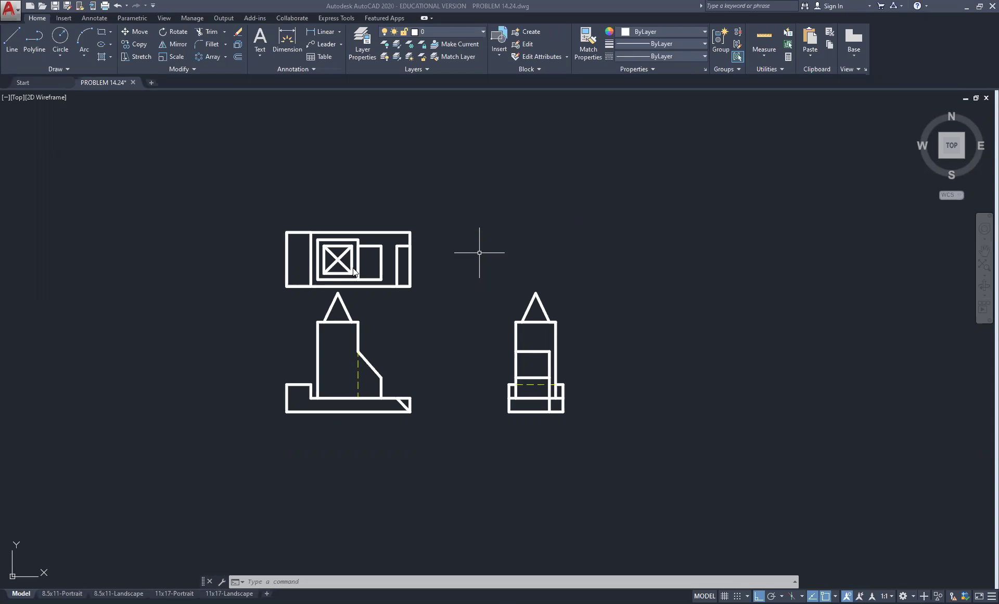
# Copy the top, front and side views horizontally about 8.5 units to the right of the originals
pyautogui.click(489, 181)
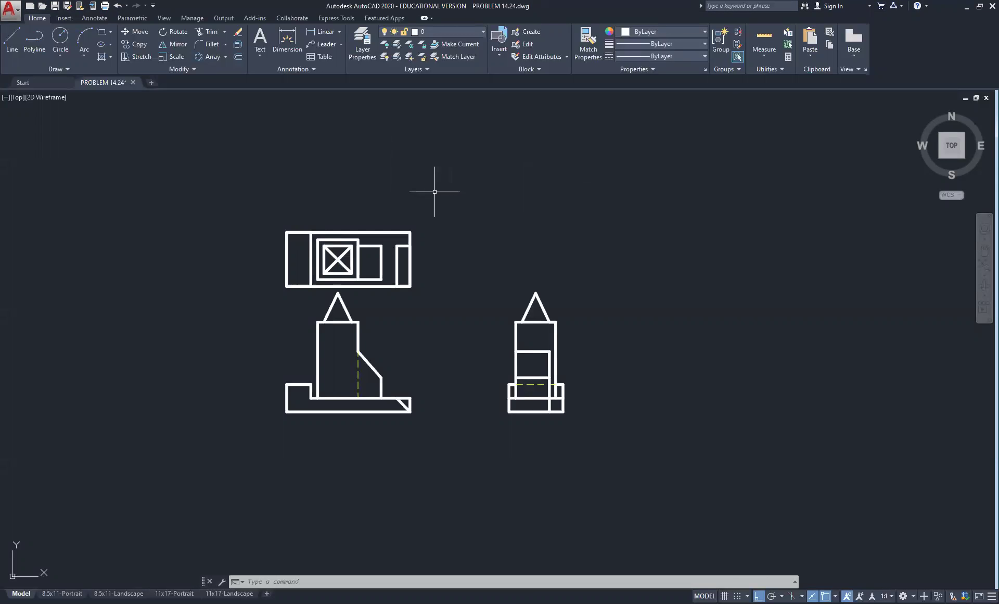
pyautogui.scroll(-2, 453, 215)
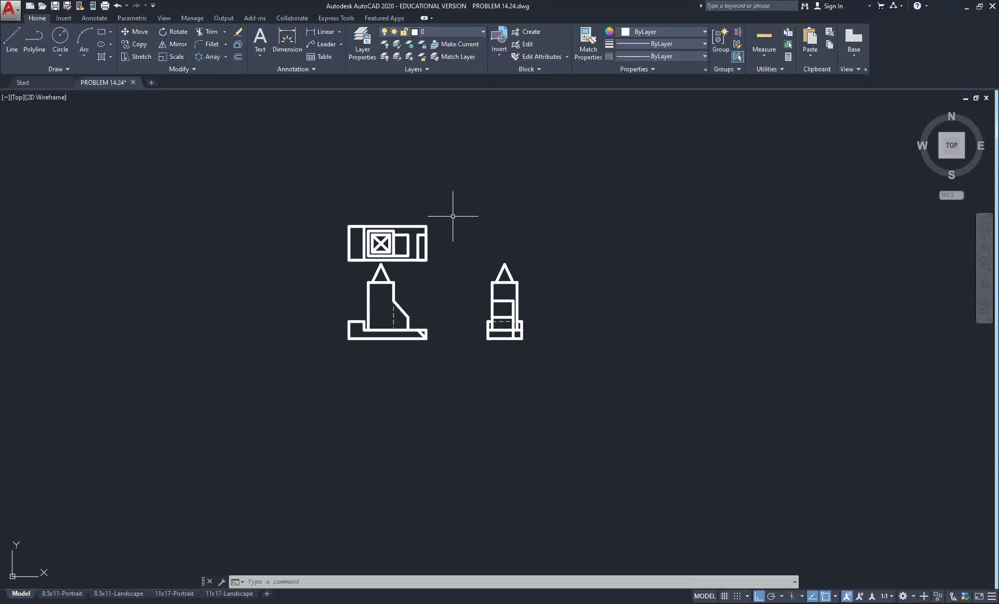
pyautogui.click(329, 194)
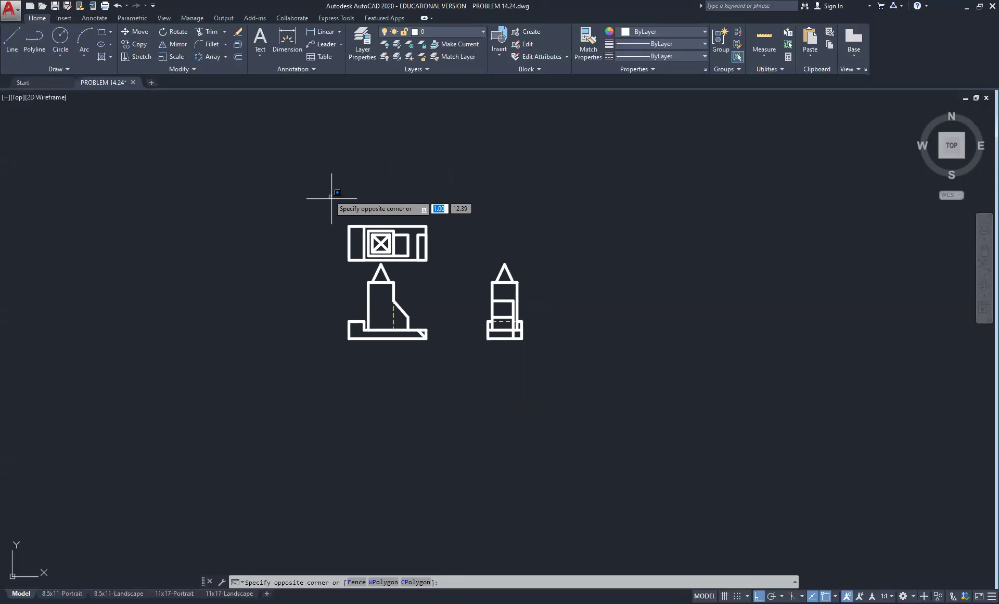
pyautogui.click(586, 367)
pyautogui.rightClick(458, 188)
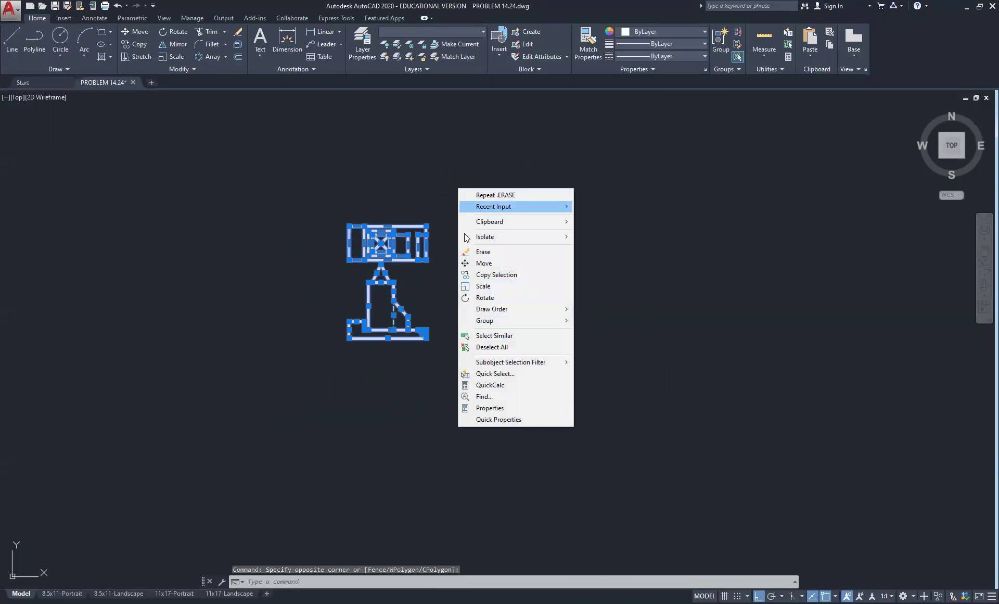
pyautogui.click(475, 276)
pyautogui.click(399, 188)
pyautogui.click(707, 188)
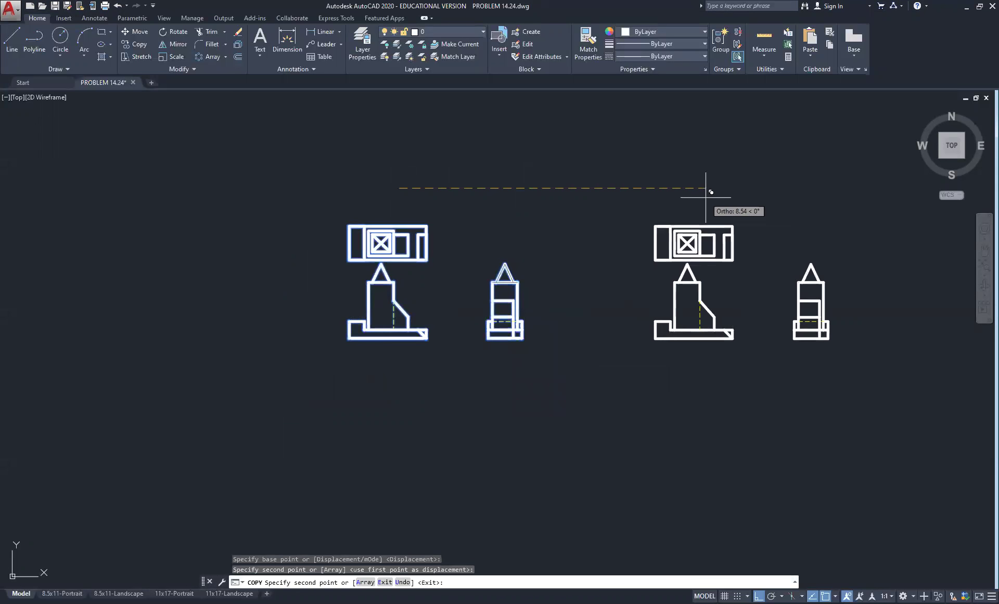
pyautogui.rightClick(637, 193)
pyautogui.click(656, 209)
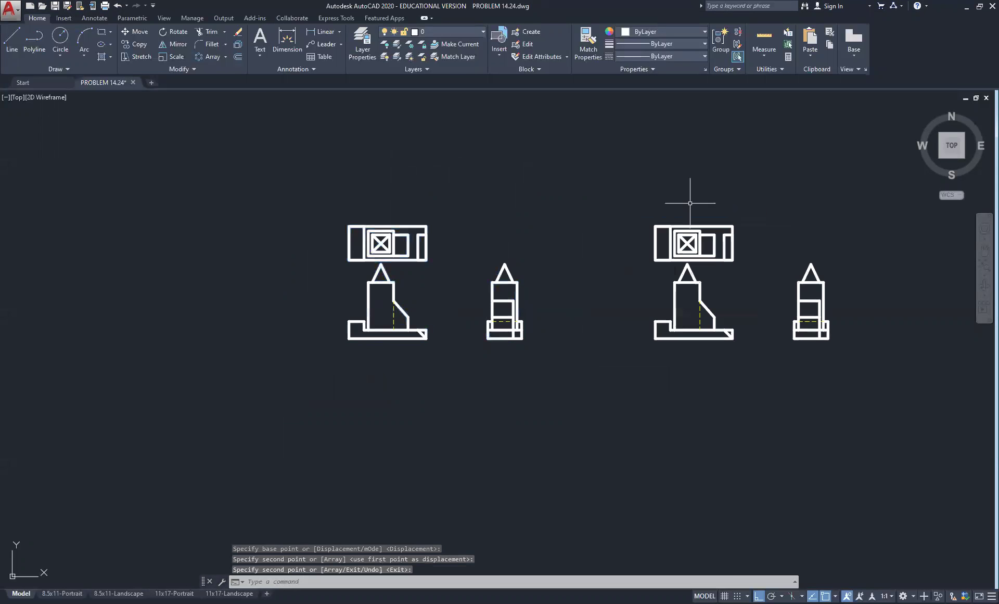
# Scale the copied set of three views by a factor of 3 about the front view's lower-left corner
pyautogui.moveTo(696, 201); pyautogui.dragTo(443, 166, button='middle')
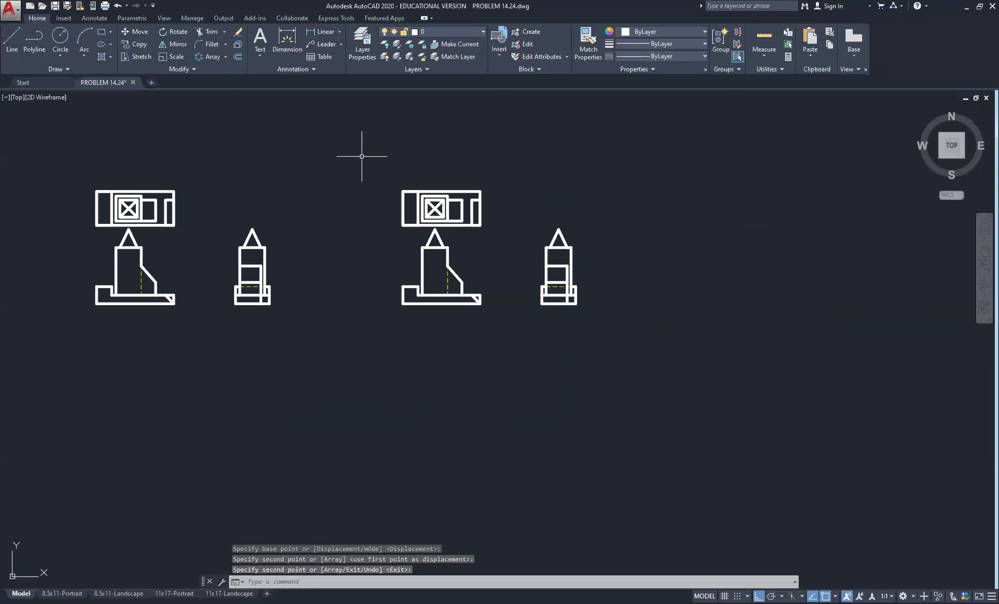
pyautogui.click(174, 55)
pyautogui.click(372, 158)
pyautogui.click(669, 379)
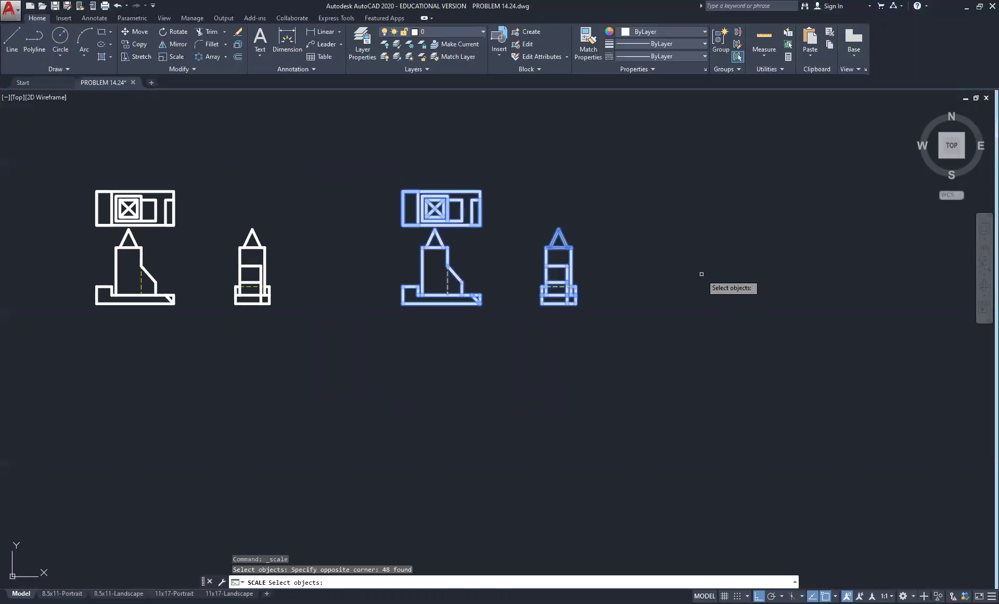
pyautogui.press('Return')
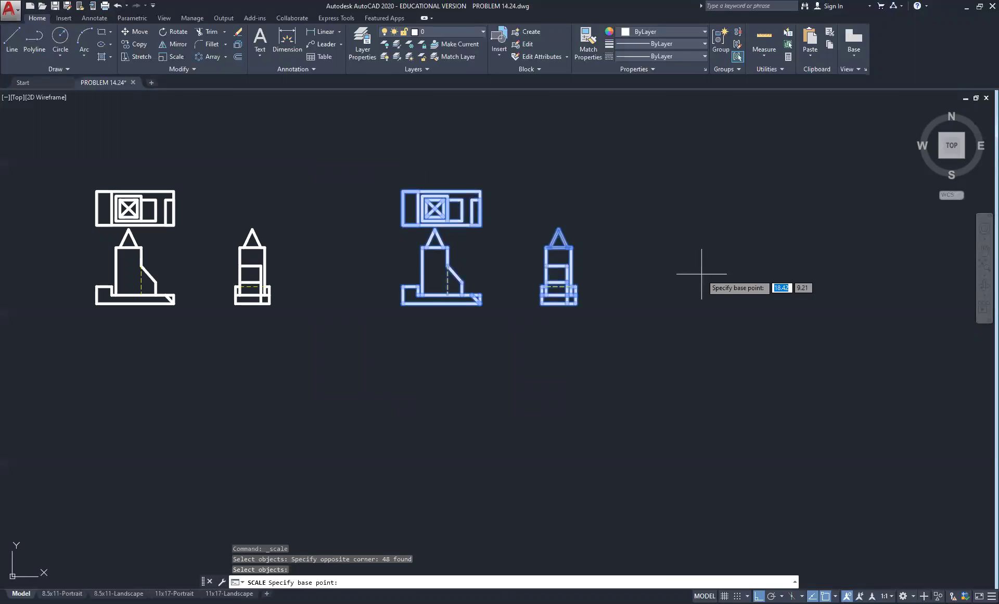
pyautogui.click(404, 303)
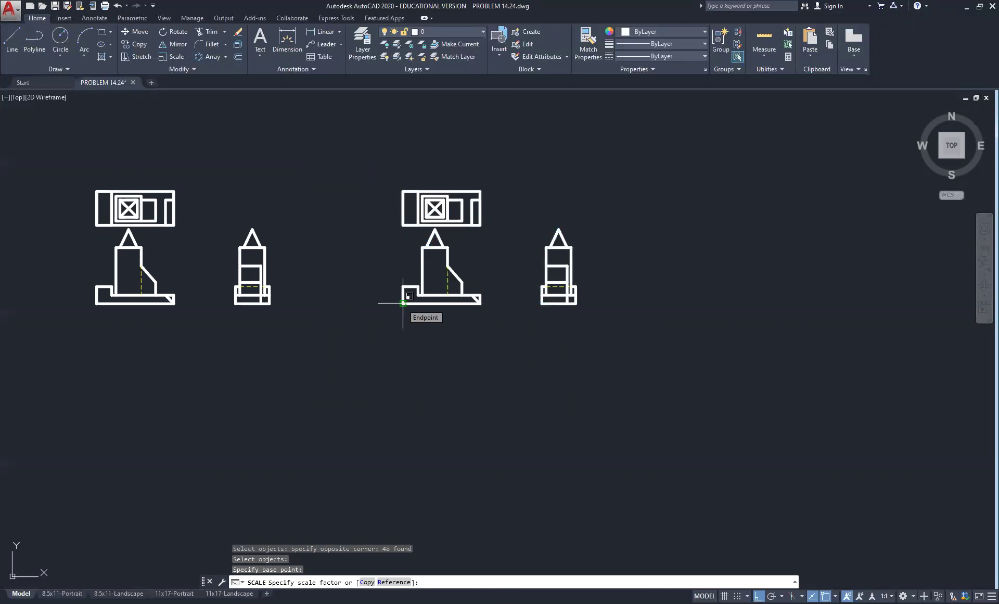
pyautogui.write('3')
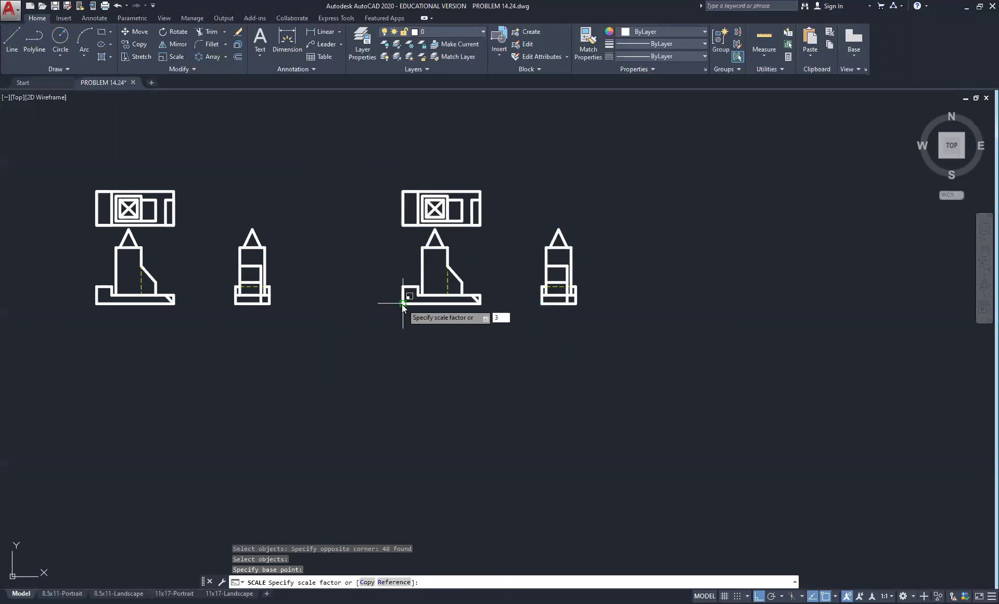
pyautogui.press('Return')
pyautogui.scroll(-4, 650, 360)
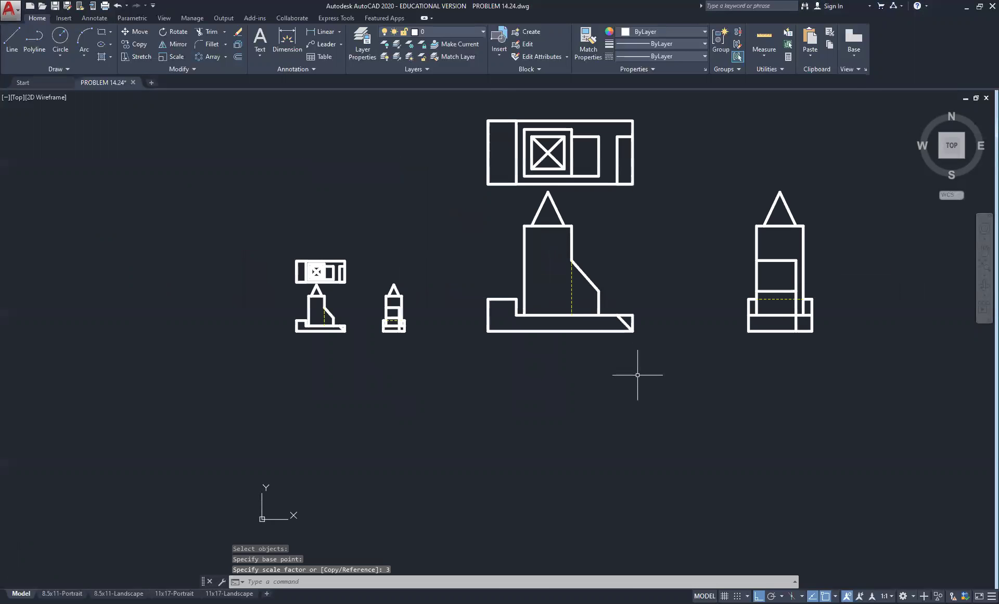
# Move the enlarged side view horizontally to the right, farther away from the front view, using its lower-left corner as base point
pyautogui.moveTo(699, 321); pyautogui.dragTo(481, 338, button='middle')
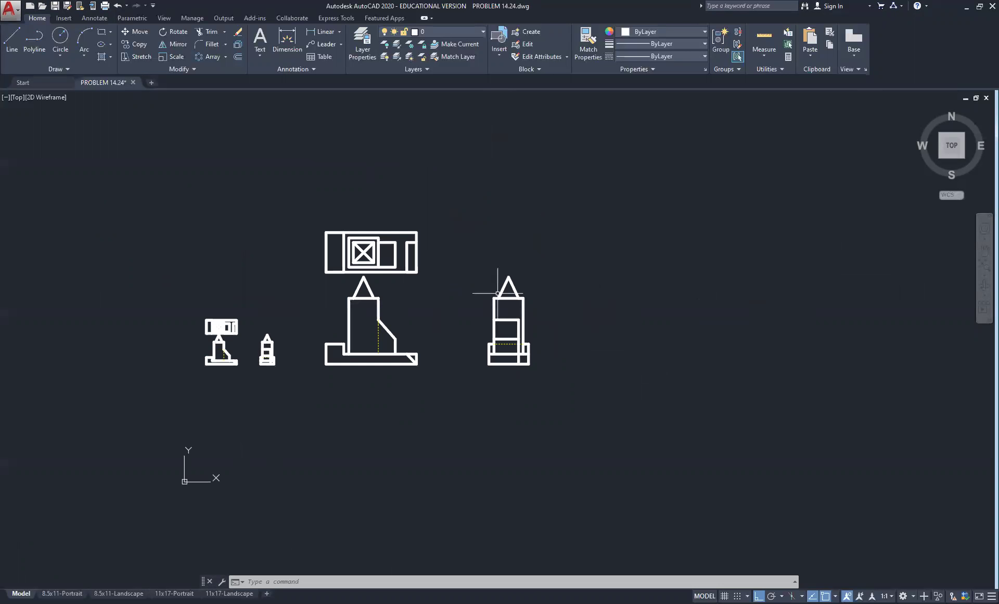
pyautogui.moveTo(638, 297); pyautogui.dragTo(512, 285, button='middle')
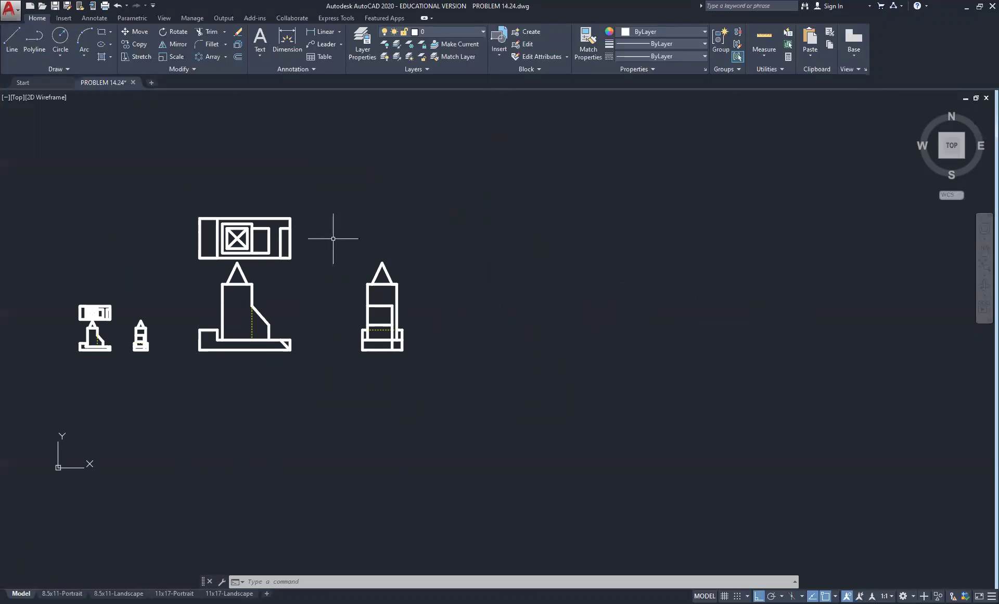
pyautogui.click(334, 225)
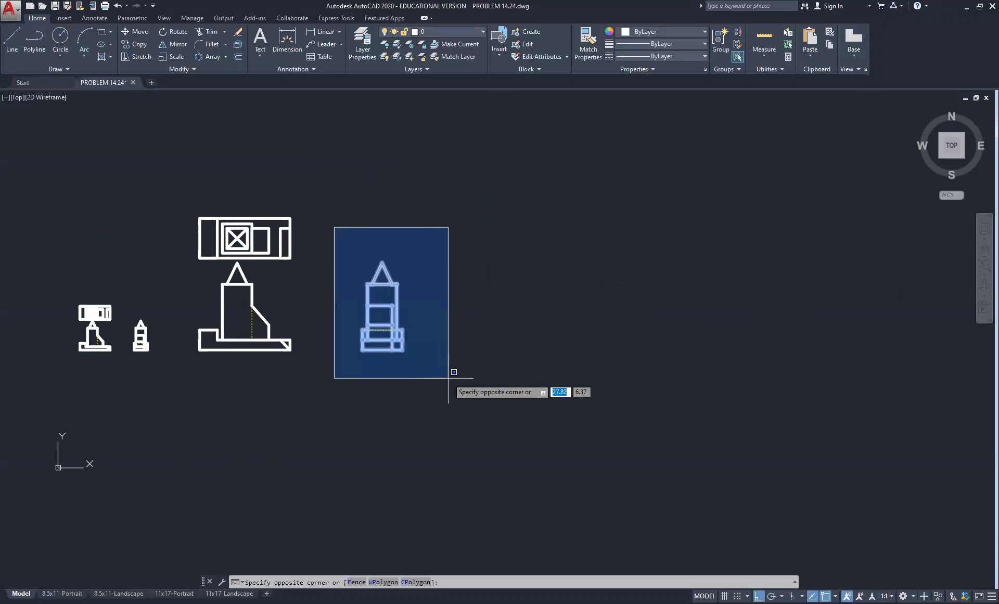
pyautogui.click(471, 402)
pyautogui.rightClick(417, 298)
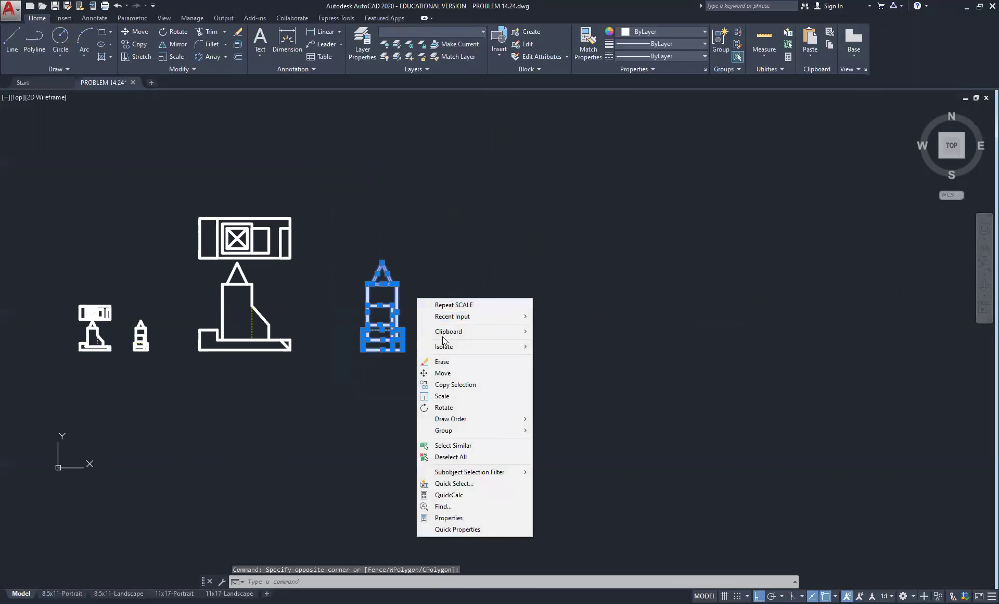
pyautogui.click(442, 374)
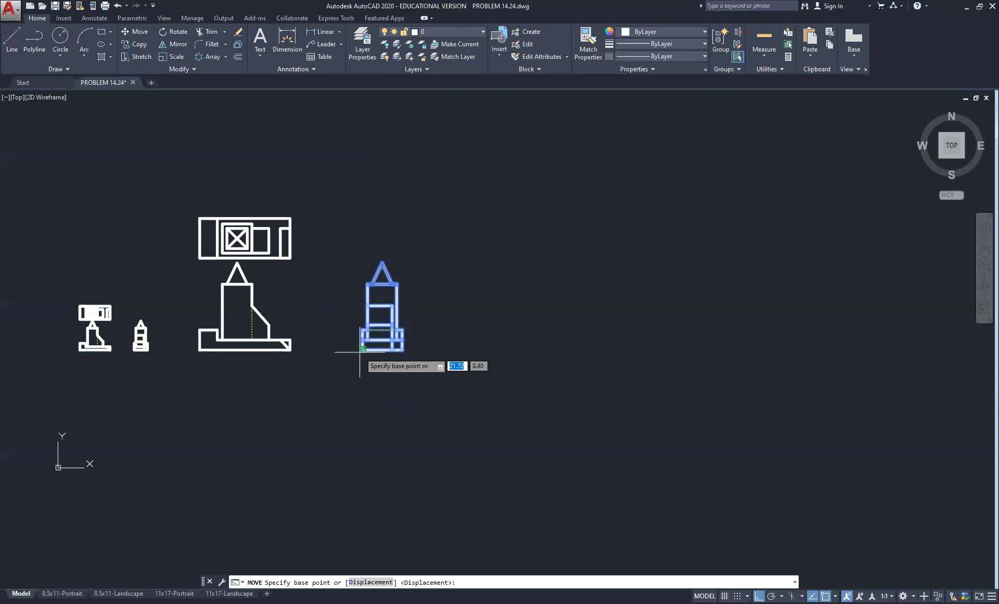
pyautogui.click(362, 349)
pyautogui.click(456, 351)
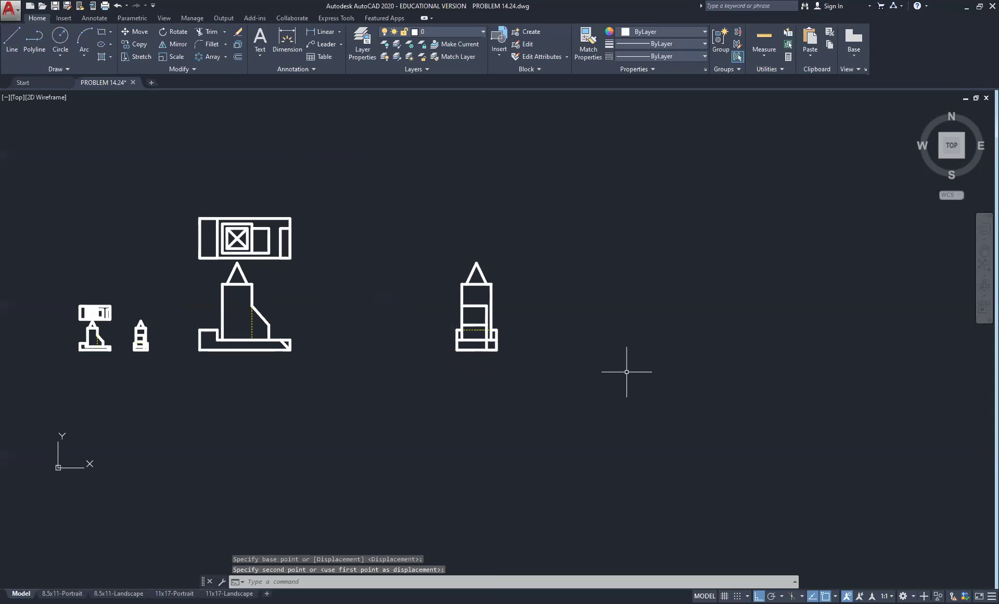
pyautogui.press('Escape')
pyautogui.press('Escape')
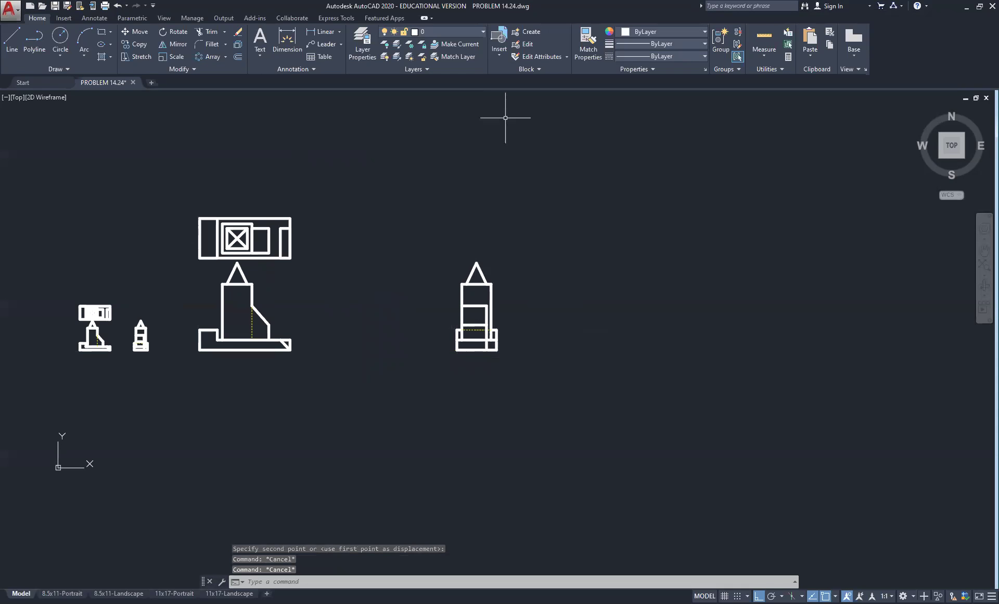
# Make the Anno layer current
pyautogui.scroll(-4, 466, 206)
pyautogui.moveTo(465, 210); pyautogui.dragTo(339, 239, button='middle')
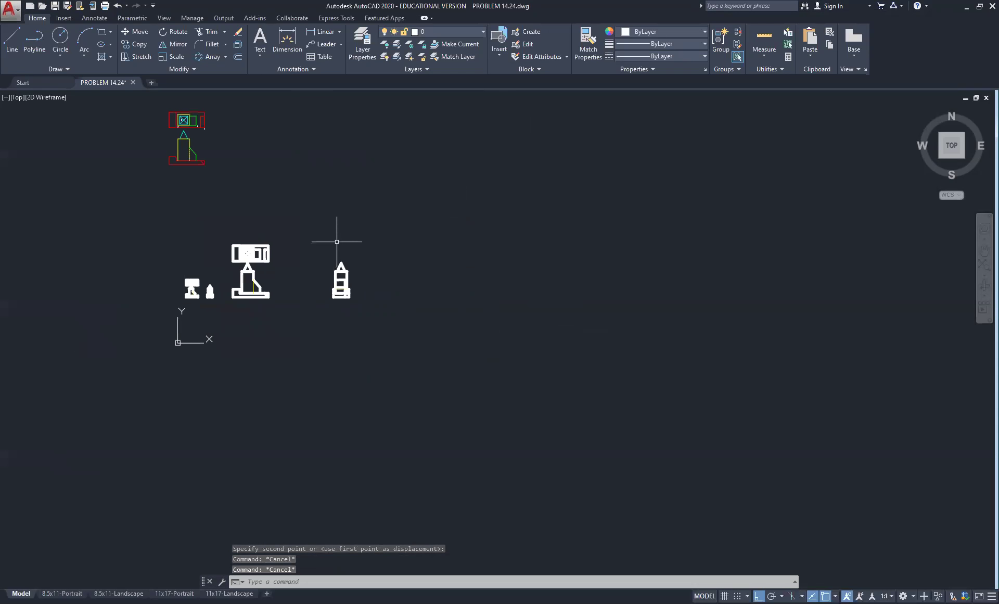
pyautogui.scroll(2, 337, 242)
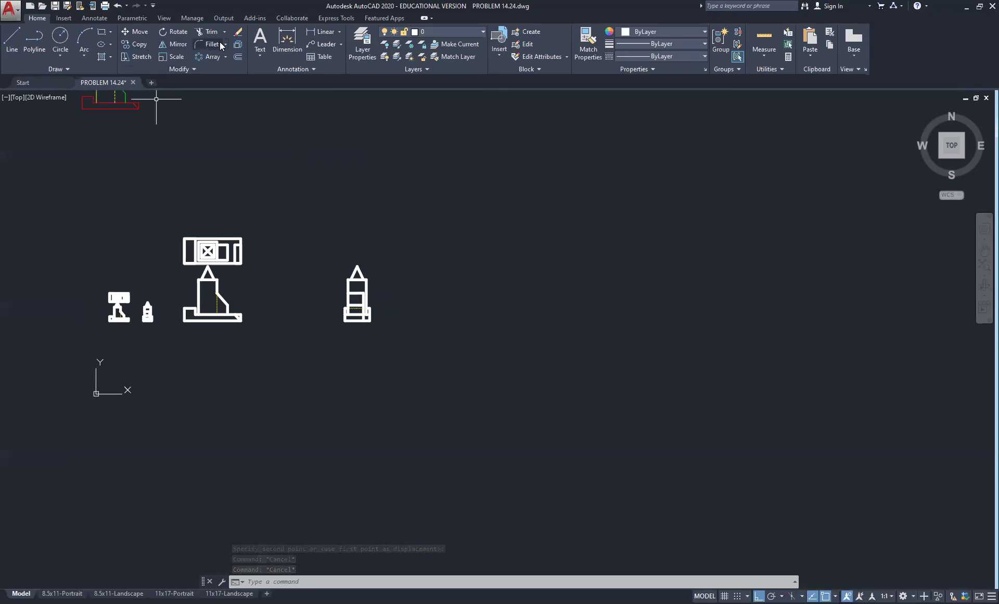
pyautogui.click(472, 32)
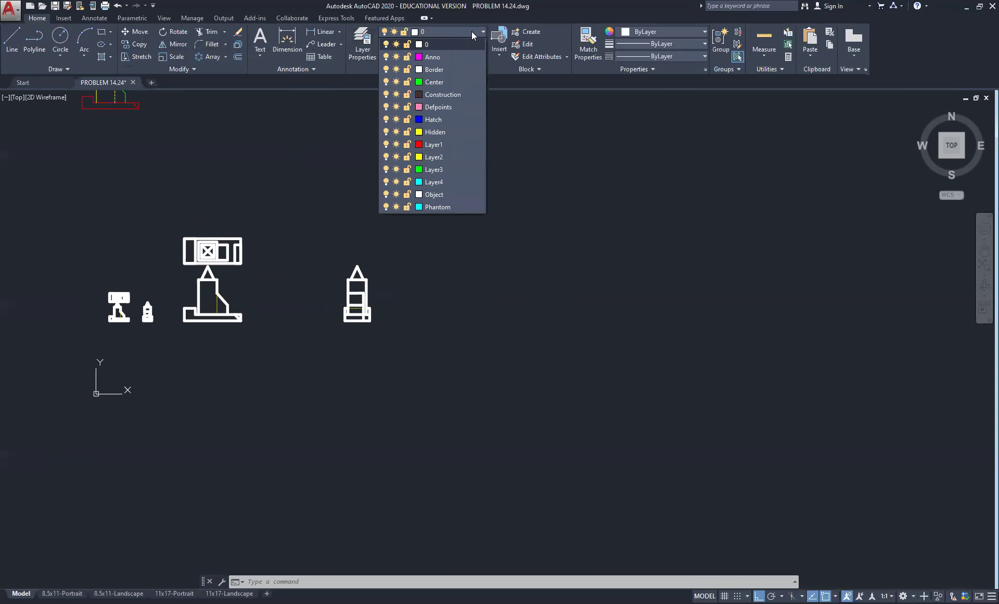
pyautogui.click(448, 57)
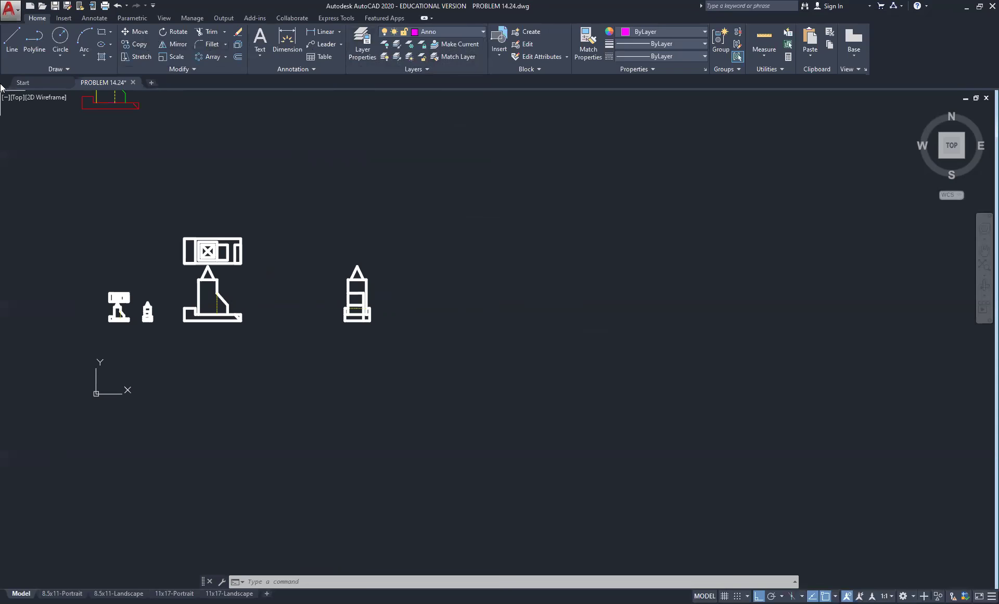
# Draw a vertical line up from the enlarged side view's lower-left corner, continuing with a long horizontal line to the right
pyautogui.click(12, 41)
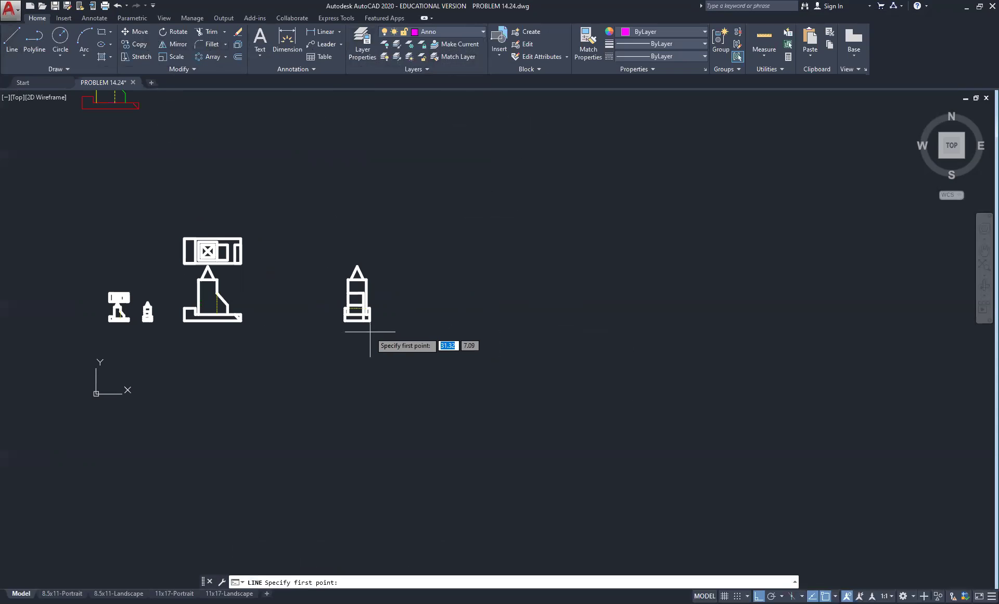
pyautogui.scroll(2, 359, 323)
pyautogui.click(338, 322)
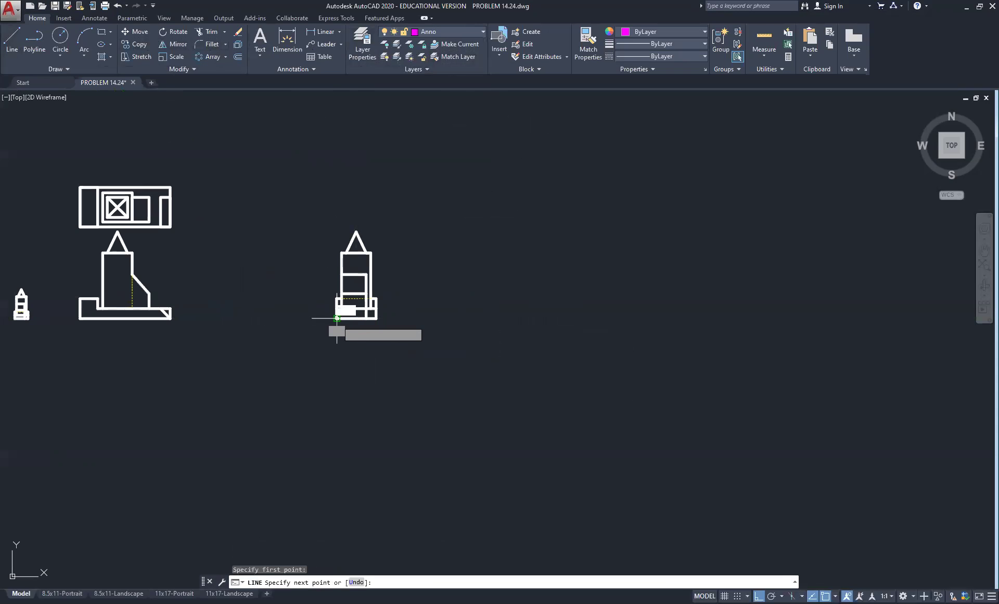
pyautogui.moveTo(350, 155); pyautogui.dragTo(343, 273, button='middle')
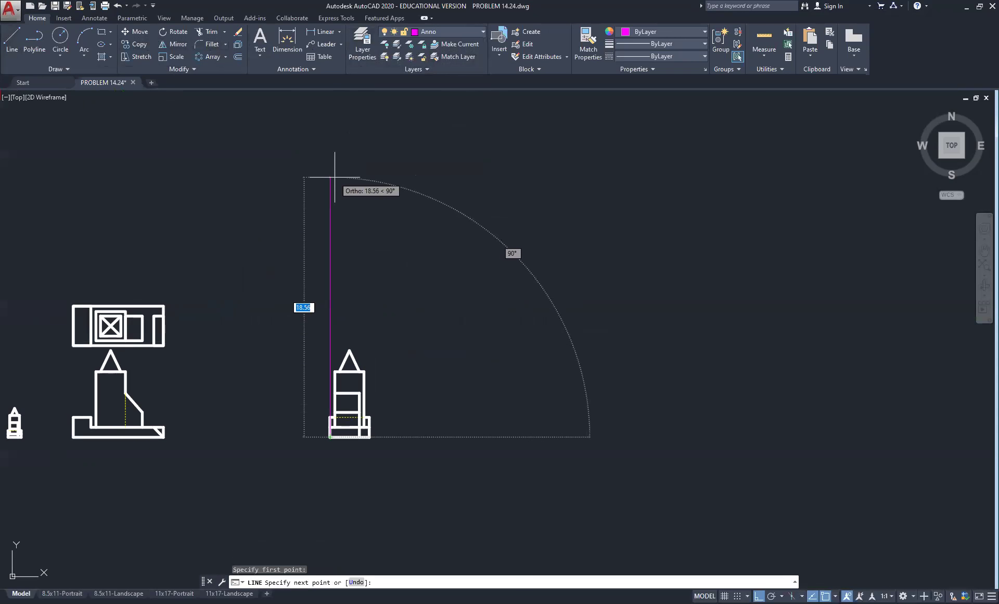
pyautogui.scroll(-4, 332, 168)
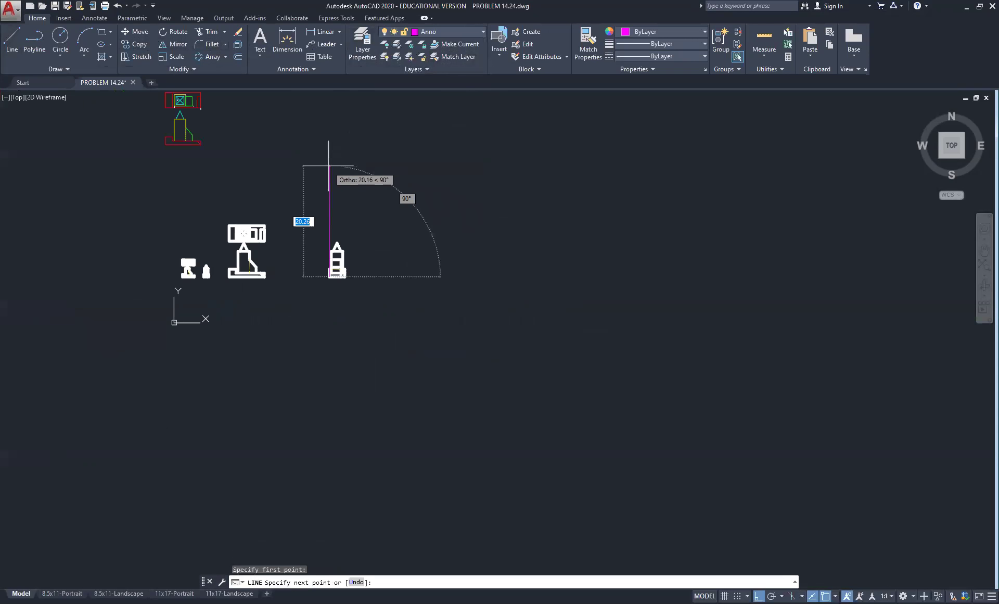
pyautogui.click(330, 155)
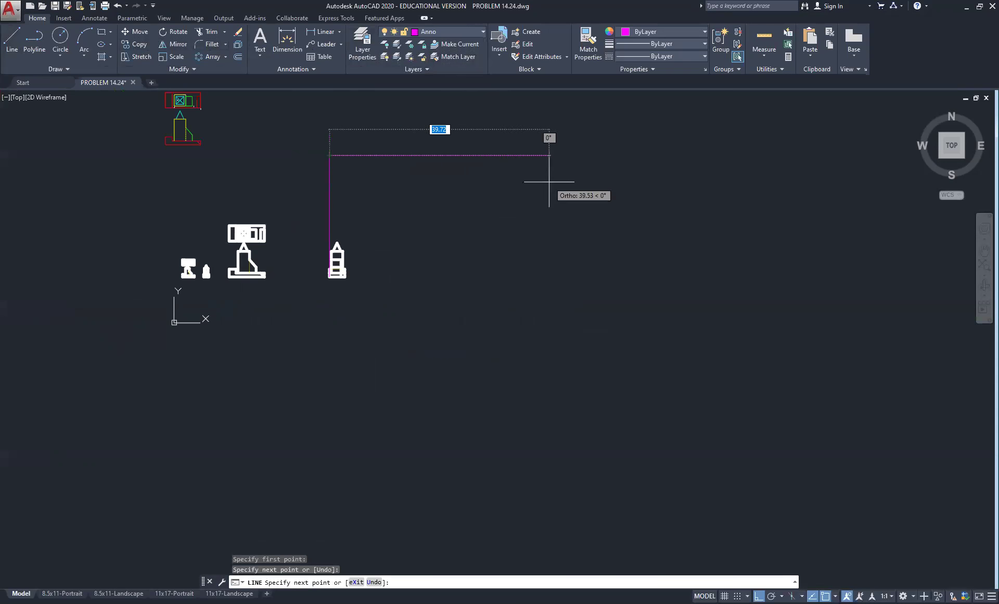
pyautogui.click(611, 155)
pyautogui.rightClick(585, 231)
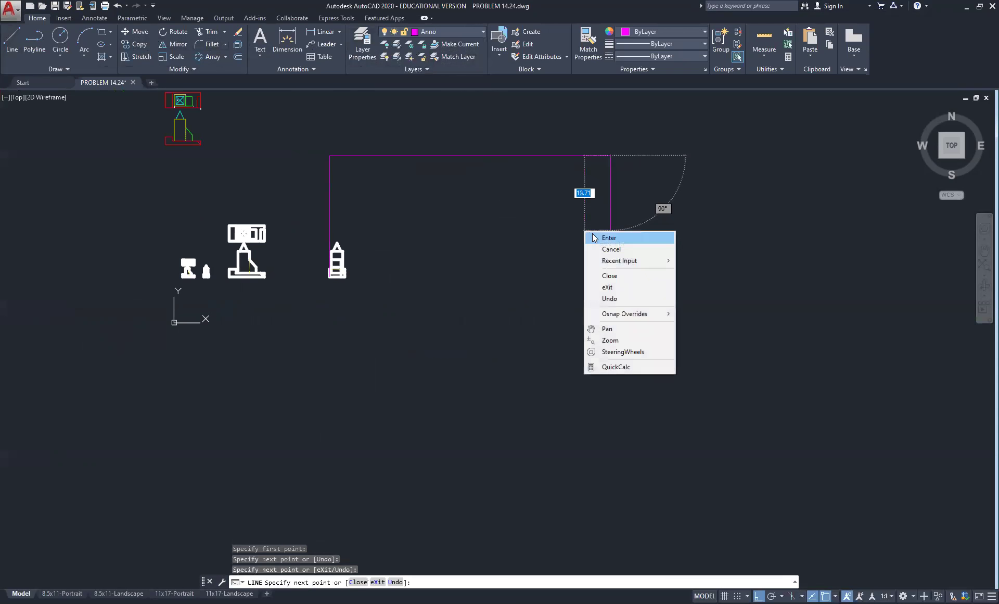
pyautogui.click(609, 238)
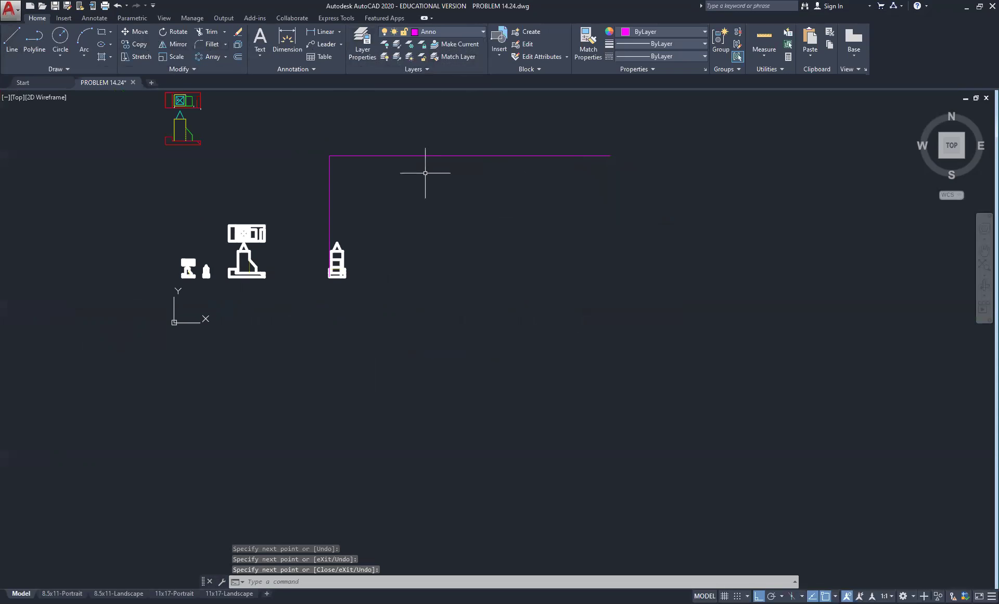
# Draw a horizontal line about 66 units long to the right from the enlarged side view's lower-left corner
pyautogui.scroll(4, 330, 290)
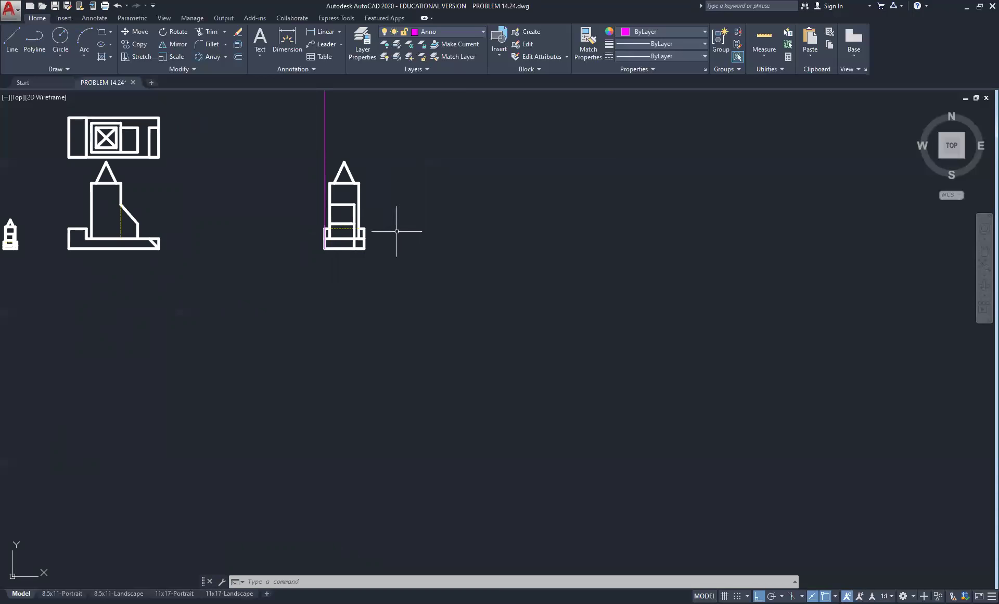
pyautogui.scroll(-2, 362, 241)
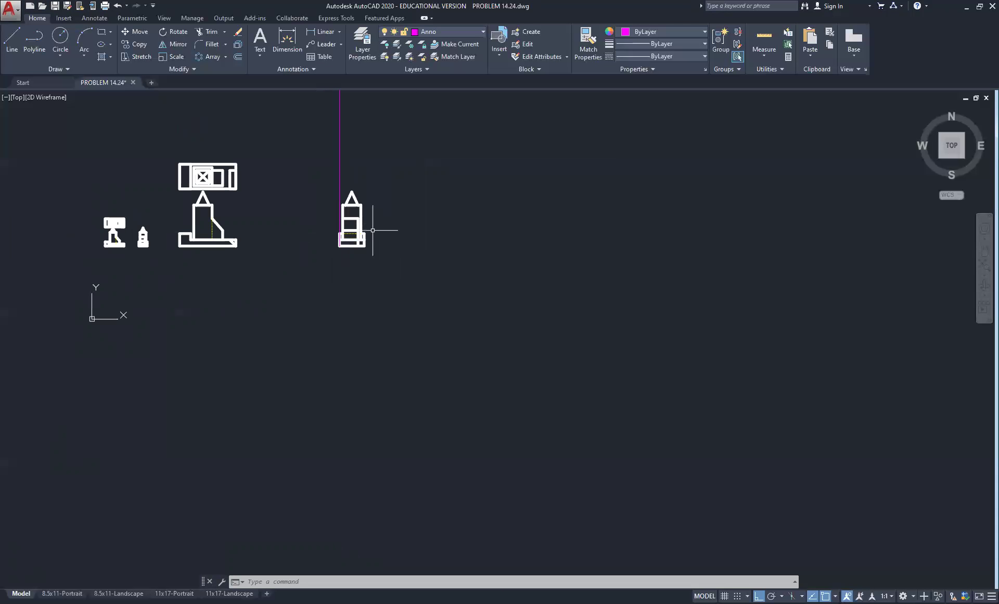
pyautogui.click(21, 50)
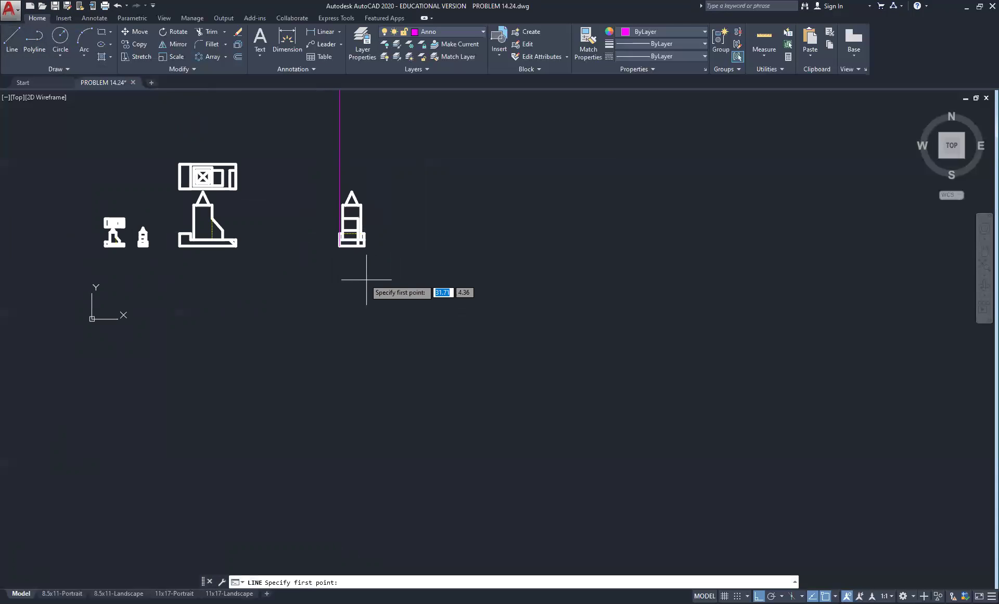
pyautogui.click(340, 245)
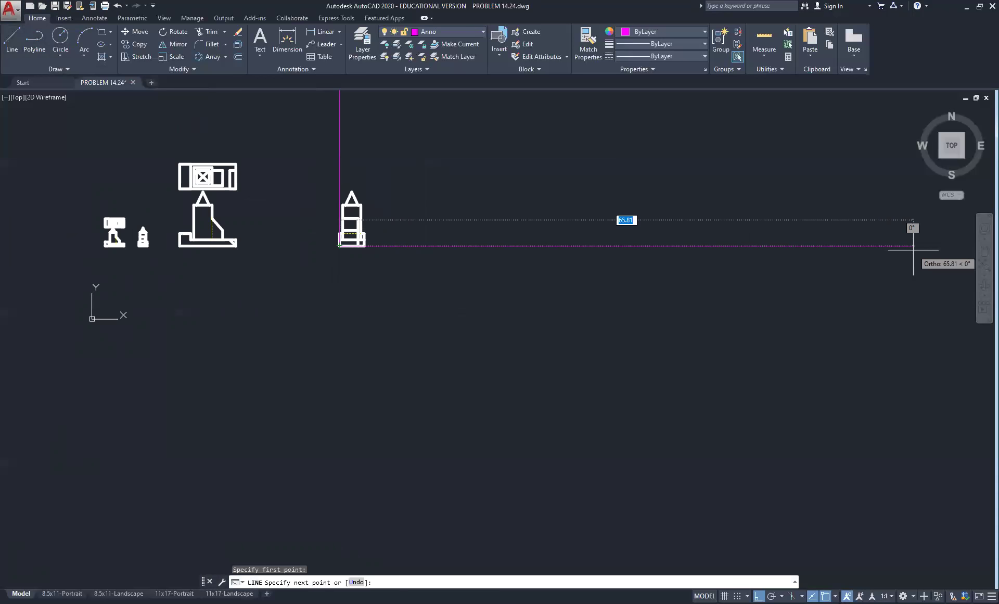
pyautogui.click(914, 245)
pyautogui.rightClick(588, 268)
pyautogui.click(615, 276)
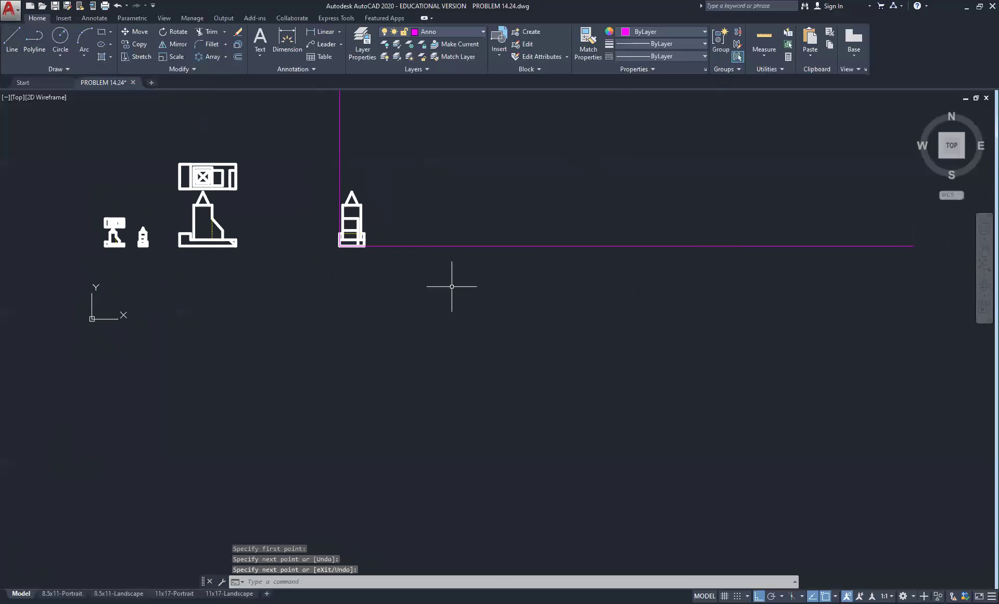
# Move the enlarged side view together with its three construction lines horizontally to the right, farther away from the front view
pyautogui.scroll(-2, 452, 287)
pyautogui.moveTo(452, 287); pyautogui.dragTo(502, 310, button='middle')
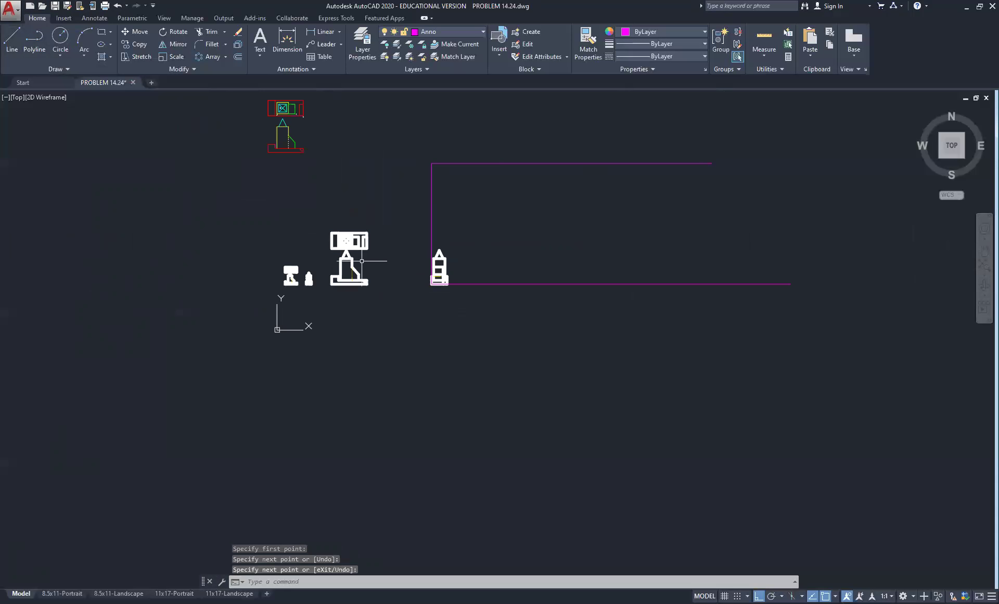
pyautogui.click(404, 140)
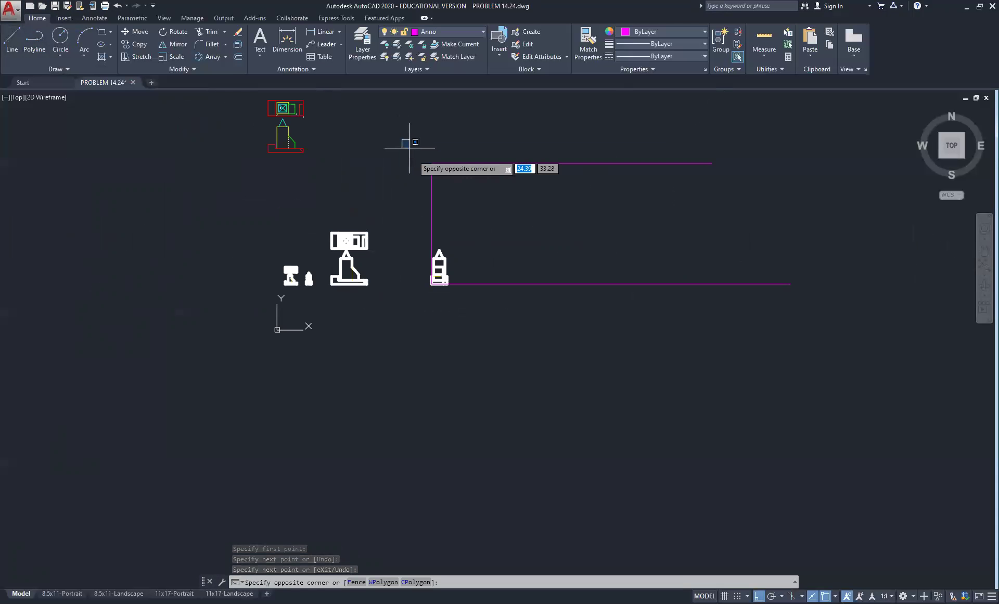
pyautogui.click(858, 370)
pyautogui.rightClick(471, 379)
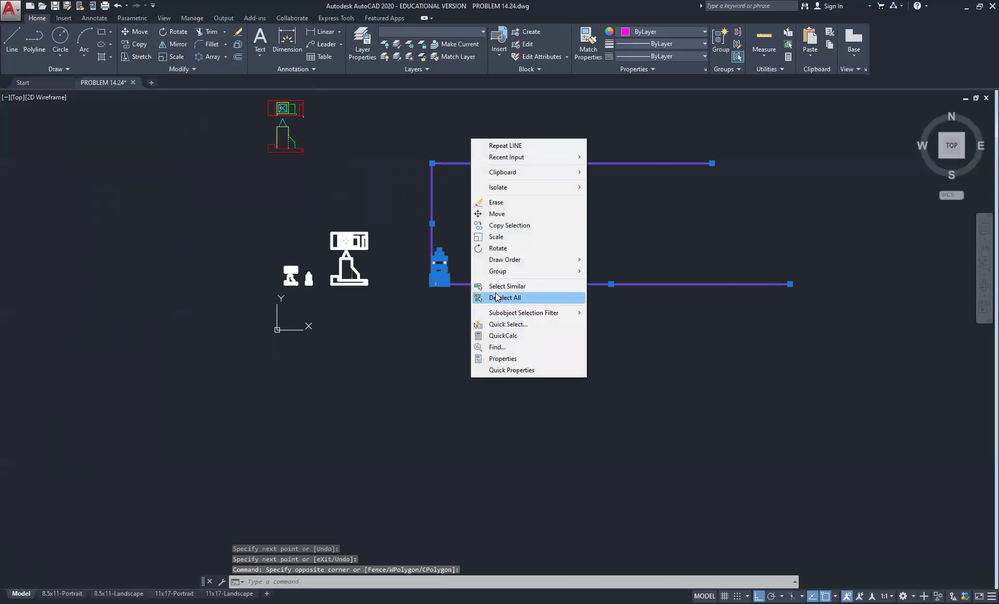
pyautogui.click(497, 213)
pyautogui.click(451, 325)
pyautogui.click(576, 320)
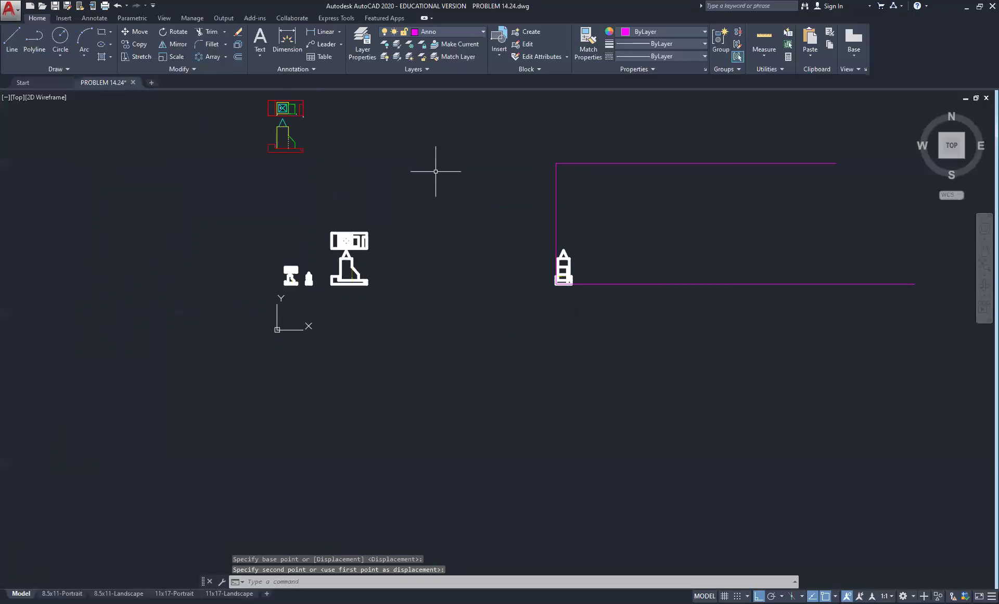
# Copy the enlarged top view to the upper horizontal construction line, to the right of the side view
pyautogui.scroll(2, 364, 223)
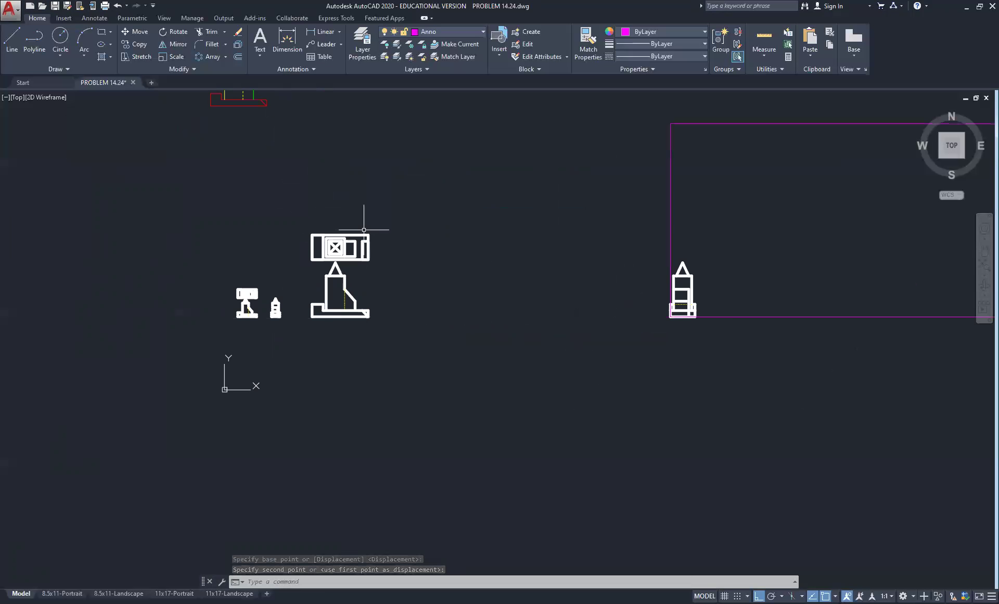
pyautogui.click(303, 226)
pyautogui.scroll(3, 386, 252)
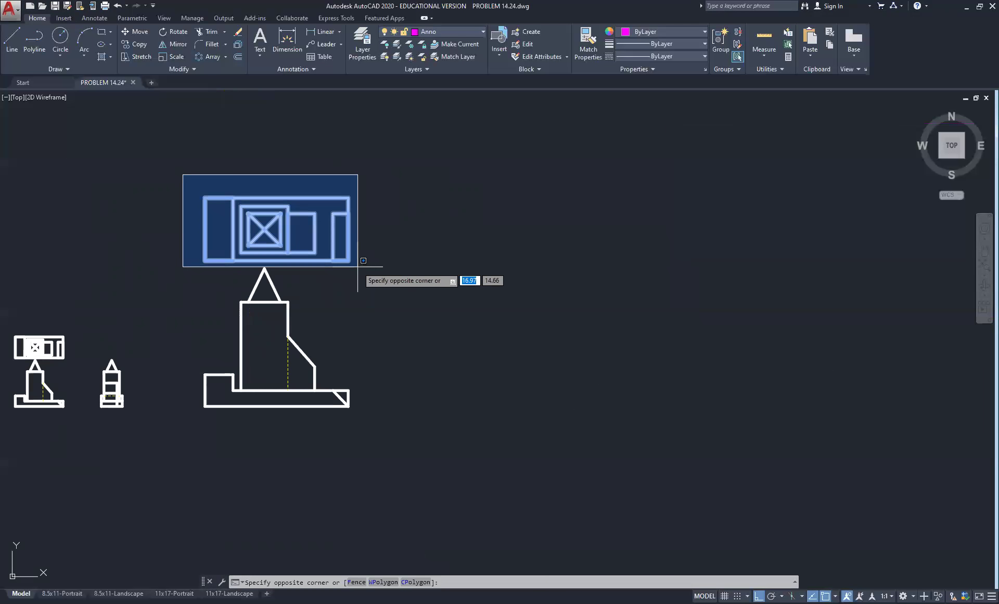
pyautogui.click(358, 267)
pyautogui.rightClick(382, 237)
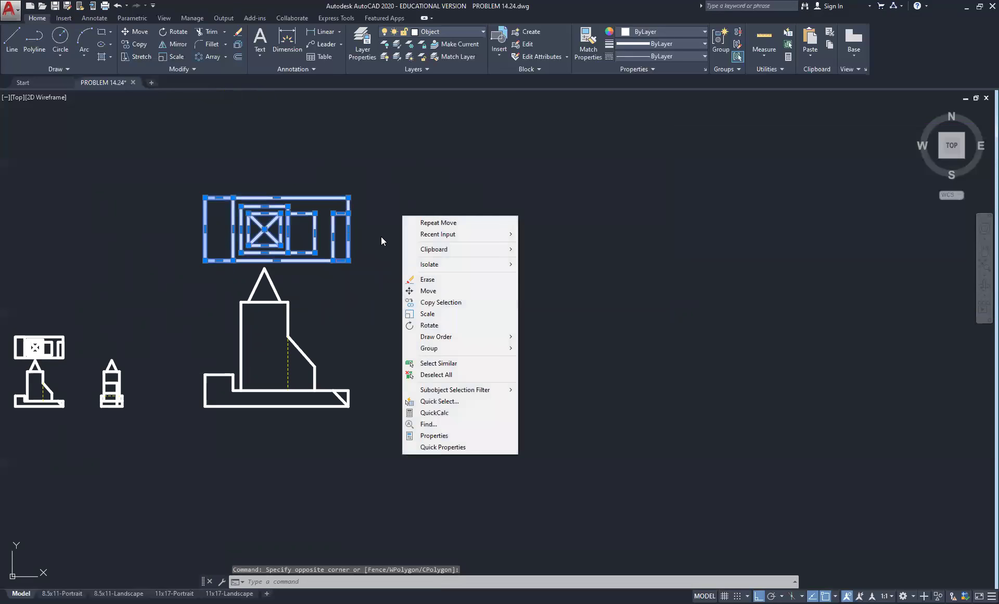
pyautogui.click(451, 302)
pyautogui.click(346, 229)
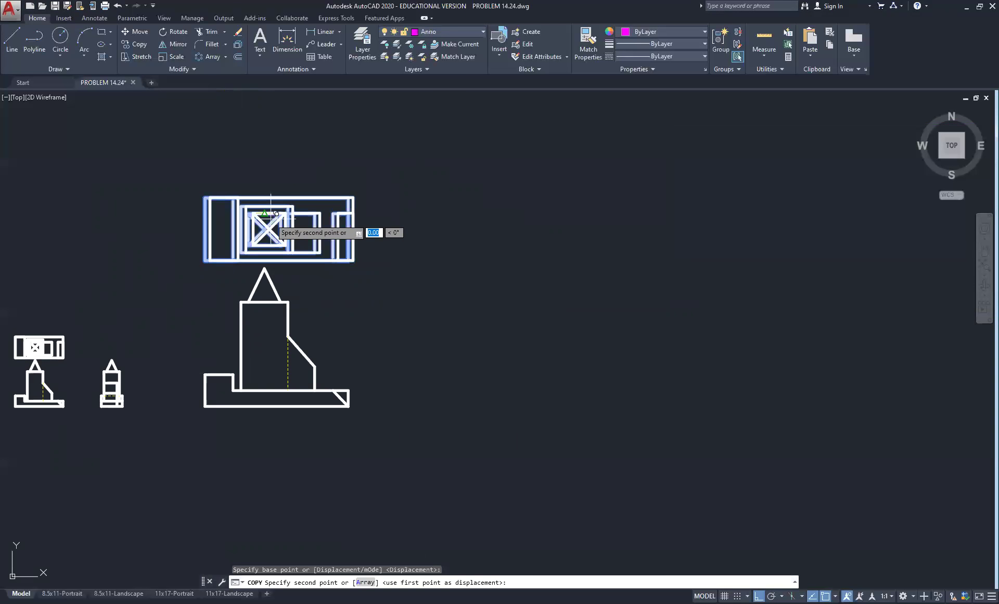
pyautogui.scroll(-4, 308, 218)
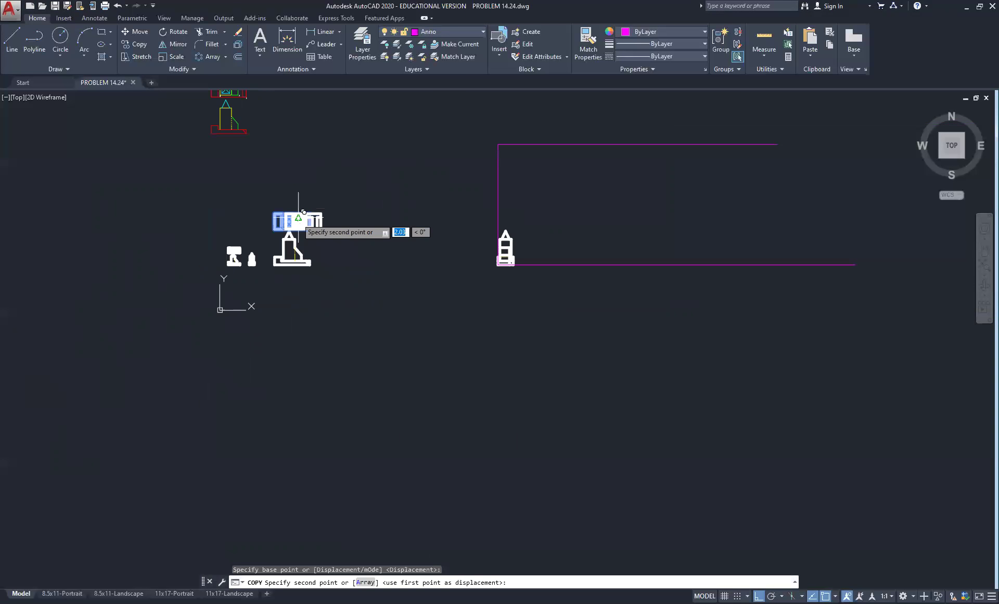
pyautogui.click(591, 141)
pyautogui.rightClick(537, 133)
pyautogui.click(547, 136)
# Move the copied top view straight up from its lower-left corner so its bottom edge lies on the upper horizontal construction line
pyautogui.scroll(4, 564, 143)
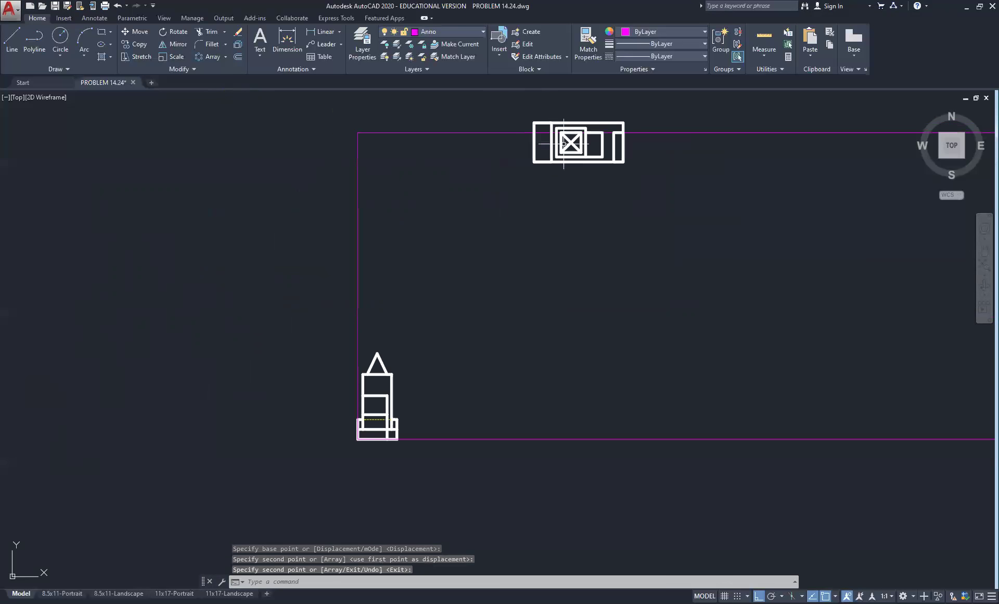
pyautogui.click(494, 98)
pyautogui.click(739, 208)
pyautogui.rightClick(633, 221)
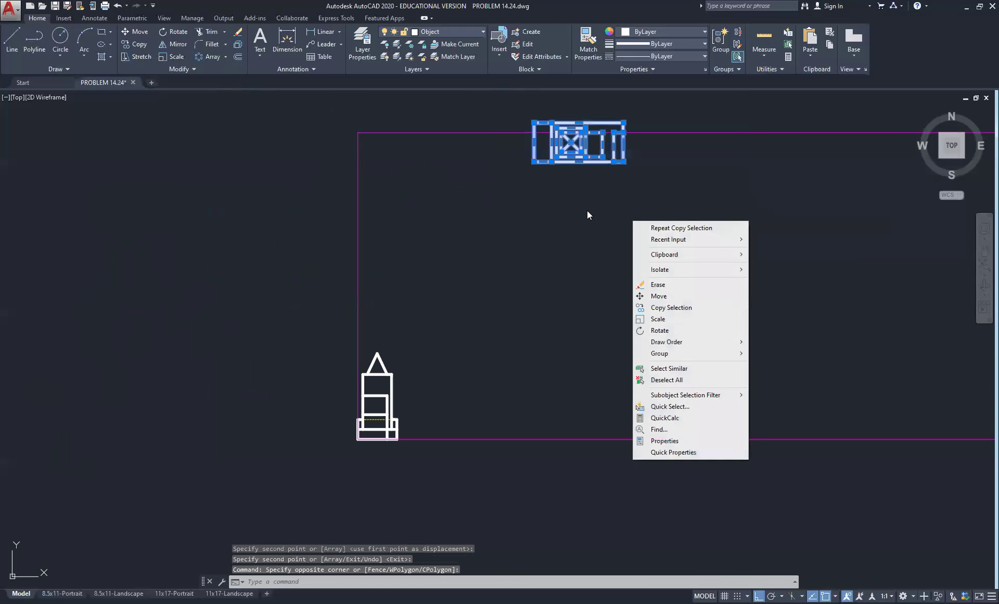
pyautogui.click(658, 295)
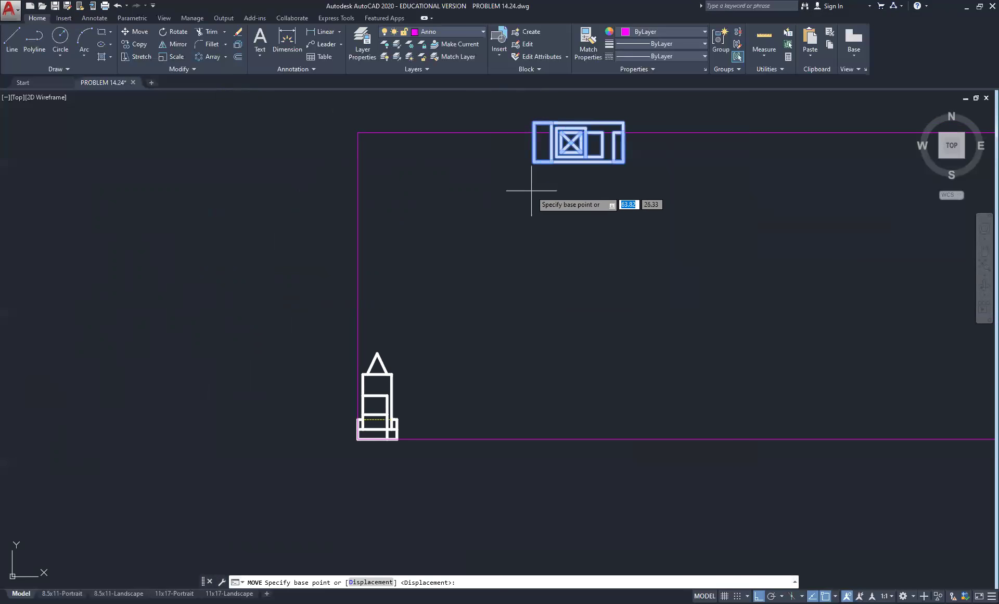
pyautogui.click(534, 161)
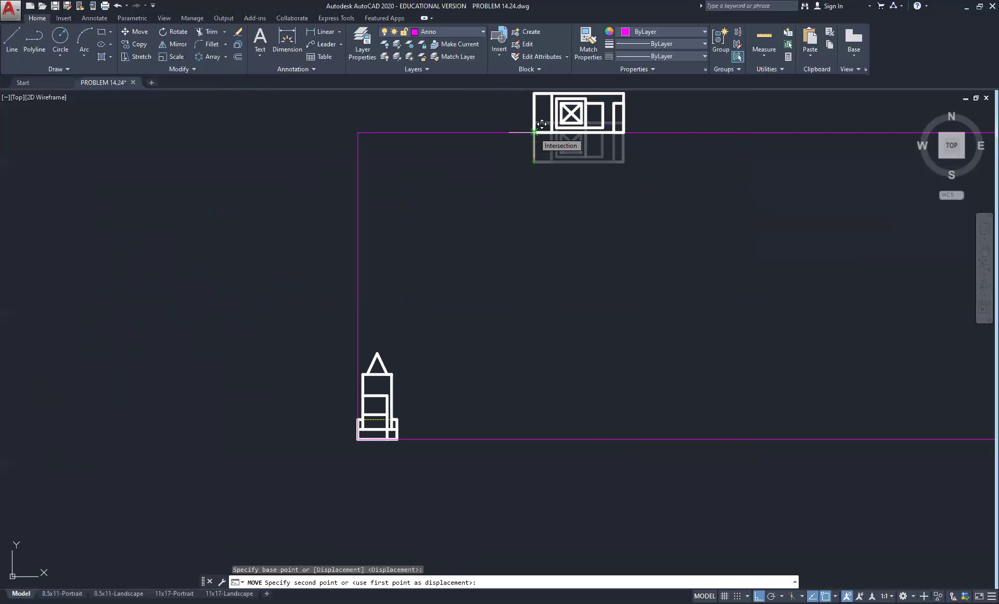
pyautogui.click(534, 133)
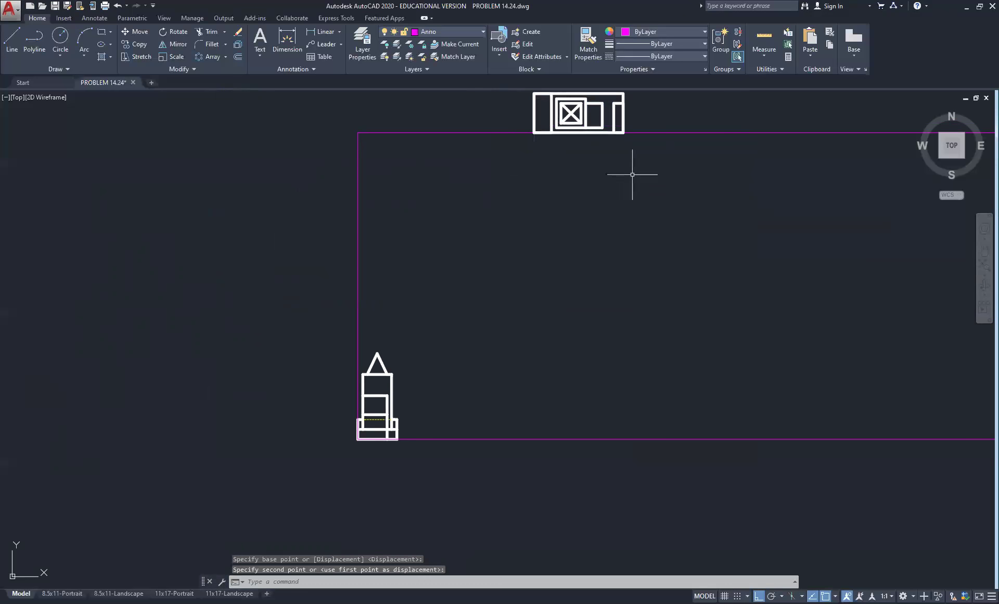
pyautogui.scroll(-2, 567, 174)
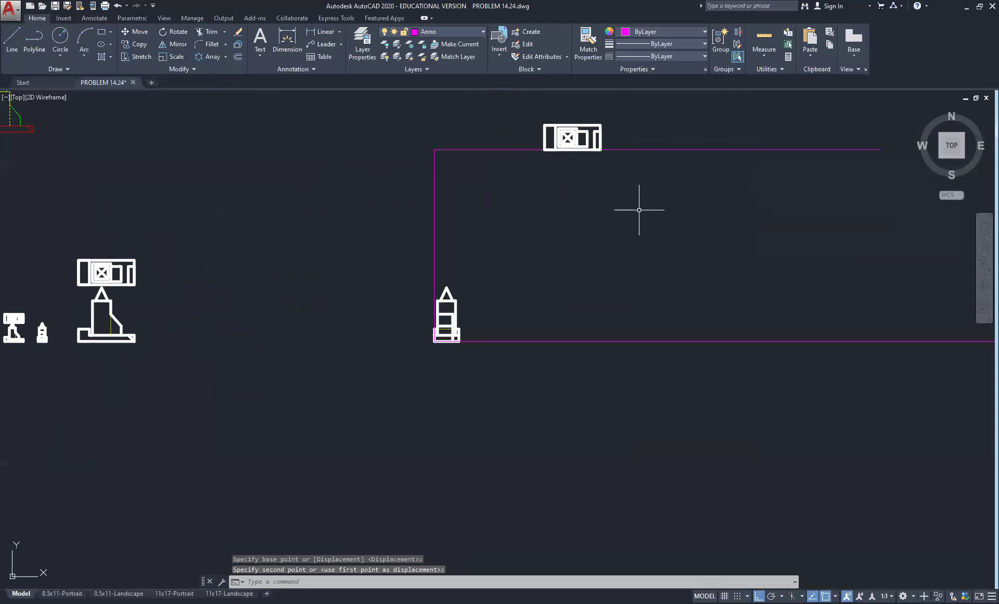
pyautogui.click(453, 197)
pyautogui.click(424, 201)
pyautogui.click(485, 174)
pyautogui.click(451, 129)
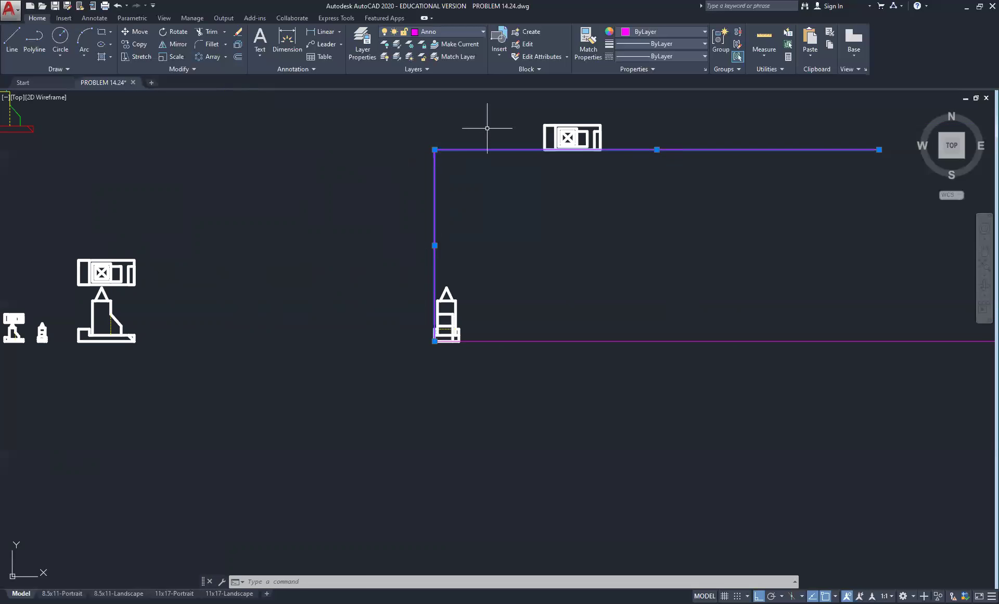
pyautogui.click(656, 249)
pyautogui.press('Escape')
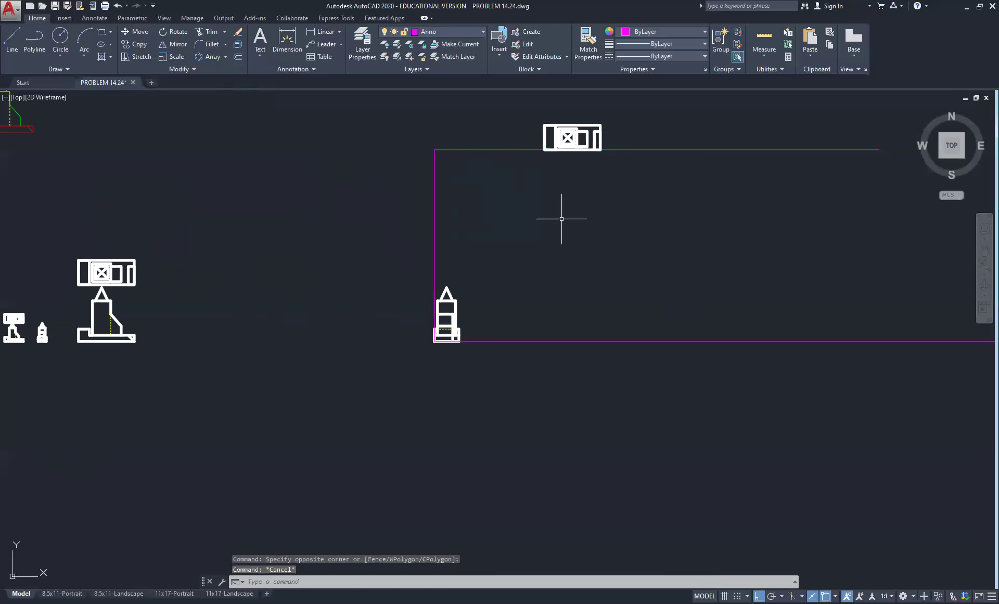
# Draw a line from the copied top view's lower-right corner 12 units straight down, continuing 2 units to the right
pyautogui.click(7, 40)
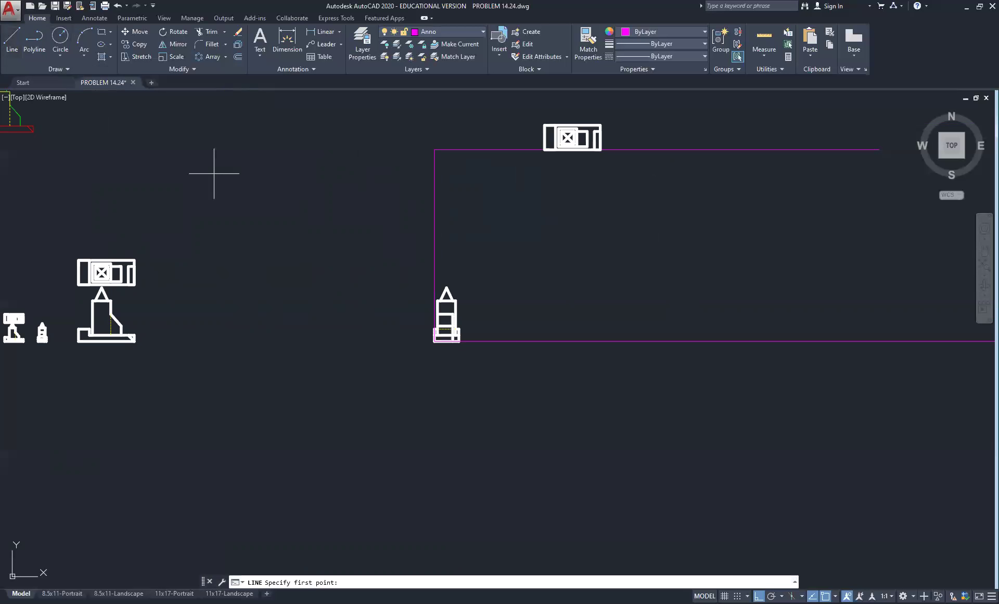
pyautogui.click(600, 150)
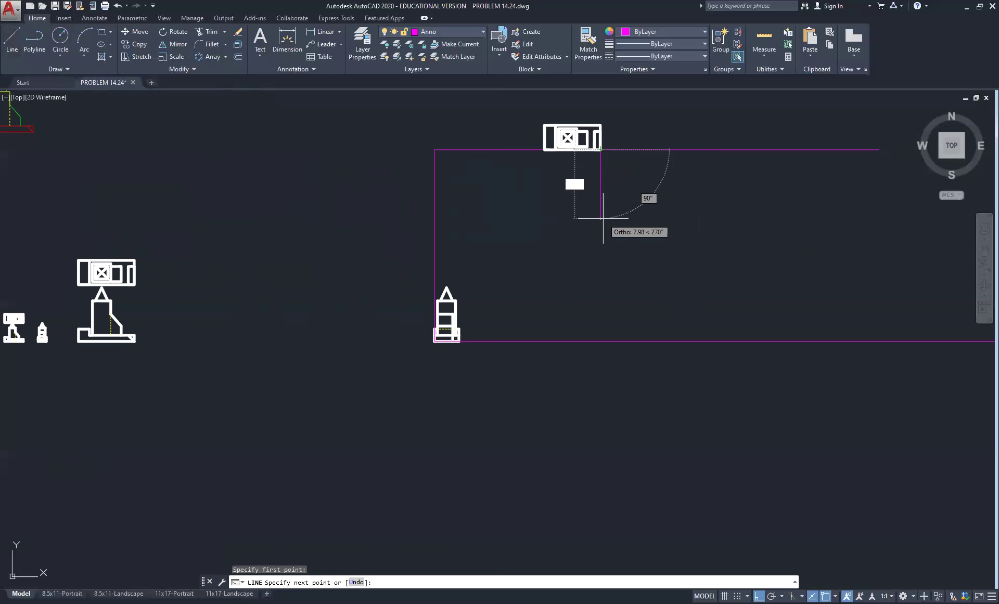
pyautogui.press('Return')
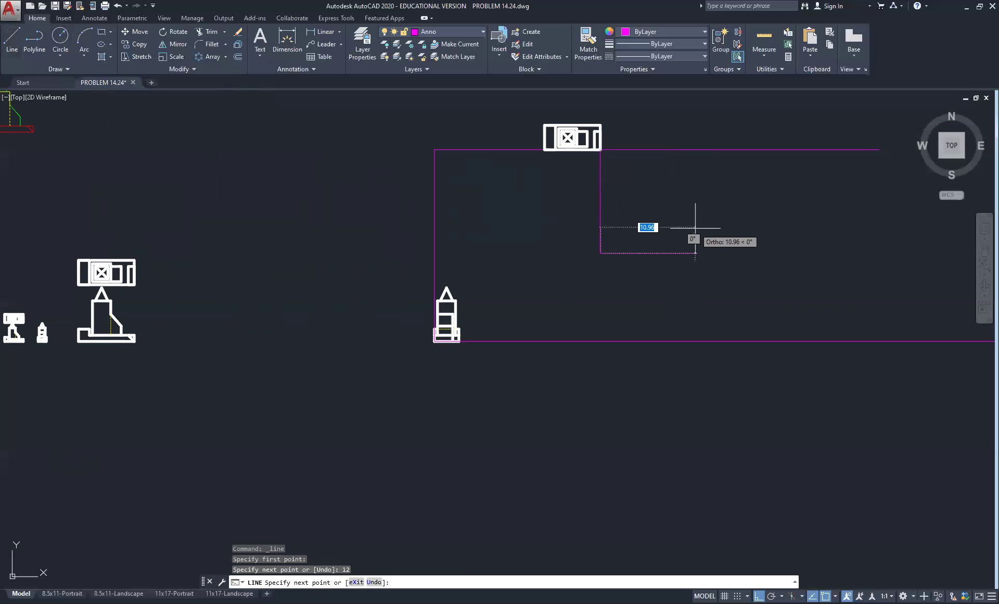
pyautogui.press('BackSpace')
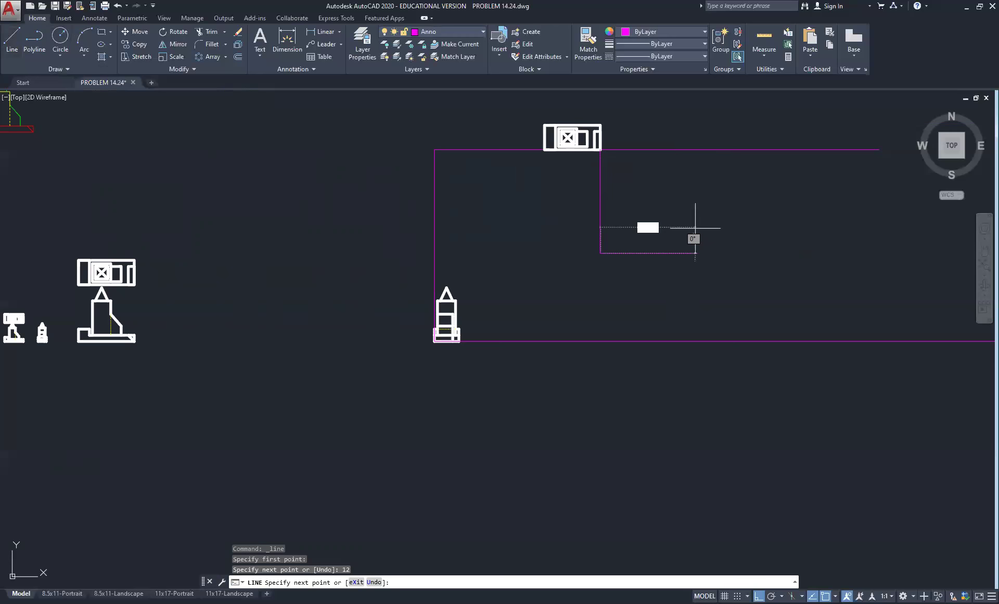
pyautogui.write('2')
pyautogui.press('Return')
pyautogui.rightClick(641, 226)
pyautogui.click(652, 230)
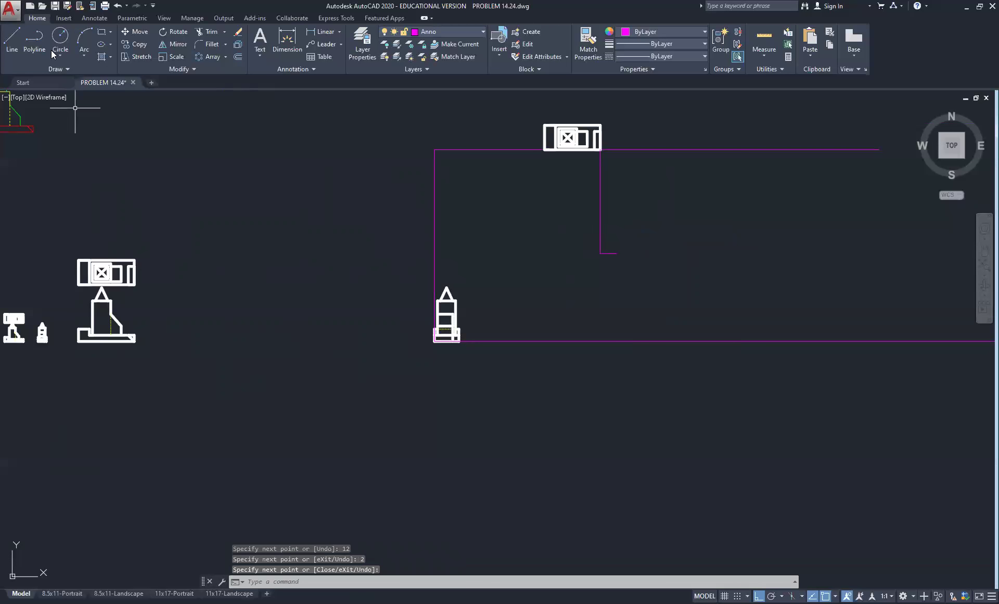
# Draw a small circle centred on the free end of the short horizontal line below the copied top view
pyautogui.click(61, 37)
pyautogui.scroll(6, 699, 248)
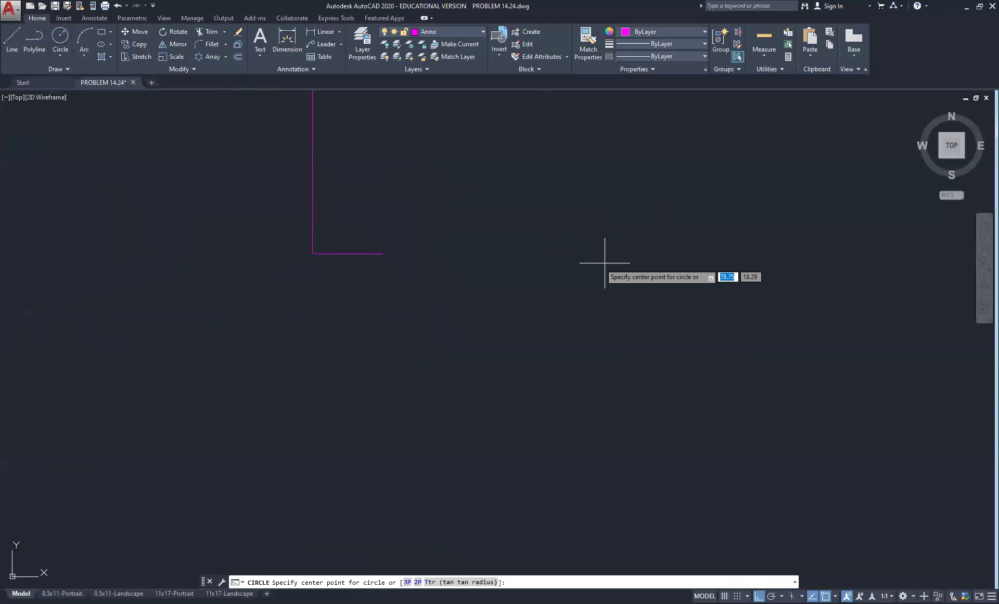
pyautogui.click(383, 253)
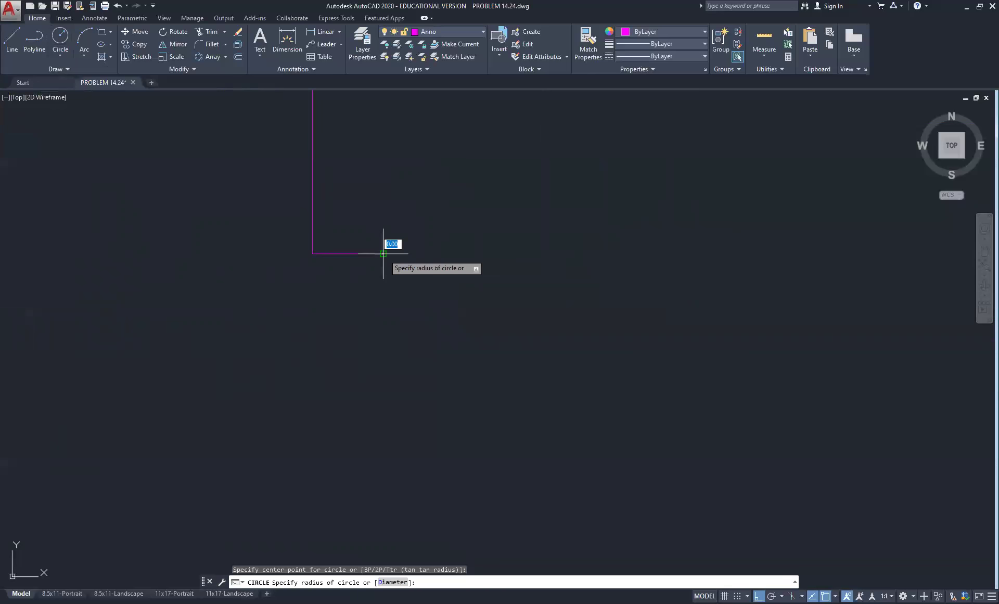
pyautogui.click(416, 226)
pyautogui.scroll(-6, 516, 255)
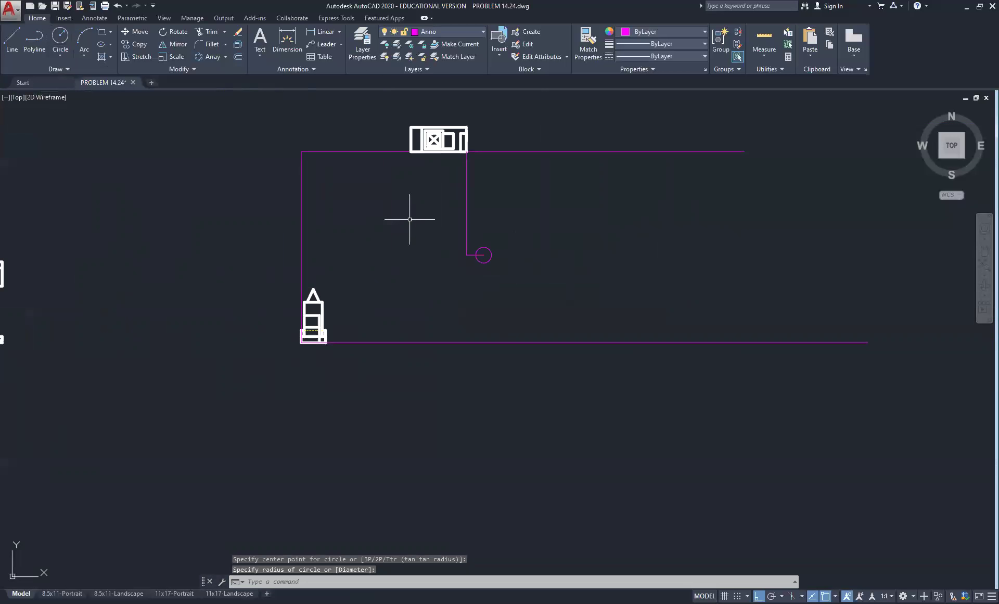
pyautogui.moveTo(408, 216); pyautogui.dragTo(455, 254, button='middle')
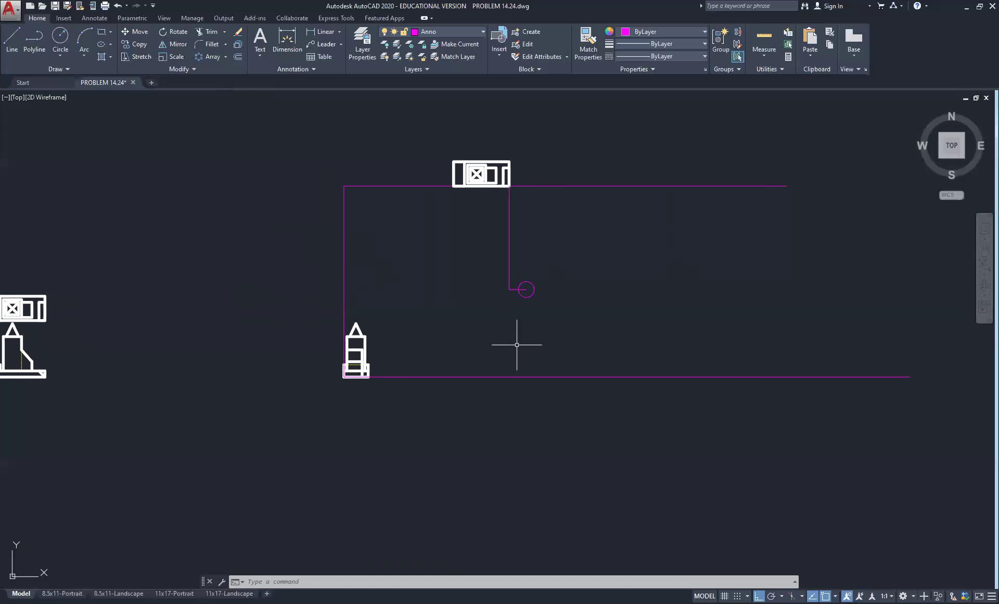
# Draw a line from the enlarged side view's lower-left corner 12 units to the left, continuing 4 units straight up
pyautogui.click(15, 46)
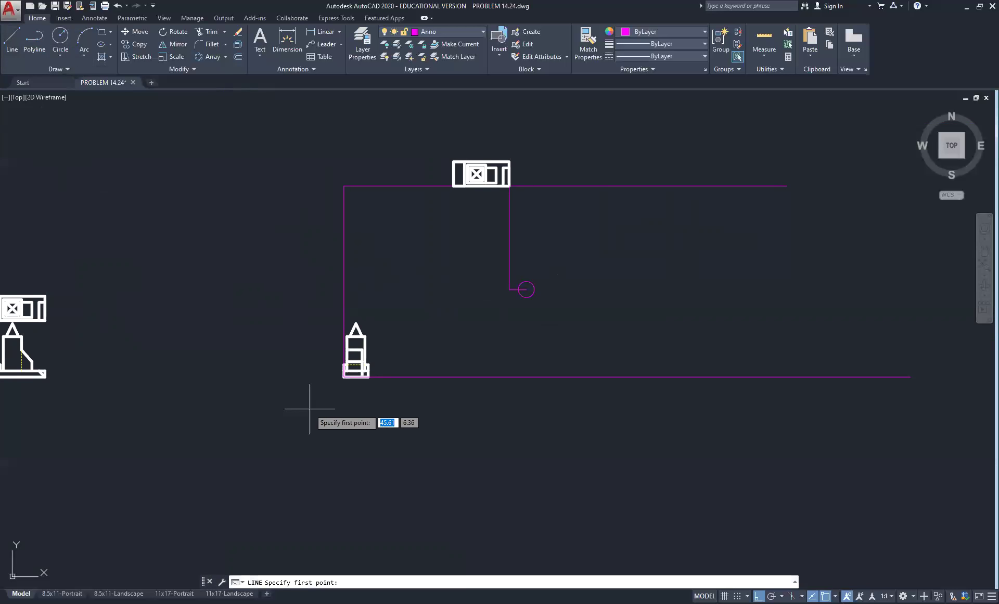
pyautogui.click(344, 376)
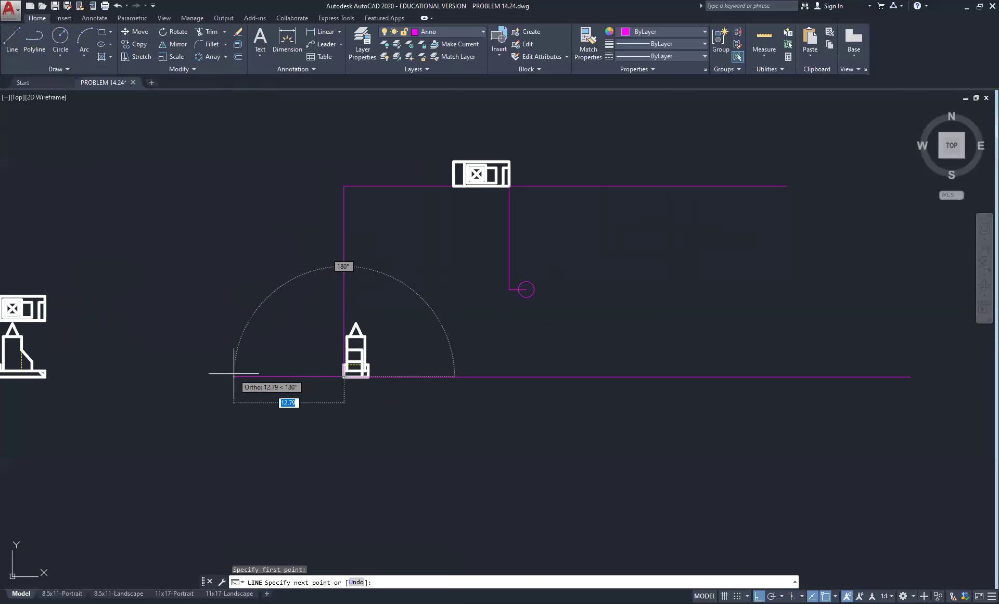
pyautogui.write('12')
pyautogui.press('Return')
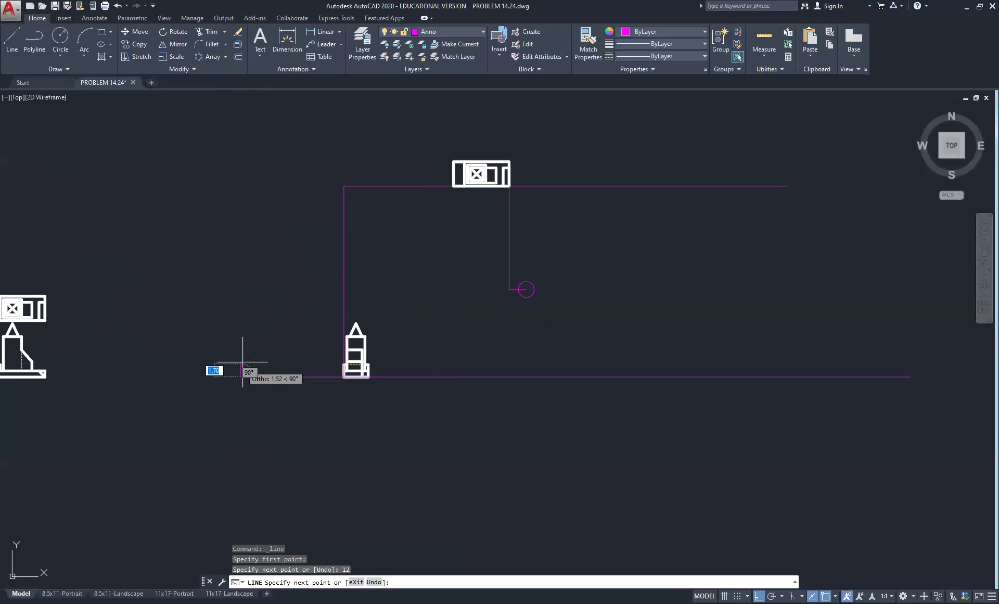
pyautogui.write('4')
pyautogui.press('Return')
pyautogui.rightClick(296, 320)
pyautogui.click(312, 328)
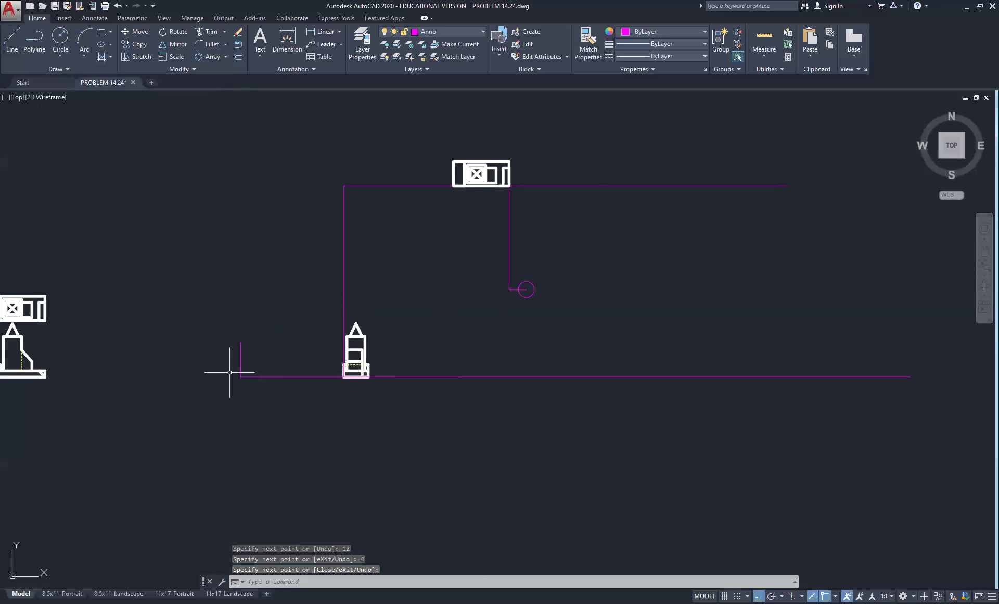
# Copy the small circle by its centre to the upper end of the 4-unit vertical line left of the side view
pyautogui.click(527, 282)
pyautogui.rightClick(551, 256)
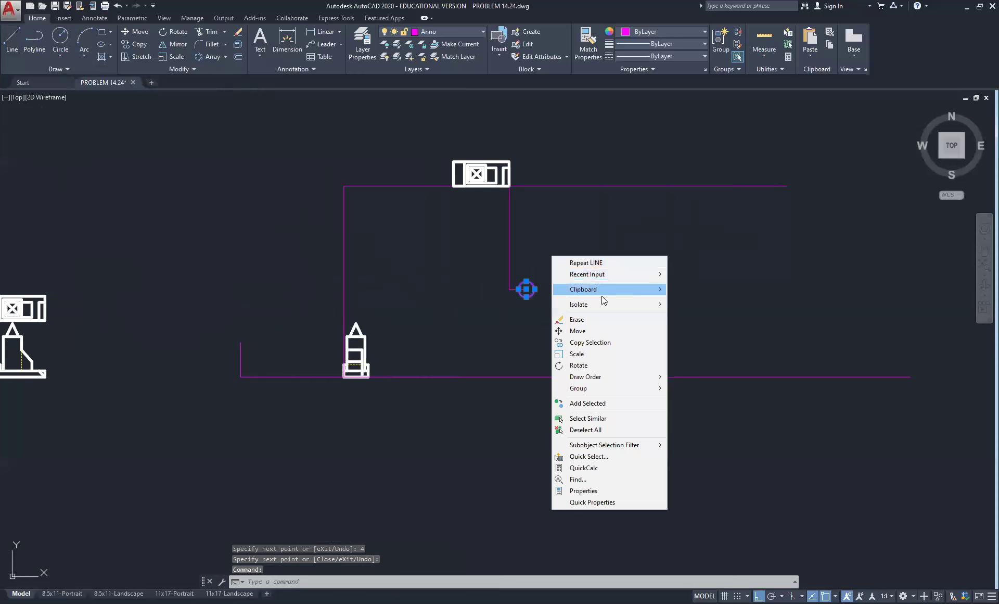
pyautogui.click(591, 342)
pyautogui.click(526, 289)
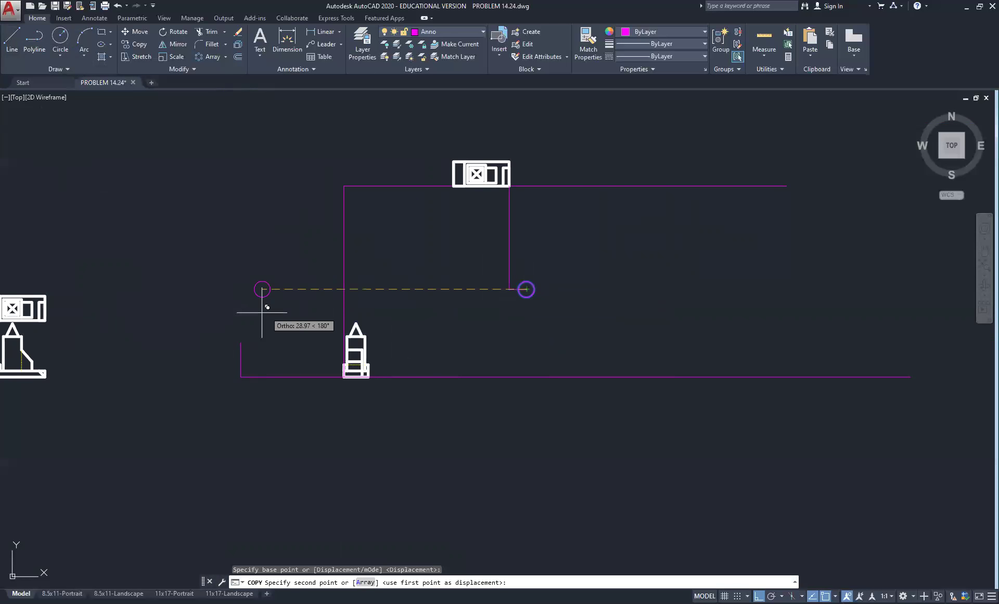
pyautogui.click(240, 342)
pyautogui.rightClick(239, 287)
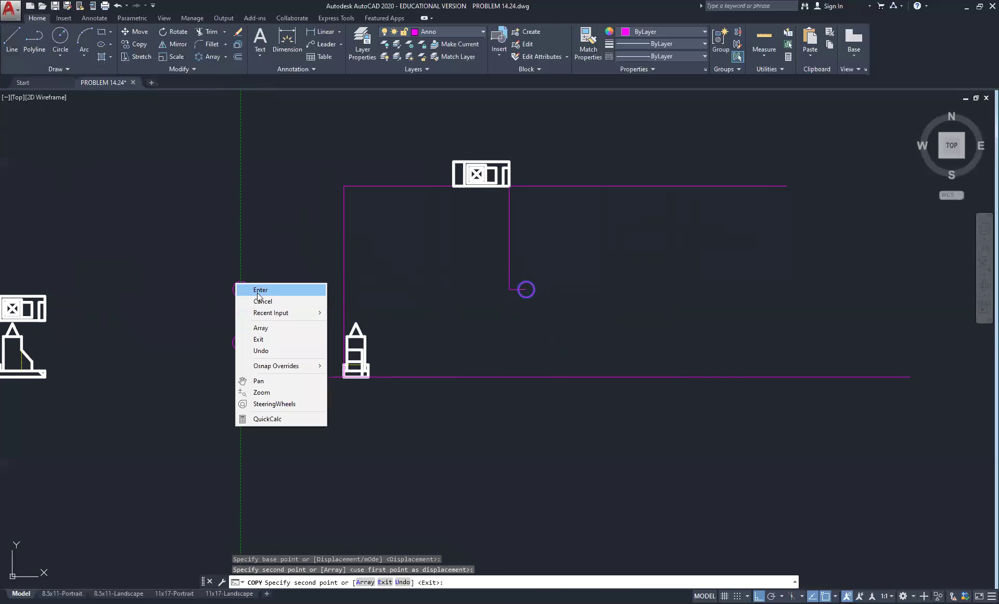
pyautogui.click(256, 290)
pyautogui.scroll(4, 251, 351)
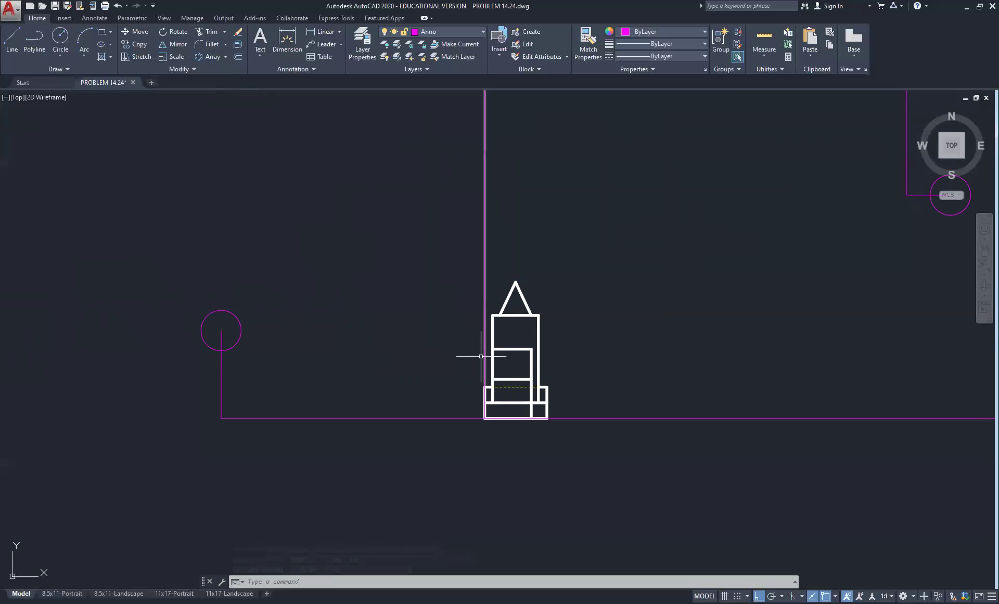
pyautogui.scroll(-2, 401, 349)
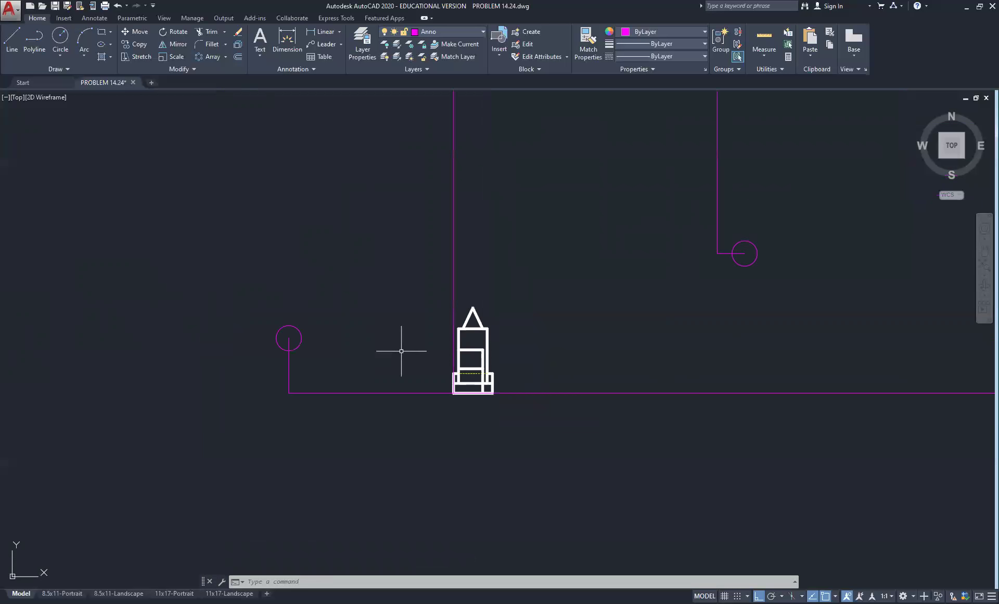
# Draw a long horizontal line from the centre of the circle left of the side view, extending right well past both views
pyautogui.click(12, 42)
pyautogui.click(289, 339)
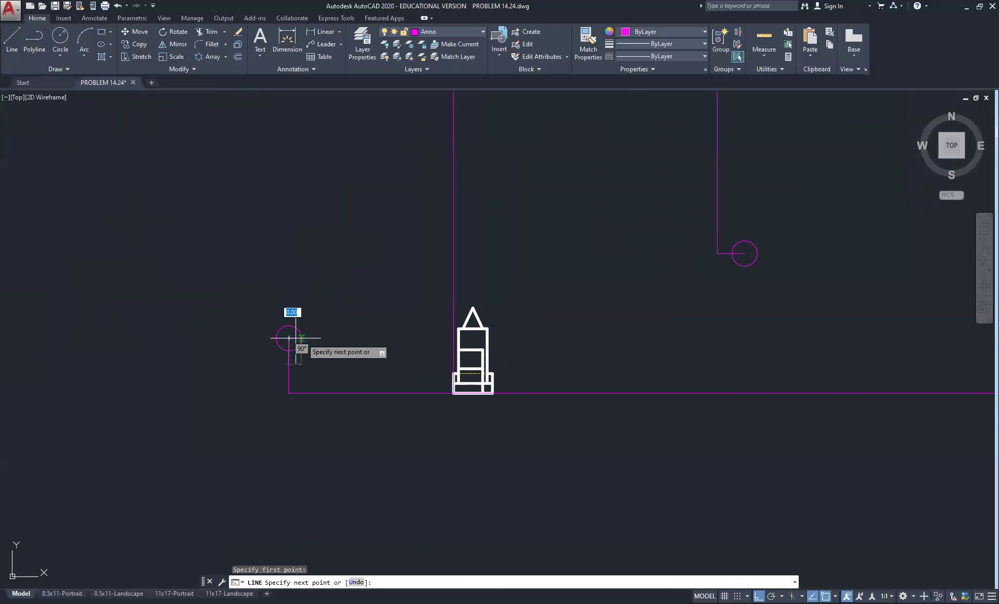
pyautogui.moveTo(781, 353); pyautogui.dragTo(401, 333, button='middle')
pyautogui.scroll(-3, 400, 333)
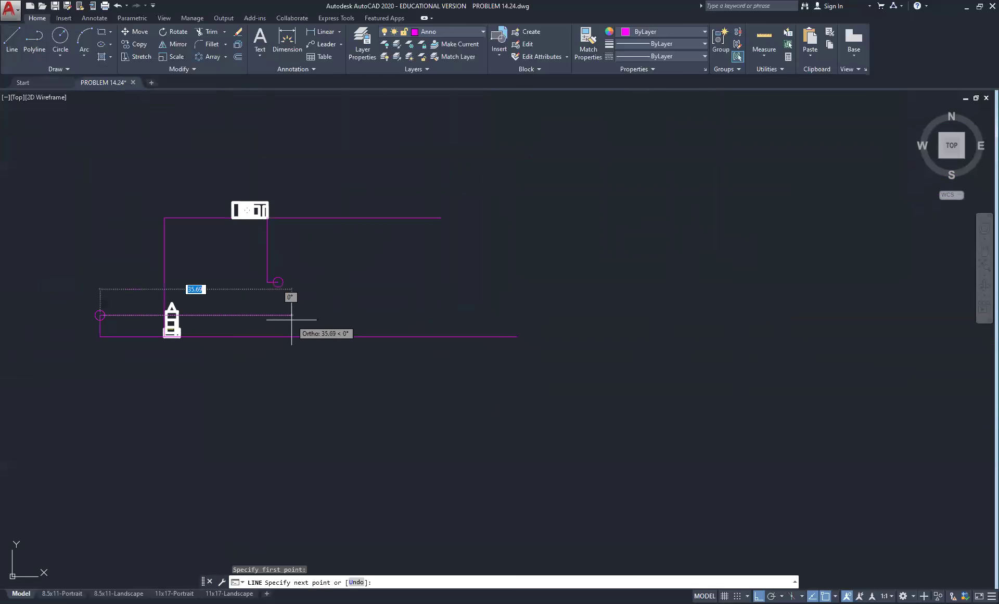
pyautogui.click(476, 313)
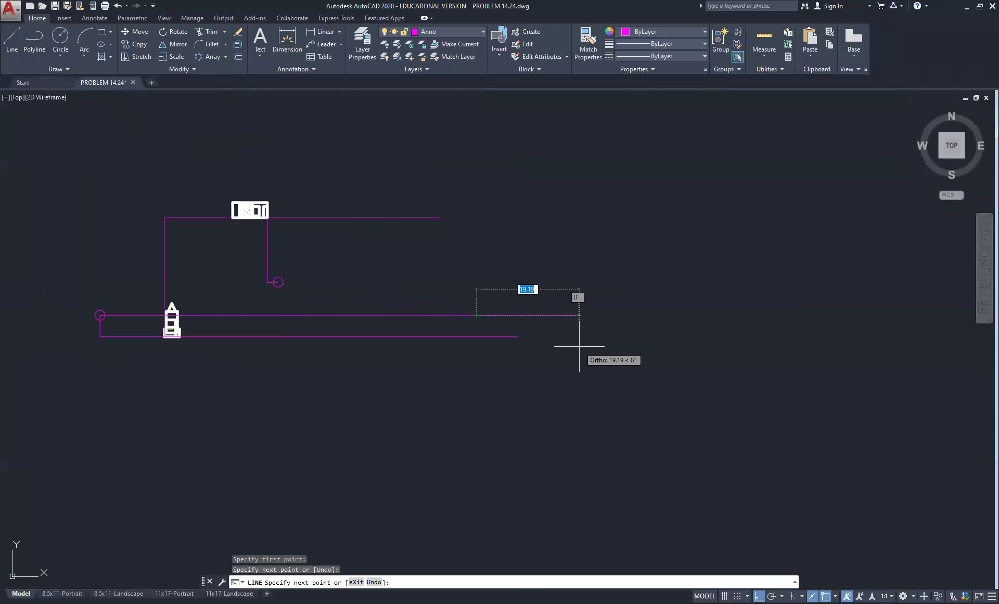
pyautogui.press('Escape')
pyautogui.press('Escape')
pyautogui.press('Escape')
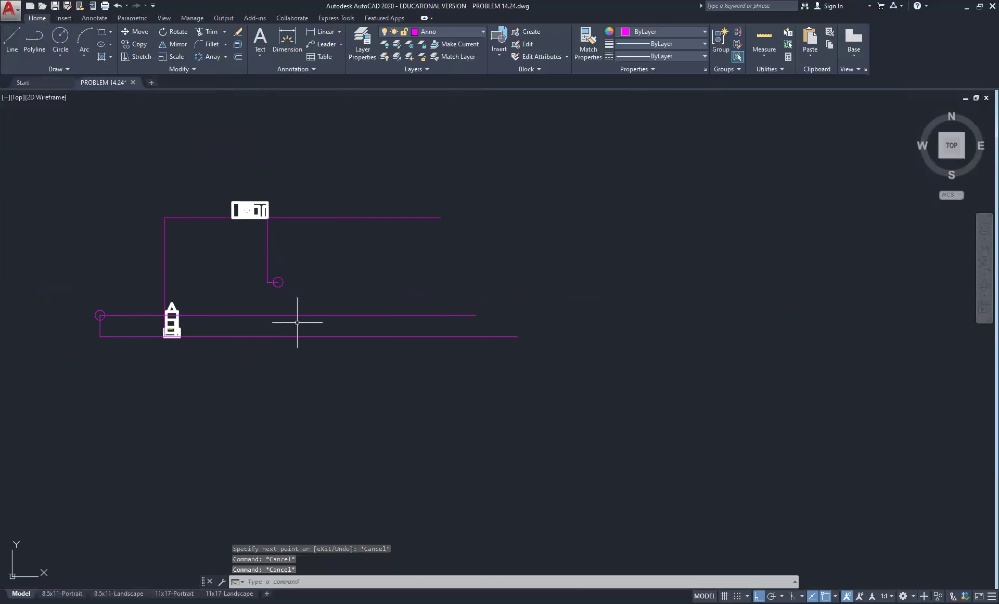
# Draw a vertical line from the centre of the circle below the top view straight down to the new horizontal line
pyautogui.scroll(2, 265, 319)
pyautogui.moveTo(231, 319); pyautogui.dragTo(438, 323, button='middle')
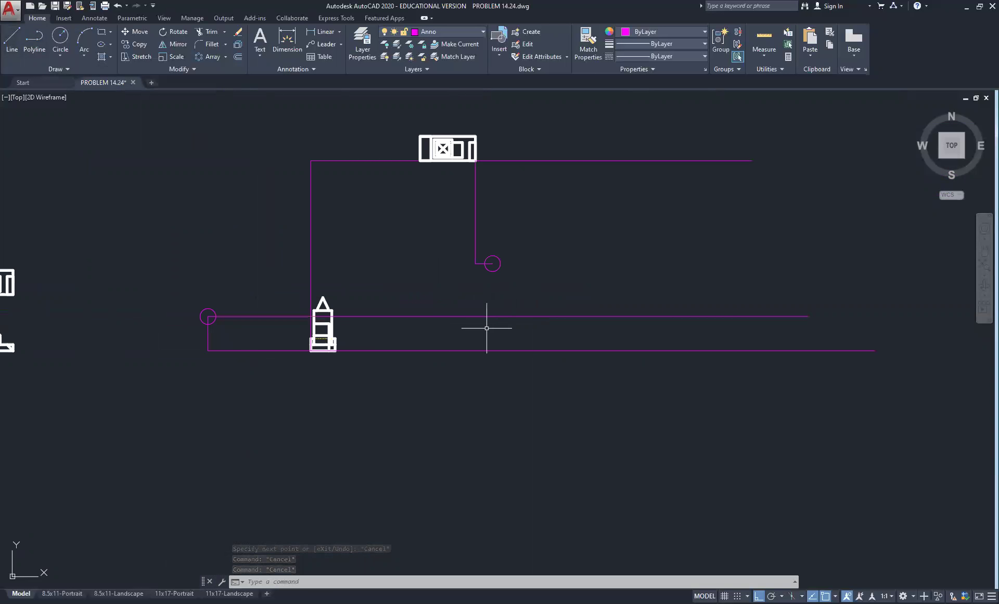
pyautogui.scroll(3, 500, 289)
pyautogui.rightClick(565, 235)
pyautogui.click(599, 242)
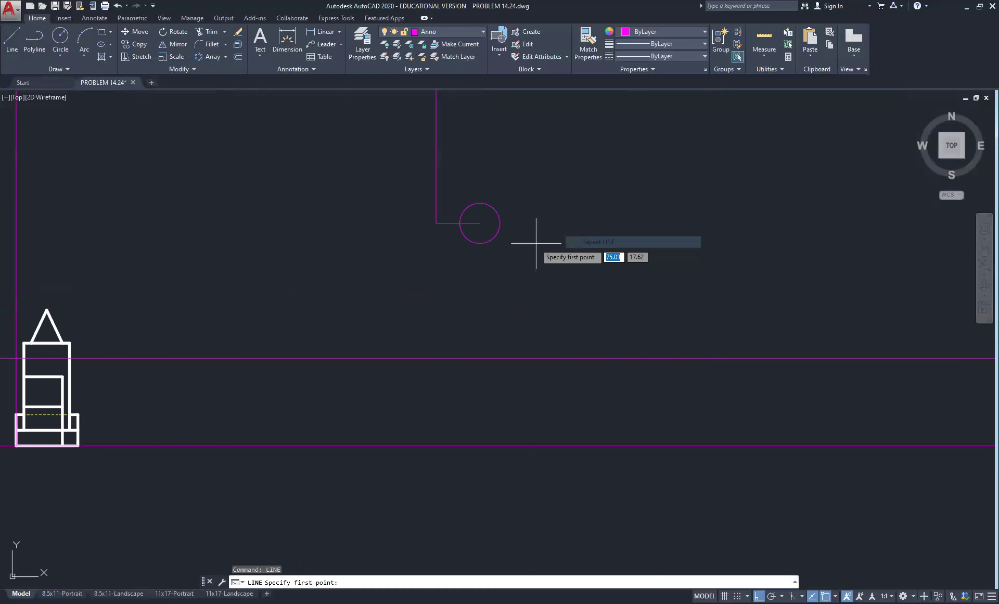
pyautogui.click(479, 222)
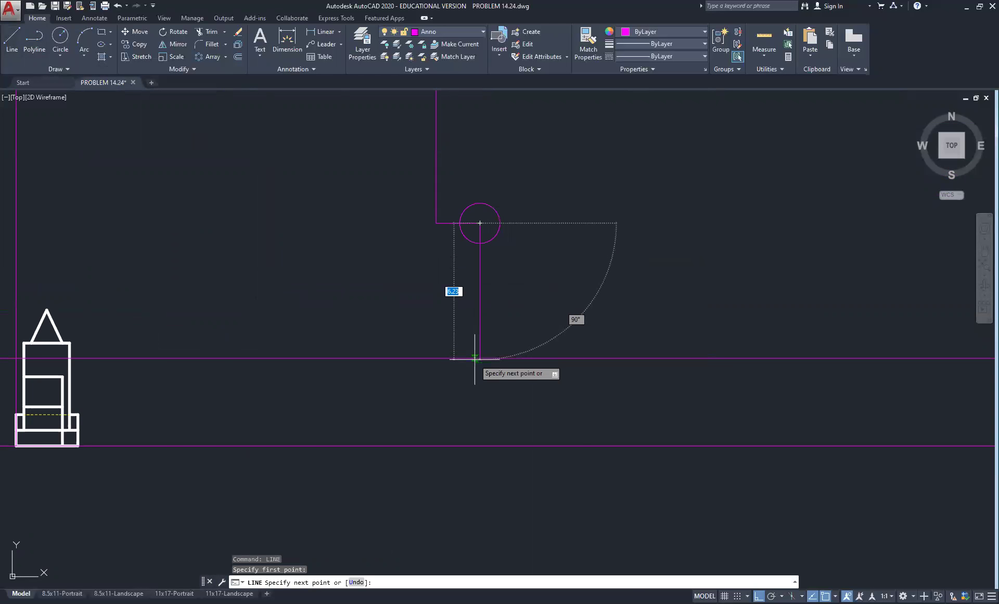
pyautogui.click(476, 358)
pyautogui.rightClick(543, 307)
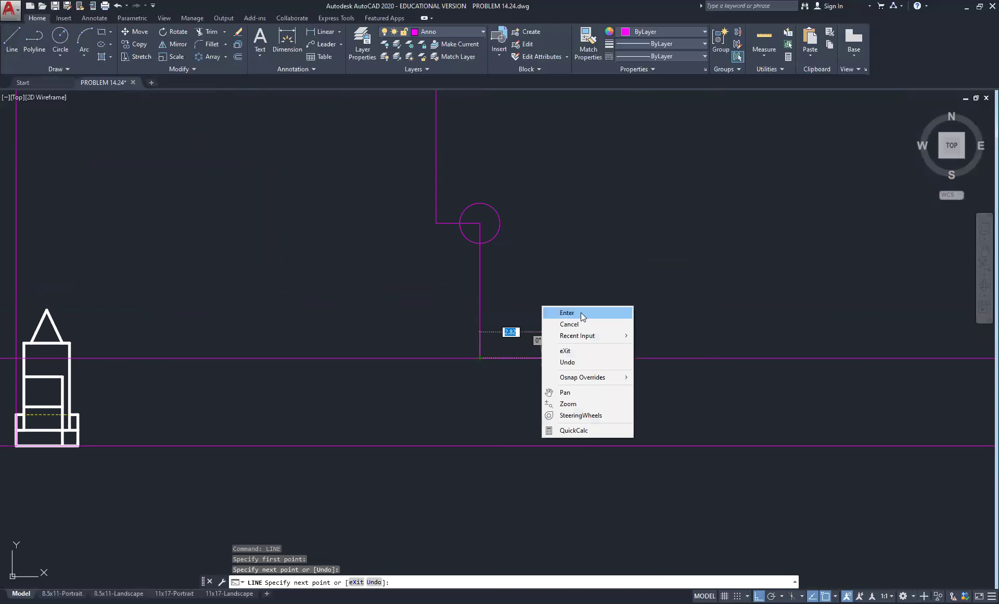
pyautogui.click(580, 312)
# Copy the circle below the top view by its centre to where the vertical line meets the horizontal line
pyautogui.moveTo(509, 195); pyautogui.dragTo(480, 223)
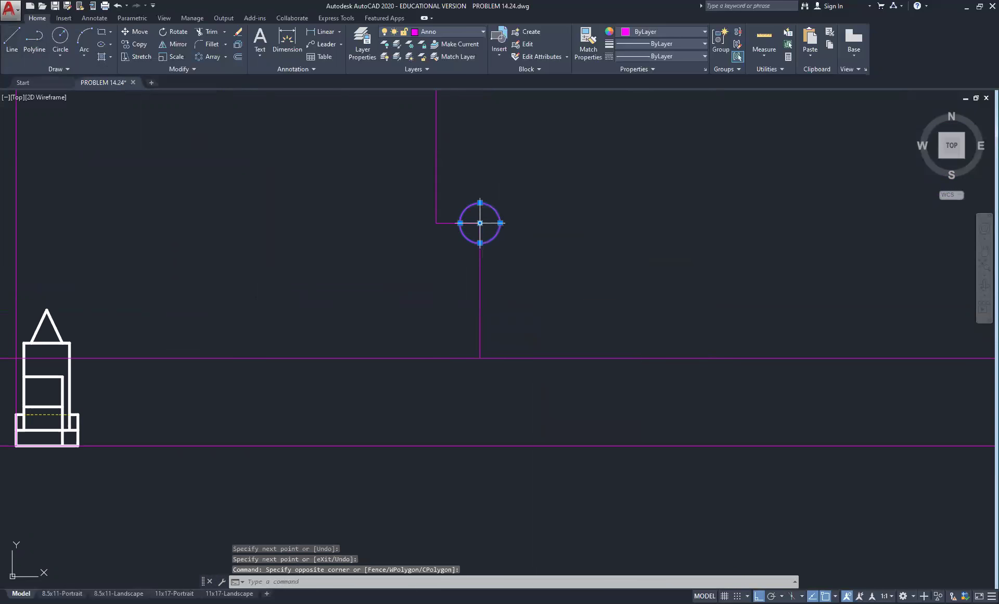
pyautogui.rightClick(589, 199)
pyautogui.click(616, 286)
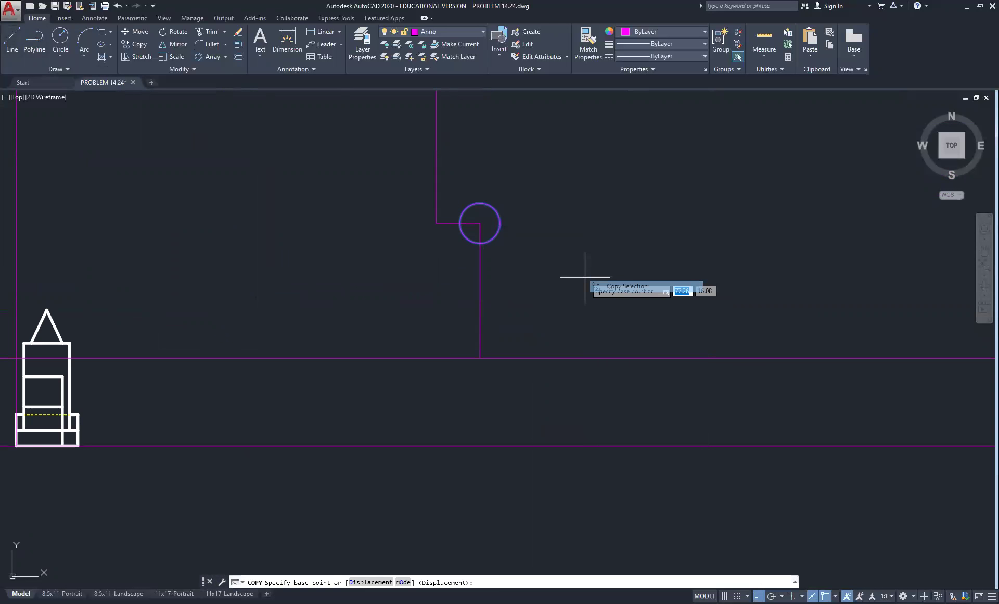
pyautogui.click(480, 223)
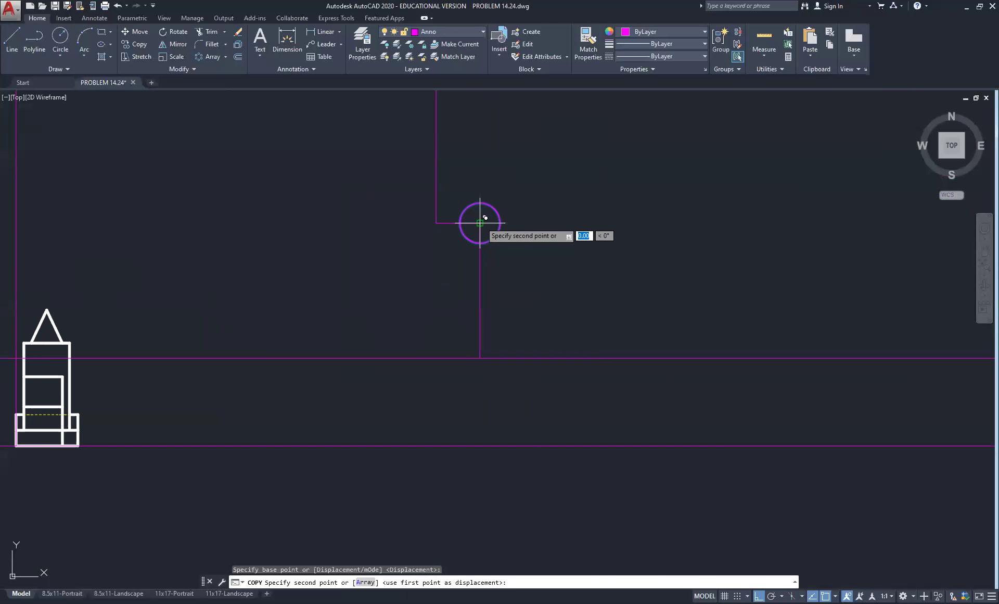
pyautogui.click(480, 358)
pyautogui.press('Escape')
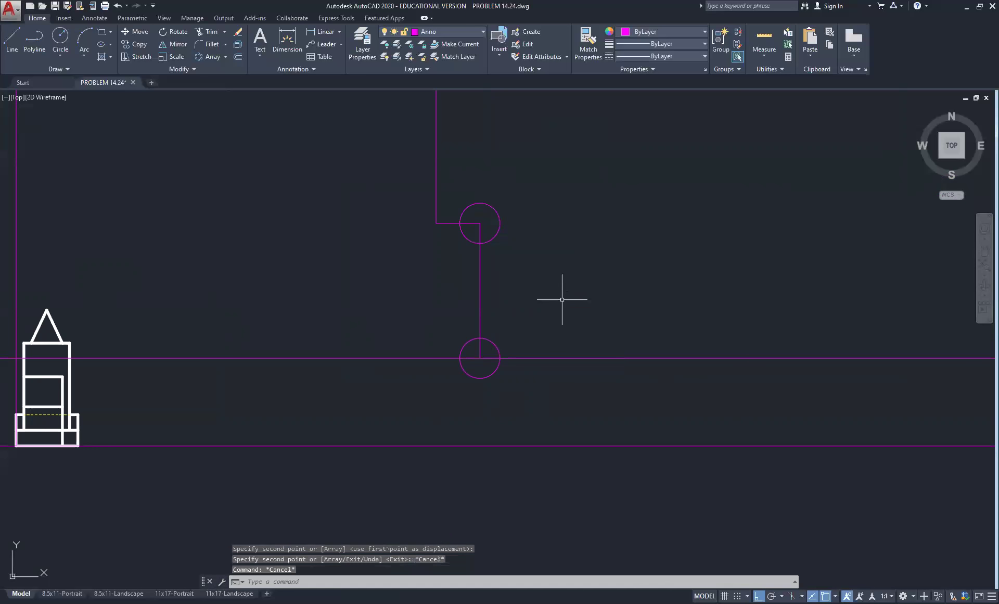
# Delete the short vertical line connecting the two circles below the top view
pyautogui.scroll(2, 475, 326)
pyautogui.scroll(-4, 467, 347)
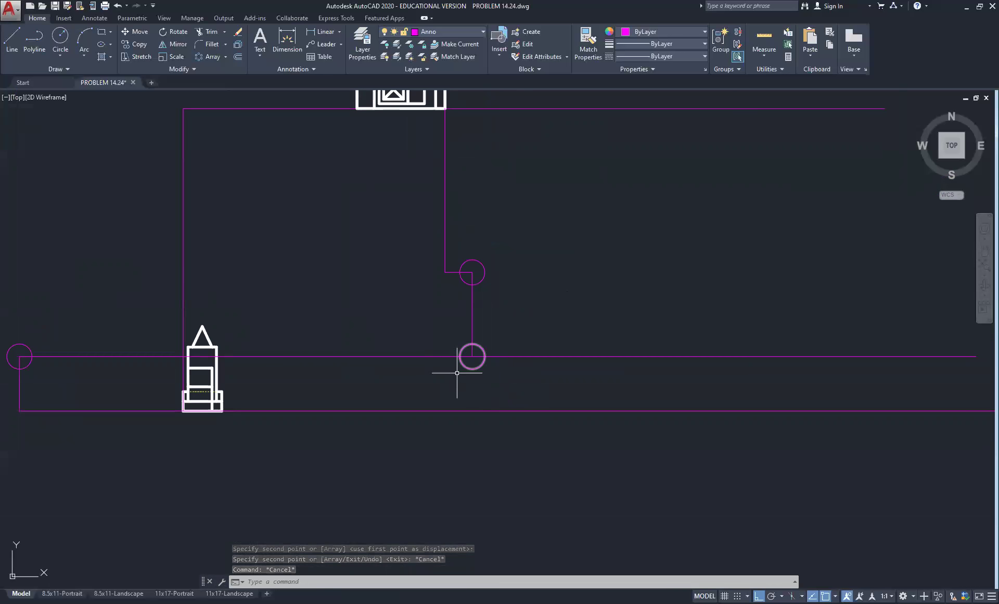
pyautogui.click(485, 321)
pyautogui.click(430, 319)
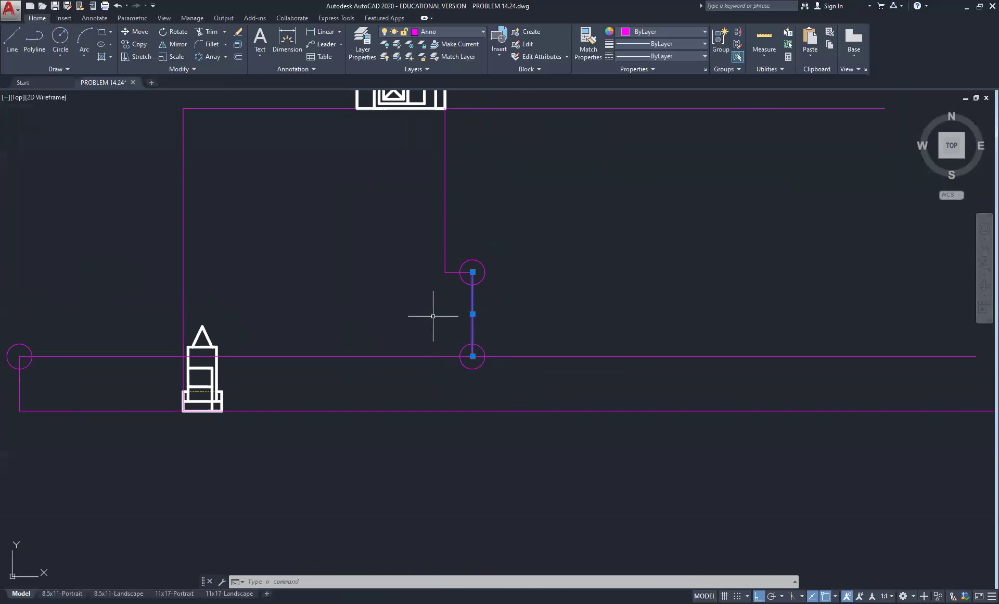
pyautogui.press('Delete')
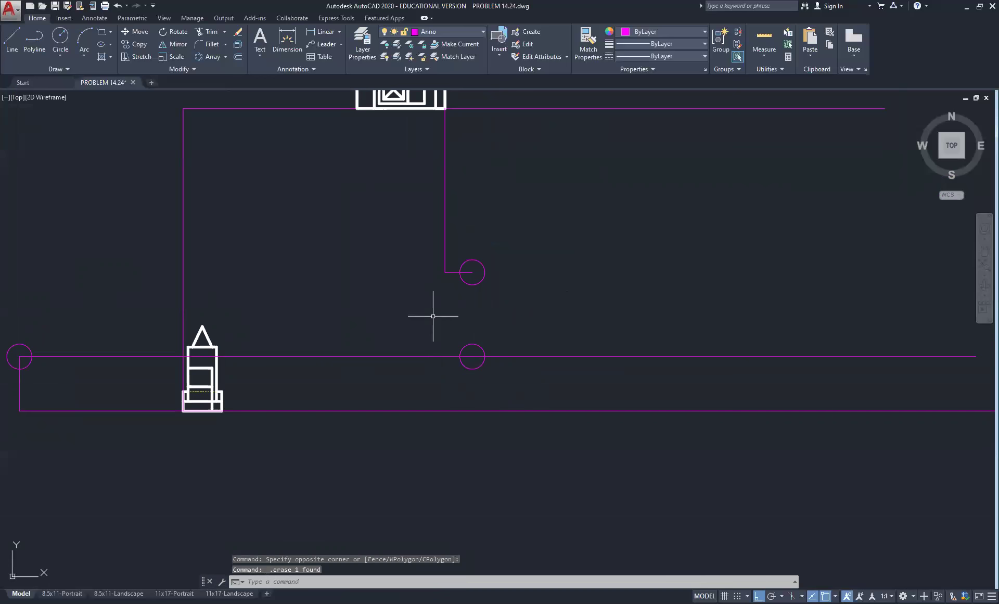
pyautogui.scroll(-2, 433, 316)
pyautogui.moveTo(400, 314); pyautogui.dragTo(514, 264, button='middle')
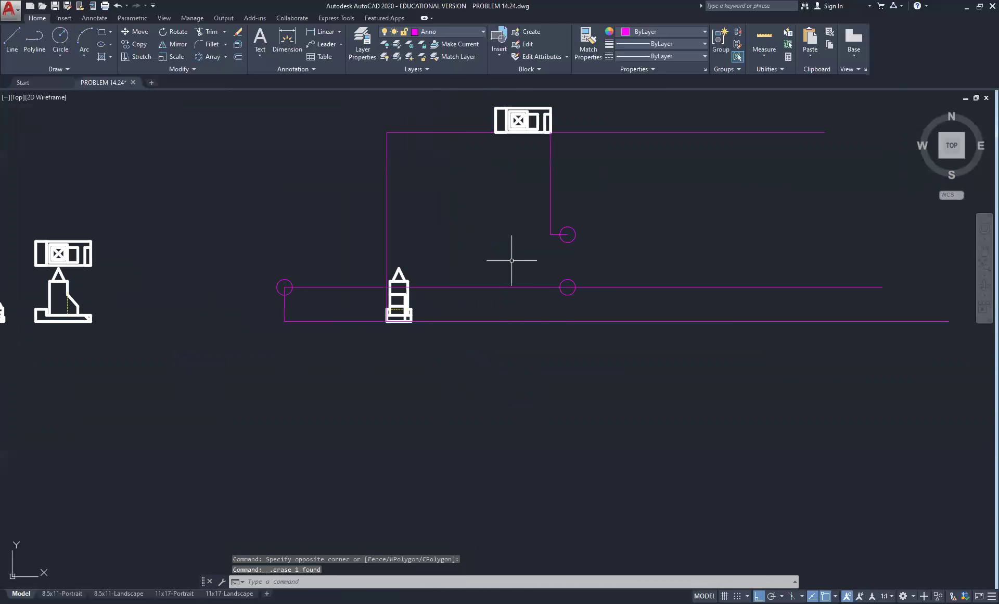
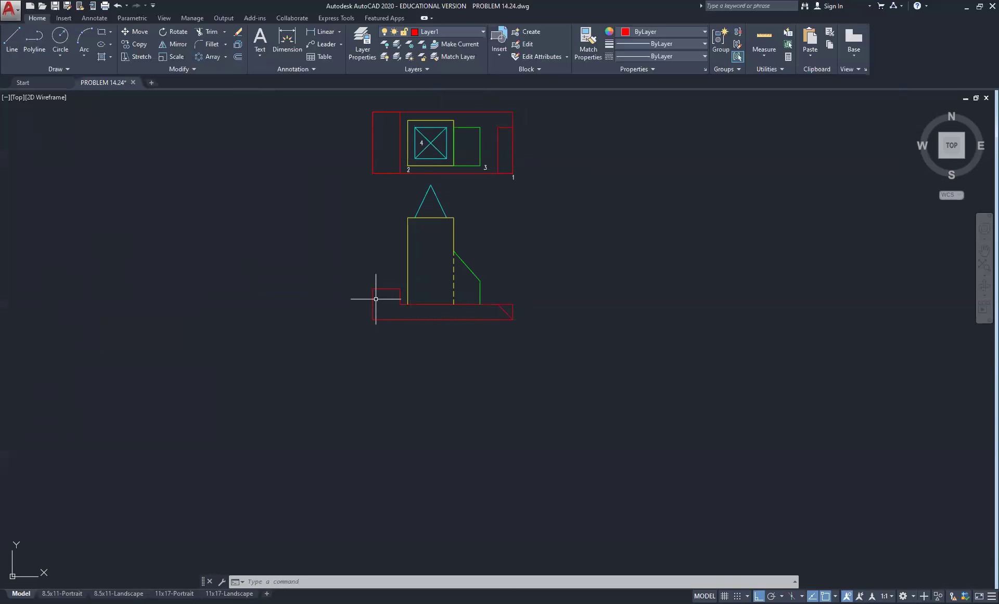
# Draw a Layer1 projection line about 32 units straight down from the copied top view's lower-left corner, past both lower horizontal lines
pyautogui.scroll(-4, 485, 312)
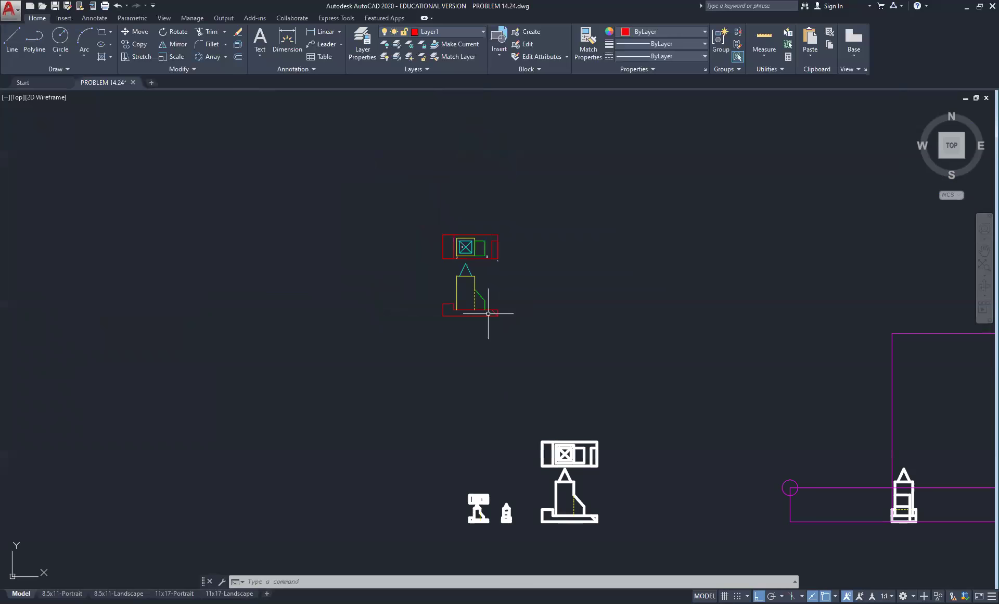
pyautogui.scroll(-2, 488, 313)
pyautogui.moveTo(771, 339); pyautogui.dragTo(276, 202, button='middle')
pyautogui.click(16, 41)
pyautogui.scroll(5, 311, 214)
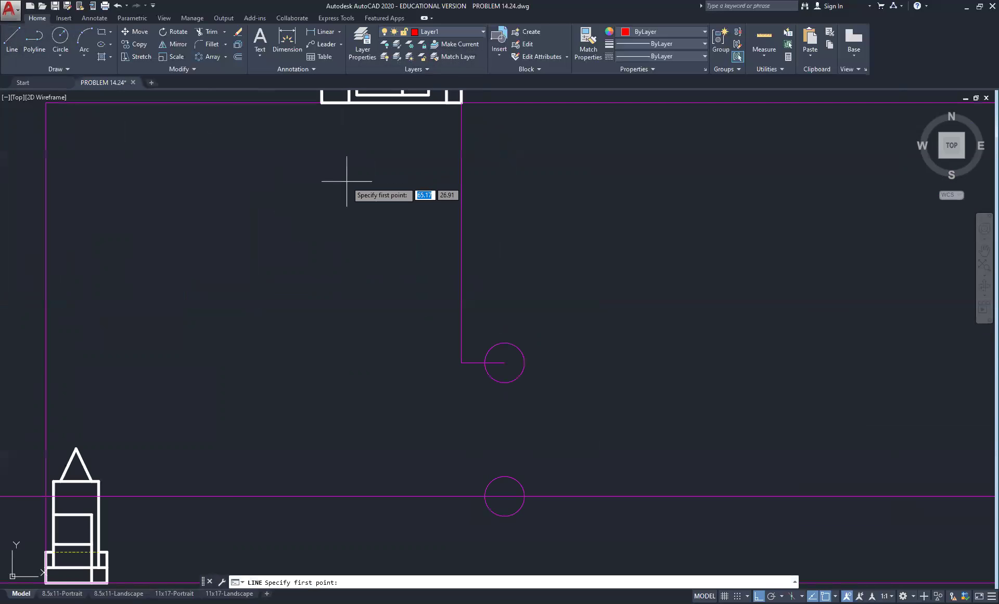
pyautogui.click(322, 104)
pyautogui.scroll(-5, 318, 240)
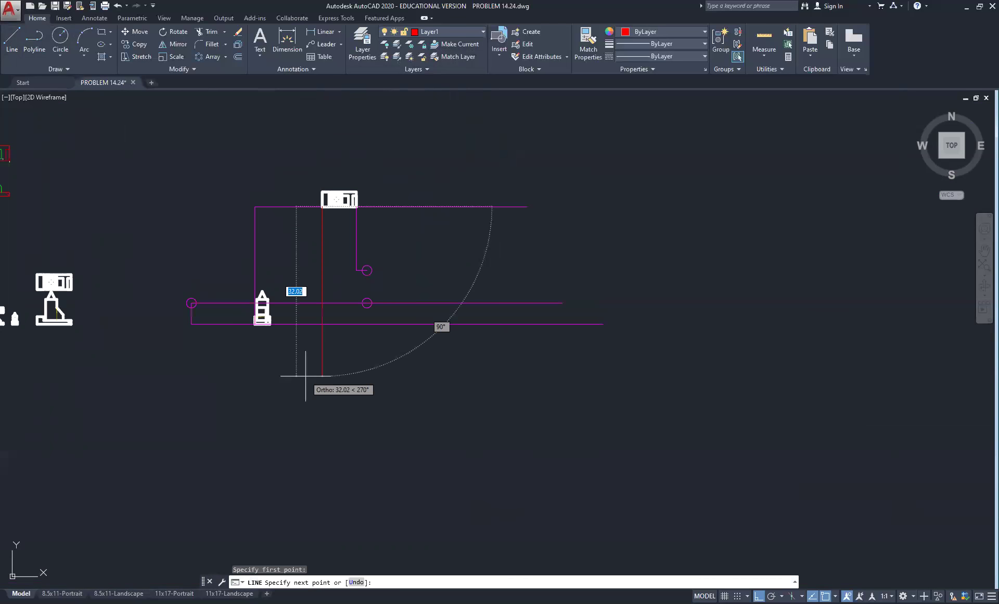
pyautogui.click(326, 375)
pyautogui.rightClick(328, 372)
pyautogui.click(347, 379)
# Draw a second projection line straight down from the lower end of the top view's first inner vertical edge, past the lowest horizontal line
pyautogui.rightClick(332, 243)
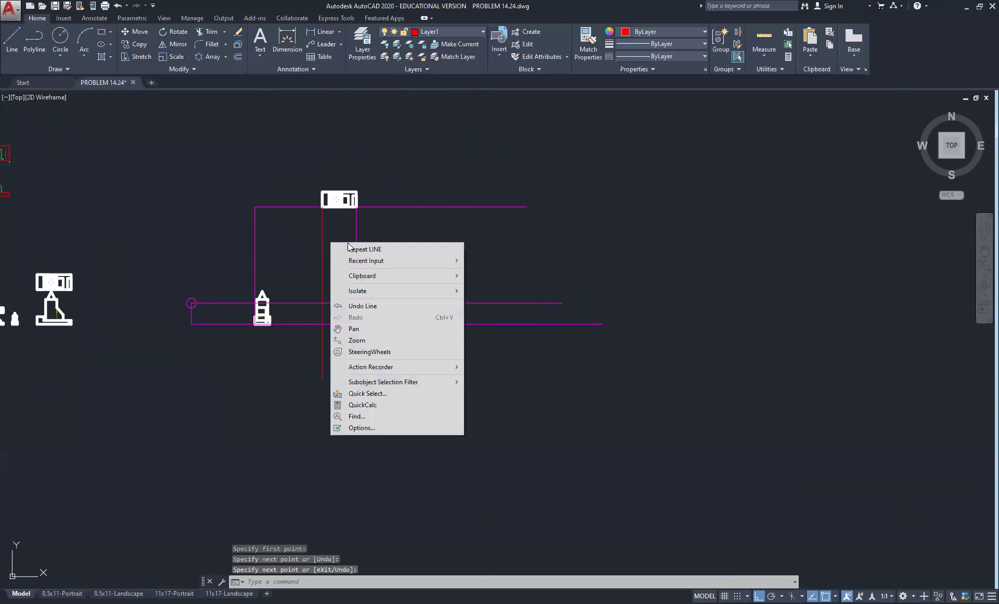
pyautogui.click(349, 249)
pyautogui.scroll(5, 345, 230)
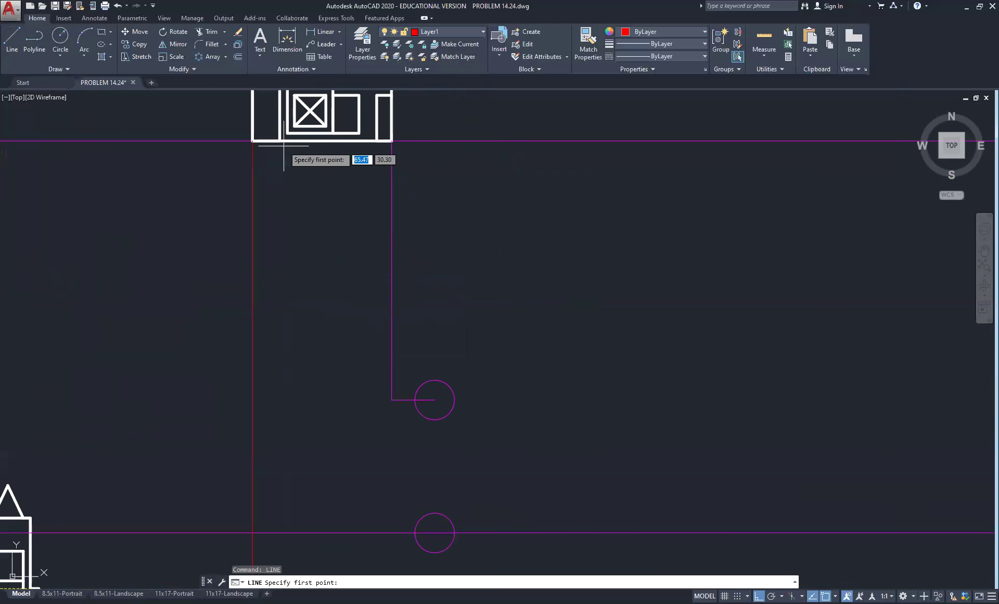
pyautogui.click(252, 141)
pyautogui.scroll(-5, 301, 326)
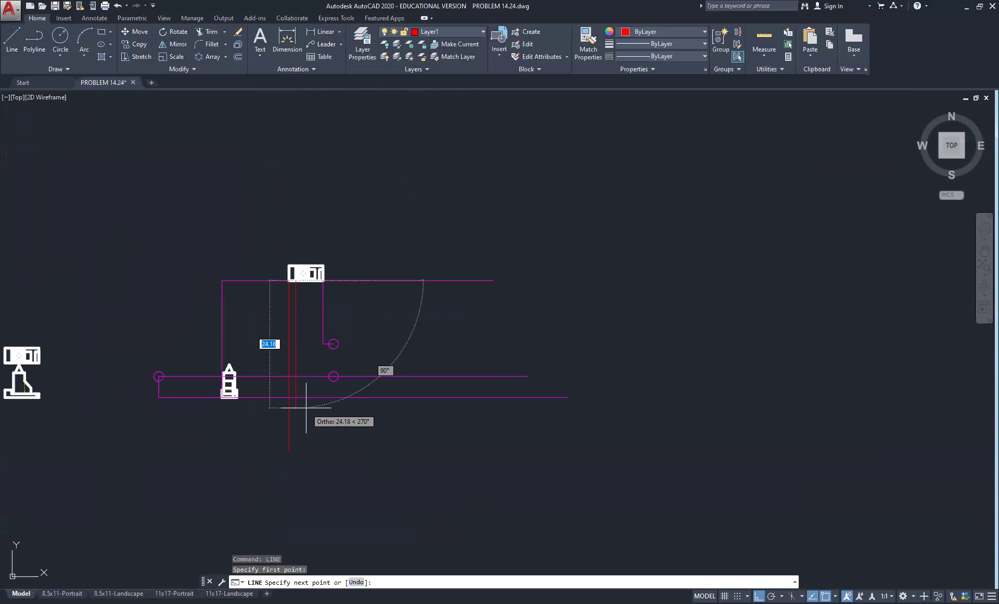
pyautogui.click(295, 422)
pyautogui.rightClick(311, 438)
pyautogui.click(335, 444)
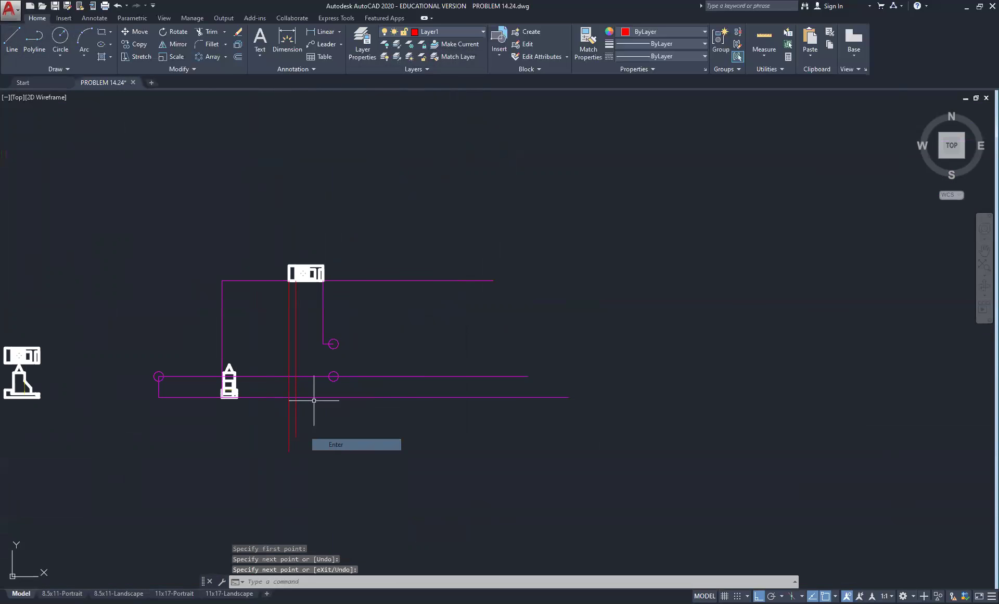
# Draw a projection line straight down from the lower end of the top view's inner vertical edge nearest its right side
pyautogui.scroll(5, 319, 306)
pyautogui.rightClick(317, 188)
pyautogui.click(350, 195)
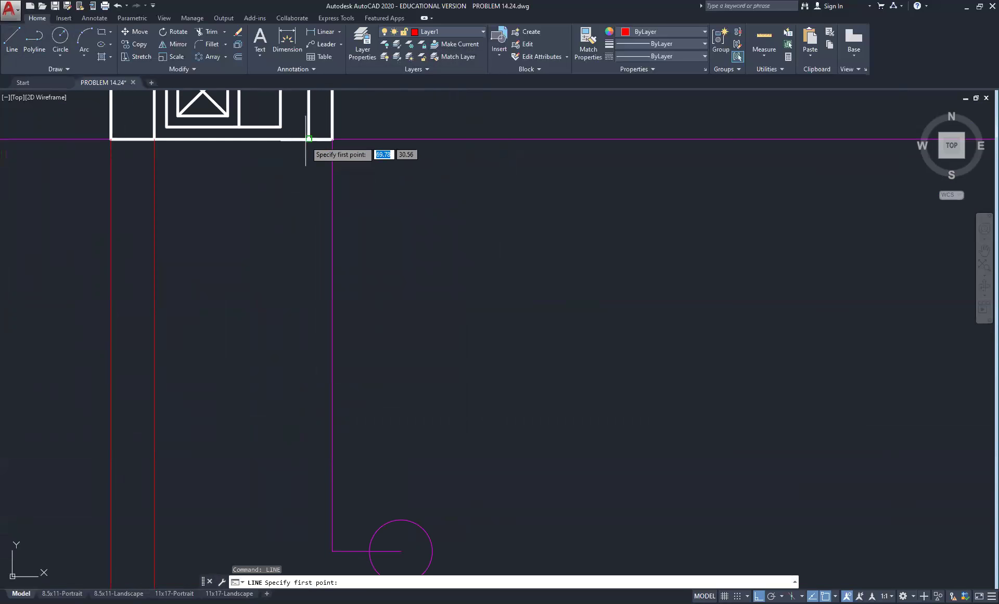
pyautogui.click(309, 139)
pyautogui.scroll(-5, 281, 328)
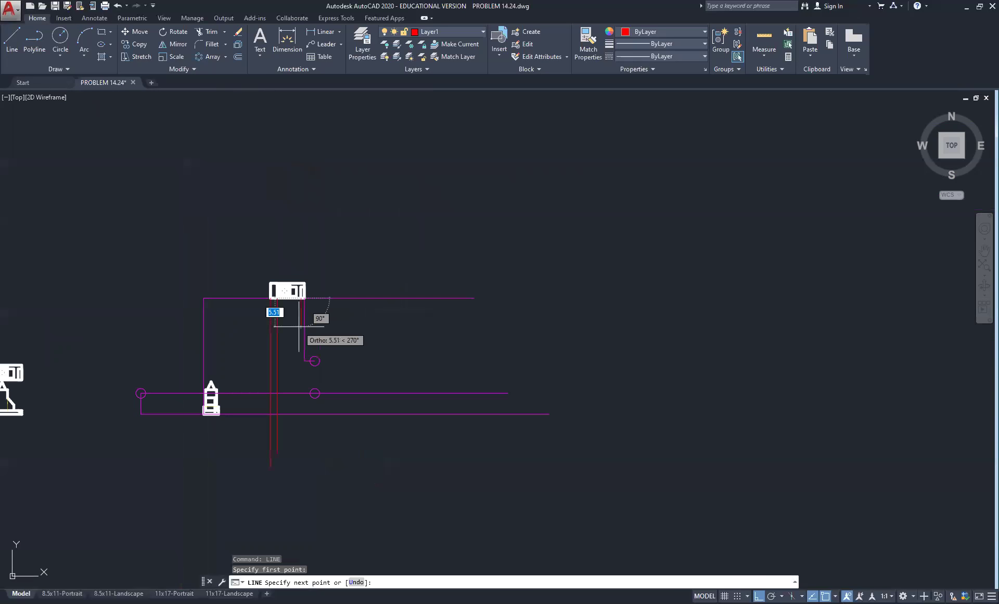
pyautogui.click(292, 440)
pyautogui.rightClick(334, 441)
pyautogui.click(357, 448)
# Draw a projection line straight down from the copied top view's lower-right corner, past the lowest horizontal line
pyautogui.scroll(4, 301, 278)
pyautogui.scroll(4, 294, 379)
pyautogui.rightClick(424, 290)
pyautogui.click(435, 295)
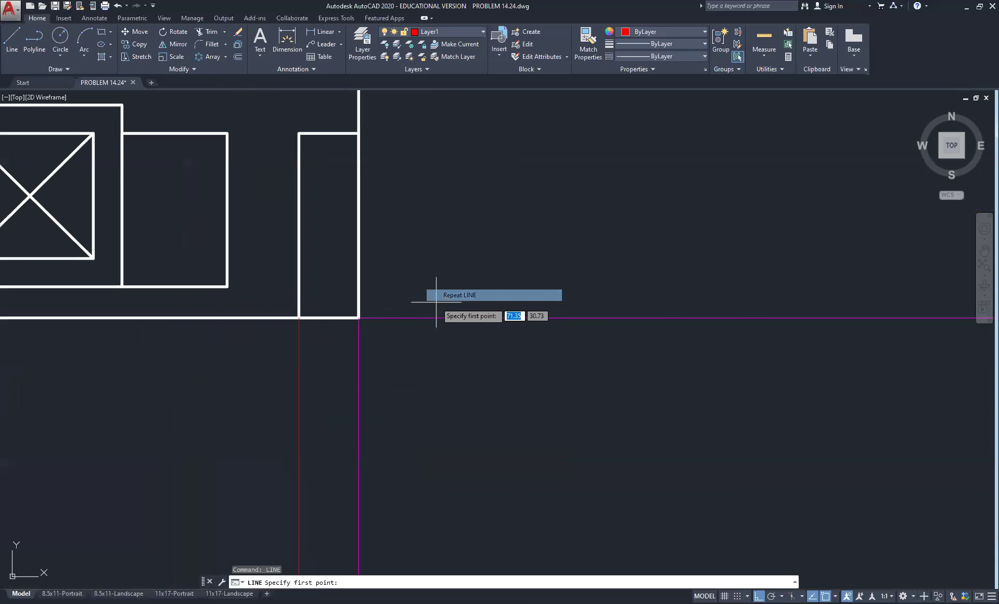
pyautogui.click(362, 318)
pyautogui.scroll(-5, 359, 352)
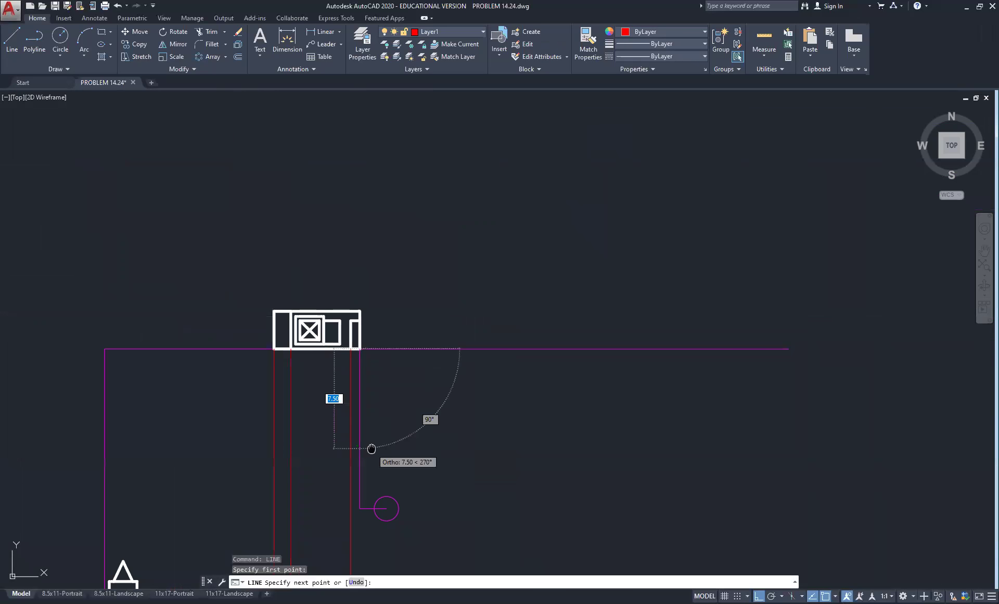
pyautogui.moveTo(372, 448); pyautogui.dragTo(337, 181, button='middle')
pyautogui.click(346, 454)
pyautogui.rightClick(353, 455)
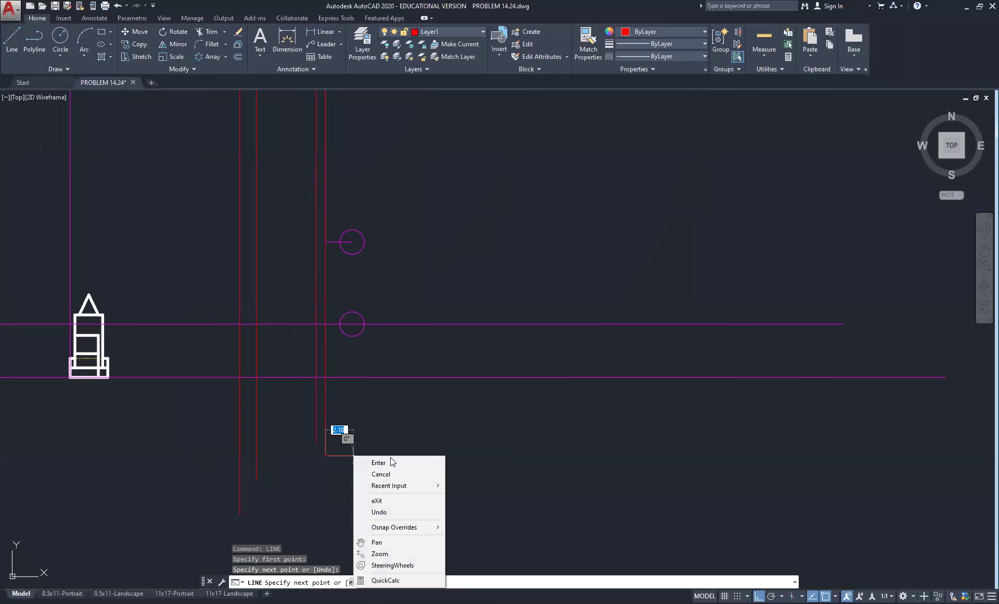
pyautogui.click(390, 459)
pyautogui.moveTo(286, 184); pyautogui.dragTo(306, 253, button='middle')
pyautogui.scroll(4, 306, 253)
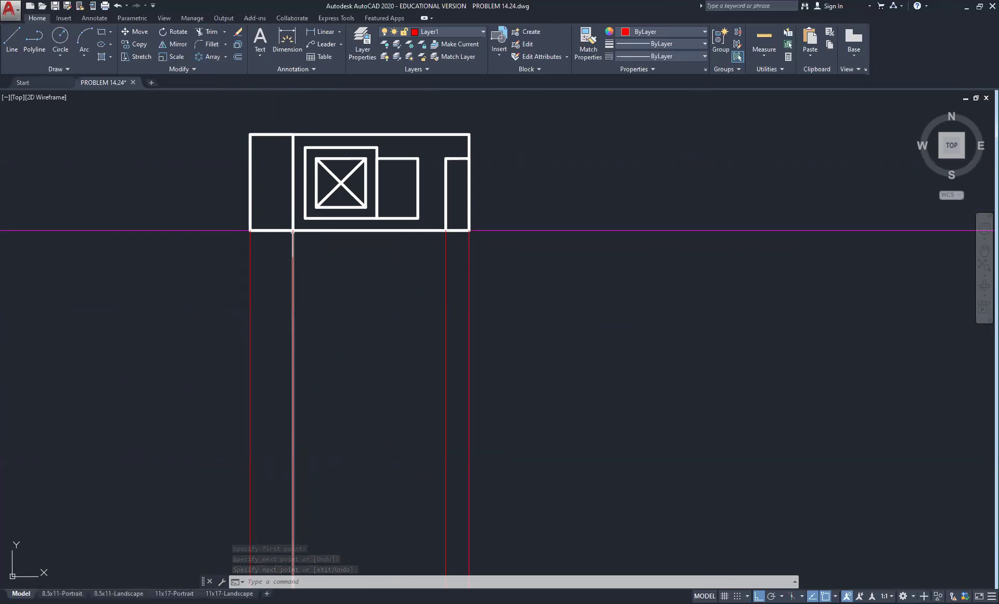
pyautogui.scroll(-8, 468, 235)
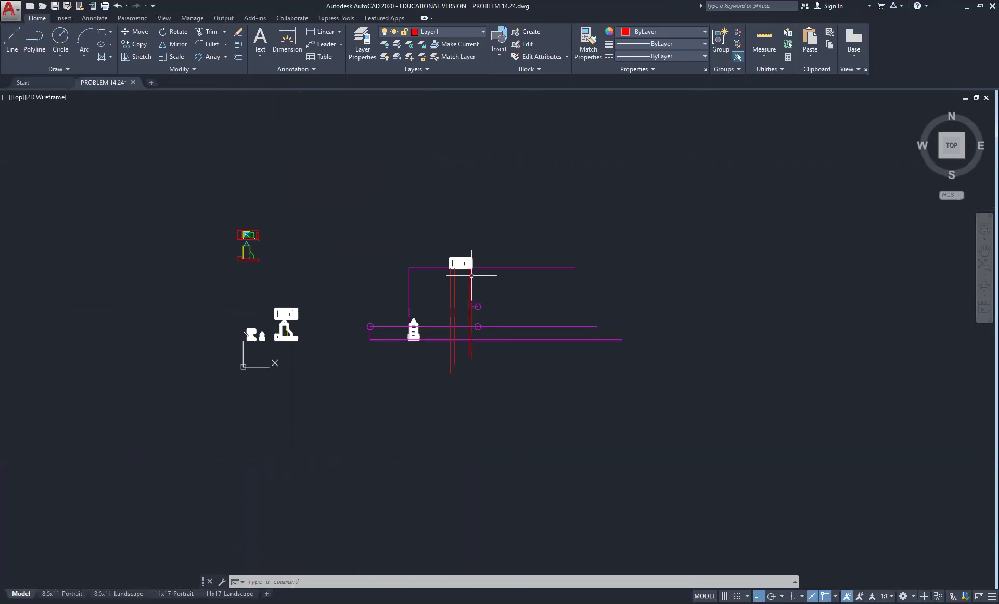
pyautogui.scroll(8, 249, 313)
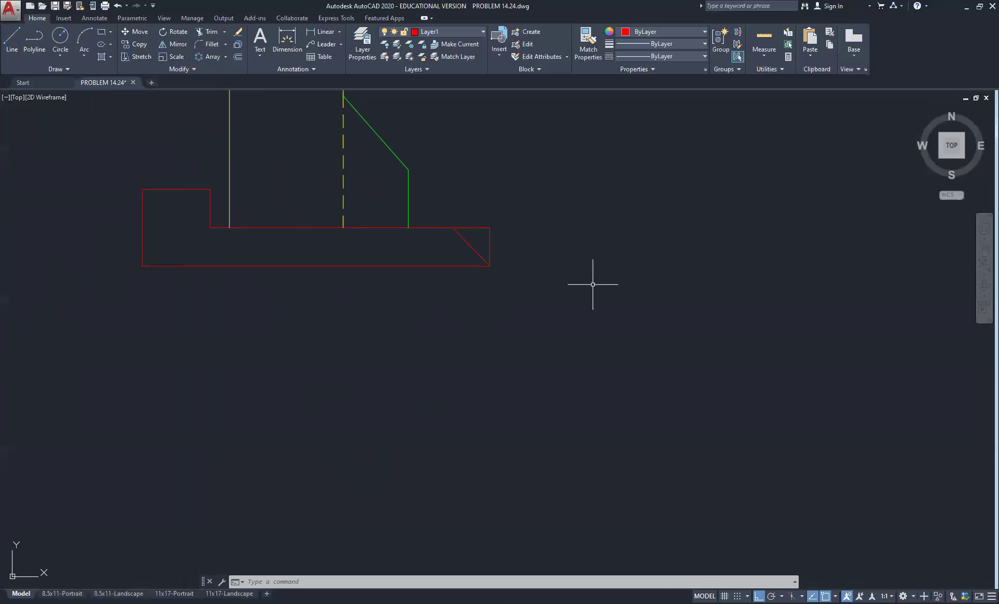
pyautogui.scroll(-10, 286, 272)
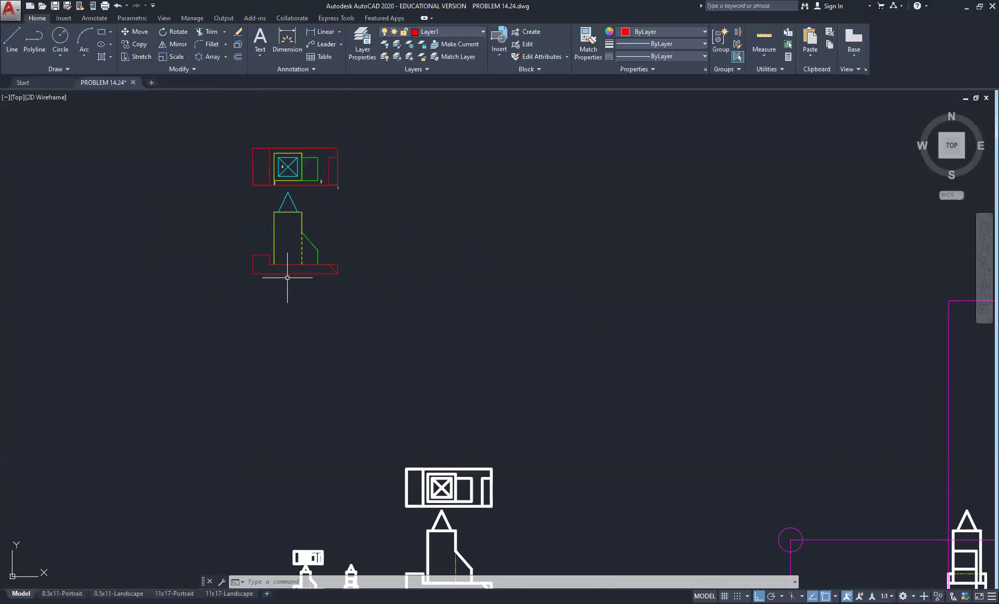
pyautogui.scroll(4, 710, 430)
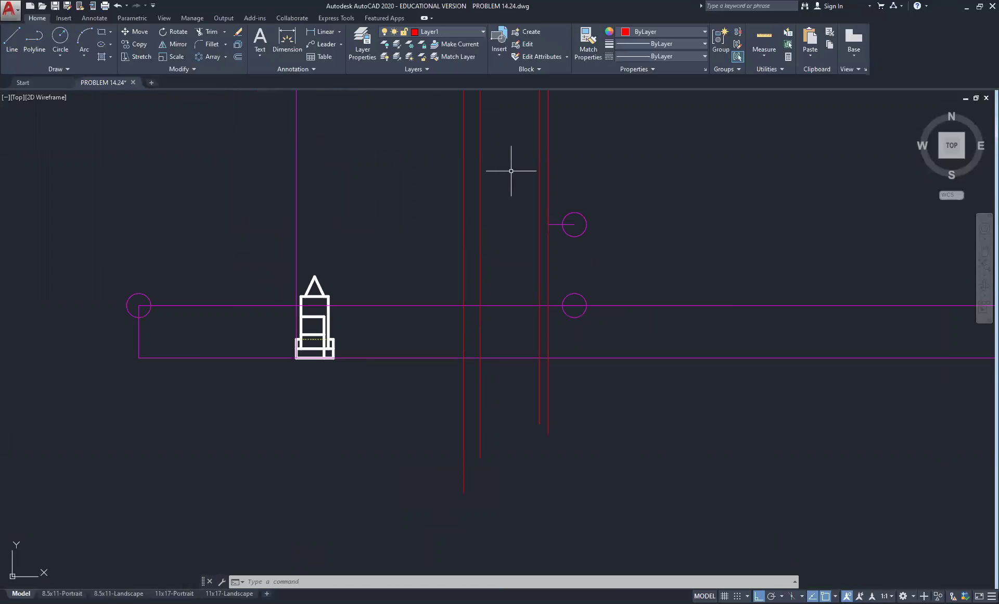
pyautogui.moveTo(461, 143); pyautogui.dragTo(467, 264, button='middle')
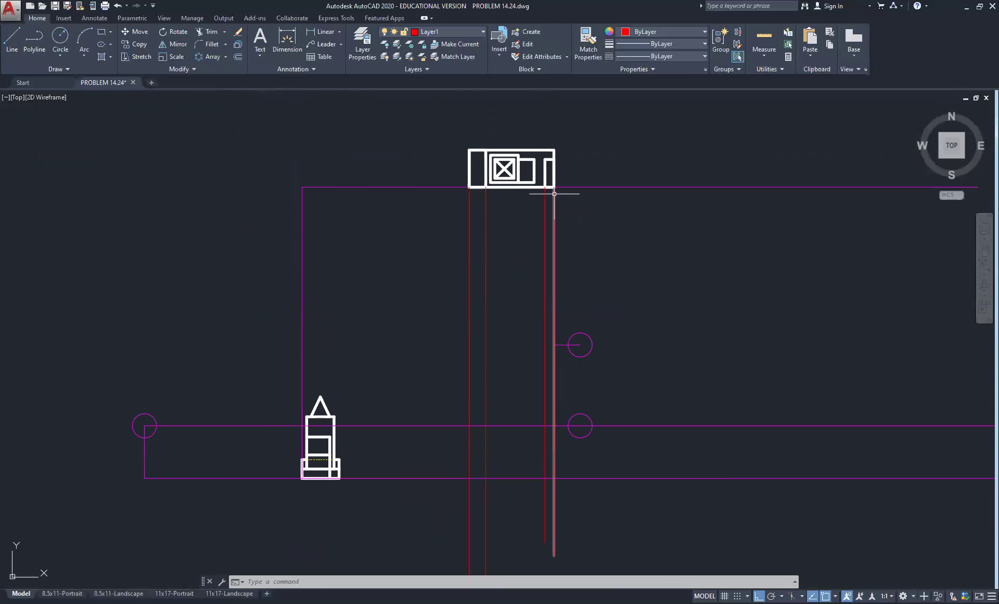
# Draw a Layer1 projection line horizontally right from the upper-left corner of the side view's base, past all four vertical projection lines
pyautogui.moveTo(456, 371); pyautogui.dragTo(455, 240, button='middle')
pyautogui.scroll(2, 454, 240)
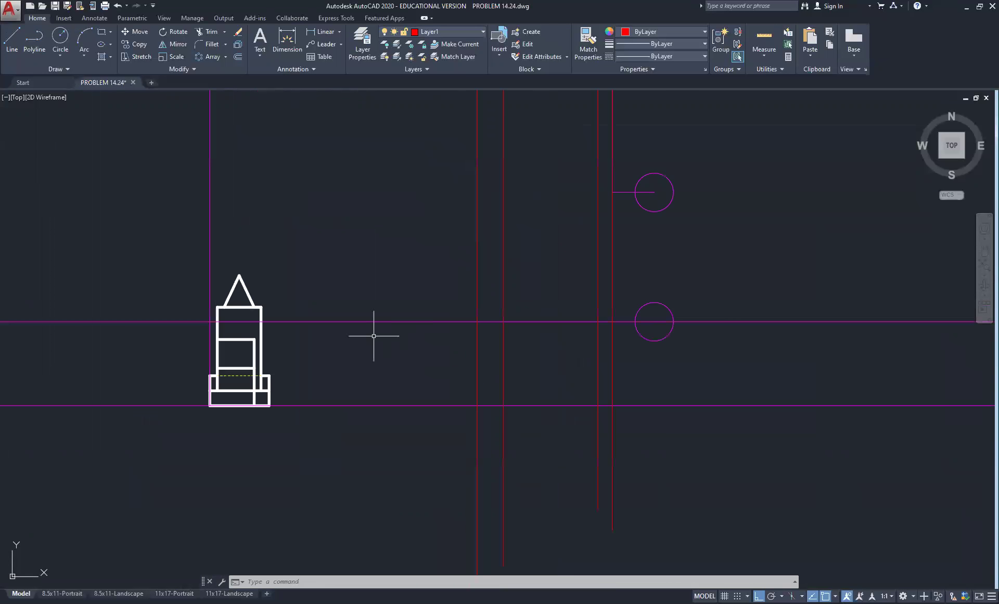
pyautogui.moveTo(323, 346); pyautogui.dragTo(474, 284, button='middle')
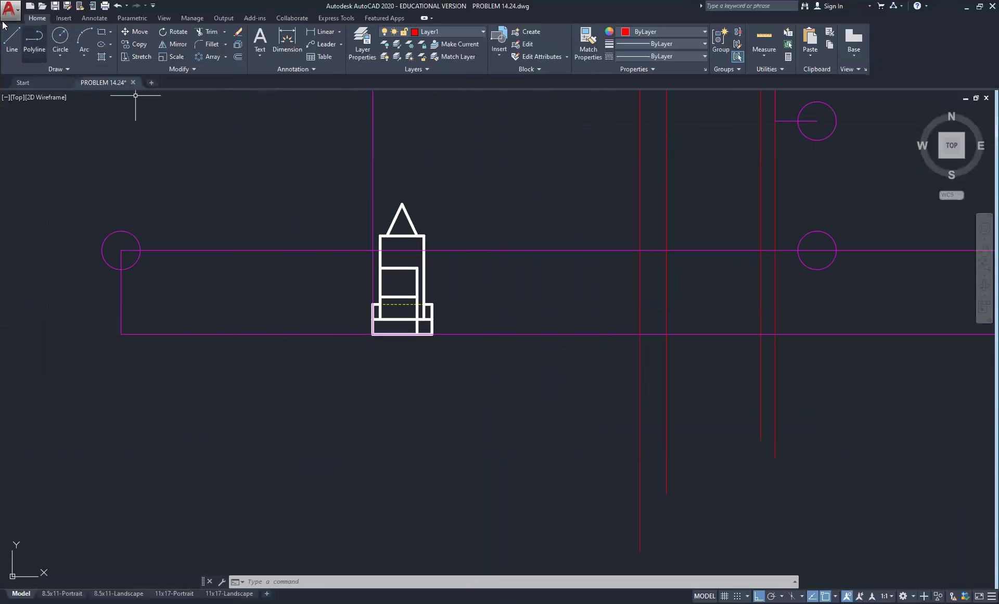
pyautogui.click(12, 39)
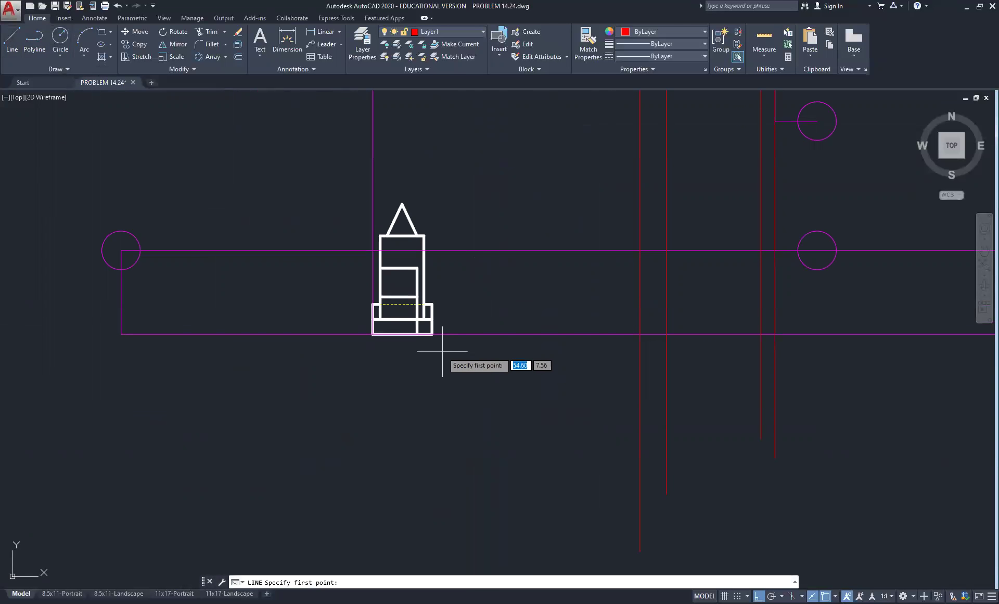
pyautogui.scroll(4, 373, 324)
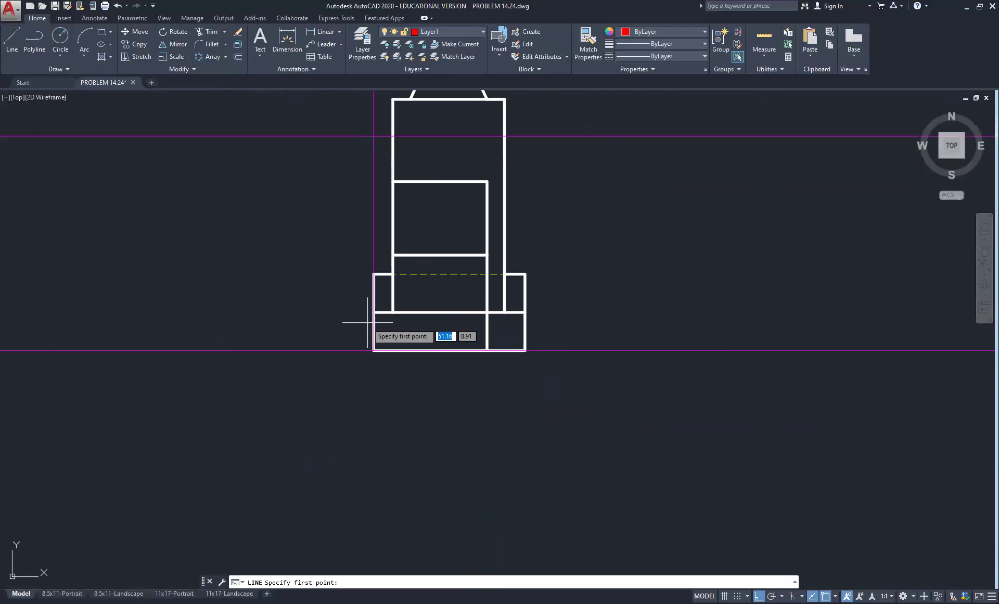
pyautogui.click(374, 274)
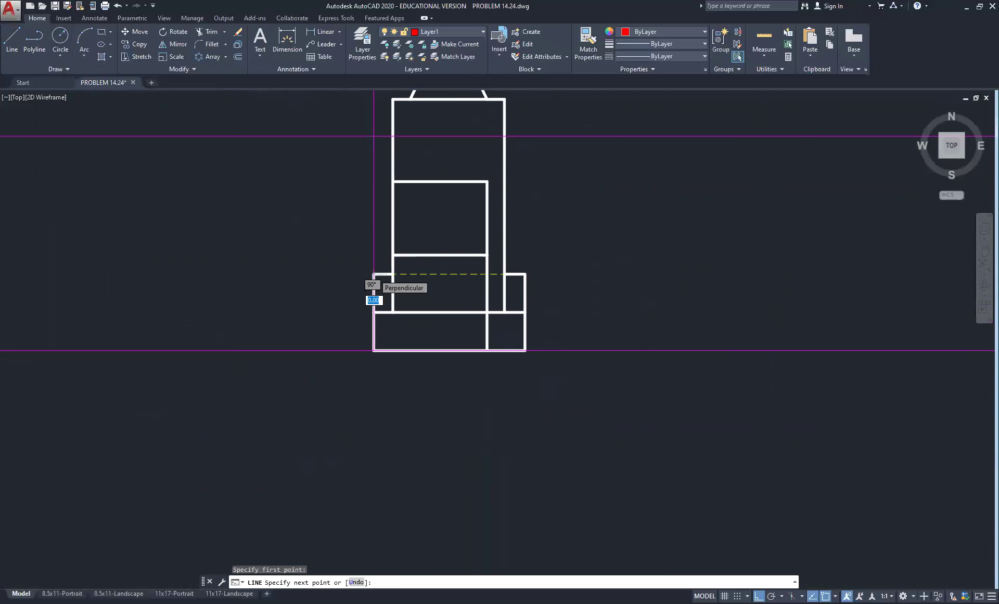
pyautogui.scroll(-4, 374, 274)
pyautogui.click(834, 274)
pyautogui.rightClick(883, 282)
pyautogui.click(898, 287)
# Draw a projection line horizontally right from the left end of the side view base's middle edge, past all four vertical lines
pyautogui.rightClick(330, 271)
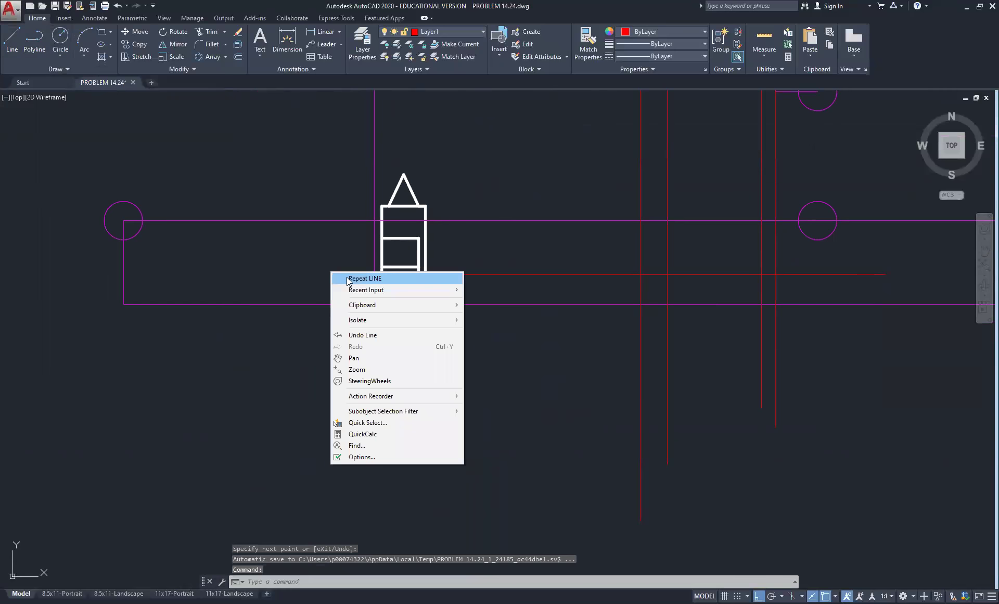
pyautogui.click(346, 277)
pyautogui.scroll(6, 348, 288)
pyautogui.click(432, 279)
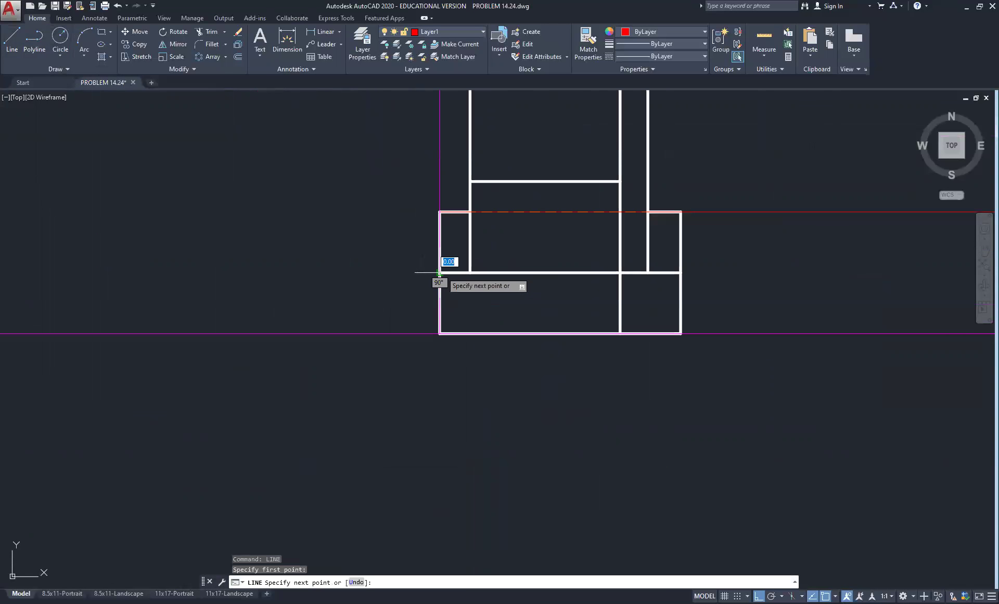
pyautogui.scroll(-8, 415, 291)
pyautogui.click(831, 287)
pyautogui.rightClick(833, 277)
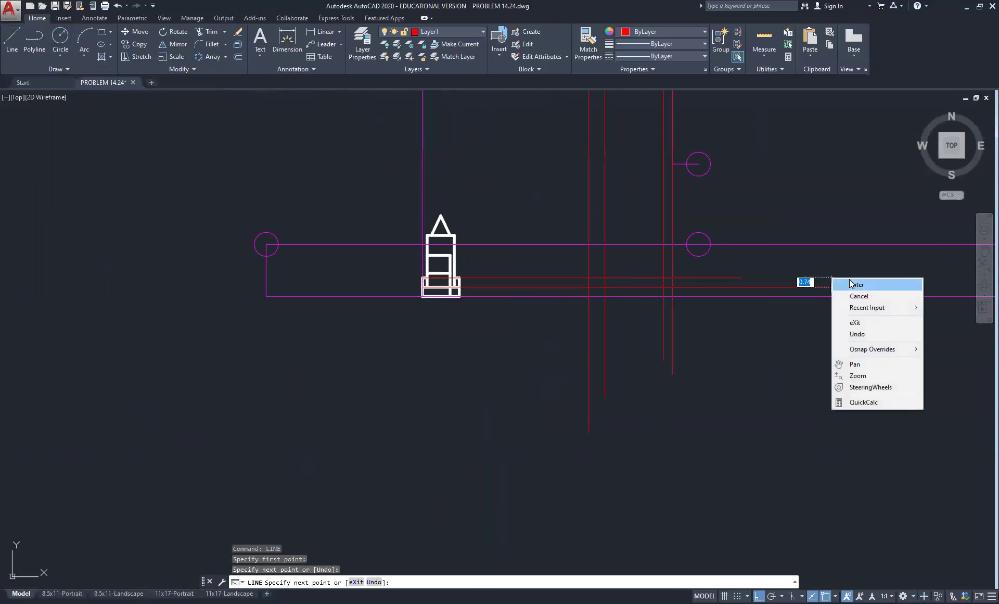
pyautogui.click(856, 284)
# Draw a projection line horizontally right from the side view's lower-left corner, past all four vertical lines
pyautogui.rightClick(391, 307)
pyautogui.click(423, 313)
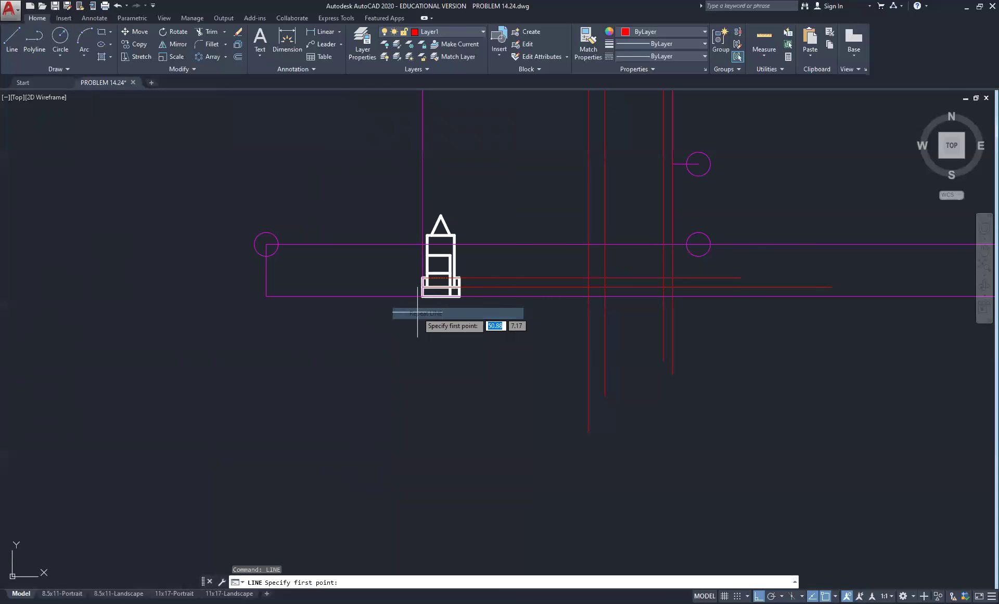
pyautogui.scroll(6, 419, 310)
pyautogui.click(435, 245)
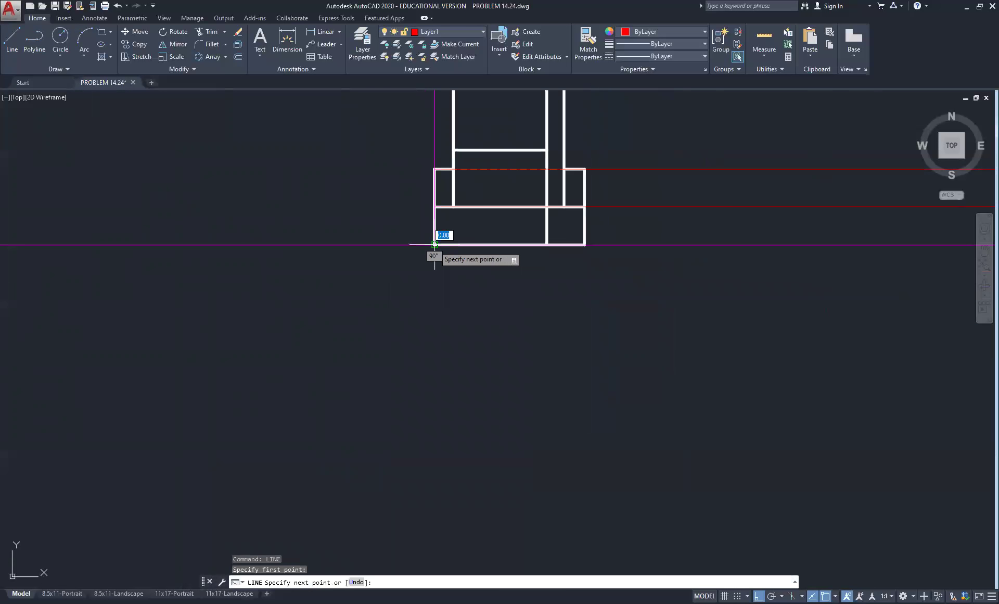
pyautogui.scroll(-6, 432, 255)
pyautogui.click(754, 292)
pyautogui.rightClick(763, 292)
pyautogui.click(786, 298)
# On the Object layer, draw the base profile's stepped upper edge through the projection-line intersections, from the first vertical line to the third
pyautogui.scroll(4, 638, 276)
pyautogui.moveTo(634, 274); pyautogui.dragTo(542, 312, button='middle')
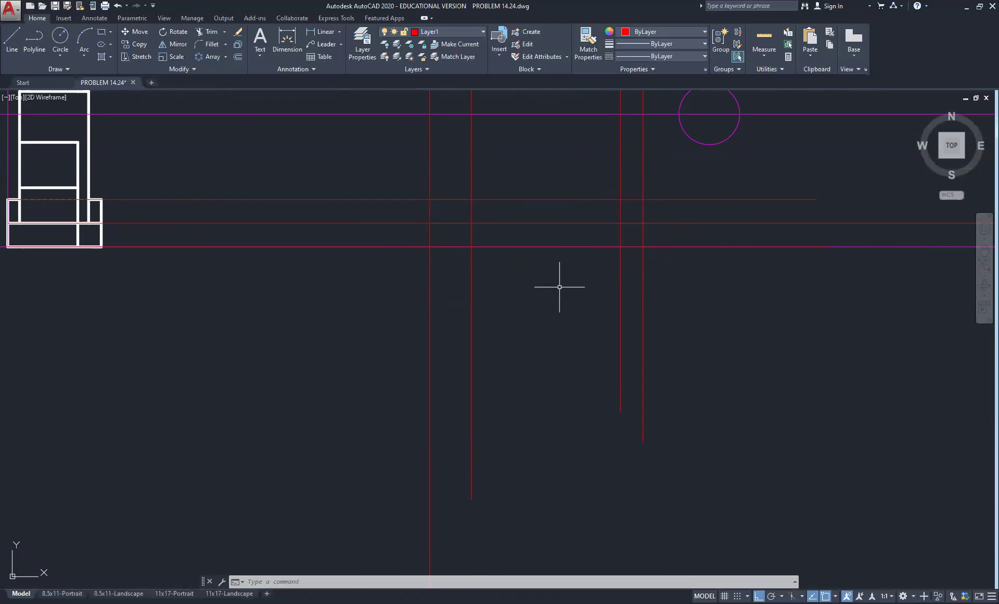
pyautogui.scroll(-6, 658, 325)
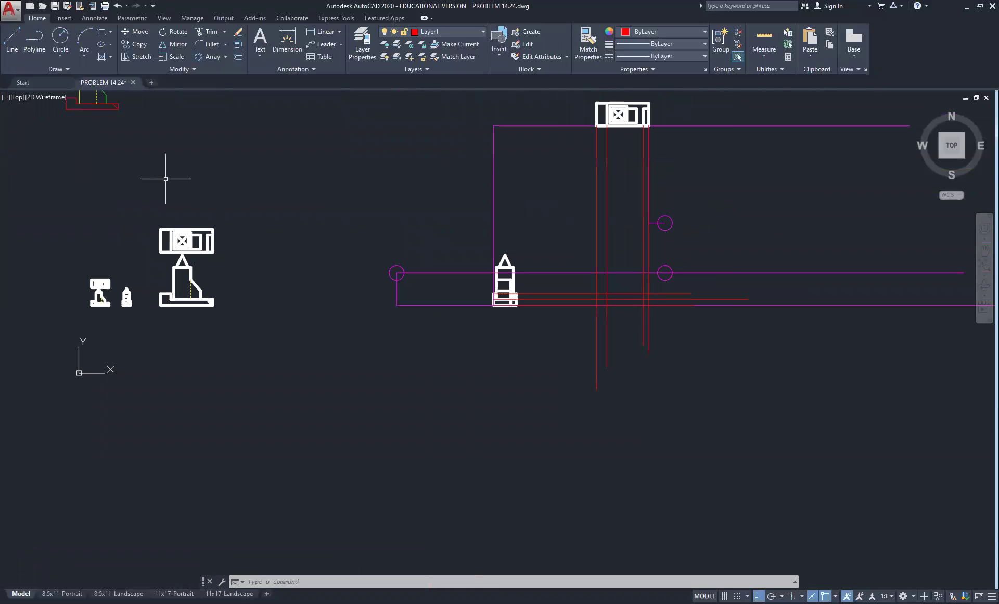
pyautogui.scroll(4, 318, 261)
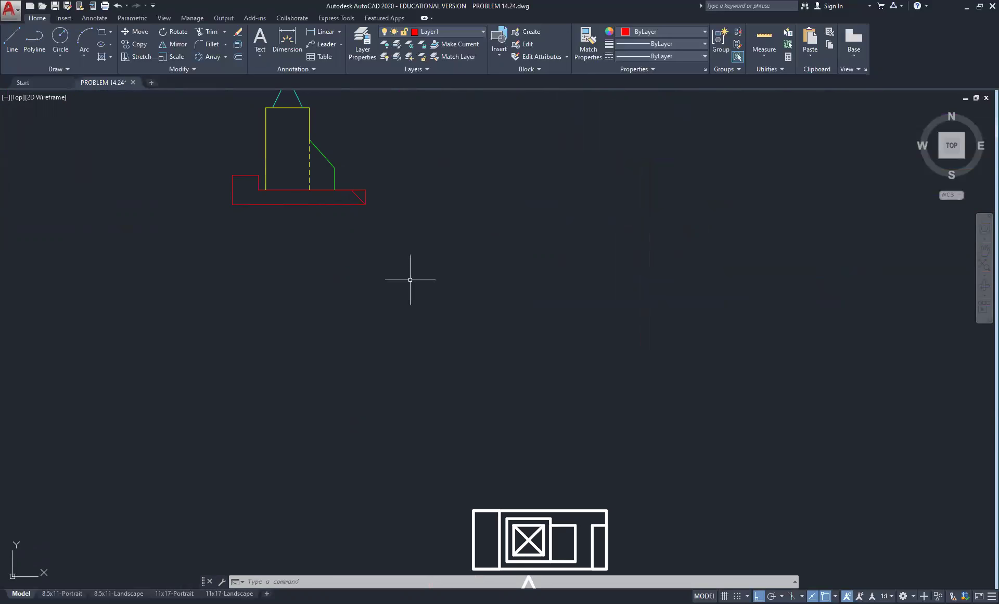
pyautogui.click(456, 32)
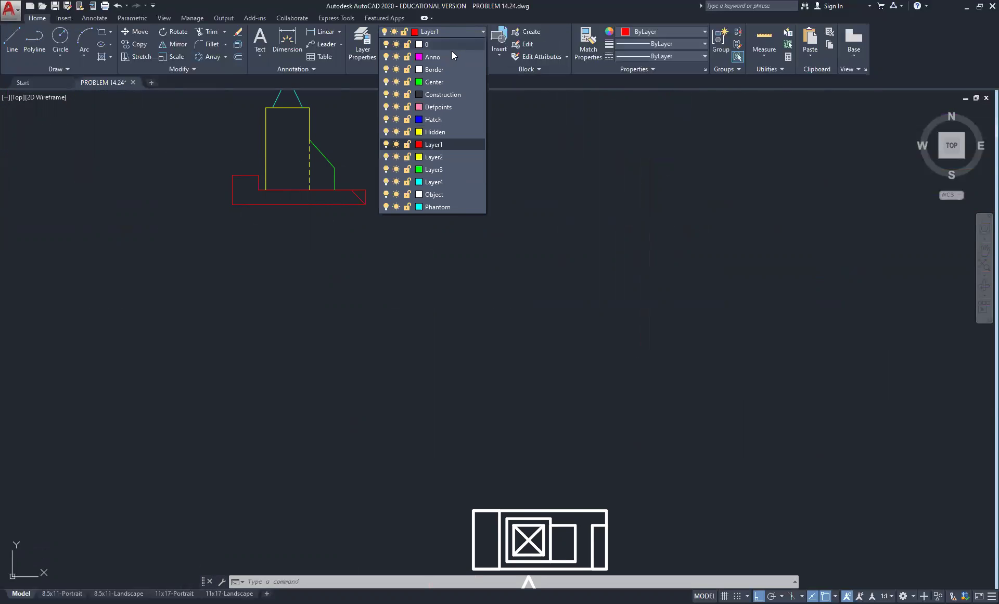
pyautogui.click(440, 194)
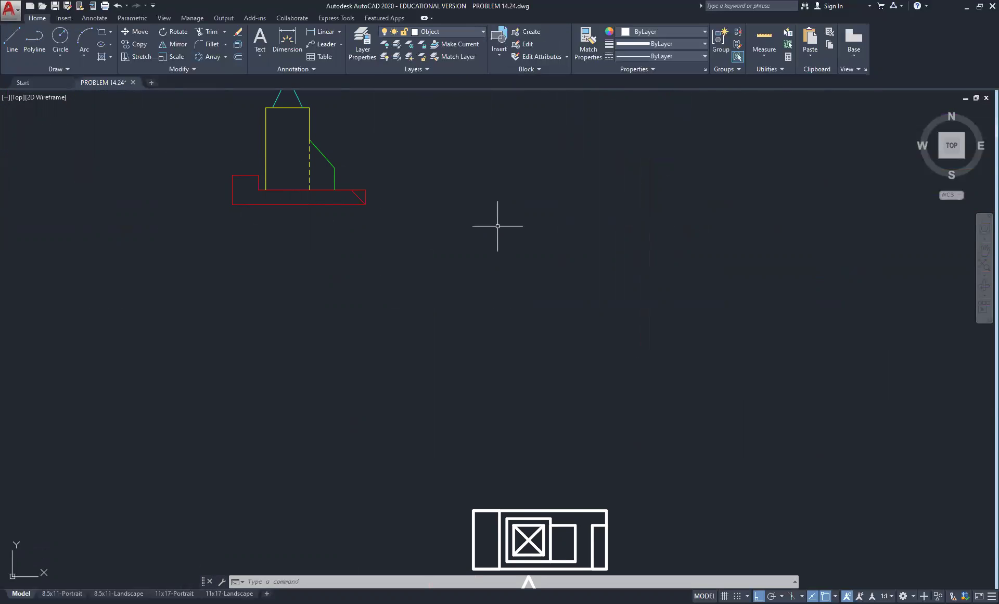
pyautogui.scroll(-4, 678, 297)
pyautogui.moveTo(767, 336); pyautogui.dragTo(189, 150, button='middle')
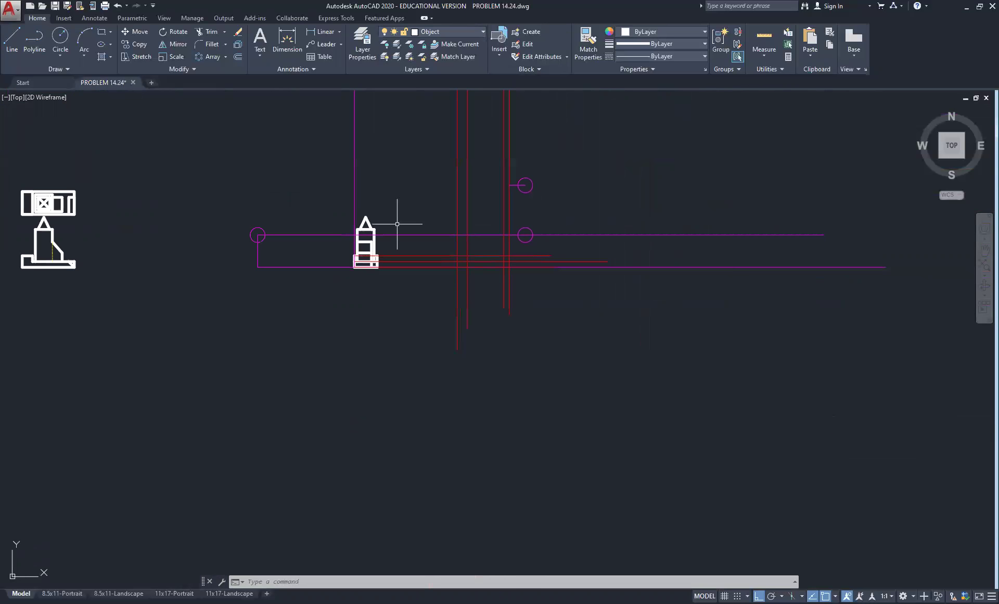
pyautogui.scroll(4, 486, 255)
pyautogui.click(12, 39)
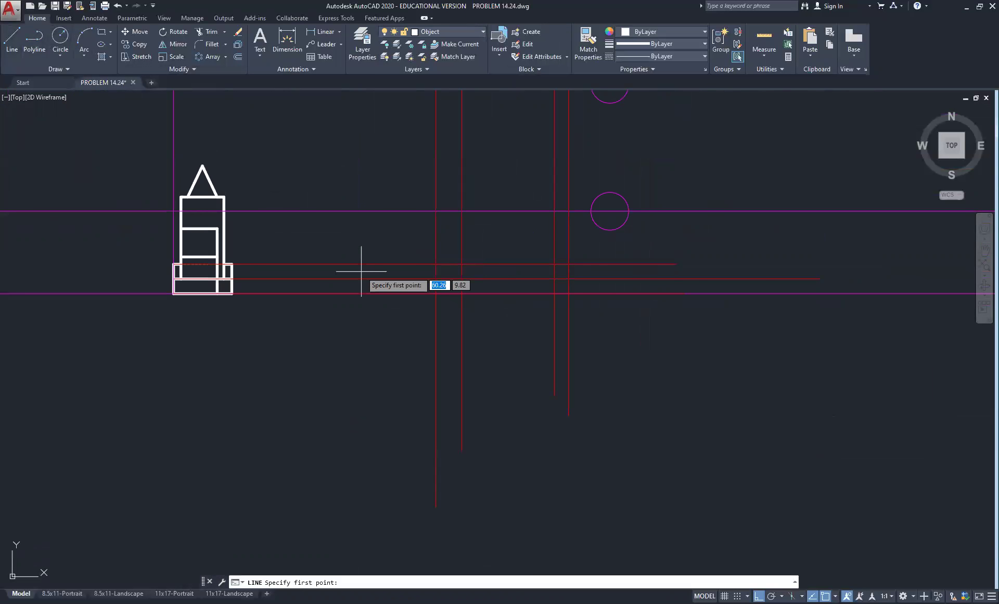
pyautogui.scroll(4, 429, 288)
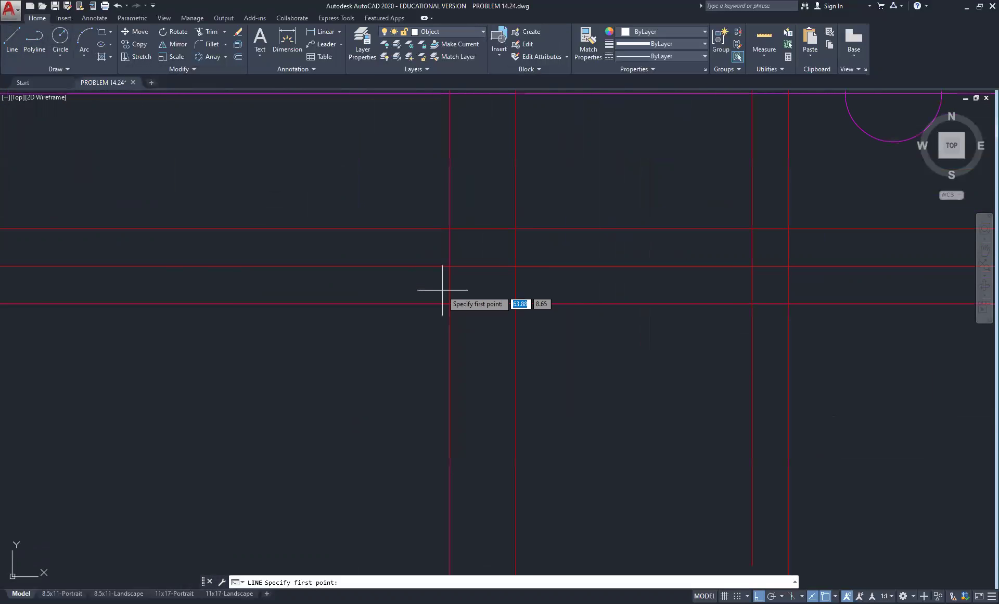
pyautogui.click(450, 228)
pyautogui.click(516, 228)
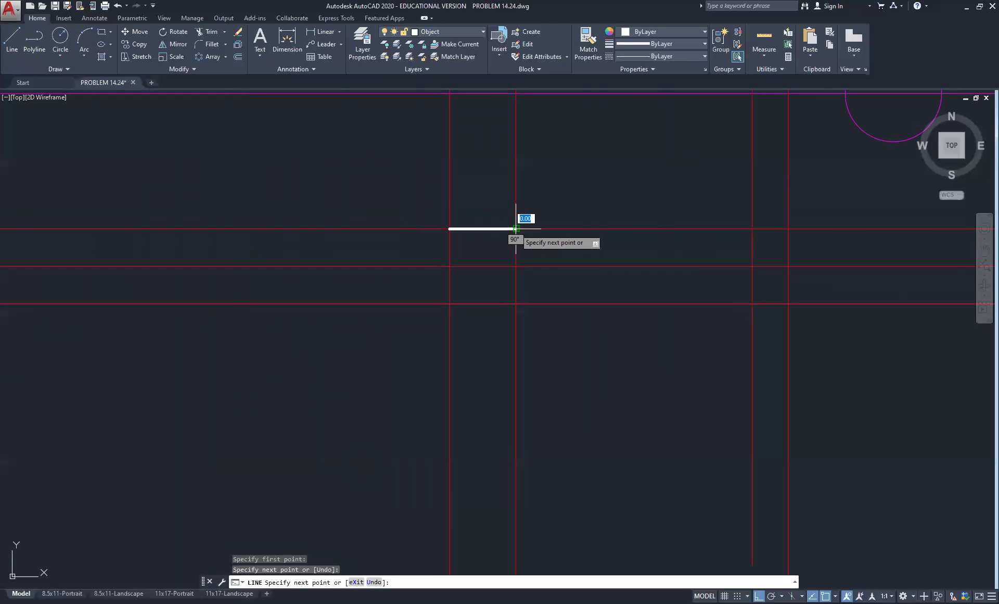
pyautogui.click(516, 266)
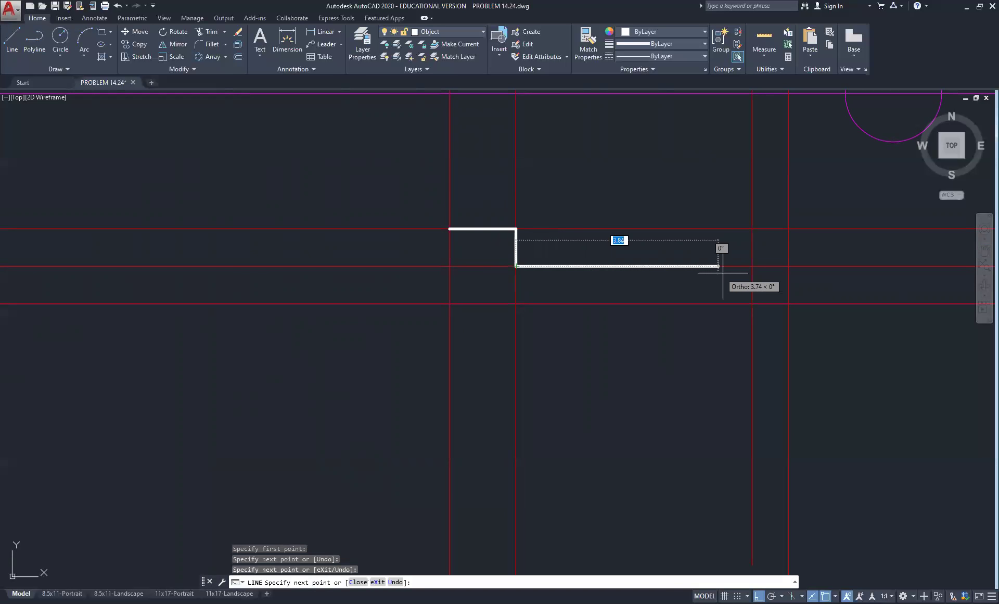
pyautogui.click(753, 266)
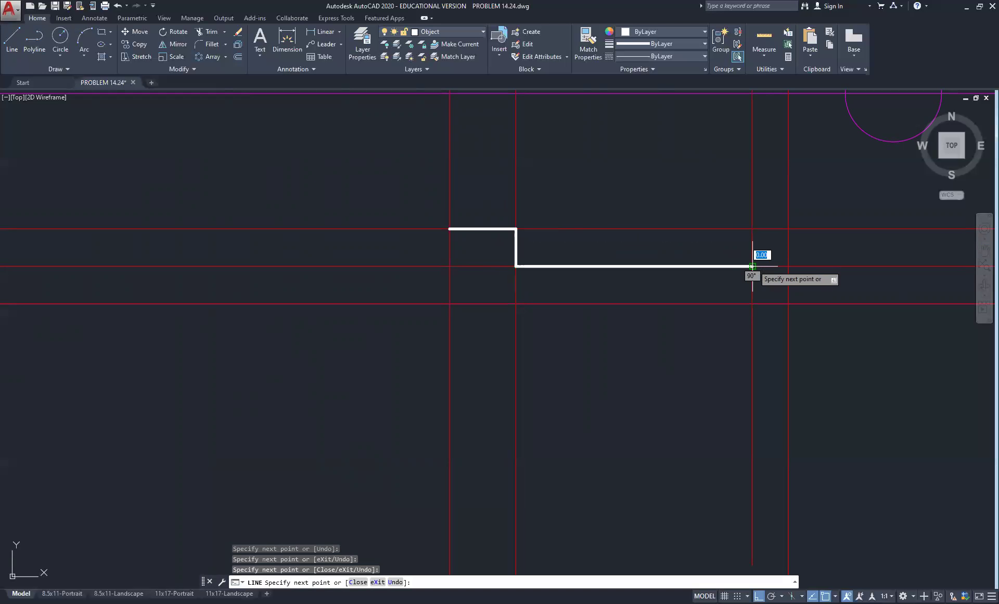
# Complete the base profile with a sloped right end down to the lowest line, the bottom edge and the left side
pyautogui.moveTo(753, 266); pyautogui.dragTo(486, 181, button='middle')
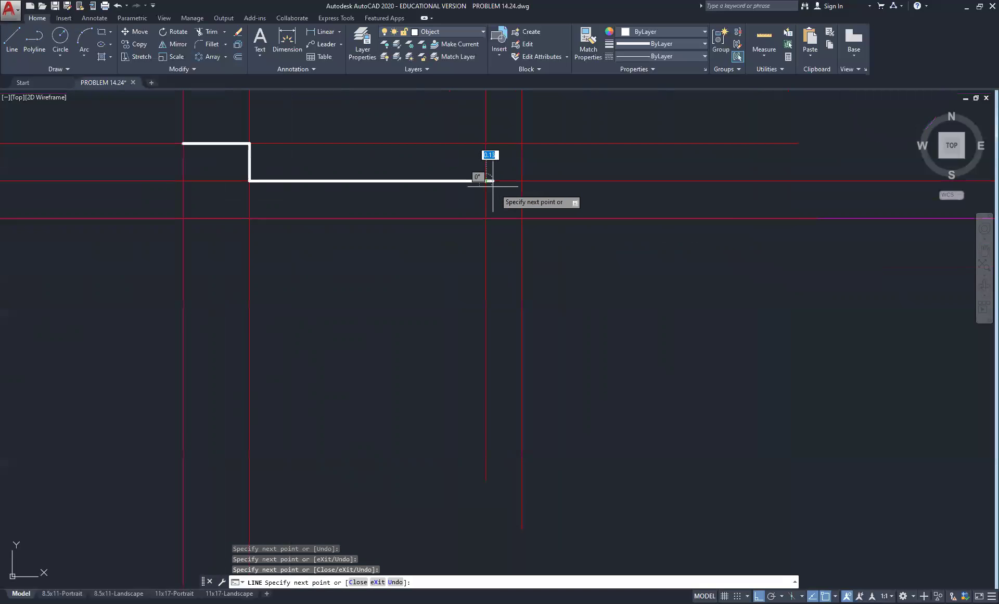
pyautogui.click(522, 218)
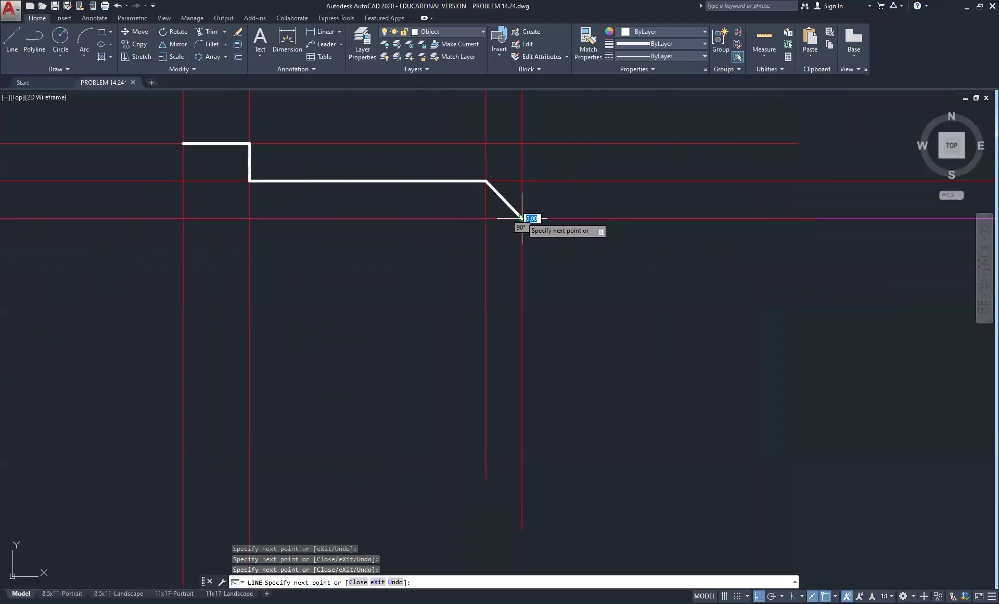
pyautogui.click(182, 219)
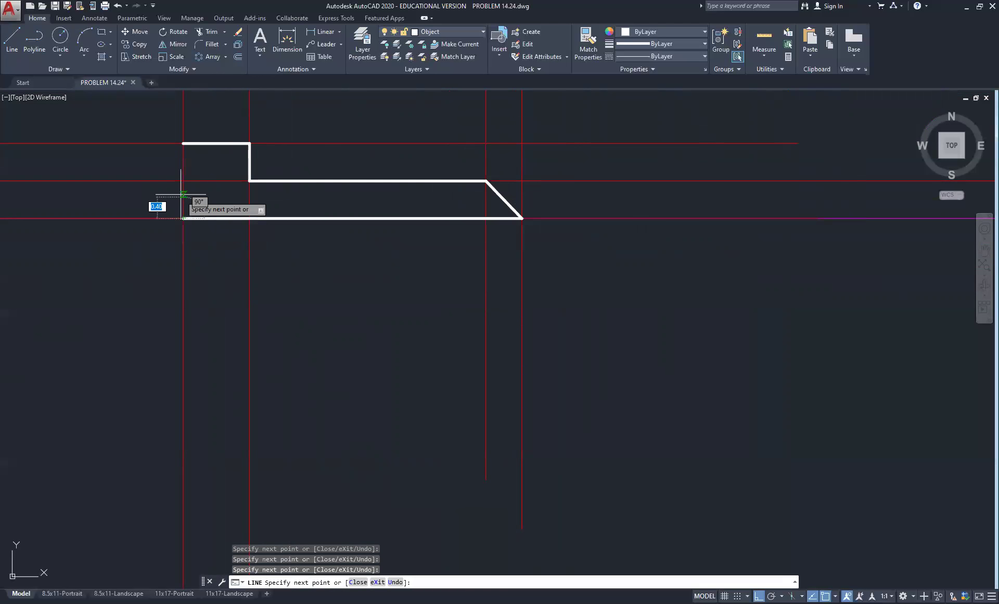
pyautogui.click(182, 144)
pyautogui.rightClick(228, 125)
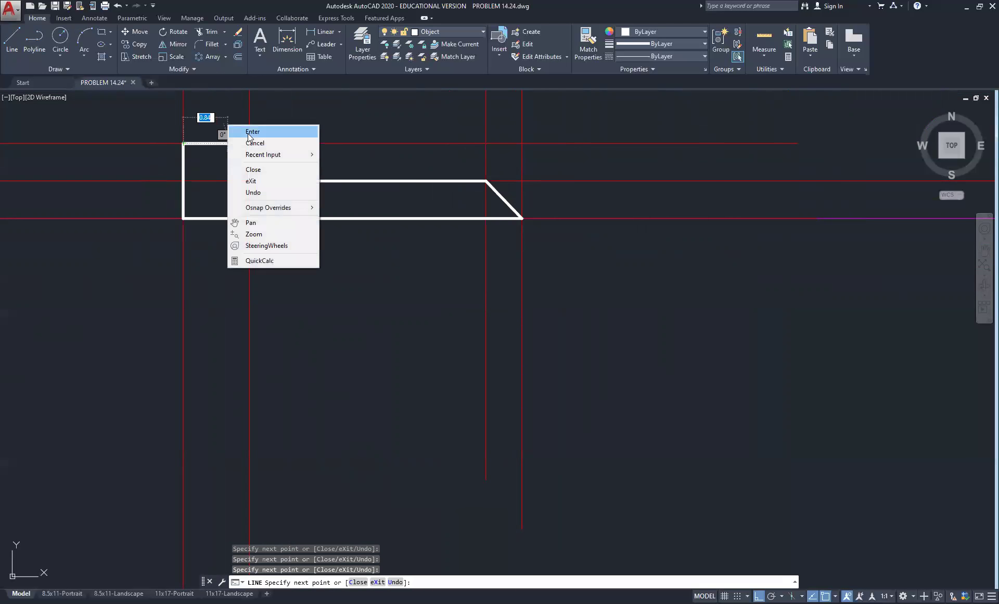
pyautogui.click(250, 131)
pyautogui.scroll(-4, 250, 180)
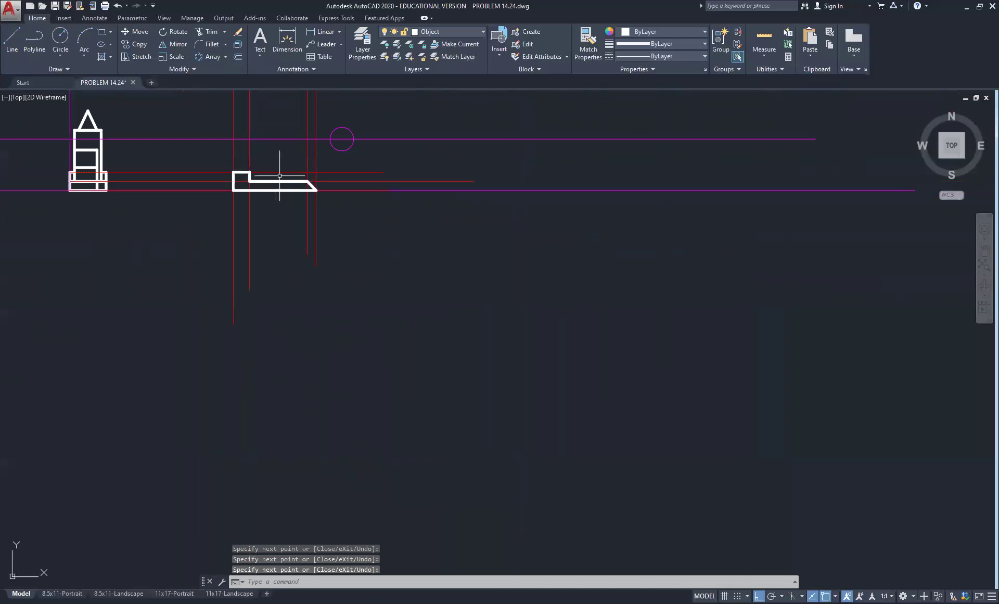
pyautogui.moveTo(280, 176); pyautogui.dragTo(337, 267, button='middle')
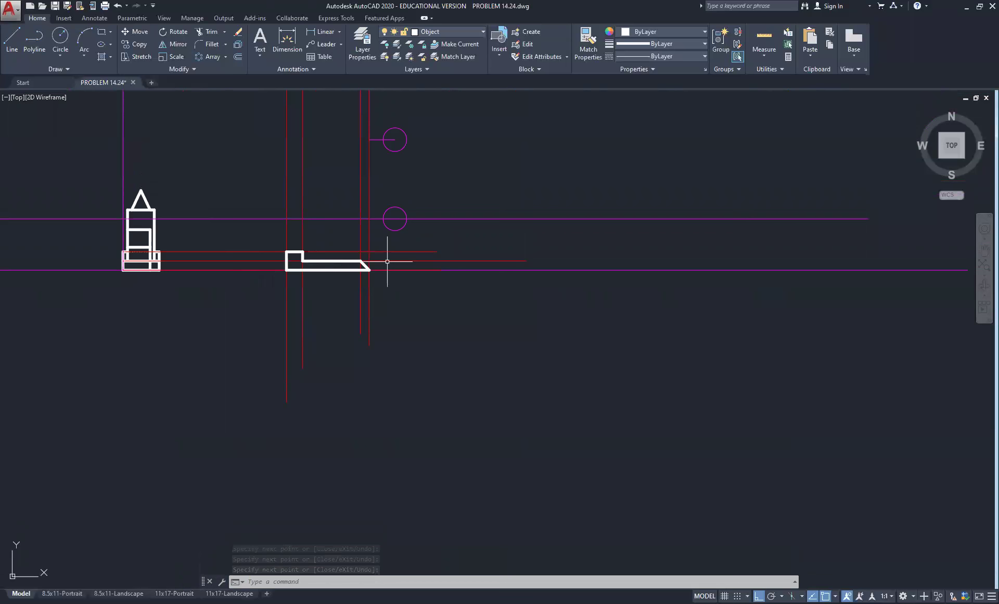
# Make Layer1 the current layer for the sight lines from the enlarged top view
pyautogui.scroll(-5, 303, 246)
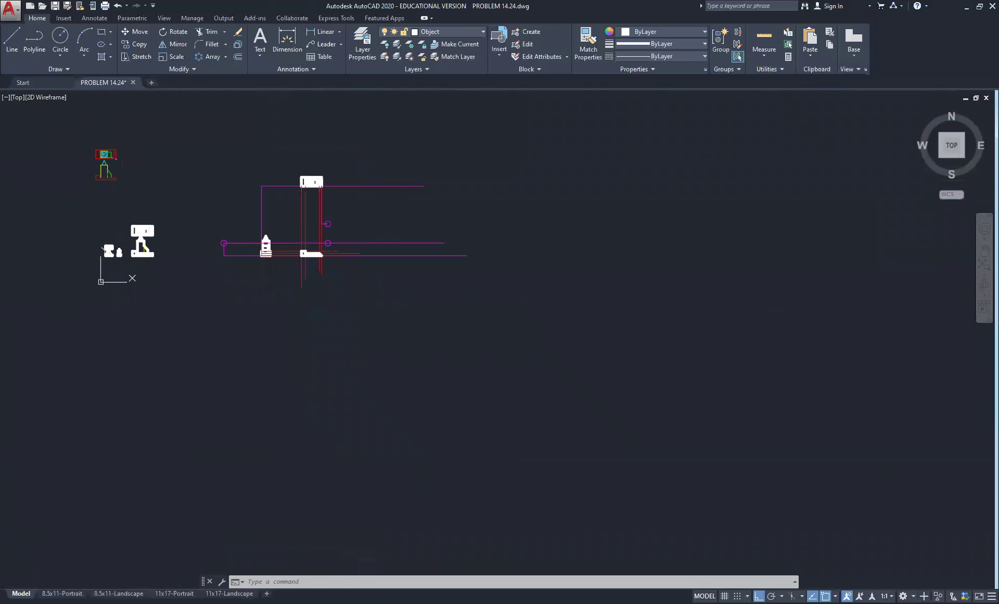
pyautogui.scroll(5, 253, 267)
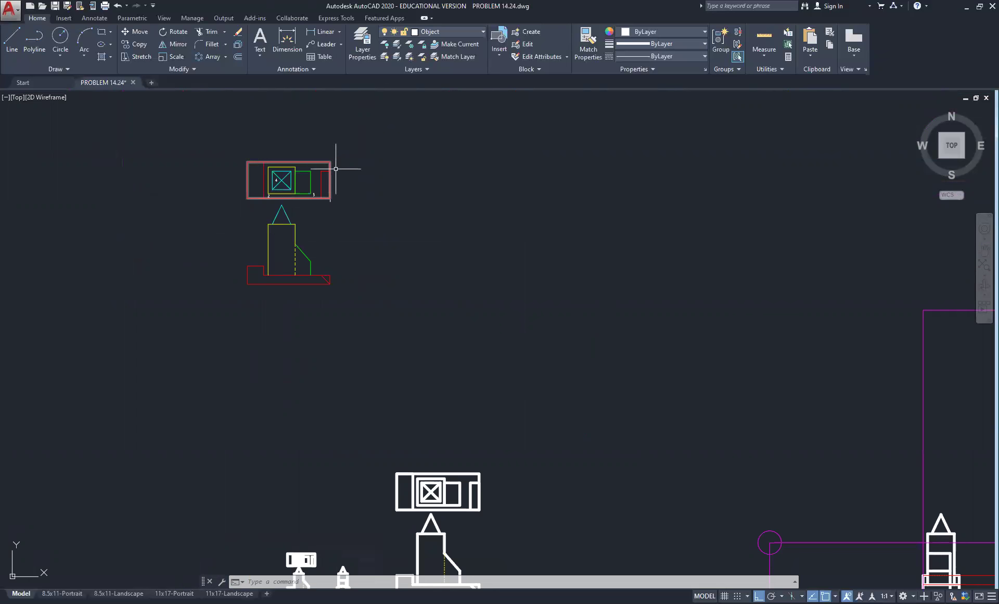
pyautogui.scroll(-4, 506, 172)
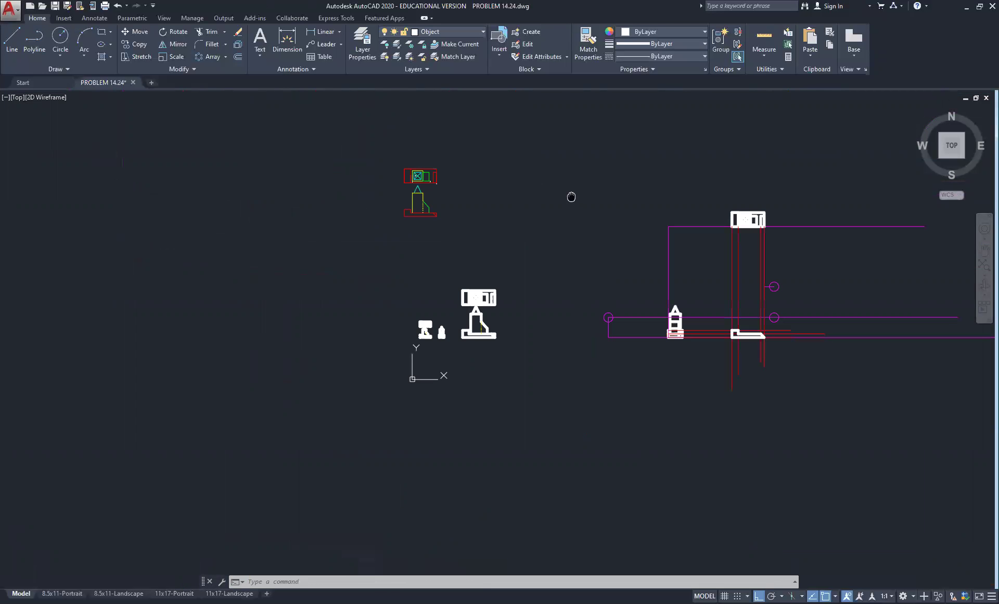
pyautogui.moveTo(571, 197); pyautogui.dragTo(198, 172, button='middle')
pyautogui.scroll(8, 392, 213)
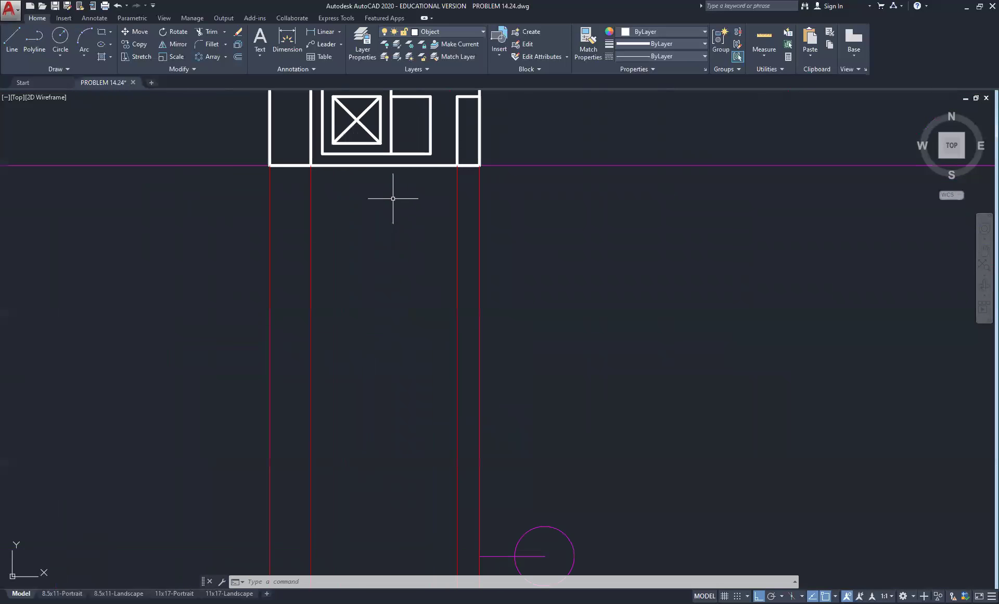
pyautogui.moveTo(391, 183); pyautogui.dragTo(355, 252, button='middle')
pyautogui.scroll(-2, 405, 202)
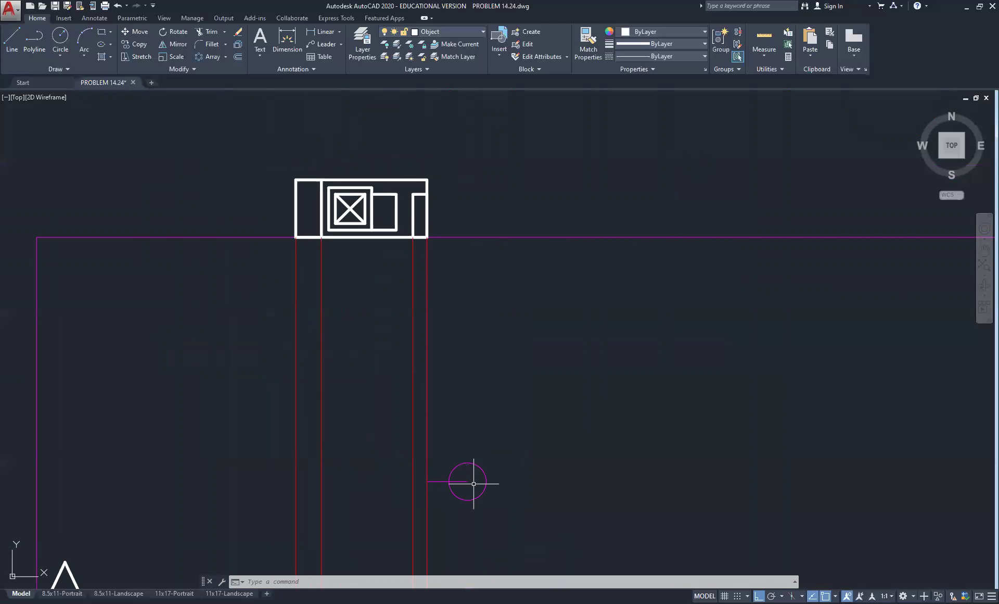
pyautogui.click(480, 30)
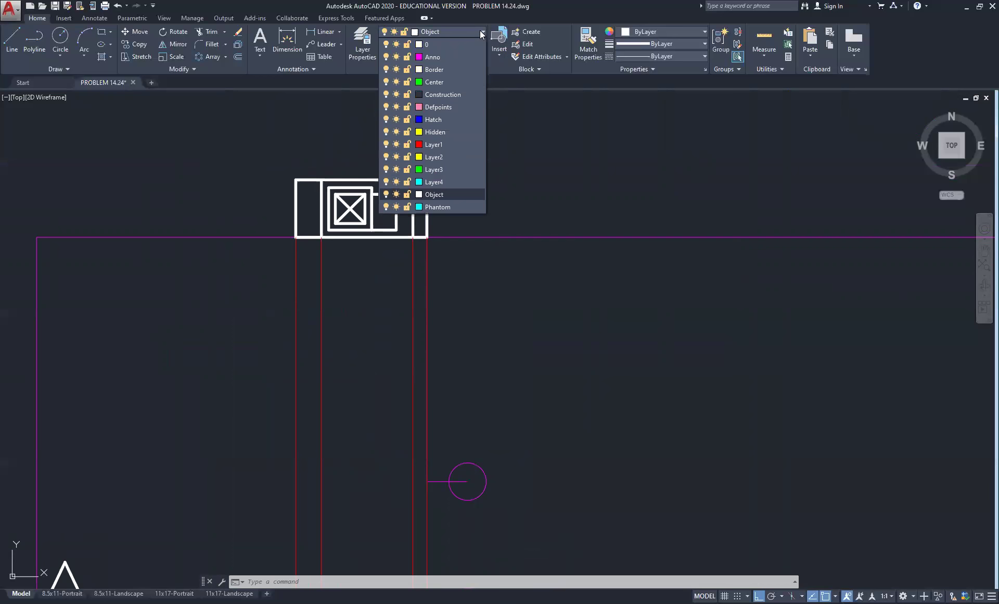
pyautogui.click(458, 143)
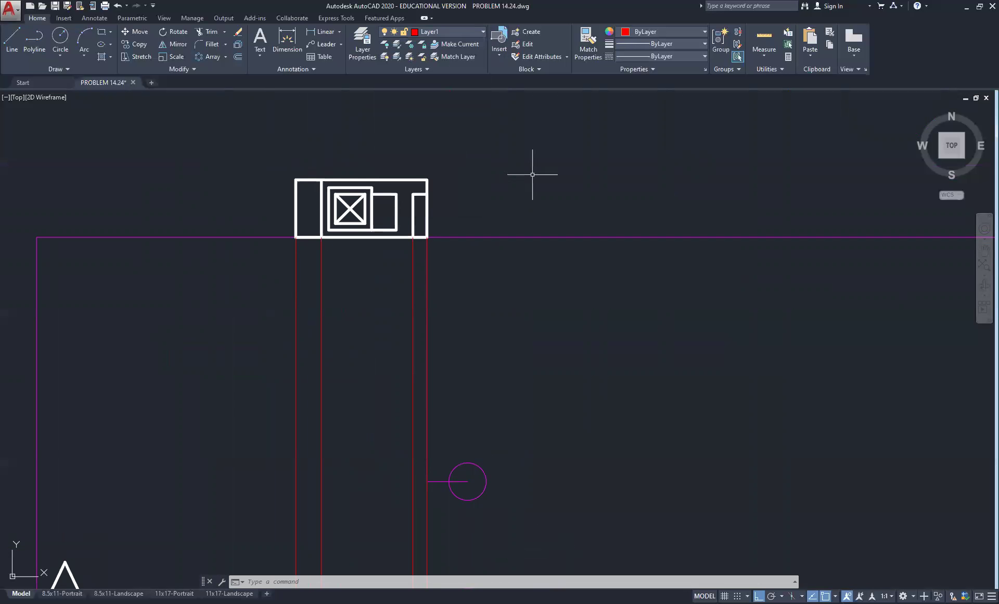
# Draw sight lines from the right and left ends of the top view notch's upper edge to the upper magenta circle's center
pyautogui.click(7, 51)
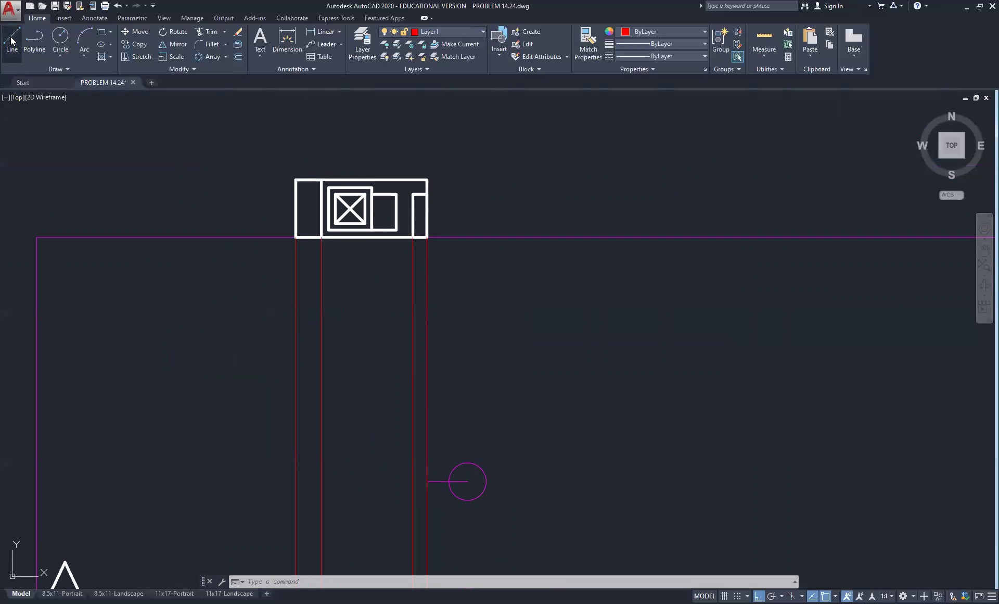
pyautogui.scroll(2, 388, 318)
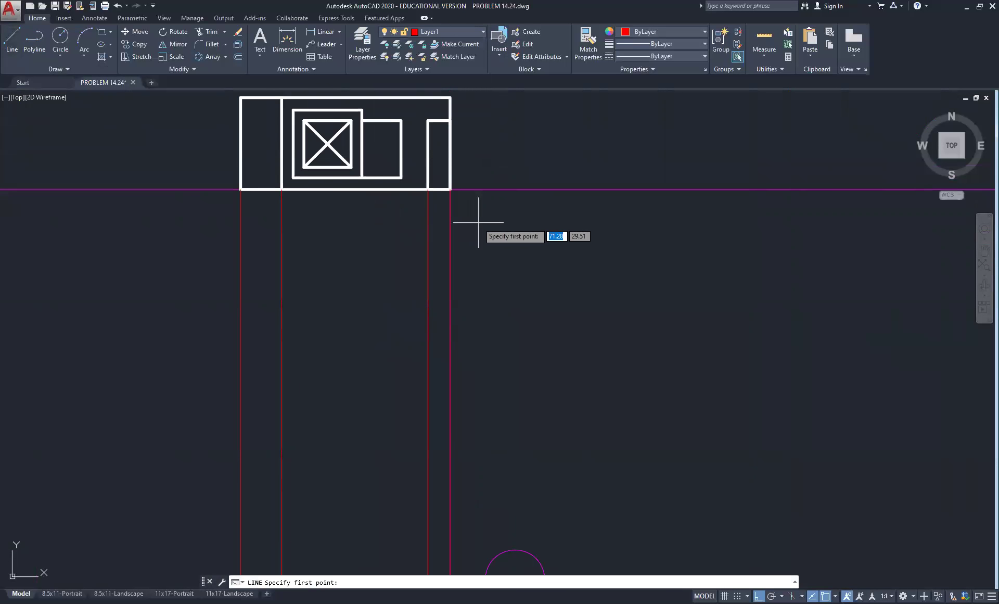
pyautogui.click(450, 120)
pyautogui.scroll(-3, 449, 124)
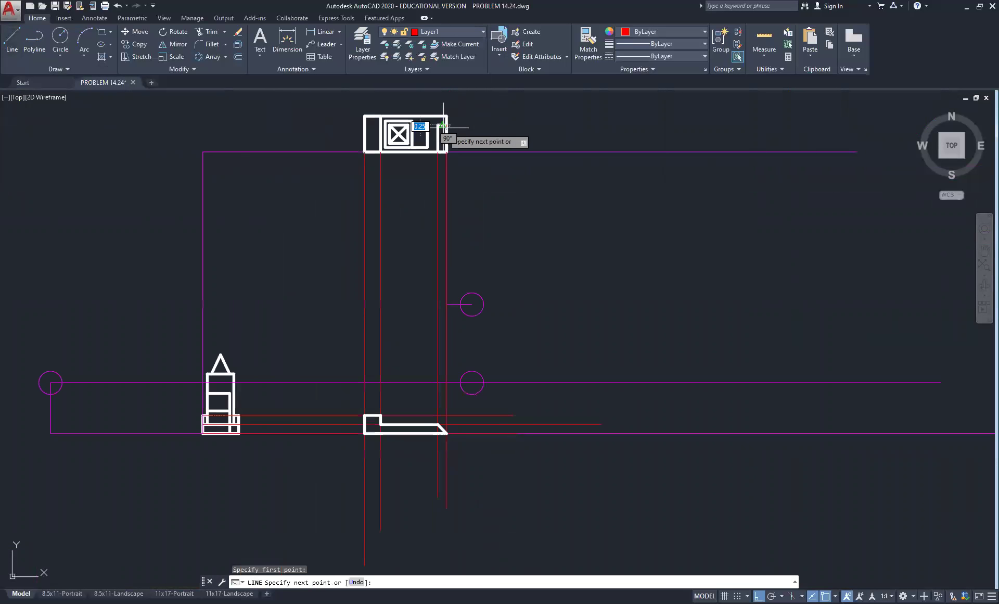
pyautogui.click(472, 304)
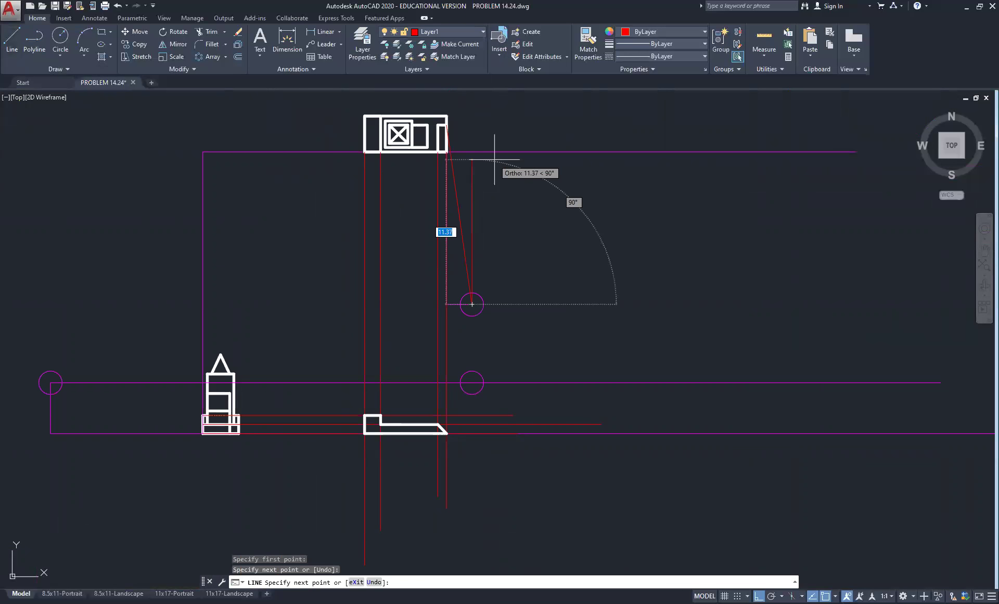
pyautogui.scroll(5, 479, 156)
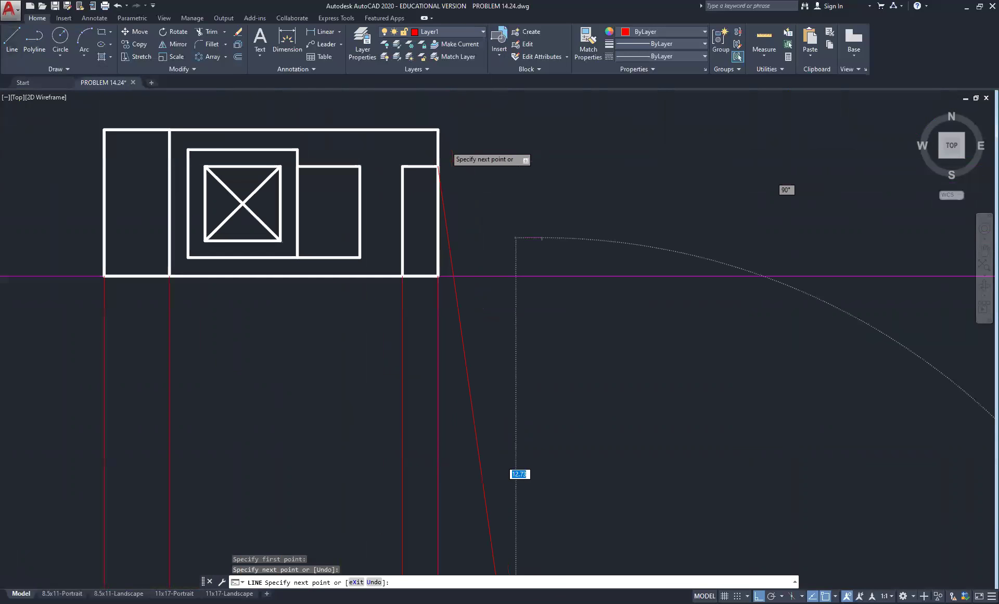
pyautogui.click(402, 167)
pyautogui.rightClick(547, 179)
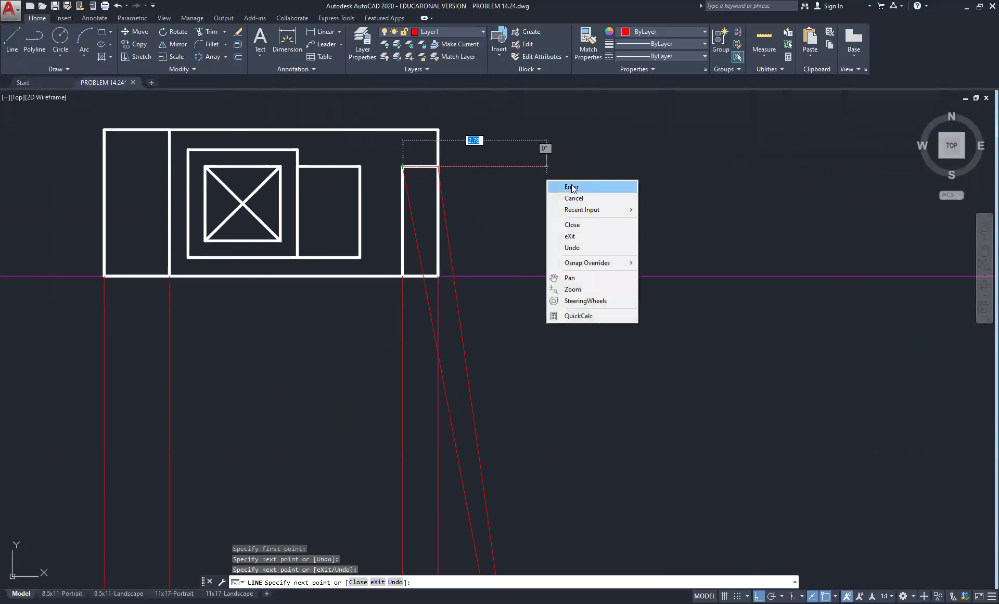
pyautogui.click(568, 191)
# Draw a sight line from the top view's upper-right corner to the upper magenta circle's center
pyautogui.rightClick(520, 146)
pyautogui.click(541, 152)
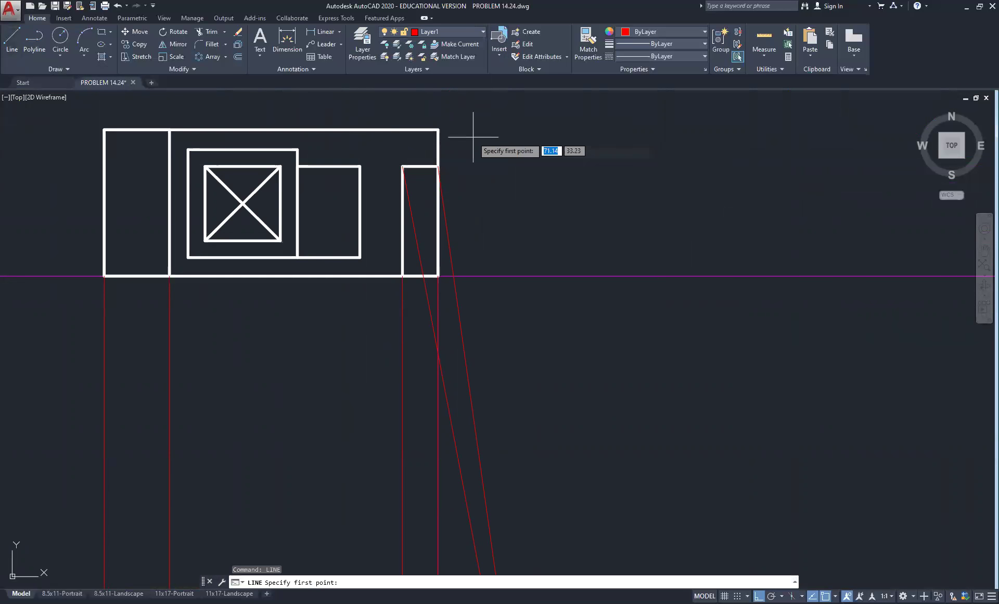
pyautogui.click(439, 129)
pyautogui.scroll(-5, 440, 131)
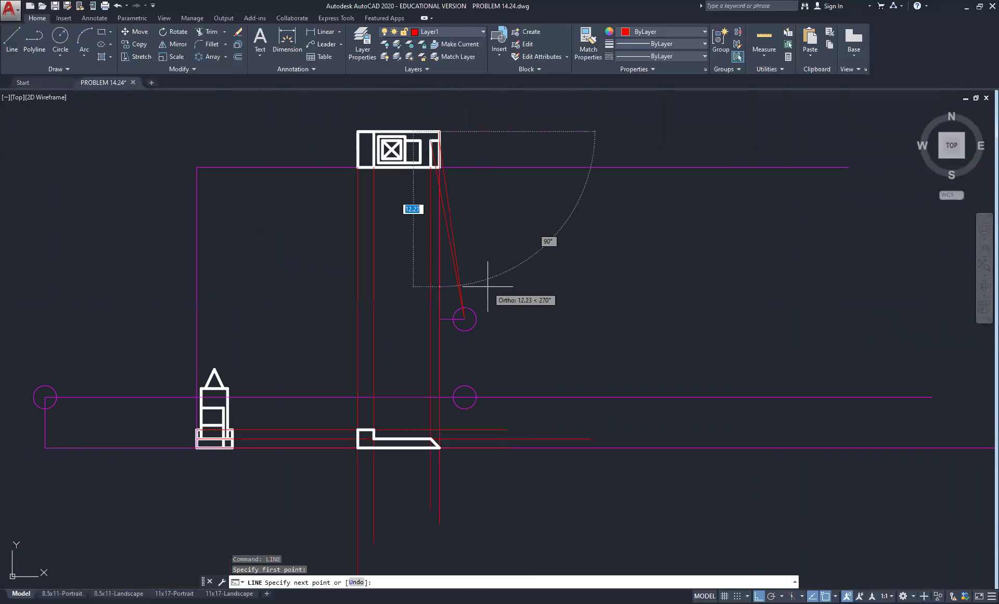
pyautogui.click(464, 319)
pyautogui.rightClick(519, 220)
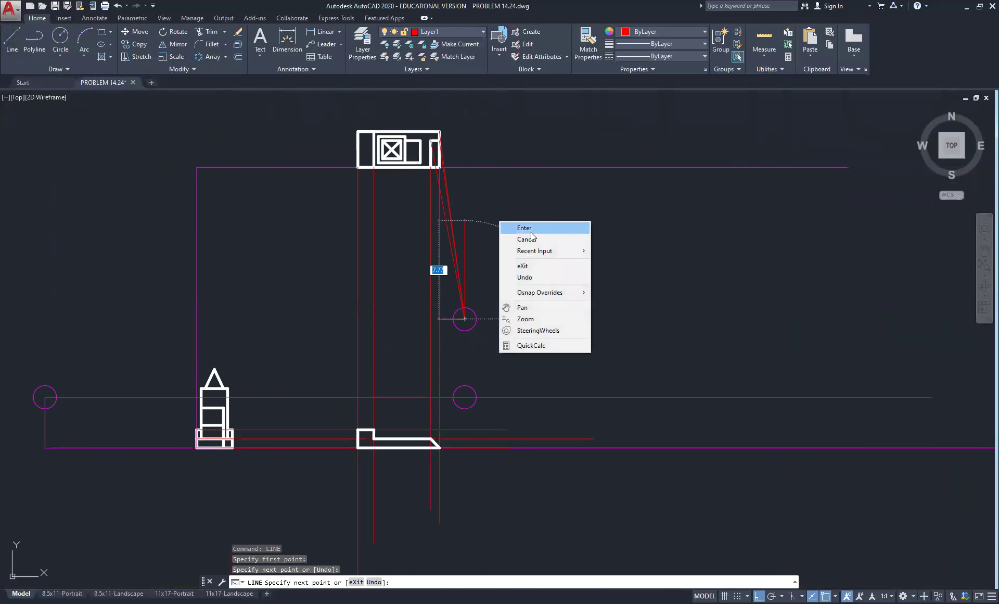
pyautogui.click(531, 232)
# Draw sight lines to the upper magenta circle's center from the upper end of the top view's second vertical edge and its upper-left corner
pyautogui.rightClick(496, 190)
pyautogui.click(508, 193)
pyautogui.scroll(5, 372, 134)
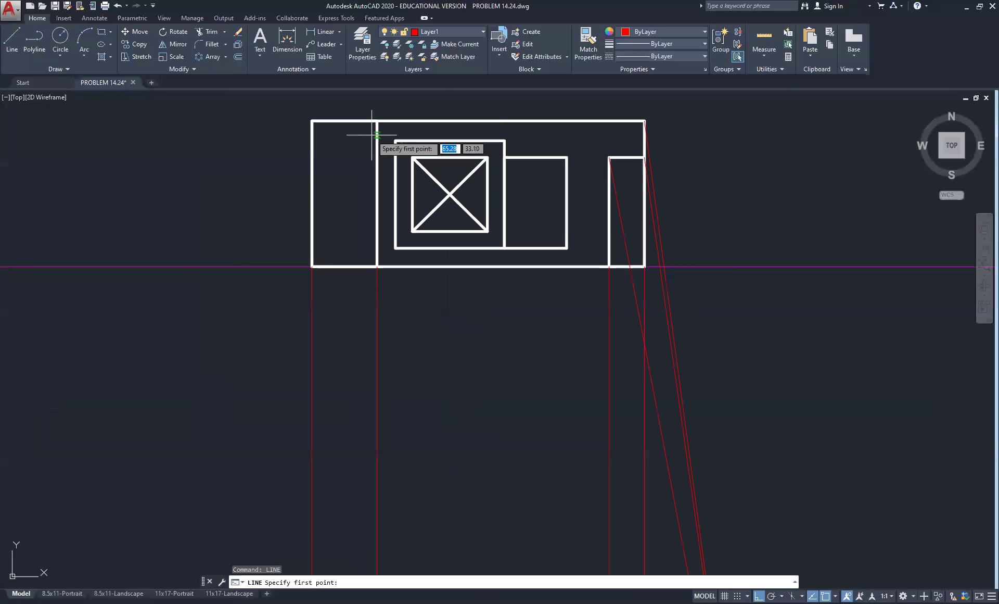
pyautogui.click(377, 135)
pyautogui.scroll(-4, 545, 236)
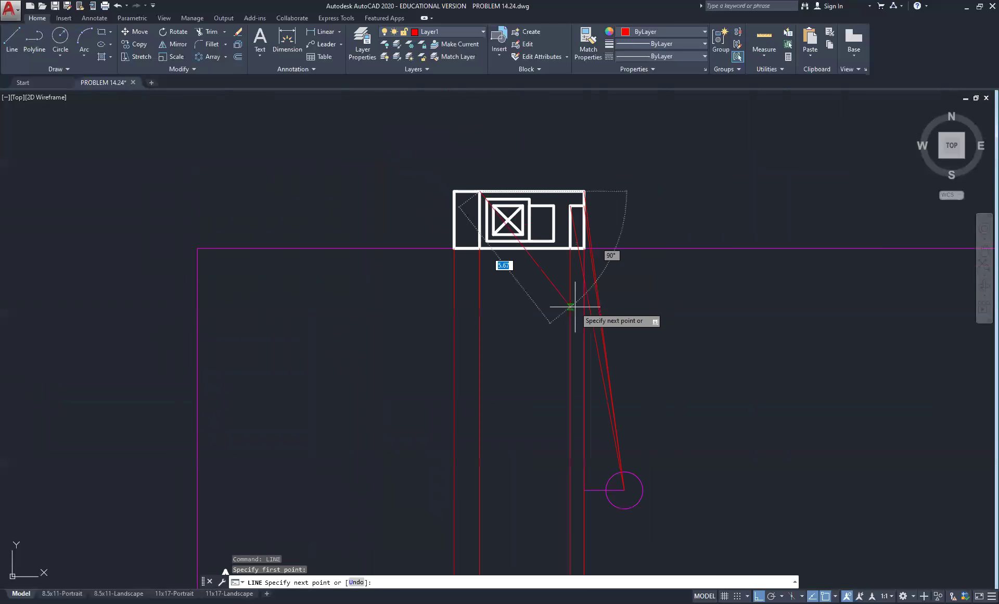
pyautogui.click(624, 489)
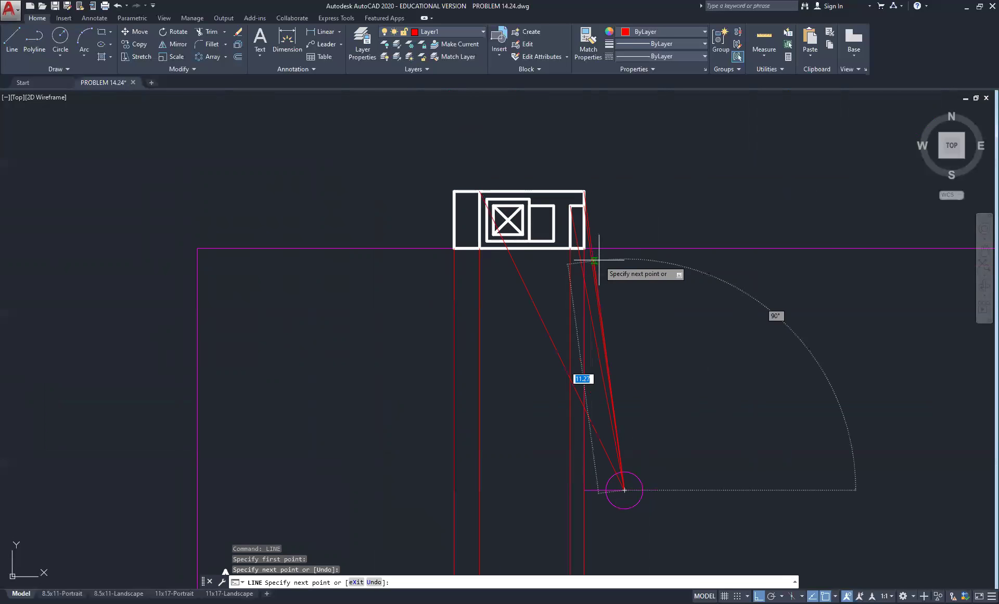
pyautogui.scroll(4, 460, 190)
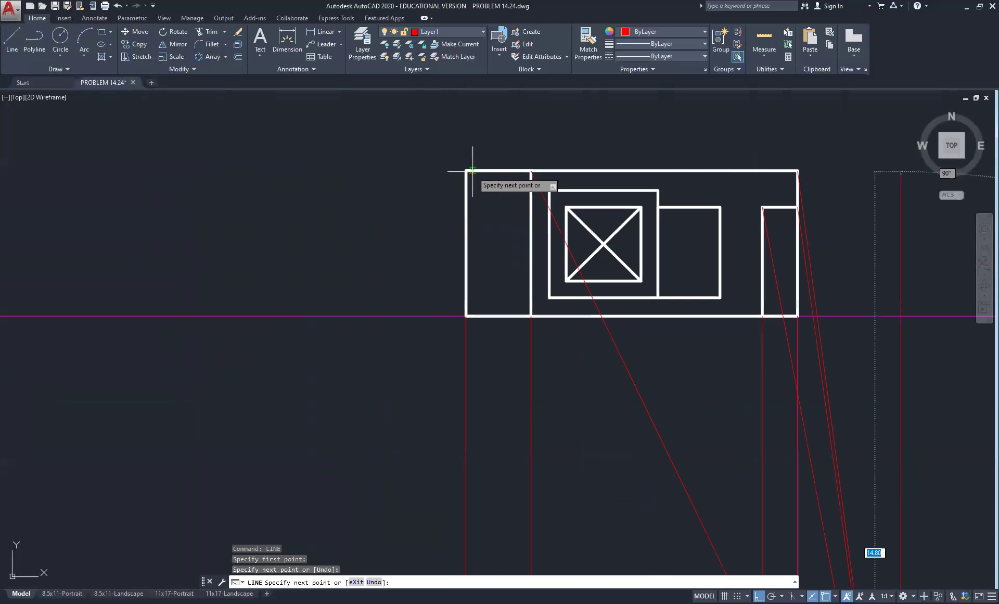
pyautogui.click(466, 170)
pyautogui.rightClick(553, 141)
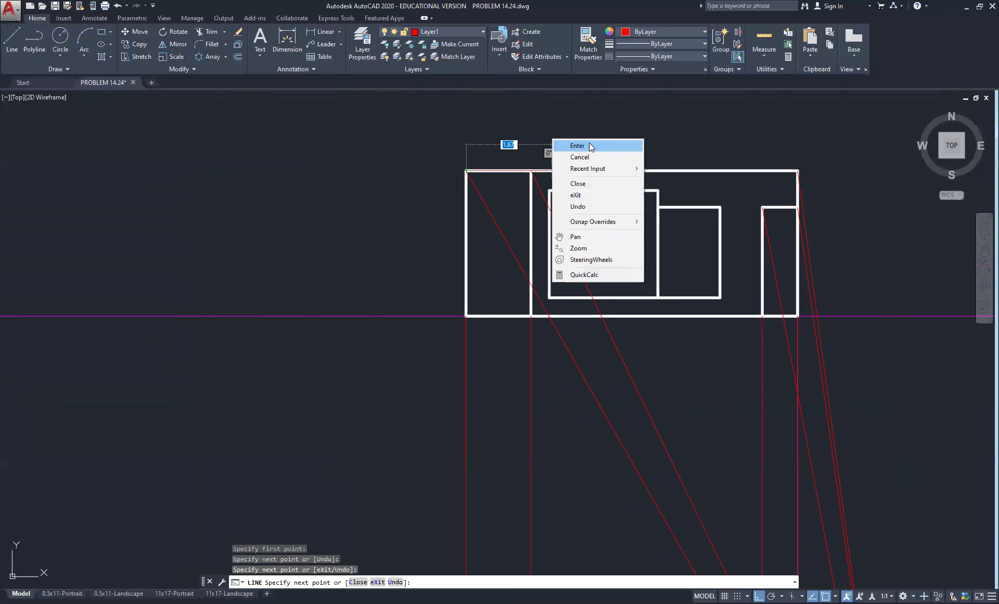
pyautogui.click(596, 148)
# Draw a vertical projection line from where the leftmost sight line crosses the top view's magenta line down past the base profile
pyautogui.scroll(-2, 572, 239)
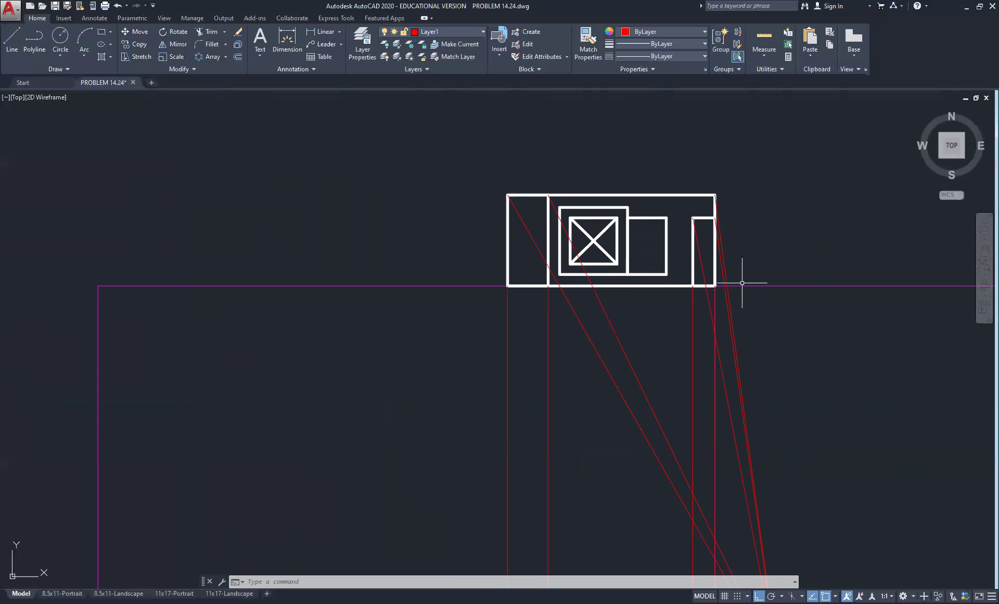
pyautogui.moveTo(773, 315); pyautogui.dragTo(493, 231, button='middle')
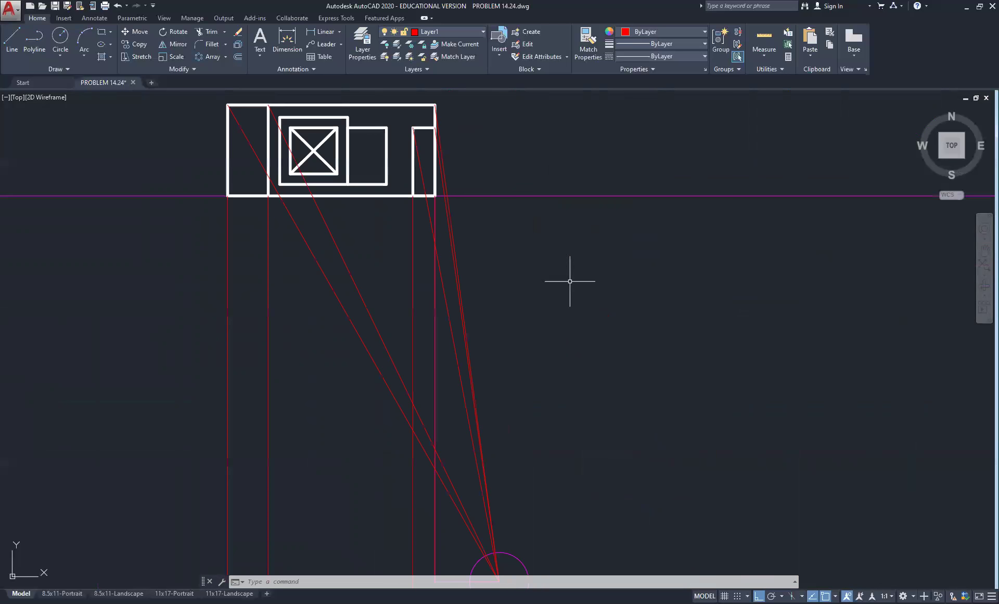
pyautogui.press('Return')
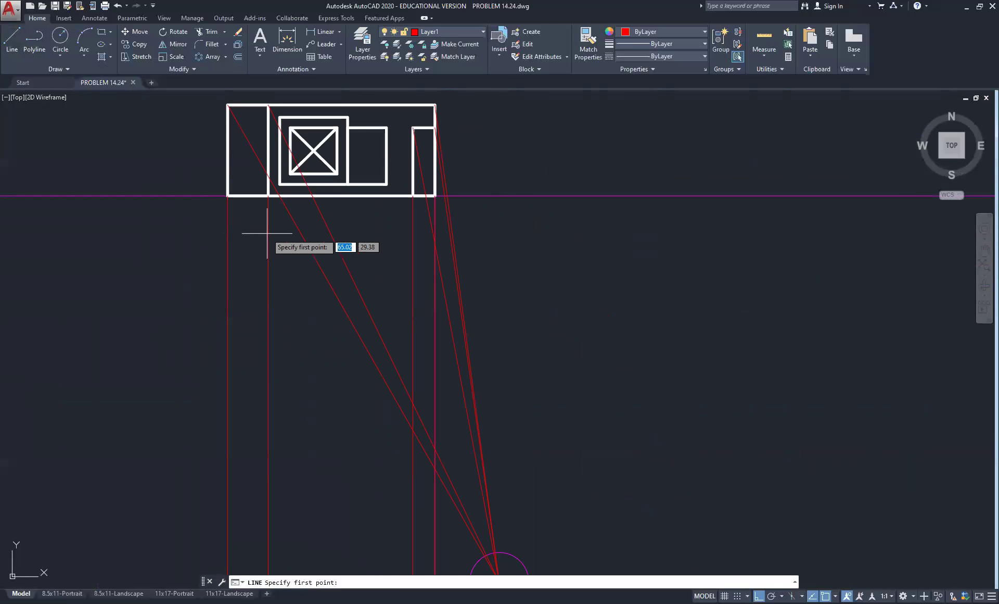
pyautogui.click(277, 197)
pyautogui.scroll(-5, 291, 289)
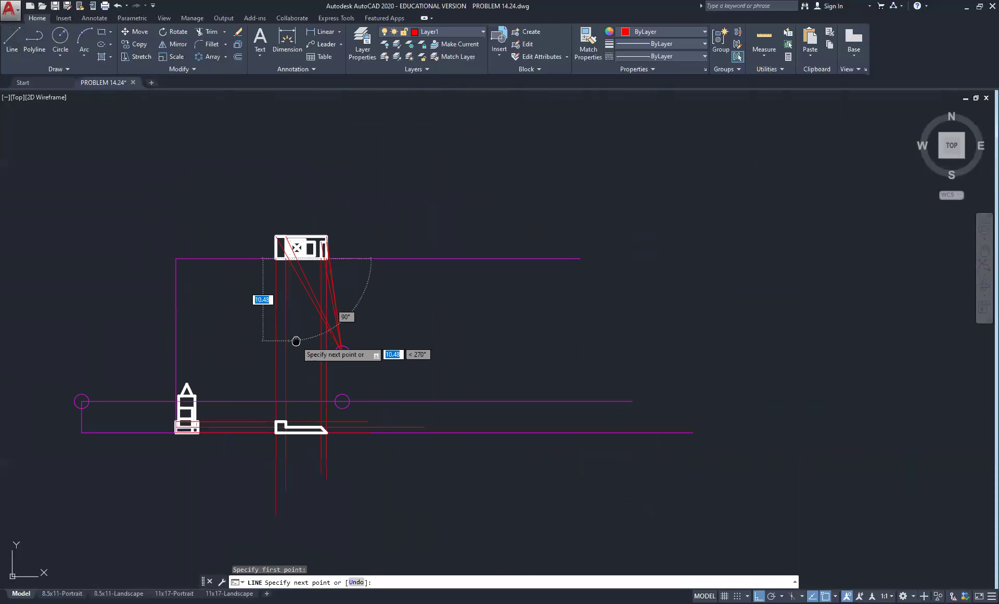
pyautogui.moveTo(284, 346); pyautogui.dragTo(268, 190, button='middle')
pyautogui.click(287, 354)
pyautogui.rightClick(307, 364)
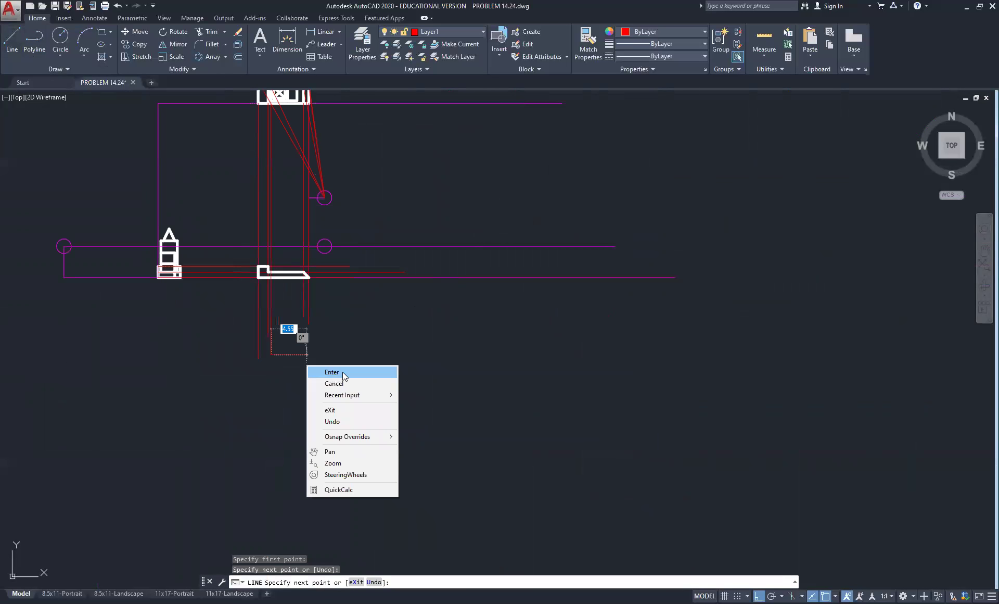
pyautogui.click(349, 374)
# Draw a vertical projection line from where the rightmost sight line crosses the top view's magenta line down past the base profile
pyautogui.rightClick(325, 130)
pyautogui.click(341, 135)
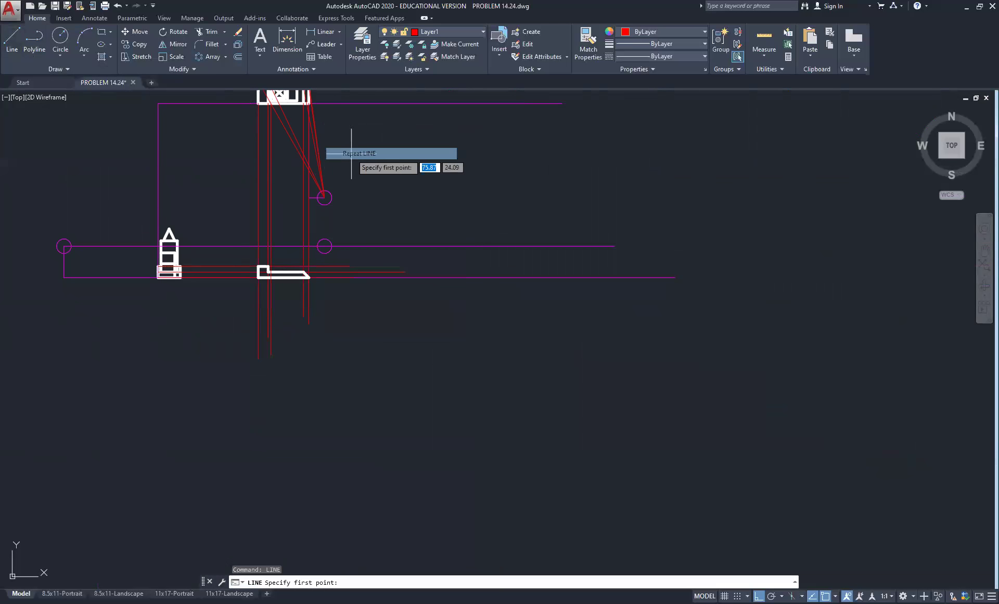
pyautogui.moveTo(339, 134); pyautogui.dragTo(352, 229, button='middle')
pyautogui.scroll(8, 302, 172)
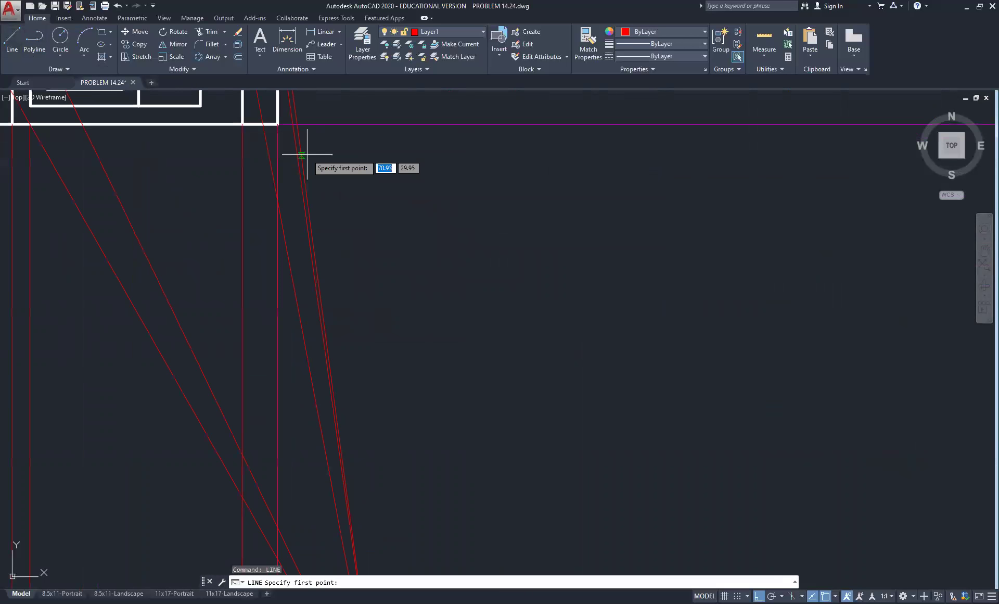
pyautogui.click(297, 123)
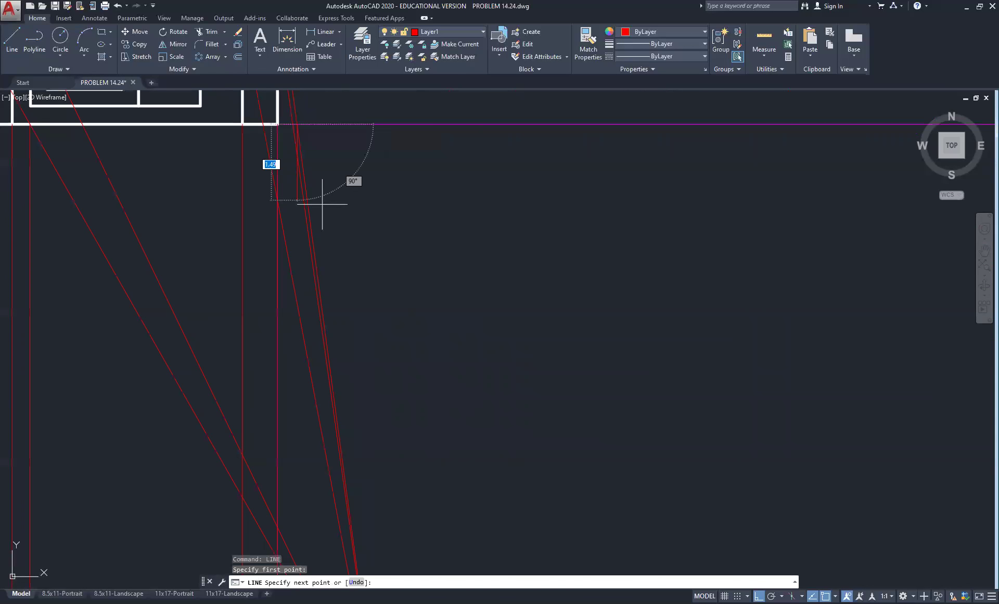
pyautogui.scroll(-6, 333, 224)
pyautogui.click(358, 463)
pyautogui.rightClick(358, 464)
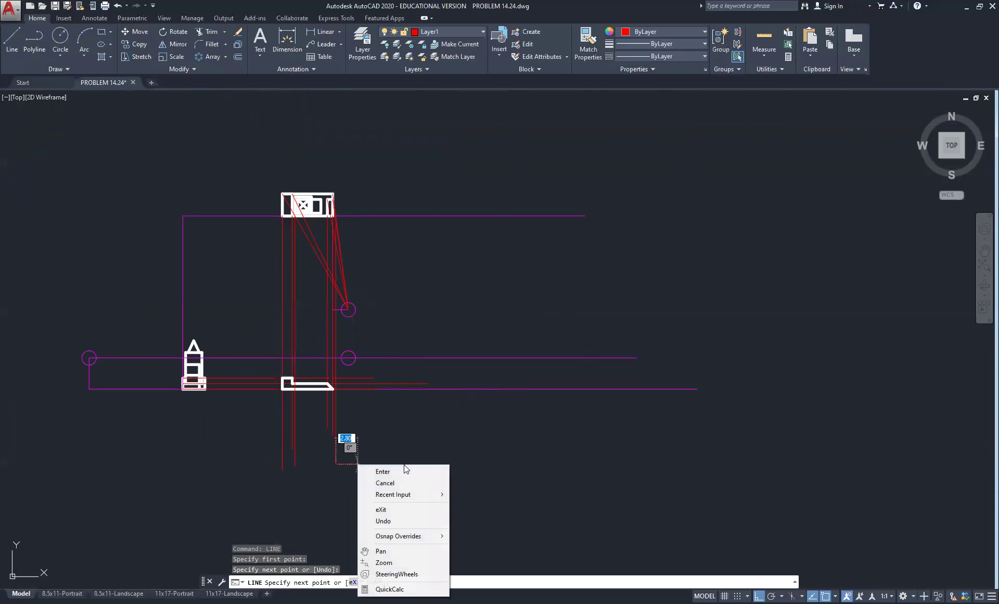
pyautogui.click(375, 471)
# Draw a vertical projection line from where the notch's left-corner sight line crosses the top view's magenta line down past the base profile
pyautogui.rightClick(348, 255)
pyautogui.click(358, 258)
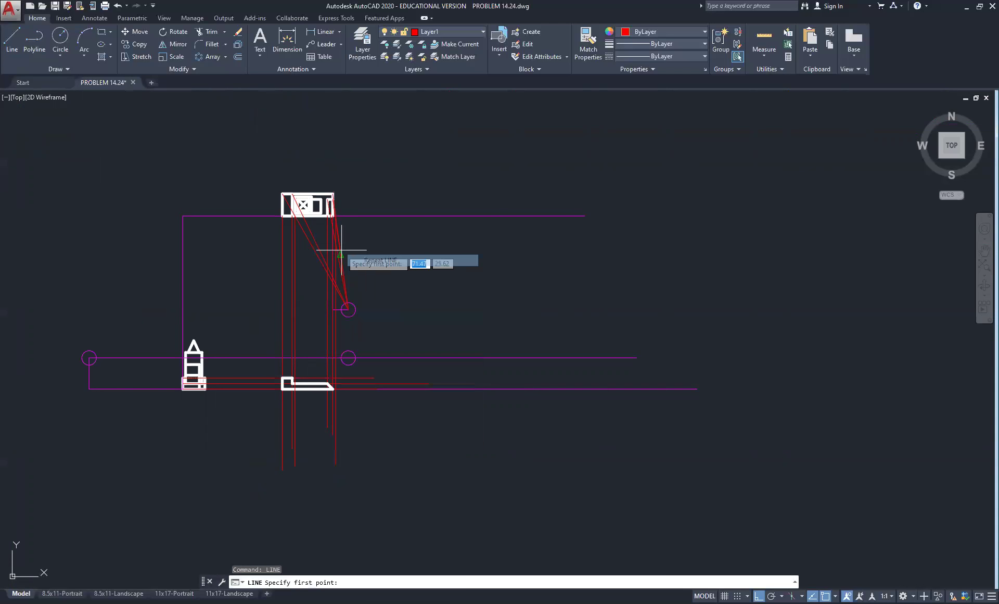
pyautogui.scroll(7, 322, 216)
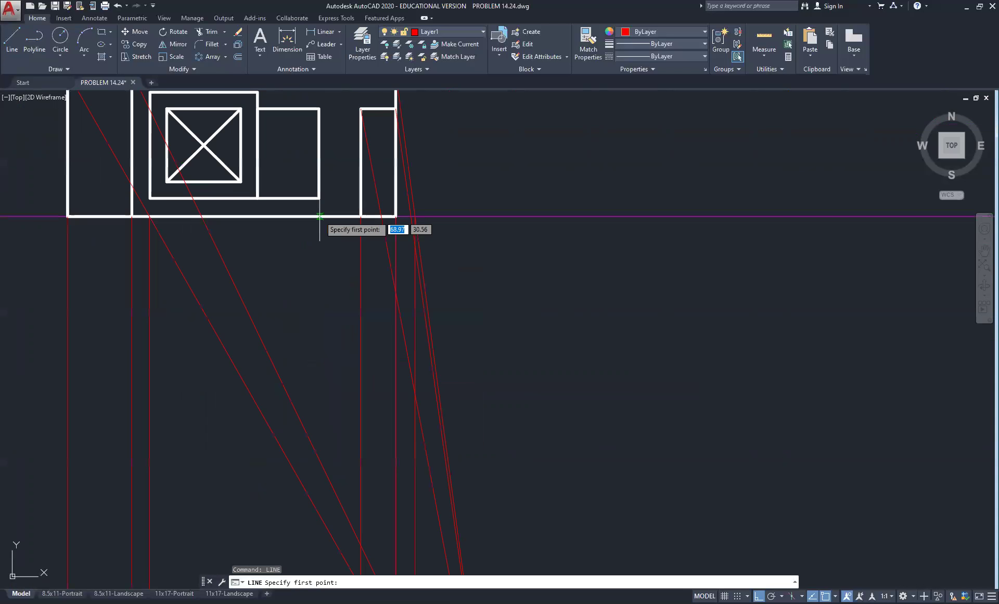
pyautogui.click(396, 215)
pyautogui.scroll(-5, 400, 352)
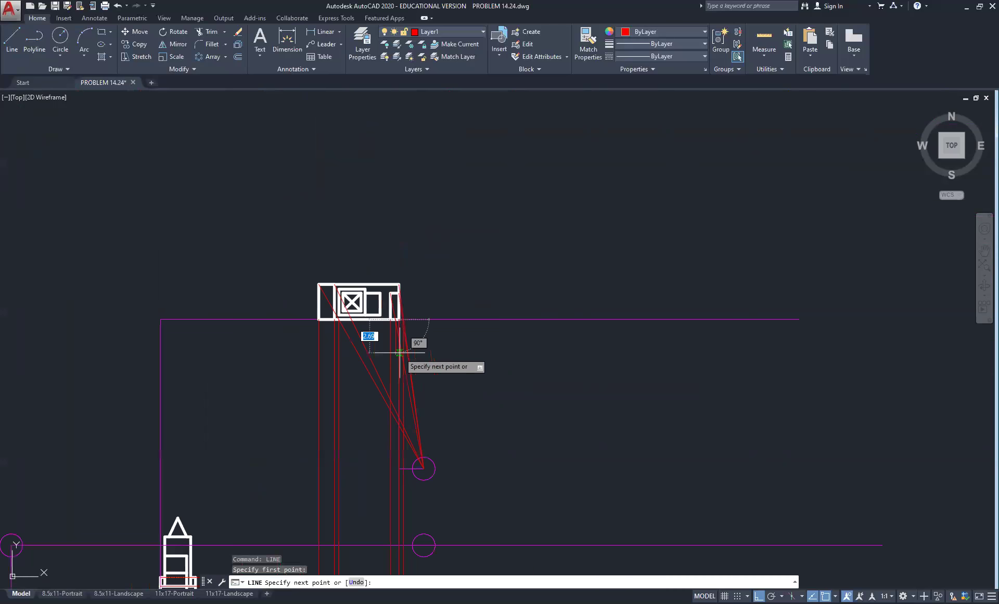
pyautogui.moveTo(385, 453); pyautogui.dragTo(387, 197, button='middle')
pyautogui.scroll(4, 385, 437)
pyautogui.rightClick(382, 443)
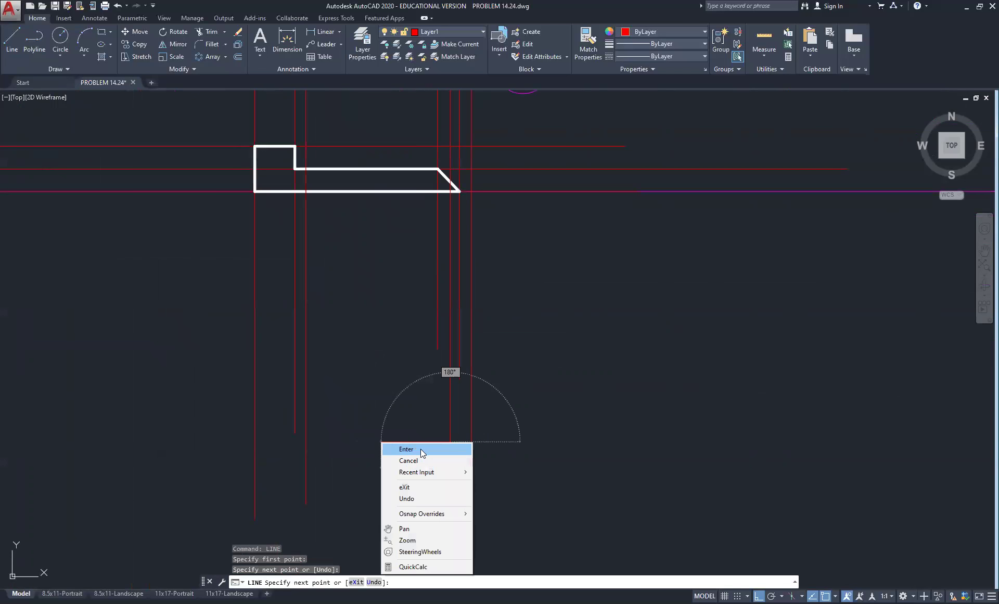
pyautogui.click(421, 450)
# Draw a vertical projection line from where the notch's right-corner sight line crosses the top view's magenta line down past the base profile
pyautogui.scroll(-6, 397, 278)
pyautogui.moveTo(397, 274); pyautogui.dragTo(421, 421, button='middle')
pyautogui.scroll(8, 447, 244)
pyautogui.rightClick(428, 171)
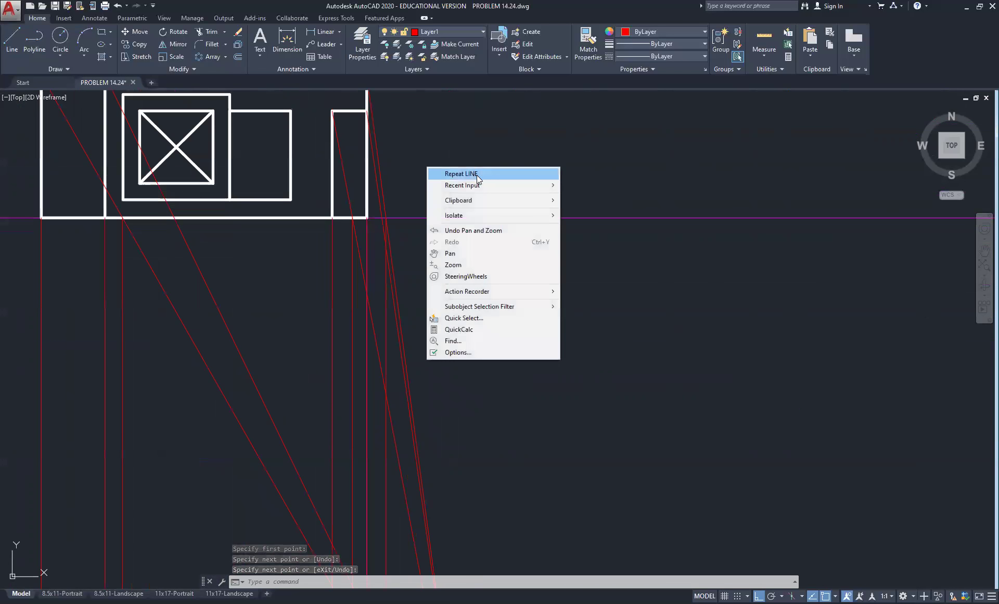
pyautogui.click(447, 174)
pyautogui.scroll(3, 382, 241)
pyautogui.moveTo(394, 159); pyautogui.dragTo(405, 306, button='middle')
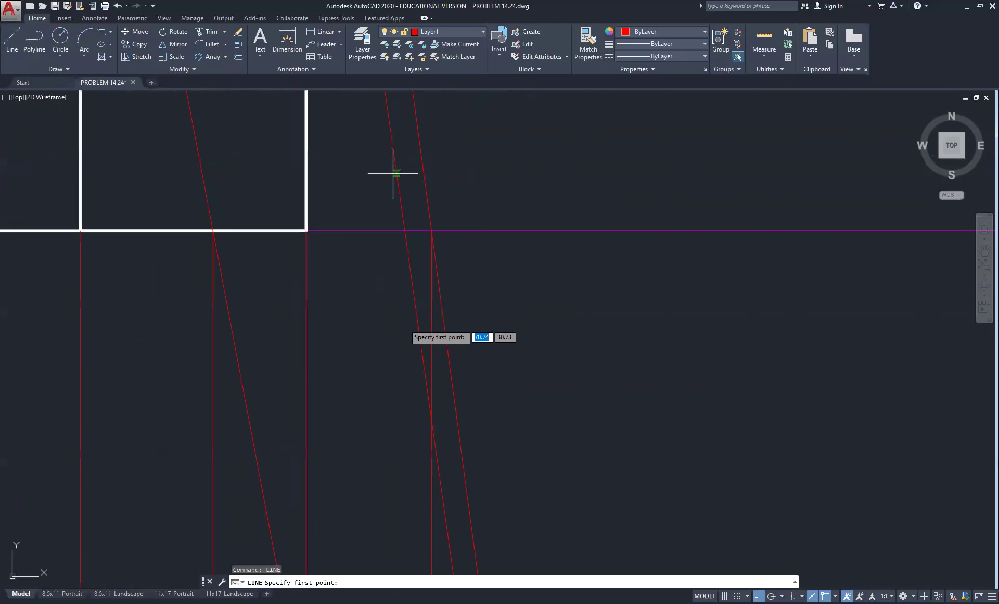
pyautogui.click(406, 229)
pyautogui.scroll(-6, 357, 341)
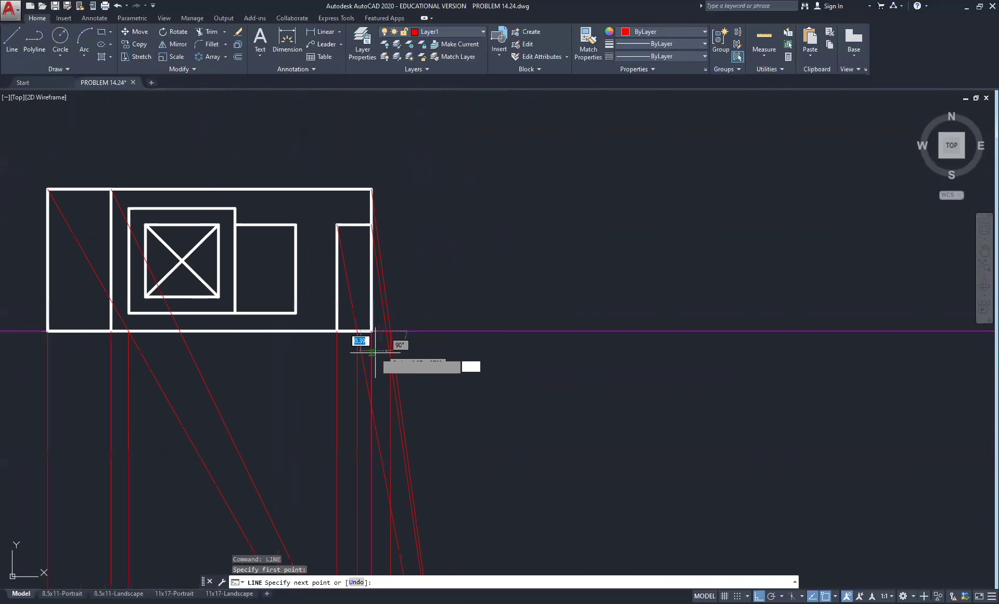
pyautogui.scroll(7, 359, 442)
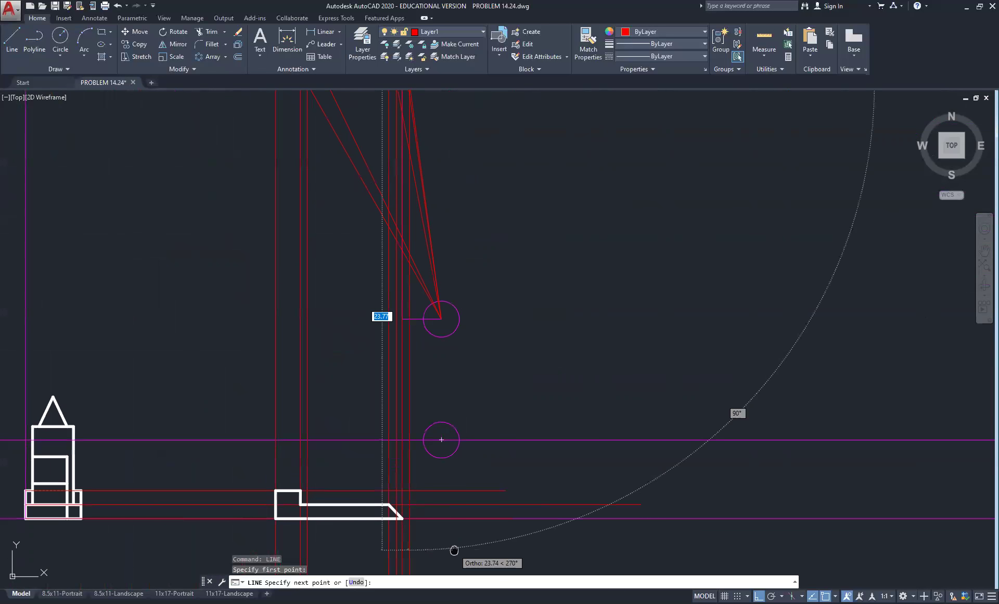
pyautogui.moveTo(456, 547); pyautogui.dragTo(442, 359, button='middle')
pyautogui.click(442, 386)
pyautogui.rightClick(442, 388)
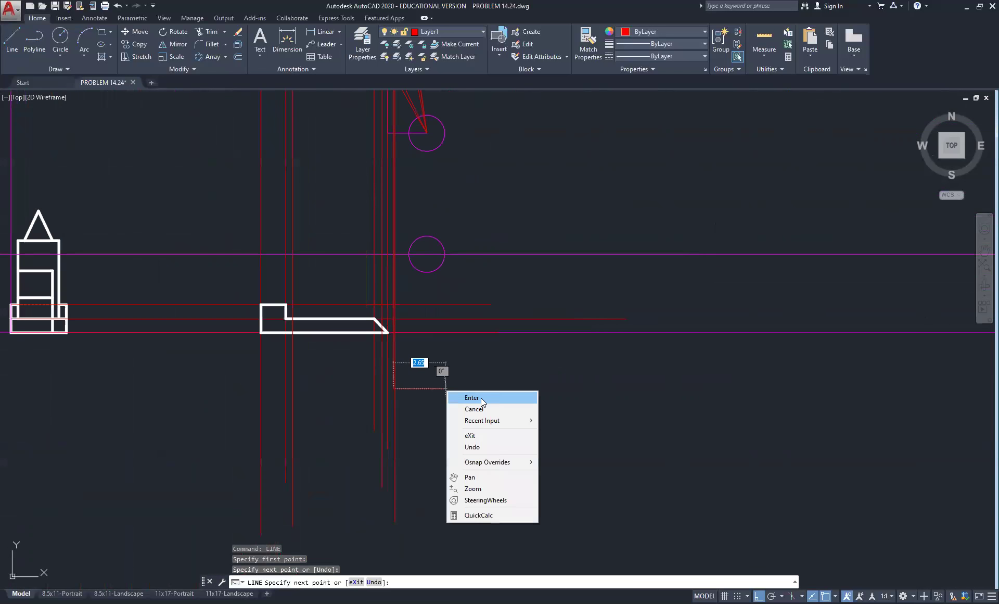
pyautogui.click(471, 398)
# Draw a vertical projection line from where the second vertical edge's sight line crosses the top view's magenta line down past the base profile
pyautogui.scroll(-7, 497, 366)
pyautogui.scroll(8, 395, 327)
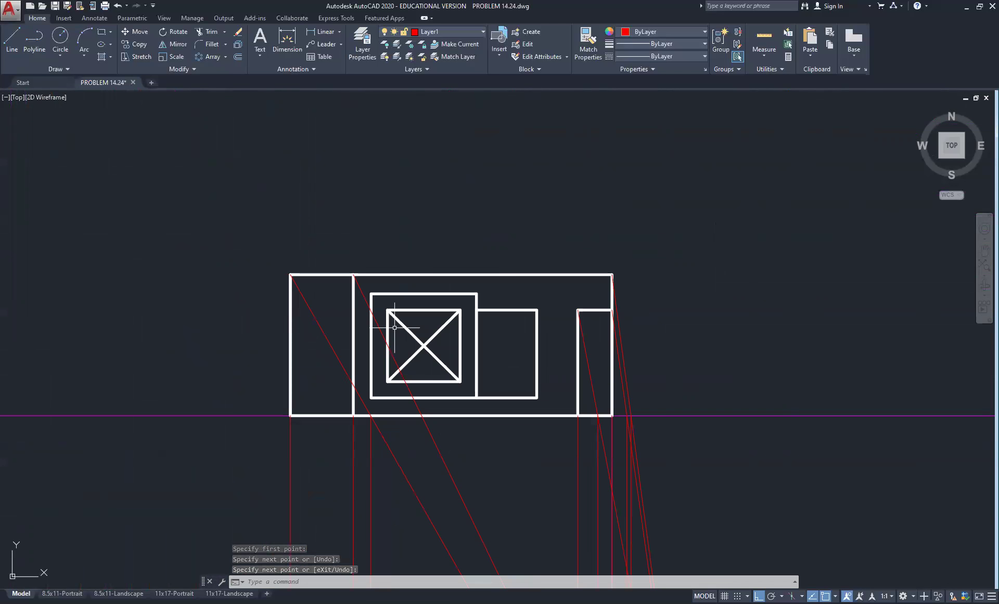
pyautogui.rightClick(447, 430)
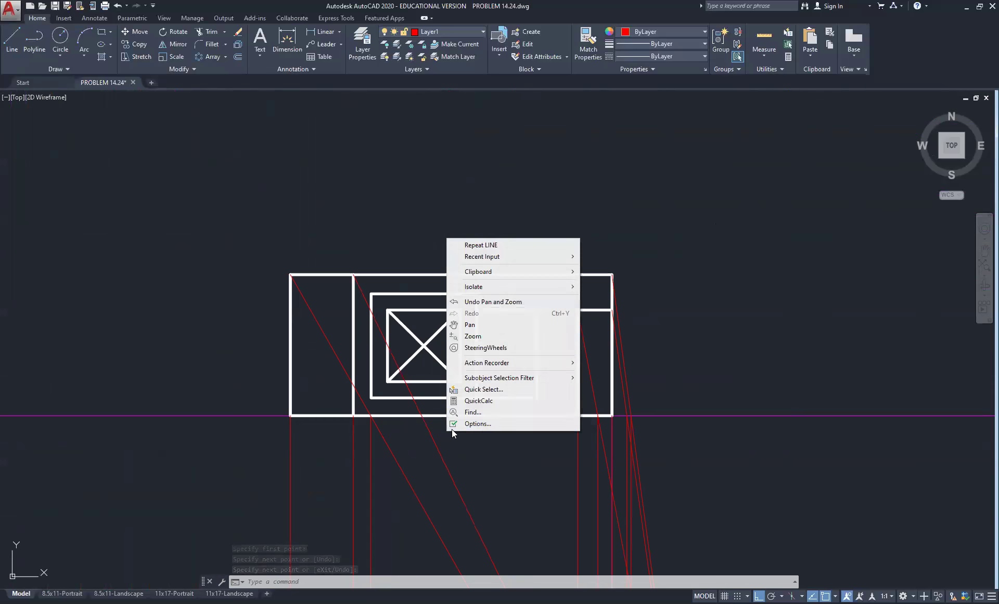
pyautogui.click(478, 245)
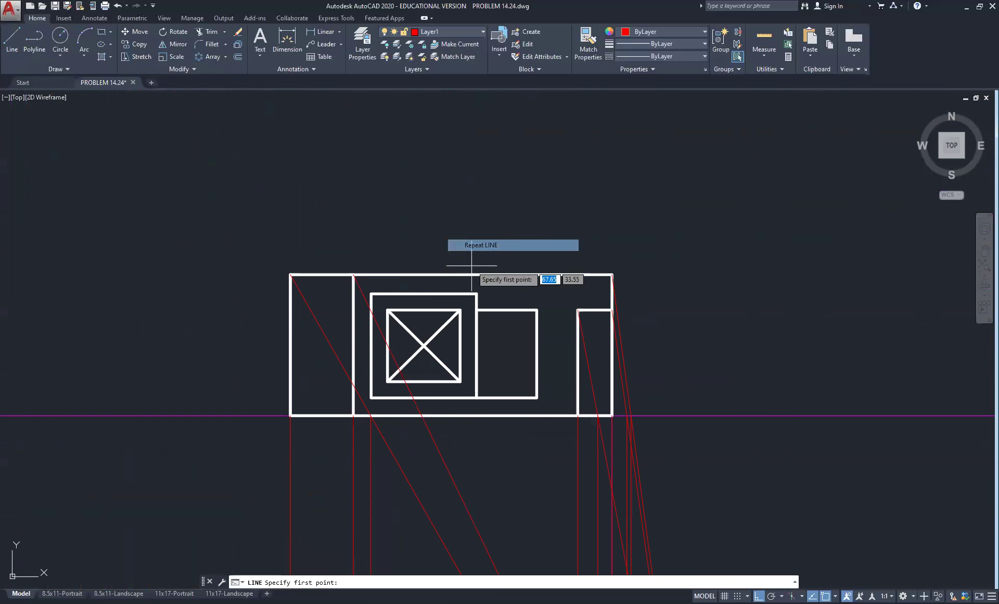
pyautogui.click(422, 414)
pyautogui.scroll(-6, 458, 460)
pyautogui.moveTo(458, 432)
pyautogui.mouseDown(button='middle')
pyautogui.moveTo(410, 187)
pyautogui.moveTo(414, 100)
pyautogui.mouseUp(button='middle')
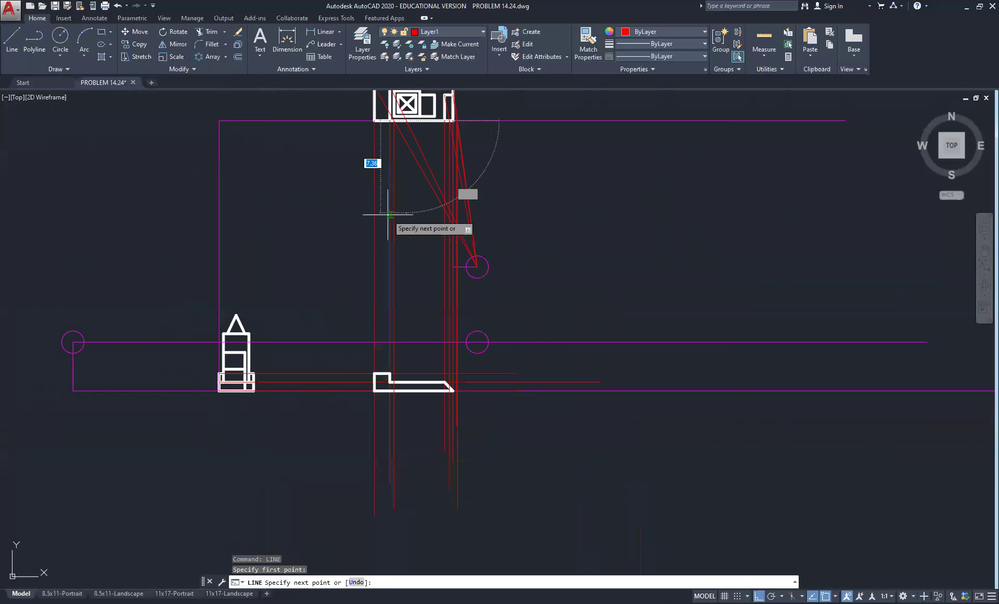
pyautogui.click(423, 437)
pyautogui.rightClick(422, 435)
pyautogui.click(434, 441)
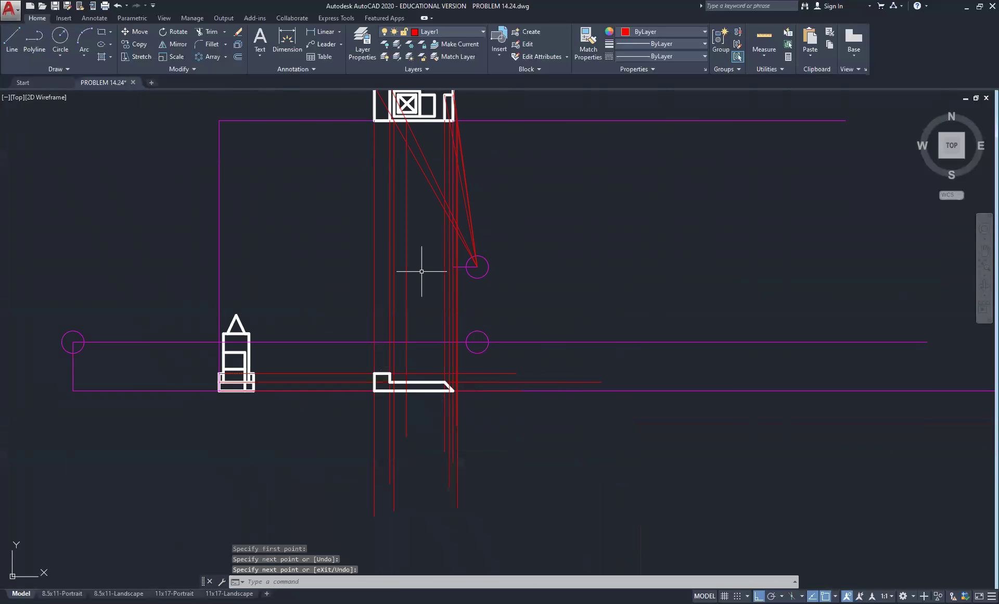
# Examine the top view's notch and sight lines, comparing the base with the original colored views
pyautogui.scroll(2, 412, 141)
pyautogui.scroll(2, 412, 142)
pyautogui.moveTo(431, 140); pyautogui.dragTo(390, 259, button='middle')
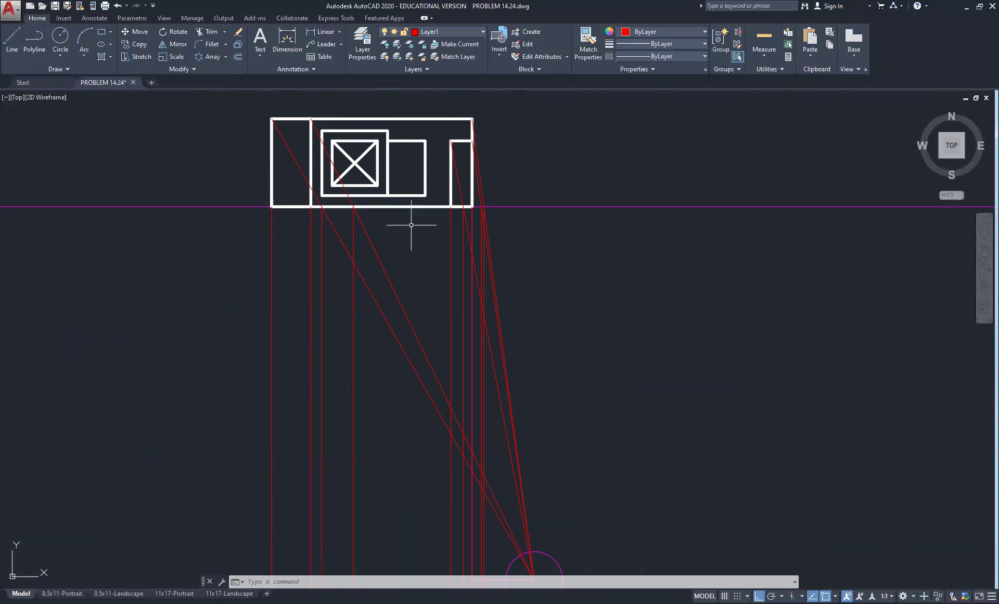
pyautogui.moveTo(479, 221); pyautogui.dragTo(386, 220, button='middle')
pyautogui.scroll(4, 364, 145)
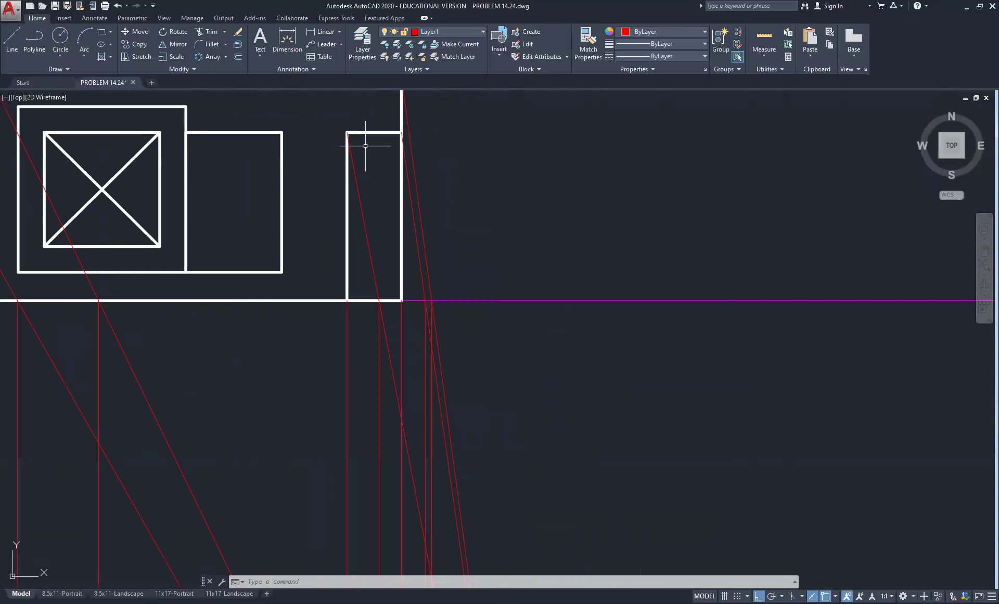
pyautogui.scroll(-10, 395, 130)
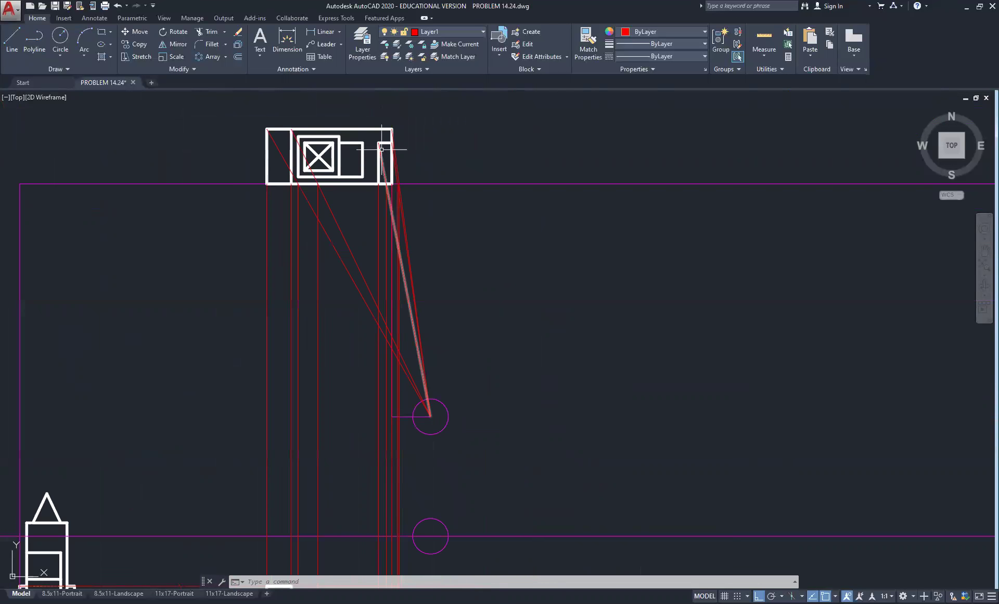
pyautogui.scroll(8, 176, 162)
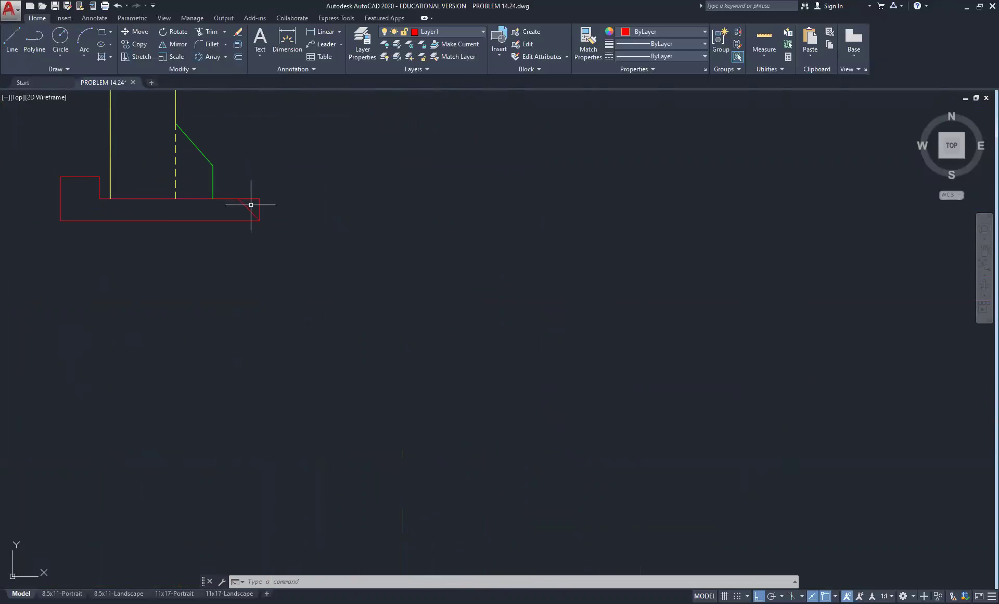
pyautogui.scroll(-8, 253, 207)
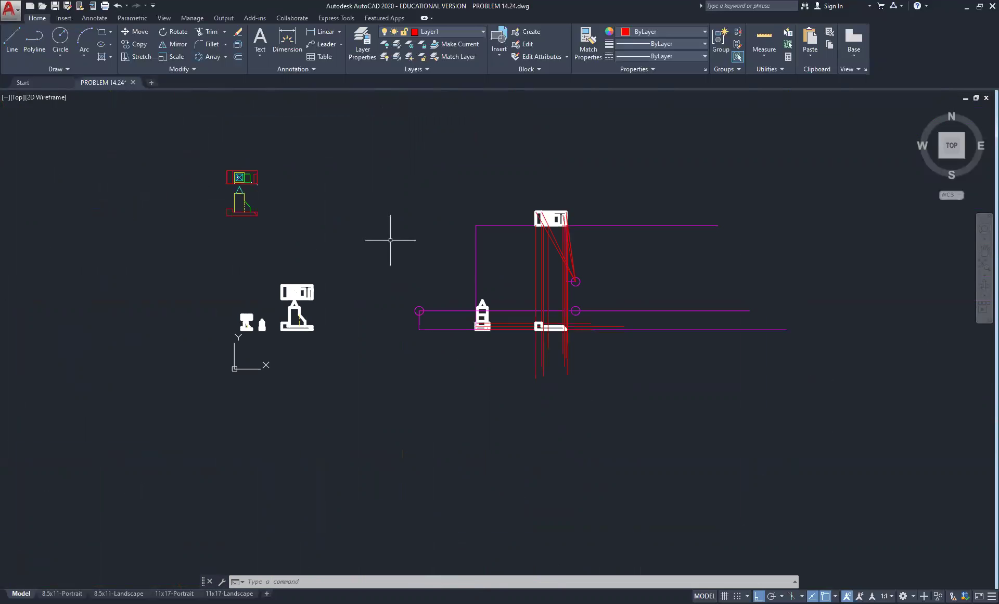
pyautogui.scroll(8, 531, 212)
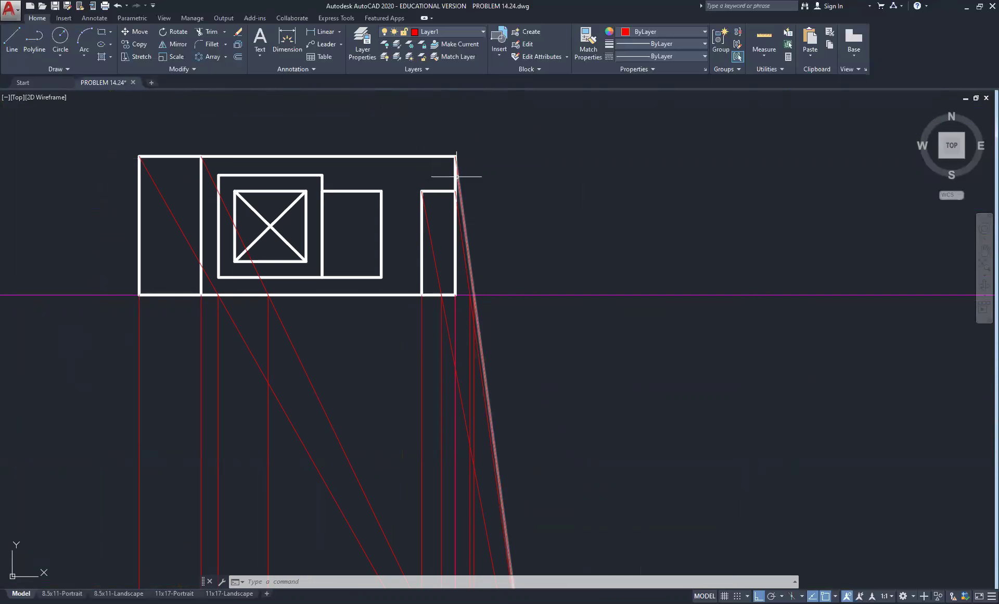
pyautogui.scroll(-8, 457, 176)
# Draw sight lines between the leftmost magenta circle's center and the side view base's lower-right corner and right end of its middle edge
pyautogui.scroll(2, 506, 336)
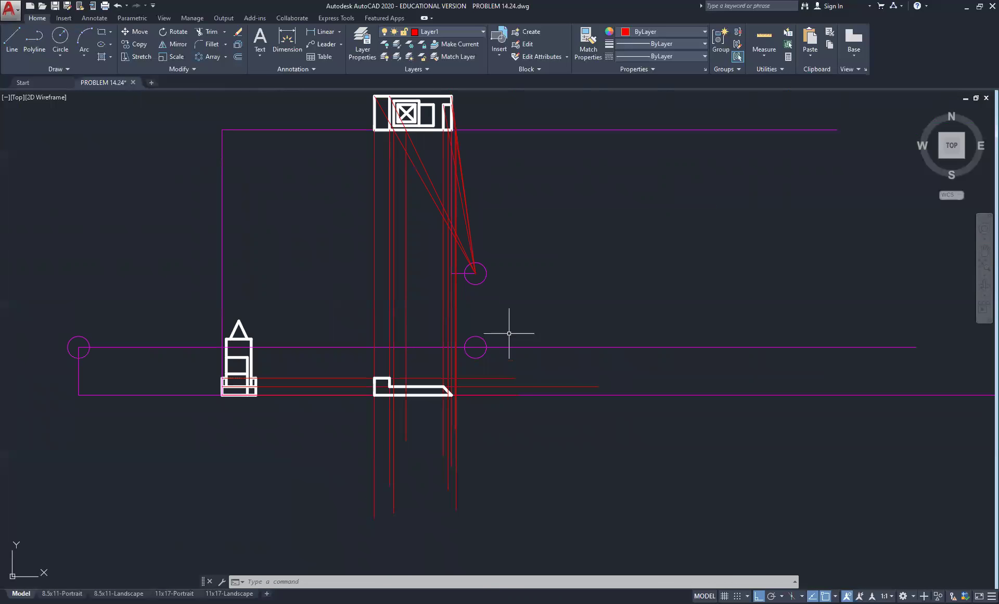
pyautogui.scroll(2, 516, 346)
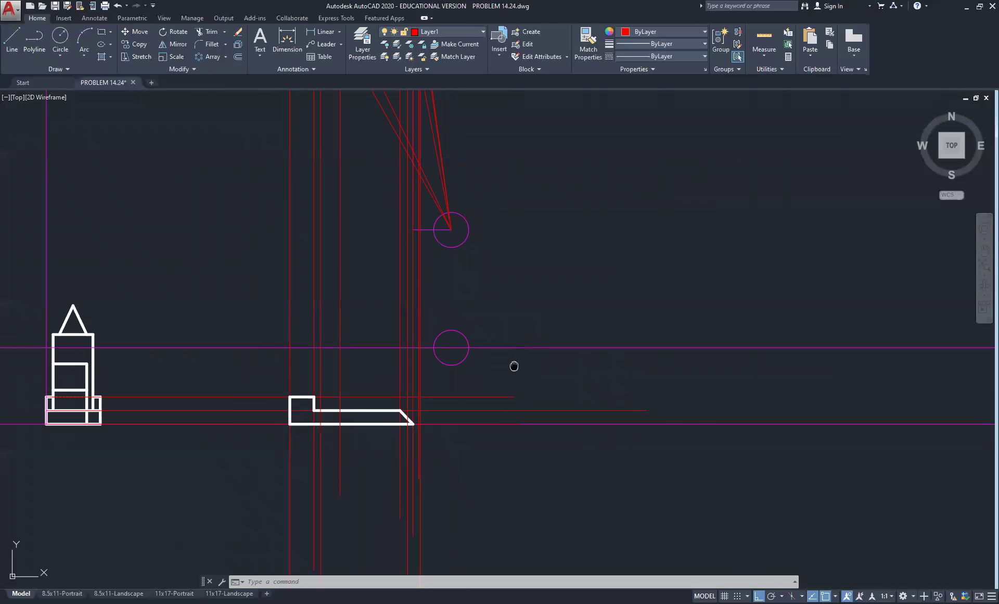
pyautogui.moveTo(514, 366); pyautogui.dragTo(729, 213, button='middle')
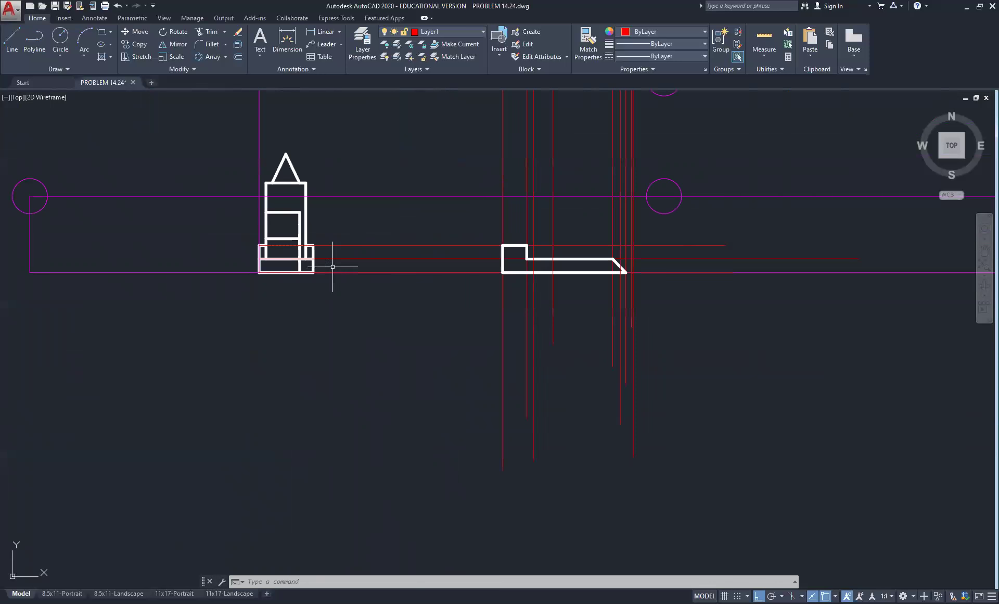
pyautogui.click(10, 39)
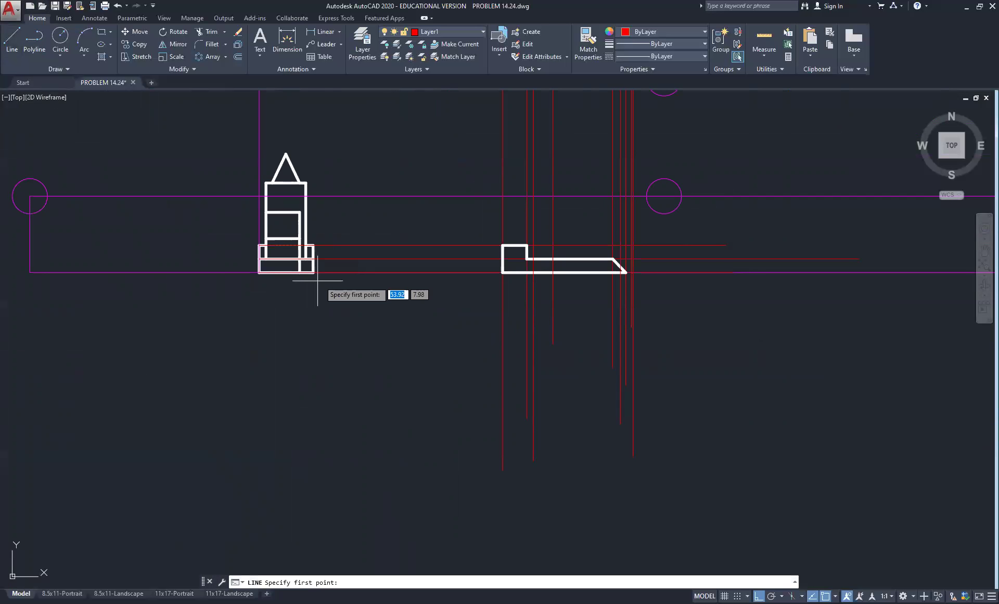
pyautogui.scroll(3, 241, 285)
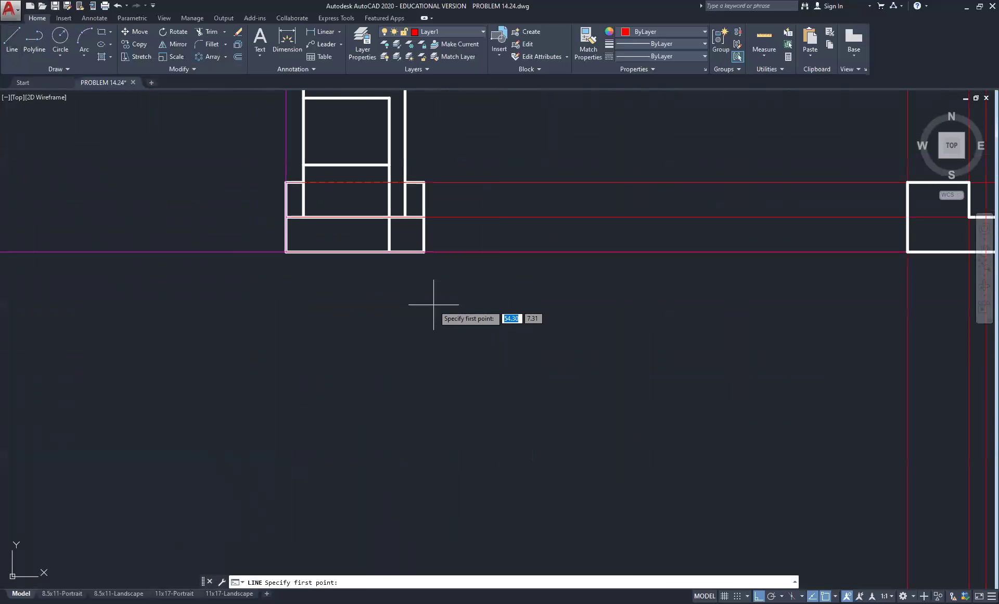
pyautogui.click(425, 251)
pyautogui.scroll(-4, 423, 254)
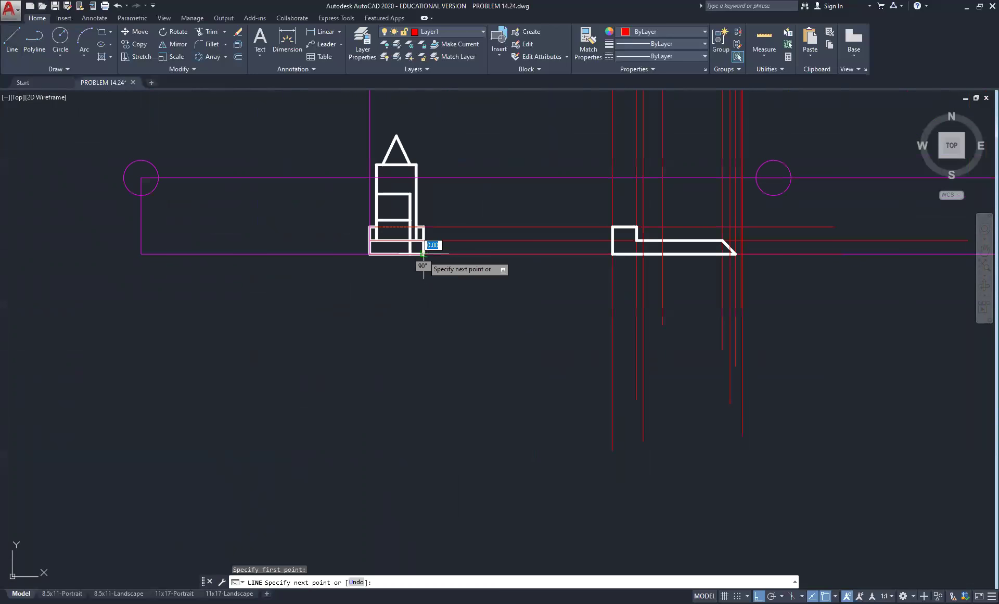
pyautogui.click(141, 177)
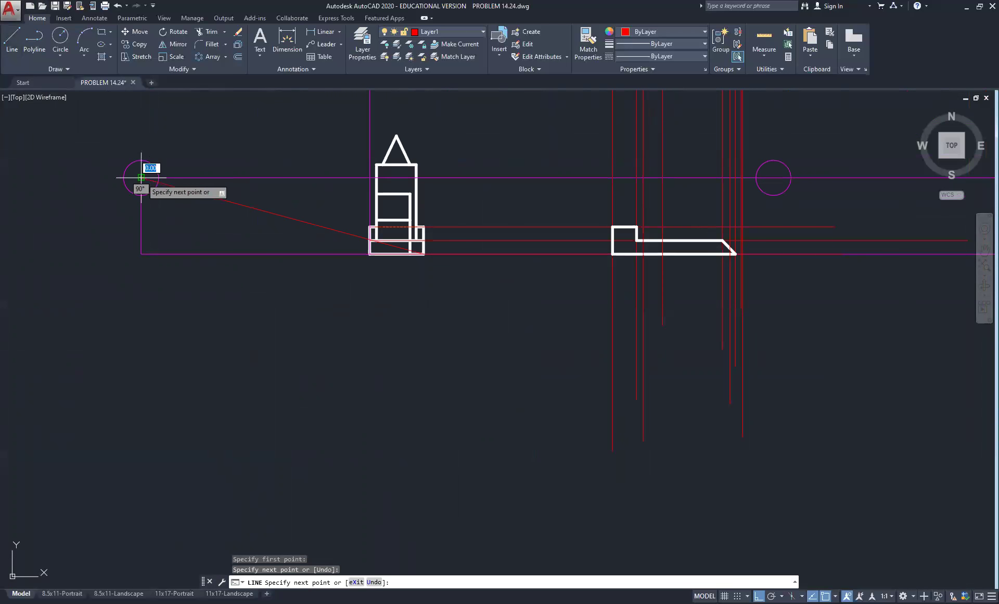
pyautogui.scroll(5, 468, 241)
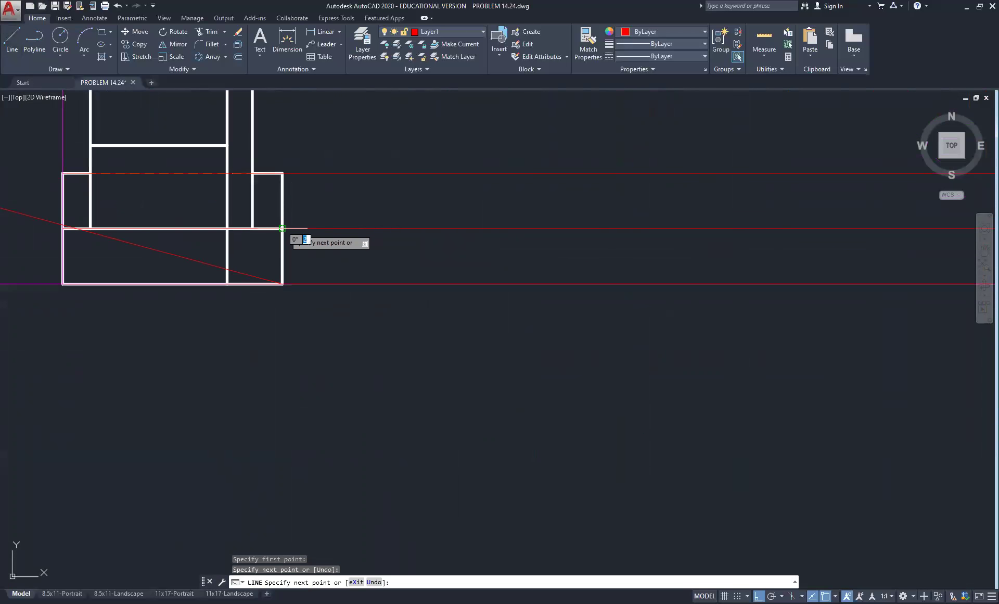
pyautogui.click(283, 228)
pyautogui.scroll(-4, 292, 235)
pyautogui.rightClick(354, 218)
pyautogui.click(377, 222)
# Draw a sight line from the side view base's upper-right corner to the leftmost magenta circle's center
pyautogui.rightClick(376, 227)
pyautogui.click(401, 233)
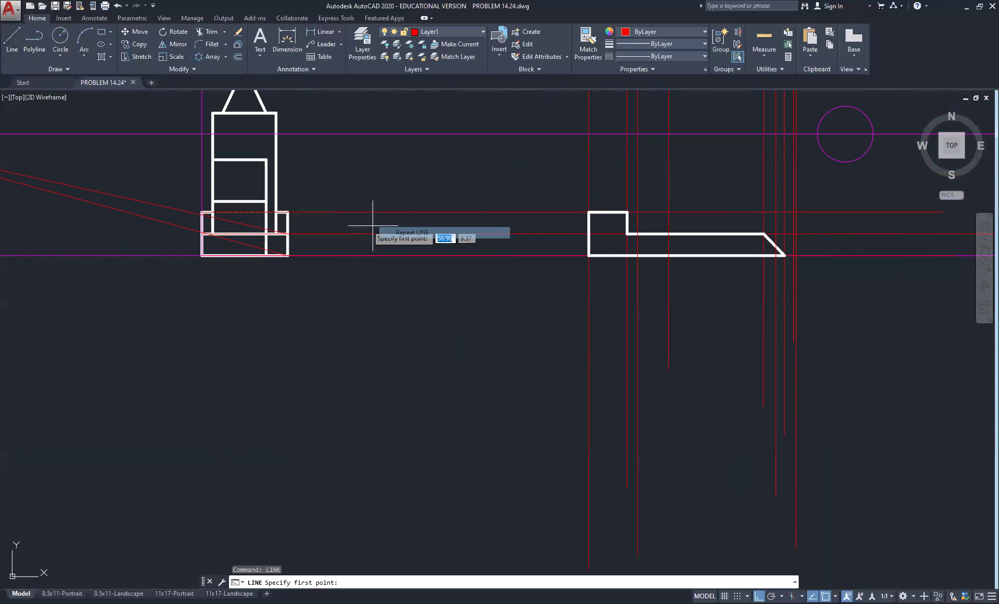
pyautogui.scroll(5, 327, 201)
pyautogui.click(330, 188)
pyautogui.scroll(-7, 327, 198)
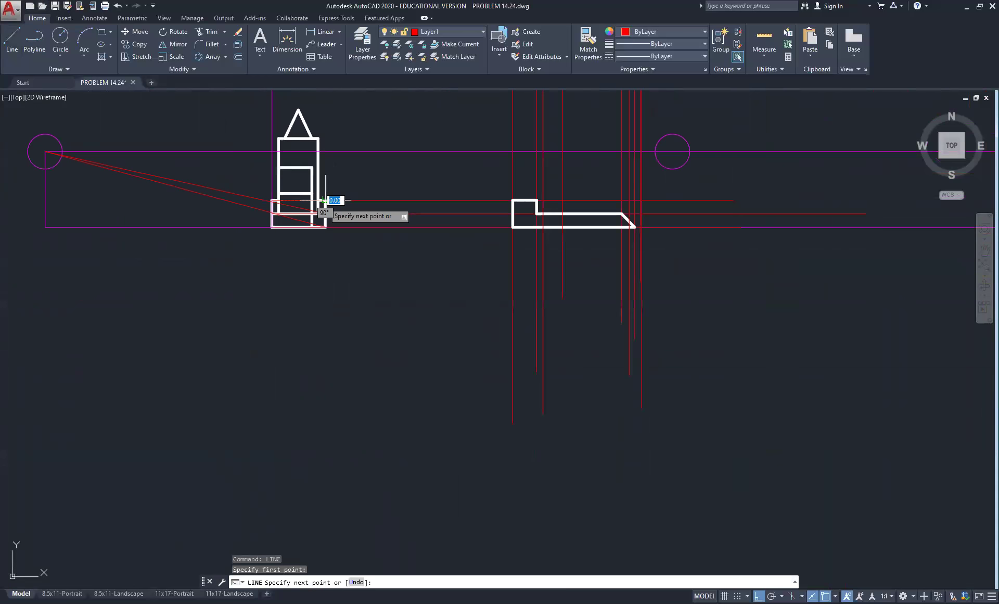
pyautogui.click(45, 151)
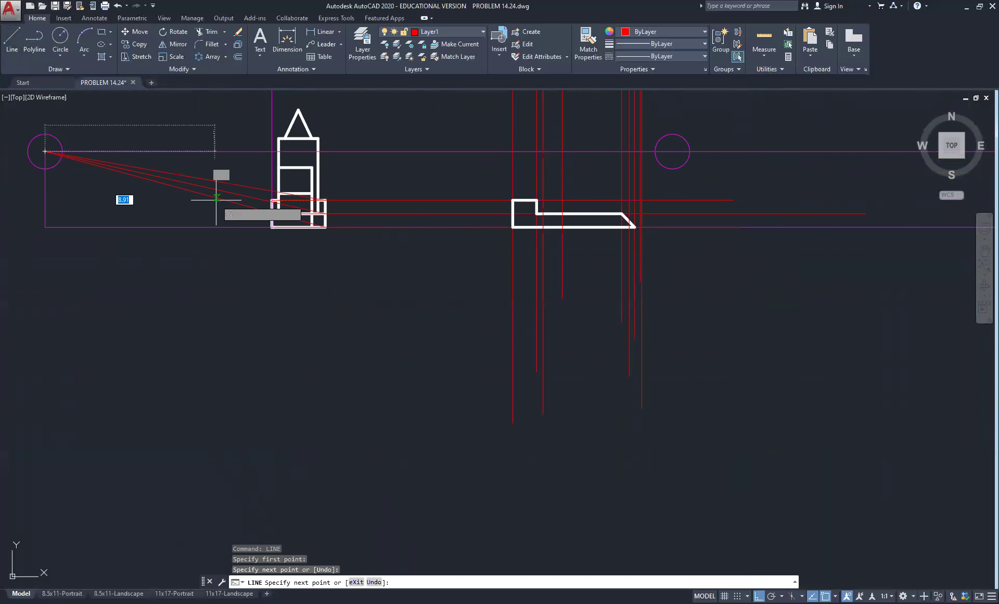
pyautogui.rightClick(194, 183)
pyautogui.click(208, 188)
# Draw a sight line from where the side view's inner vertical edge meets the base's middle edge to the leftmost magenta circle's center
pyautogui.rightClick(208, 204)
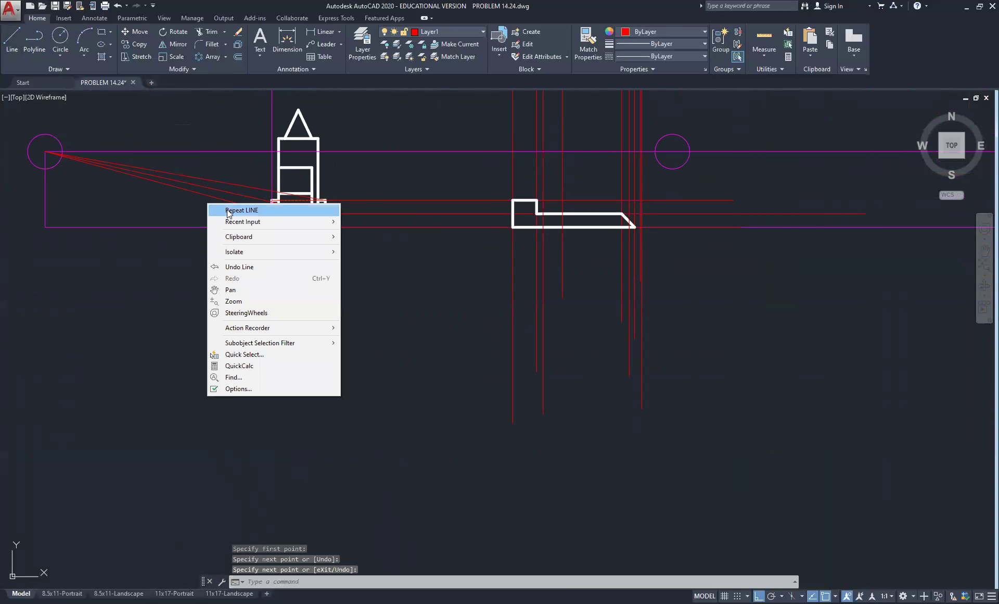
pyautogui.click(227, 211)
pyautogui.scroll(5, 277, 215)
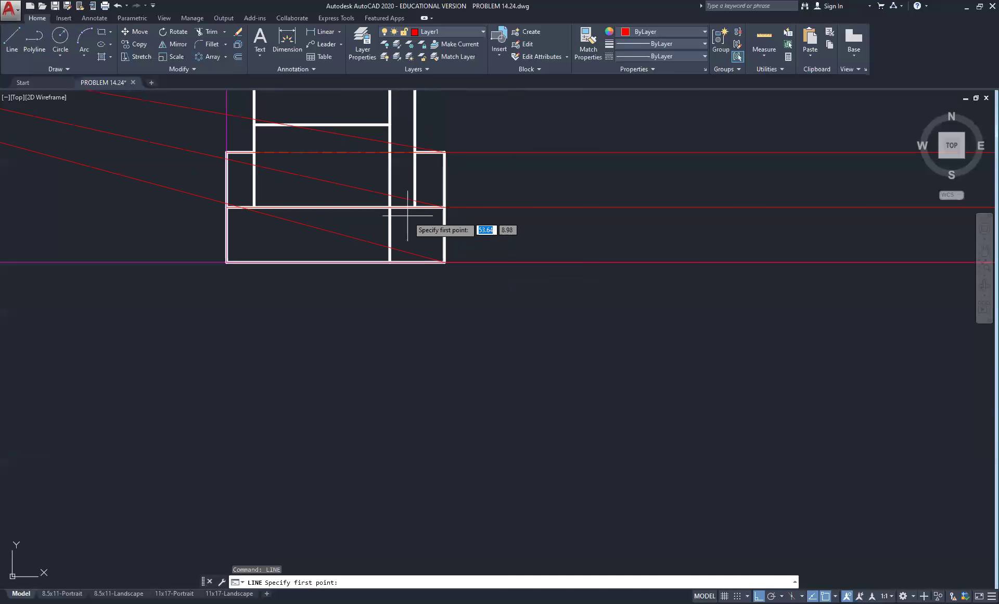
pyautogui.click(391, 209)
pyautogui.scroll(-5, 391, 212)
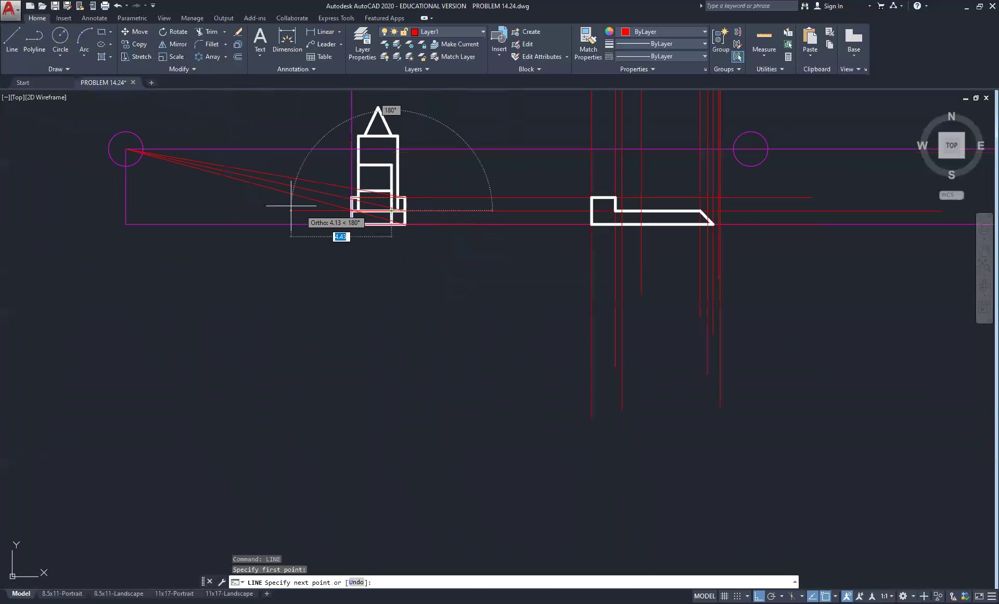
pyautogui.click(125, 150)
pyautogui.rightClick(257, 215)
pyautogui.click(270, 223)
# Draw a sight line from the lower end of the side view's inner vertical edge to the leftmost magenta circle's center
pyautogui.rightClick(353, 229)
pyautogui.click(380, 235)
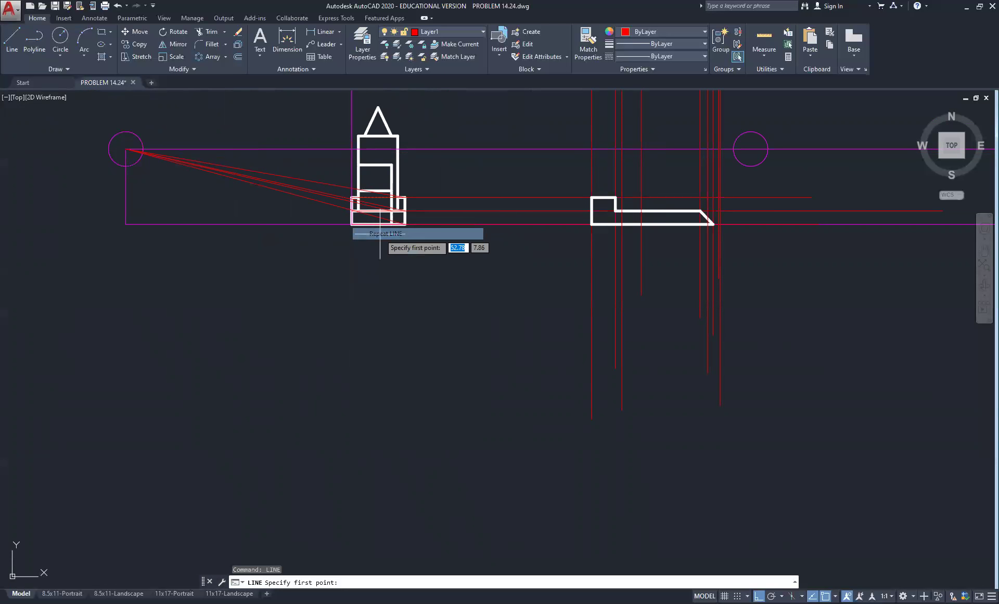
pyautogui.scroll(5, 367, 226)
pyautogui.moveTo(517, 205); pyautogui.dragTo(516, 272, button='middle')
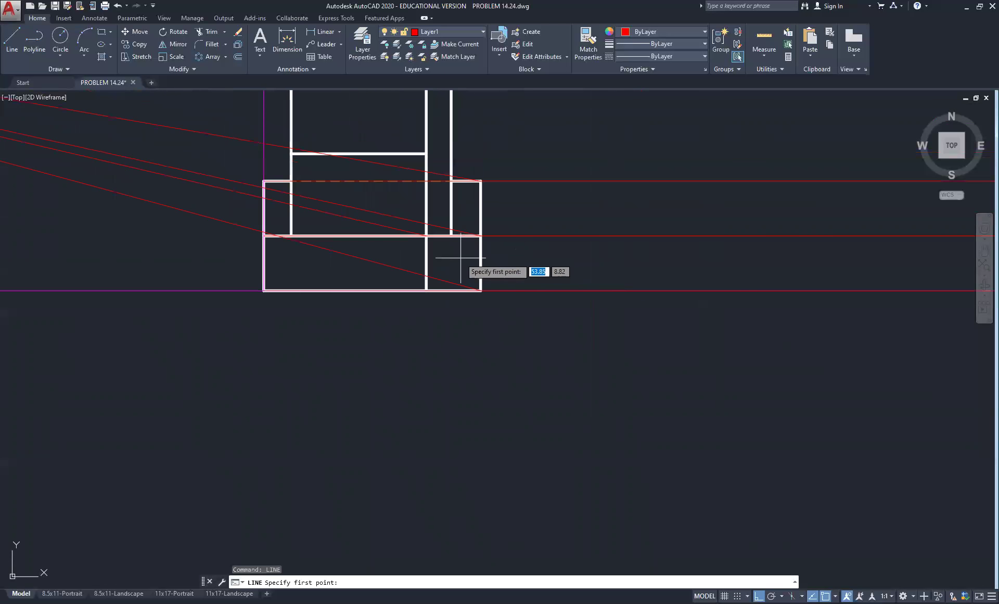
pyautogui.scroll(2, 438, 283)
pyautogui.click(417, 295)
pyautogui.scroll(-6, 420, 295)
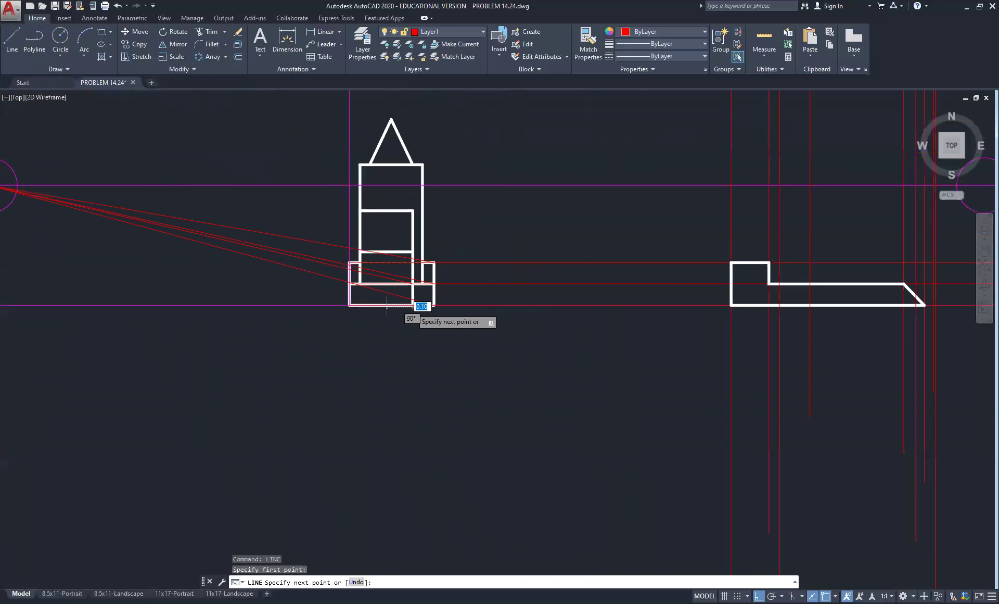
pyautogui.click(148, 230)
pyautogui.rightClick(224, 215)
pyautogui.click(255, 220)
# Draw a horizontal projection line from where the uppermost sight line crosses the side view's magenta vertical line, extending past the front view
pyautogui.scroll(6, 443, 290)
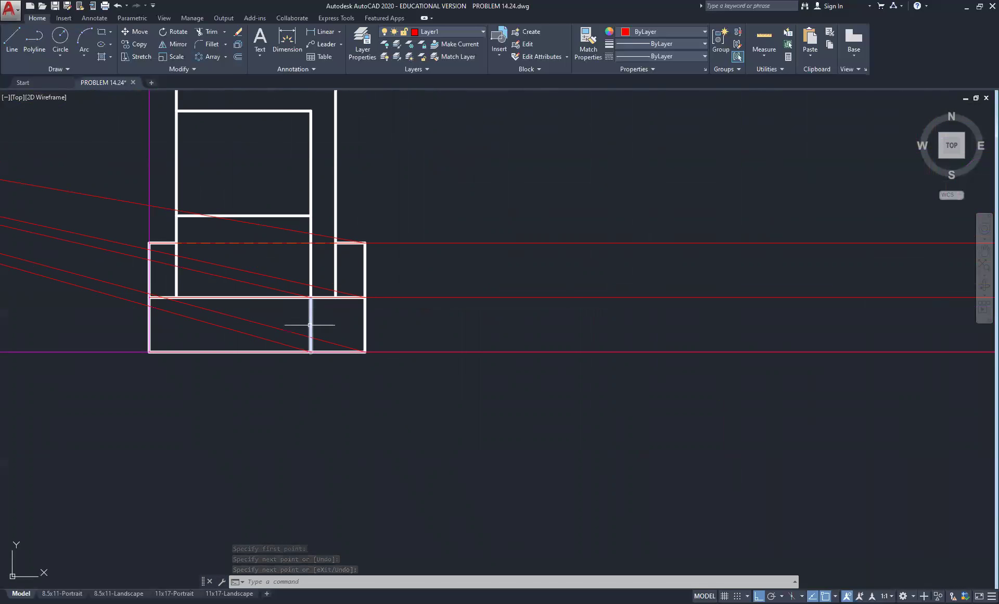
pyautogui.rightClick(125, 161)
pyautogui.click(141, 167)
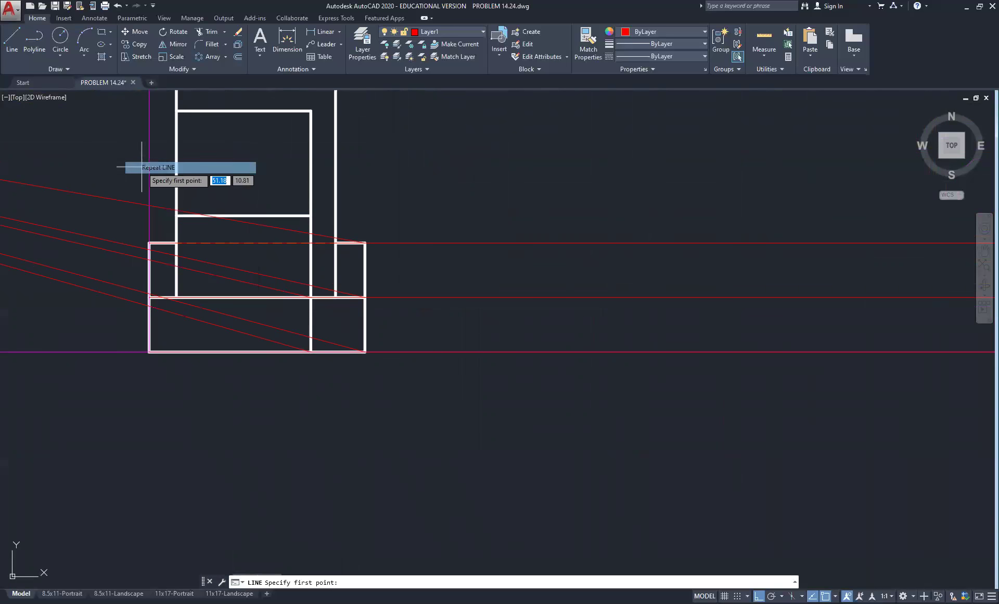
pyautogui.click(149, 206)
pyautogui.scroll(-5, 148, 204)
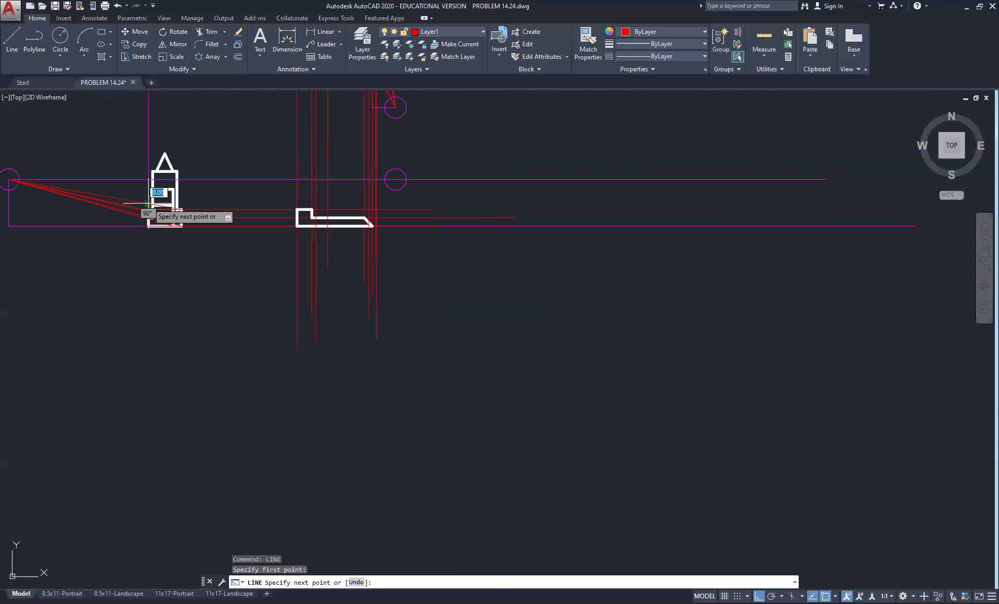
pyautogui.scroll(4, 473, 200)
pyautogui.rightClick(488, 198)
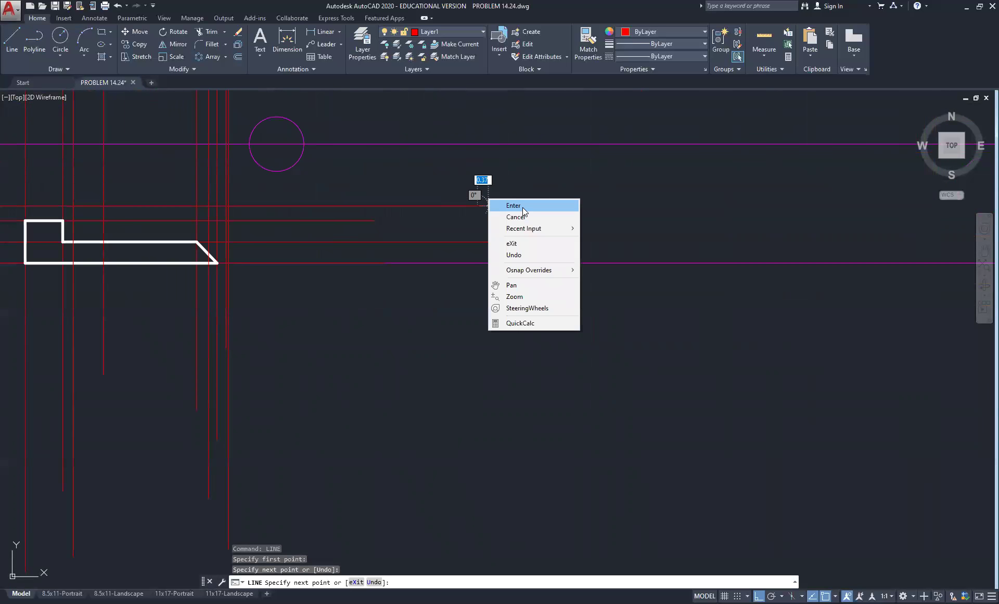
pyautogui.click(522, 207)
# Copy the horizontal projection line down to the points where the other four sight lines cross the side view's magenta vertical line
pyautogui.moveTo(203, 223); pyautogui.dragTo(801, 266, button='middle')
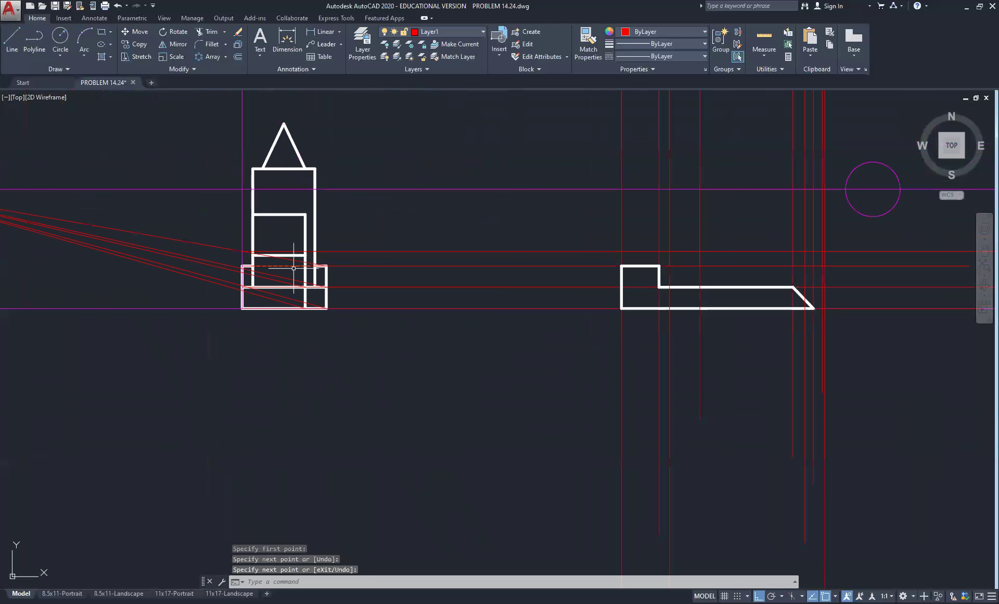
pyautogui.scroll(4, 243, 270)
pyautogui.click(590, 214)
pyautogui.click(524, 232)
pyautogui.rightClick(524, 232)
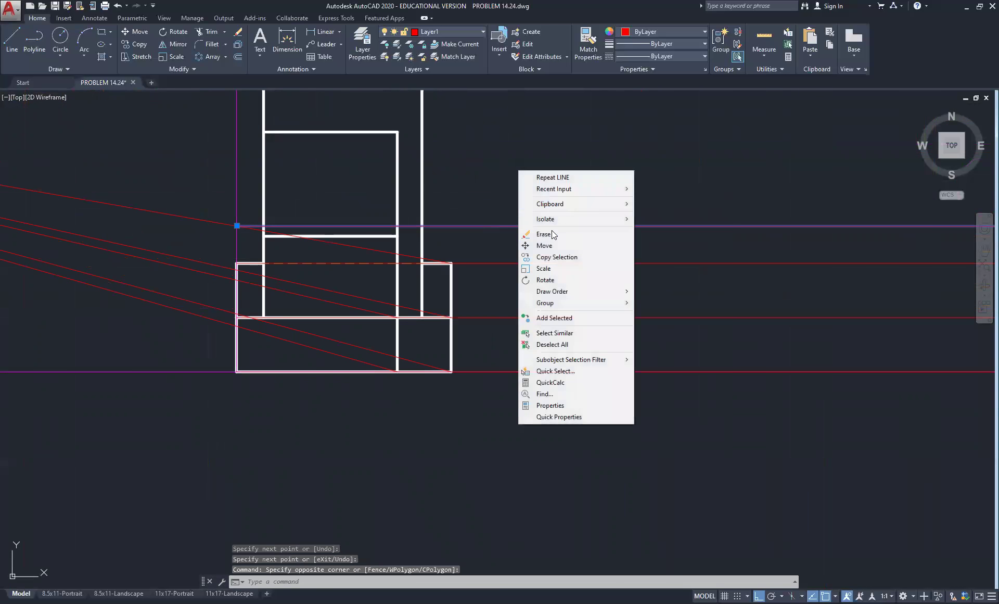
pyautogui.click(544, 259)
pyautogui.click(237, 225)
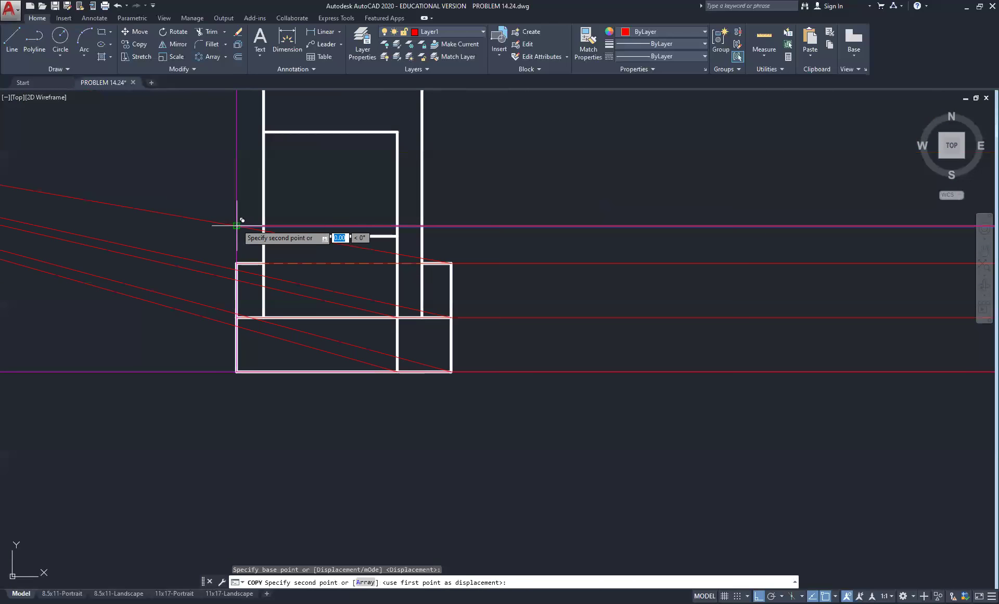
pyautogui.scroll(5, 234, 276)
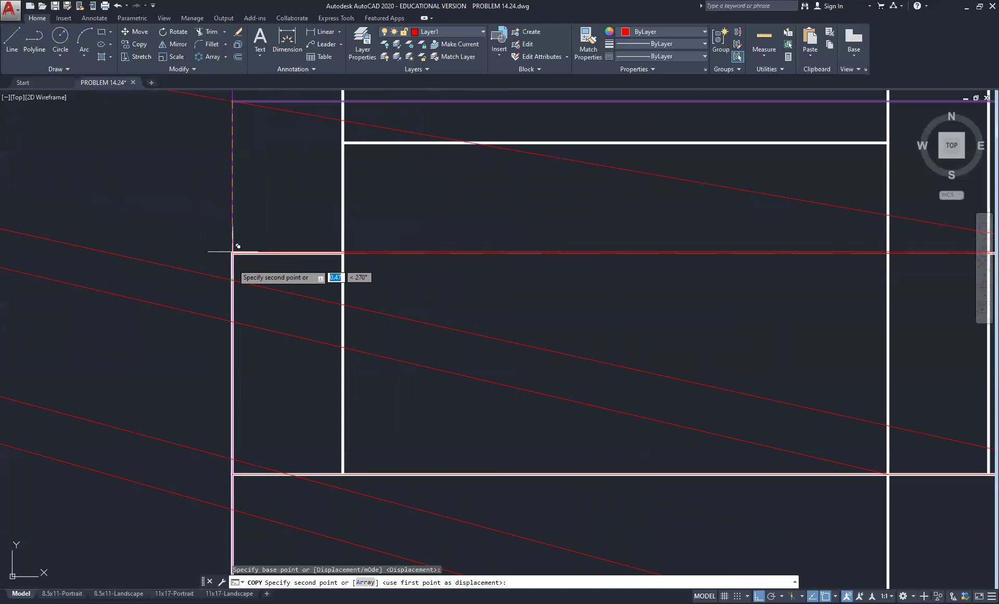
pyautogui.scroll(-4, 229, 267)
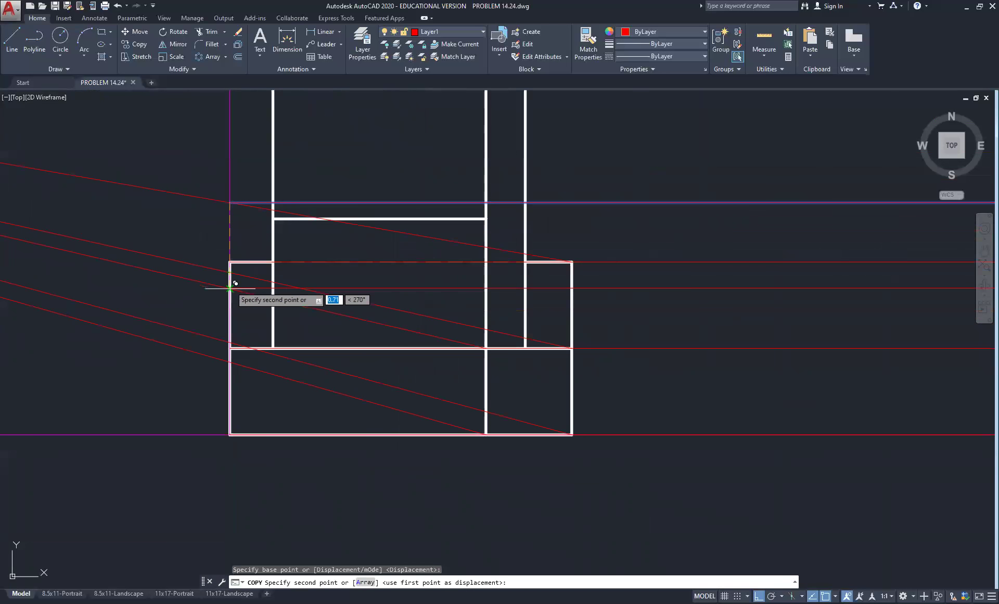
pyautogui.scroll(4, 232, 286)
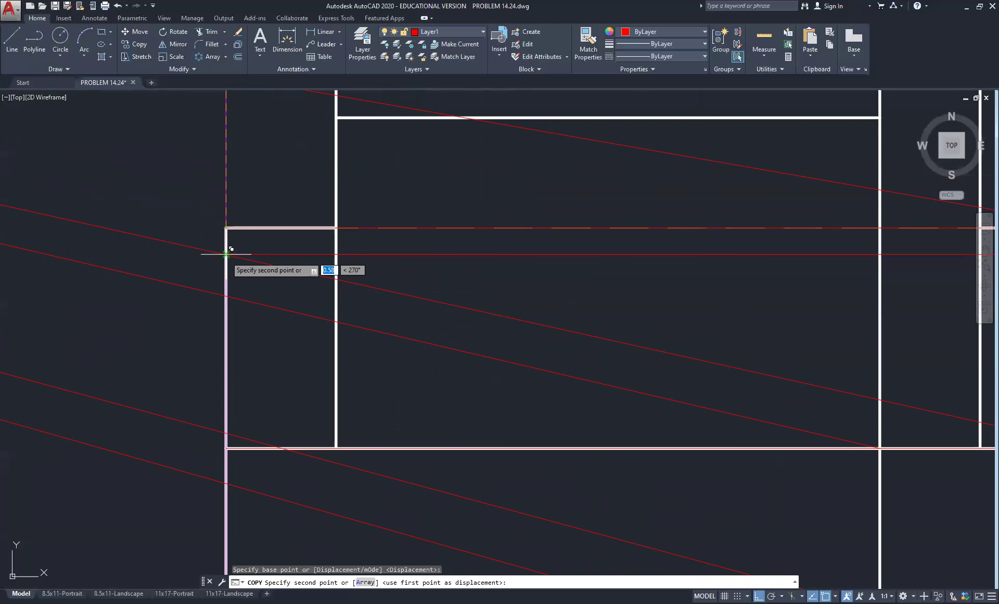
pyautogui.scroll(-5, 222, 250)
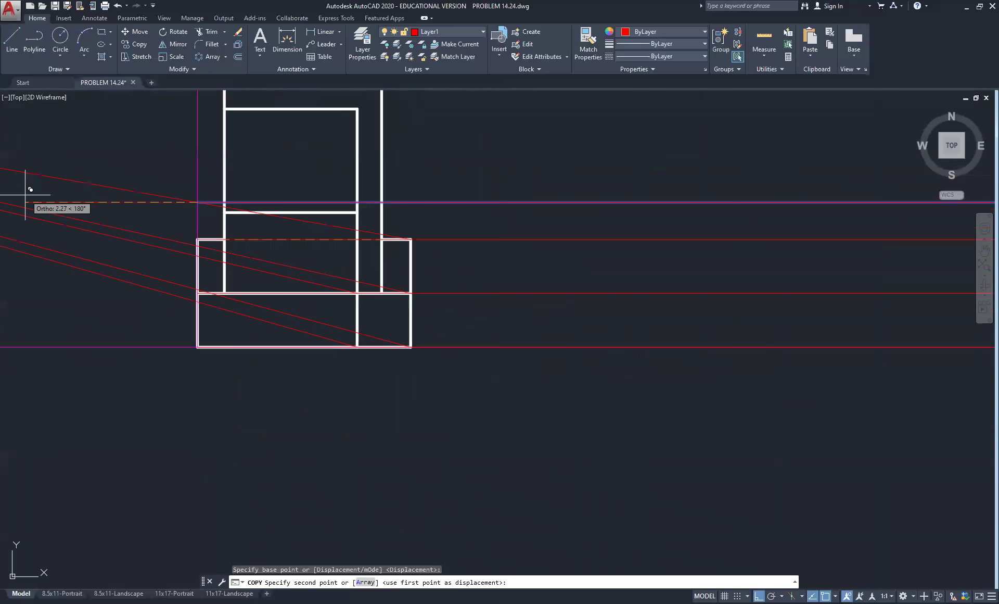
pyautogui.moveTo(26, 197); pyautogui.dragTo(337, 230, button='middle')
pyautogui.scroll(4, 599, 330)
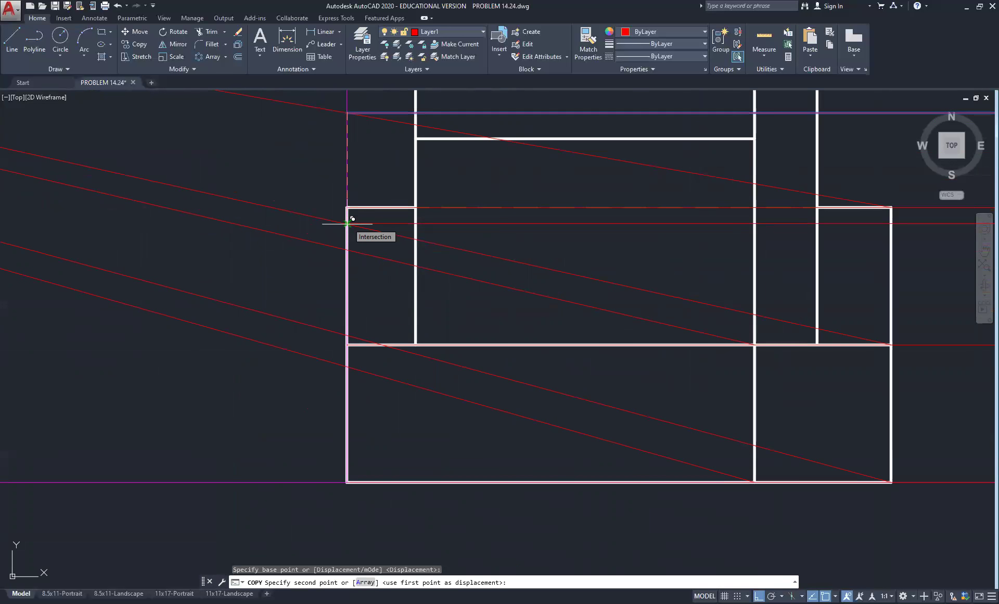
pyautogui.click(352, 248)
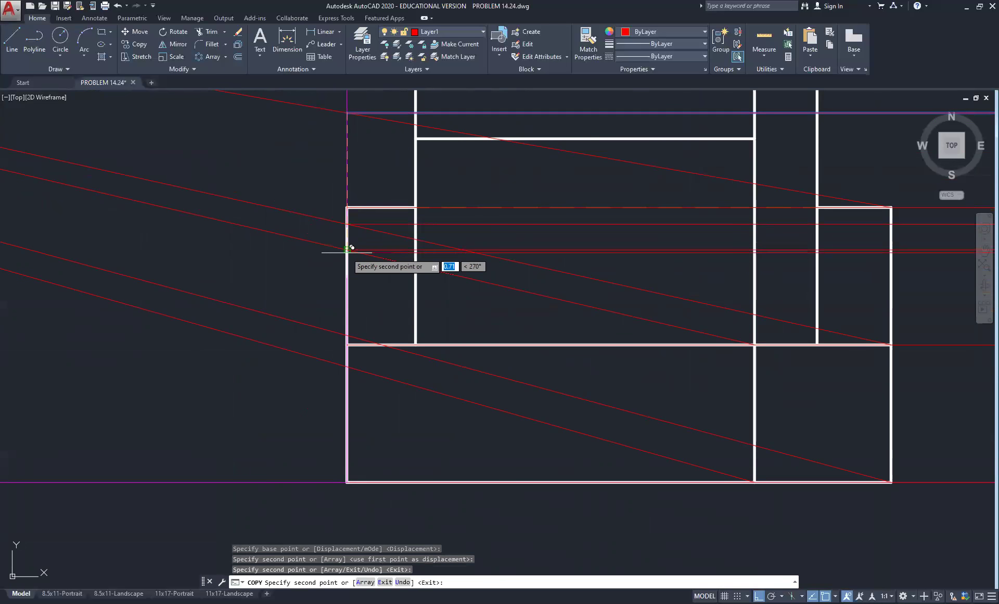
pyautogui.click(352, 330)
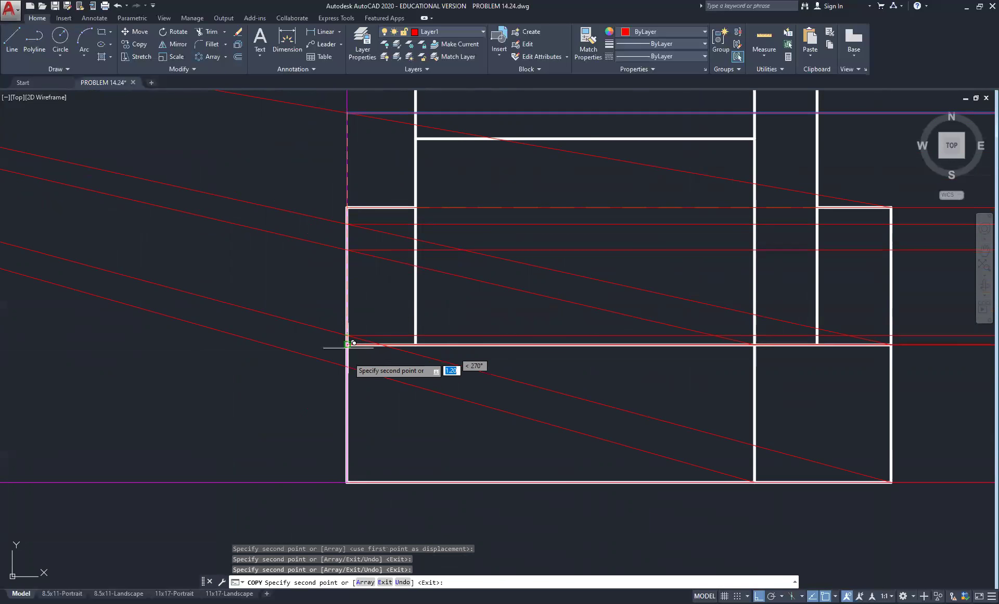
pyautogui.click(352, 361)
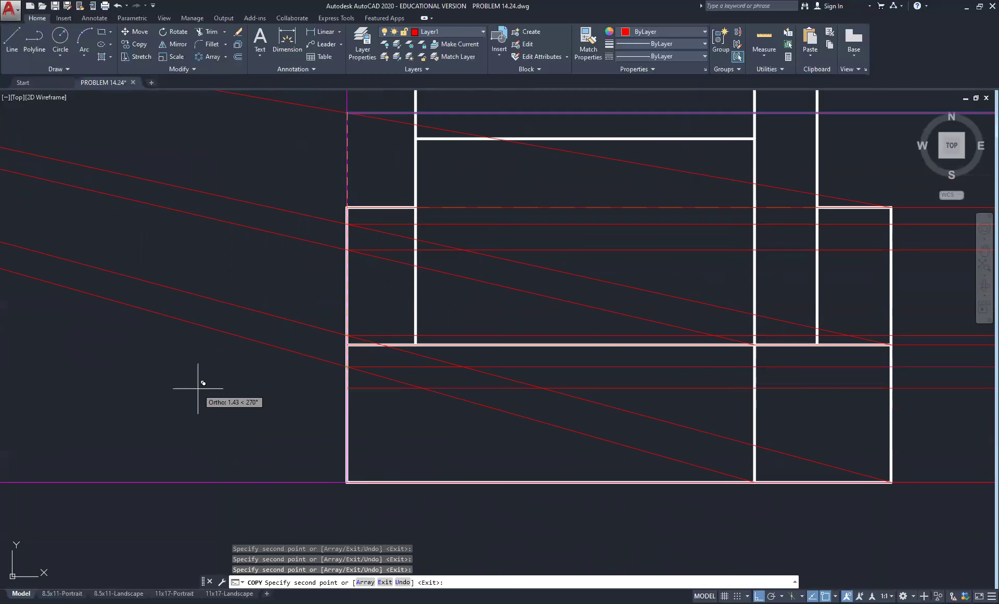
pyautogui.scroll(-2, 201, 384)
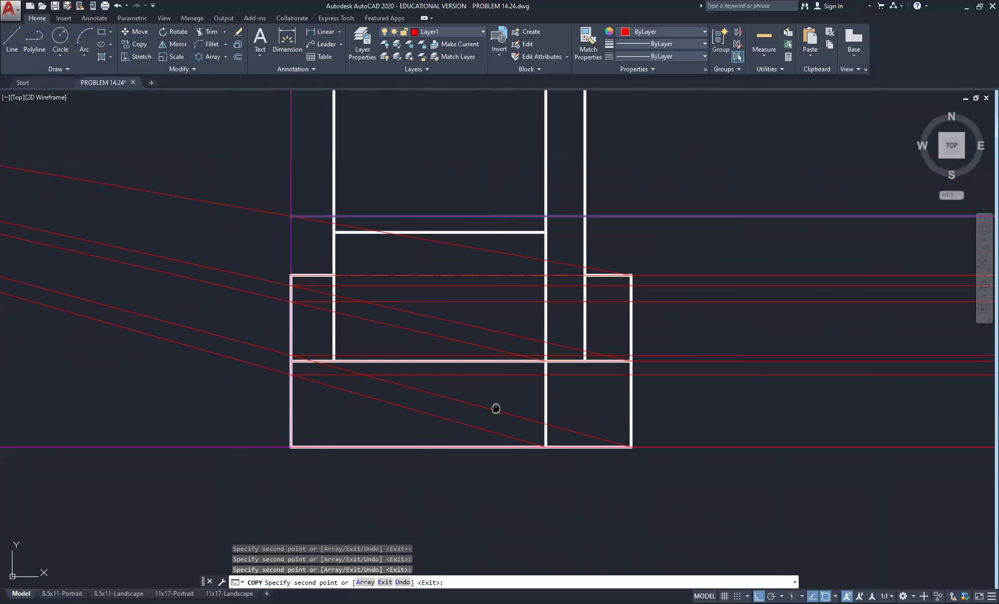
pyautogui.moveTo(496, 408); pyautogui.dragTo(356, 329, button='middle')
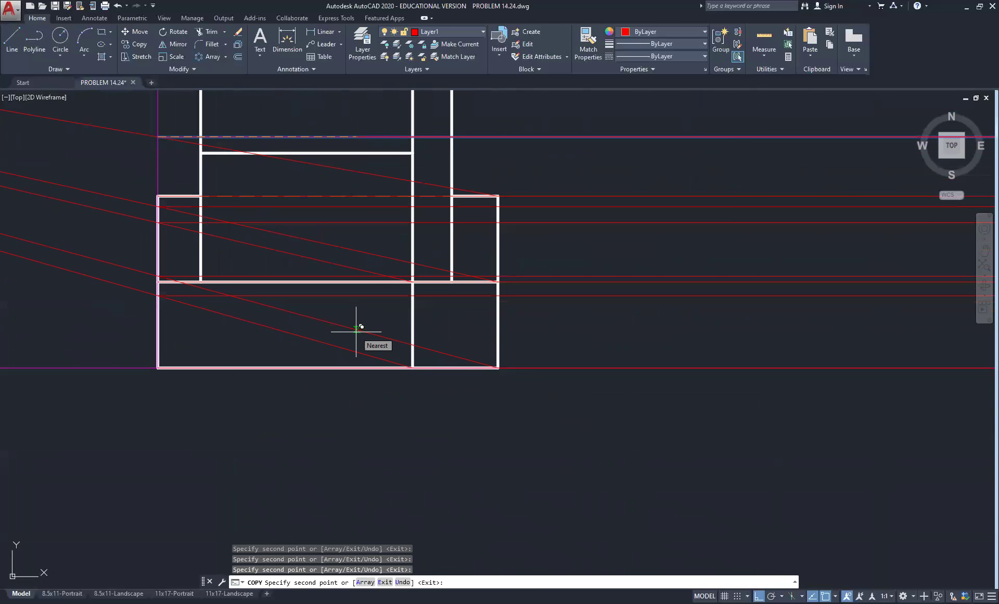
pyautogui.scroll(10, 151, 101)
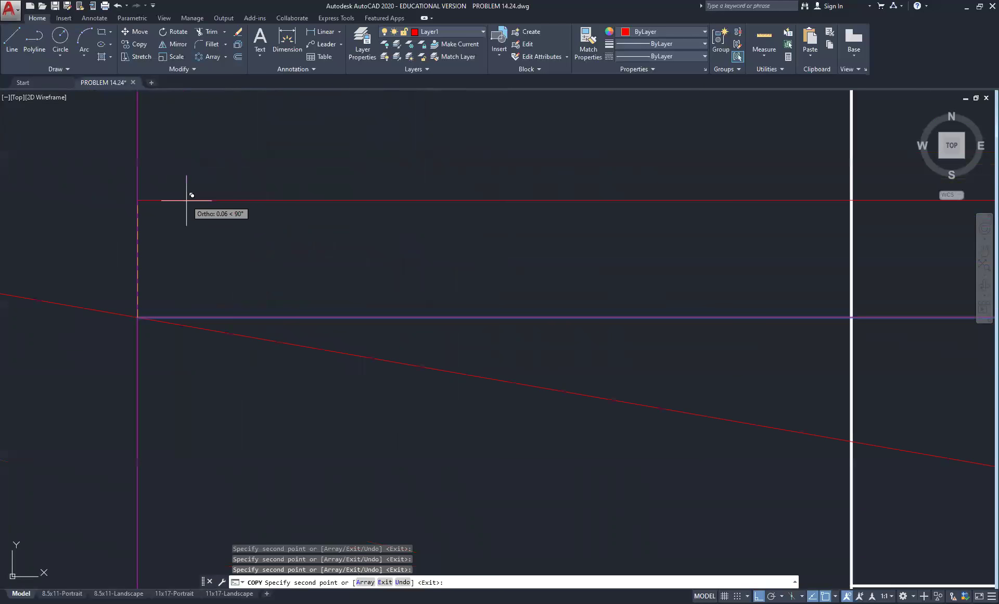
pyautogui.moveTo(108, 247)
pyautogui.mouseDown(button='middle')
pyautogui.moveTo(122, 262)
pyautogui.moveTo(230, 202)
pyautogui.mouseUp(button='middle')
pyautogui.scroll(5, 229, 207)
pyautogui.rightClick(174, 295)
pyautogui.click(194, 302)
# Examine whether the uppermost sight line, its horizontal projection line and the magenta vertical line meet exactly, and check the other sight line crossings
pyautogui.moveTo(86, 189)
pyautogui.mouseDown(button='middle')
pyautogui.moveTo(216, 214)
pyautogui.moveTo(283, 250)
pyautogui.moveTo(465, 297)
pyautogui.mouseUp(button='middle')
pyautogui.scroll(5, 231, 217)
pyautogui.scroll(-8, 231, 216)
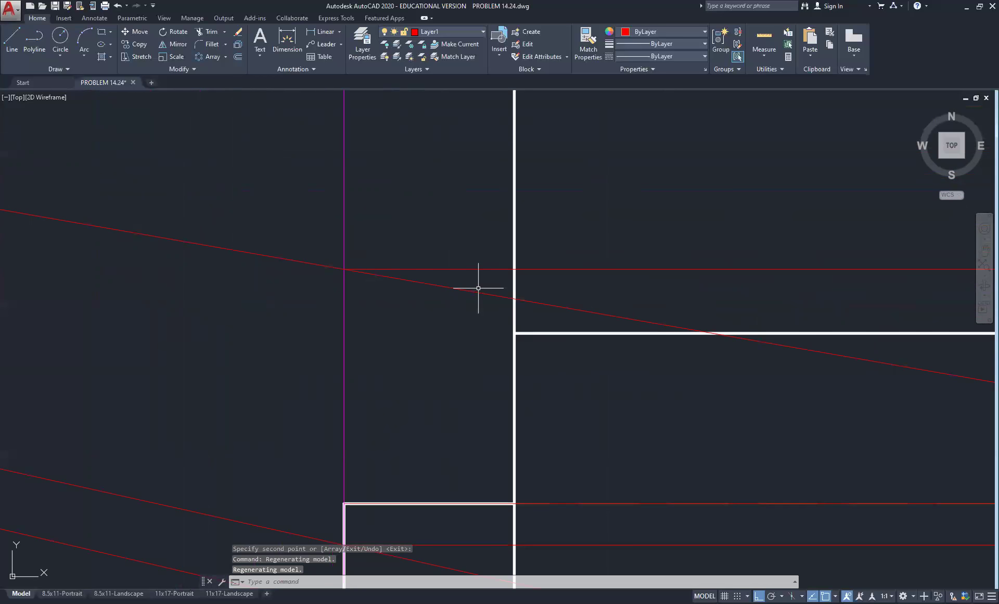
pyautogui.scroll(5, 364, 273)
pyautogui.click(295, 254)
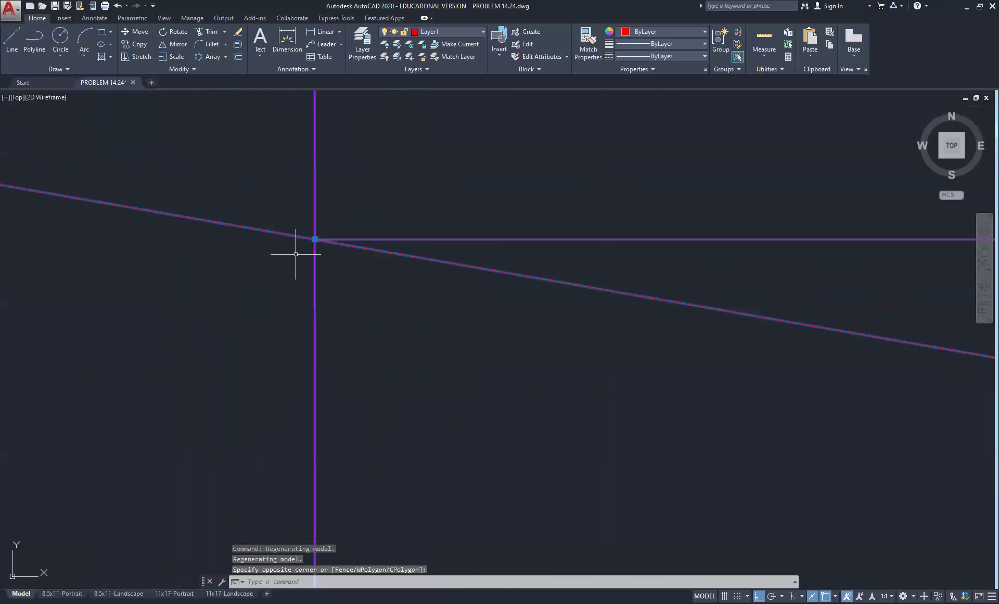
pyautogui.scroll(5, 313, 241)
pyautogui.scroll(5, 188, 192)
pyautogui.scroll(-3, 214, 179)
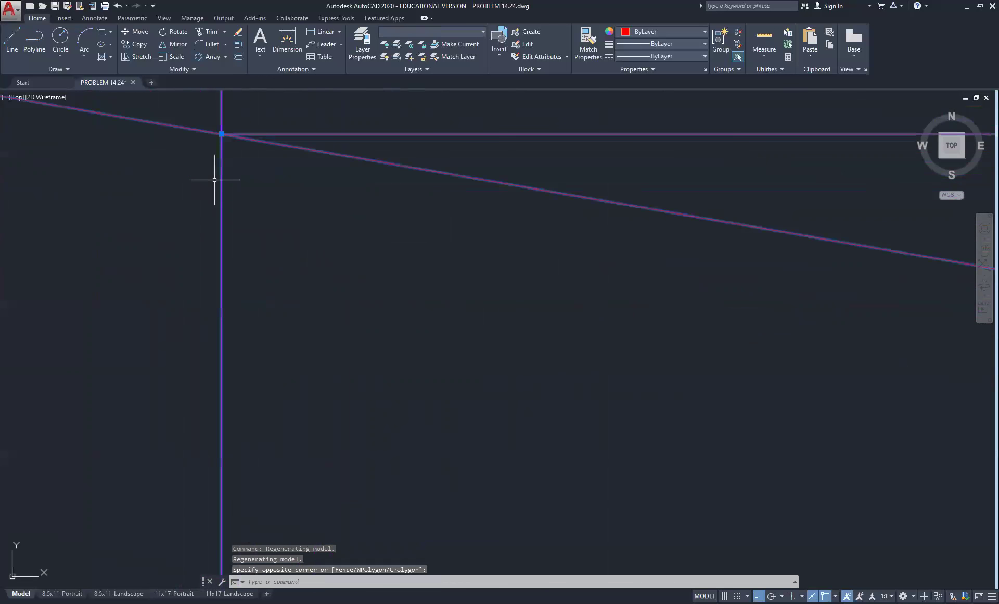
pyautogui.moveTo(220, 177); pyautogui.dragTo(240, 315, button='middle')
pyautogui.scroll(2, 252, 274)
pyautogui.scroll(-3, 252, 274)
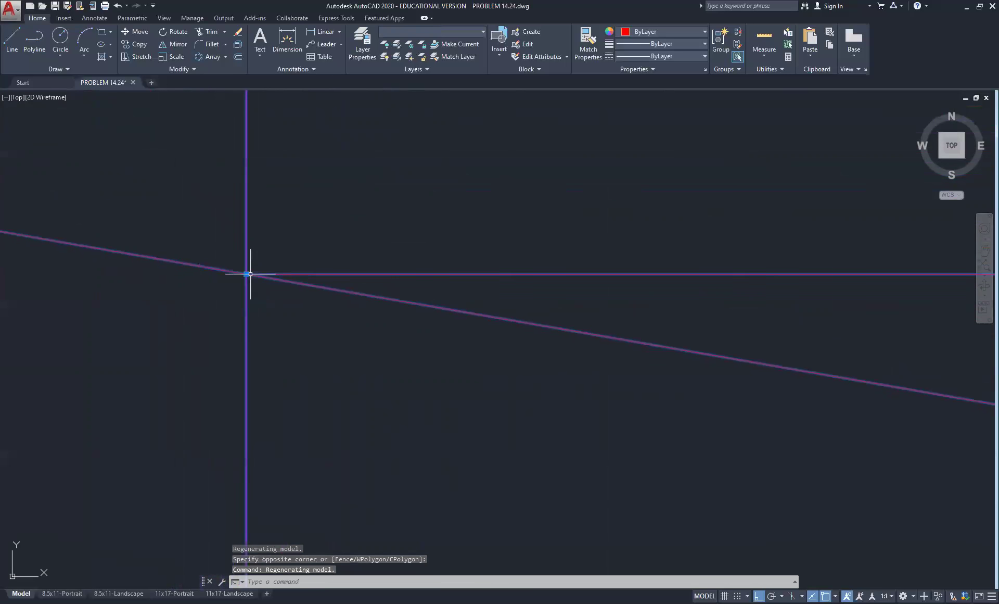
pyautogui.scroll(-2, 399, 298)
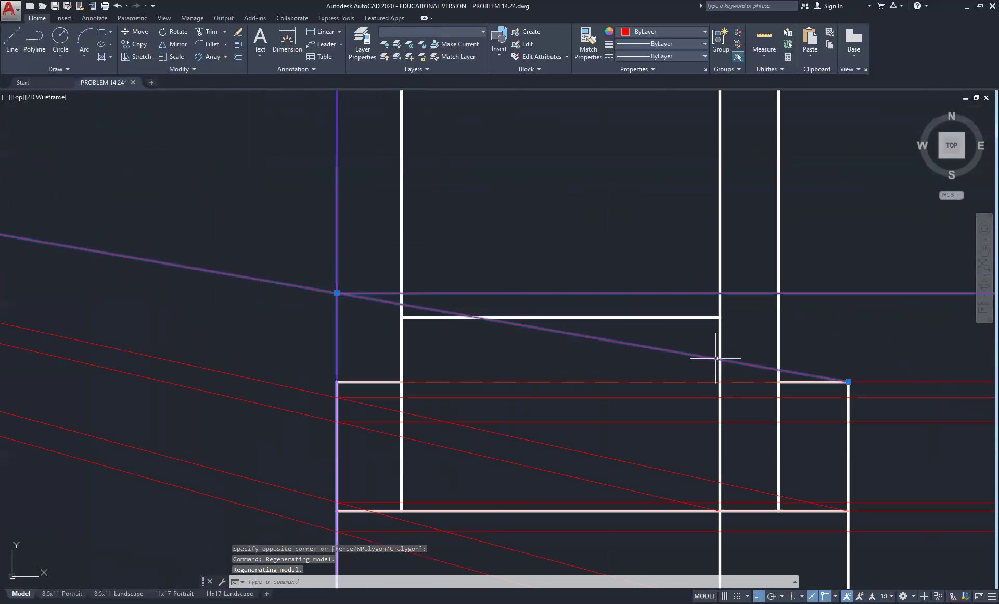
pyautogui.press('Escape')
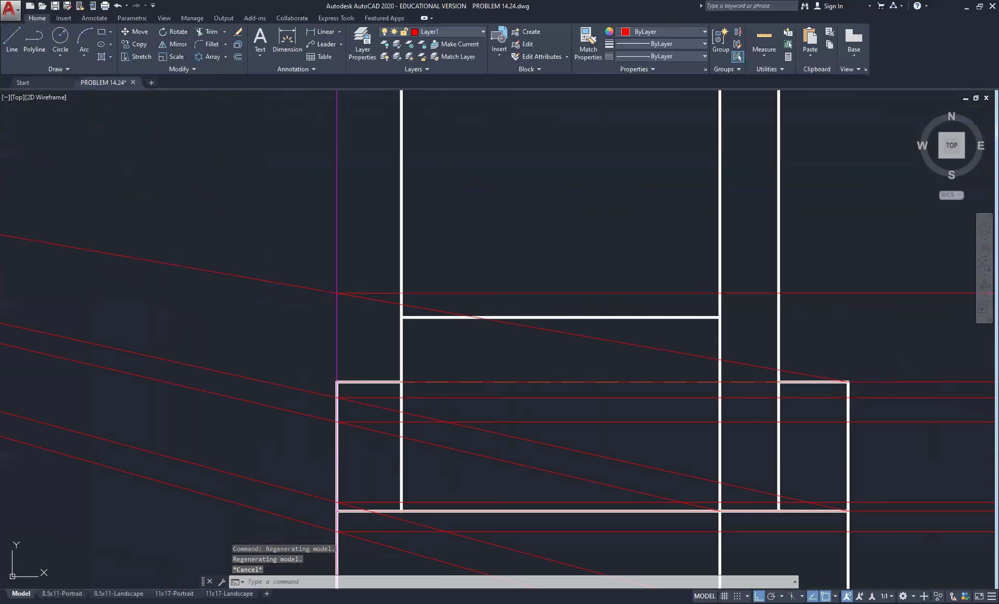
pyautogui.scroll(-4, 671, 360)
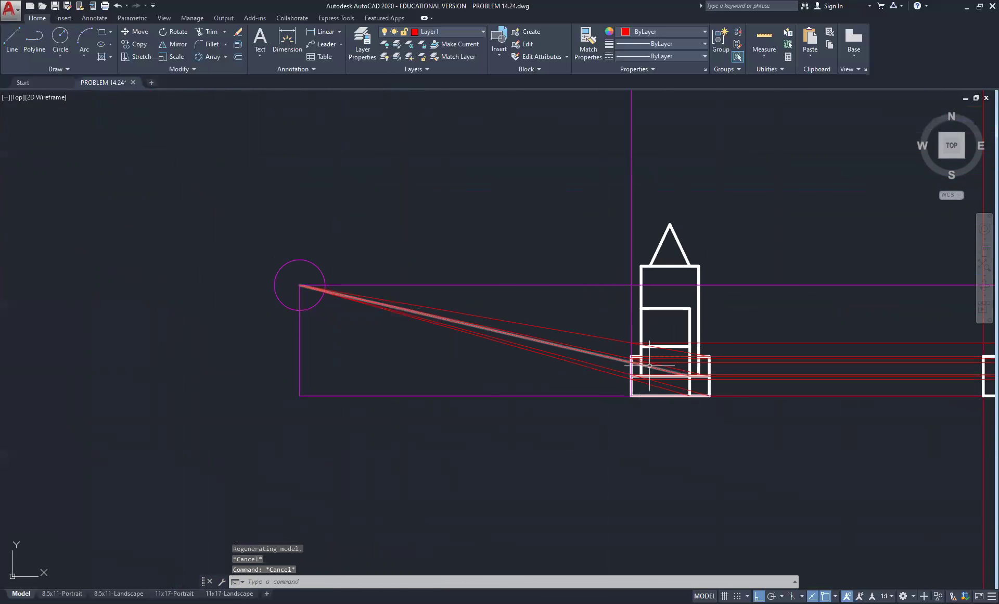
pyautogui.scroll(5, 588, 297)
pyautogui.scroll(5, 434, 245)
pyautogui.scroll(-6, 459, 281)
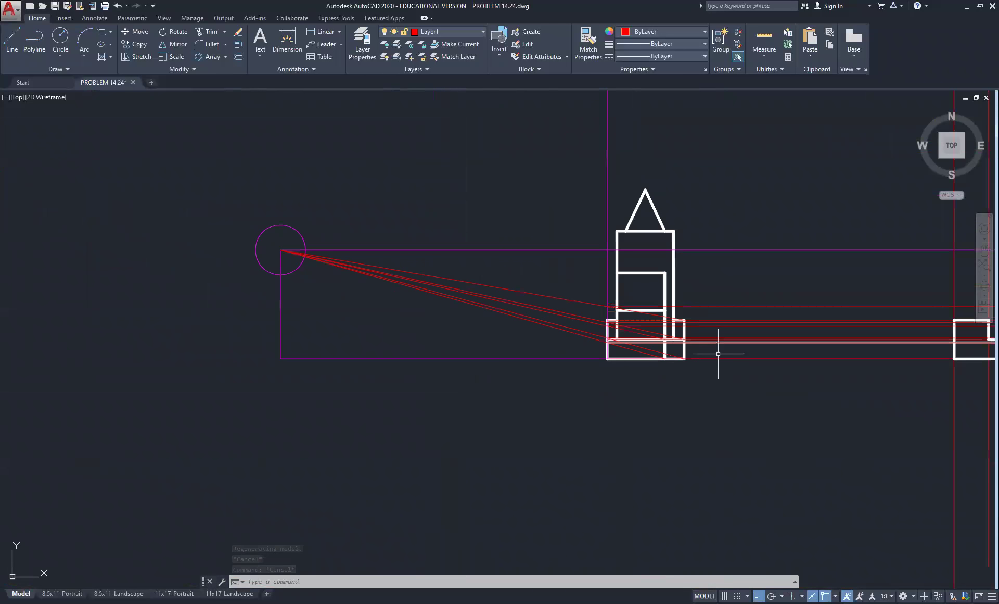
# Erase the vertical projection lines dropped from the top view's two lower corners and the lower ends of its two inner vertical base edges
pyautogui.moveTo(718, 354); pyautogui.dragTo(183, 239, button='middle')
pyautogui.moveTo(585, 197); pyautogui.dragTo(554, 307, button='middle')
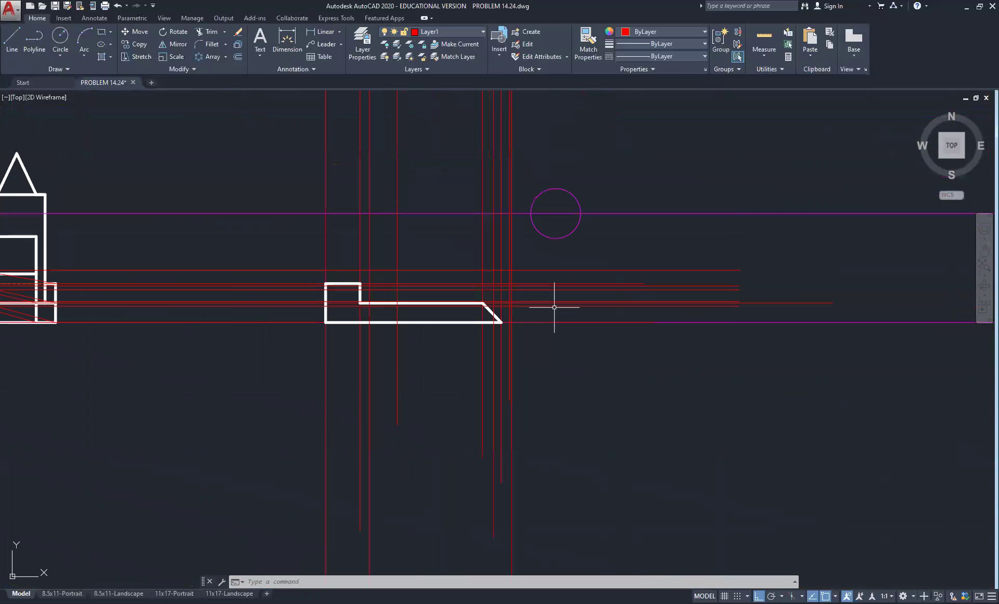
pyautogui.moveTo(423, 176); pyautogui.dragTo(444, 339, button='middle')
pyautogui.moveTo(439, 178); pyautogui.dragTo(459, 365, button='middle')
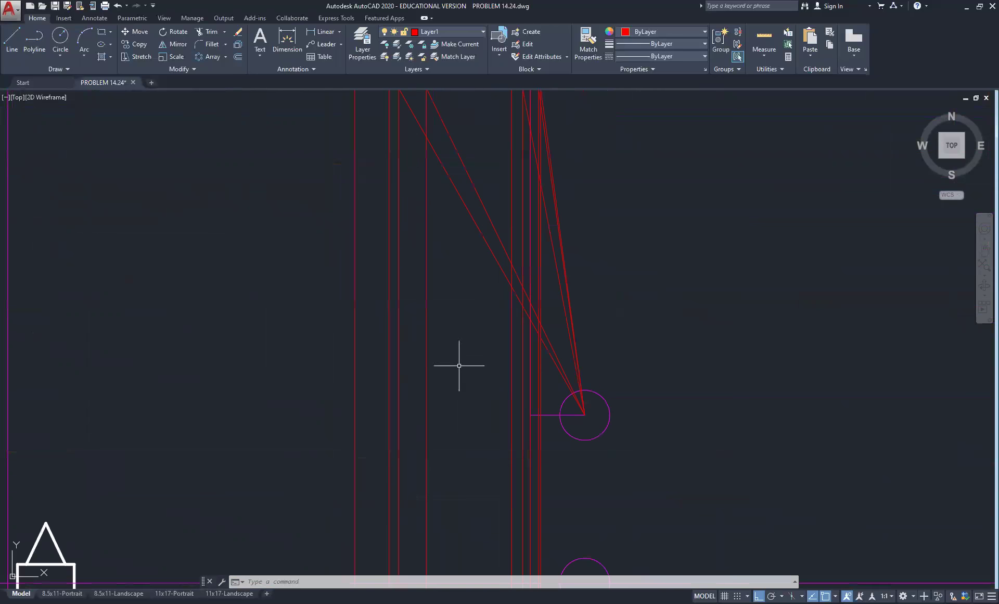
pyautogui.moveTo(416, 160); pyautogui.dragTo(415, 311, button='middle')
pyautogui.scroll(5, 369, 269)
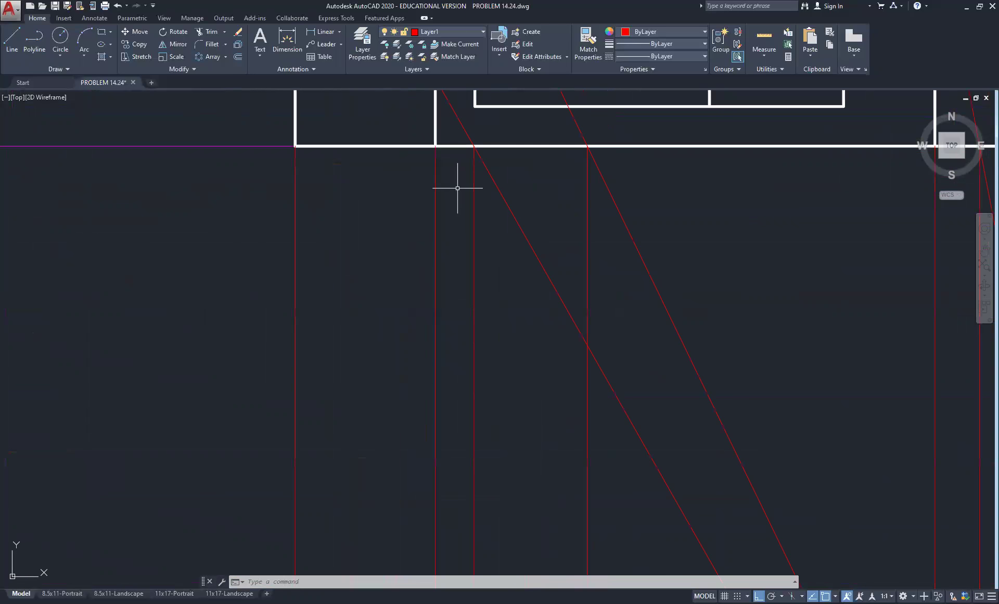
pyautogui.click(256, 206)
pyautogui.scroll(-4, 348, 237)
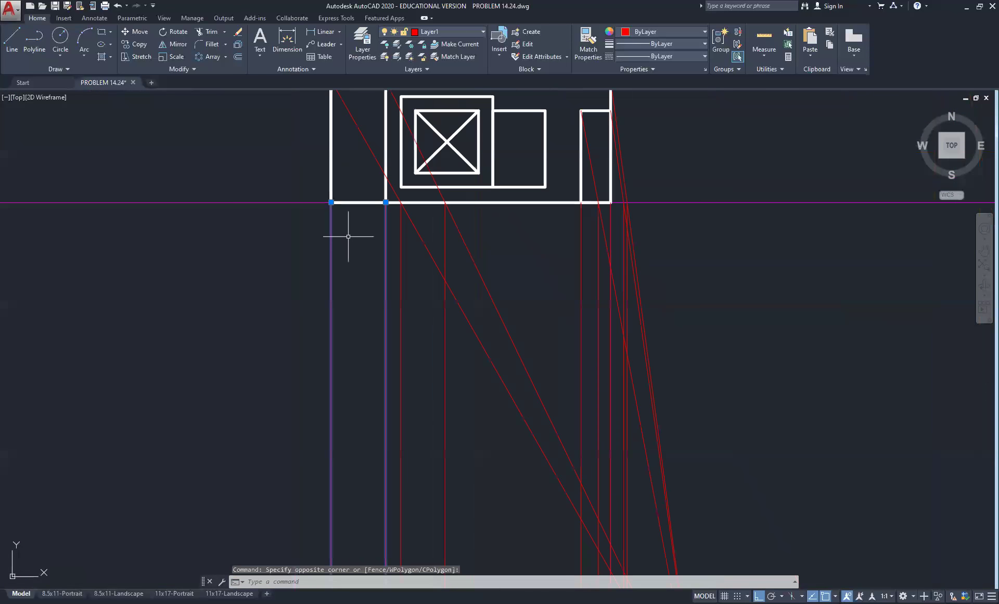
pyautogui.scroll(6, 587, 233)
pyautogui.click(531, 195)
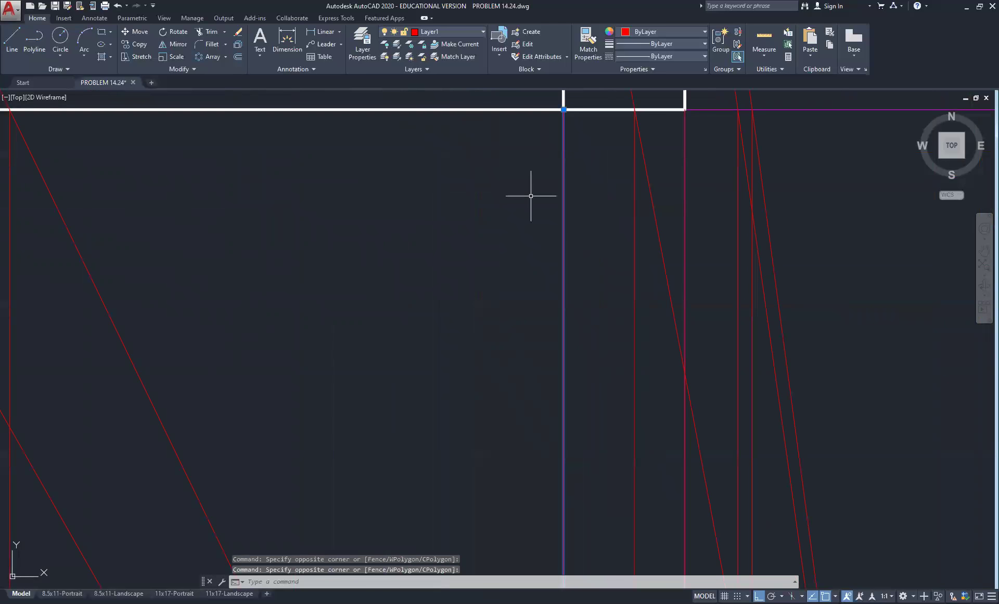
pyautogui.click(704, 148)
pyautogui.click(672, 153)
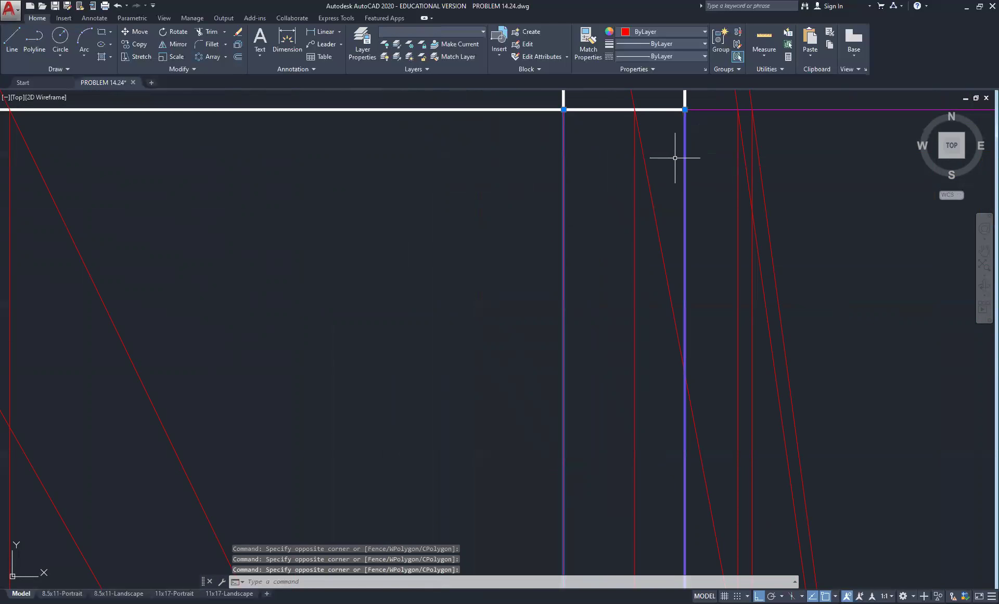
pyautogui.press('Delete')
pyautogui.scroll(-6, 675, 157)
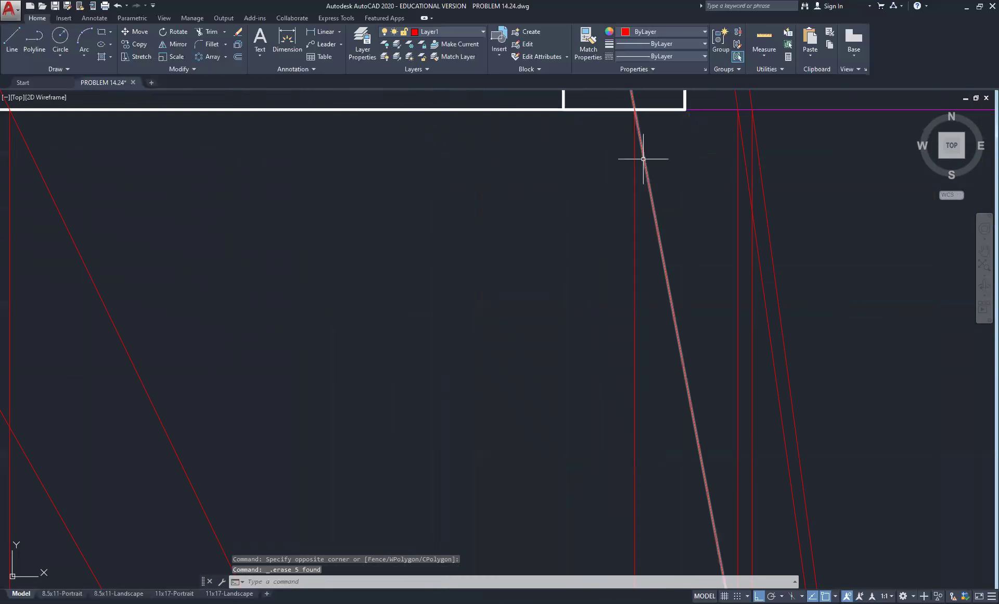
pyautogui.scroll(8, 594, 319)
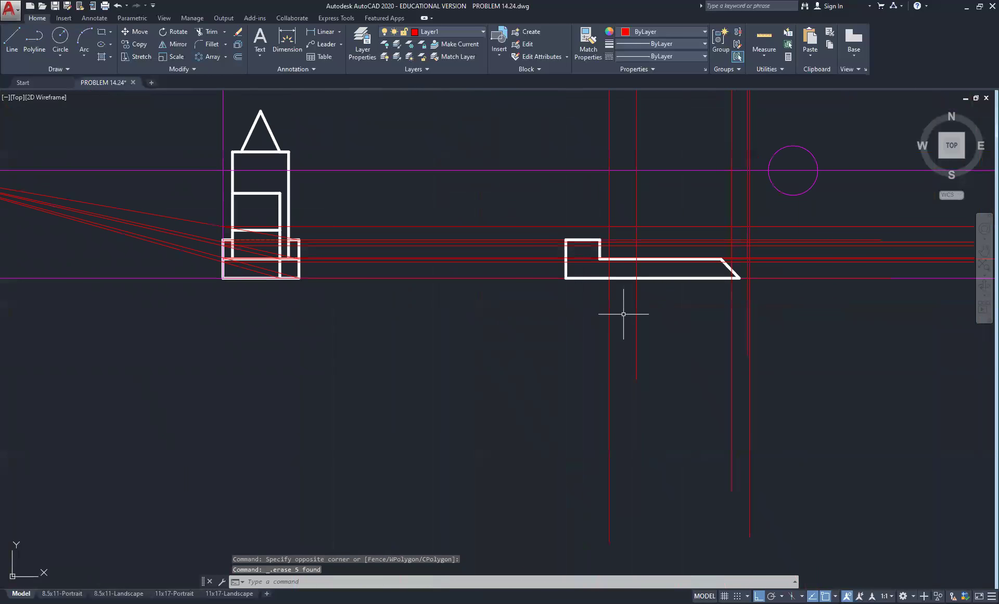
pyautogui.moveTo(728, 294); pyautogui.dragTo(888, 295, button='middle')
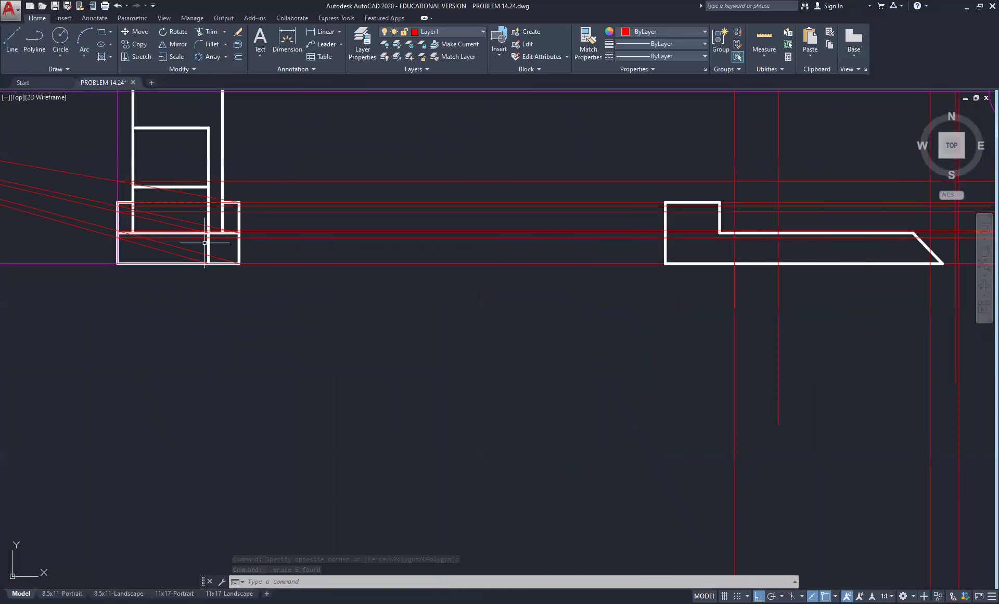
# Erase the two horizontal projection lines running from the side view at the heights of its base step and its raised block top
pyautogui.scroll(4, 397, 267)
pyautogui.scroll(3, 397, 267)
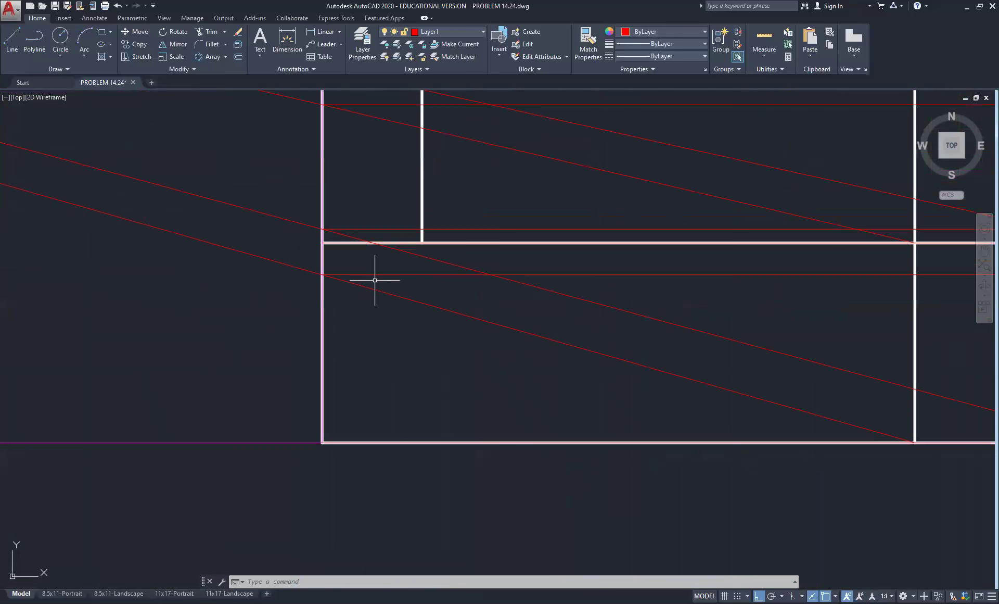
pyautogui.scroll(-3, 376, 280)
pyautogui.scroll(4, 702, 275)
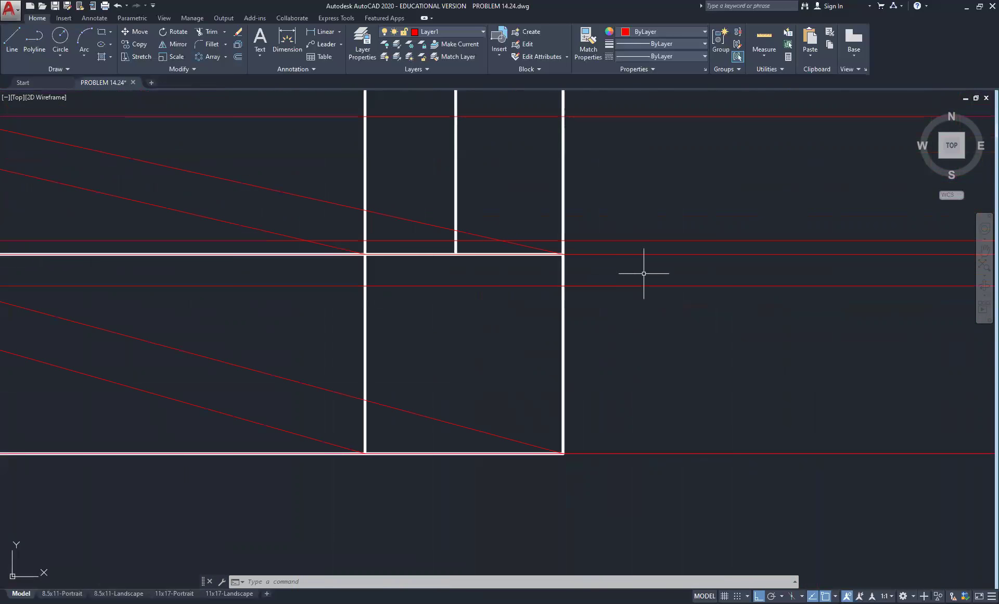
pyautogui.click(598, 253)
pyautogui.scroll(-3, 612, 253)
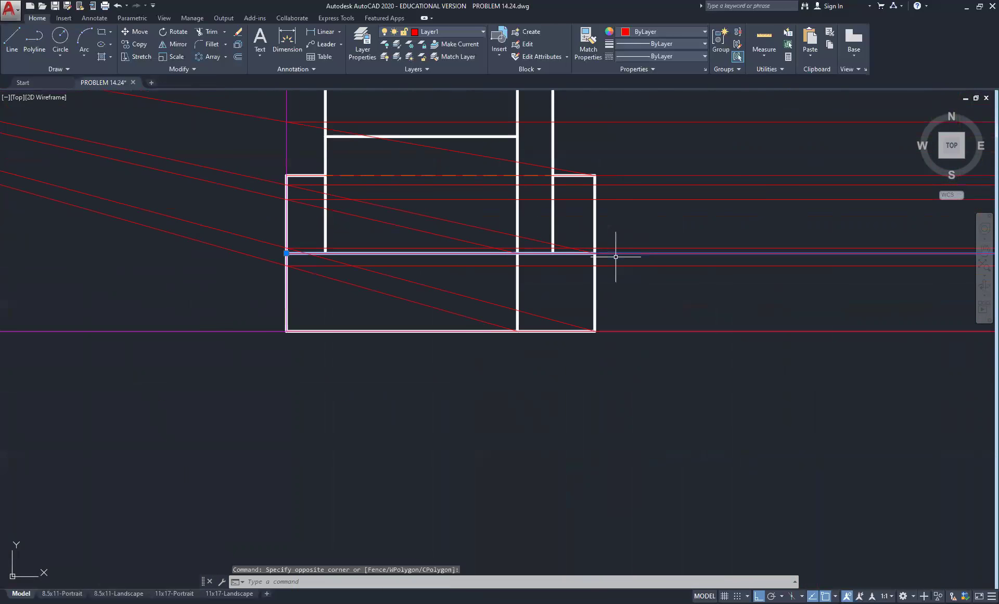
pyautogui.scroll(2, 622, 182)
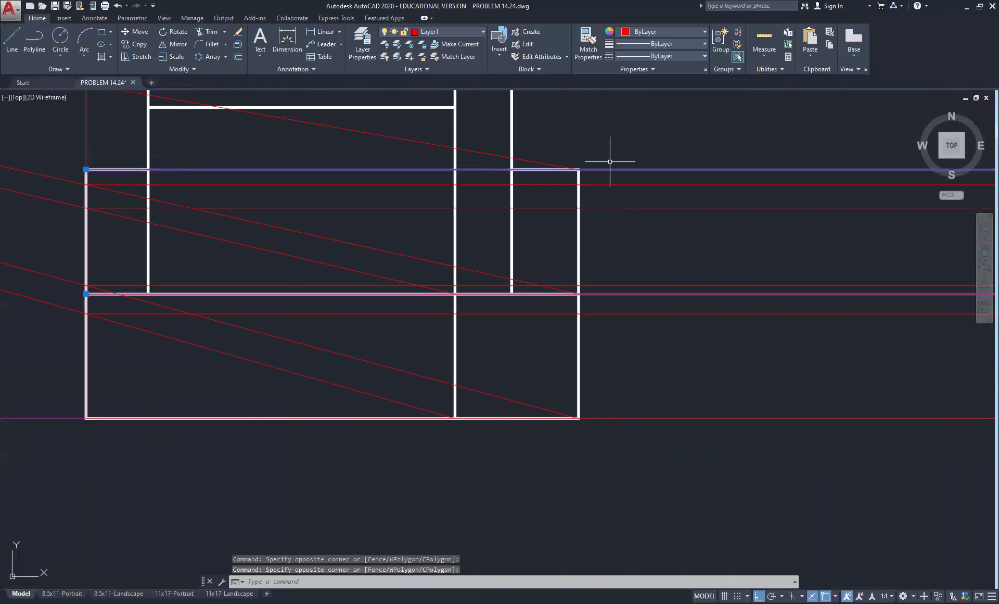
pyautogui.scroll(-6, 636, 204)
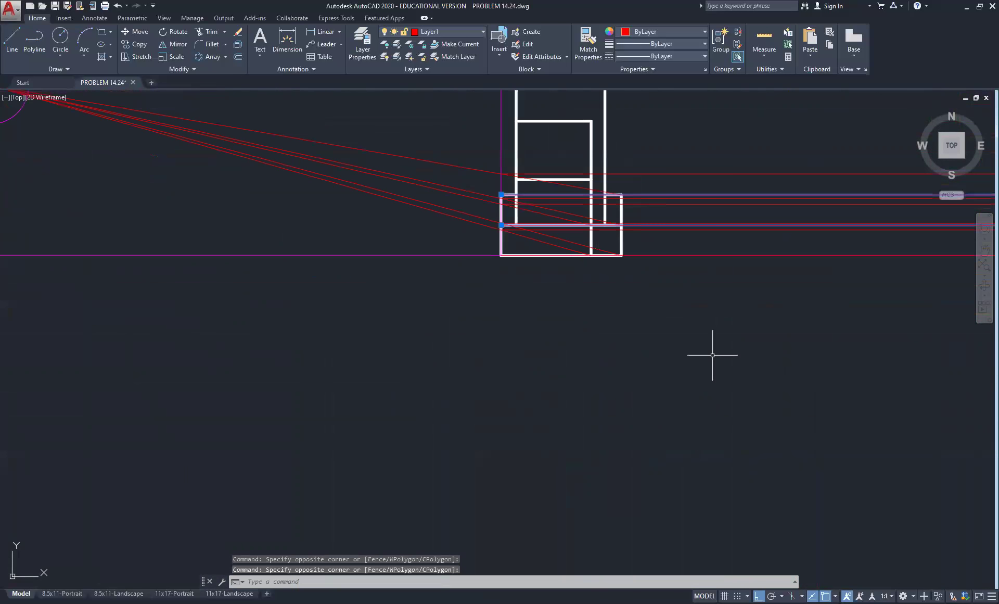
pyautogui.press('Delete')
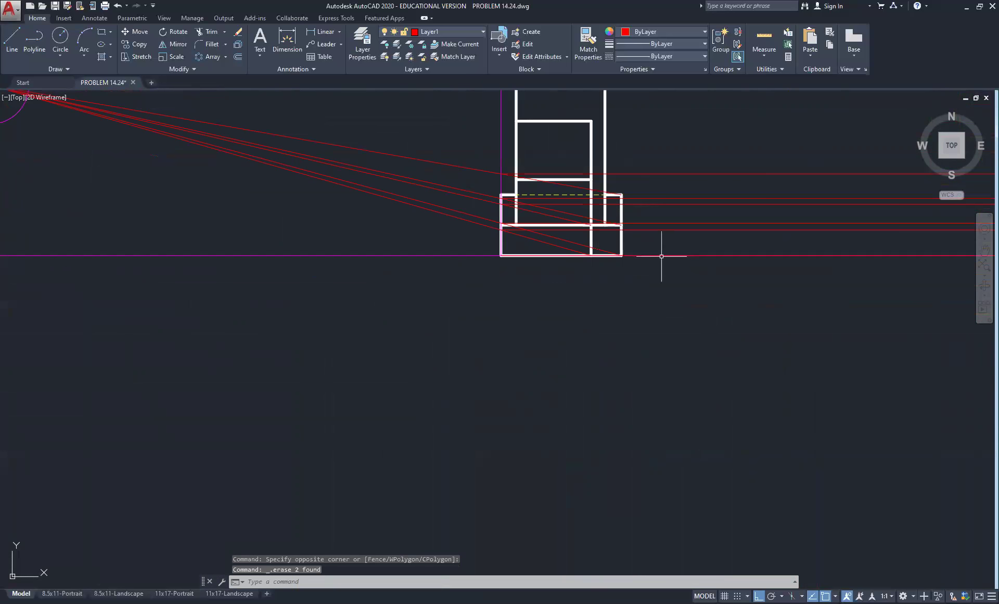
# Examine the projection line crossings around the front view's base and compare them with the corners numbered in the coloured reference top view
pyautogui.scroll(-3, 780, 330)
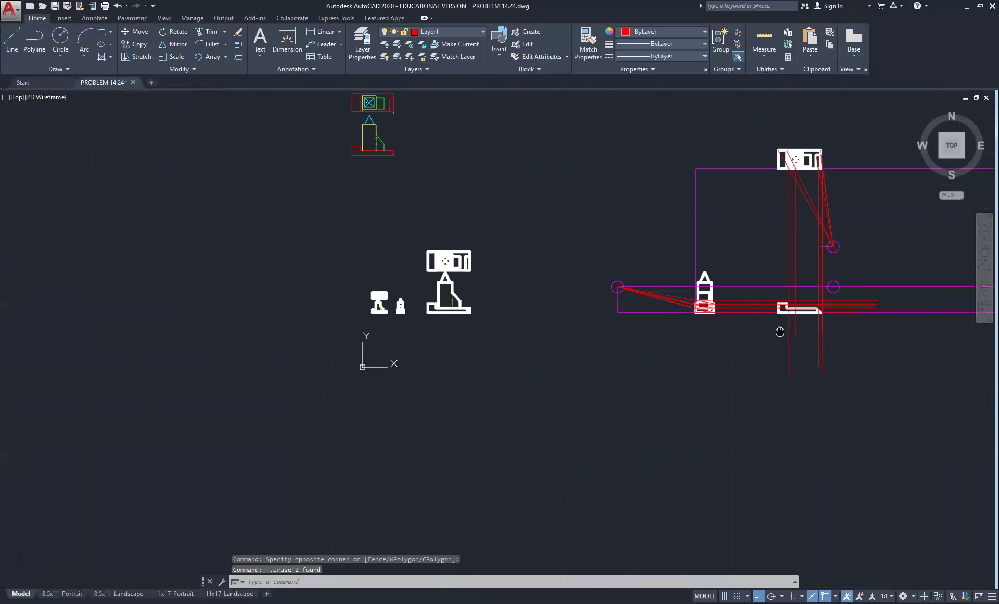
pyautogui.moveTo(780, 330); pyautogui.dragTo(579, 300, button='middle')
pyautogui.scroll(6, 645, 284)
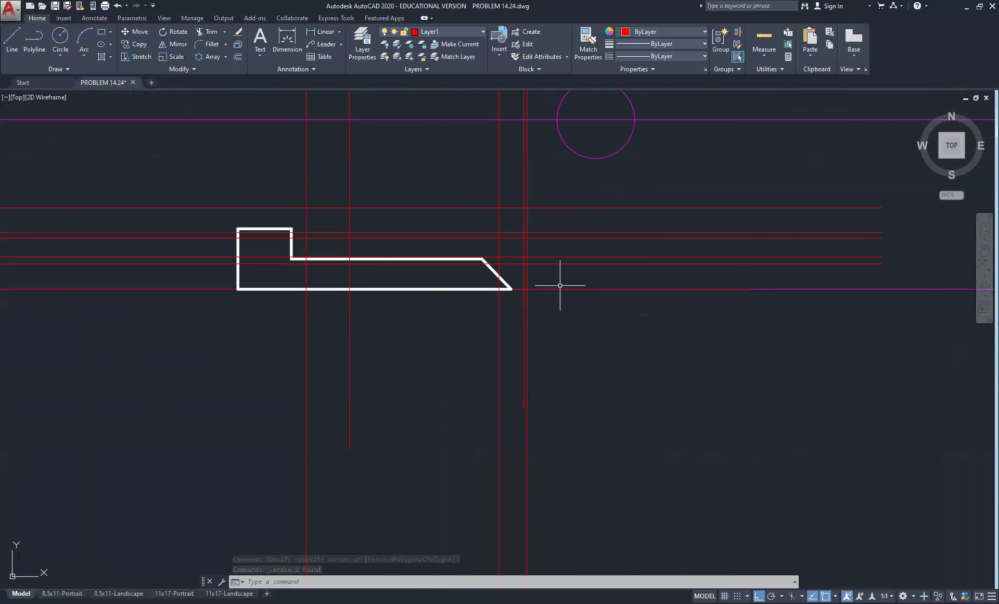
pyautogui.scroll(2, 469, 269)
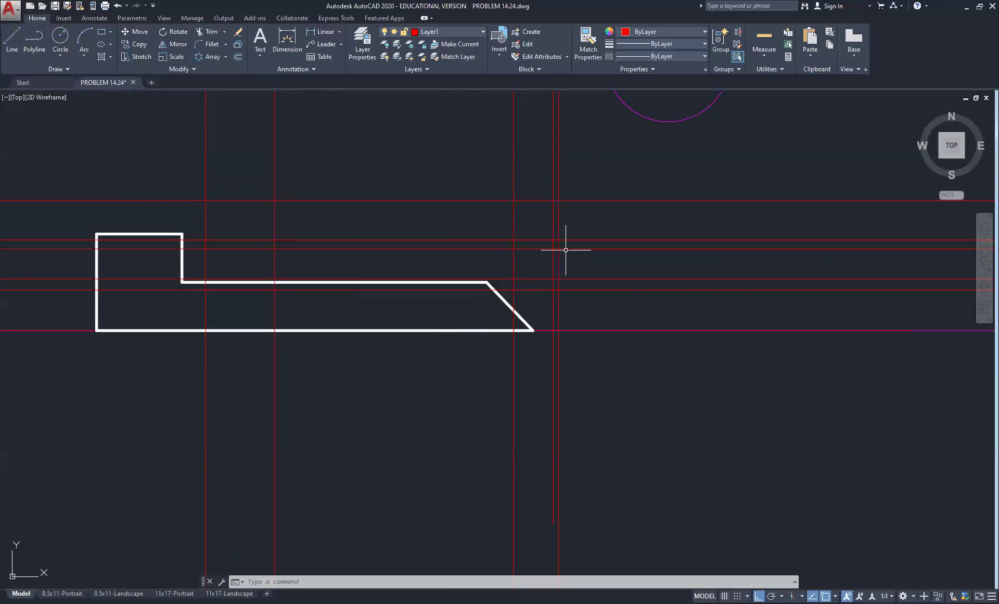
pyautogui.scroll(-6, 565, 260)
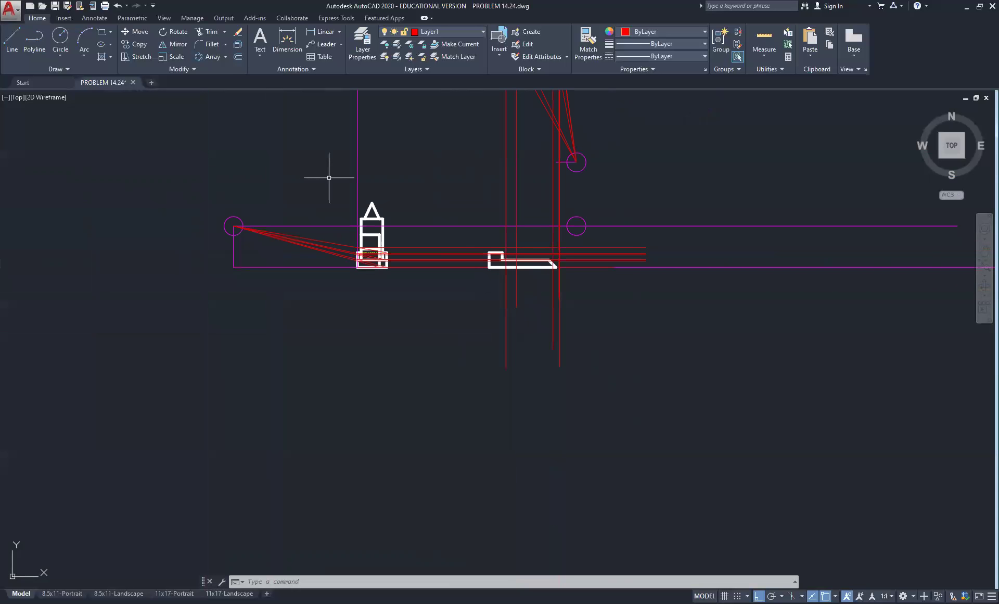
pyautogui.moveTo(329, 177); pyautogui.dragTo(629, 478, button='middle')
pyautogui.scroll(10, 174, 250)
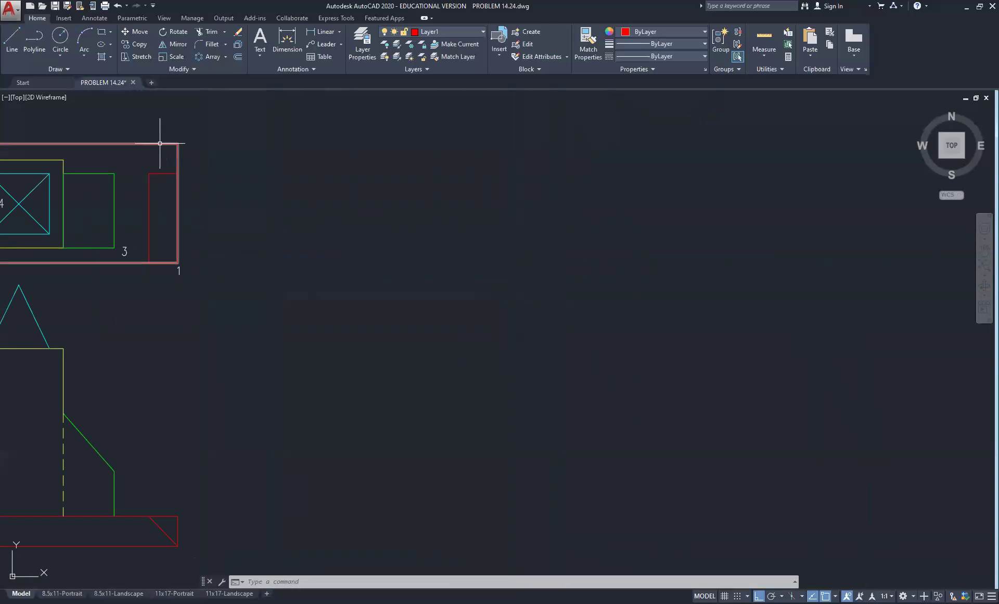
pyautogui.scroll(-5, 205, 223)
pyautogui.scroll(8, 673, 410)
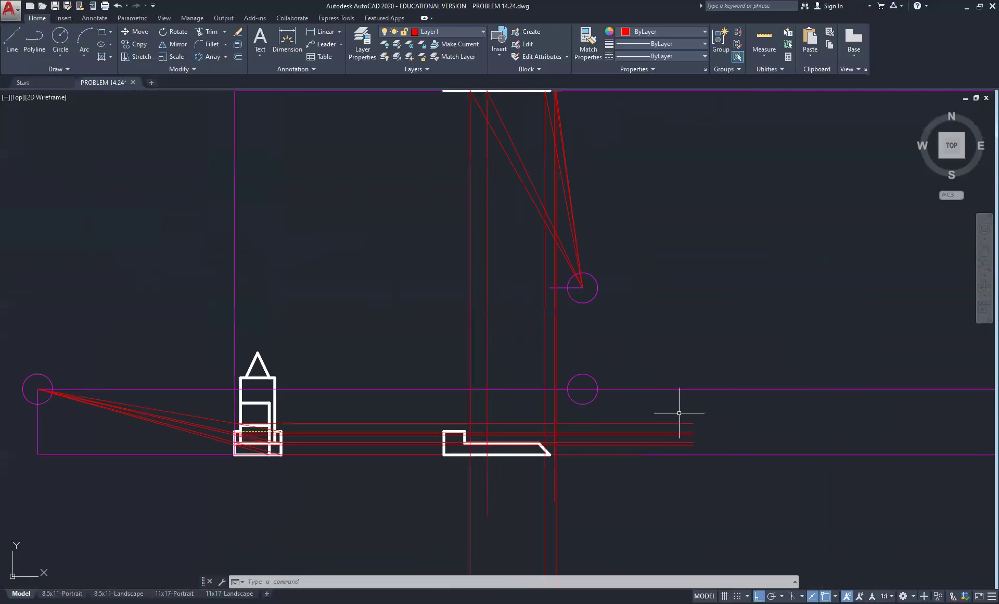
pyautogui.moveTo(554, 455); pyautogui.dragTo(486, 254, button='middle')
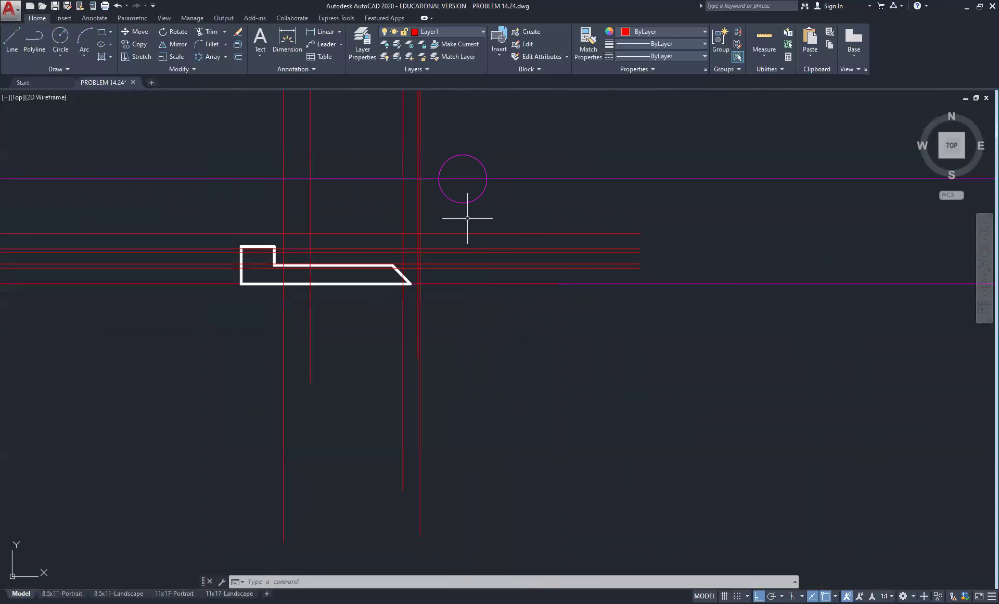
# On the Construction layer, draw a line from the lower end of the front view's sloped edge to the centre of the magenta circle on the horizon
pyautogui.click(473, 32)
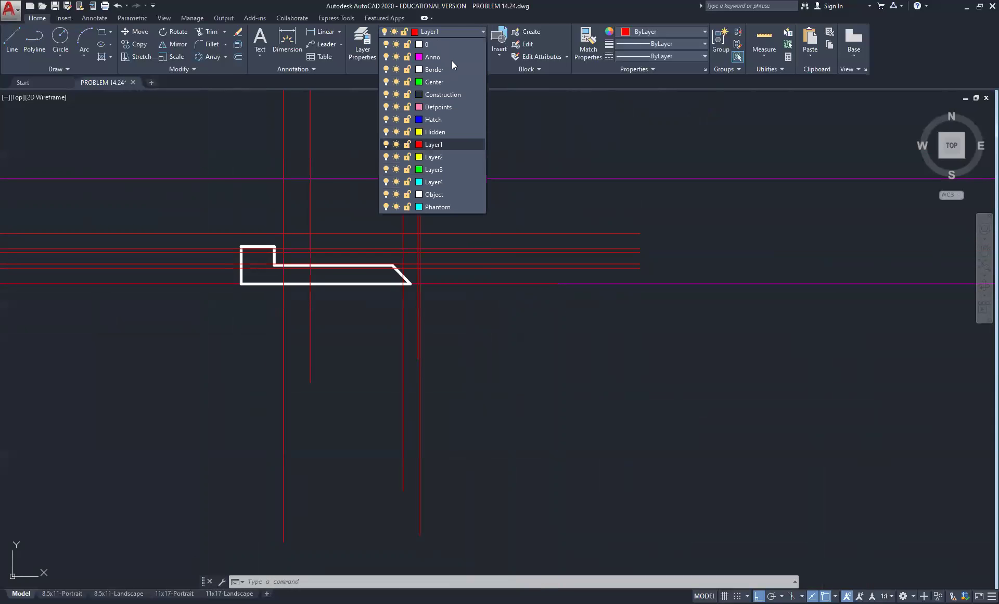
pyautogui.click(448, 95)
pyautogui.click(12, 40)
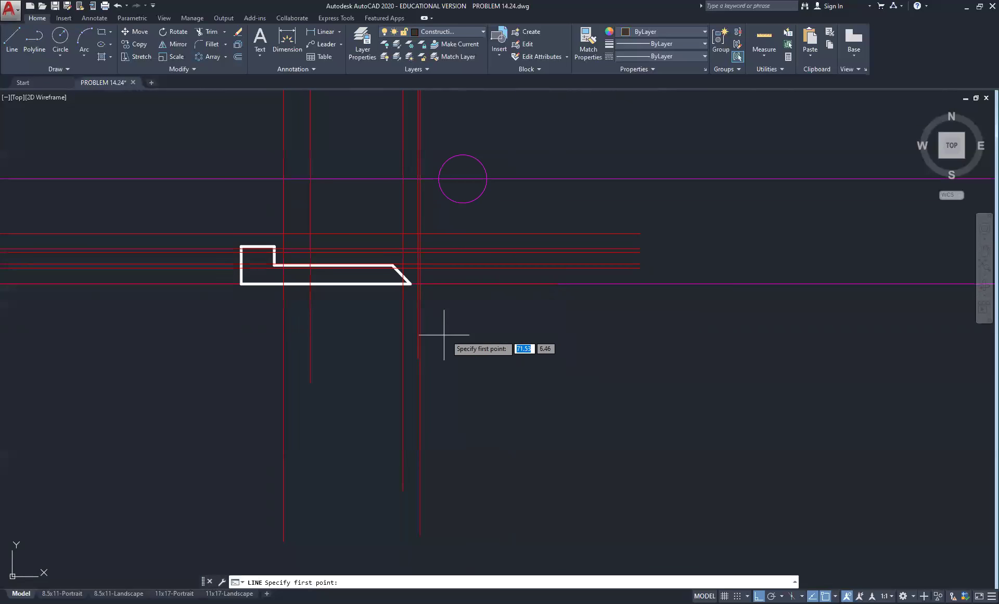
pyautogui.scroll(4, 427, 307)
pyautogui.click(384, 253)
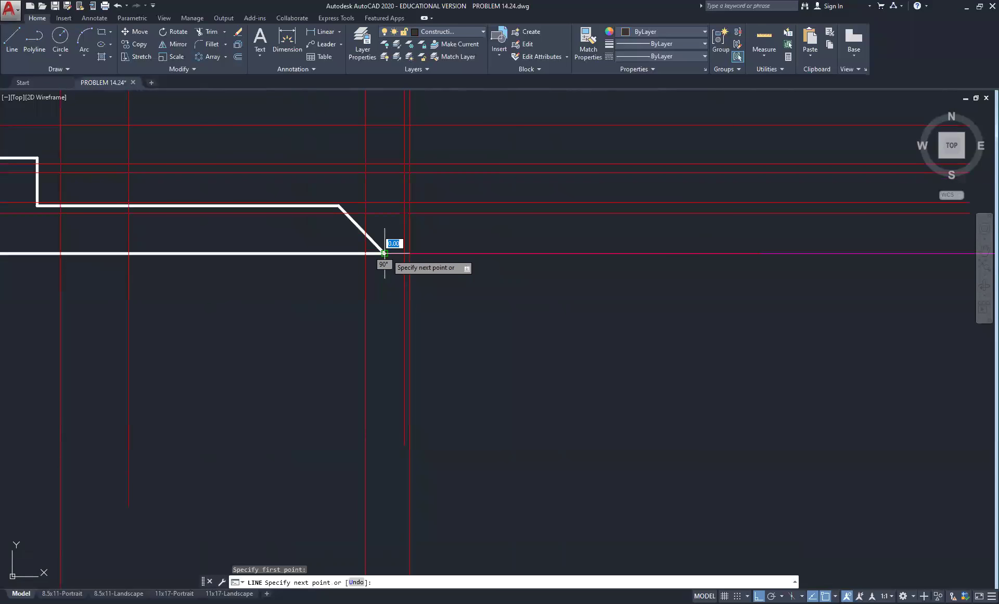
pyautogui.scroll(-4, 384, 252)
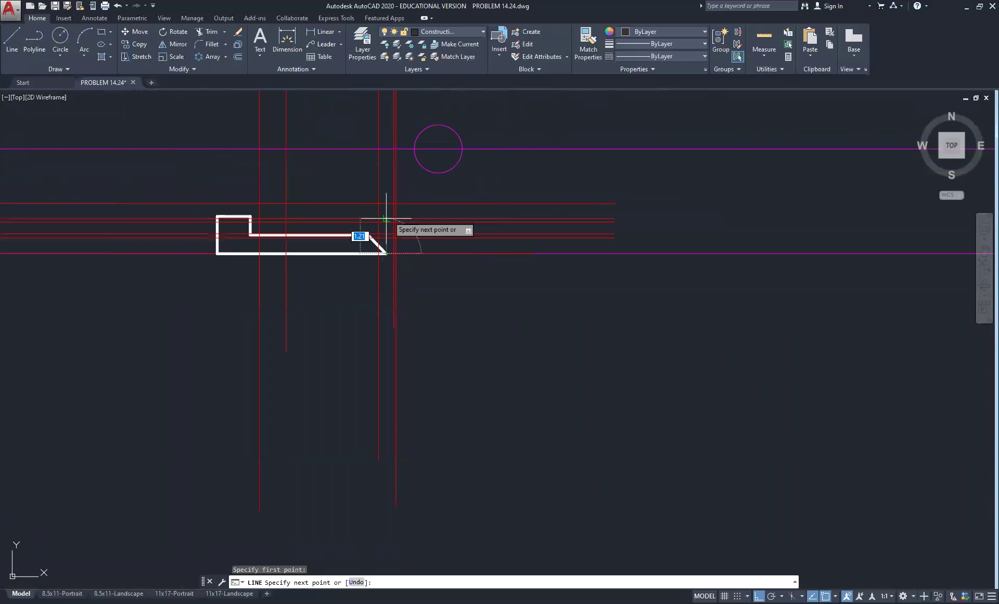
pyautogui.click(438, 149)
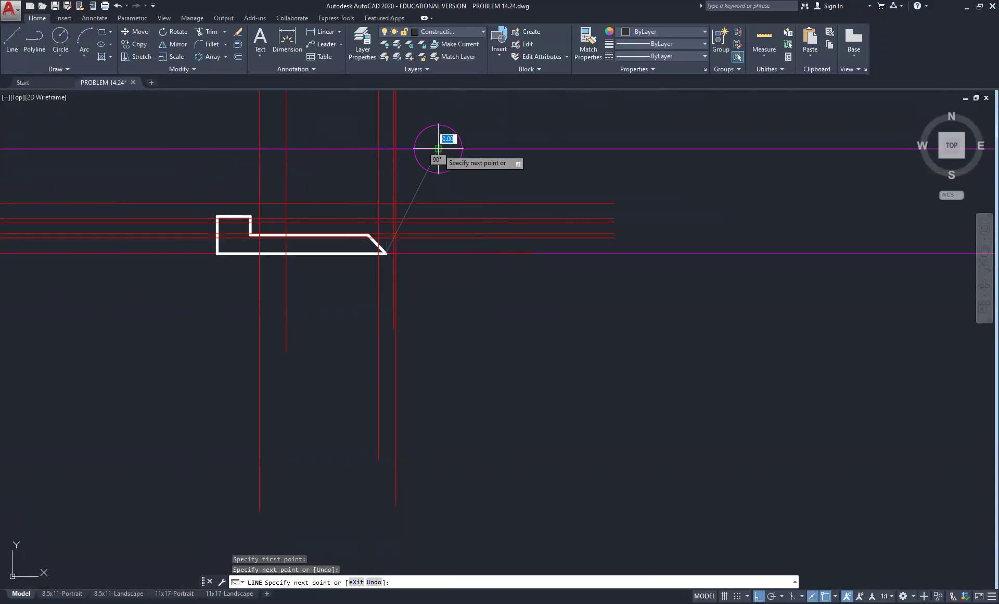
# Continue the construction line from the horizon circle's centre to the upper end of the front view's sloped edge and finish it
pyautogui.scroll(4, 393, 231)
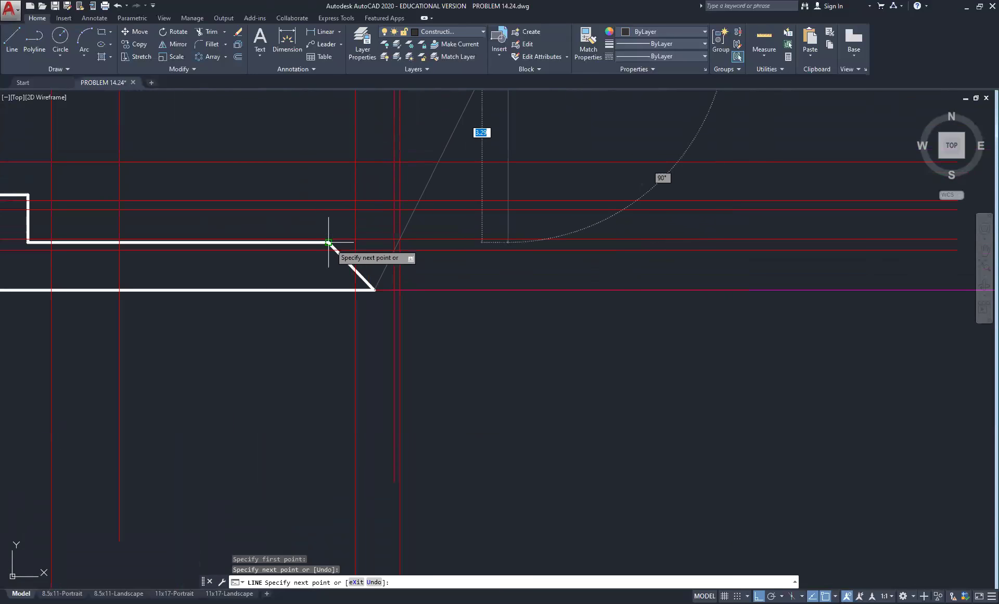
pyautogui.click(329, 242)
pyautogui.scroll(-6, 521, 263)
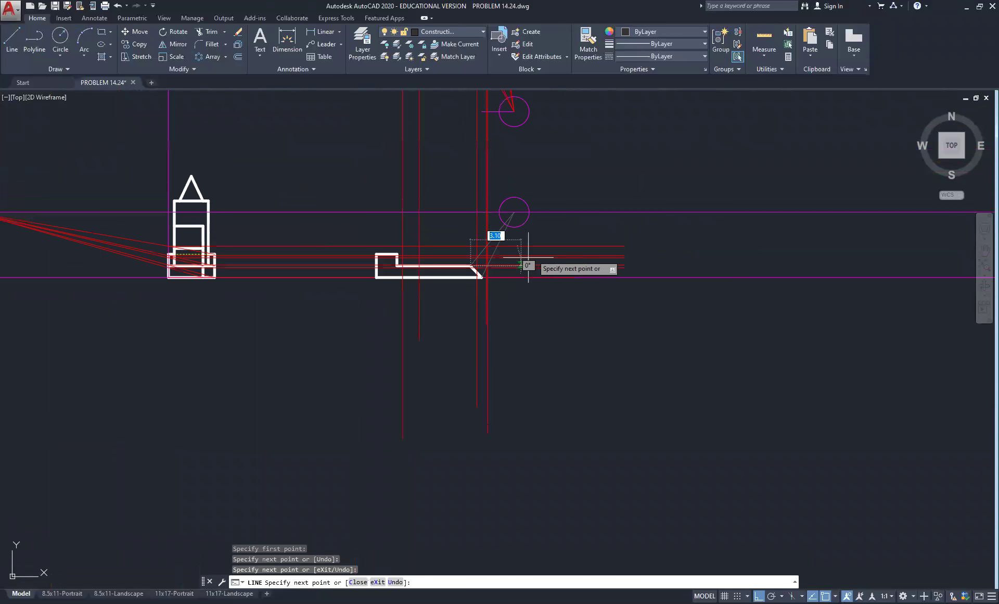
pyautogui.rightClick(592, 187)
pyautogui.click(609, 194)
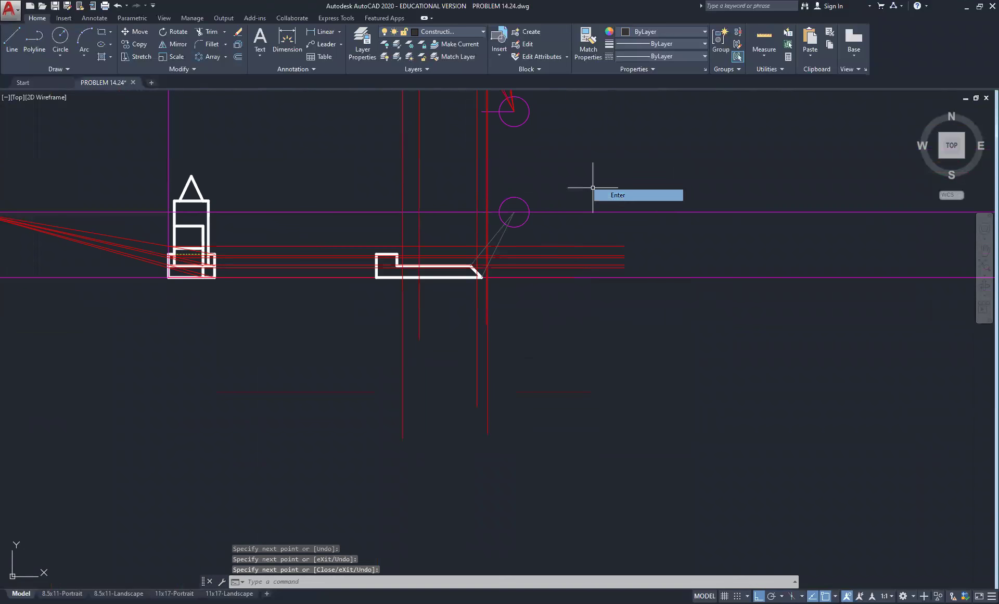
# Draw a construction line from the upper left corner of the front view's raised block to the centre of the horizon circle
pyautogui.scroll(6, 484, 292)
pyautogui.scroll(-4, 477, 291)
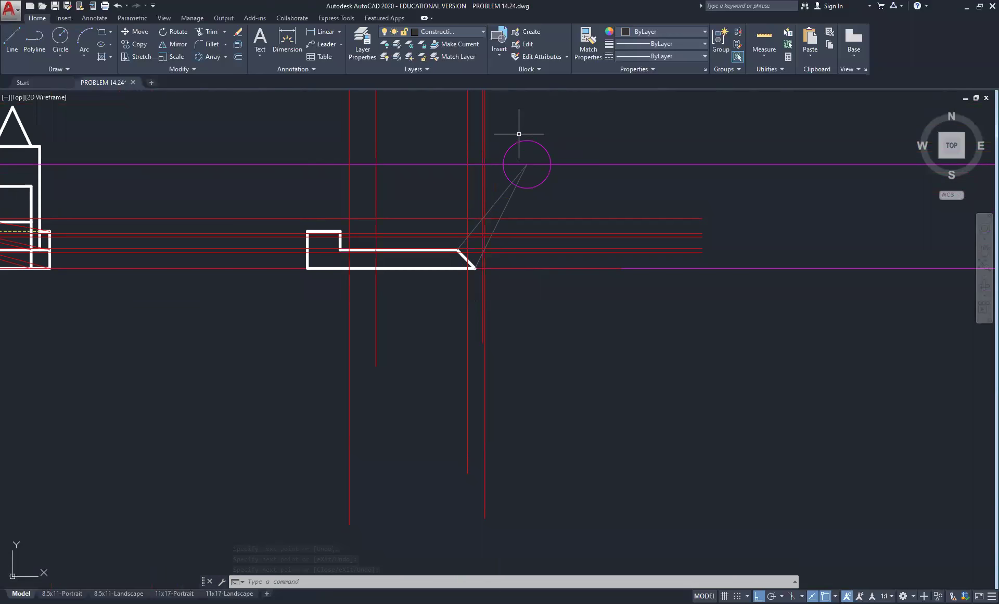
pyautogui.rightClick(282, 131)
pyautogui.click(318, 138)
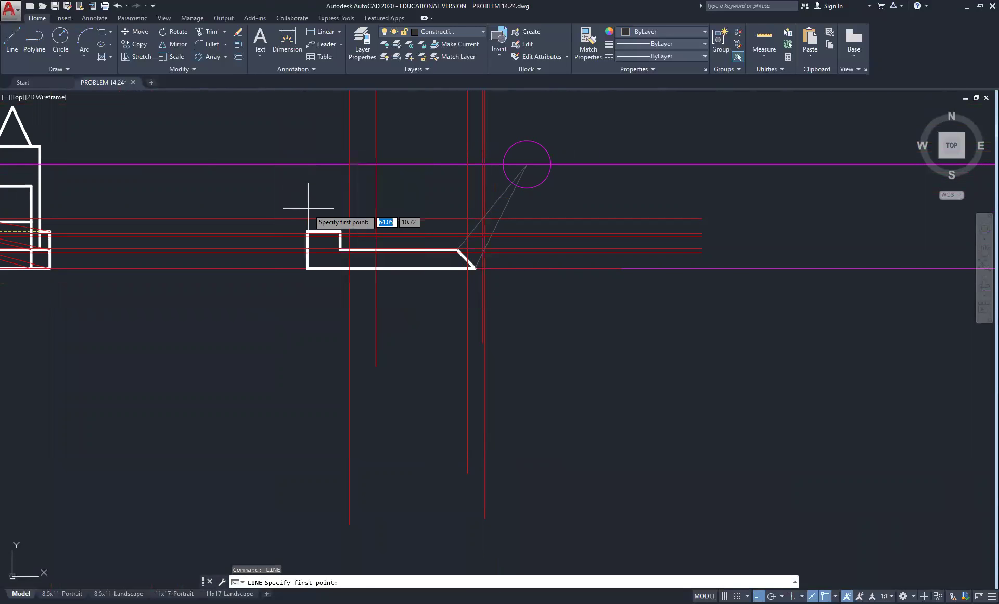
pyautogui.scroll(4, 304, 242)
pyautogui.click(308, 231)
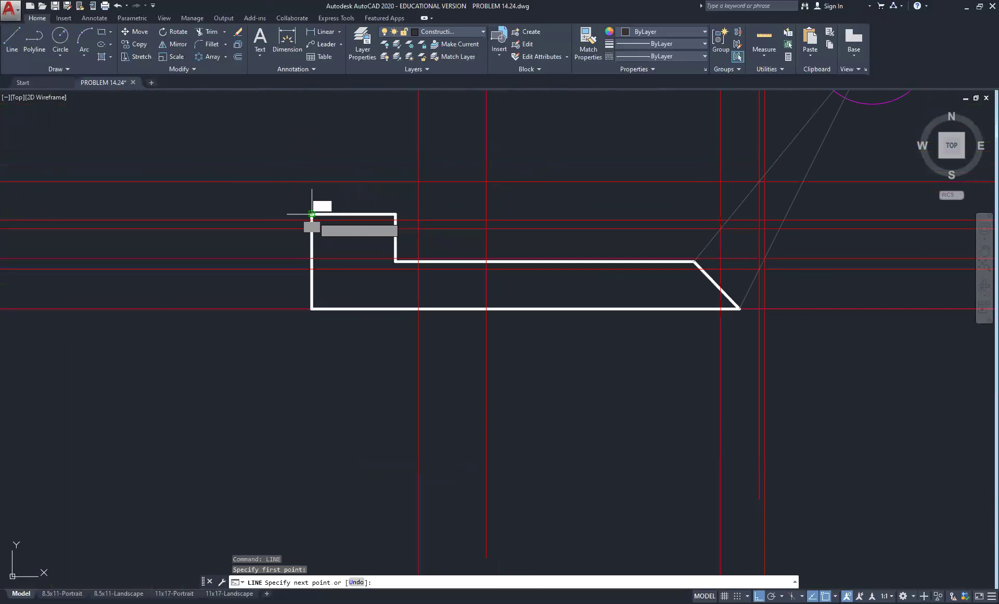
pyautogui.scroll(-6, 312, 214)
pyautogui.click(450, 173)
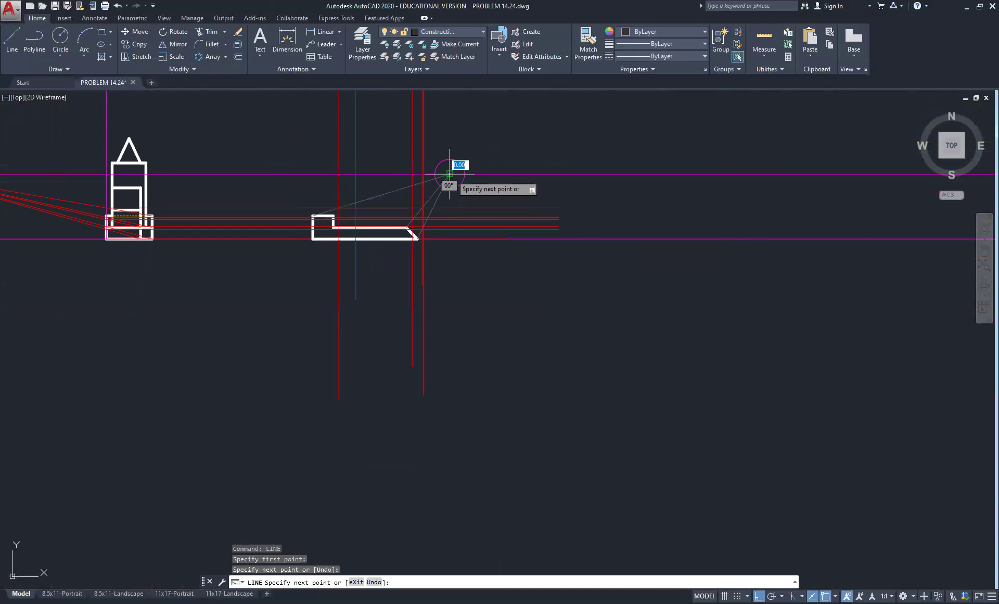
pyautogui.rightClick(540, 151)
pyautogui.click(549, 154)
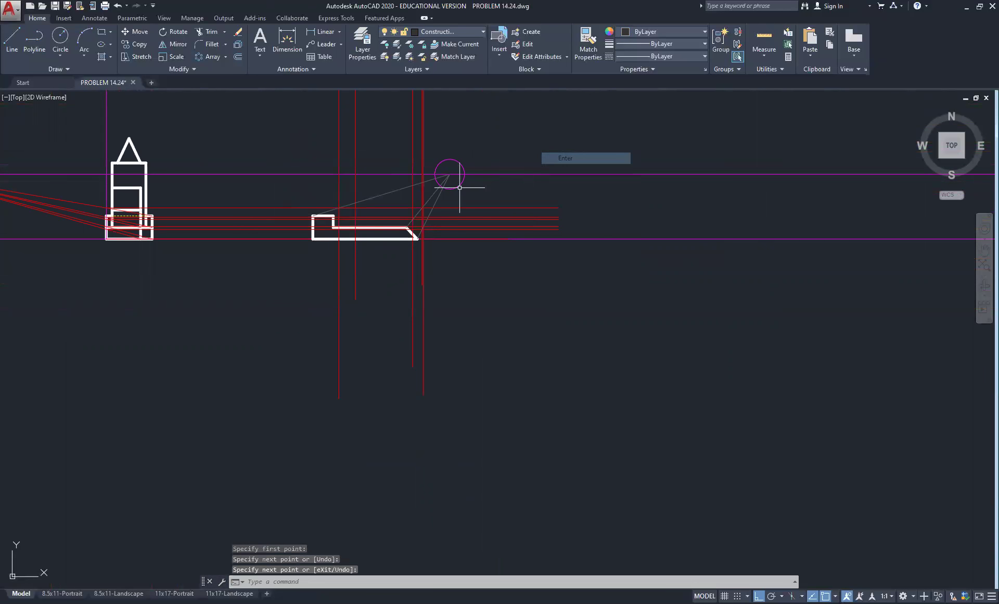
# Draw a construction line from the upper right corner of the front view's raised block to the centre of the horizon circle
pyautogui.scroll(6, 327, 230)
pyautogui.rightClick(354, 161)
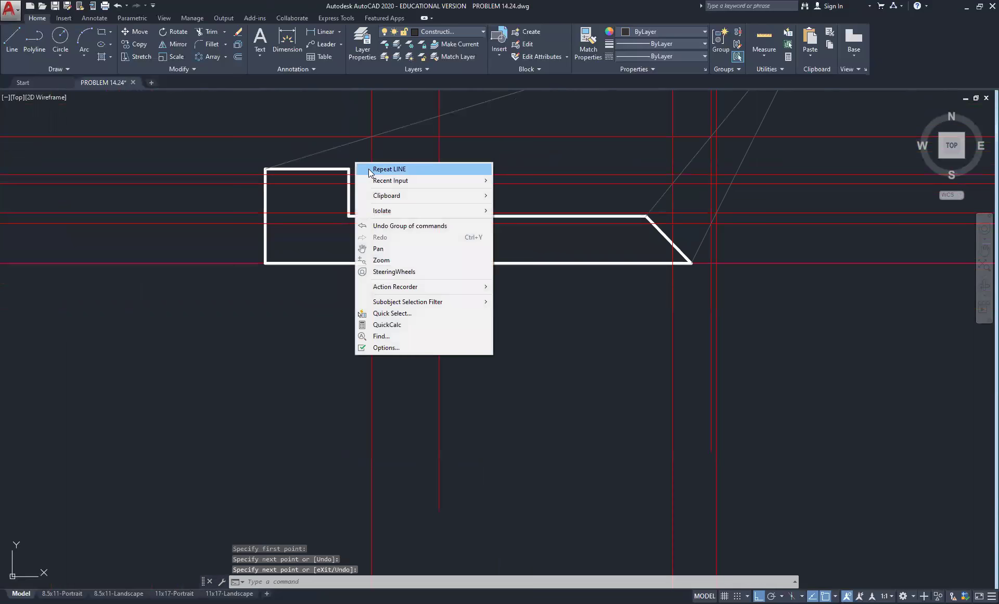
pyautogui.click(369, 169)
pyautogui.click(348, 169)
pyautogui.scroll(-6, 355, 166)
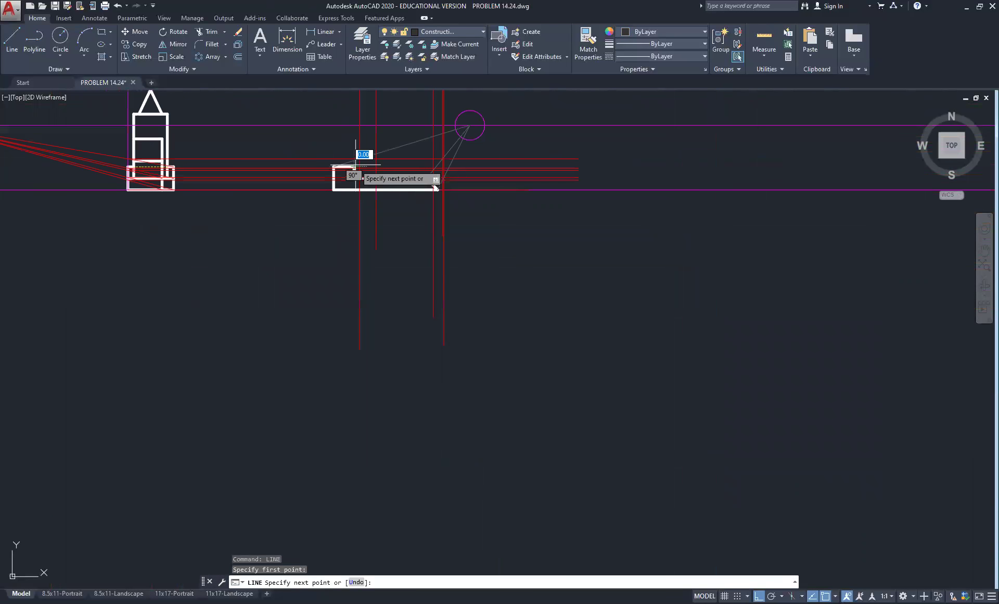
pyautogui.click(470, 125)
pyautogui.rightClick(389, 176)
pyautogui.click(407, 182)
# Draw a construction line from the inner corner where the raised block meets the base's upper edge to the centre of the horizon circle
pyautogui.rightClick(337, 180)
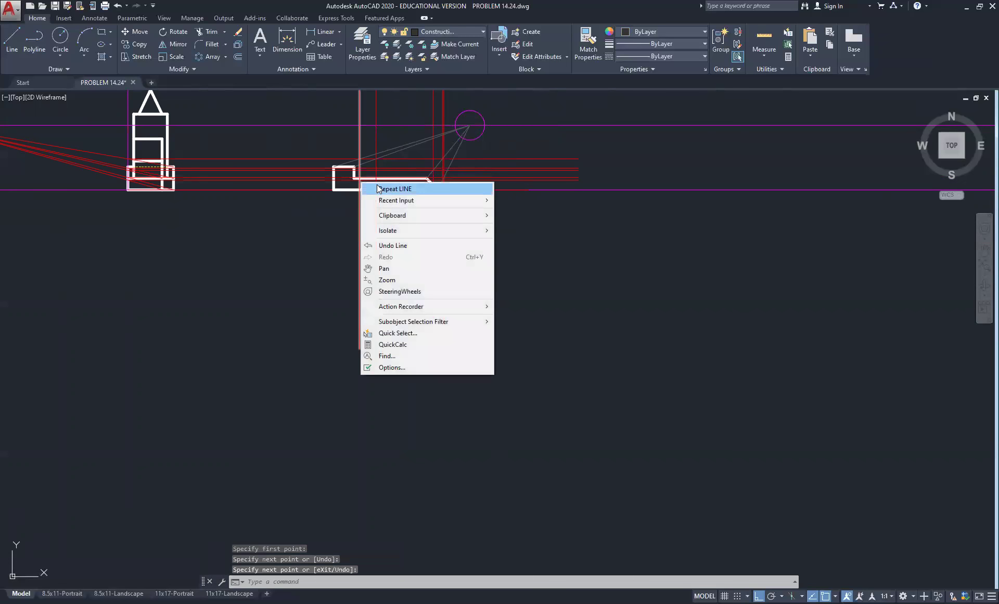
pyautogui.click(360, 187)
pyautogui.scroll(8, 361, 196)
pyautogui.click(206, 116)
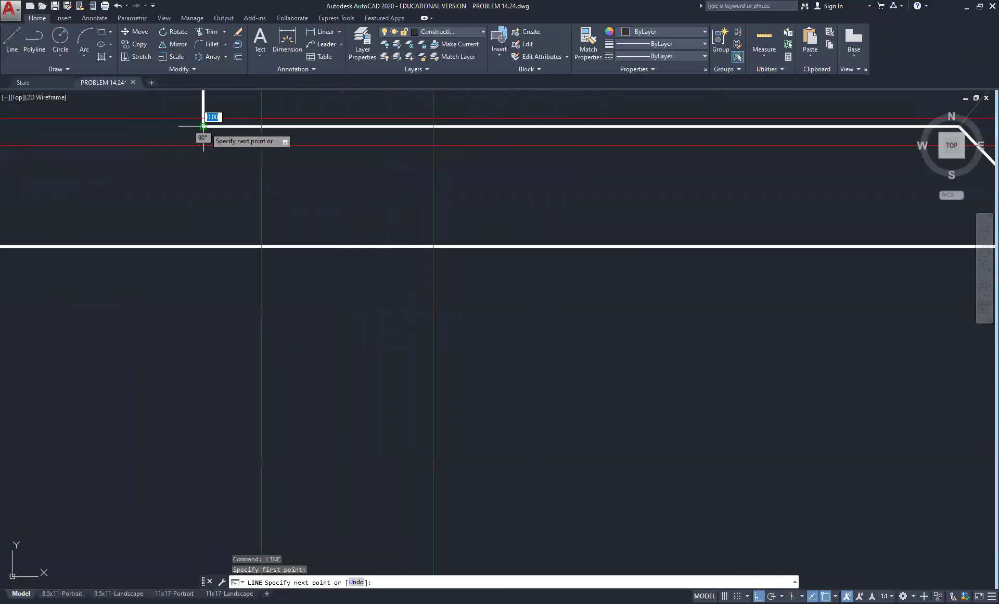
pyautogui.scroll(-3, 242, 182)
pyautogui.scroll(-4, 246, 177)
pyautogui.moveTo(257, 149); pyautogui.dragTo(220, 268, button='middle')
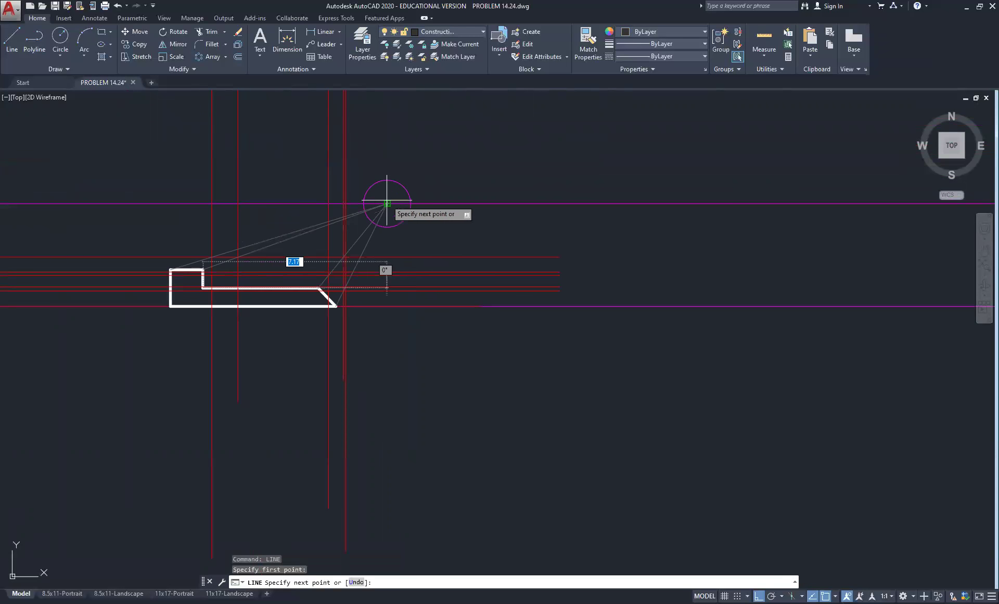
pyautogui.click(387, 204)
pyautogui.rightClick(471, 229)
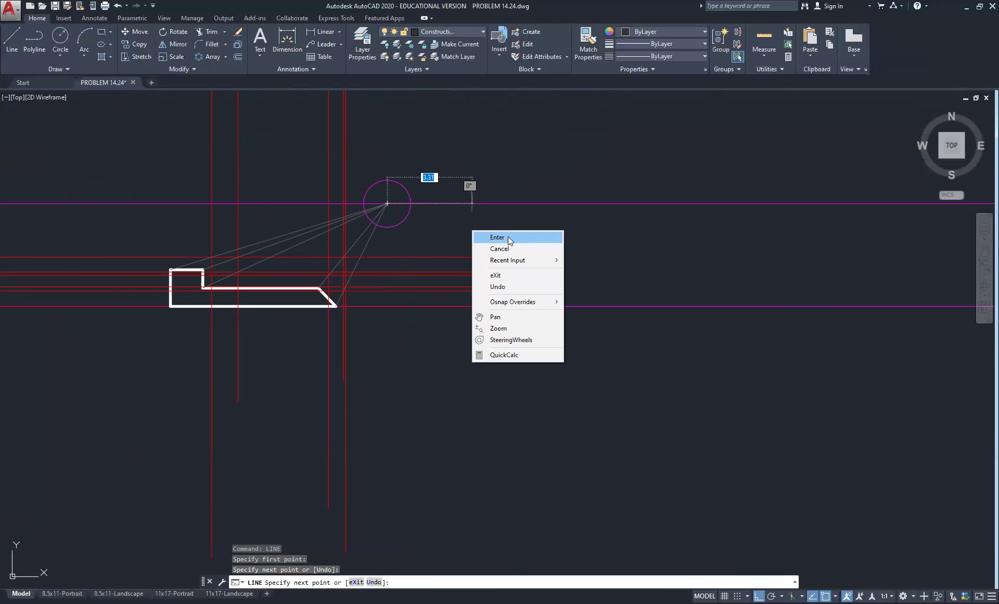
pyautogui.click(508, 236)
# Examine where the construction lines to the horizon circle pass through the crossings of the vertical and horizontal projection lines around the base
pyautogui.scroll(4, 221, 284)
pyautogui.moveTo(202, 289); pyautogui.dragTo(293, 284, button='middle')
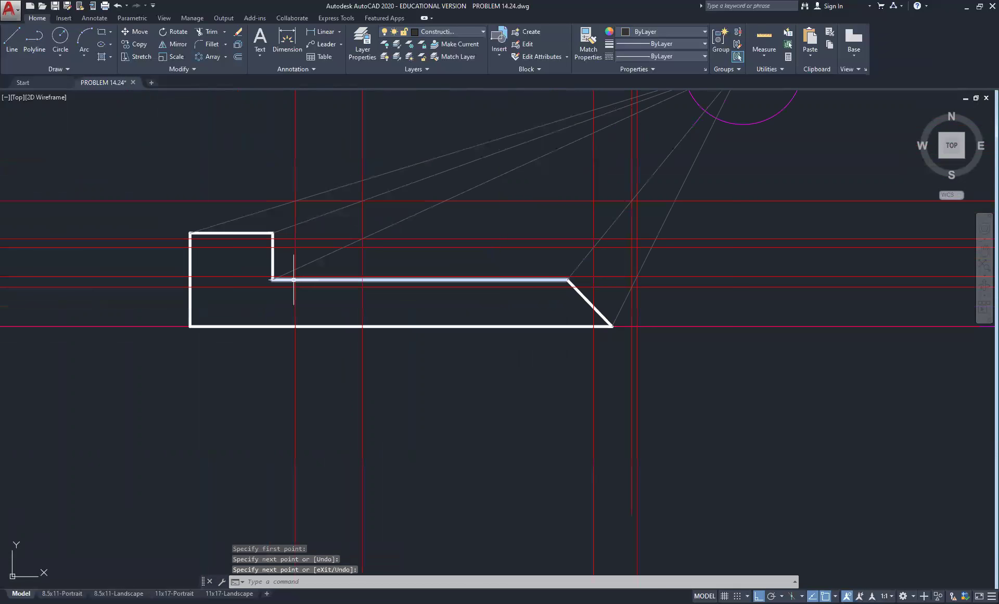
pyautogui.scroll(2, 313, 284)
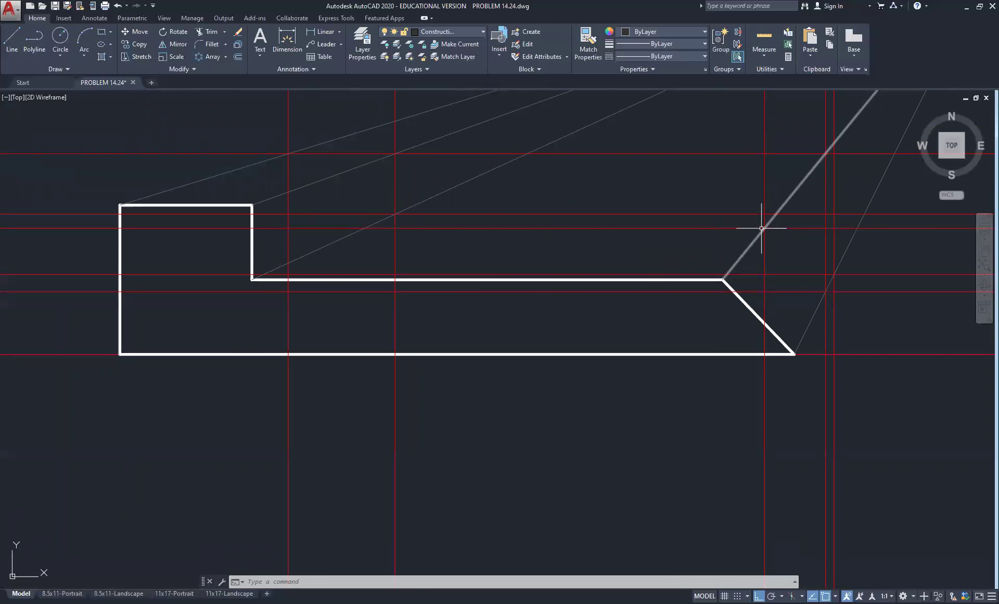
pyautogui.moveTo(781, 234); pyautogui.dragTo(461, 237, button='middle')
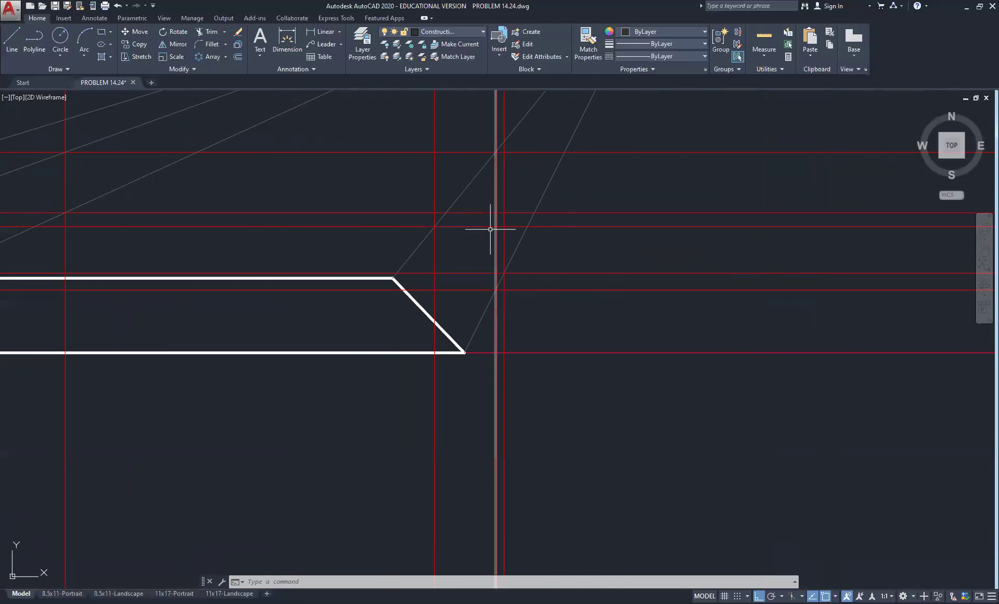
# Draw a construction line from the projection-line crossing above the base's sloped end to the centre of the horizon circle
pyautogui.scroll(-2, 487, 229)
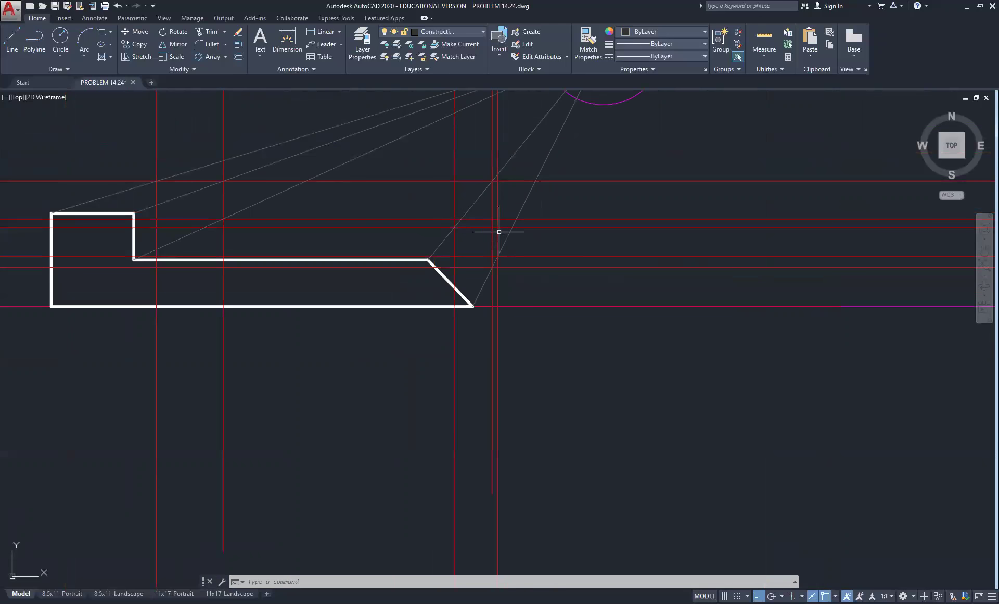
pyautogui.scroll(3, 490, 229)
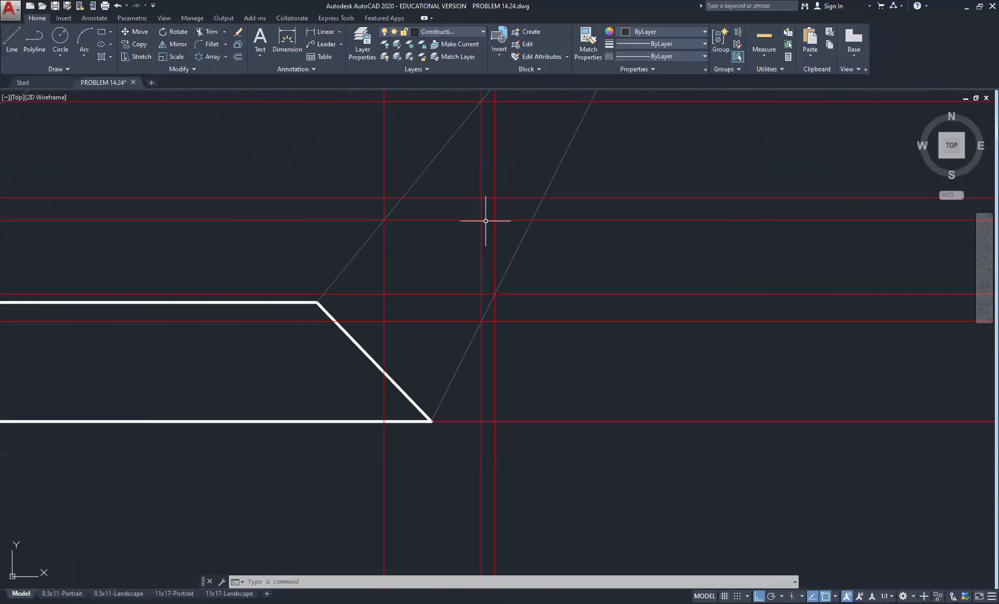
pyautogui.click(10, 39)
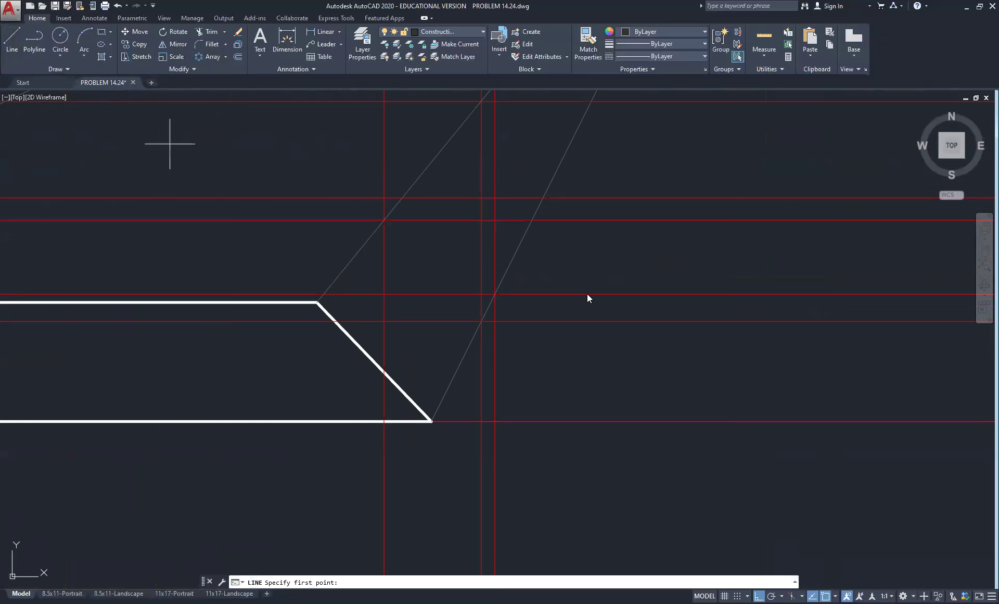
pyautogui.click(481, 219)
pyautogui.scroll(-4, 482, 219)
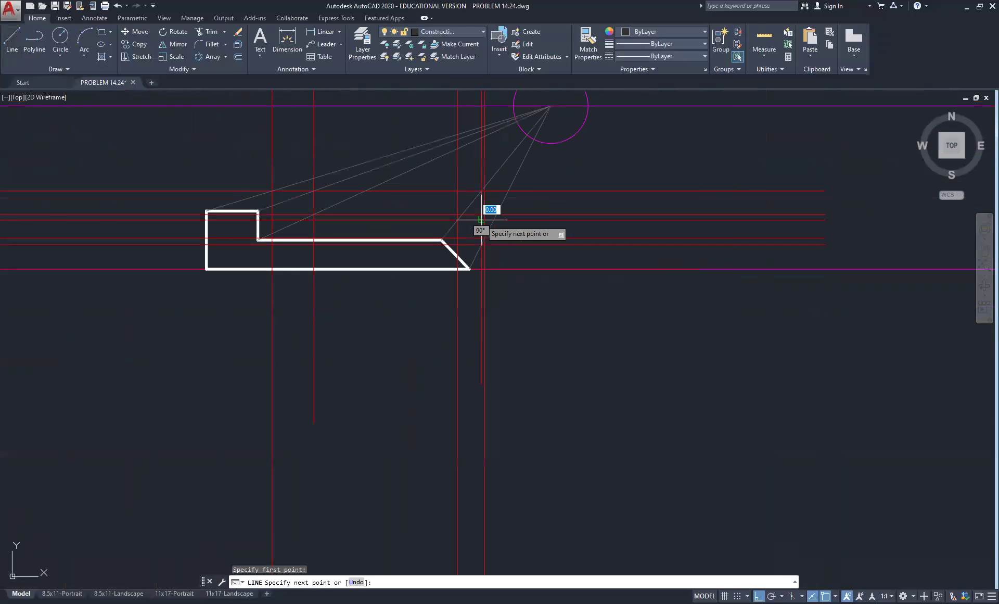
pyautogui.click(550, 105)
pyautogui.rightClick(535, 194)
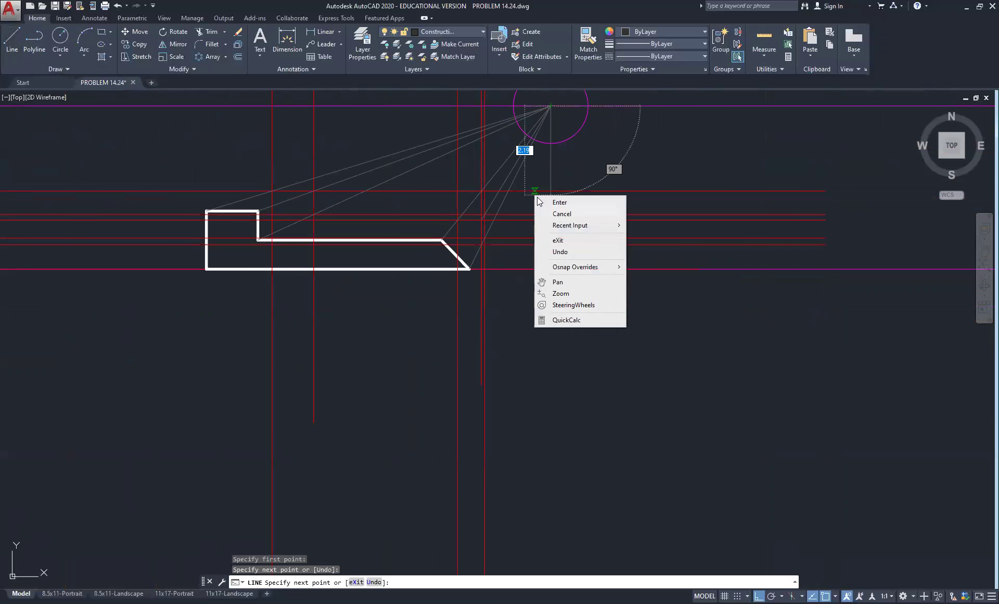
pyautogui.click(551, 201)
# Make Object the current layer
pyautogui.scroll(4, 449, 251)
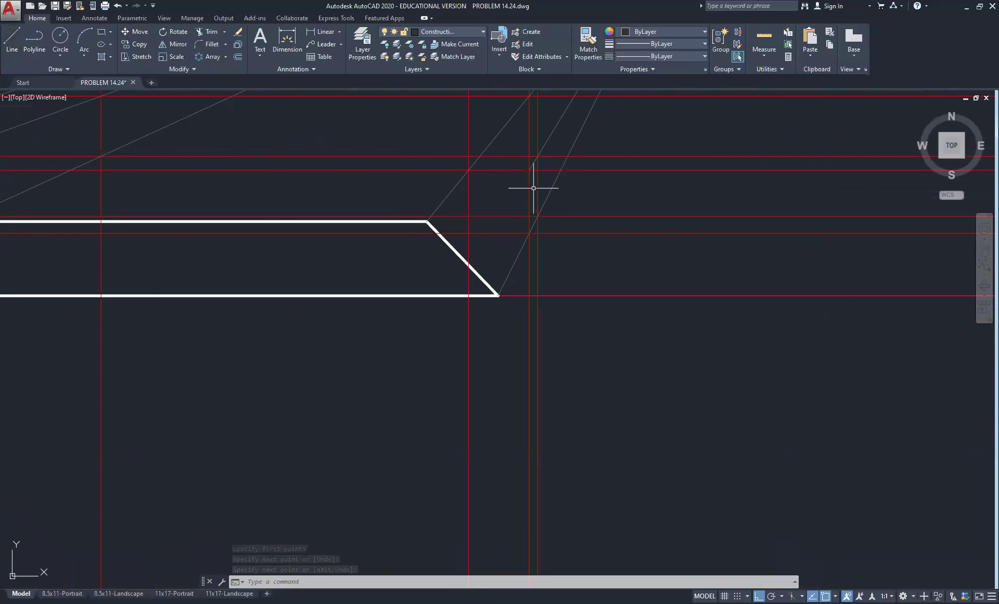
pyautogui.moveTo(534, 168); pyautogui.dragTo(437, 234, button='middle')
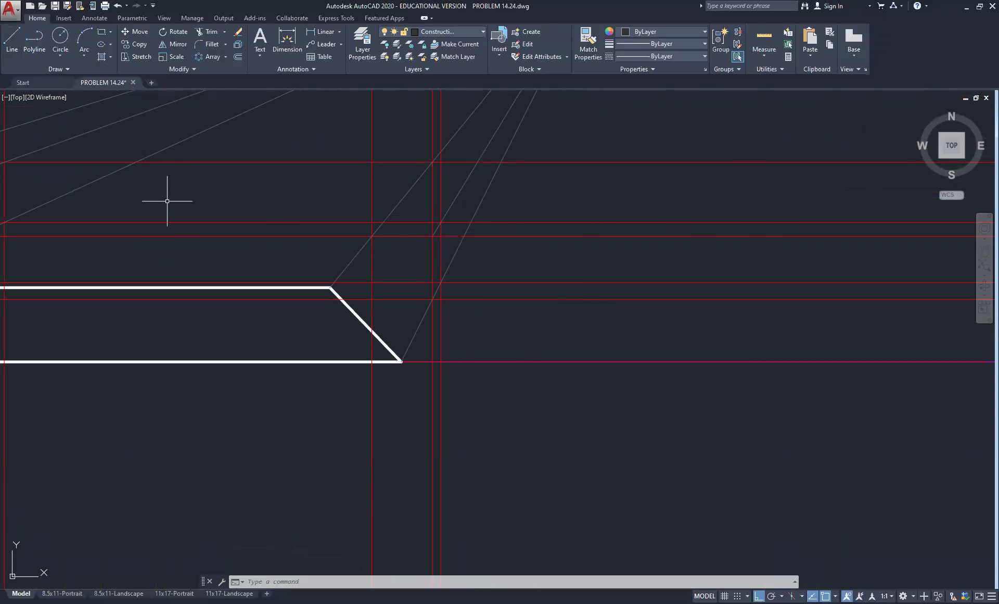
pyautogui.scroll(-6, 167, 201)
pyautogui.scroll(6, 101, 281)
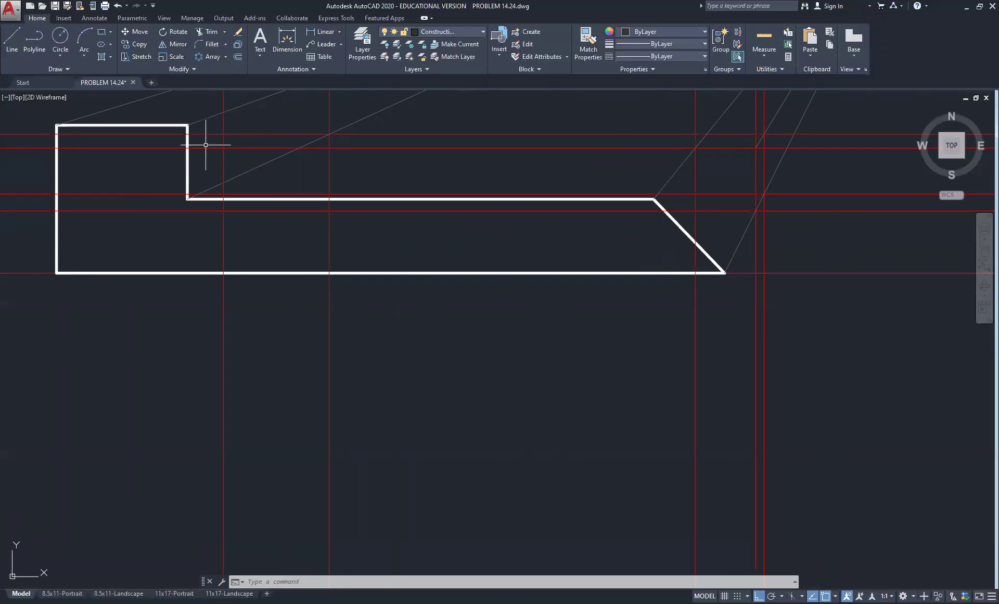
pyautogui.scroll(-6, 374, 164)
pyautogui.moveTo(449, 154); pyautogui.dragTo(423, 237, button='middle')
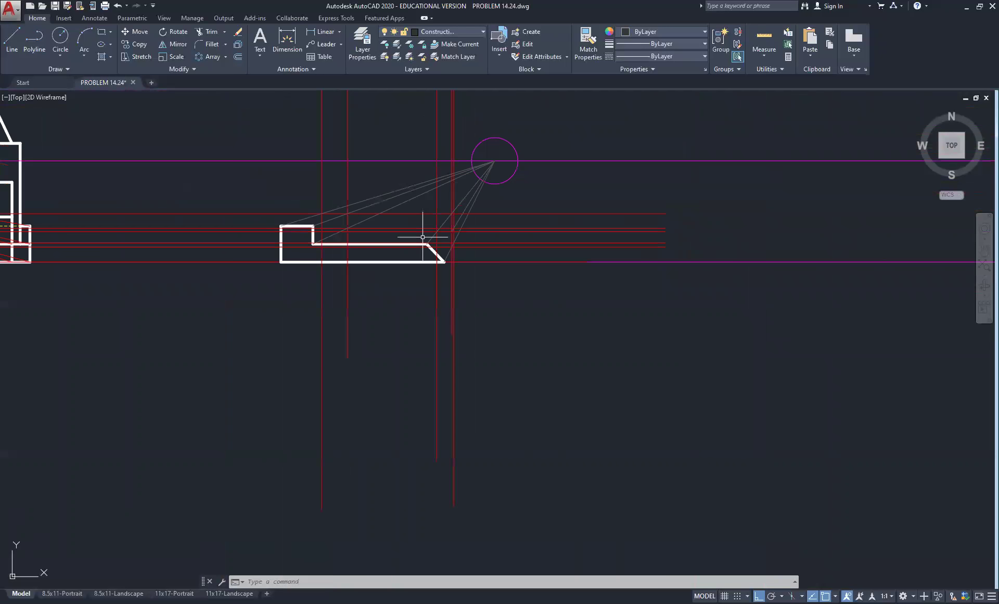
pyautogui.click(436, 156)
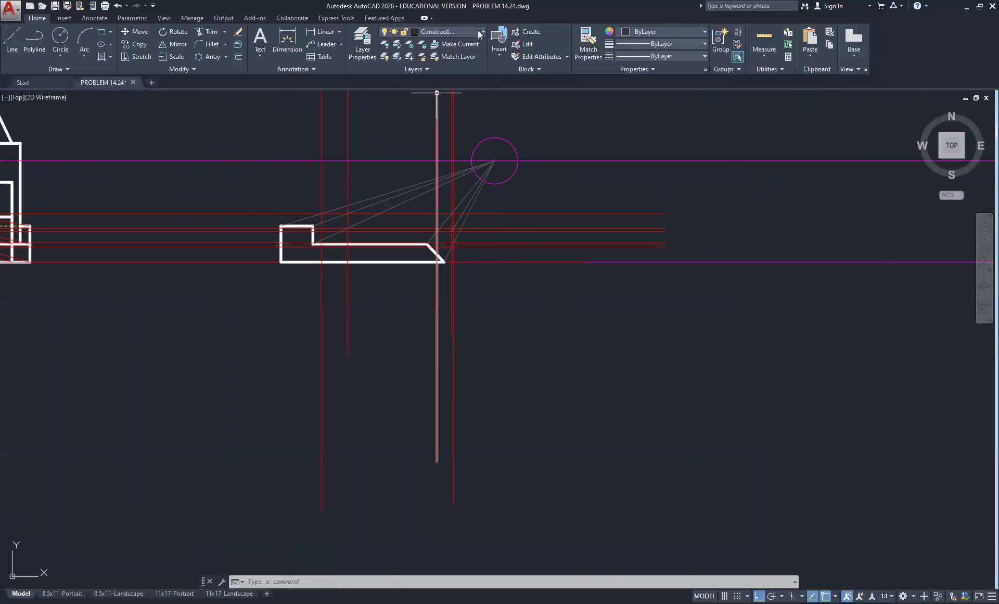
pyautogui.click(477, 31)
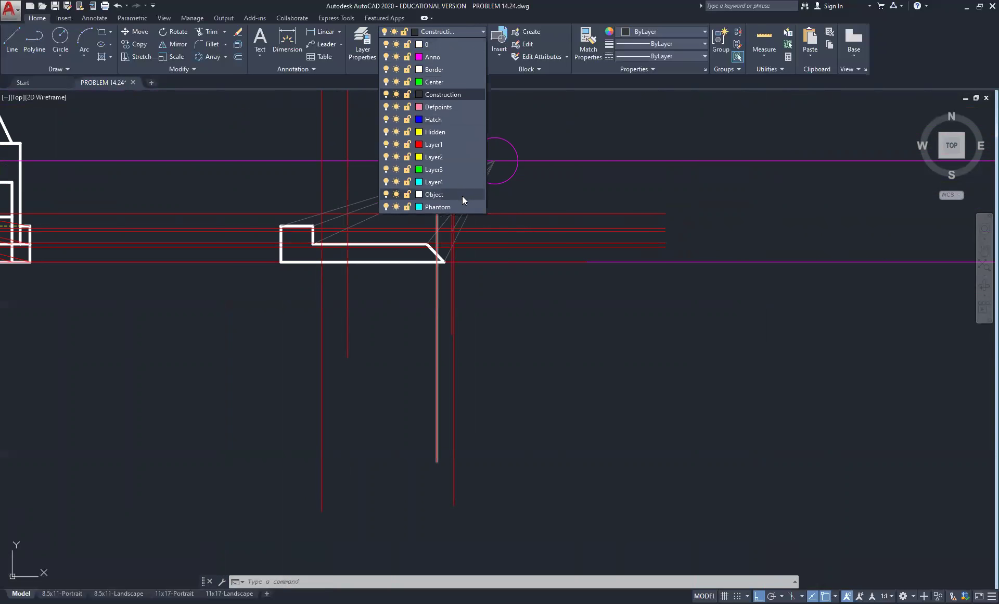
pyautogui.click(462, 196)
# Draw the raised block's rear top edge and rear inner vertical edge through the projection-line crossings on the lines to the vanishing point
pyautogui.click(10, 42)
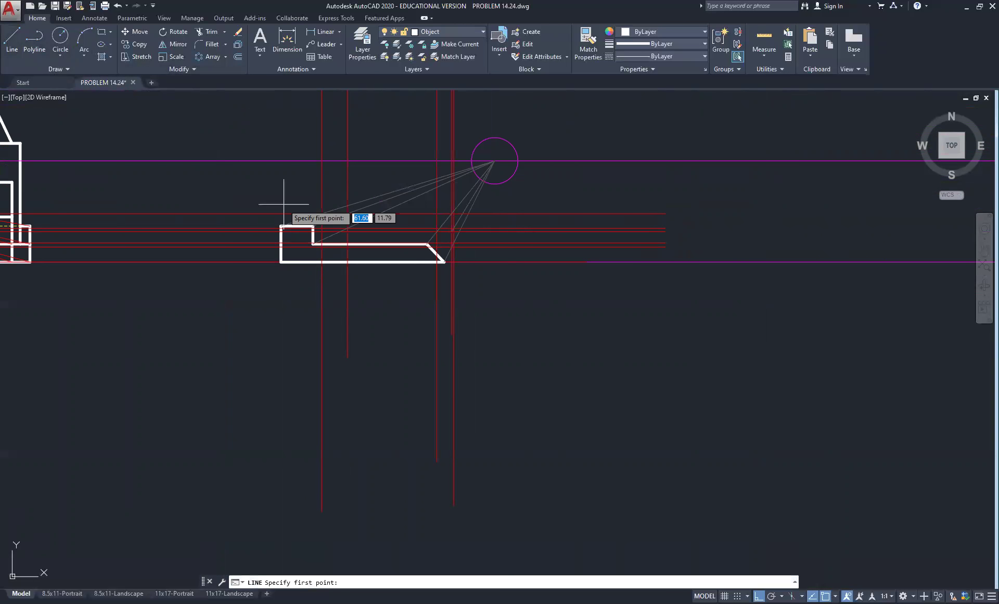
pyautogui.scroll(4, 340, 223)
pyautogui.click(292, 197)
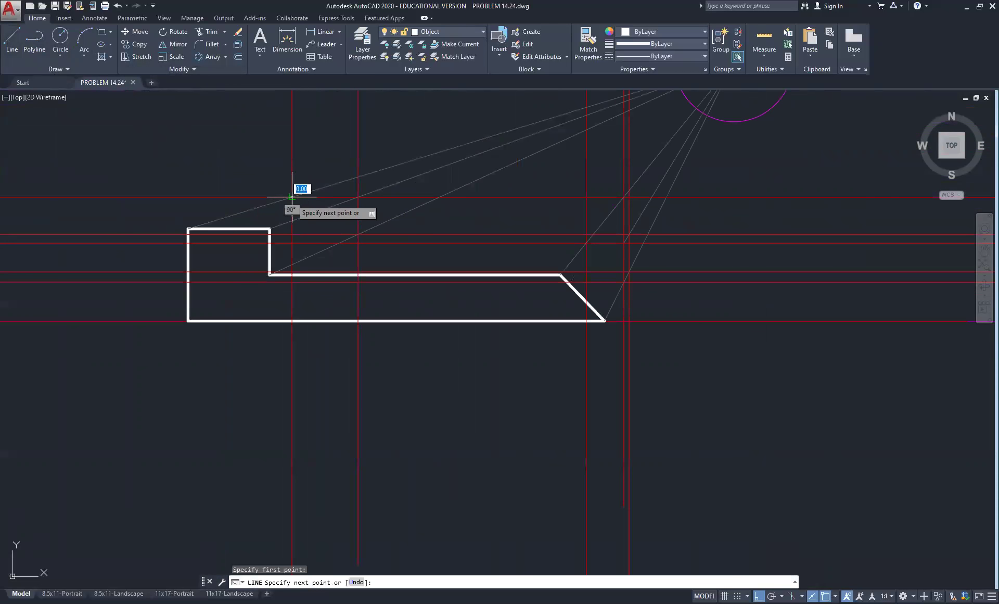
pyautogui.click(358, 196)
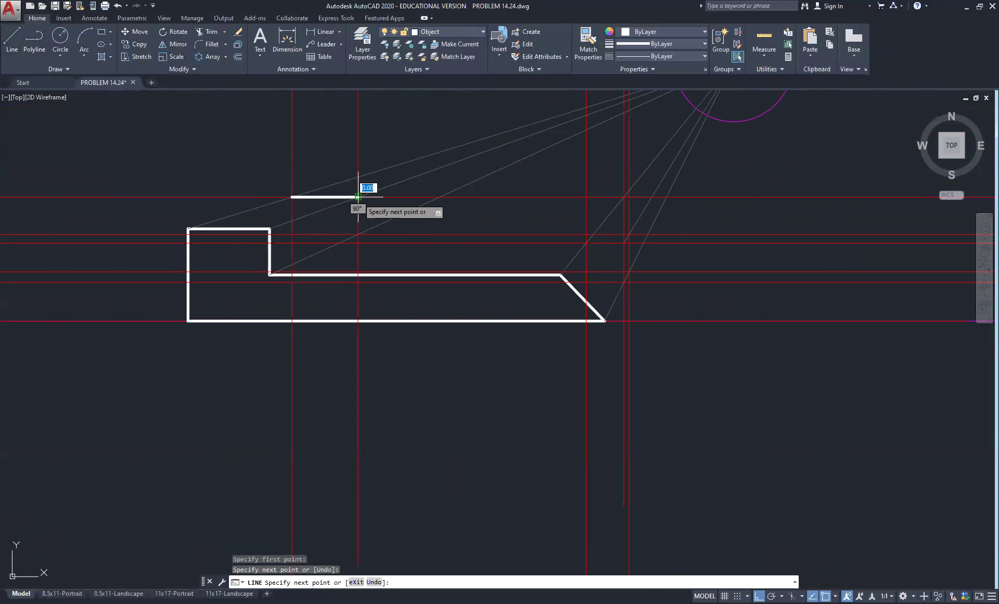
pyautogui.click(358, 234)
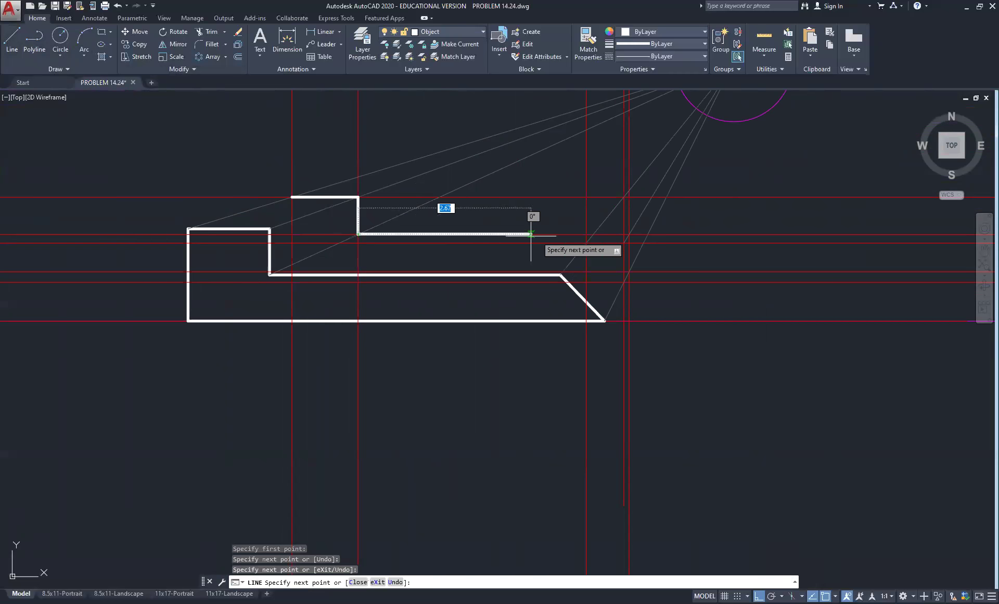
# Continue the outline along the base's rear upper edge, down its rear right corner and forward to the front lower right corner
pyautogui.scroll(4, 632, 238)
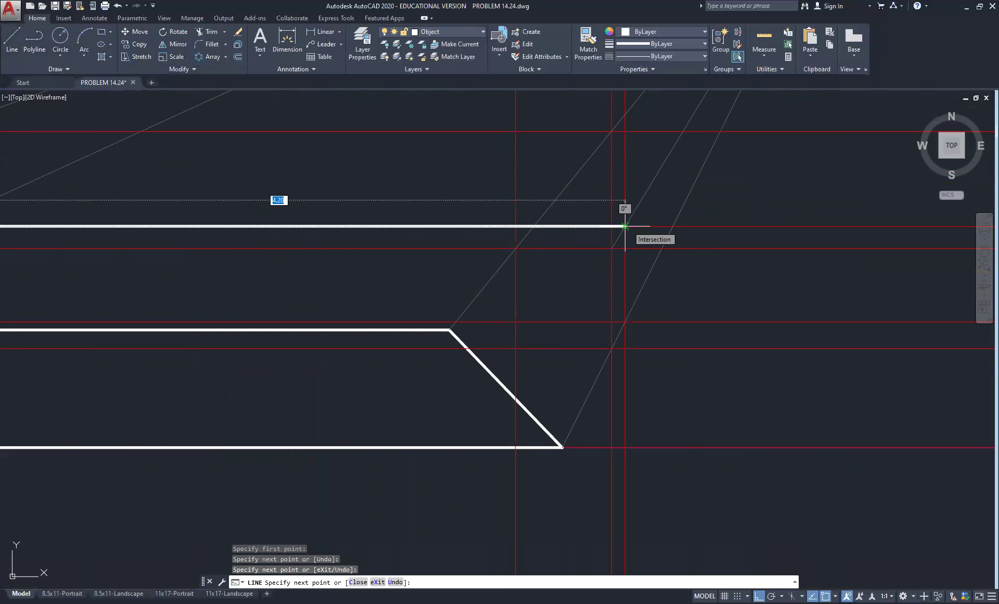
pyautogui.click(625, 226)
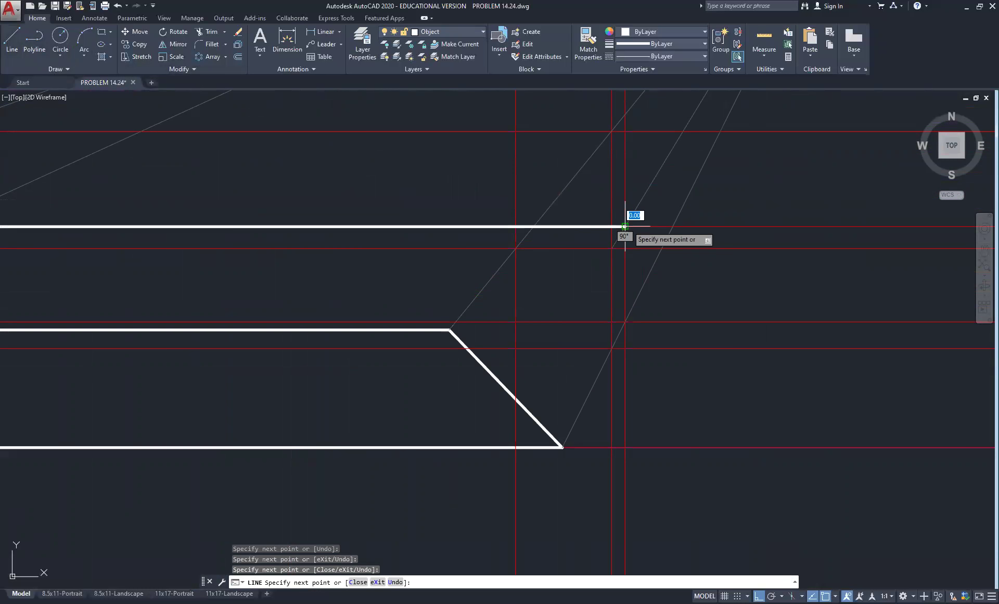
pyautogui.click(626, 321)
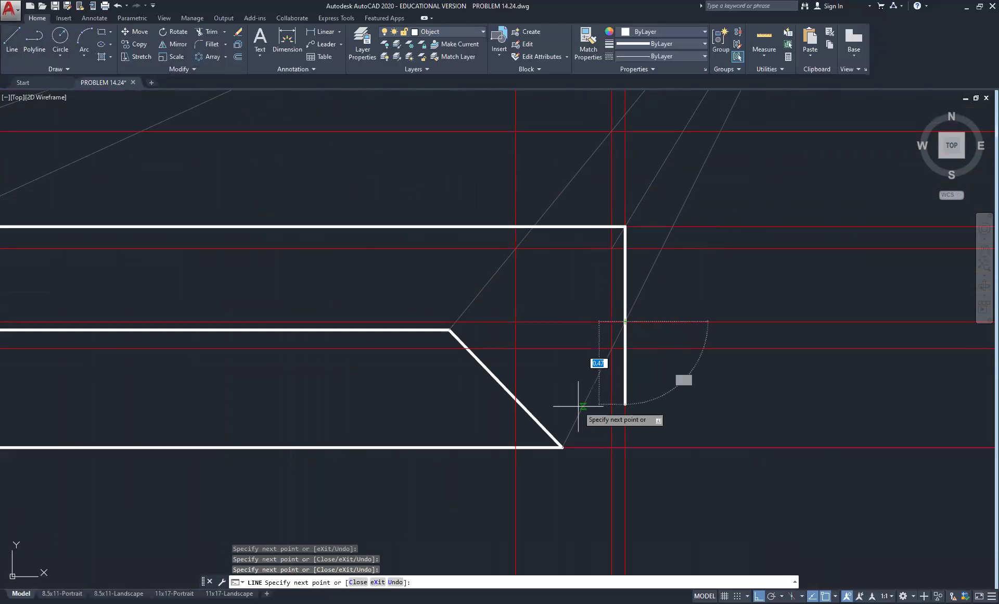
pyautogui.click(564, 447)
pyautogui.rightClick(563, 446)
pyautogui.click(603, 457)
# Draw the sloped end's receding upper edge and the triangular face behind it through the projection-line crossings
pyautogui.rightClick(515, 394)
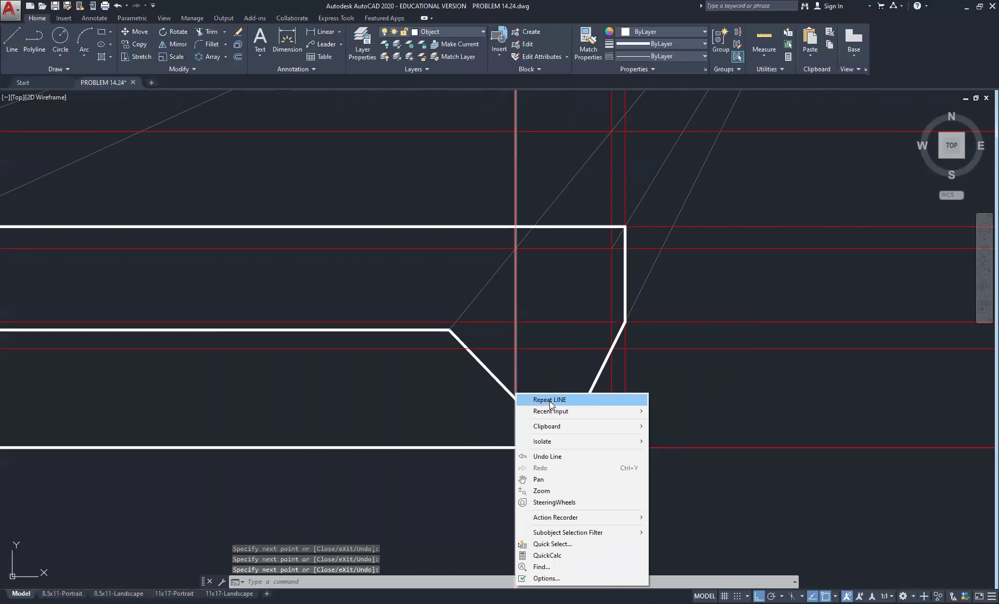
pyautogui.click(549, 400)
pyautogui.click(450, 330)
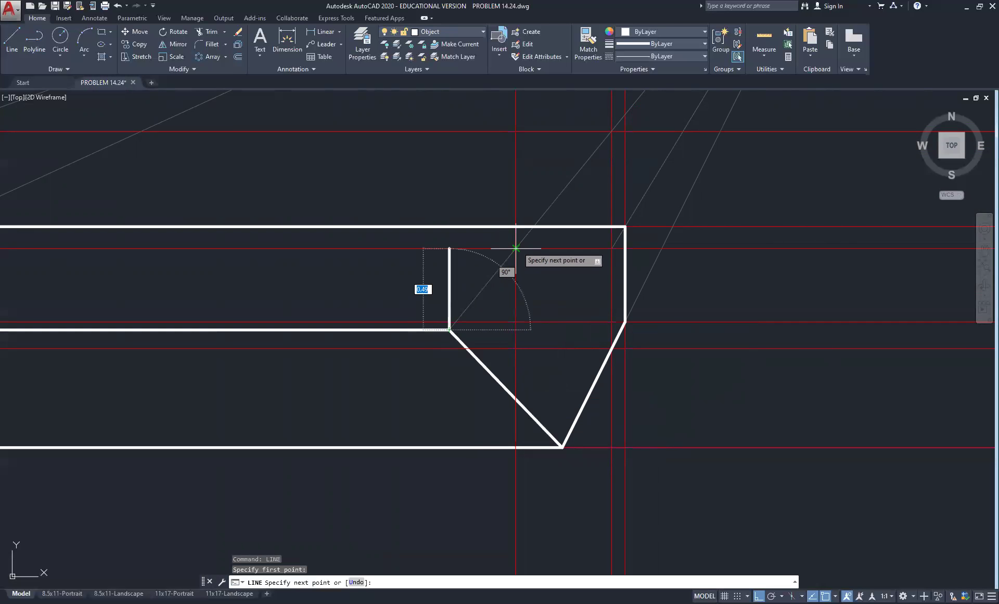
pyautogui.click(516, 248)
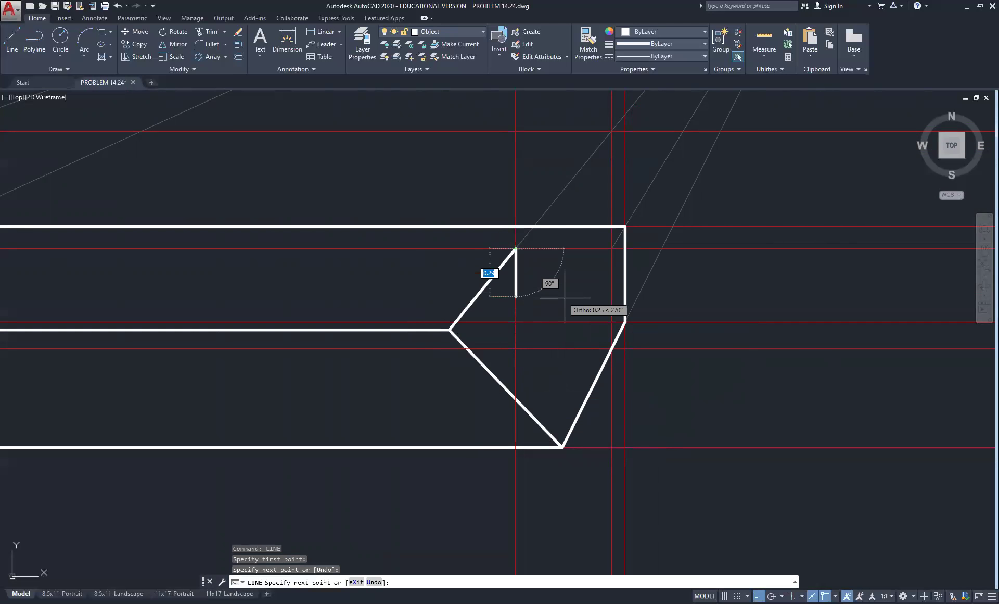
pyautogui.click(613, 348)
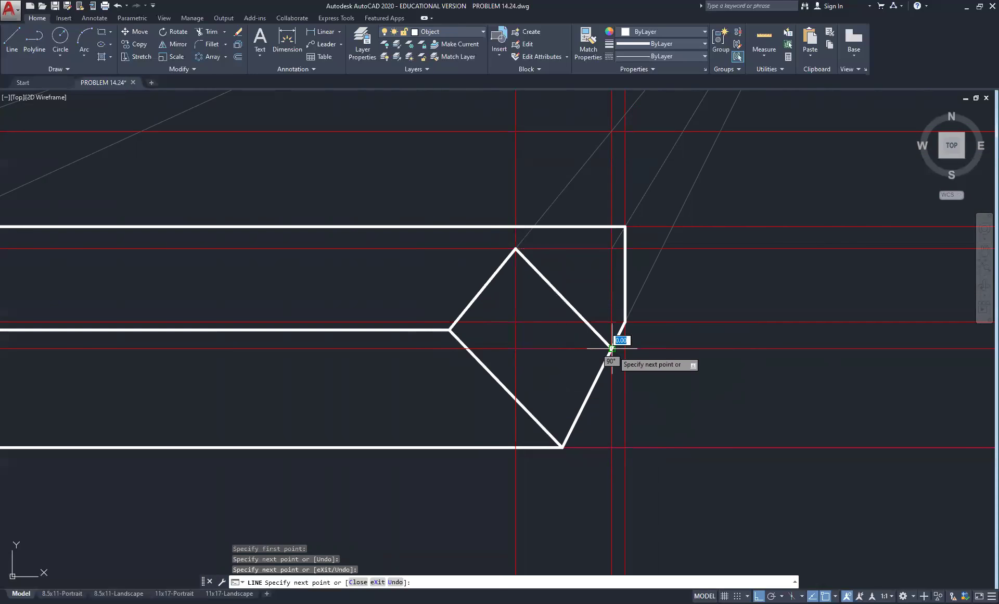
pyautogui.click(612, 249)
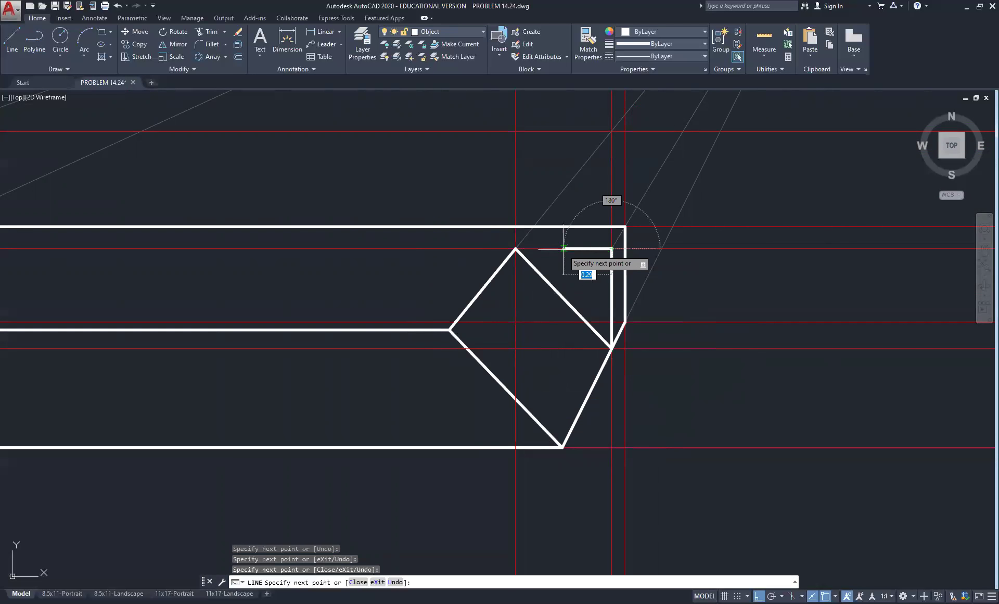
pyautogui.click(516, 249)
pyautogui.rightClick(679, 258)
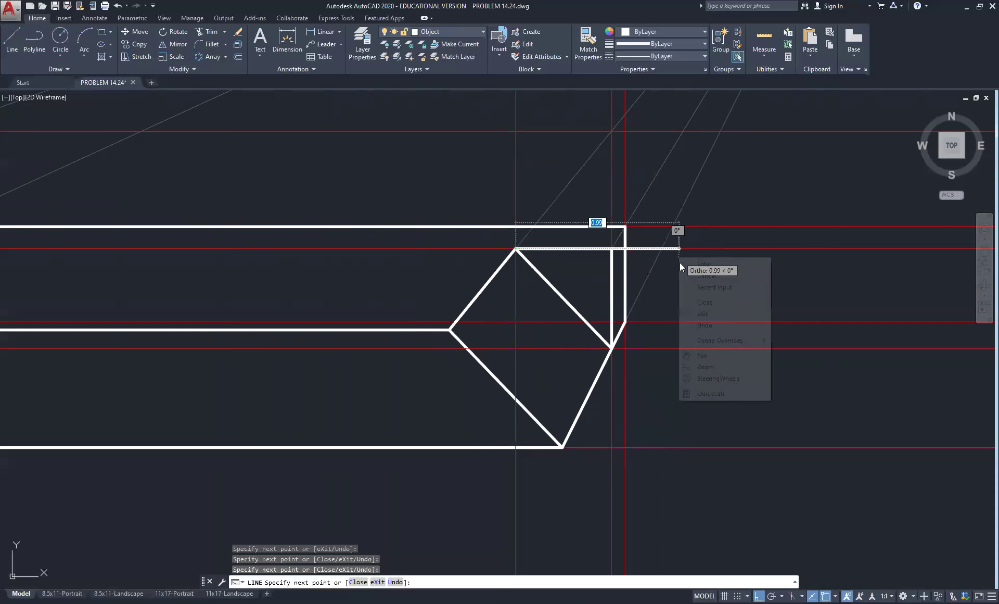
pyautogui.click(708, 264)
# Draw a short line joining the triangular face's upper right corner to the base's rear upper right corner
pyautogui.rightClick(682, 263)
pyautogui.click(739, 271)
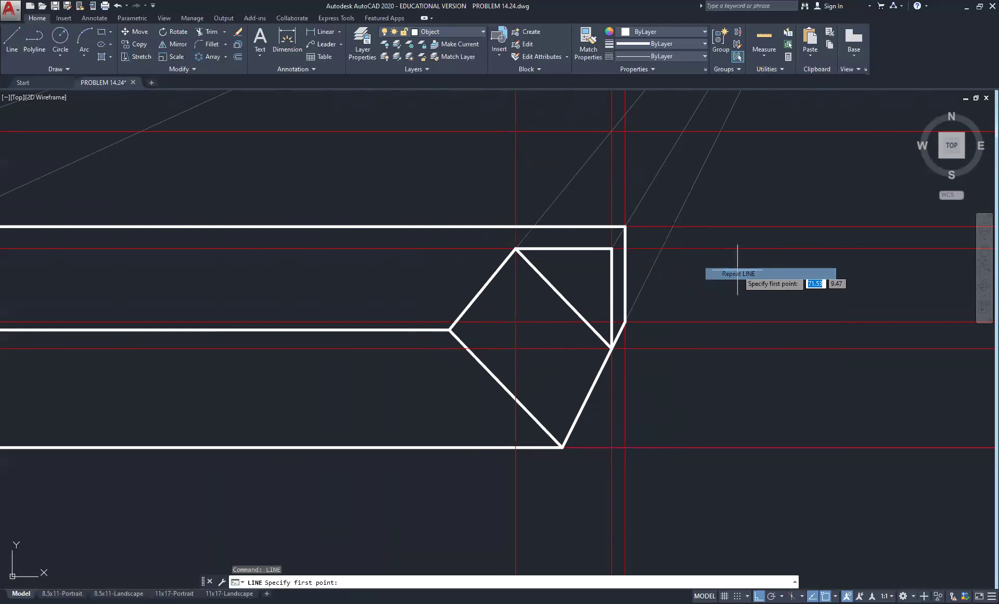
pyautogui.click(612, 249)
pyautogui.click(624, 226)
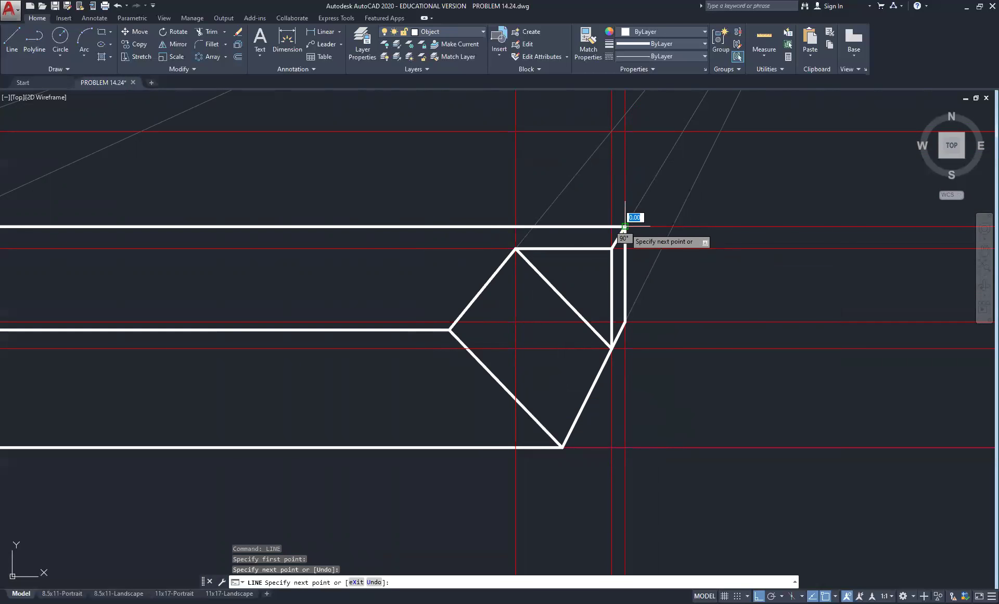
pyautogui.rightClick(684, 298)
# Draw the receding edge from the front inner corner, where the raised block meets the base, to the matching rear inner corner
pyautogui.scroll(-3, 621, 299)
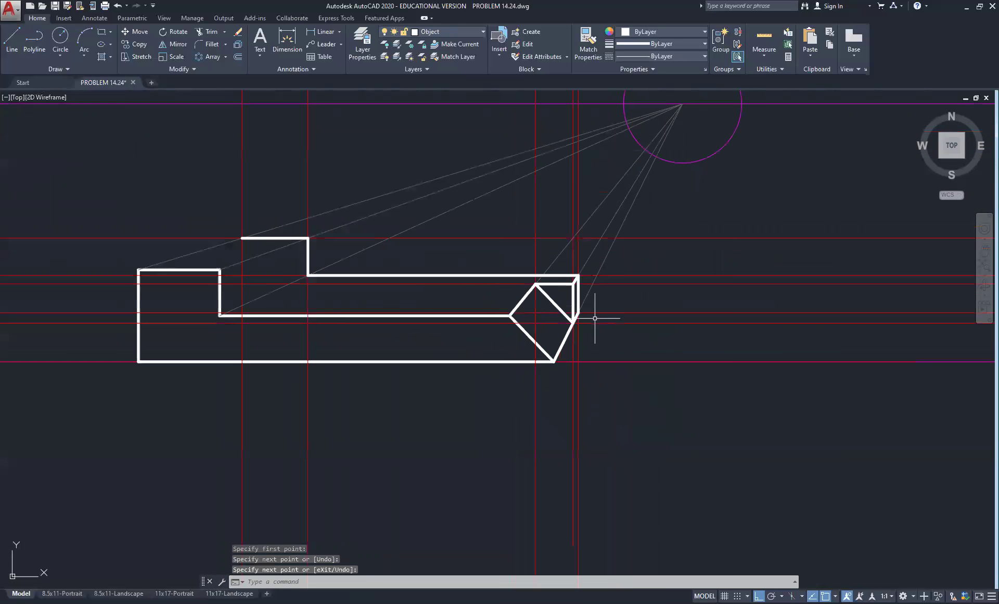
pyautogui.scroll(3, 204, 302)
pyautogui.rightClick(318, 338)
pyautogui.click(341, 343)
pyautogui.scroll(4, 348, 354)
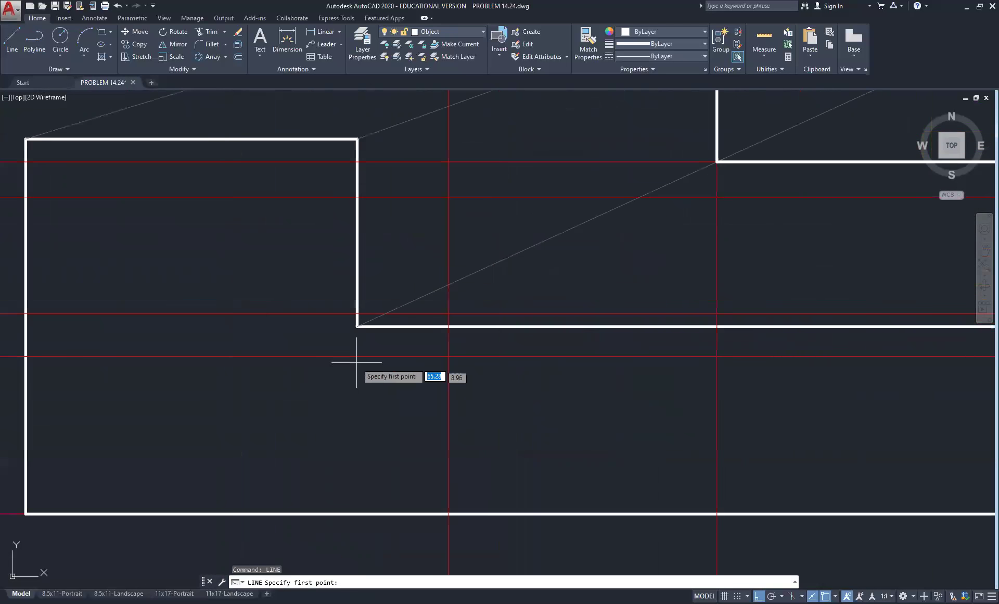
pyautogui.click(357, 328)
pyautogui.scroll(-2, 359, 328)
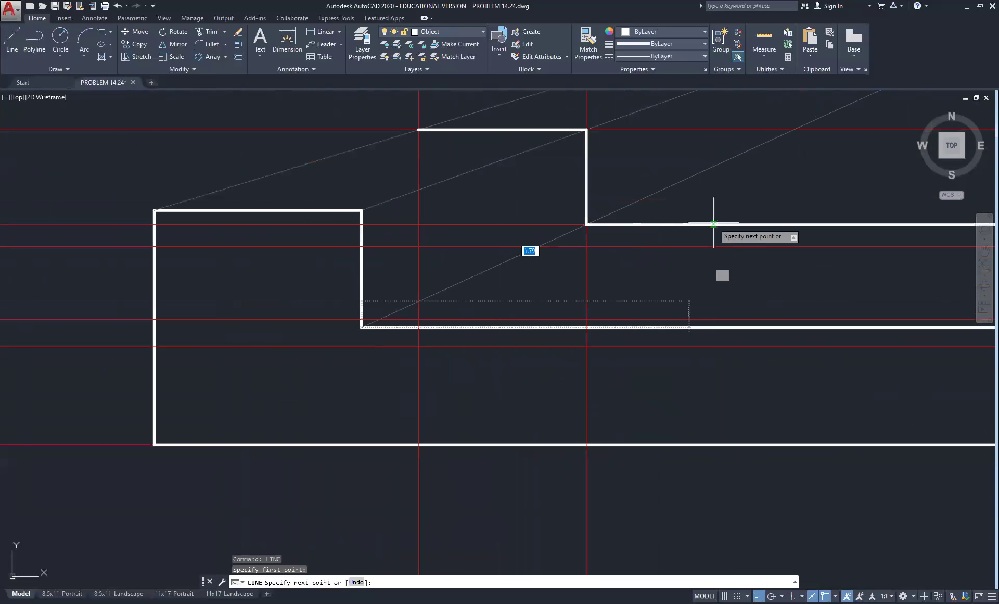
pyautogui.click(587, 224)
pyautogui.rightClick(628, 197)
pyautogui.click(653, 195)
# Draw the receding edge from the raised block's front upper right corner to its rear upper right corner
pyautogui.rightClick(539, 183)
pyautogui.click(552, 188)
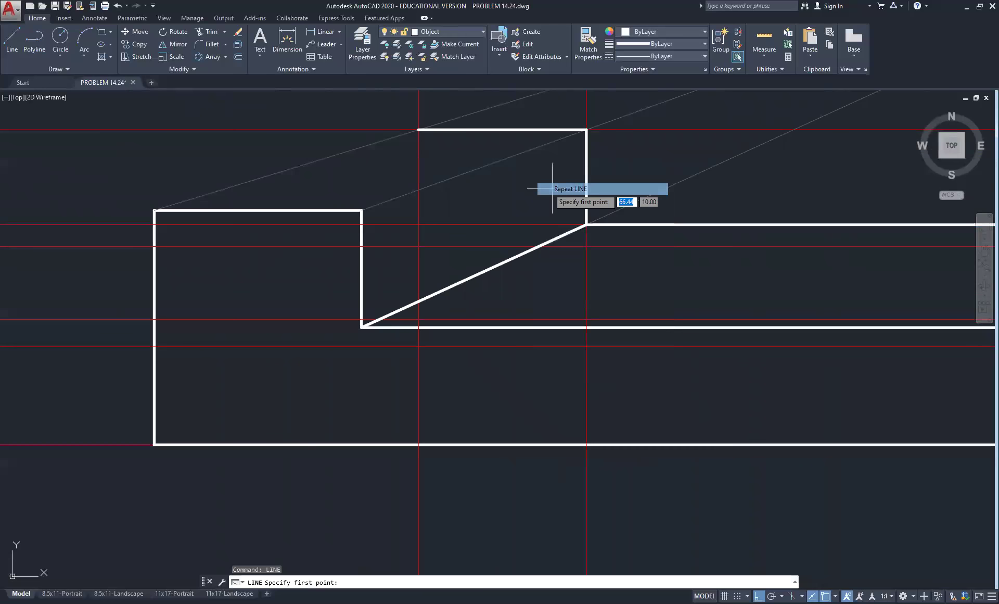
pyautogui.click(362, 211)
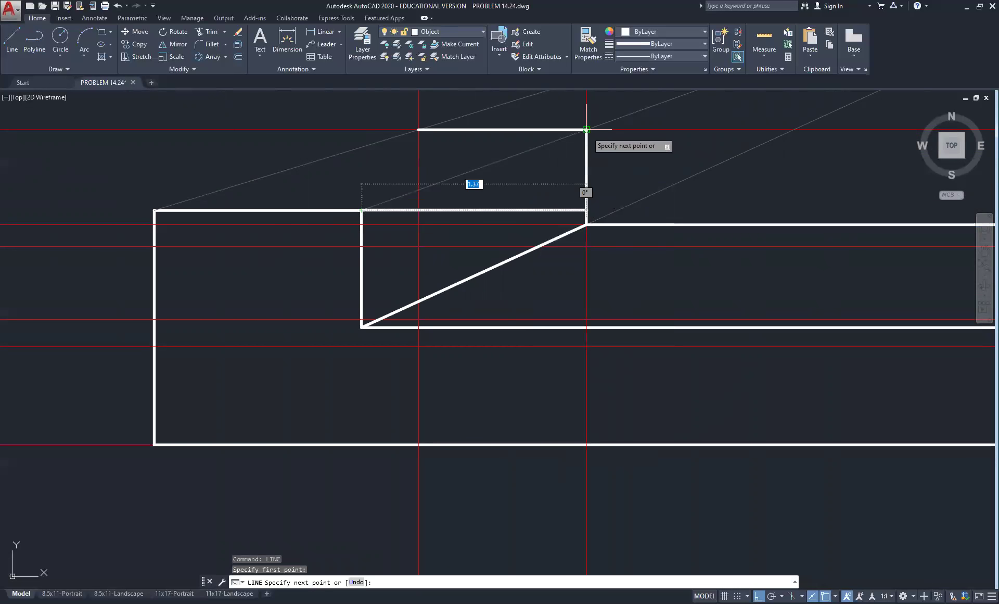
pyautogui.click(587, 129)
pyautogui.rightClick(445, 210)
pyautogui.click(453, 215)
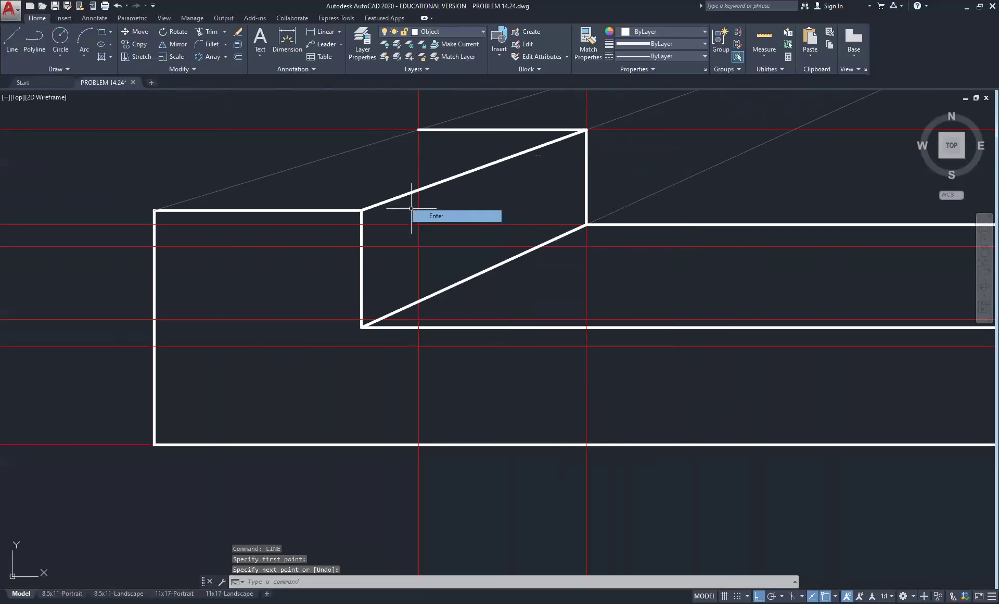
# Draw the receding edge from the raised block's front upper left corner to its rear upper left corner
pyautogui.rightClick(347, 185)
pyautogui.click(368, 190)
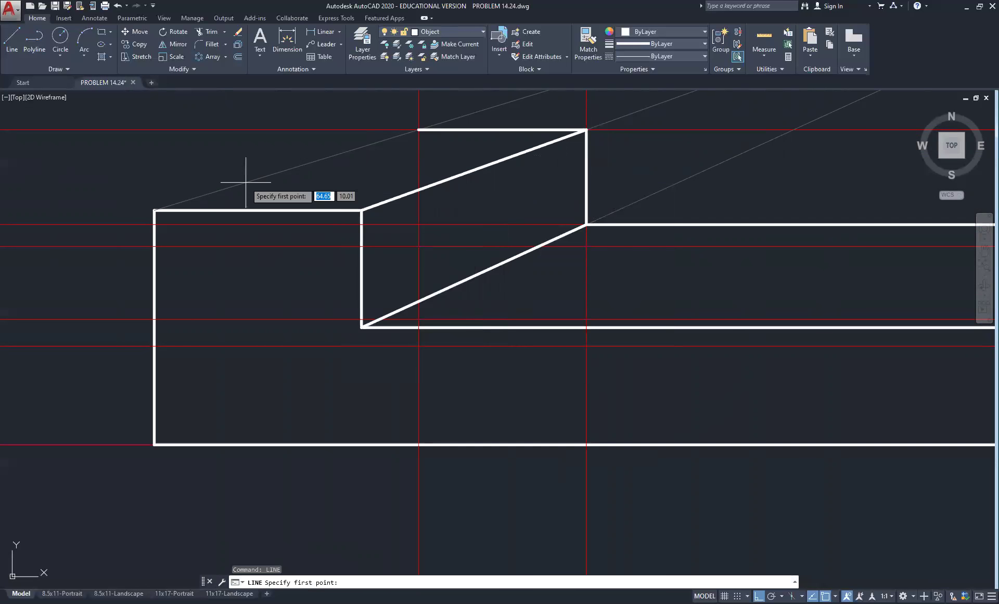
pyautogui.click(154, 210)
pyautogui.click(418, 129)
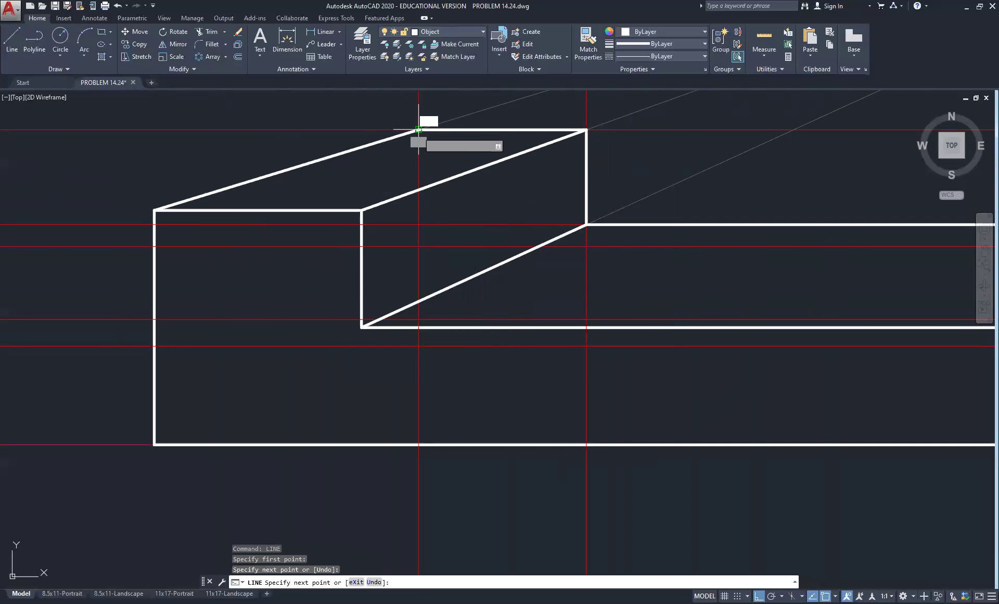
pyautogui.rightClick(376, 186)
pyautogui.click(385, 190)
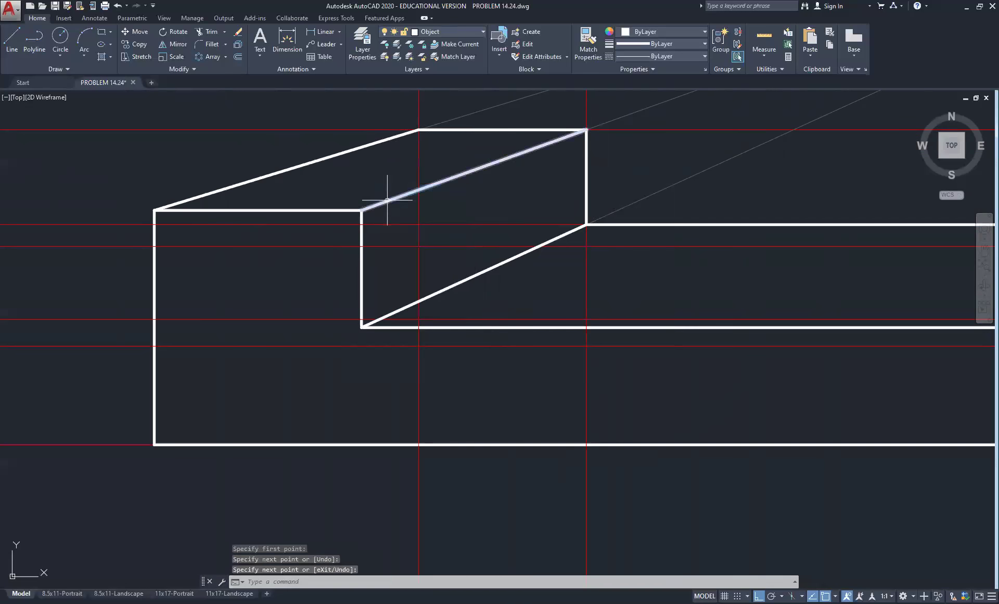
# Turn off the Construction and Layer1 layers to hide the vanishing lines and red projection lines
pyautogui.scroll(-6, 385, 206)
pyautogui.moveTo(545, 238); pyautogui.dragTo(487, 259, button='middle')
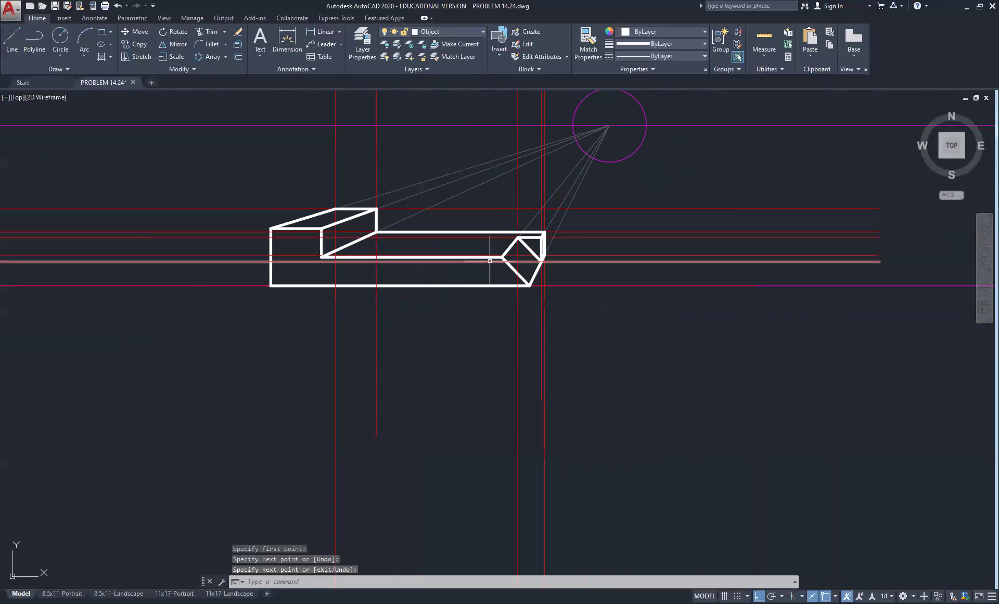
pyautogui.click(459, 31)
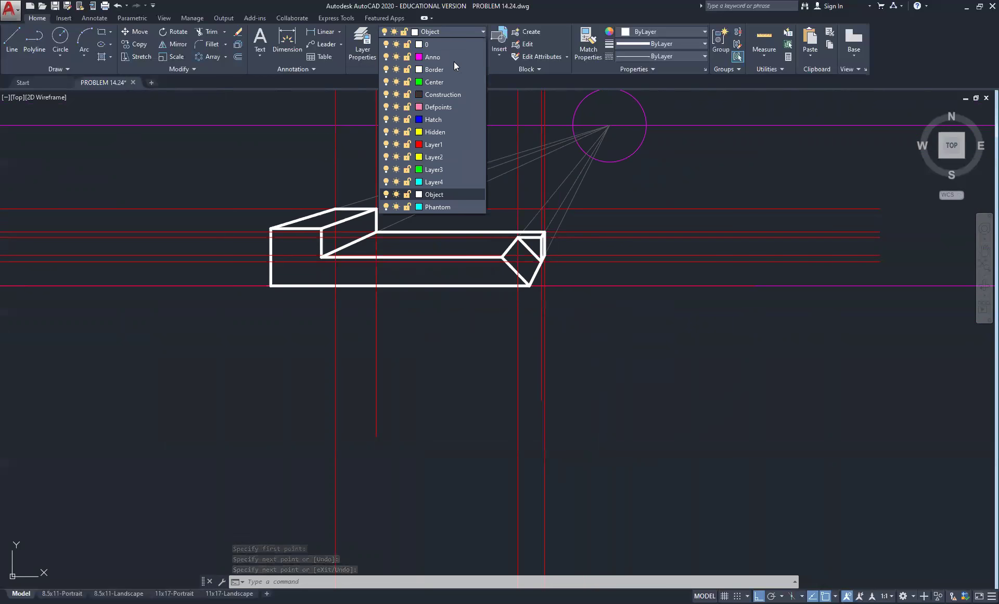
pyautogui.click(386, 94)
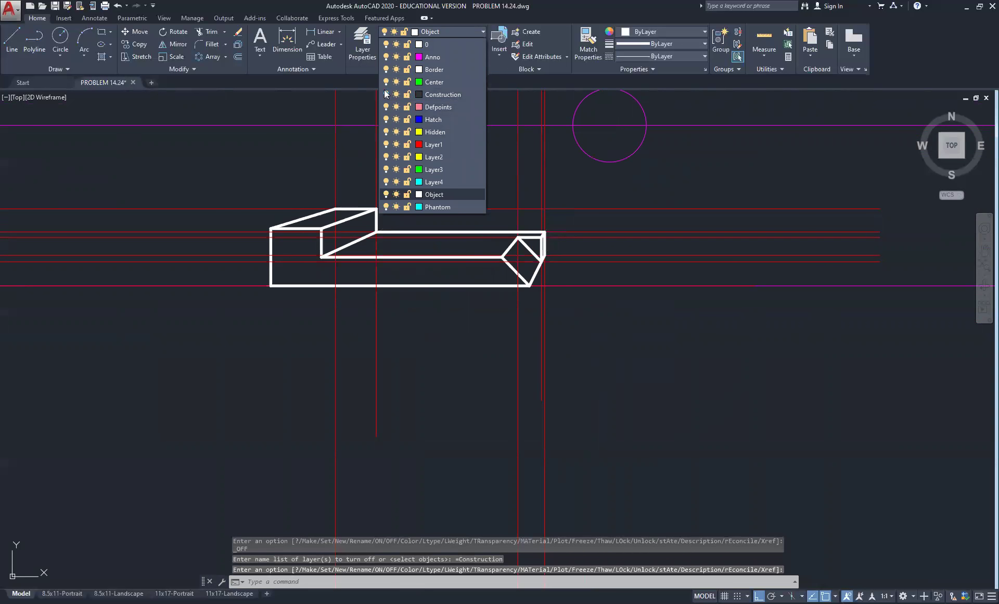
pyautogui.click(386, 144)
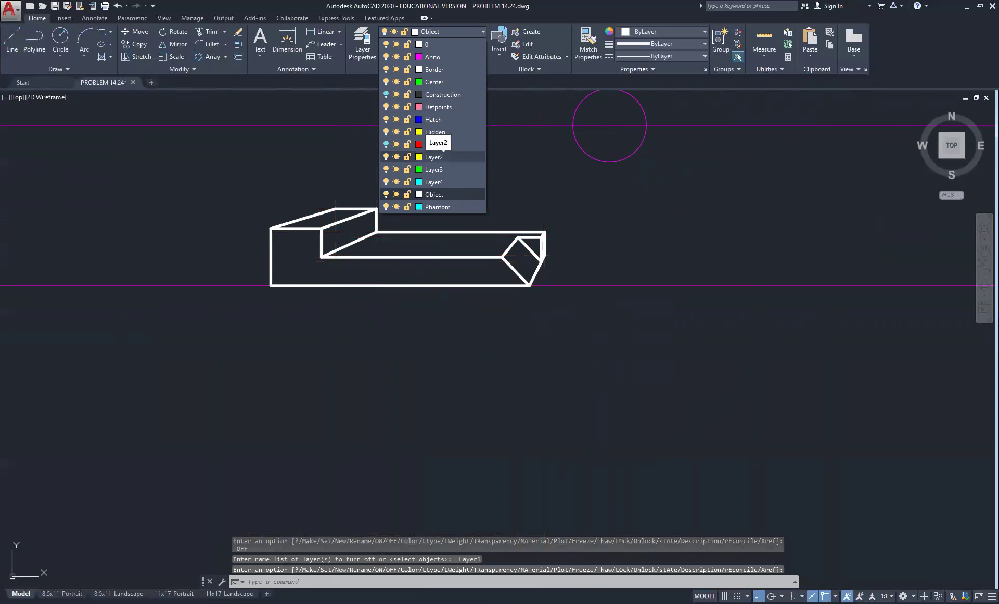
# Examine the base perspective and compare it with the side view and the original orthographic views
pyautogui.scroll(-2, 543, 223)
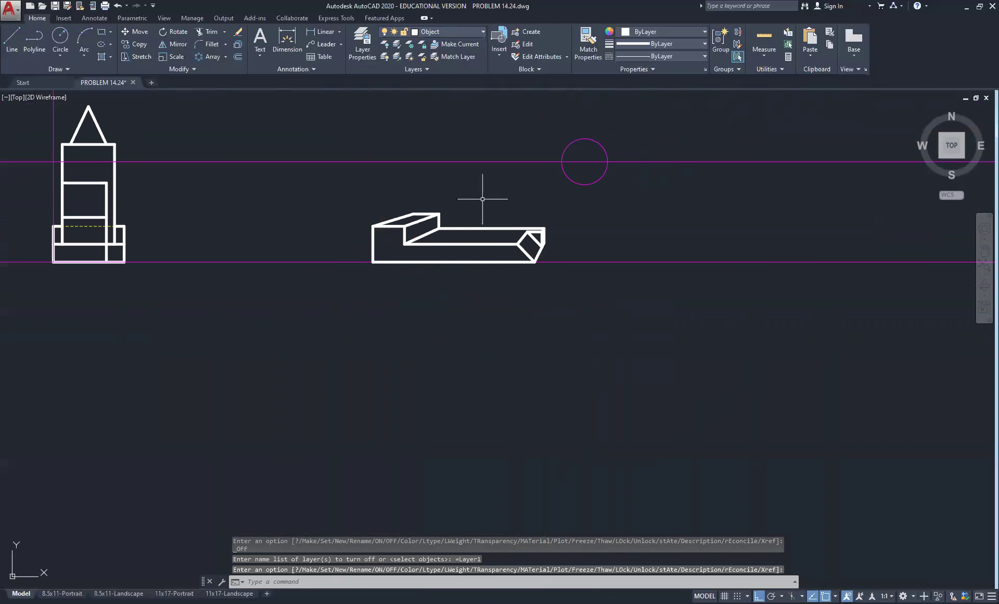
pyautogui.scroll(2, 381, 264)
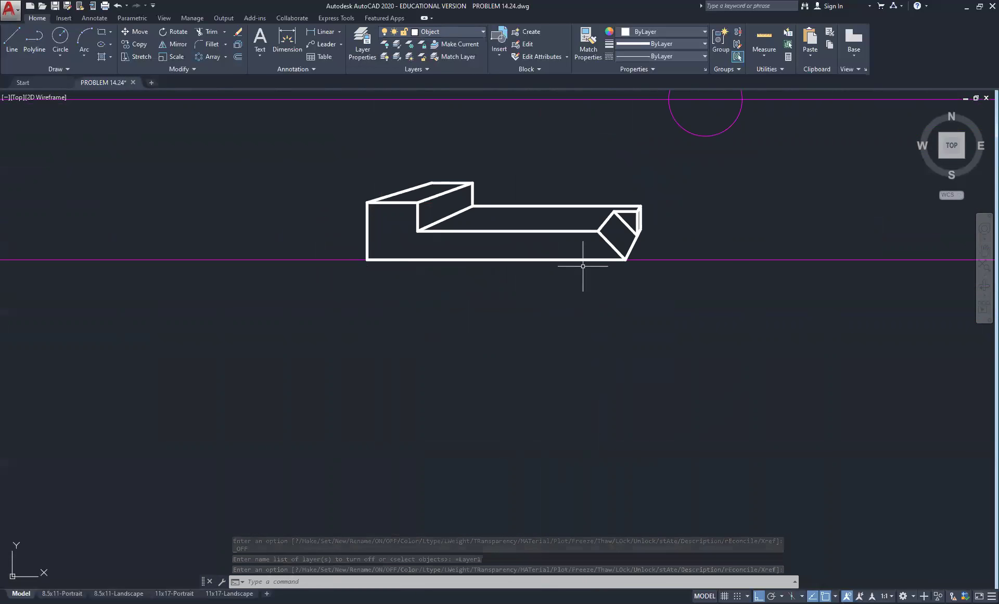
pyautogui.scroll(-2, 617, 220)
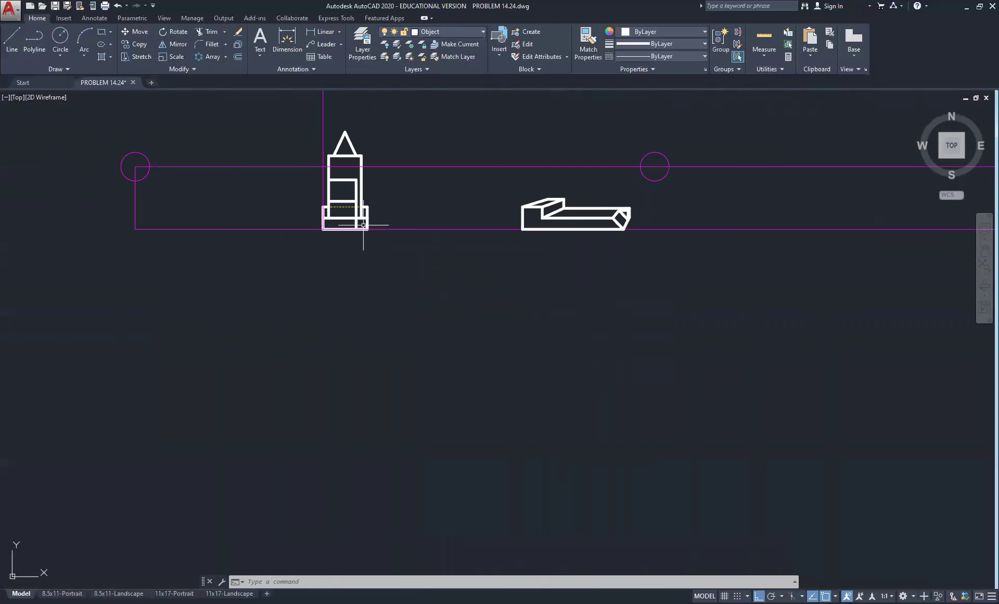
pyautogui.scroll(-1, 138, 183)
pyautogui.moveTo(140, 183); pyautogui.dragTo(565, 375, button='middle')
pyautogui.moveTo(196, 201); pyautogui.dragTo(310, 348, button='middle')
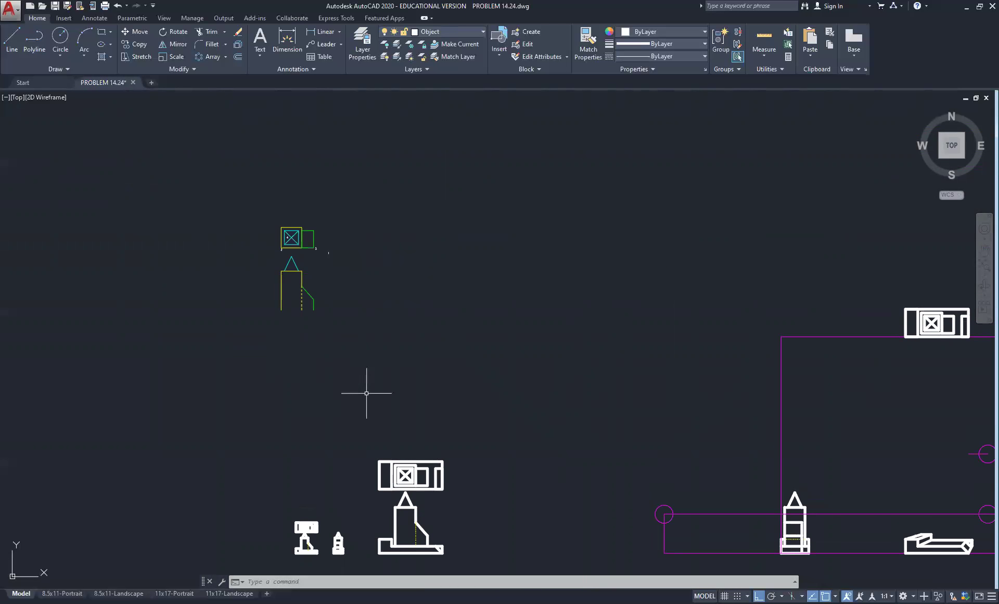
pyautogui.moveTo(366, 393); pyautogui.dragTo(331, 403, button='middle')
pyautogui.scroll(4, 331, 404)
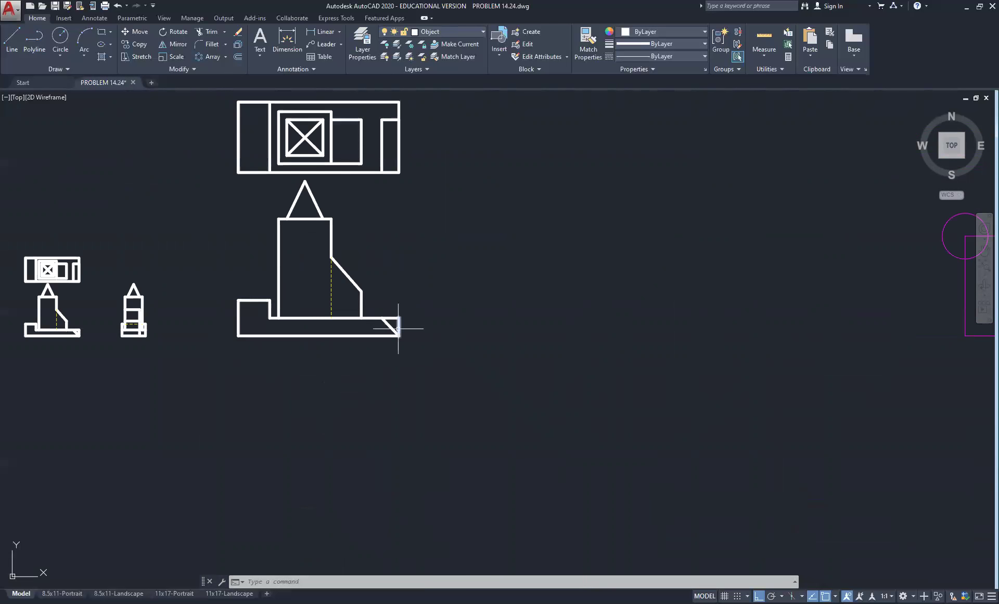
pyautogui.scroll(-6, 396, 256)
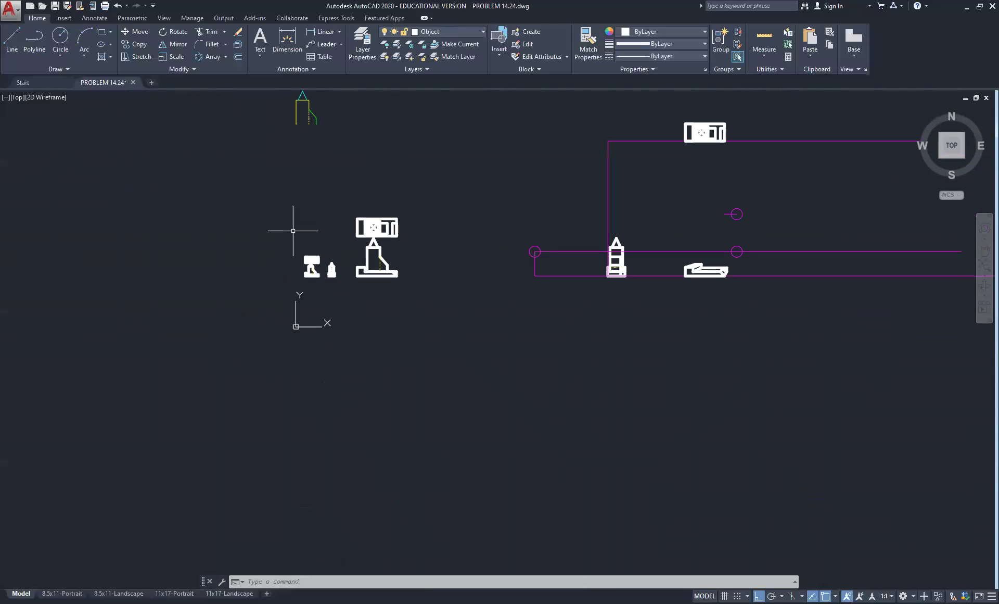
# Show Layer1 temporarily to examine the red base outlines in the colour-coded reference views, and turn it off again
pyautogui.click(479, 32)
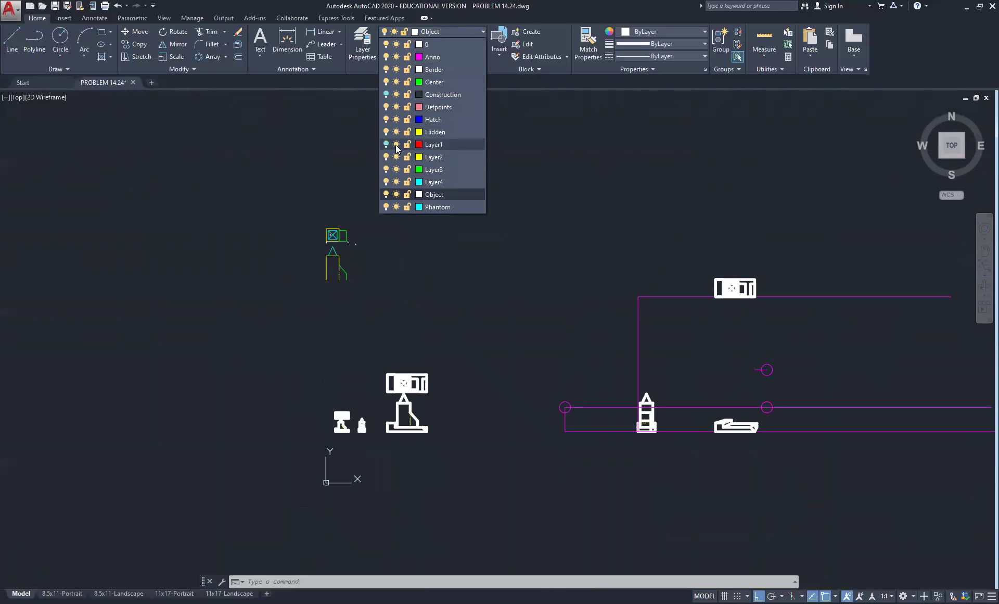
pyautogui.click(385, 146)
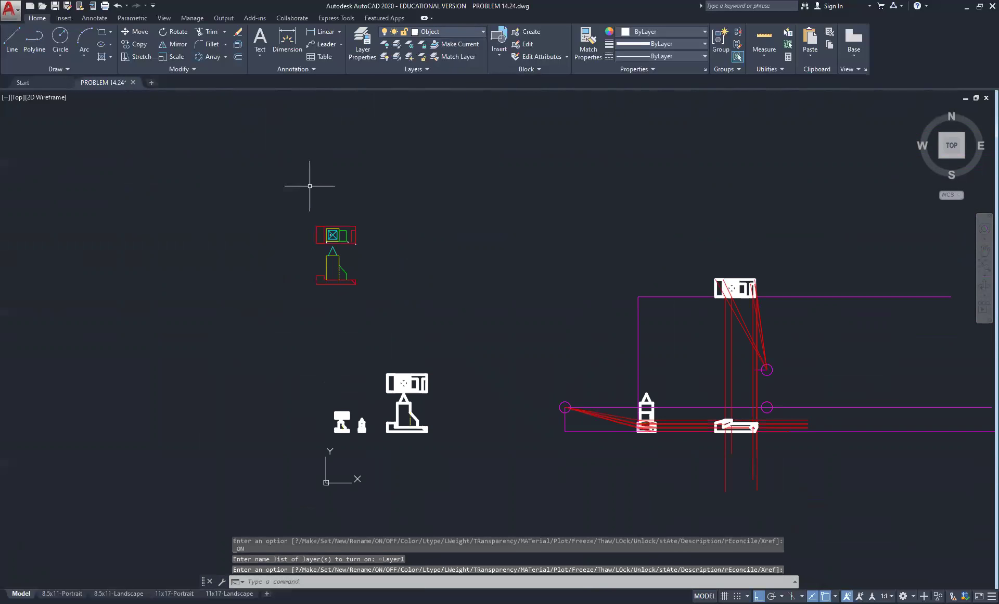
pyautogui.scroll(7, 327, 242)
pyautogui.scroll(2, 306, 247)
pyautogui.moveTo(391, 259); pyautogui.dragTo(383, 199, button='middle')
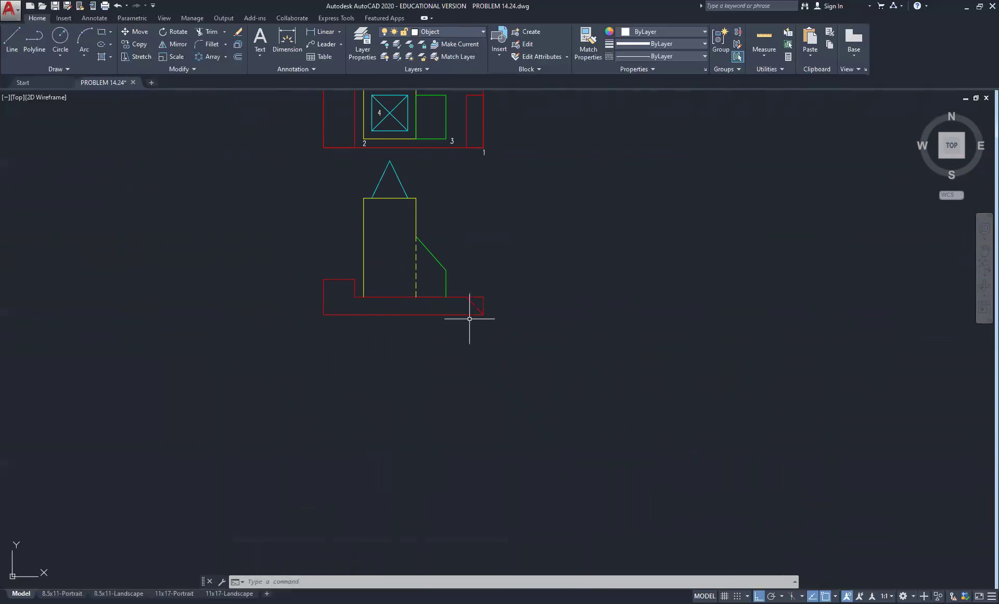
pyautogui.moveTo(334, 139); pyautogui.dragTo(345, 156, button='middle')
pyautogui.scroll(-6, 479, 212)
pyautogui.moveTo(690, 332); pyautogui.dragTo(323, 239, button='middle')
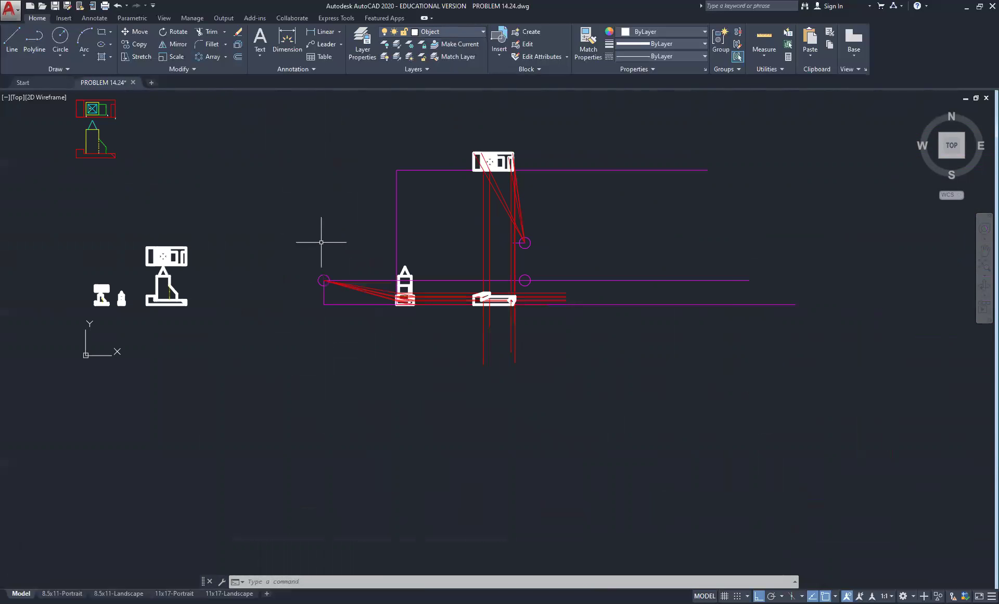
pyautogui.scroll(4, 521, 309)
pyautogui.click(456, 31)
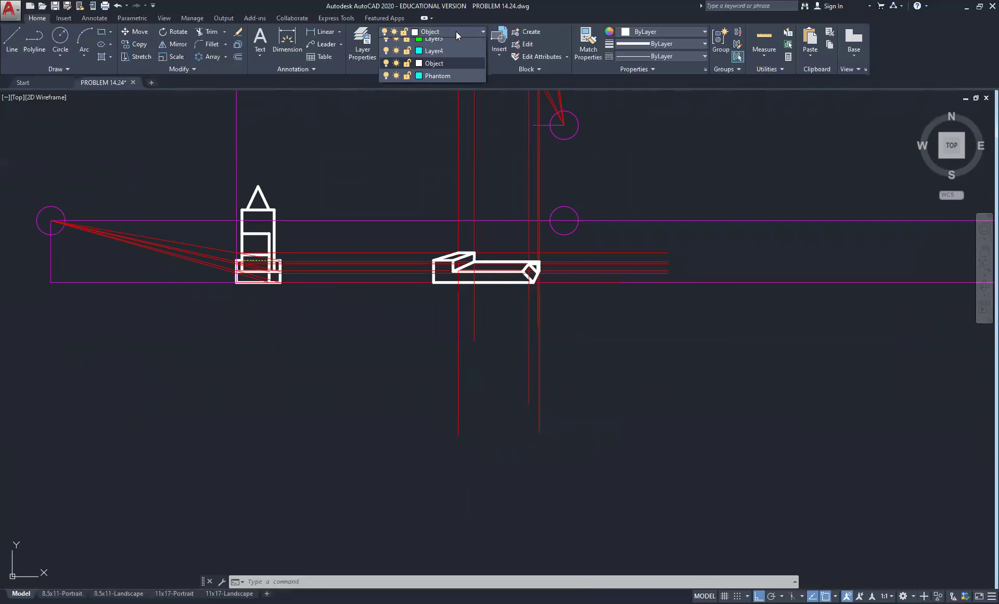
pyautogui.click(385, 144)
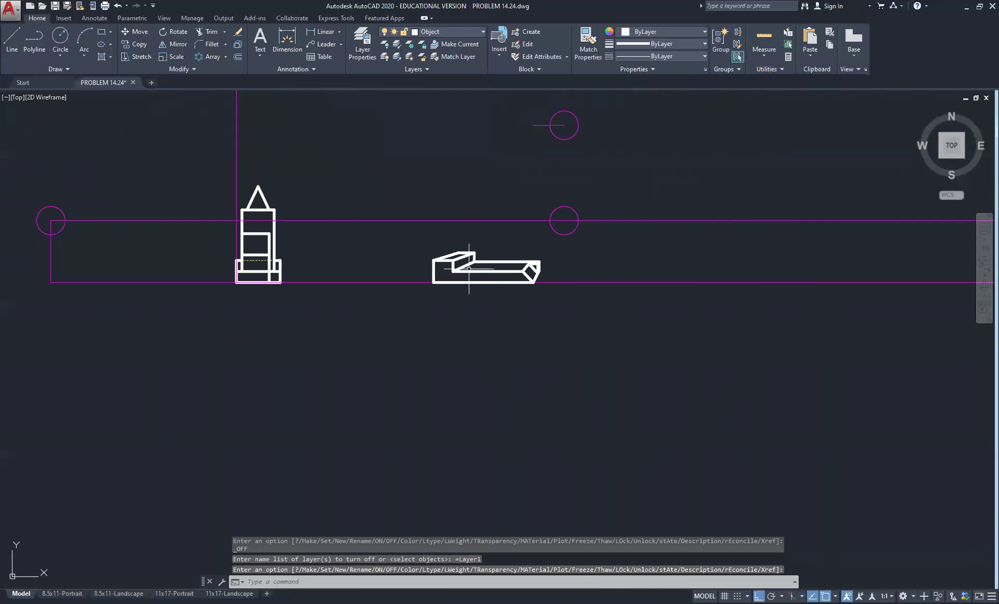
# Examine the base perspective's cut corner and the parts numbered 2, 3 and 4 in the colour-coded reference views
pyautogui.scroll(4, 521, 286)
pyautogui.scroll(4, 586, 249)
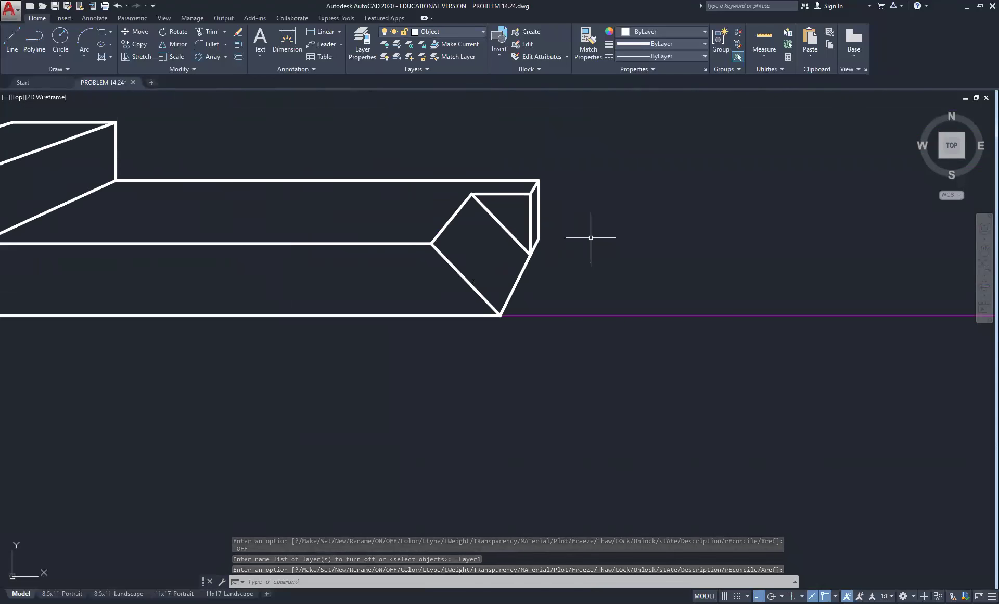
pyautogui.scroll(-4, 590, 237)
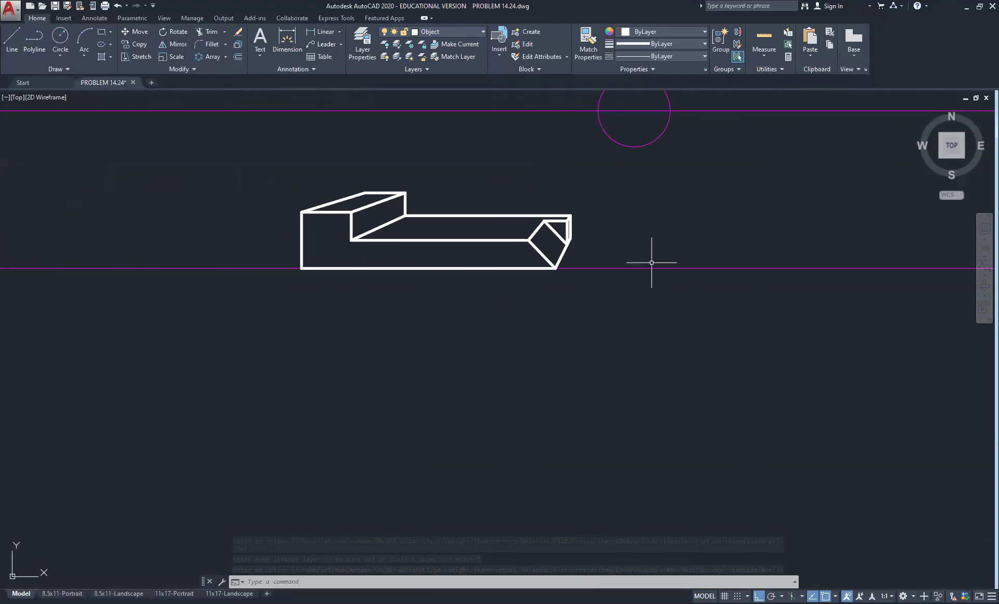
pyautogui.scroll(-4, 528, 225)
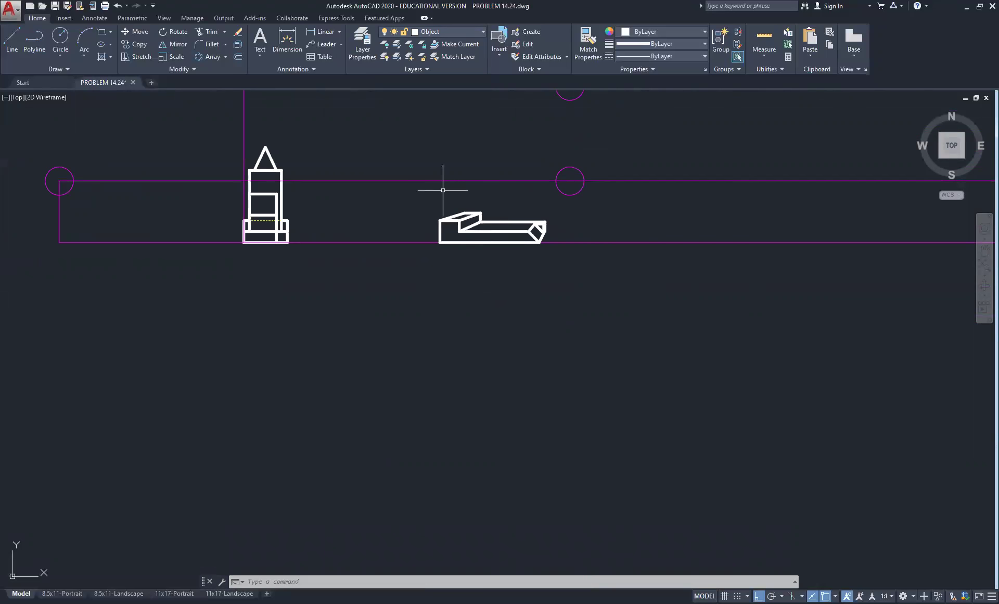
pyautogui.scroll(-4, 443, 190)
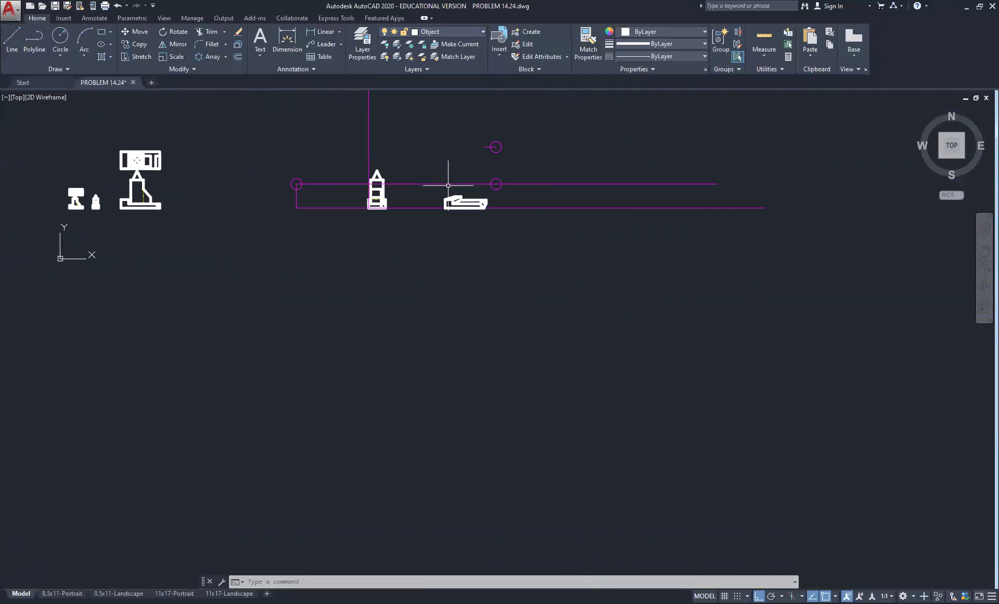
pyautogui.moveTo(252, 145); pyautogui.dragTo(479, 342, button='middle')
pyautogui.scroll(2, 380, 290)
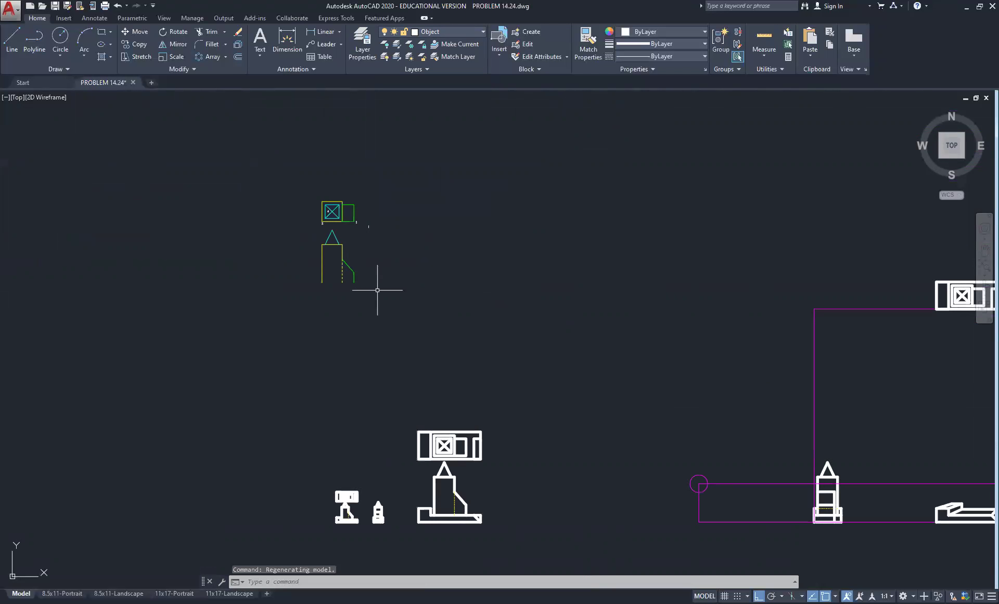
pyautogui.scroll(2, 305, 266)
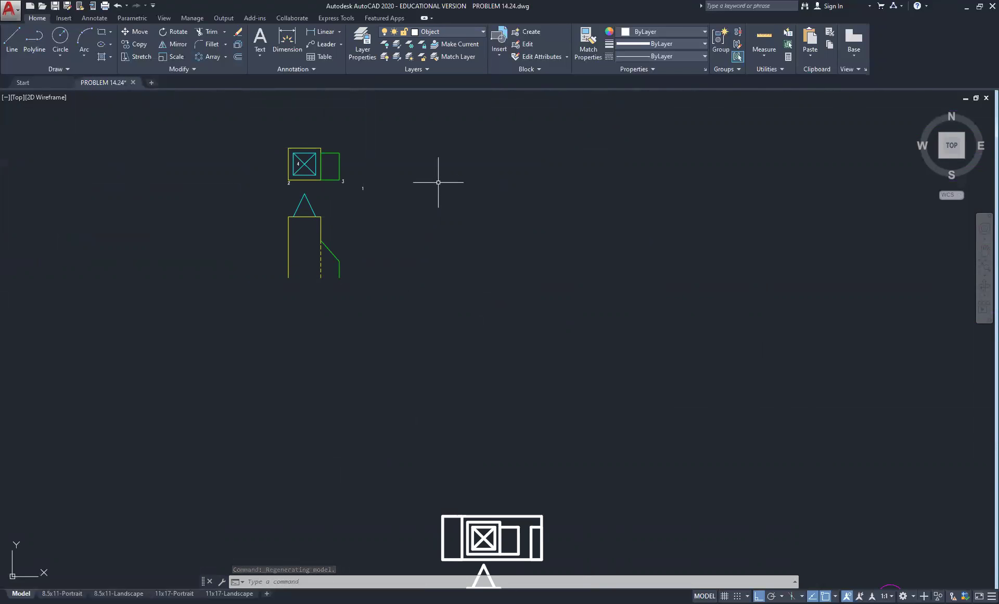
# Make Layer2 the current layer
pyautogui.click(467, 31)
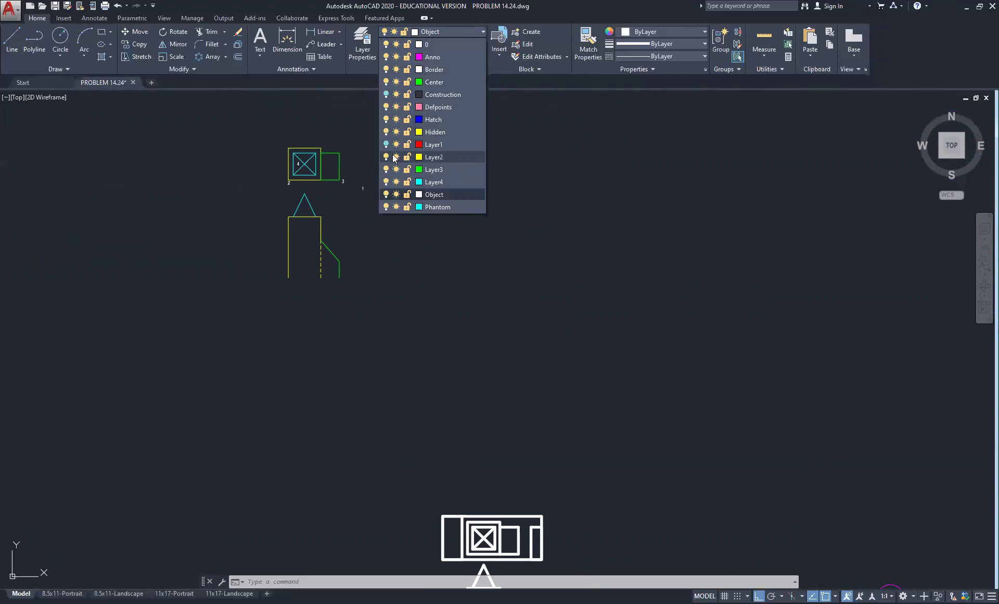
pyautogui.click(444, 158)
pyautogui.scroll(-5, 444, 149)
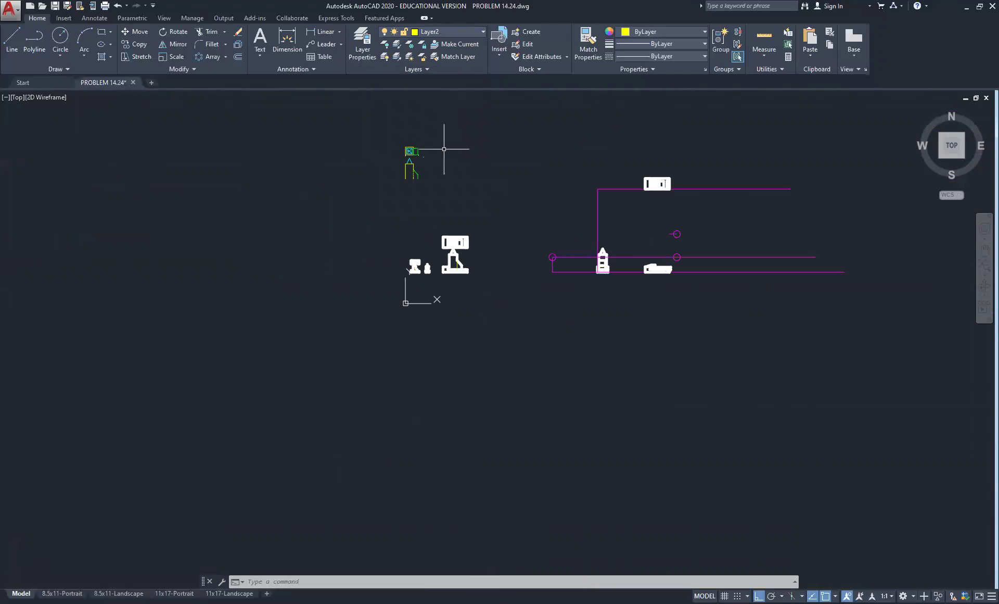
pyautogui.moveTo(729, 253); pyautogui.dragTo(439, 228, button='middle')
pyautogui.scroll(6, 380, 196)
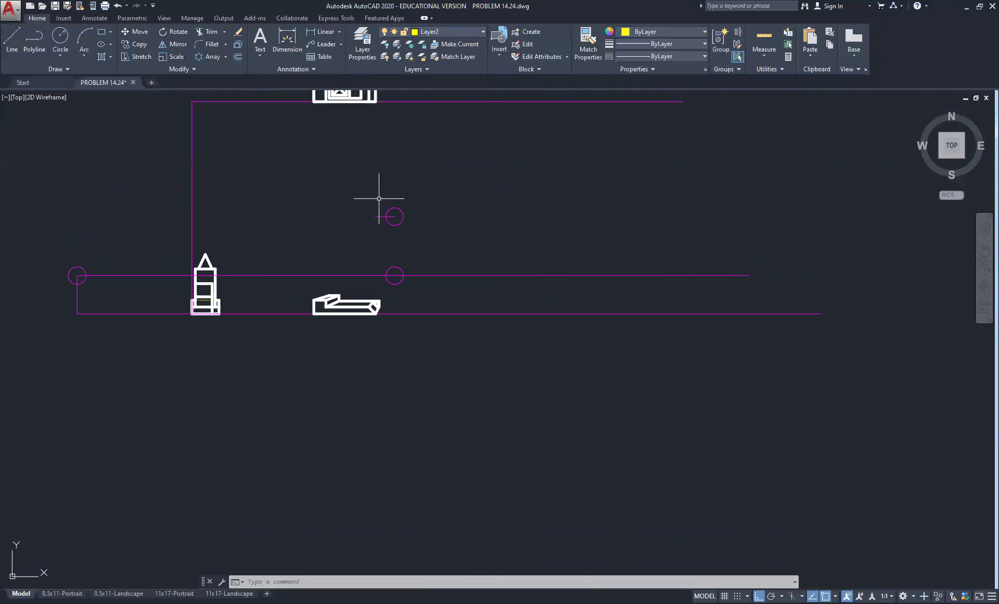
pyautogui.scroll(-2, 359, 192)
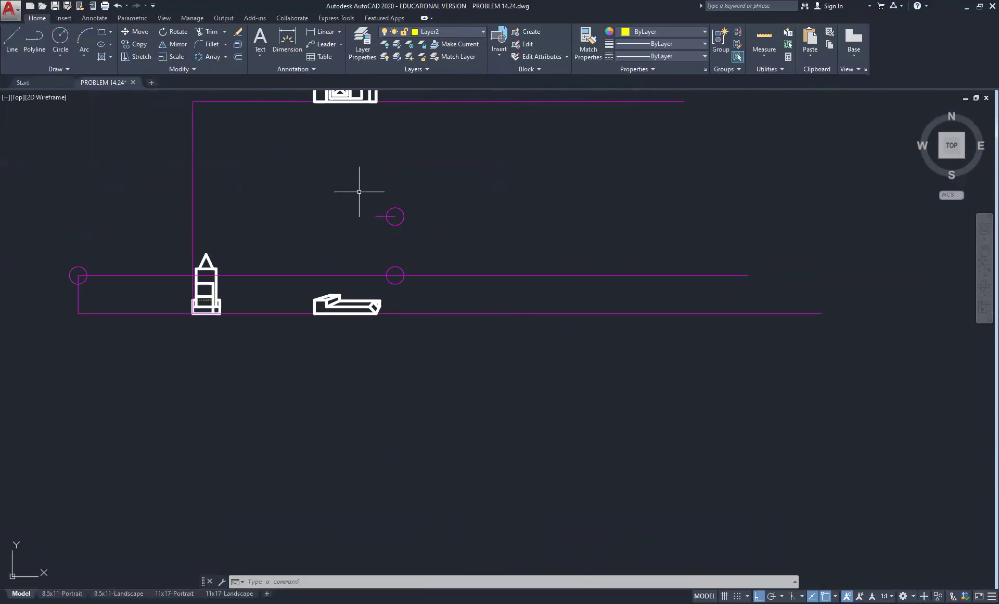
# Turn Layer1 on to review the base's projection lines and switch it off again
pyautogui.click(472, 30)
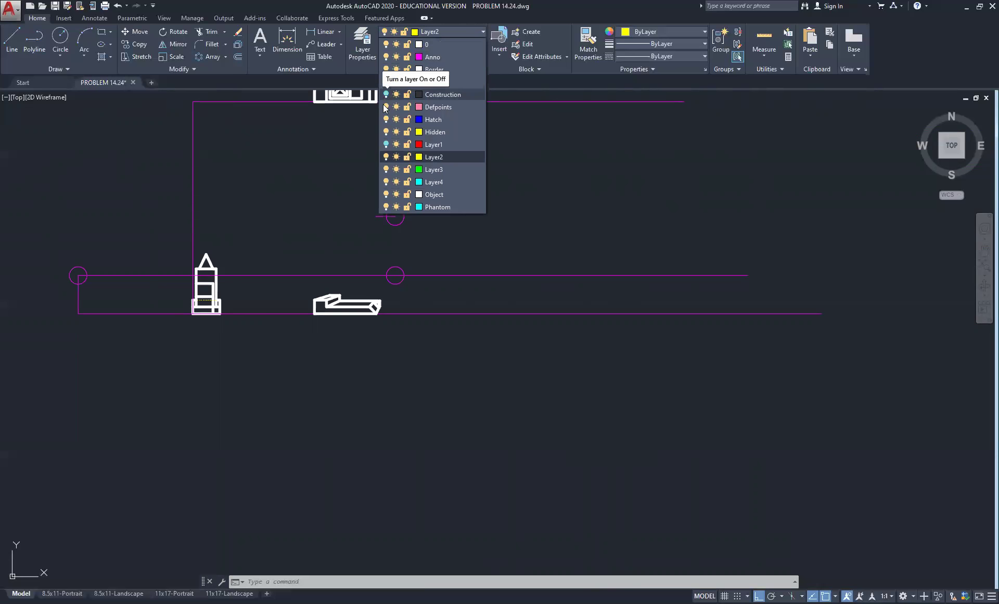
pyautogui.click(386, 145)
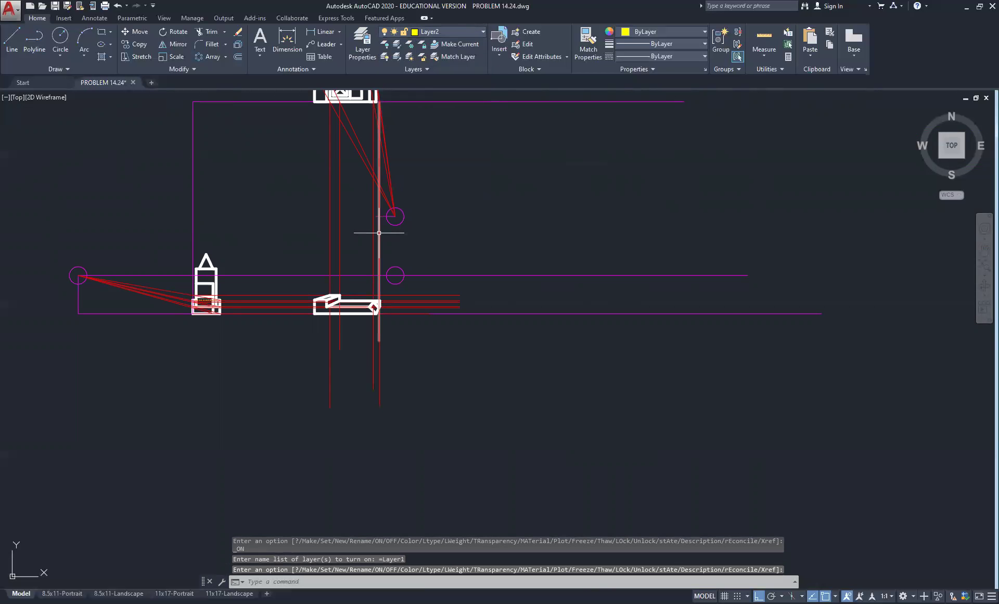
pyautogui.scroll(4, 380, 218)
pyautogui.scroll(-4, 381, 218)
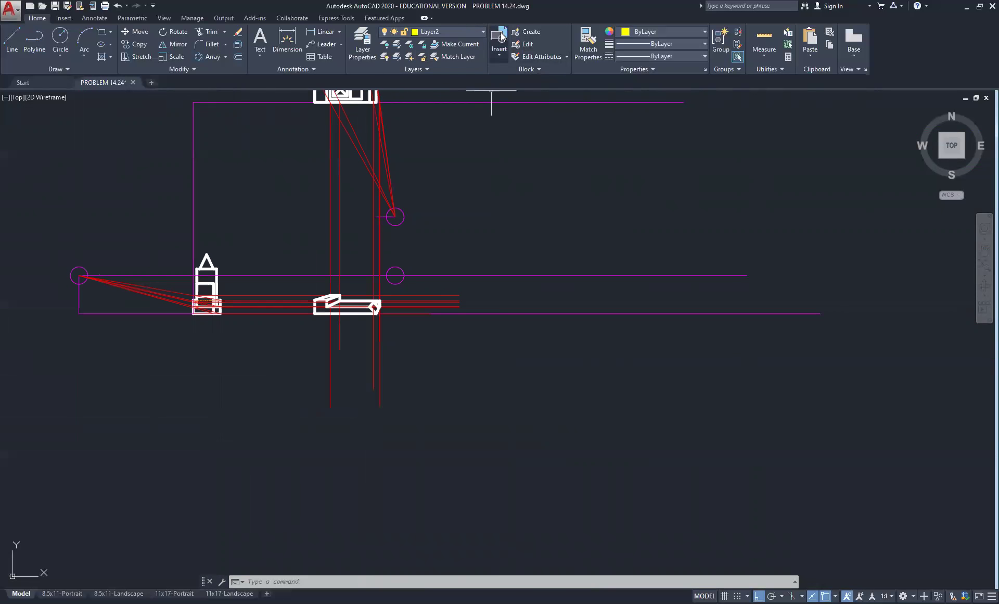
pyautogui.click(480, 33)
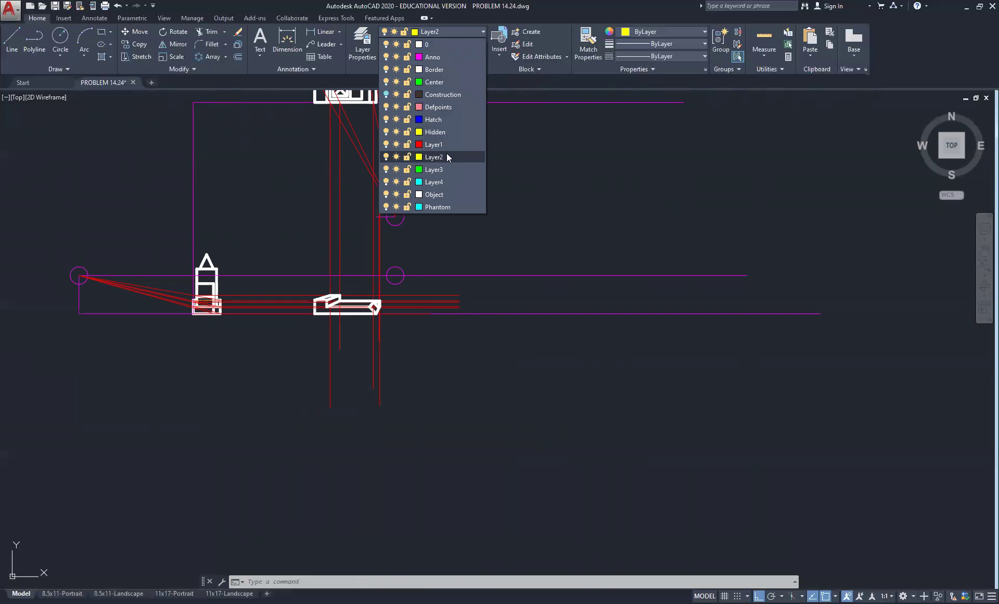
pyautogui.click(385, 144)
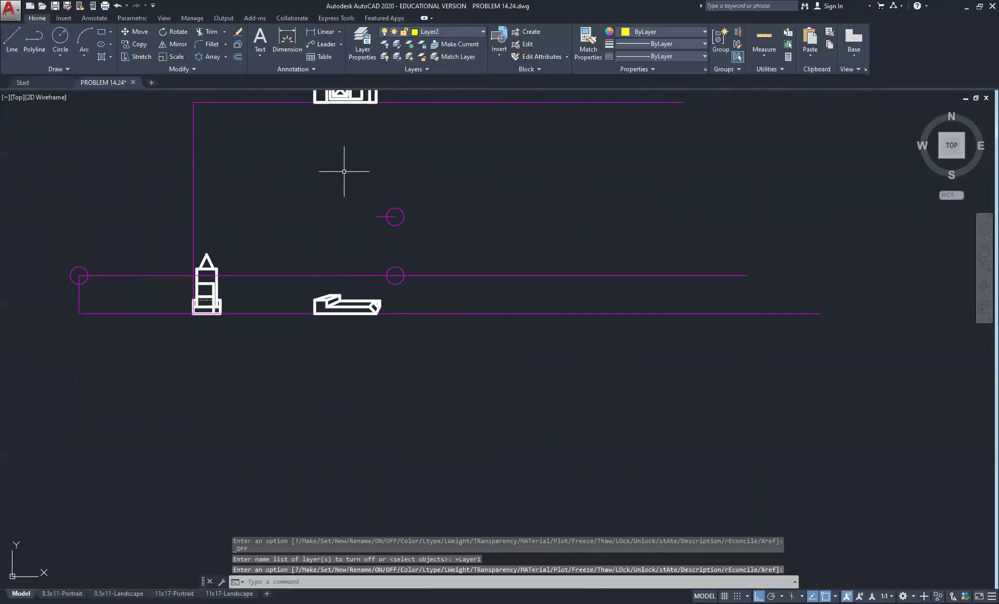
# On the Anno layer, draw a vertical line from the short stub at the station point up to the plan view's lower-right corner
pyautogui.moveTo(344, 172); pyautogui.dragTo(394, 204, button='middle')
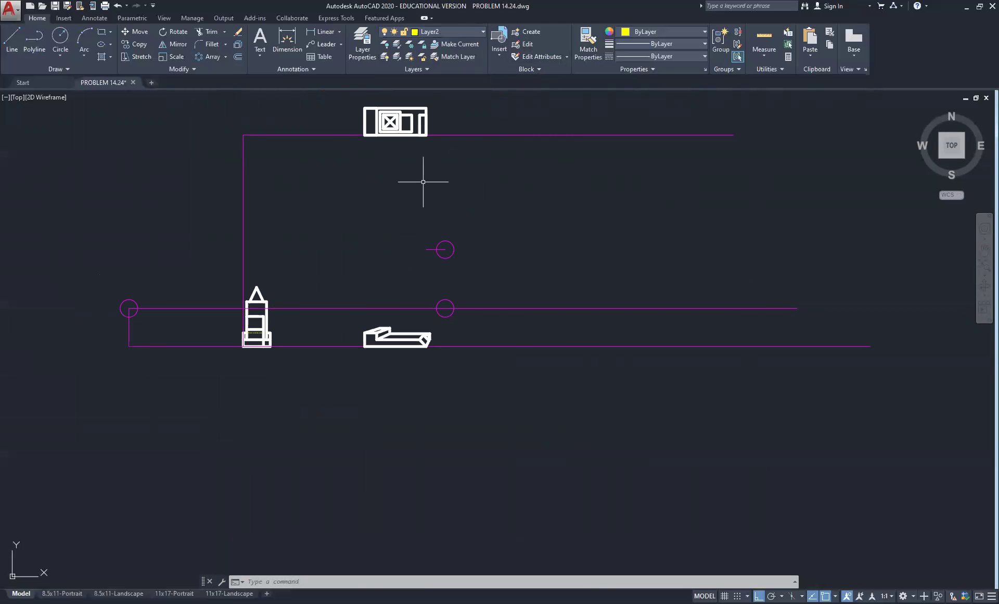
pyautogui.click(465, 31)
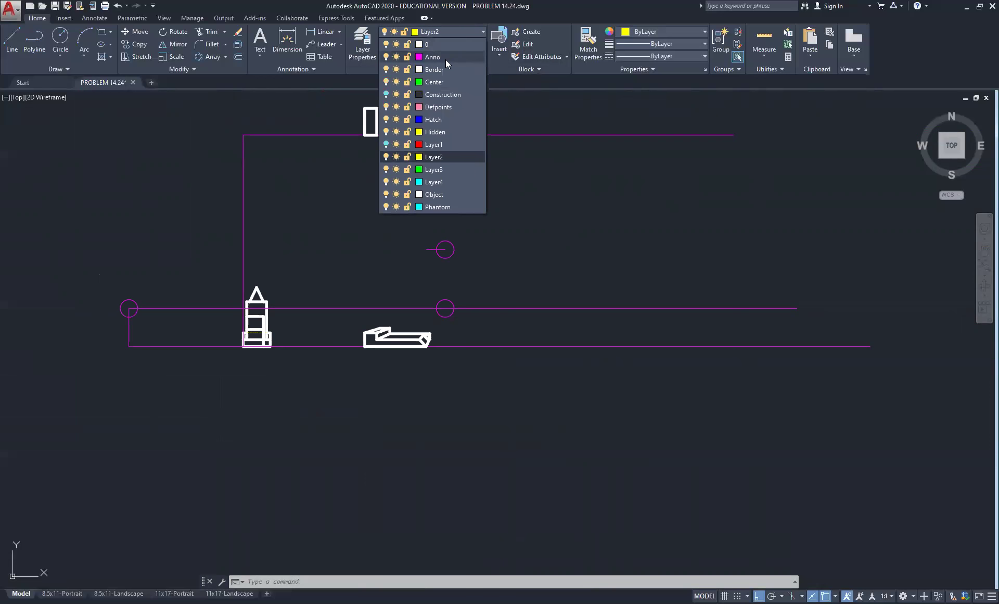
pyautogui.click(445, 59)
pyautogui.click(17, 42)
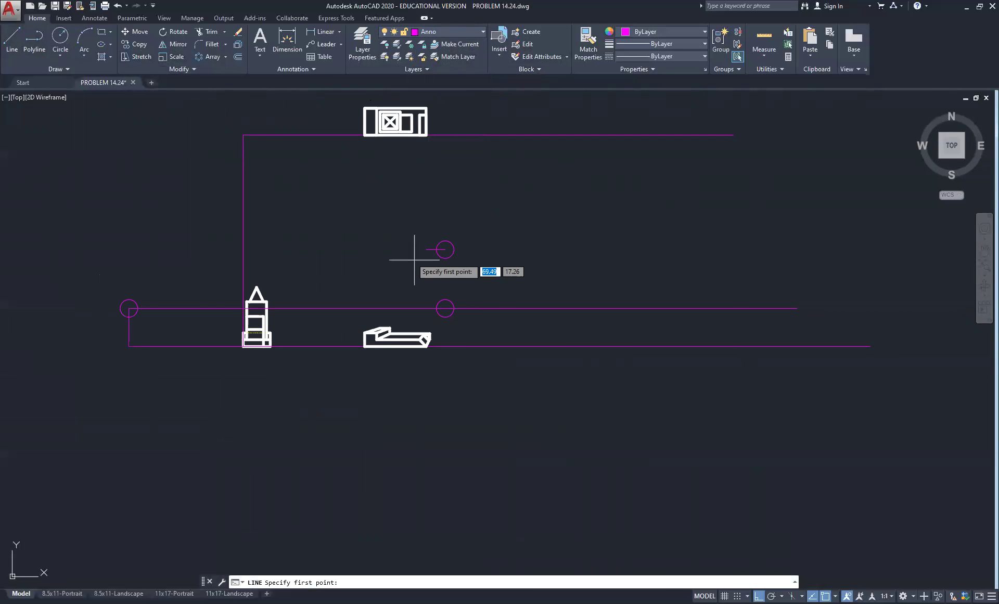
pyautogui.click(426, 249)
pyautogui.scroll(4, 432, 134)
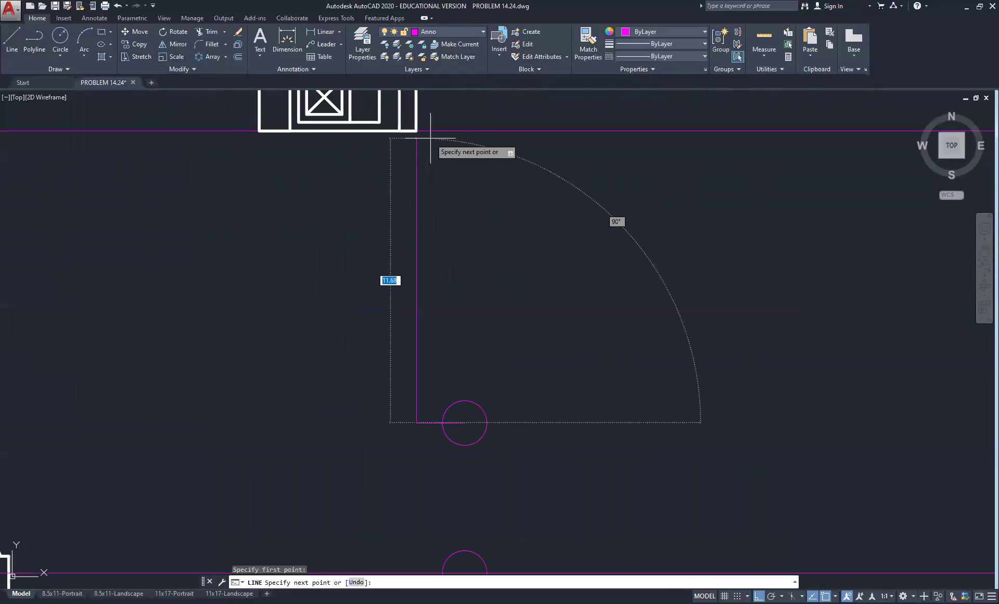
pyautogui.click(416, 130)
pyautogui.rightClick(535, 195)
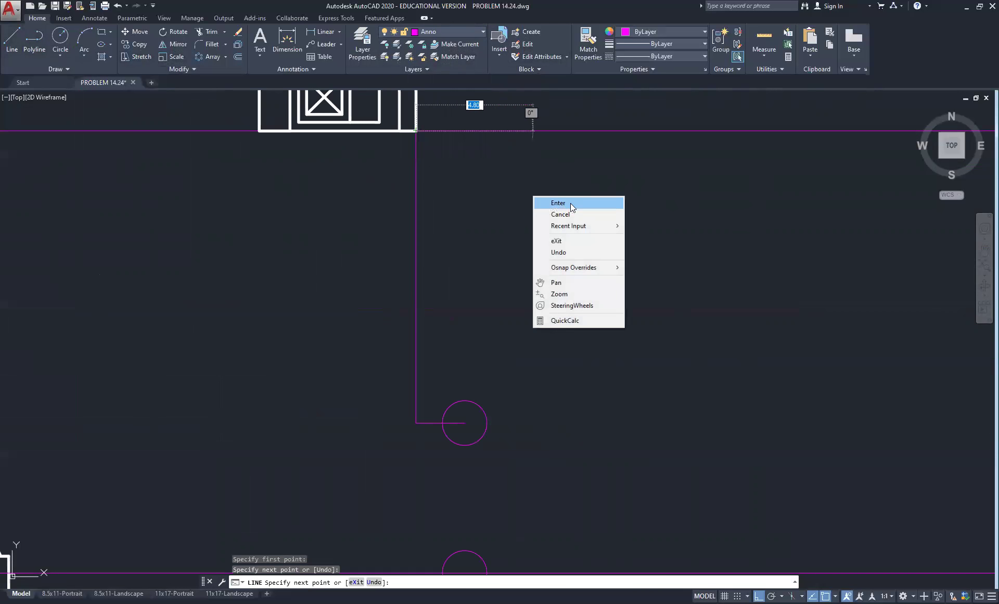
pyautogui.click(567, 203)
pyautogui.scroll(-4, 343, 229)
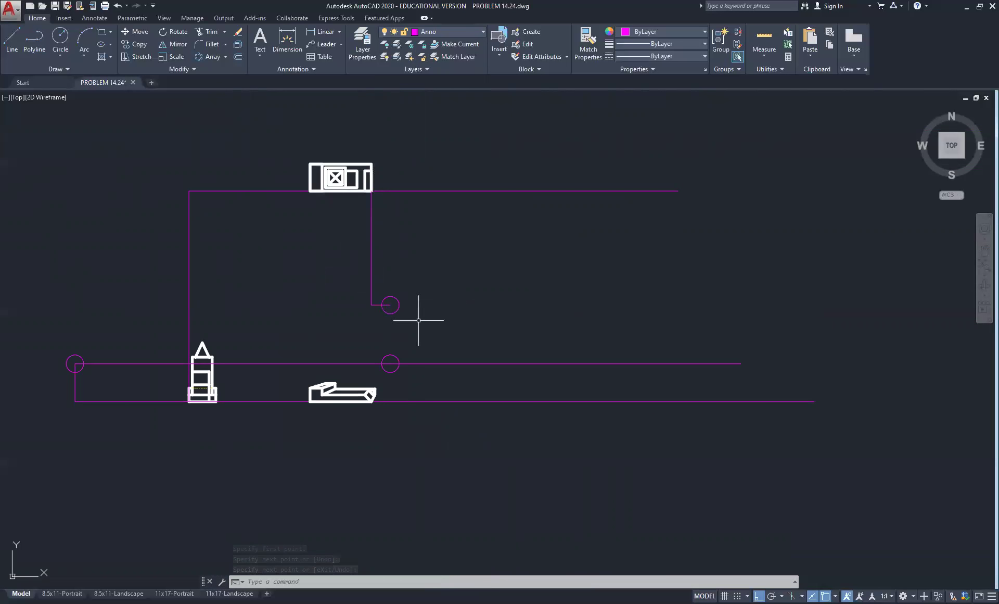
# On Layer2, draw sight lines joining the two front corners of the tower's outer square in the plan view to the station point
pyautogui.click(474, 31)
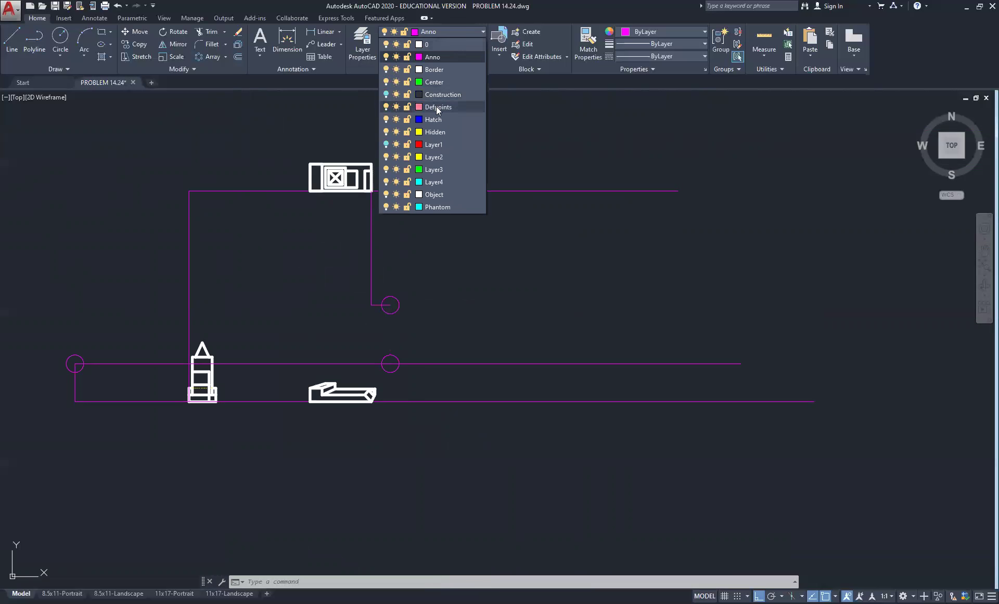
pyautogui.click(445, 157)
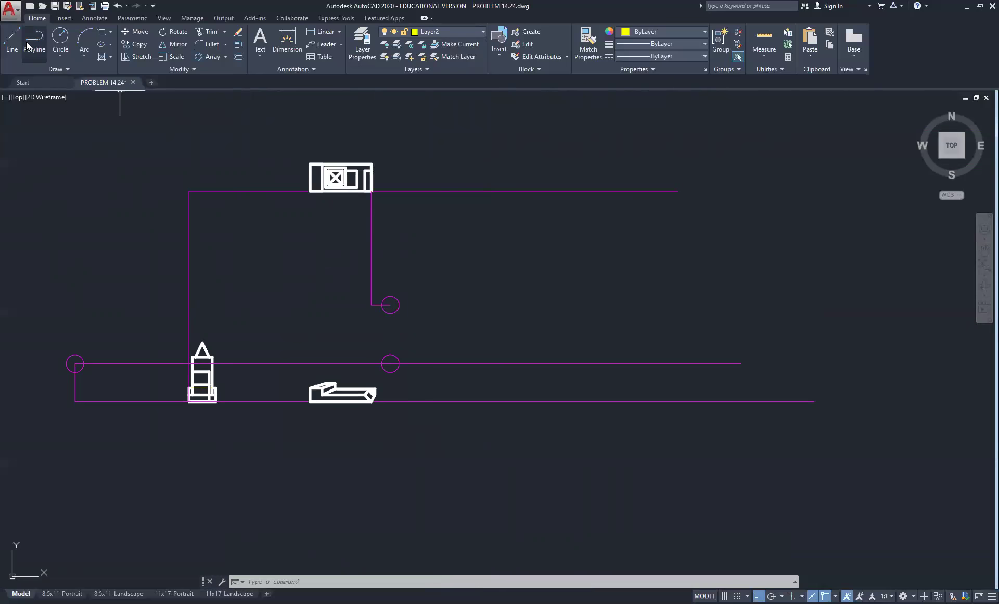
pyautogui.click(10, 37)
pyautogui.scroll(4, 332, 163)
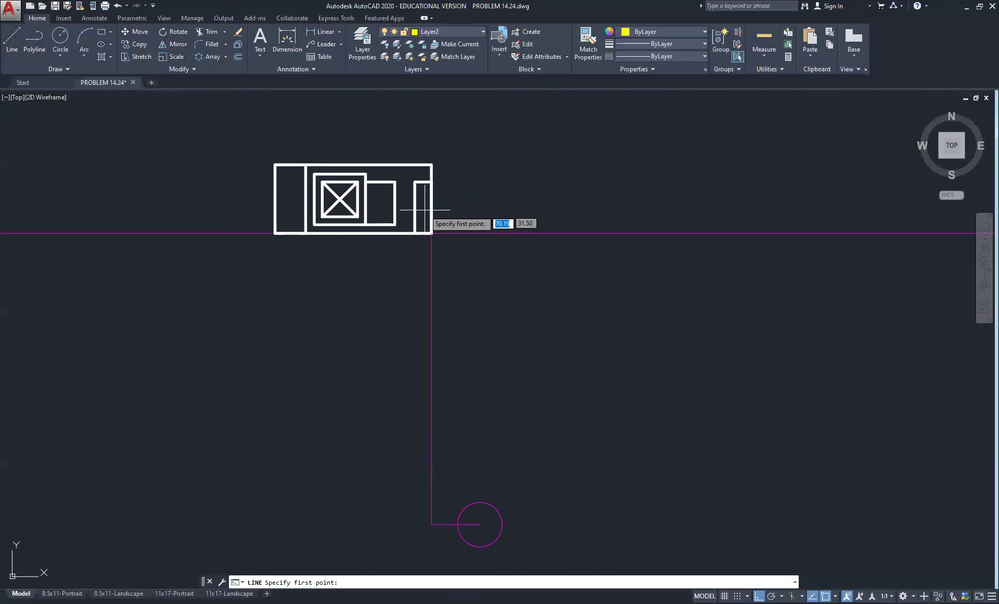
pyautogui.scroll(2, 424, 209)
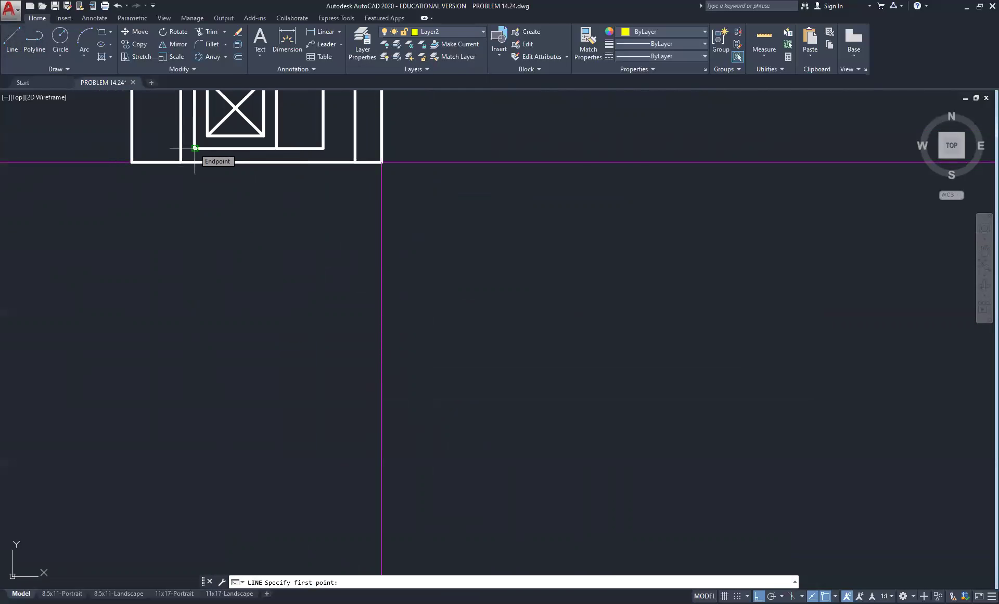
pyautogui.click(194, 148)
pyautogui.scroll(-5, 195, 146)
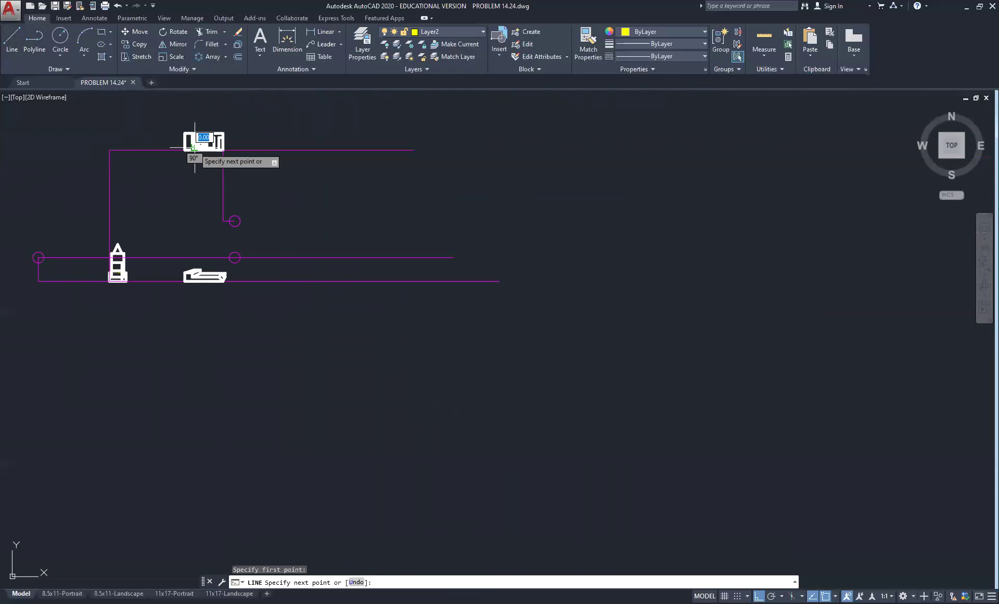
pyautogui.scroll(5, 45, 125)
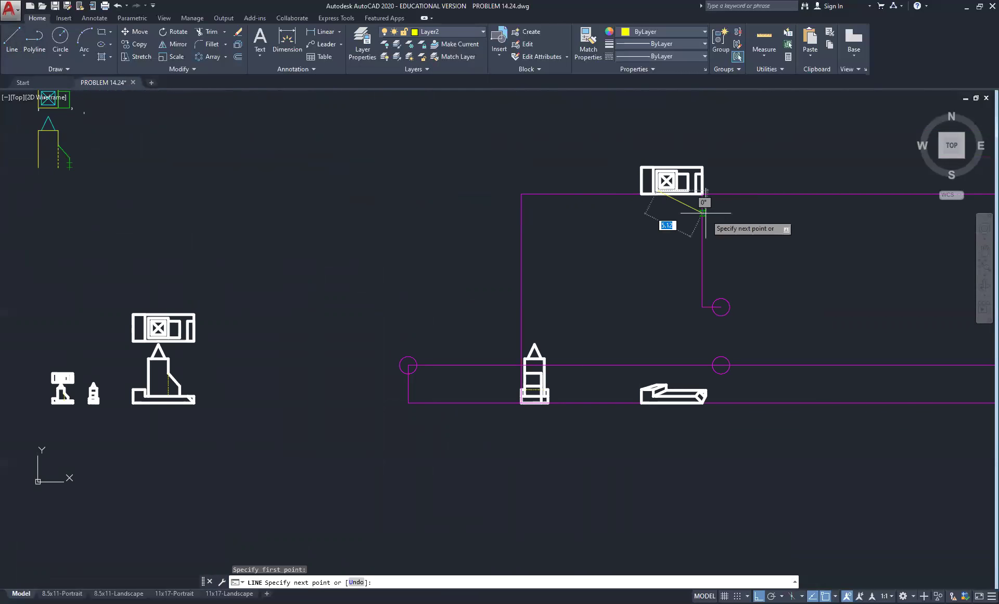
pyautogui.moveTo(690, 214)
pyautogui.mouseDown(button='middle')
pyautogui.moveTo(298, 95)
pyautogui.moveTo(359, 226)
pyautogui.mouseUp(button='middle')
pyautogui.click(329, 187)
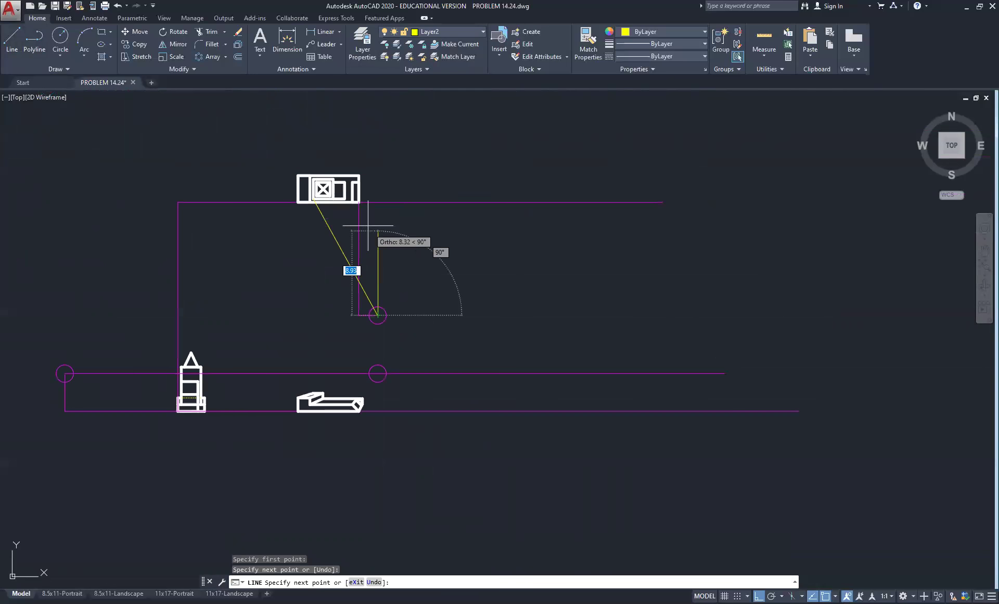
pyautogui.scroll(6, 336, 207)
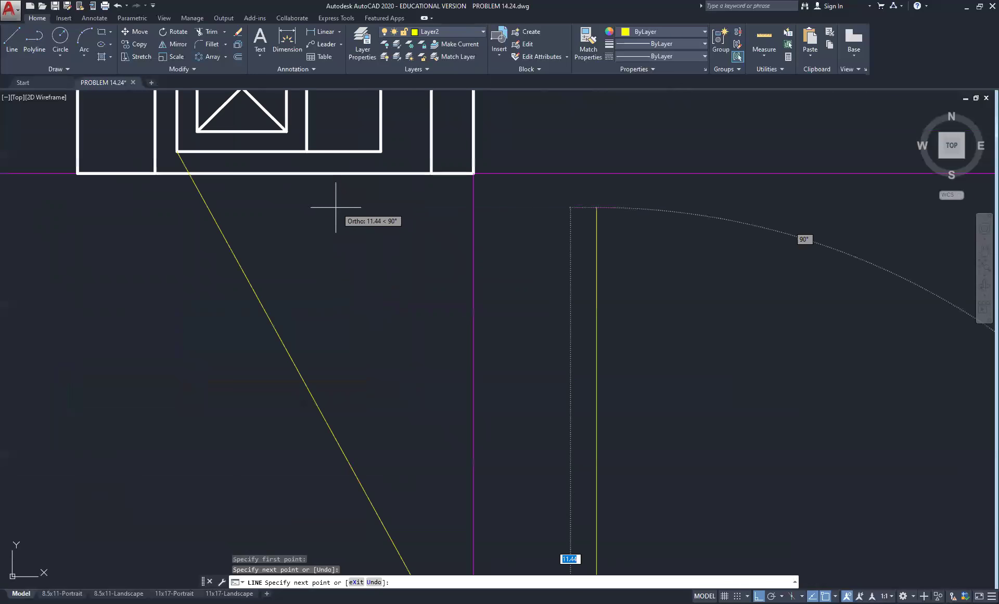
pyautogui.click(306, 151)
pyautogui.rightClick(399, 234)
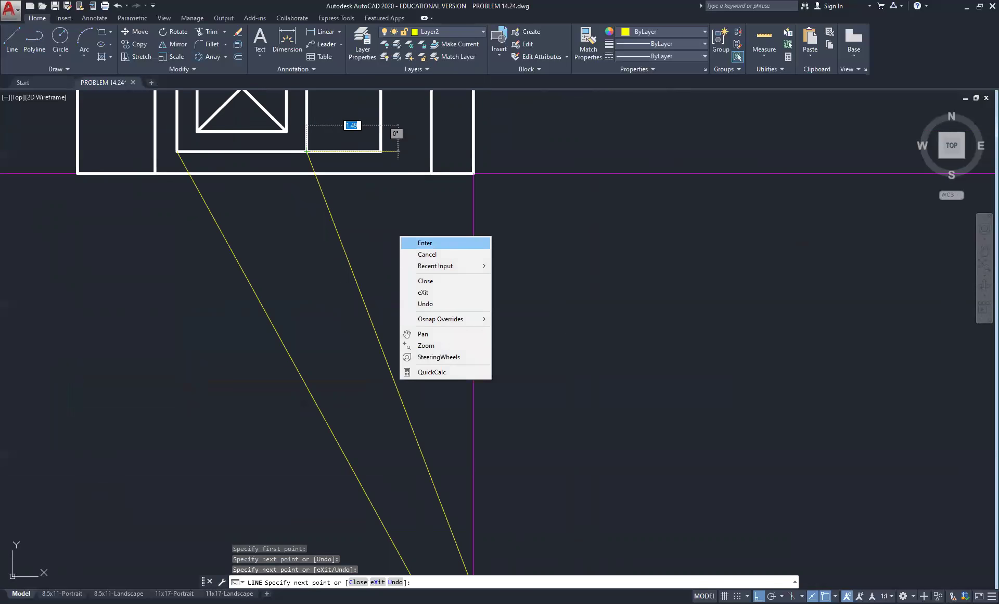
pyautogui.click(416, 244)
# Draw sight lines joining the two rear corners of the tower's outer square in the plan view to the station point
pyautogui.moveTo(366, 194); pyautogui.dragTo(463, 367, button='middle')
pyautogui.rightClick(253, 179)
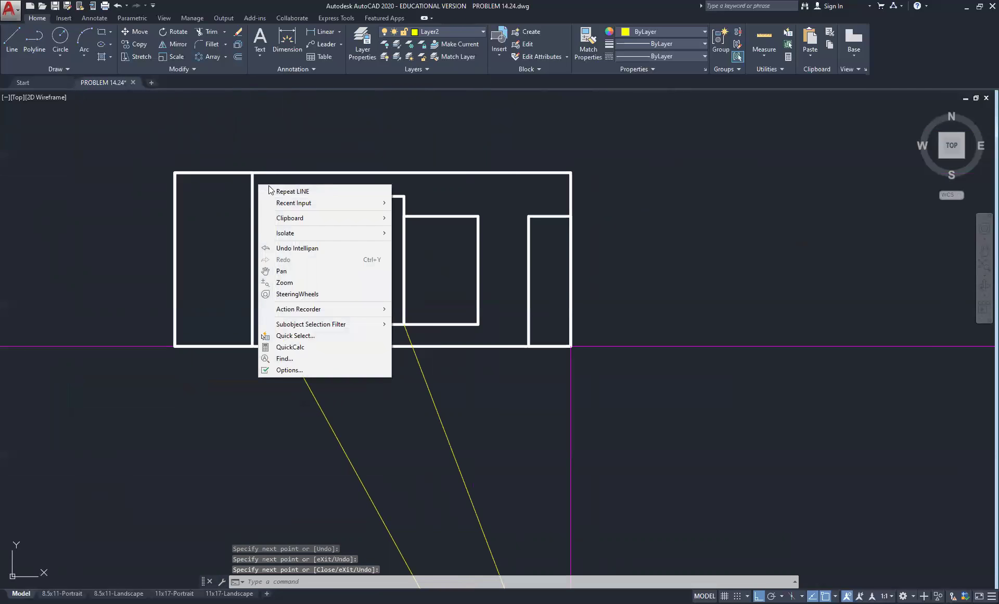
pyautogui.click(292, 194)
pyautogui.click(274, 196)
pyautogui.scroll(-6, 275, 196)
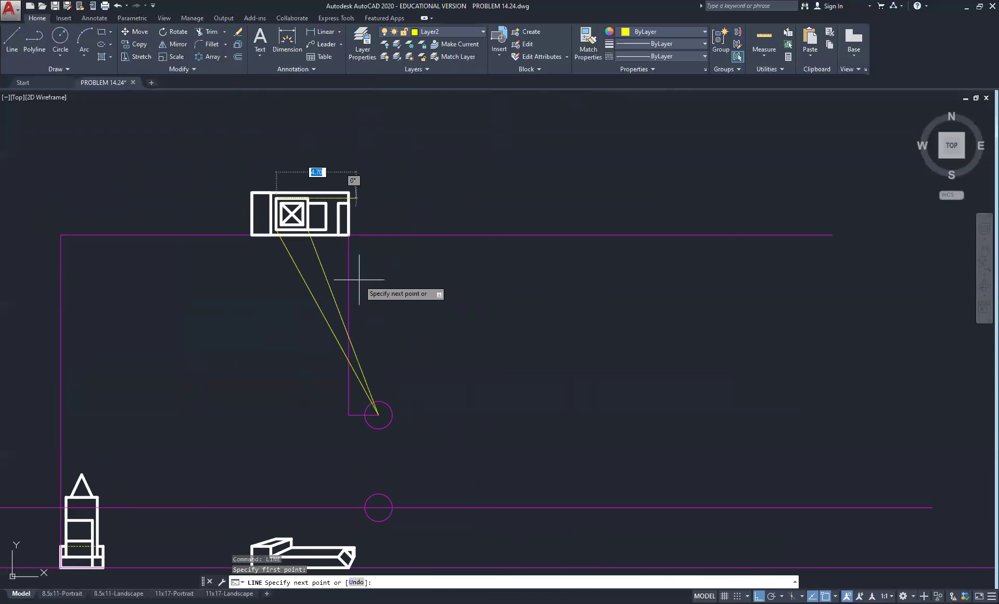
pyautogui.click(379, 414)
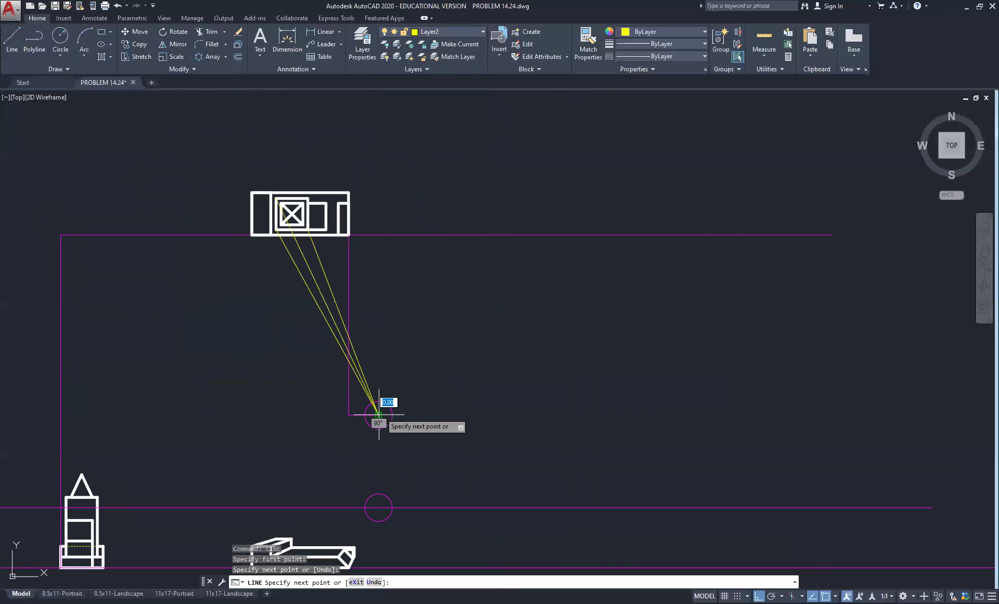
pyautogui.scroll(4, 310, 203)
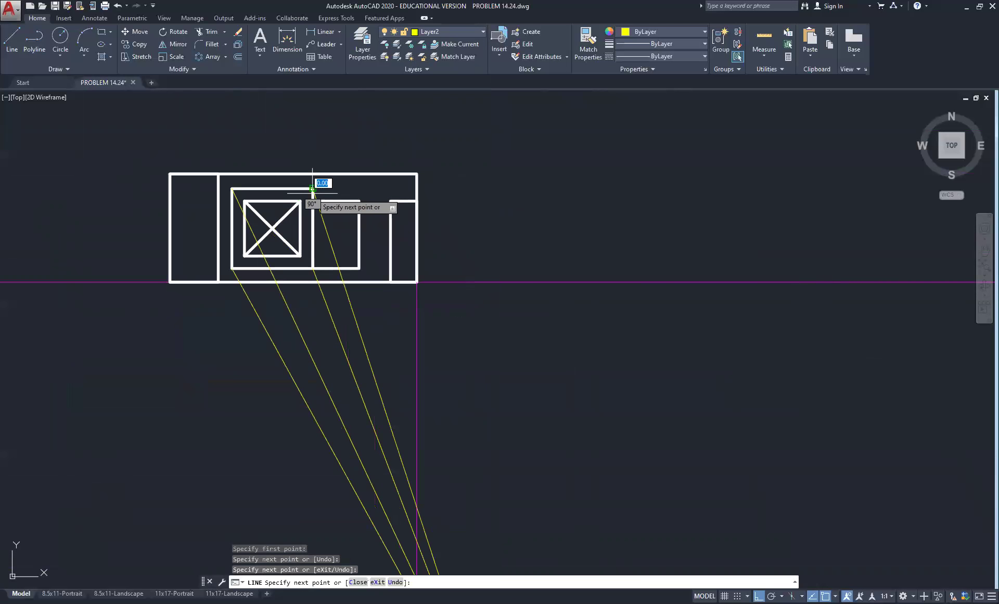
pyautogui.click(312, 188)
pyautogui.rightClick(547, 238)
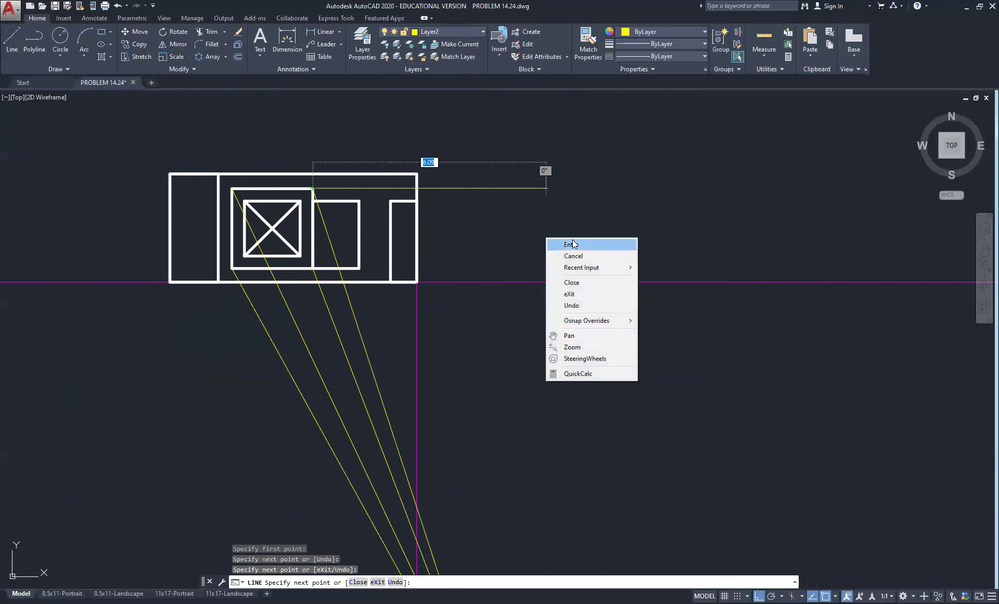
pyautogui.click(572, 243)
# Draw a vertical projection line from the leftmost sight line's crossing with the picture plane down past the ground line
pyautogui.moveTo(264, 289); pyautogui.dragTo(338, 202, button='middle')
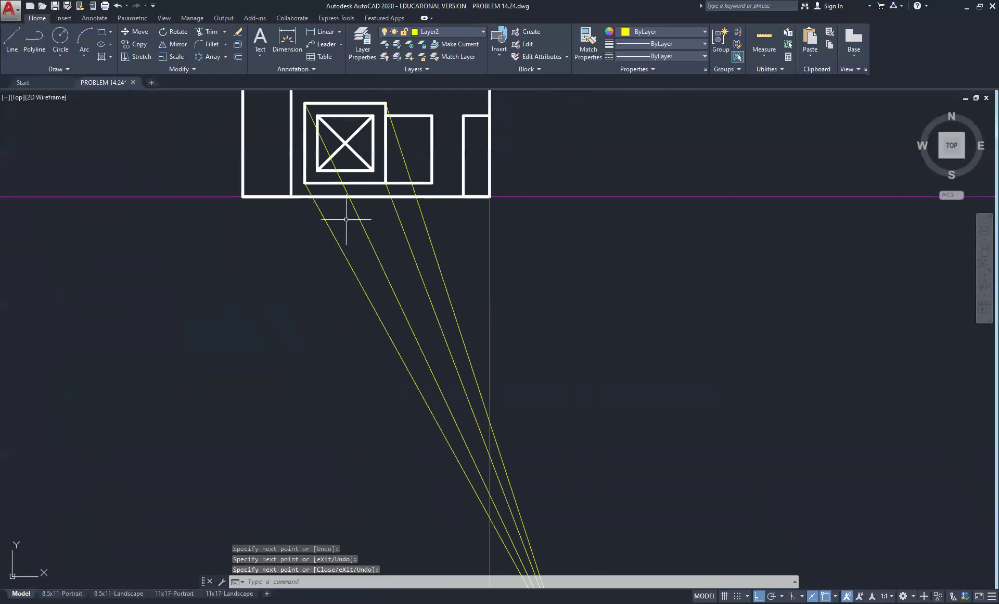
pyautogui.rightClick(293, 229)
pyautogui.click(323, 239)
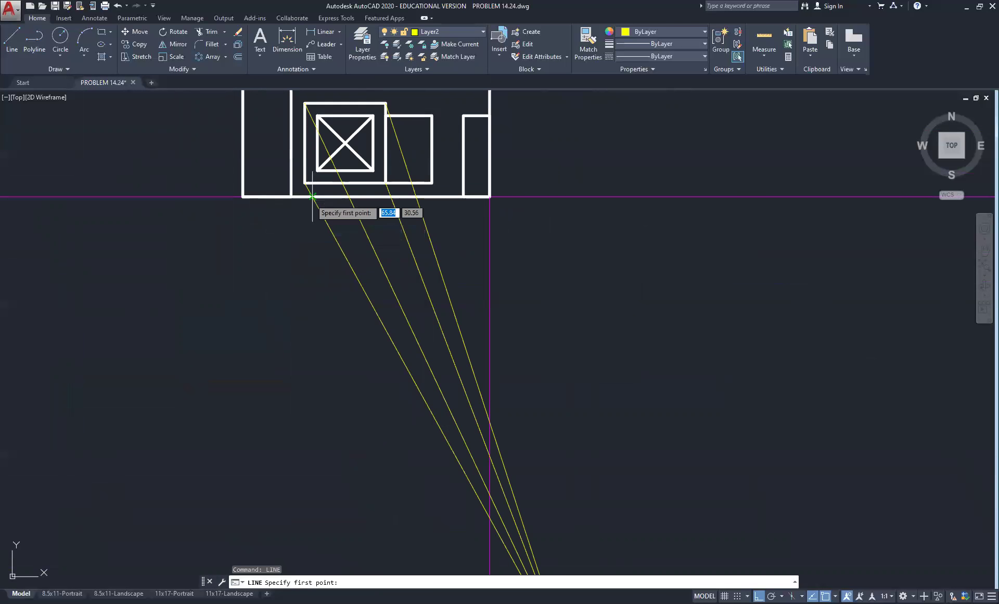
pyautogui.click(312, 198)
pyautogui.scroll(-8, 302, 269)
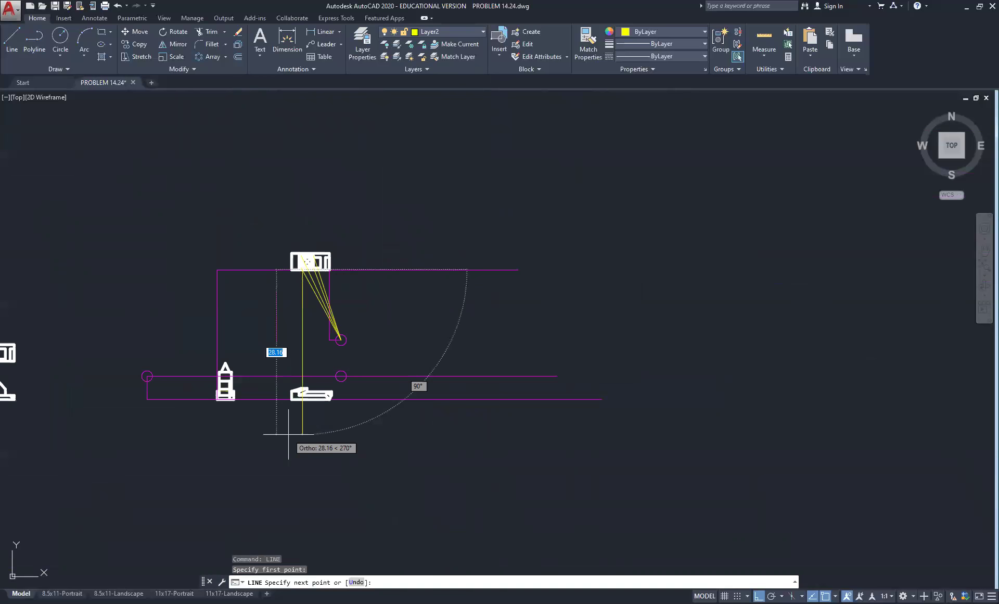
pyautogui.click(301, 445)
pyautogui.rightClick(286, 454)
pyautogui.click(310, 460)
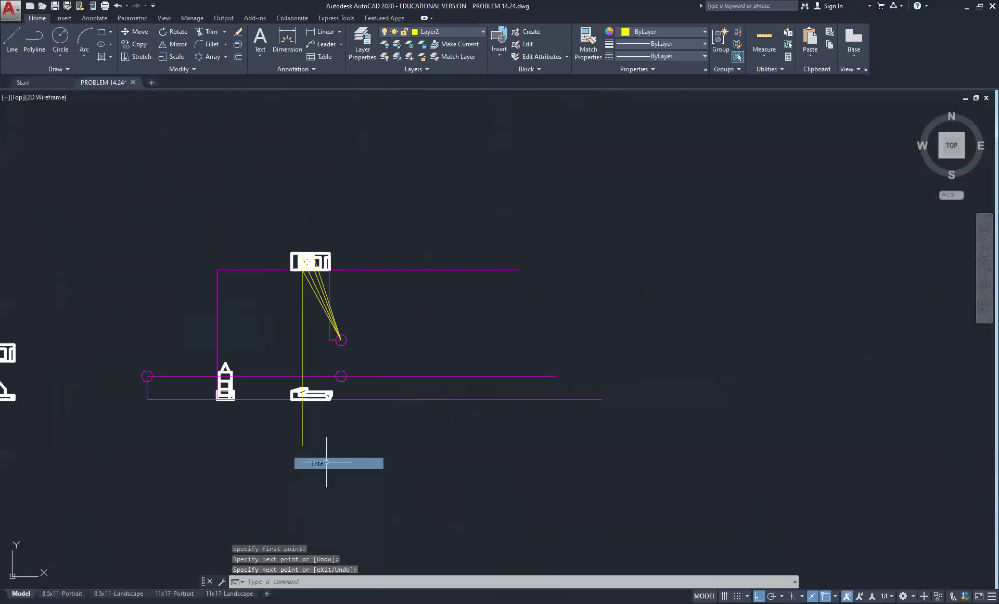
# Copy the vertical projection line to the other three points where the sight lines cross the picture plane
pyautogui.scroll(4, 284, 281)
pyautogui.scroll(4, 312, 286)
pyautogui.click(328, 258)
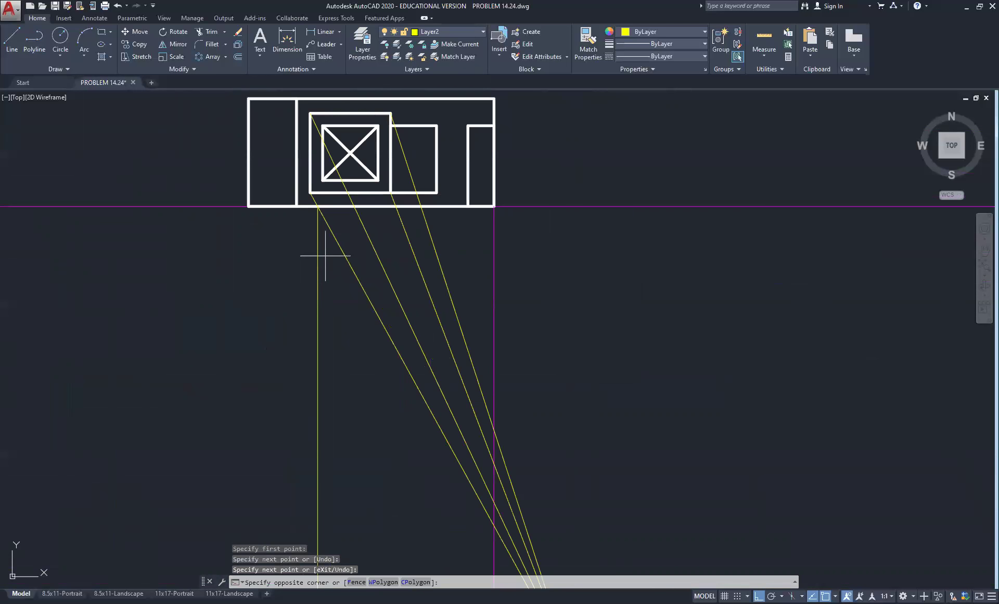
pyautogui.click(277, 264)
pyautogui.rightClick(277, 259)
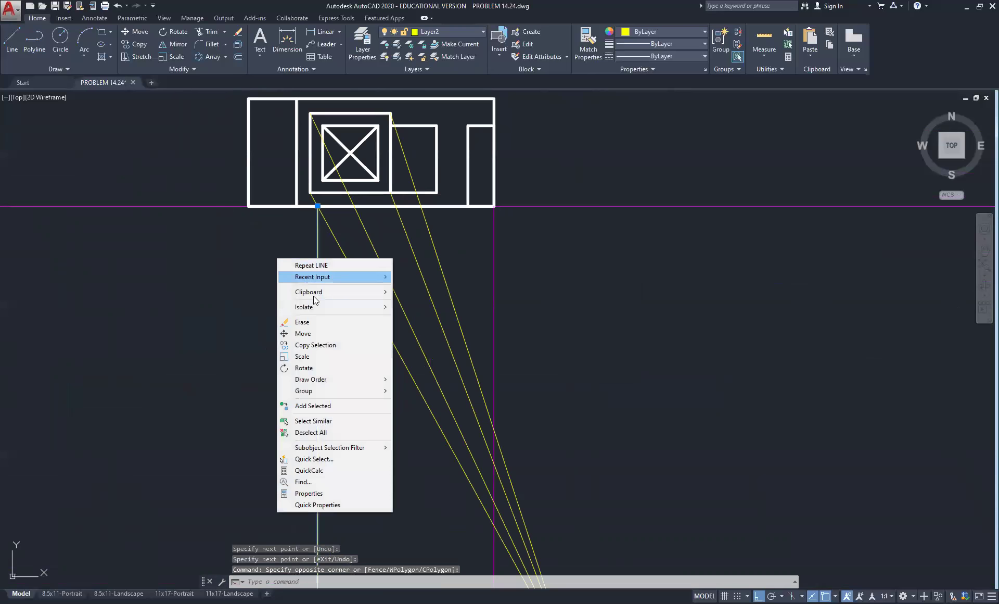
pyautogui.click(326, 344)
pyautogui.click(319, 207)
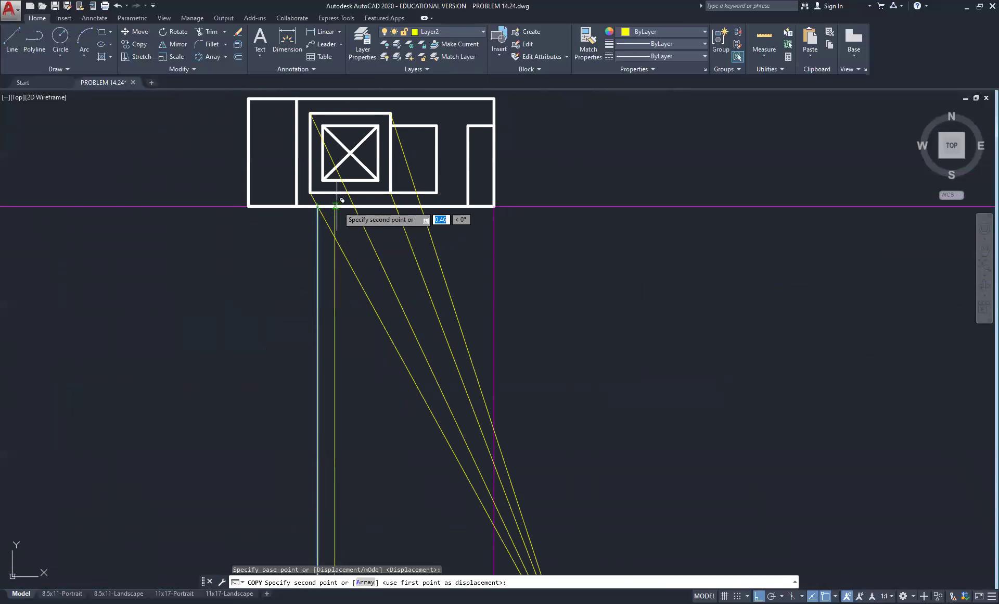
pyautogui.click(354, 206)
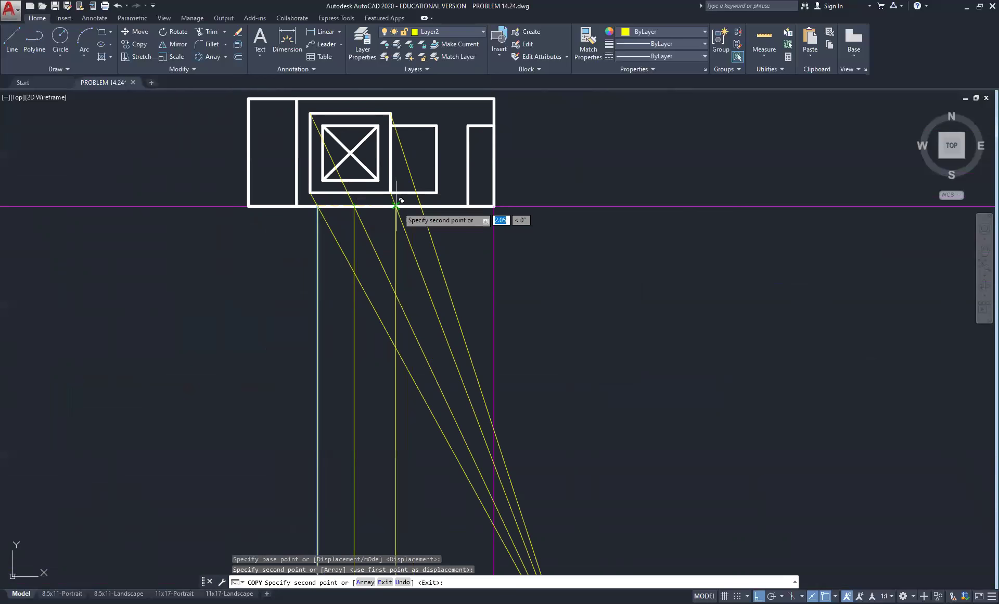
pyautogui.click(395, 206)
pyautogui.click(421, 206)
pyautogui.rightClick(563, 244)
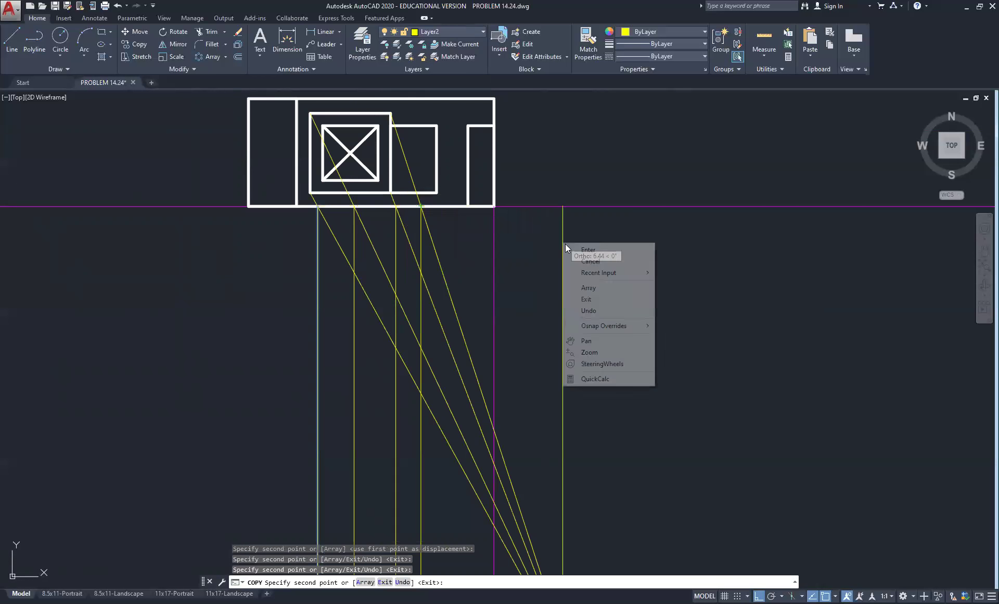
pyautogui.click(576, 250)
# Draw sight lines joining the tower's two bottom corners in the side view to the centre of the side view's station point circle
pyautogui.scroll(-4, 518, 301)
pyautogui.scroll(-4, 518, 300)
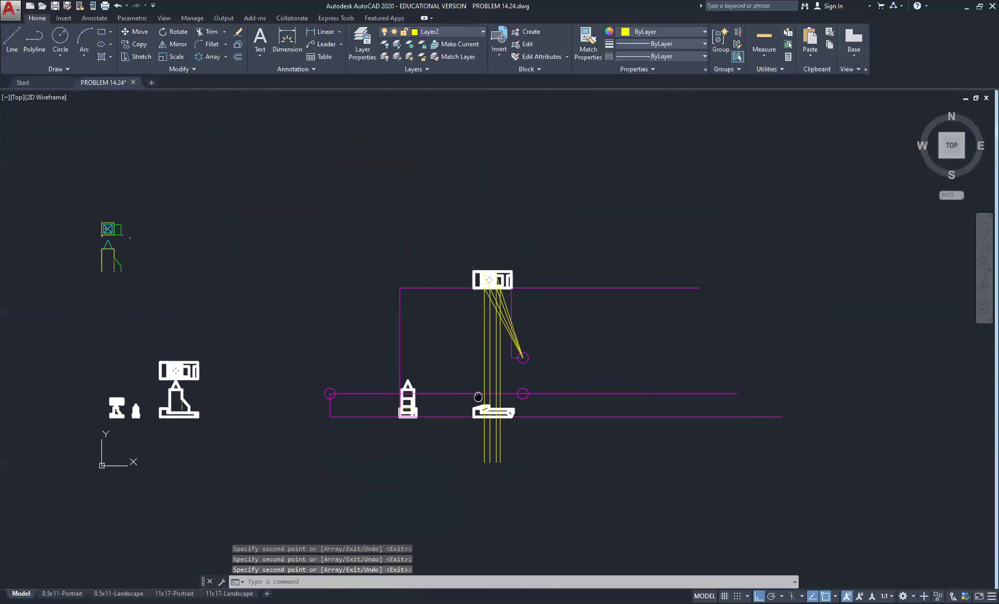
pyautogui.scroll(4, 382, 296)
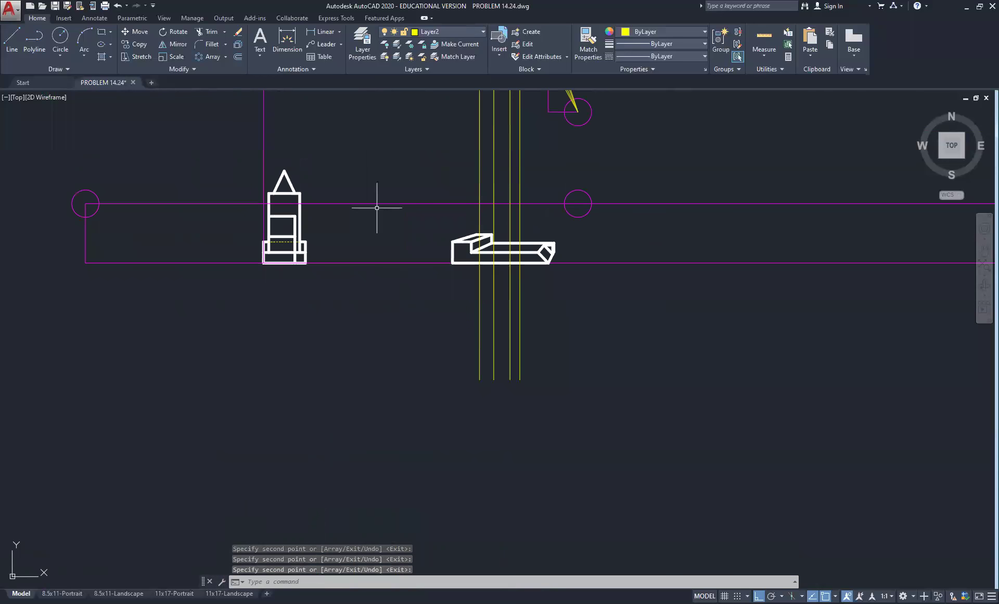
pyautogui.moveTo(245, 211); pyautogui.dragTo(330, 218, button='middle')
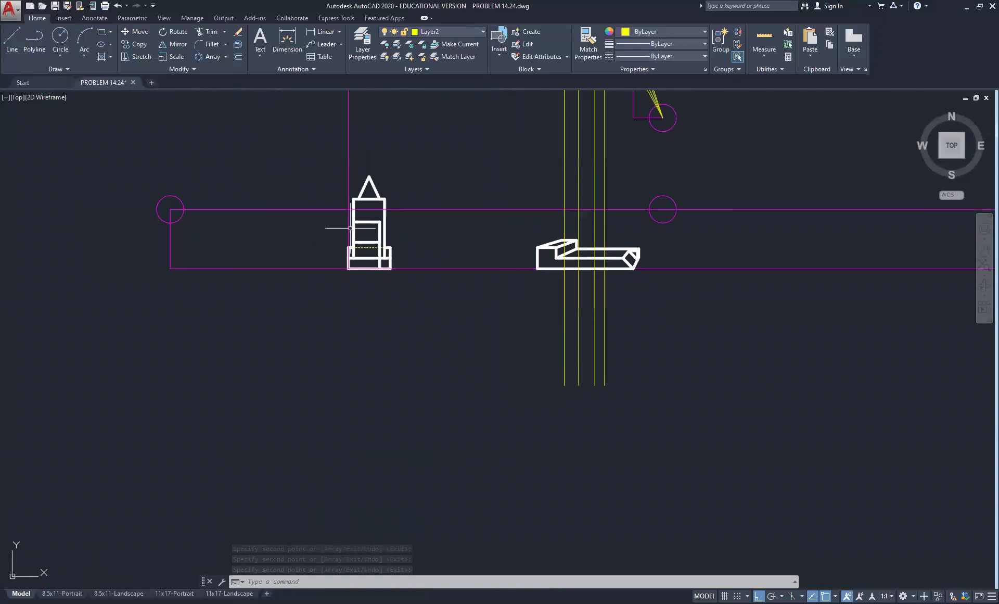
pyautogui.click(12, 40)
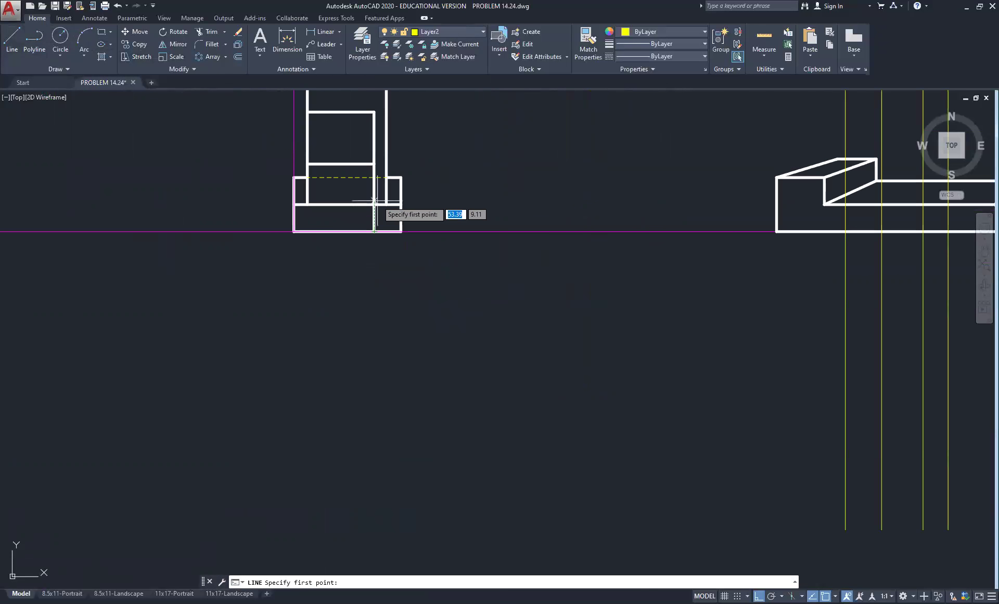
pyautogui.click(386, 204)
pyautogui.scroll(-6, 386, 204)
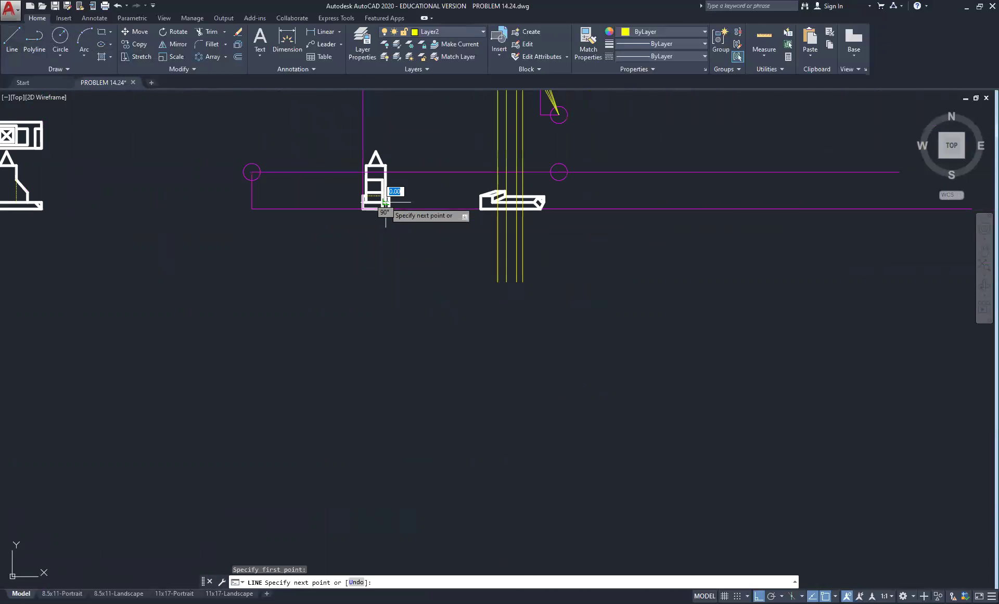
pyautogui.click(252, 171)
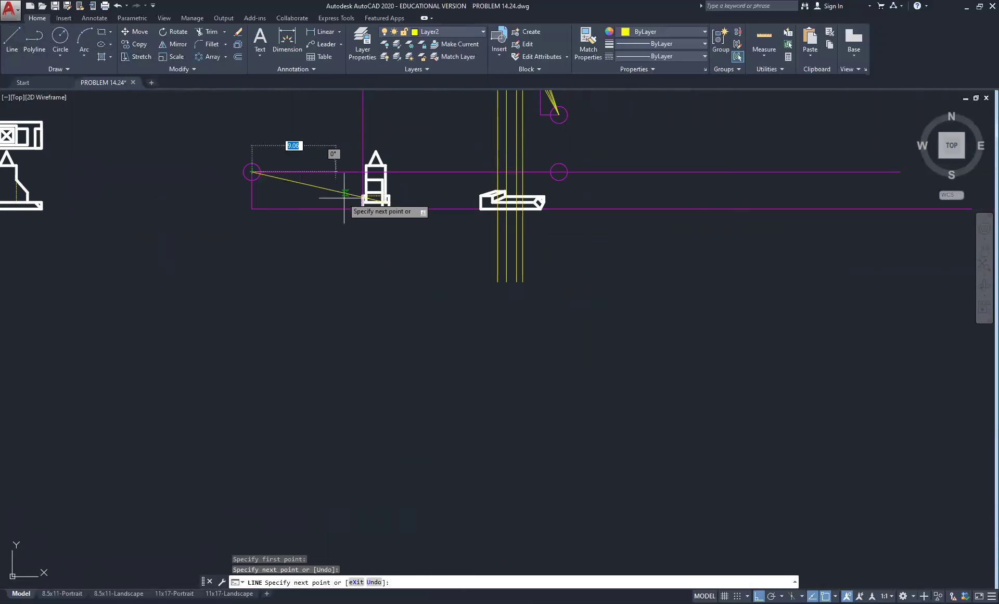
pyautogui.scroll(6, 358, 208)
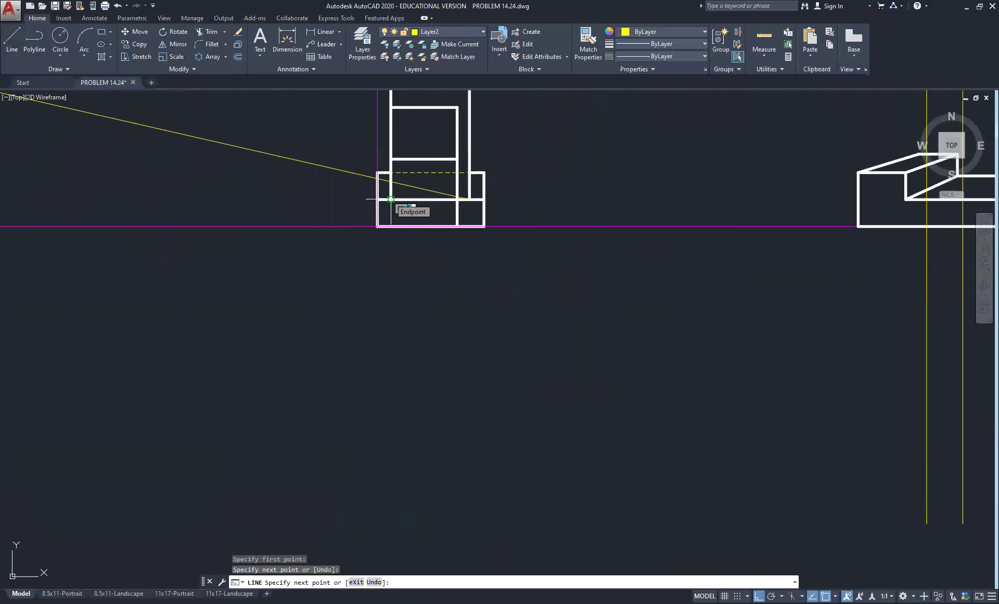
pyautogui.click(391, 198)
pyautogui.moveTo(324, 101); pyautogui.dragTo(320, 204, button='middle')
pyautogui.rightClick(319, 205)
pyautogui.click(335, 210)
# Draw sight lines joining the tower's two top corners in the side view to the centre of the side view's station point circle
pyautogui.rightClick(334, 208)
pyautogui.click(354, 214)
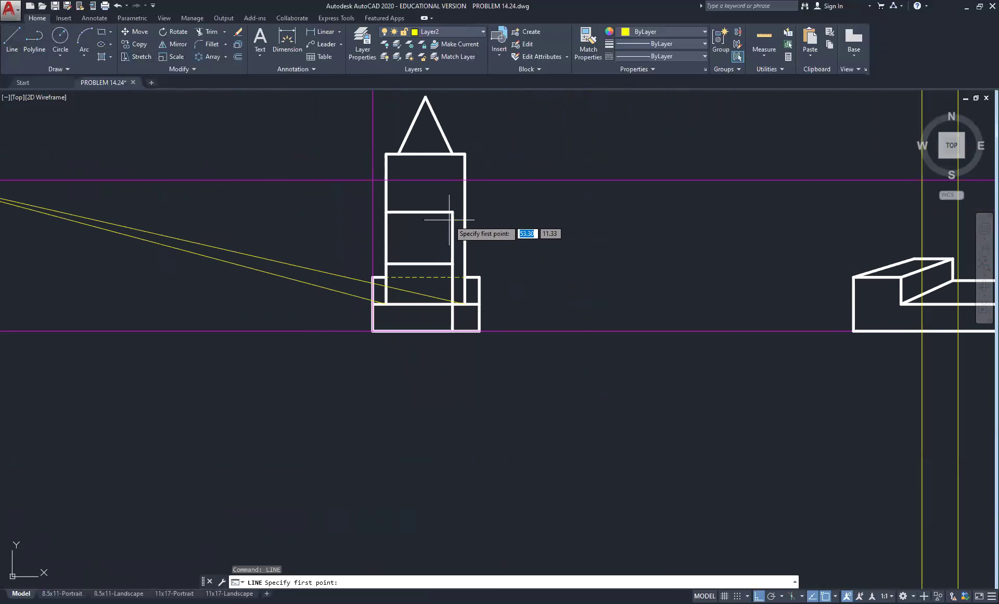
pyautogui.click(465, 154)
pyautogui.moveTo(61, 208); pyautogui.dragTo(234, 218, button='middle')
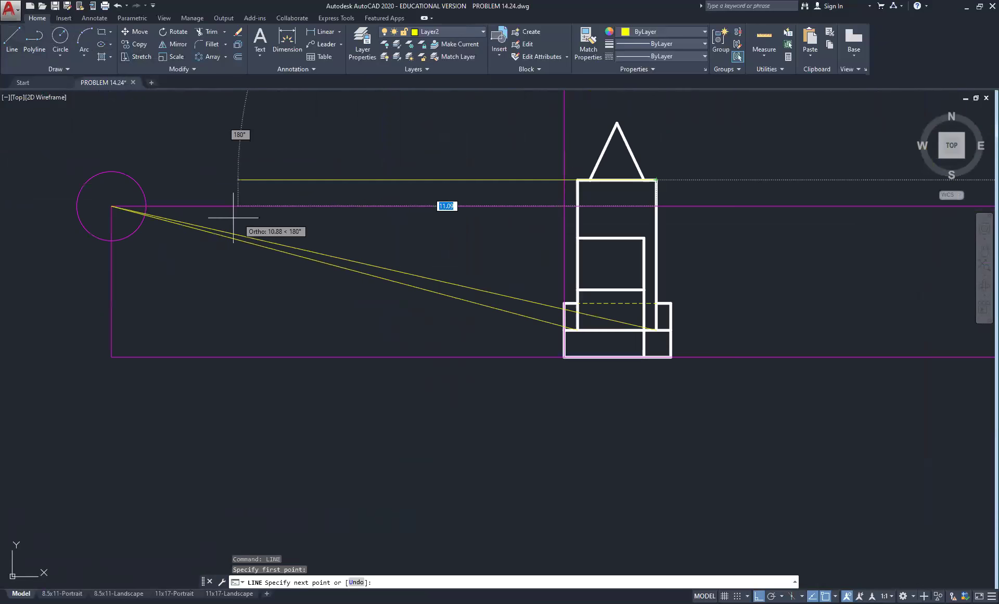
pyautogui.click(111, 206)
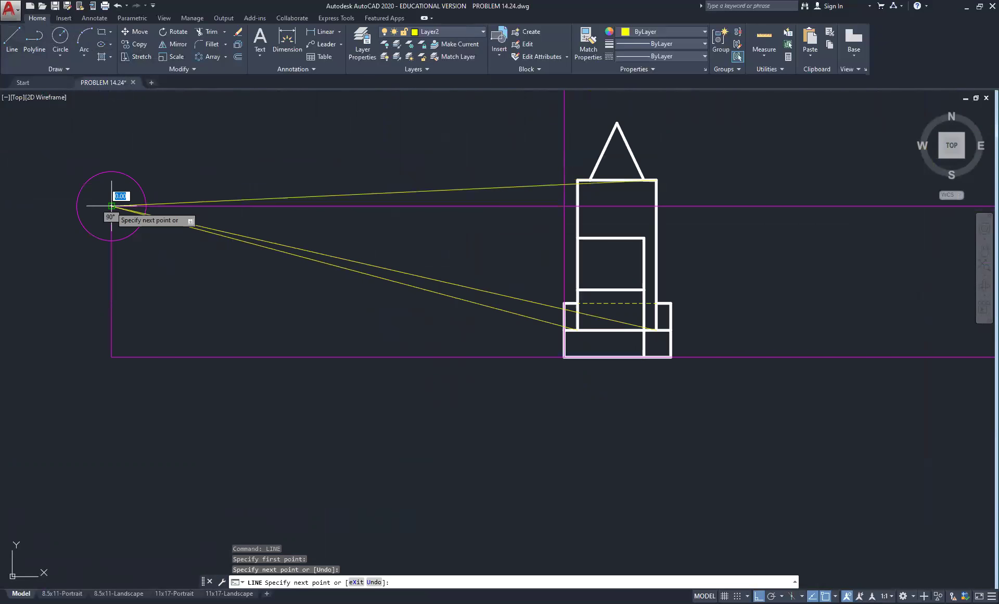
pyautogui.scroll(4, 578, 182)
pyautogui.click(576, 175)
pyautogui.rightClick(323, 173)
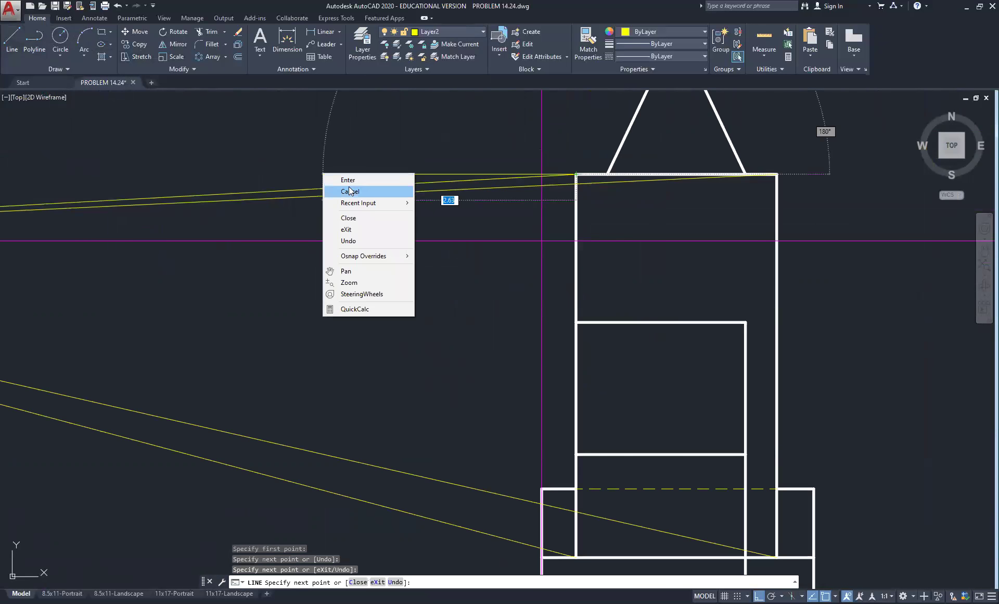
# Finish the sight line from the side view's station point to the tower's upper corner
pyautogui.click(348, 180)
pyautogui.scroll(-4, 394, 272)
pyautogui.scroll(4, 467, 371)
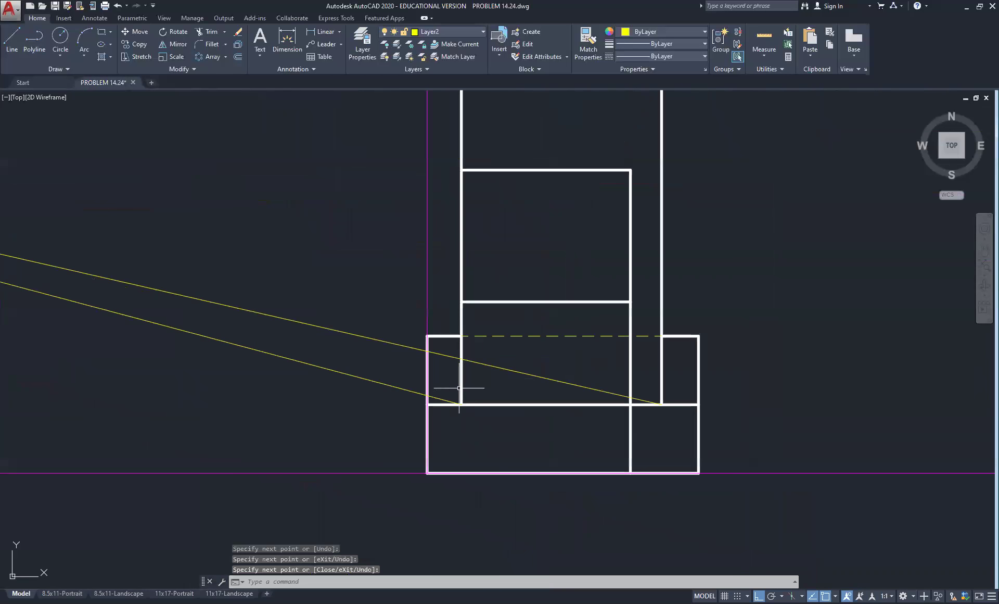
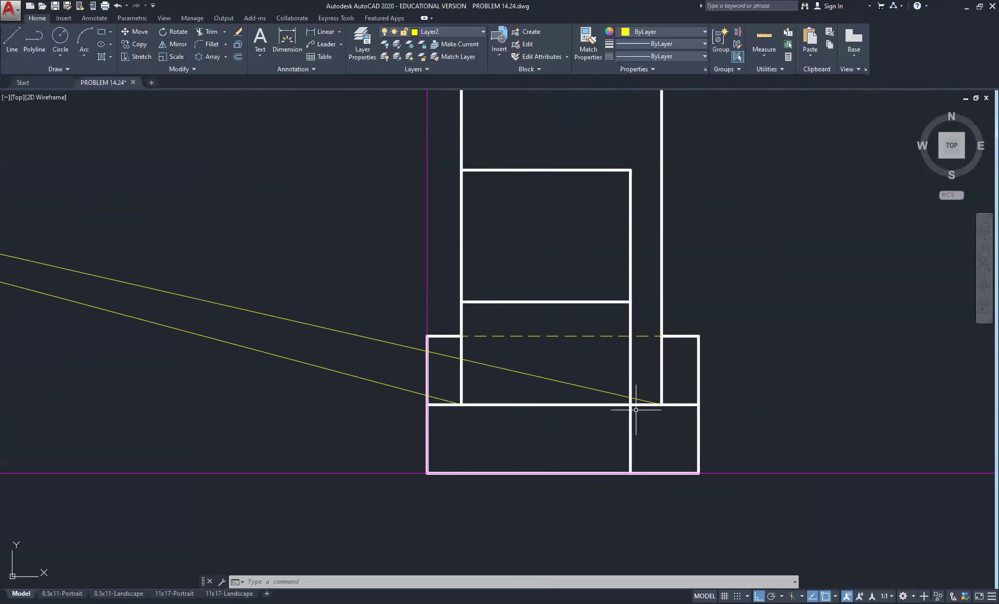
pyautogui.scroll(-3, 763, 416)
pyautogui.scroll(2, 659, 406)
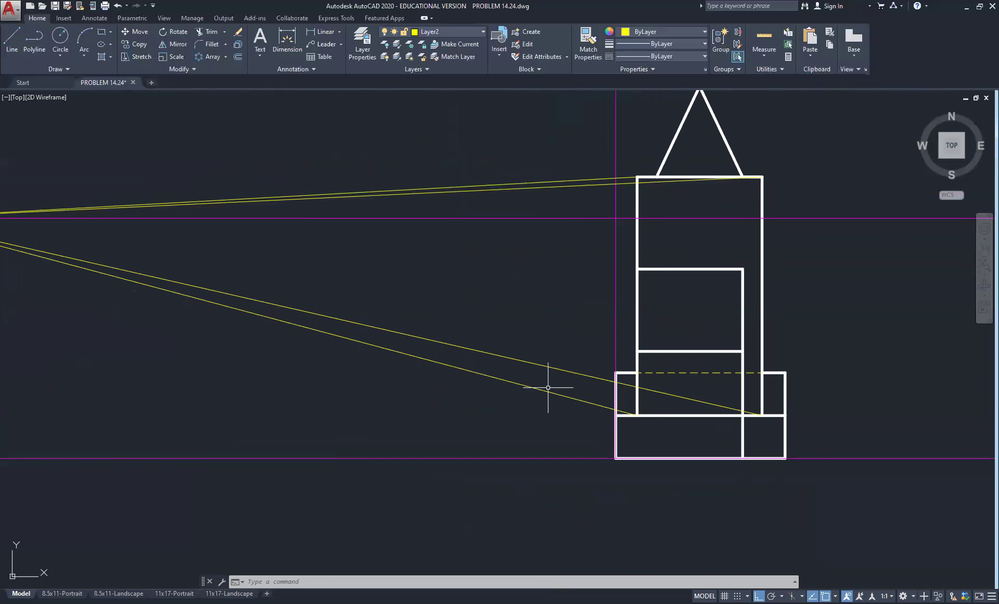
pyautogui.scroll(-4, 394, 323)
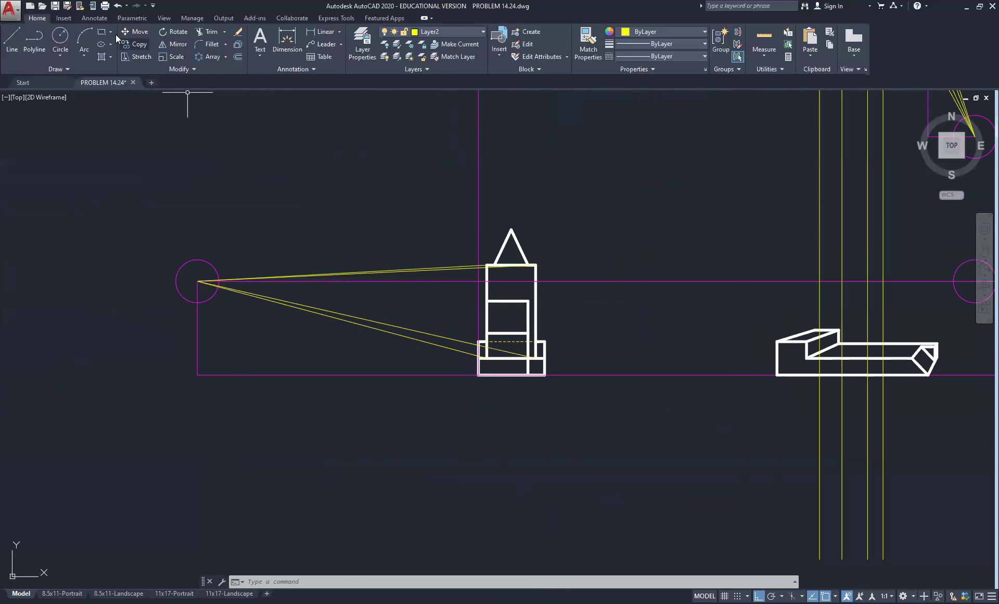
# Draw a horizontal projection line from the lowest sight line's crossing with the vertical picture plane, extending past the perspective view
pyautogui.click(8, 32)
pyautogui.scroll(4, 500, 319)
pyautogui.moveTo(475, 379); pyautogui.dragTo(294, 209, button='middle')
pyautogui.scroll(2, 266, 261)
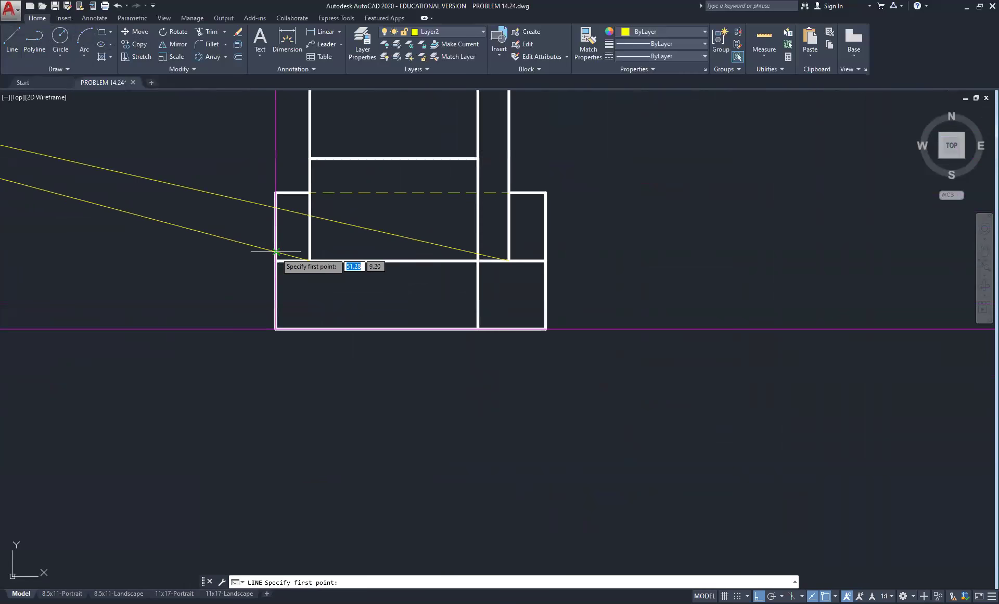
pyautogui.click(275, 252)
pyautogui.scroll(-3, 276, 252)
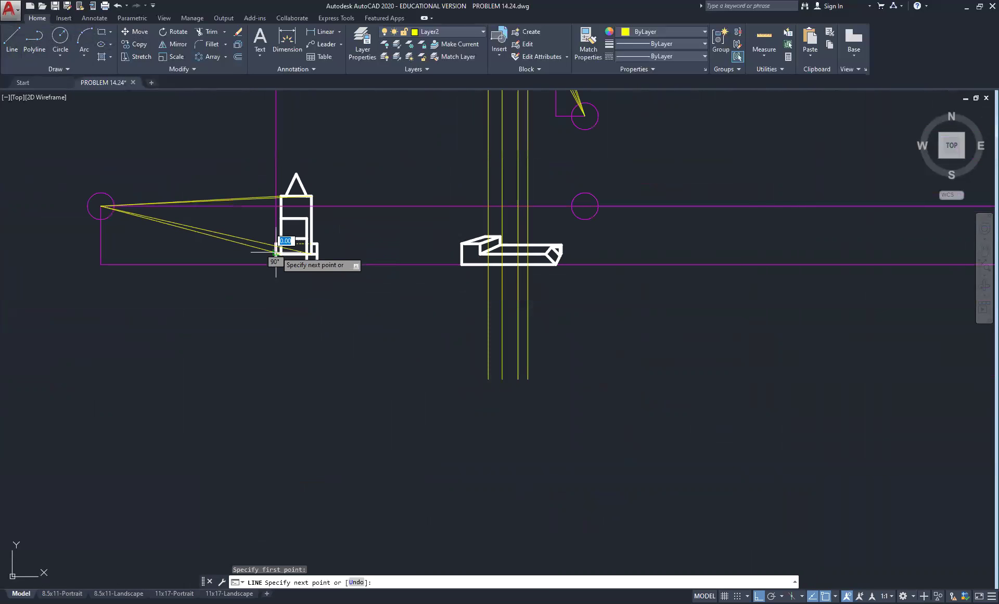
pyautogui.click(698, 245)
pyautogui.rightClick(701, 244)
pyautogui.click(738, 253)
pyautogui.rightClick(657, 224)
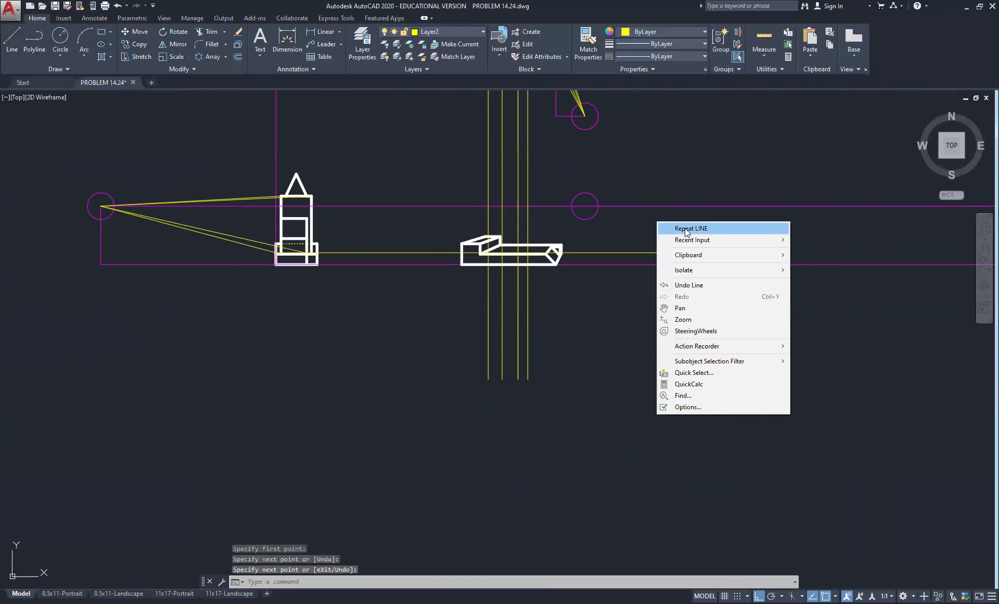
pyautogui.press('Escape')
# Copy the horizontal projection line up to where the other base sight line crosses the picture plane
pyautogui.scroll(3, 323, 277)
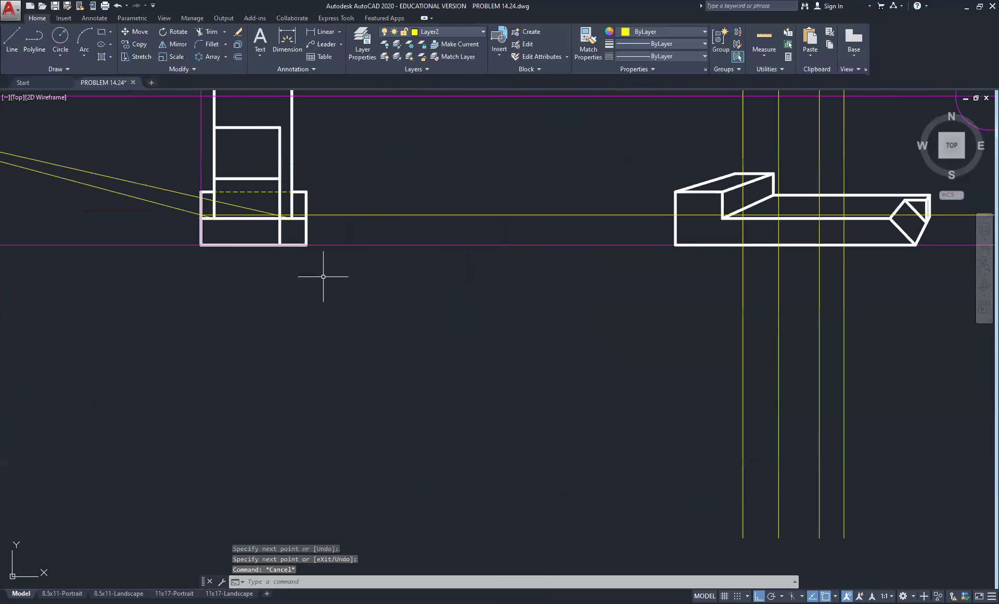
pyautogui.click(361, 227)
pyautogui.click(357, 167)
pyautogui.rightClick(357, 167)
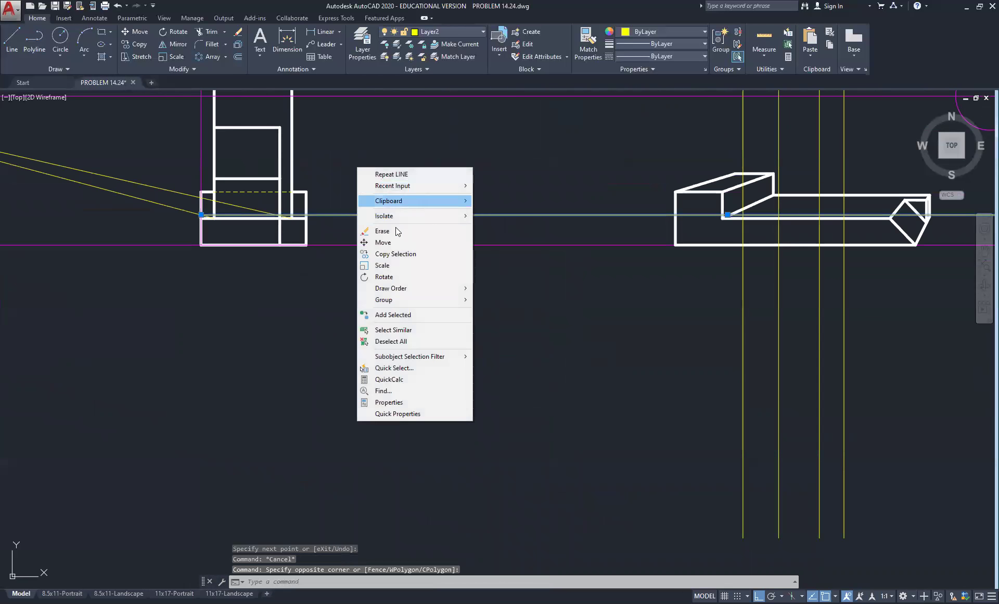
pyautogui.click(394, 254)
pyautogui.scroll(5, 181, 219)
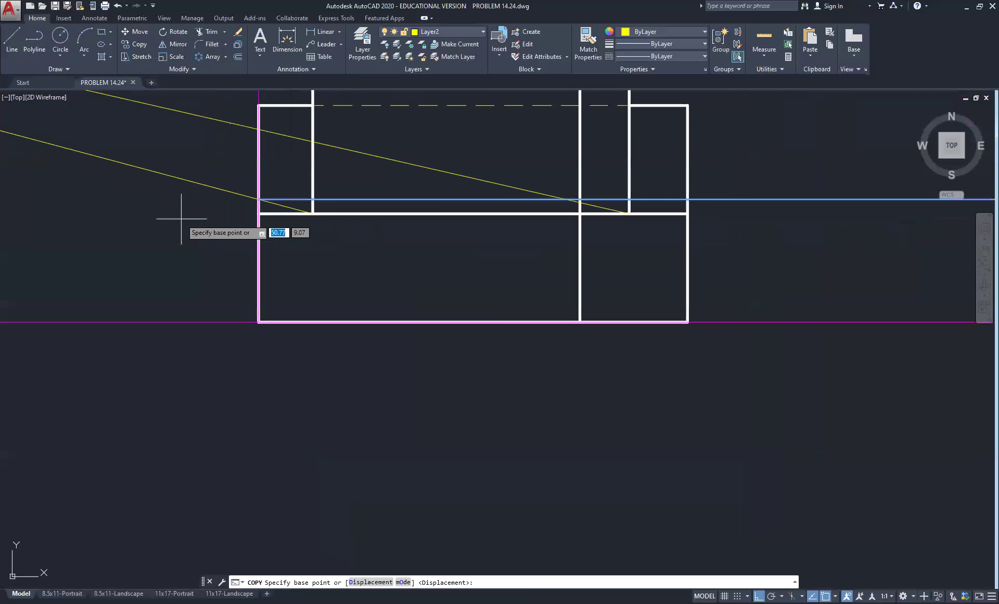
pyautogui.click(259, 198)
pyautogui.click(259, 129)
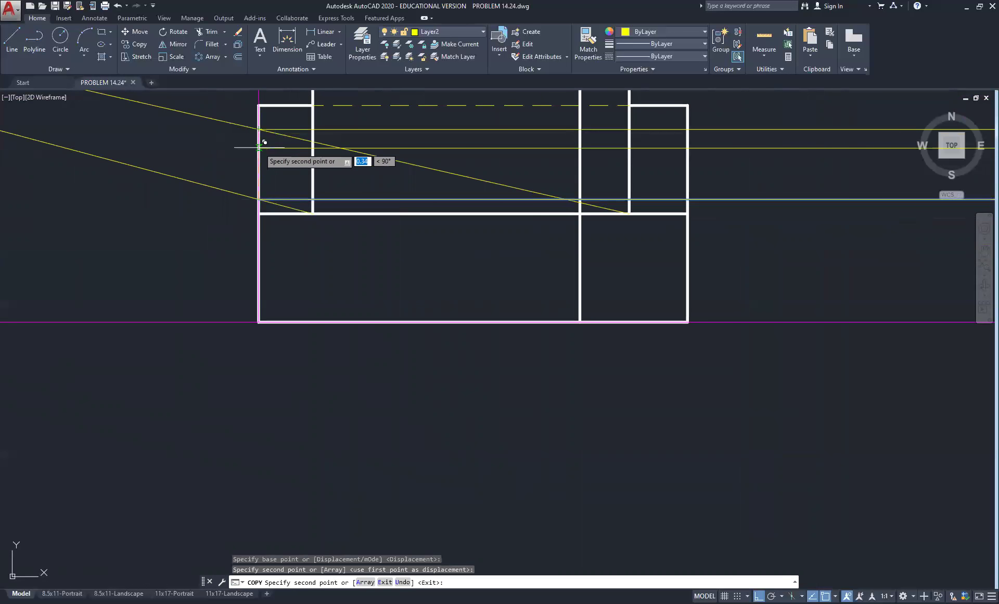
# Copy the same projection line to the two points where the tower-top sight lines cross the picture plane
pyautogui.moveTo(259, 159); pyautogui.dragTo(274, 450, button='middle')
pyautogui.scroll(-4, 275, 449)
pyautogui.scroll(4, 273, 270)
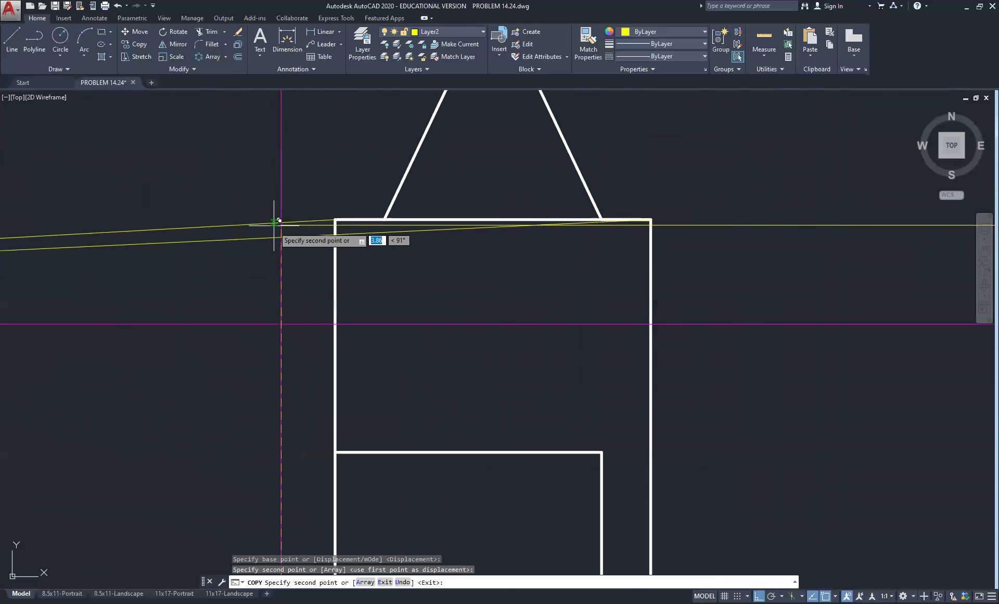
pyautogui.click(281, 222)
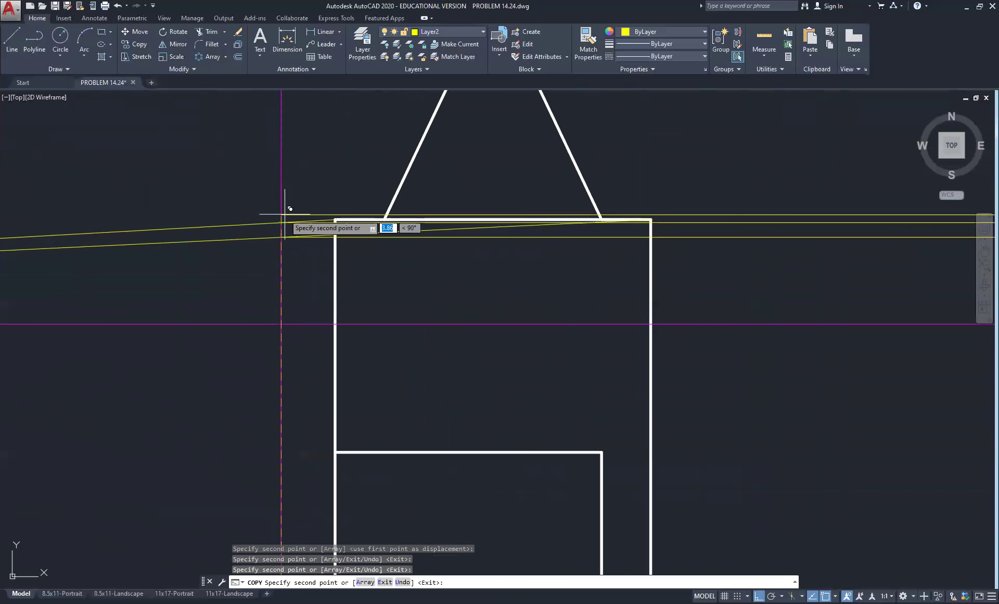
pyautogui.click(282, 159)
pyautogui.rightClick(315, 160)
pyautogui.click(324, 166)
pyautogui.scroll(-5, 301, 229)
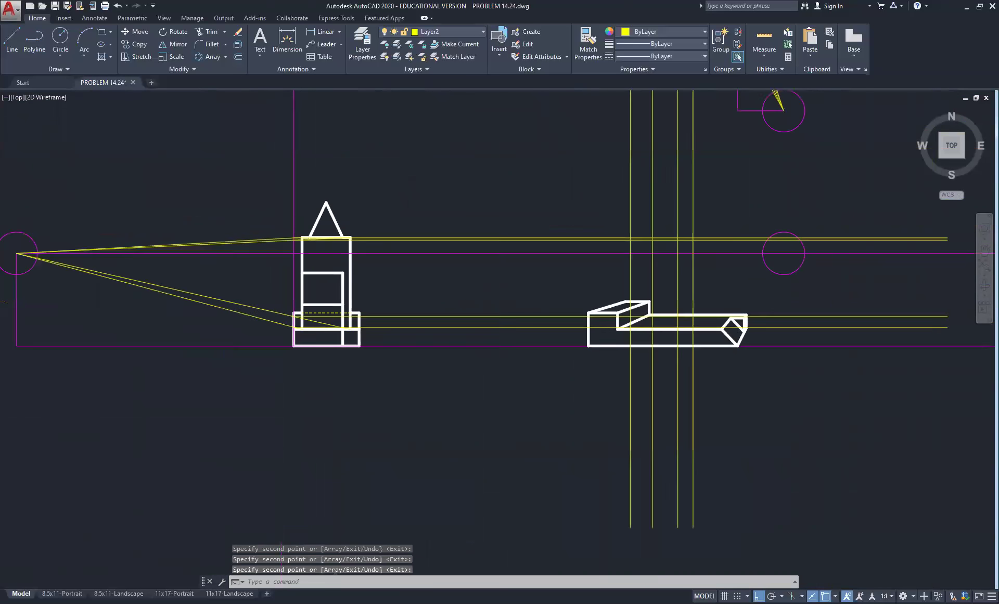
# Examine how the horizontal projection lines run from the side view and cross the vertical projection lines in the perspective view
pyautogui.moveTo(554, 273); pyautogui.dragTo(395, 268, button='middle')
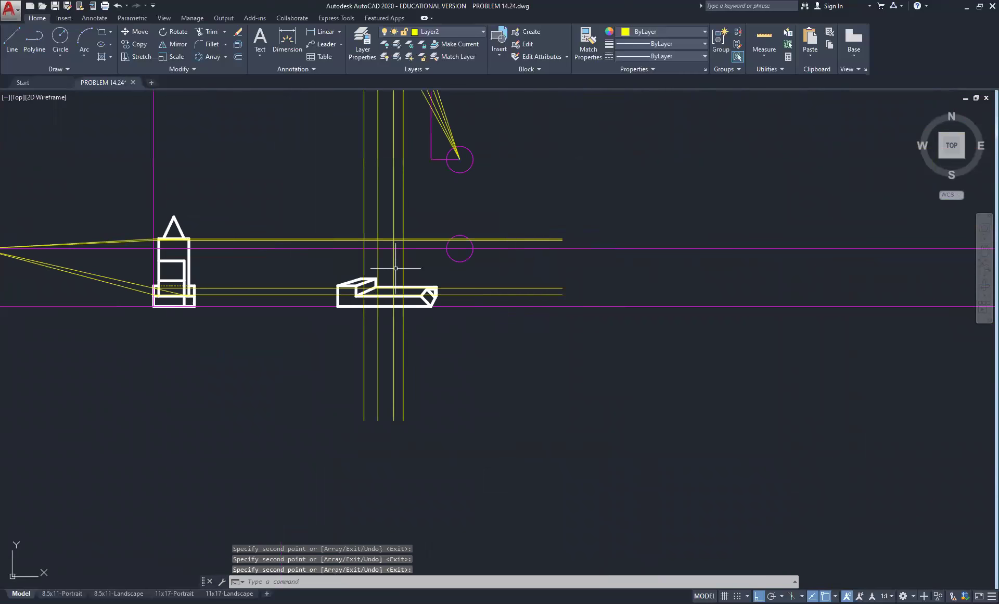
pyautogui.scroll(10, 147, 260)
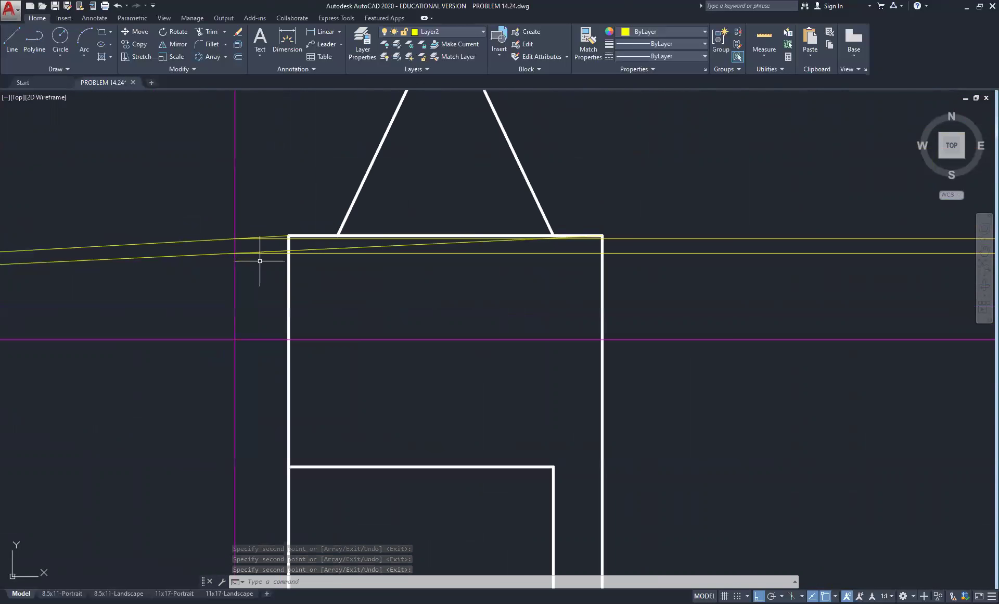
pyautogui.scroll(4, 622, 234)
pyautogui.scroll(-8, 618, 234)
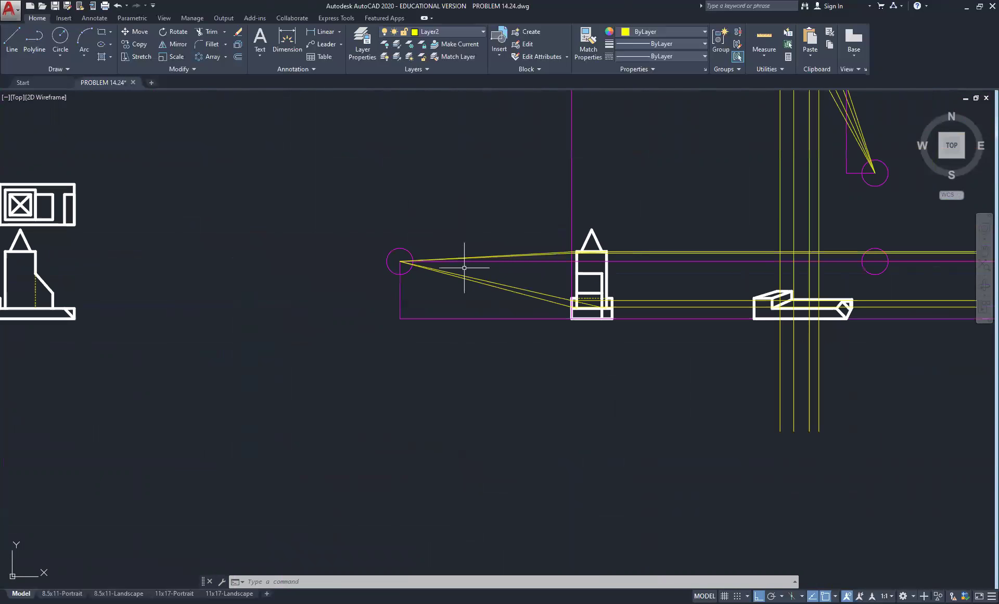
pyautogui.scroll(5, 399, 261)
pyautogui.scroll(-5, 401, 267)
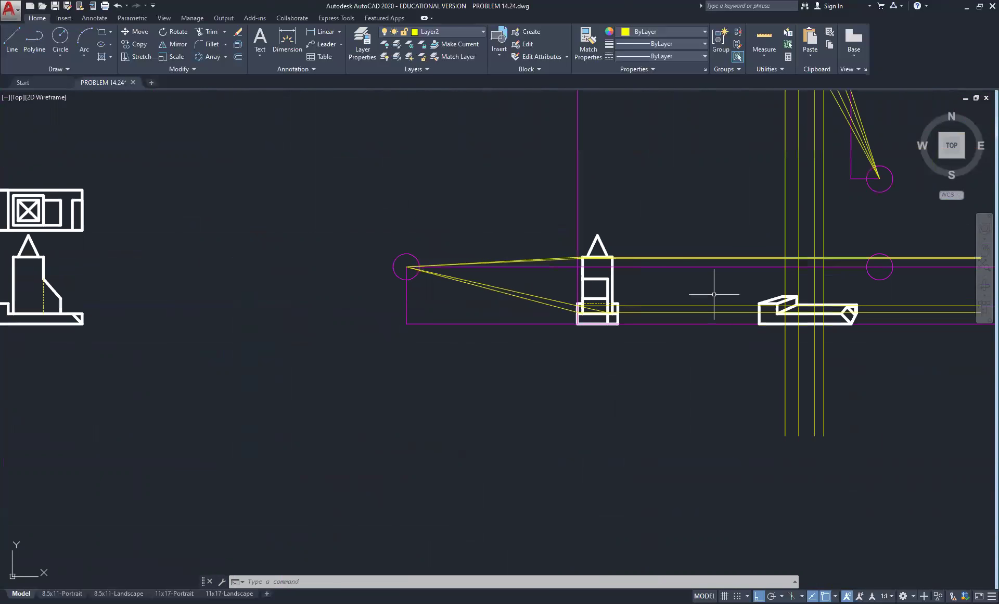
pyautogui.moveTo(714, 294); pyautogui.dragTo(324, 272, button='middle')
pyautogui.scroll(2, 423, 244)
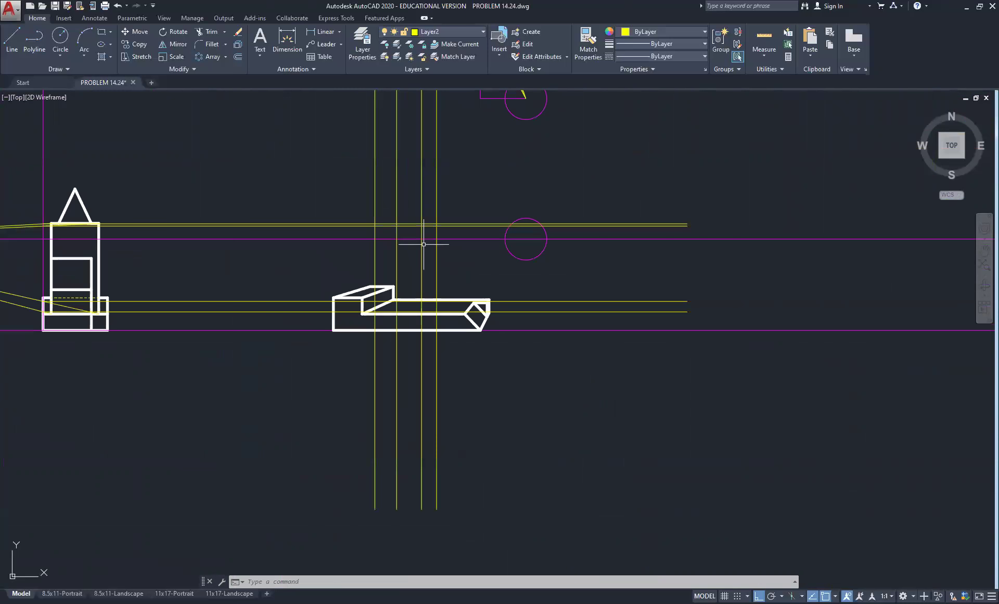
pyautogui.moveTo(448, 304); pyautogui.dragTo(458, 282, button='middle')
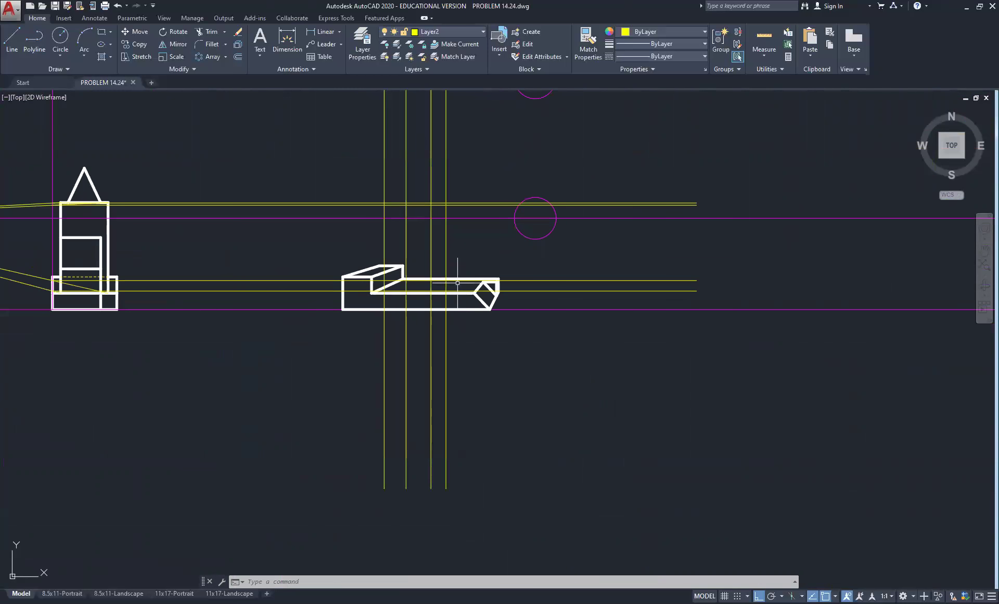
pyautogui.scroll(7, 457, 287)
pyautogui.scroll(-1, 445, 277)
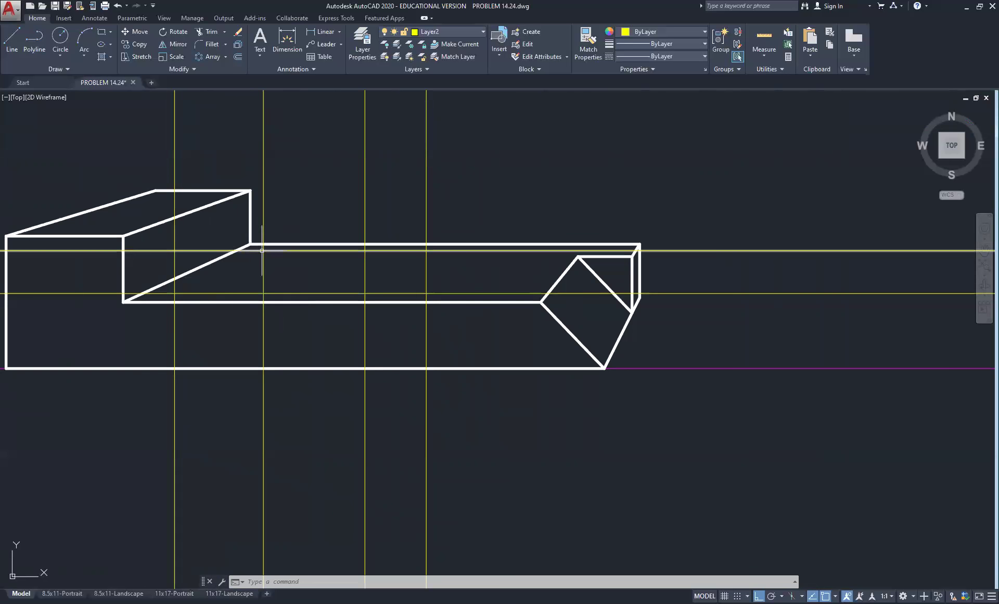
pyautogui.scroll(-4, 461, 404)
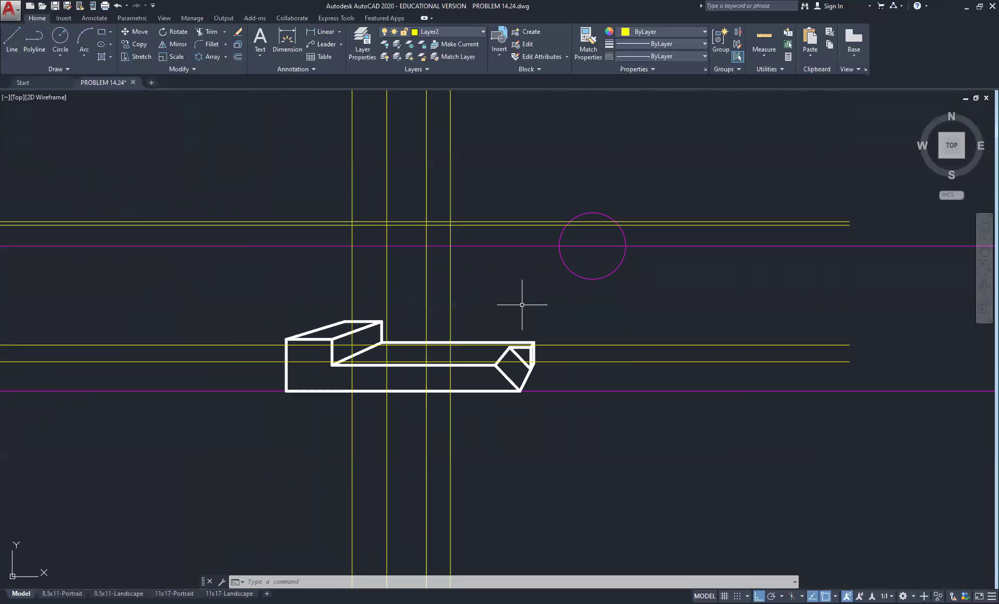
# Make Object the current layer for drawing the tower's outline in the perspective view
pyautogui.click(467, 30)
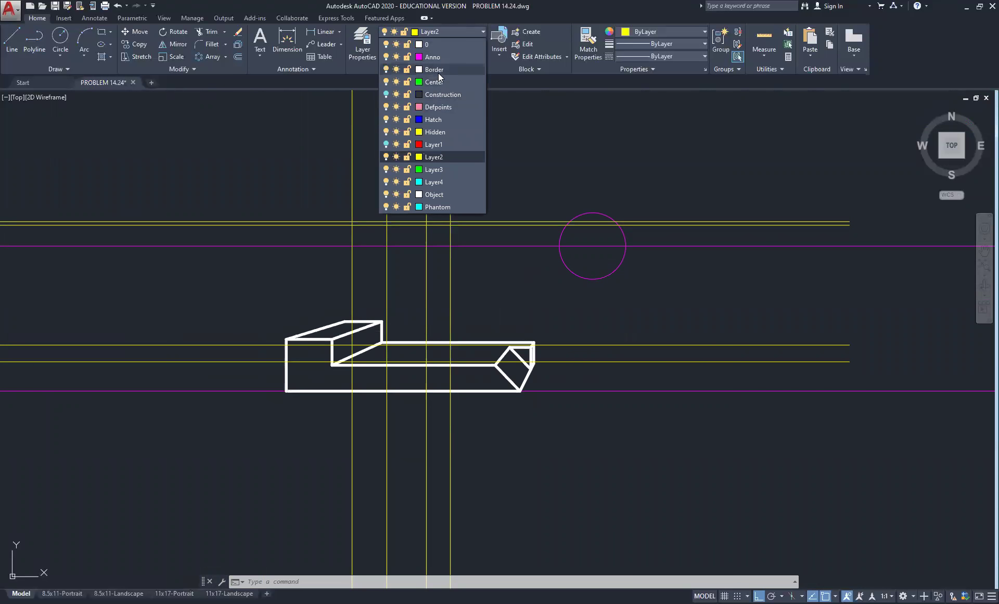
pyautogui.click(436, 195)
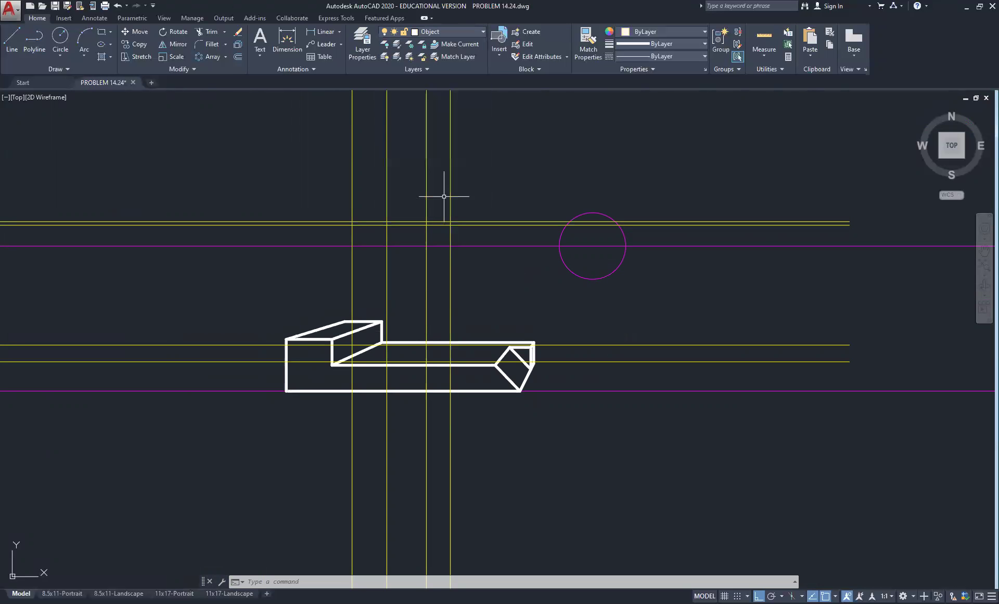
pyautogui.moveTo(391, 346); pyautogui.dragTo(384, 249, button='middle')
pyautogui.scroll(4, 358, 255)
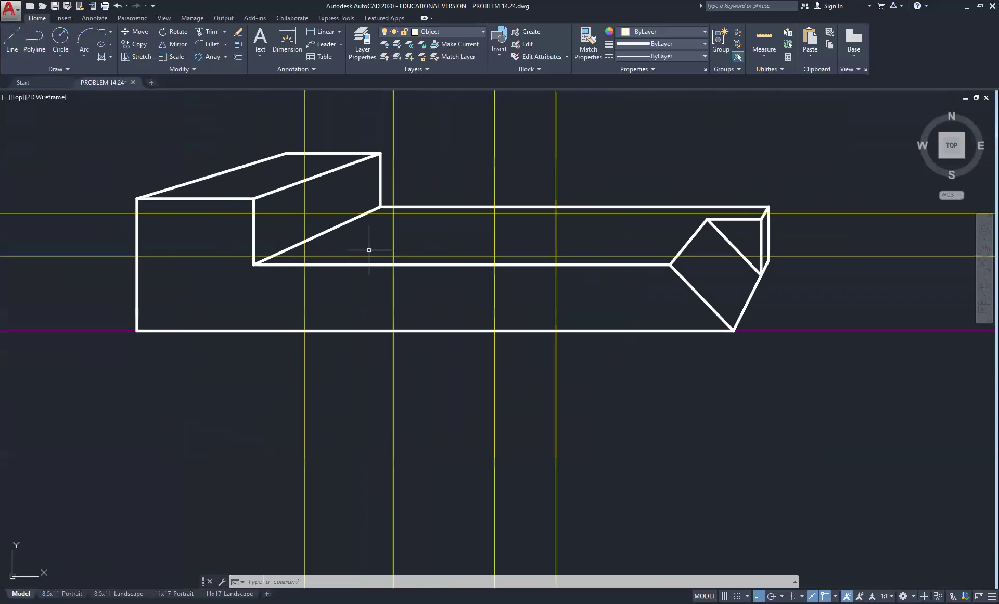
# Trace the vertical projection lines from the tower in the plan view down to the perspective view
pyautogui.scroll(-6, 427, 266)
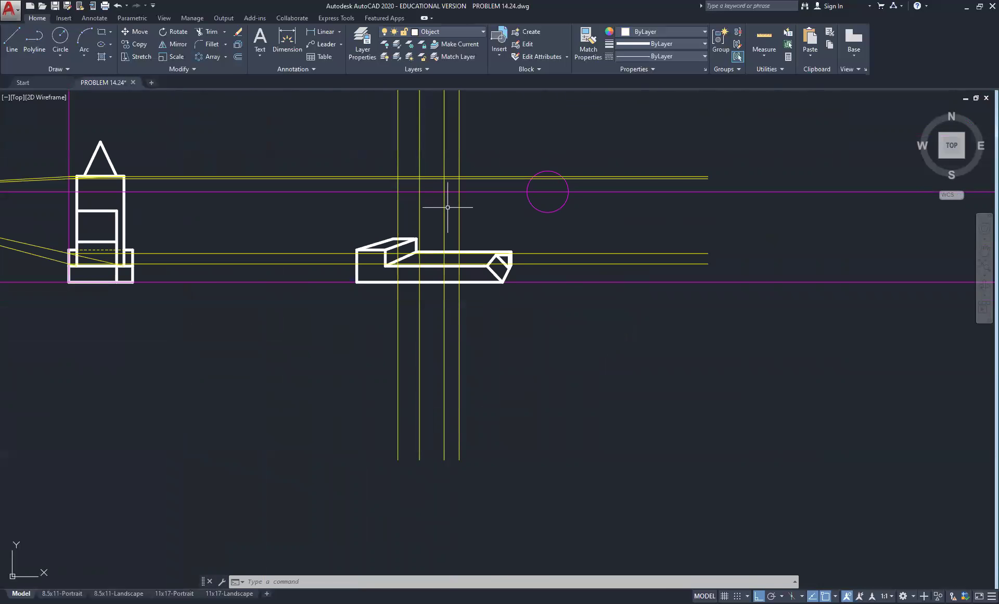
pyautogui.scroll(-6, 474, 198)
pyautogui.scroll(5, 494, 151)
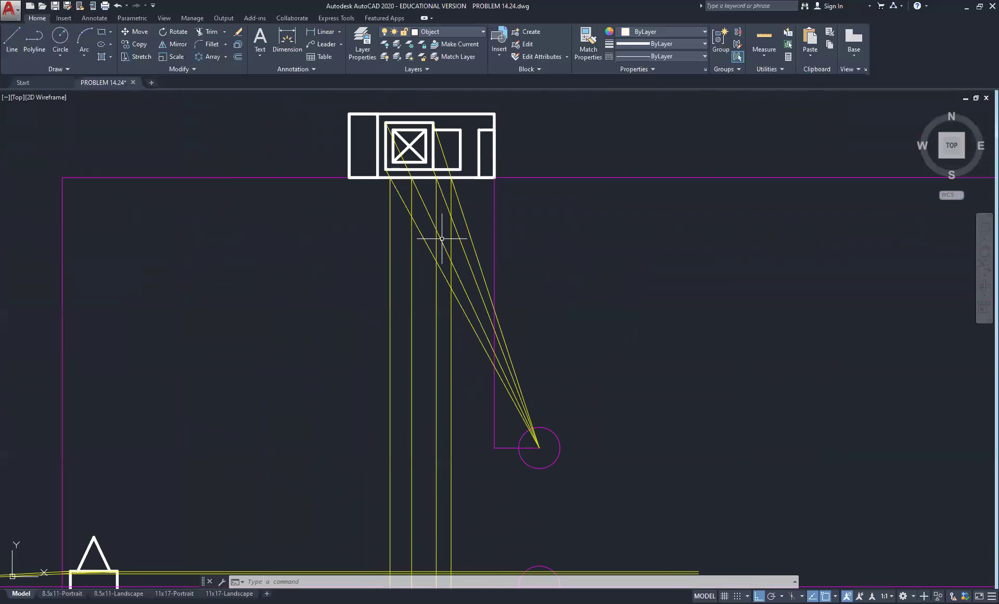
pyautogui.scroll(1, 399, 227)
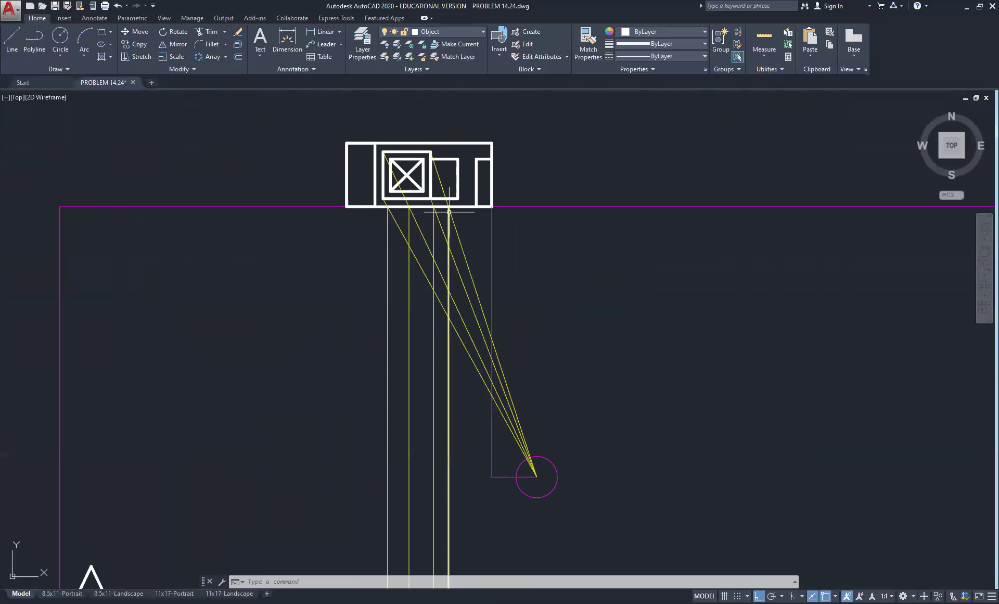
pyautogui.scroll(-4, 449, 212)
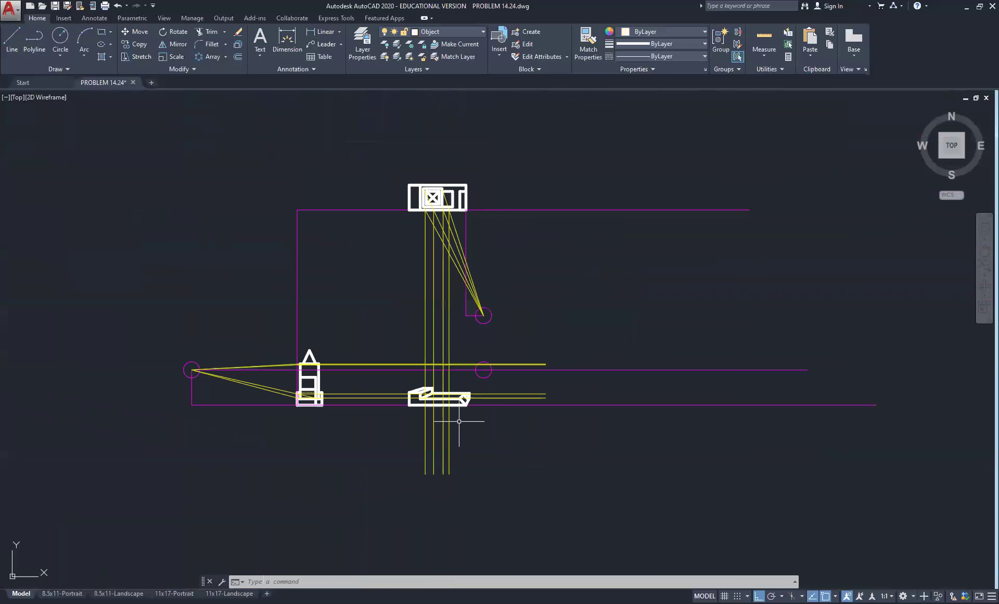
pyautogui.scroll(6, 459, 420)
pyautogui.scroll(2, 395, 360)
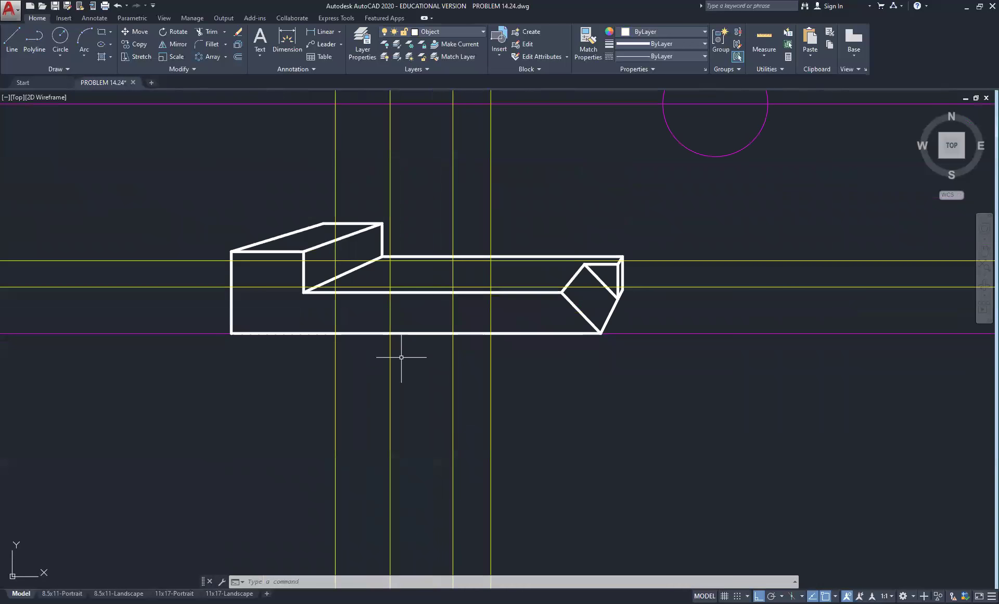
# Draw the bottom edge of the tower's front face along the lowest projection line, between the first and third vertical projection lines
pyautogui.click(12, 46)
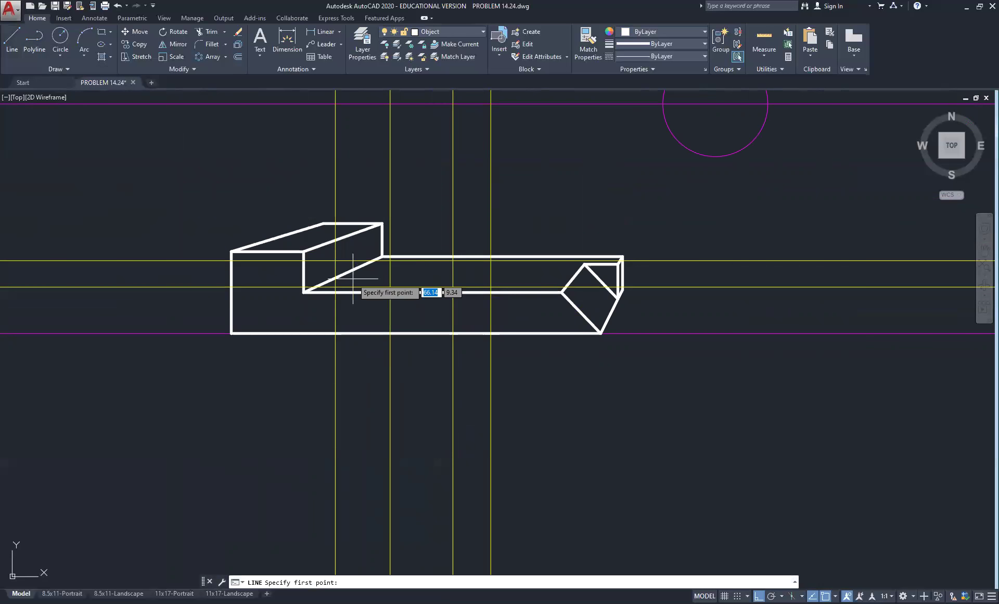
pyautogui.click(335, 286)
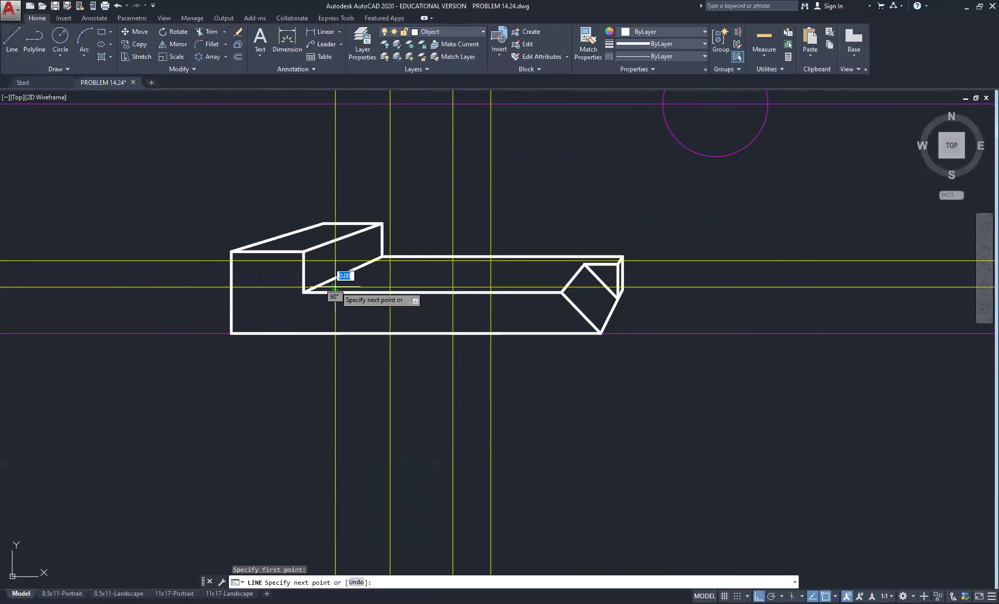
pyautogui.click(452, 286)
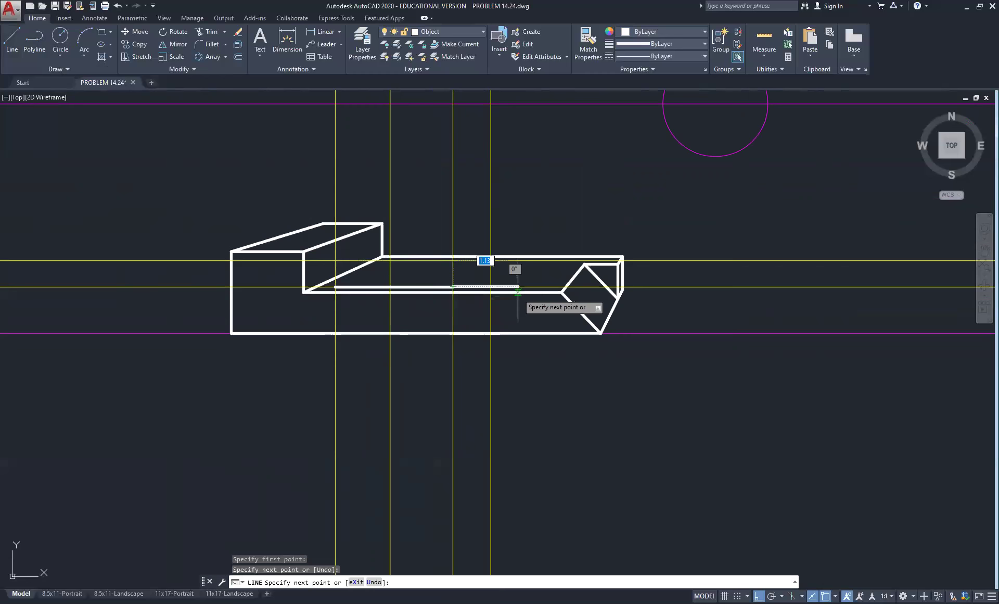
# Trace the two upper projection lines back to the side view to identify which one comes from the tower's front top edge
pyautogui.scroll(-2, 500, 287)
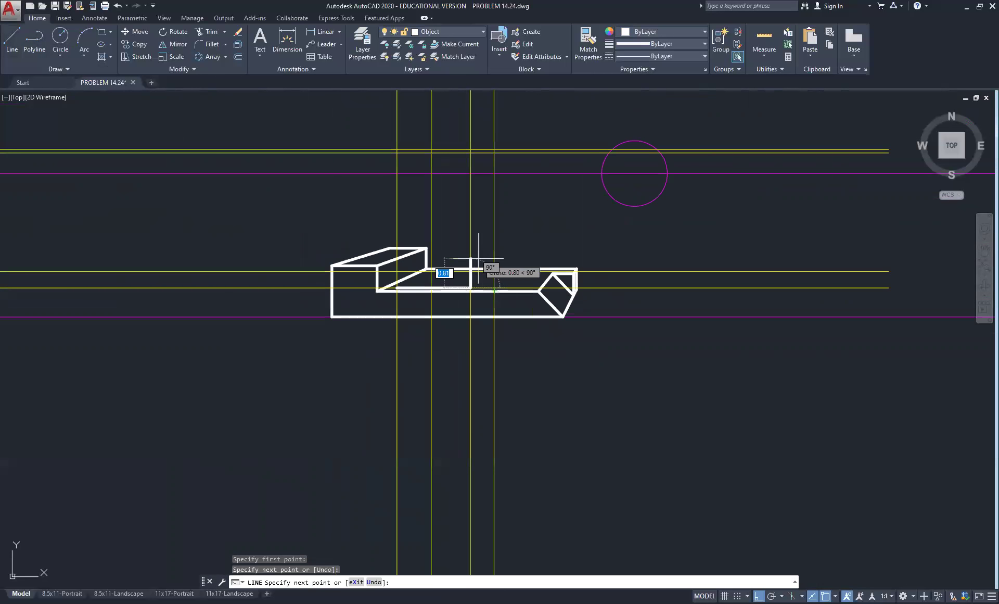
pyautogui.scroll(-2, 382, 240)
pyautogui.scroll(5, 310, 167)
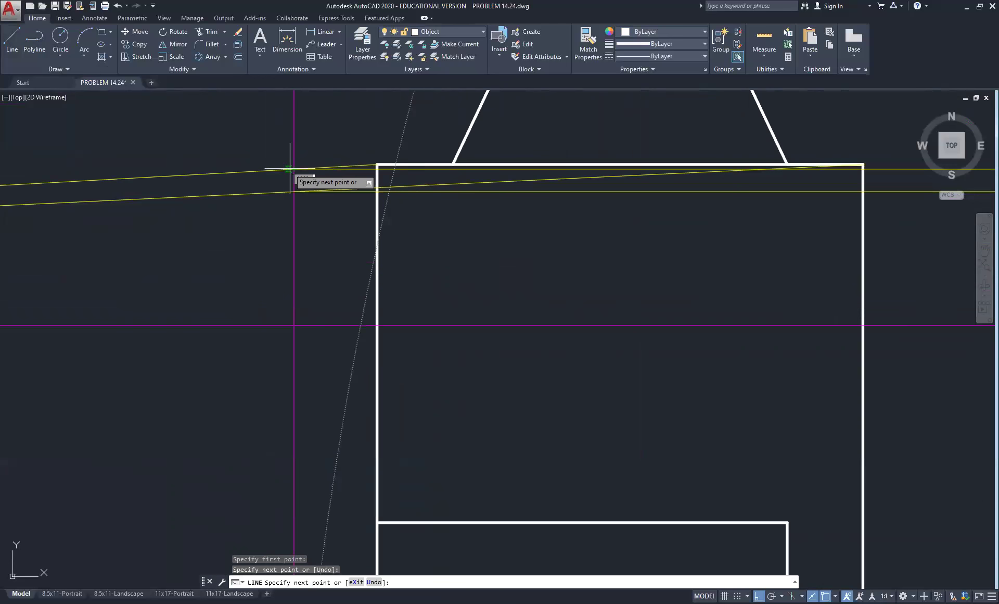
pyautogui.scroll(-3, 290, 170)
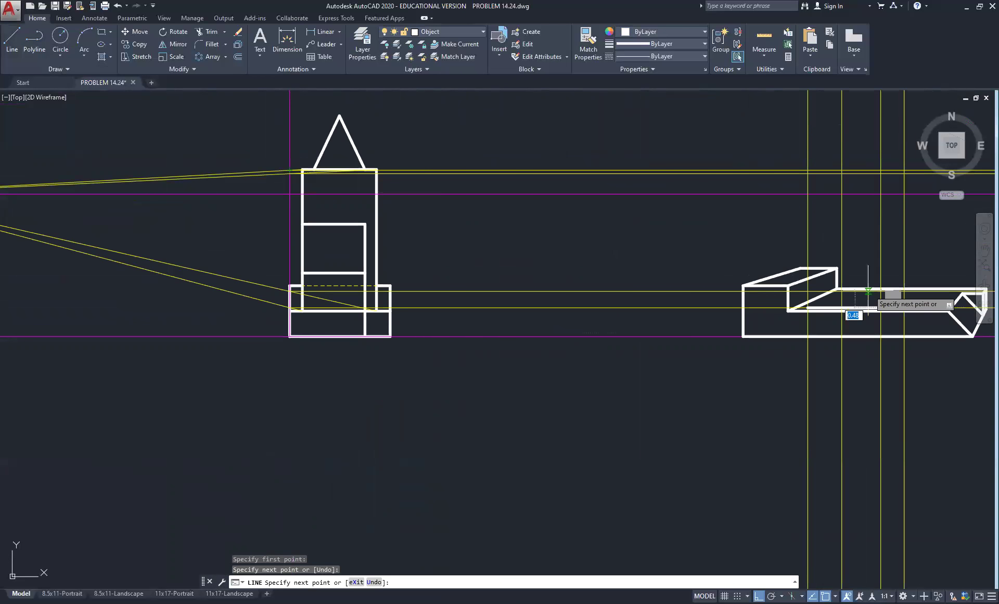
pyautogui.moveTo(877, 235); pyautogui.dragTo(465, 230, button='middle')
pyautogui.scroll(2, 474, 183)
pyautogui.scroll(2, 475, 183)
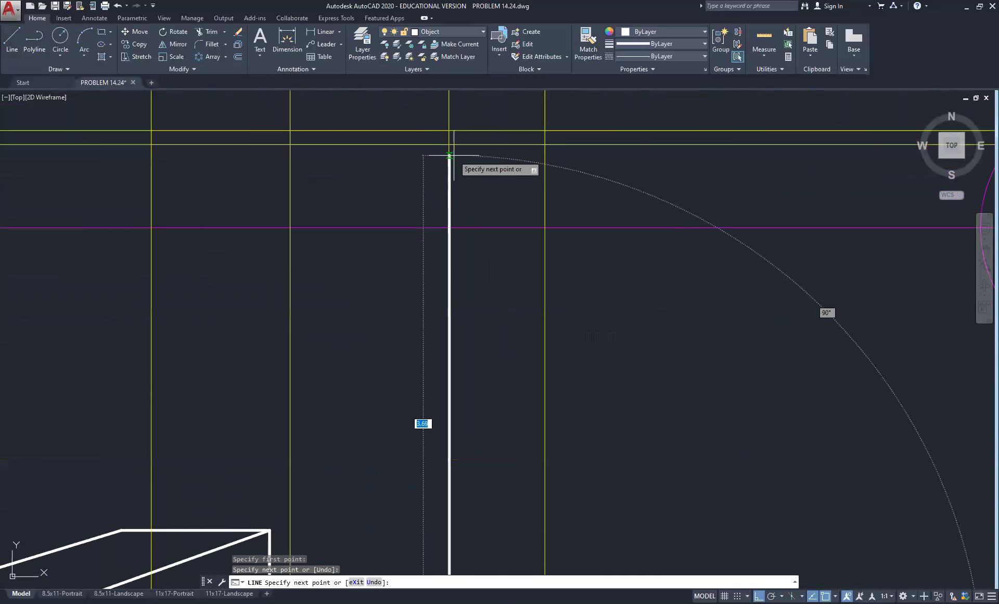
pyautogui.scroll(-4, 448, 222)
pyautogui.moveTo(114, 214); pyautogui.dragTo(511, 222, button='middle')
pyautogui.scroll(3, 334, 217)
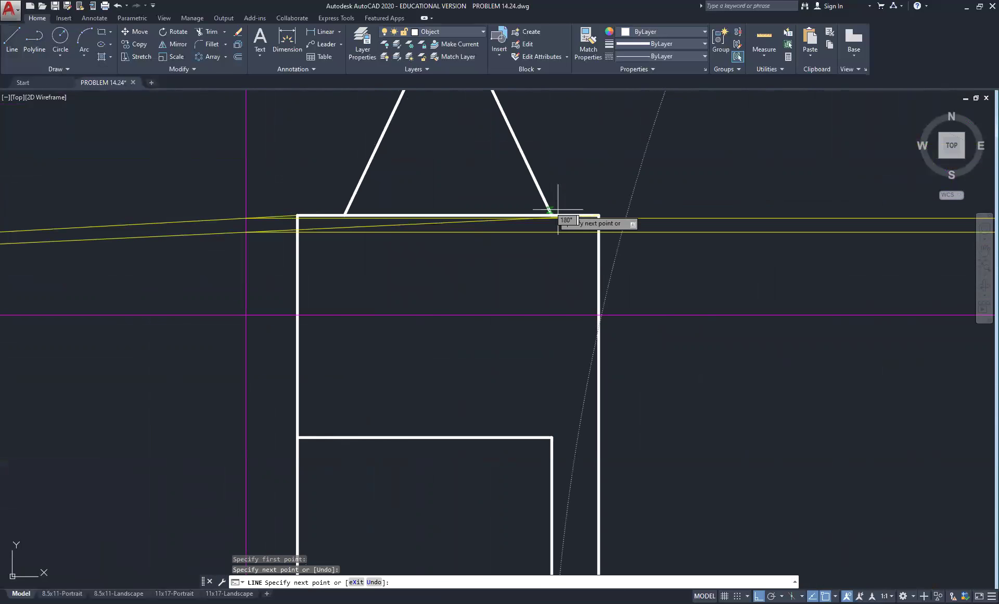
pyautogui.scroll(-4, 700, 226)
pyautogui.moveTo(817, 260)
pyautogui.mouseDown(button='middle')
pyautogui.moveTo(430, 276)
pyautogui.moveTo(306, 301)
pyautogui.mouseUp(button='middle')
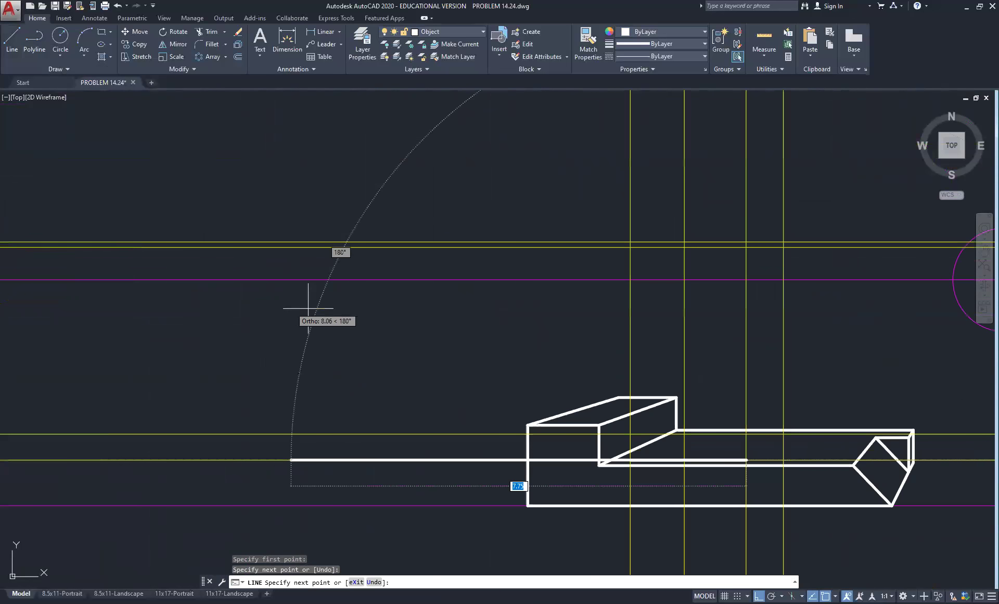
pyautogui.scroll(2, 778, 292)
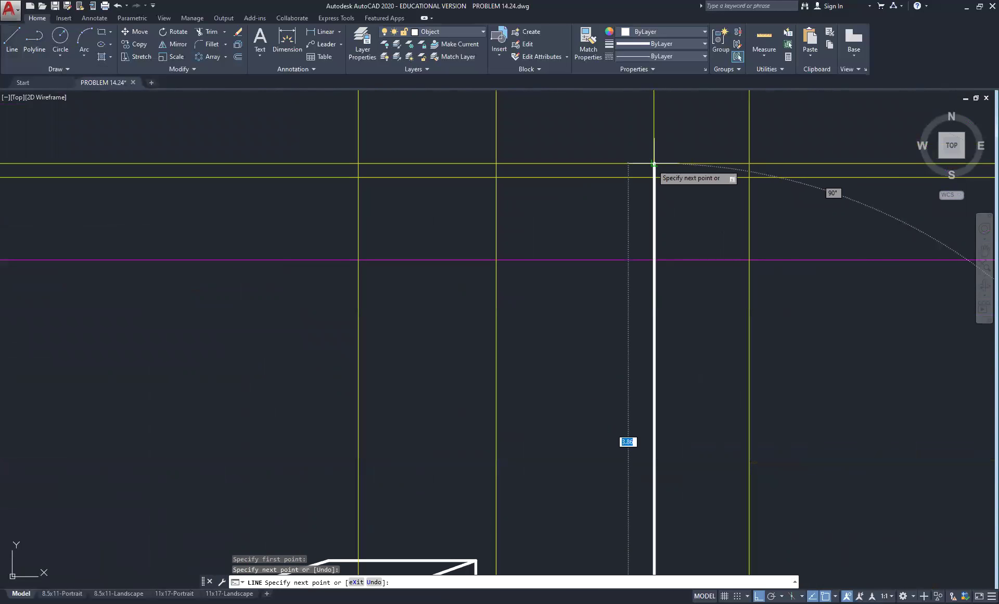
# Complete the tower's front face with its two vertical edges and a top edge on the uppermost projection line
pyautogui.click(654, 163)
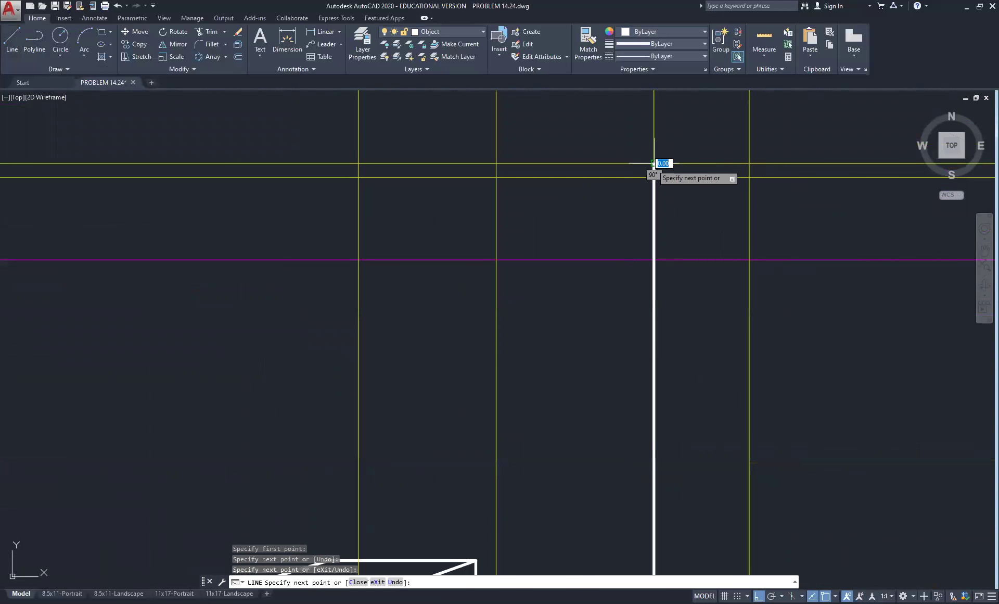
pyautogui.click(358, 163)
pyautogui.scroll(-5, 380, 344)
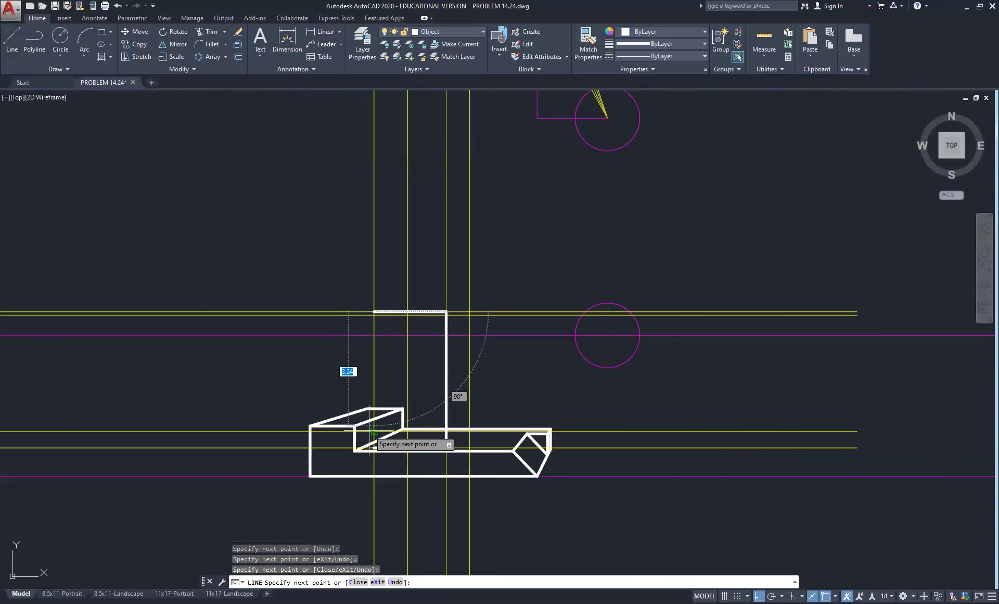
pyautogui.scroll(5, 378, 429)
pyautogui.rightClick(453, 217)
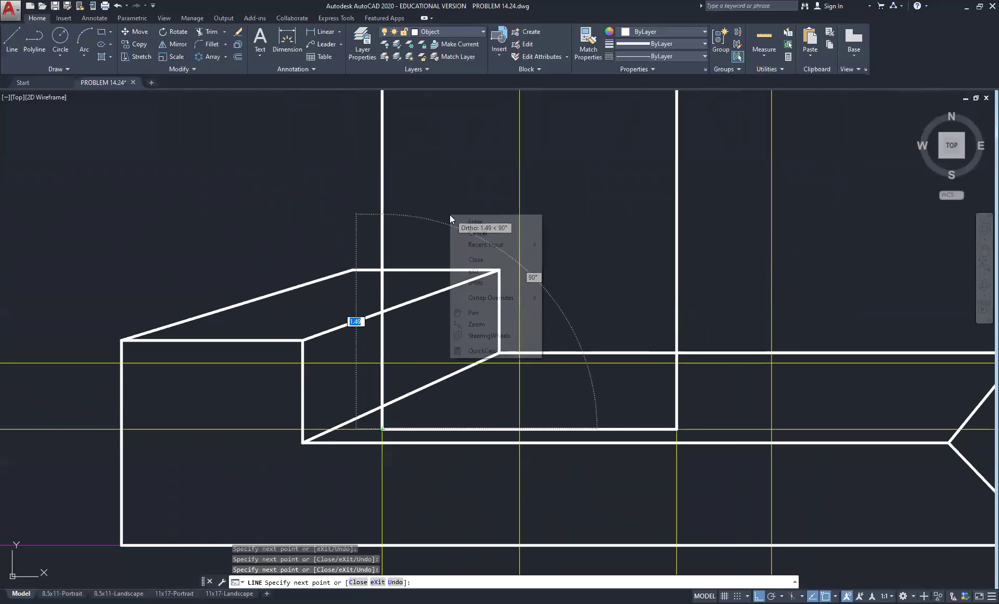
pyautogui.click(463, 220)
pyautogui.scroll(-5, 461, 231)
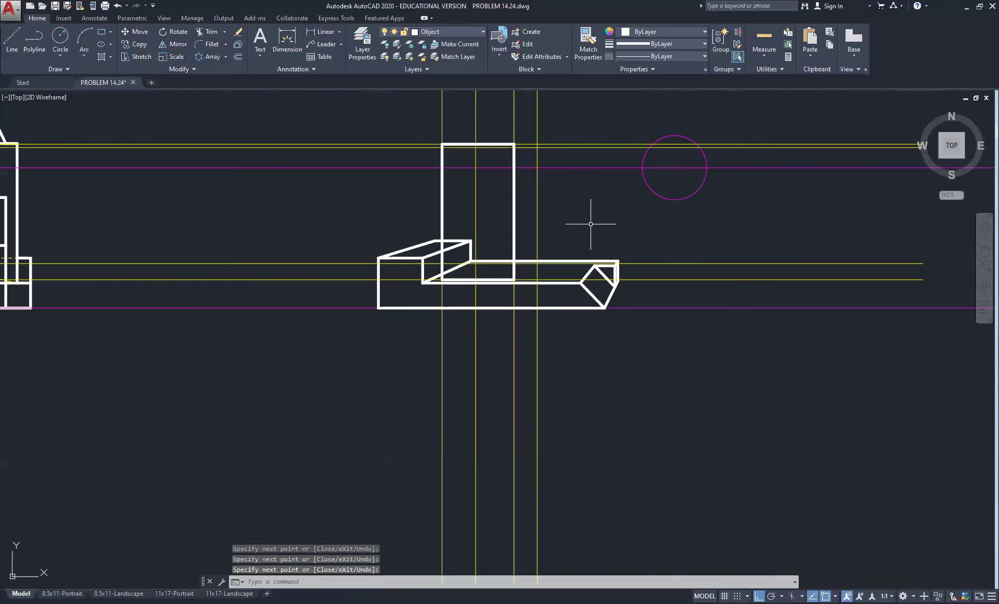
pyautogui.moveTo(591, 223); pyautogui.dragTo(544, 277, button='middle')
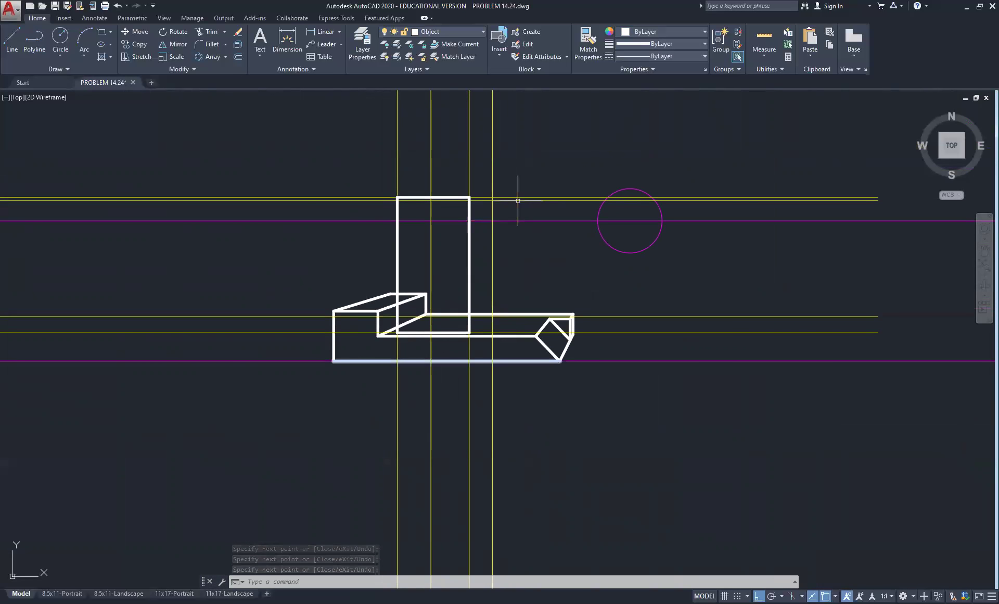
# Turn on the Construction layer and make it the current layer
pyautogui.click(469, 33)
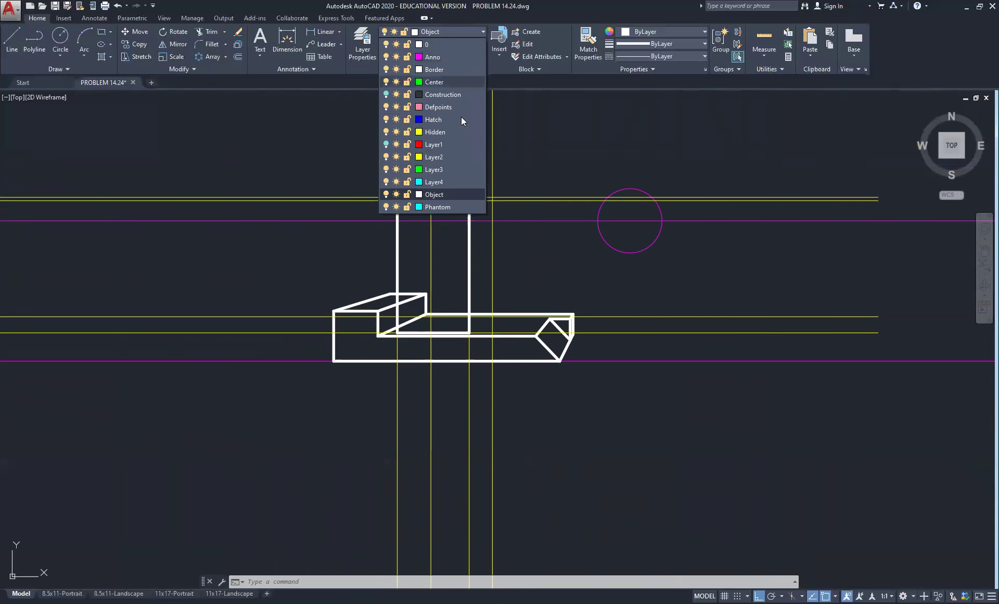
pyautogui.click(386, 94)
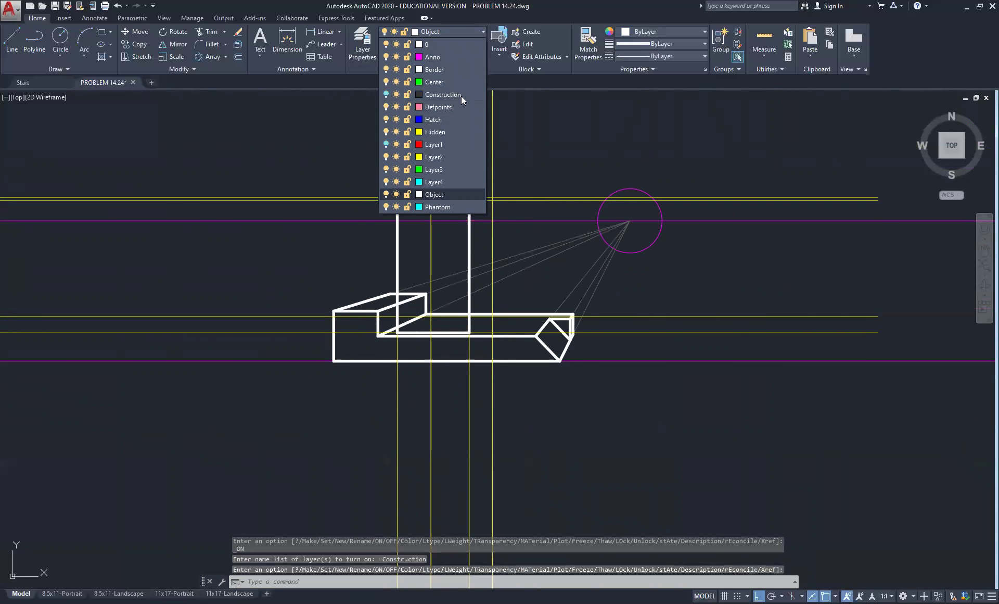
pyautogui.click(451, 95)
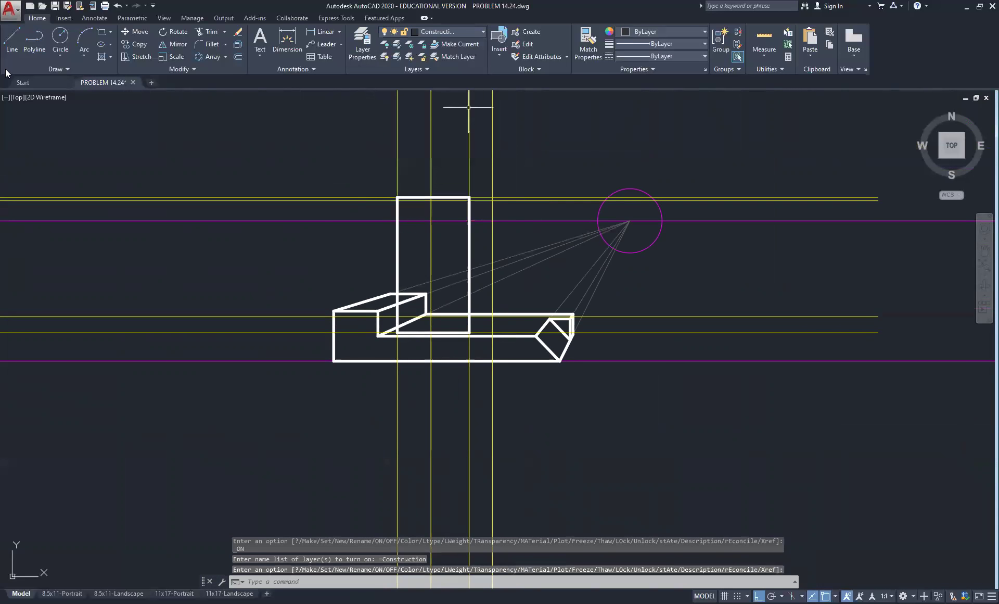
# Draw a construction line from the lower right corner of the tower's front face to the vanishing point on the horizon line
pyautogui.click(12, 39)
pyautogui.scroll(4, 483, 351)
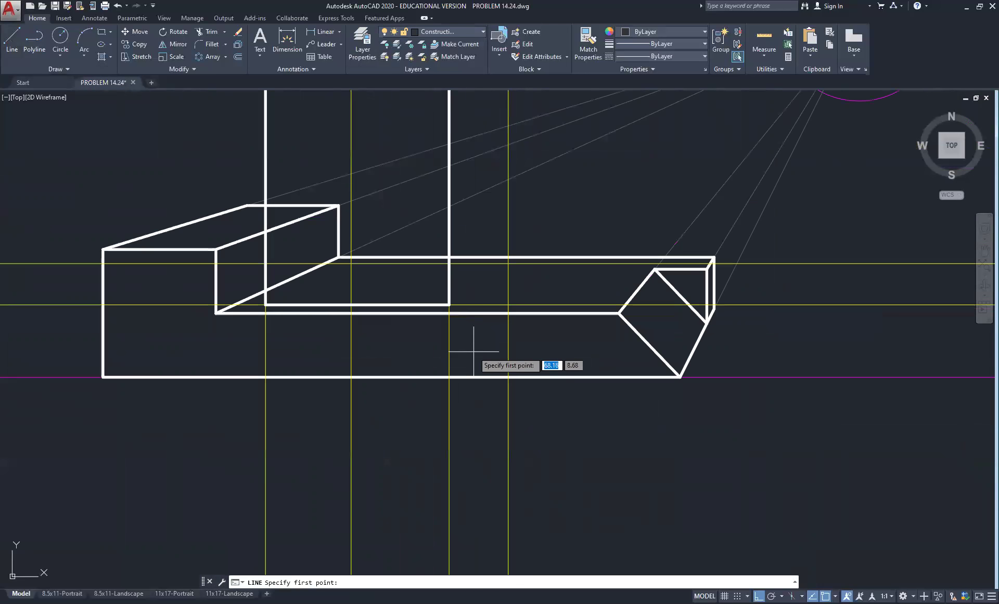
pyautogui.click(448, 304)
pyautogui.scroll(-5, 453, 300)
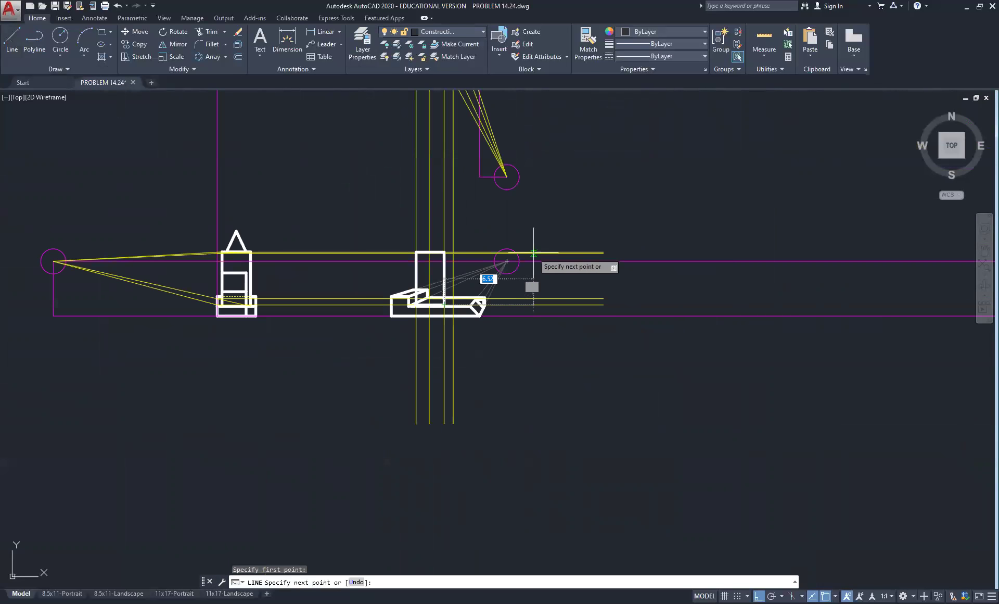
pyautogui.scroll(5, 485, 268)
pyautogui.click(440, 280)
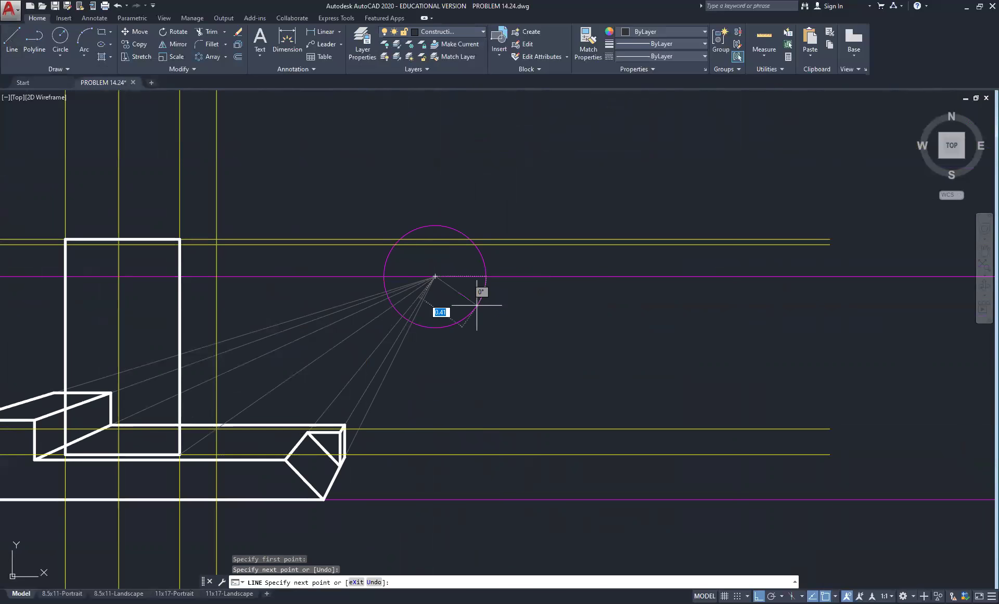
# Continue the construction line from the vanishing point to the upper right corner of the tower's front face
pyautogui.scroll(-5, 492, 354)
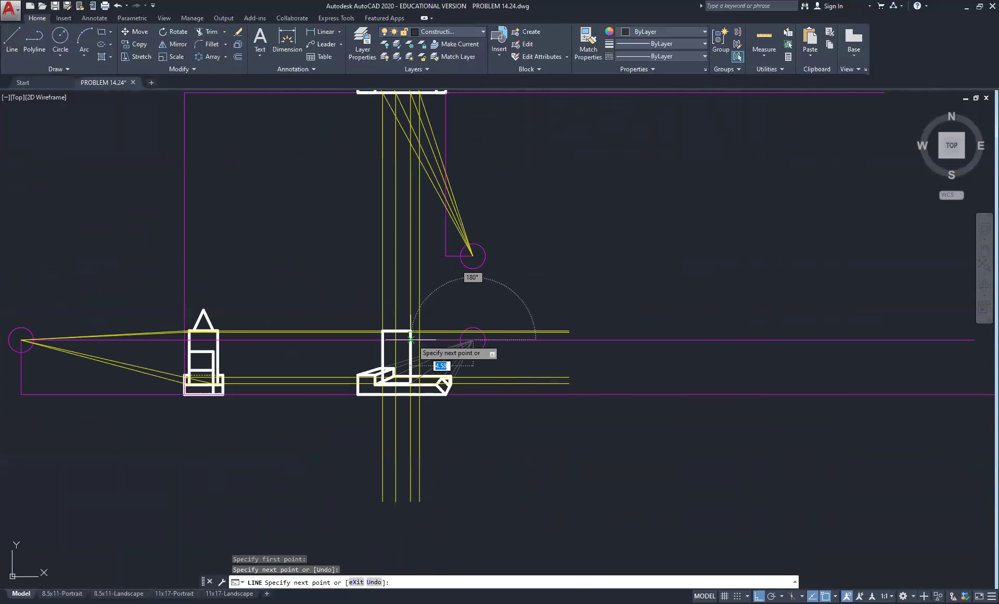
pyautogui.scroll(5, 417, 338)
pyautogui.scroll(3, 401, 295)
pyautogui.click(394, 283)
pyautogui.rightClick(497, 364)
pyautogui.click(531, 370)
pyautogui.scroll(-4, 531, 368)
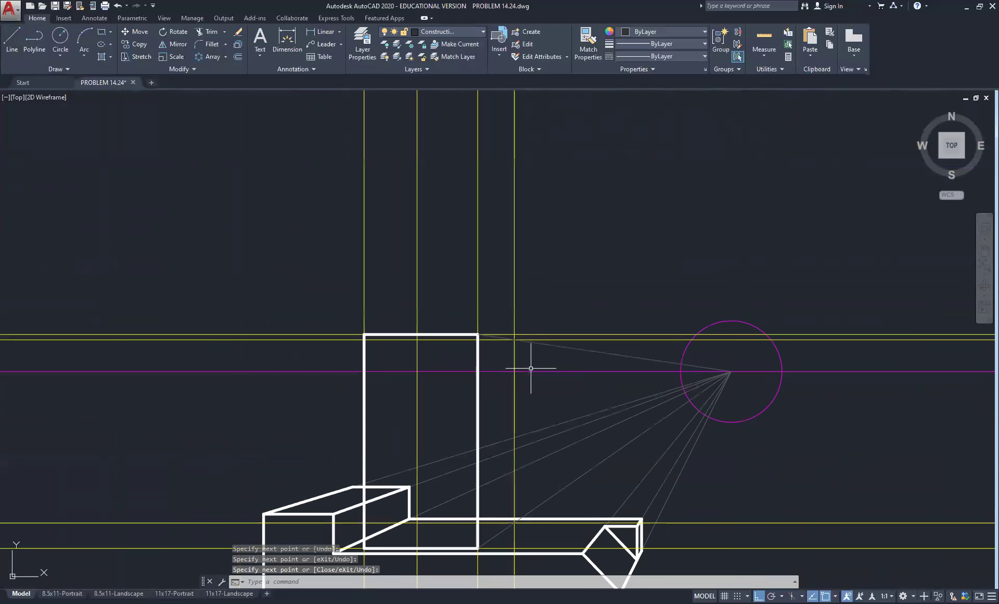
# Check the two vanishing lines against the projection-line crossings for the tower's rear top and bottom corners
pyautogui.scroll(6, 503, 344)
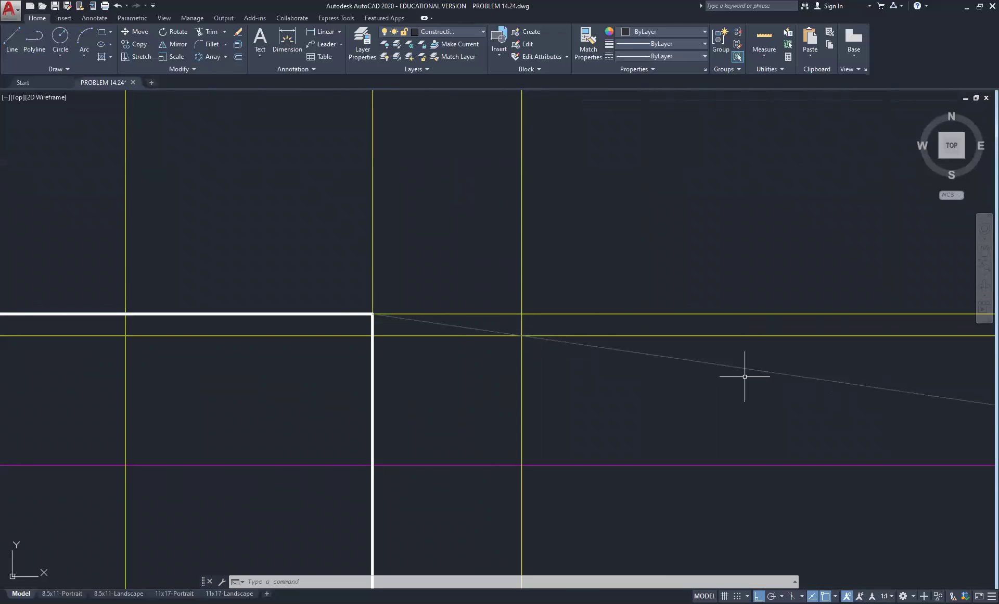
pyautogui.scroll(-6, 556, 350)
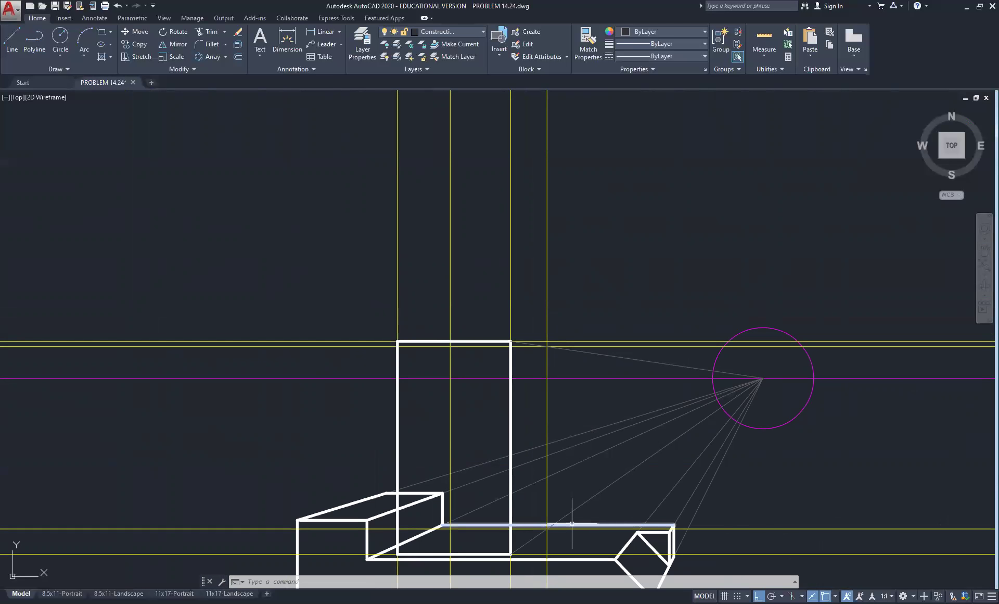
pyautogui.scroll(4, 528, 450)
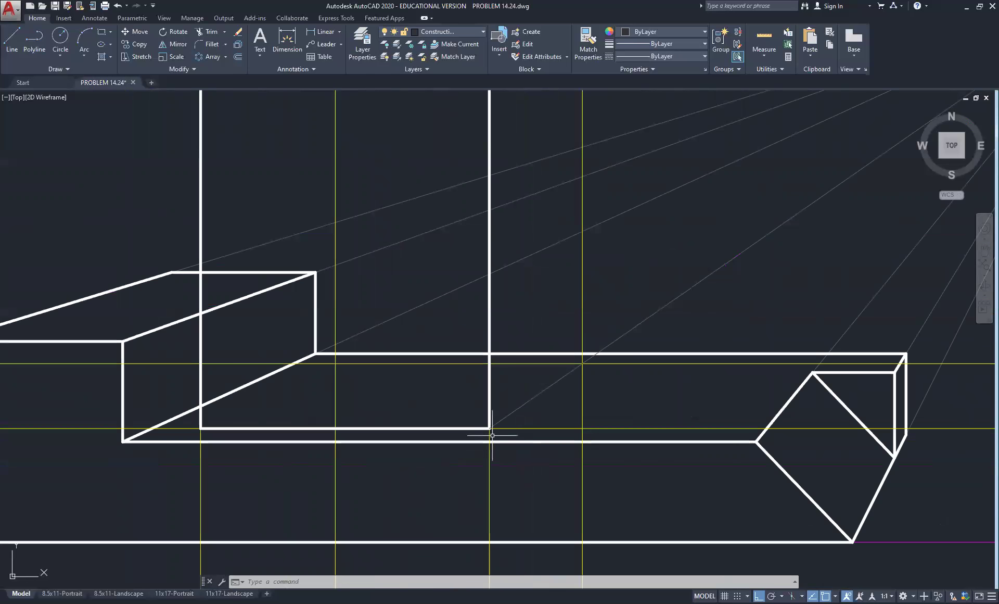
pyautogui.scroll(-4, 491, 435)
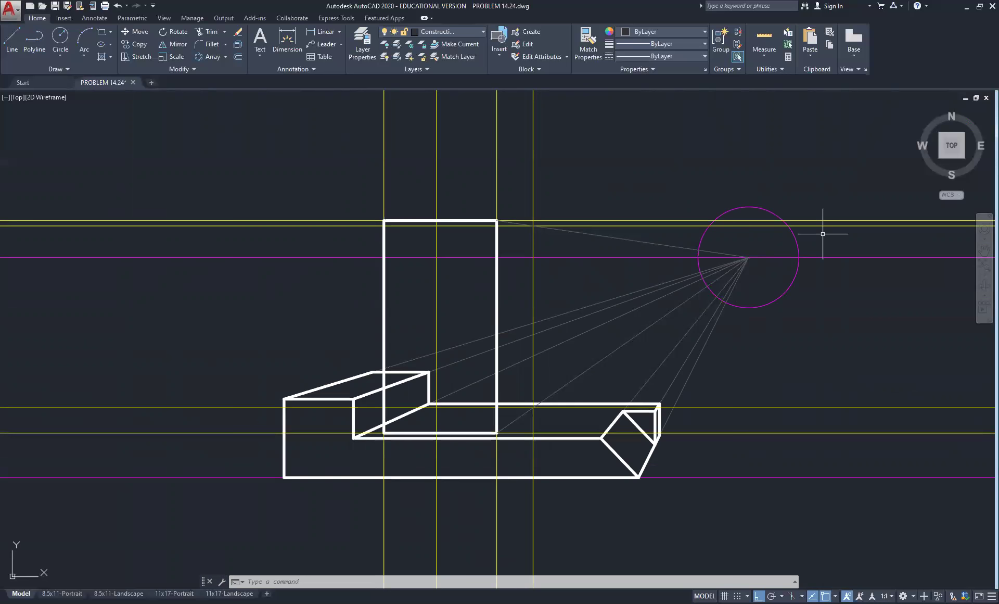
pyautogui.scroll(2, 477, 441)
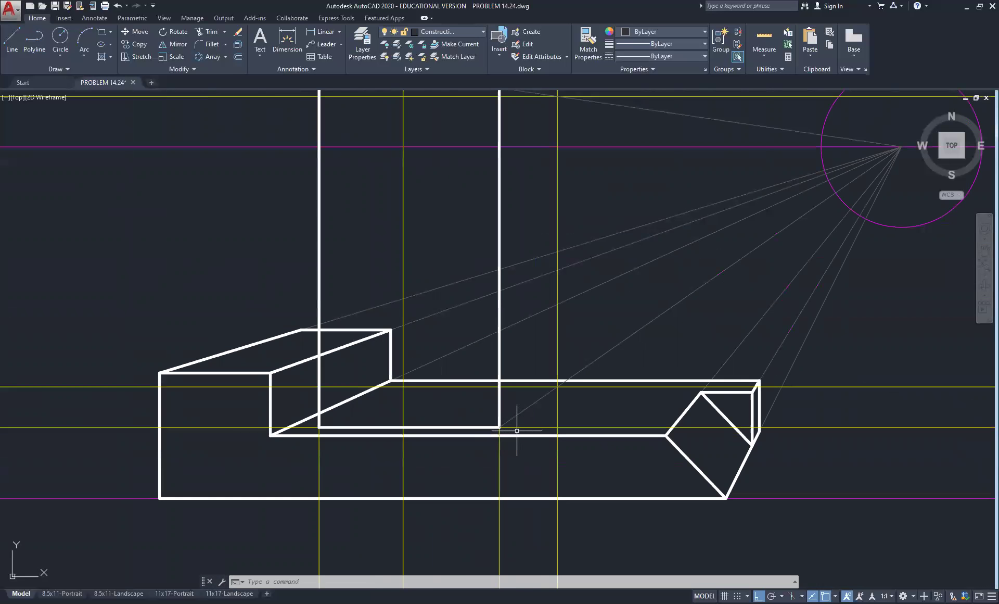
# On the Object layer, draw the tower's lower receding edge from the front face's lower right corner to the rear projection-line crossing
pyautogui.click(464, 33)
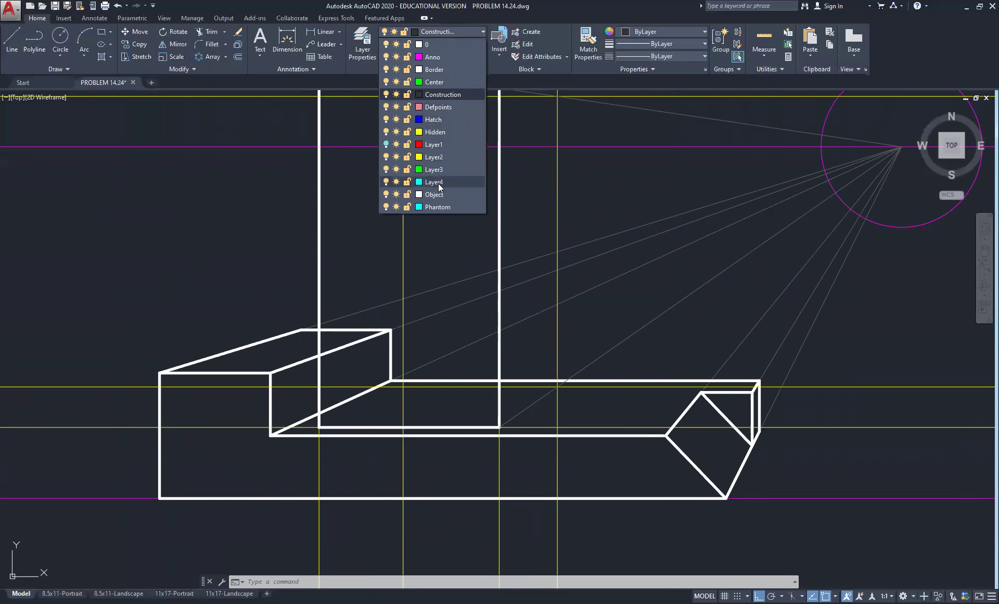
pyautogui.click(435, 195)
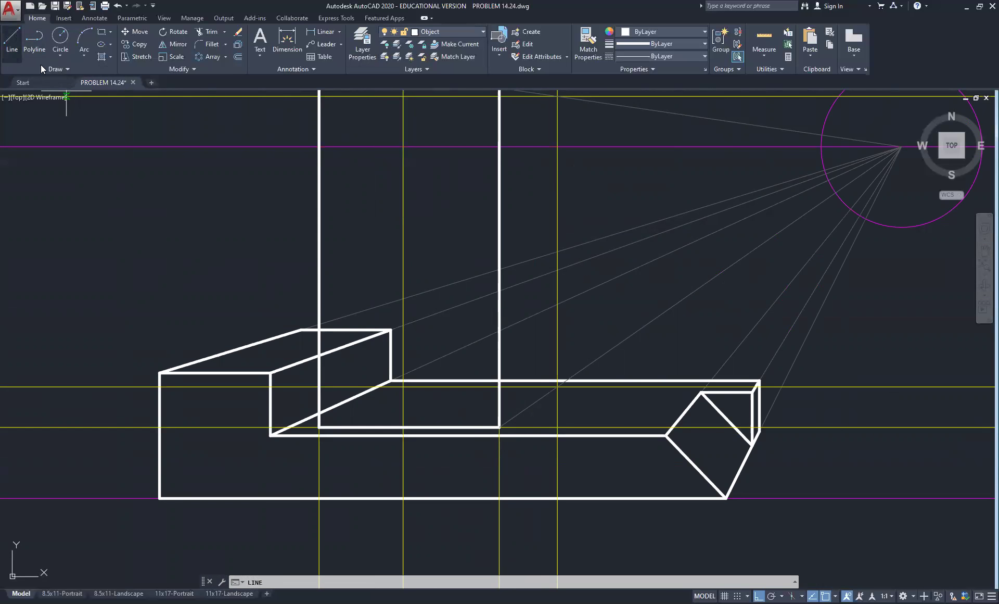
pyautogui.scroll(4, 529, 435)
pyautogui.click(454, 417)
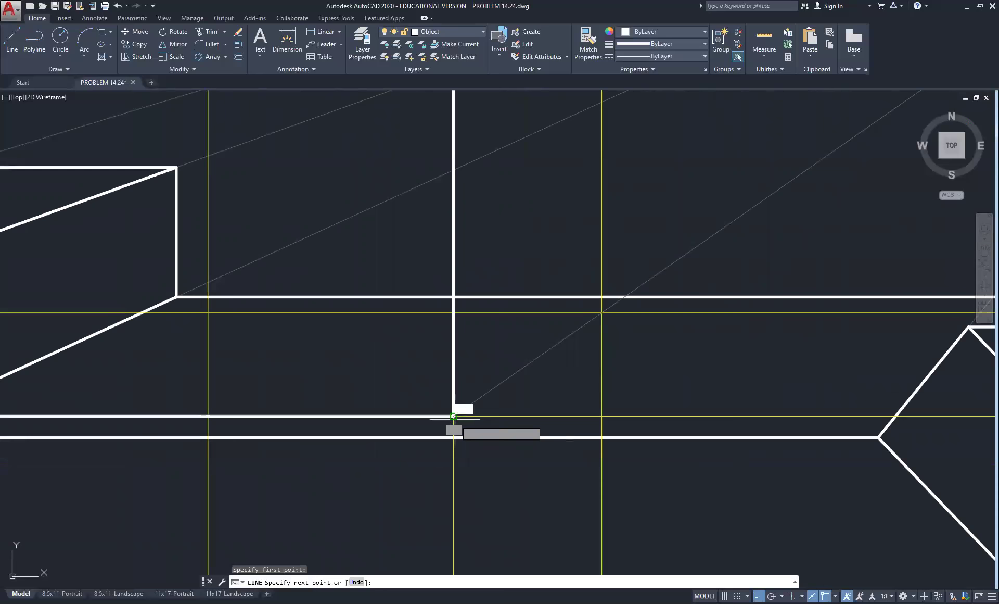
pyautogui.click(602, 312)
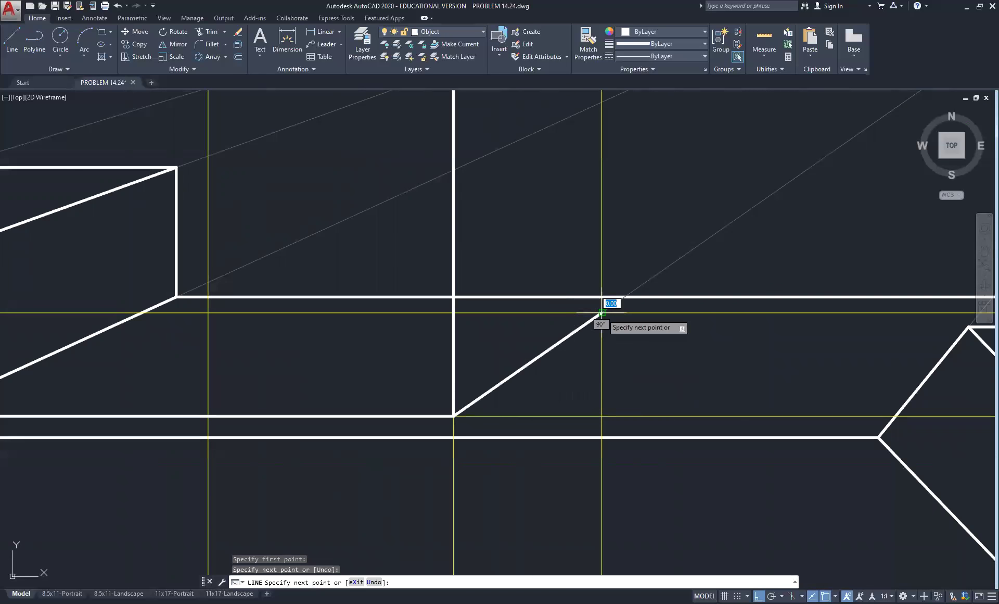
pyautogui.scroll(-3, 606, 328)
pyautogui.rightClick(704, 281)
pyautogui.click(728, 288)
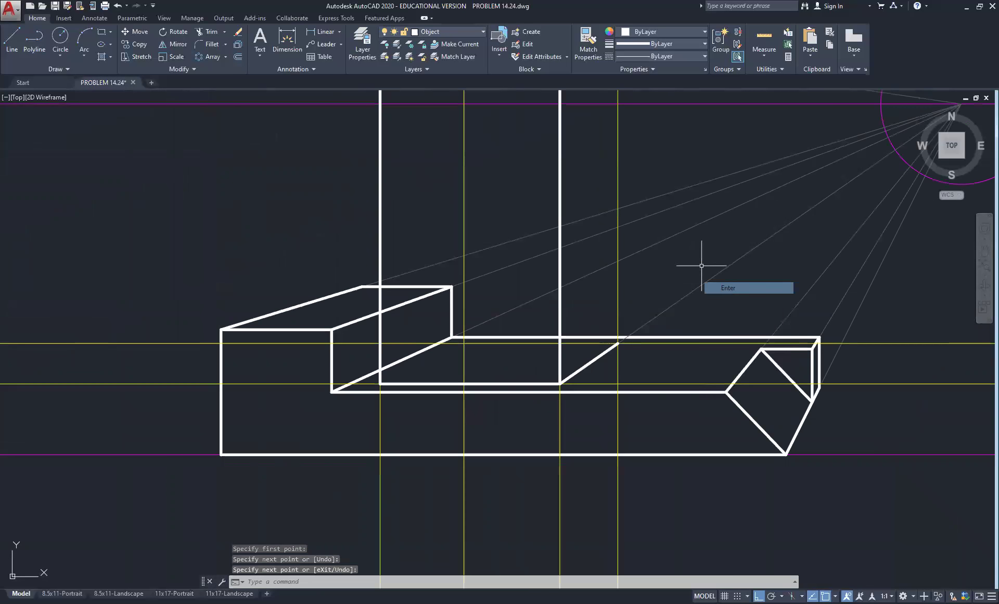
# Draw the tower's upper receding edge from the front face's upper right corner to the rear projection-line crossing
pyautogui.moveTo(652, 45); pyautogui.dragTo(638, 212, button='middle')
pyautogui.rightClick(641, 177)
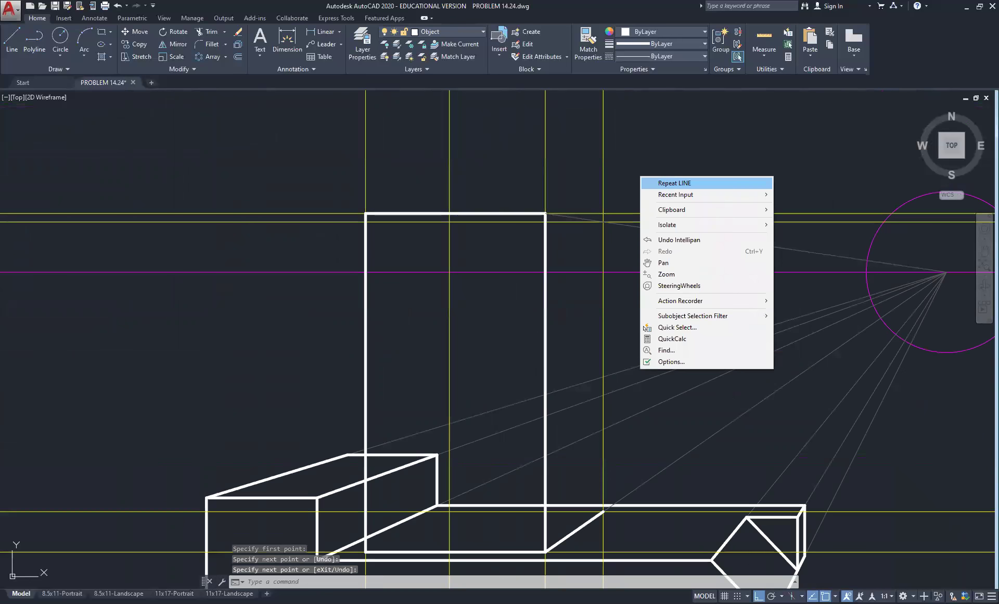
pyautogui.click(675, 184)
pyautogui.scroll(4, 477, 236)
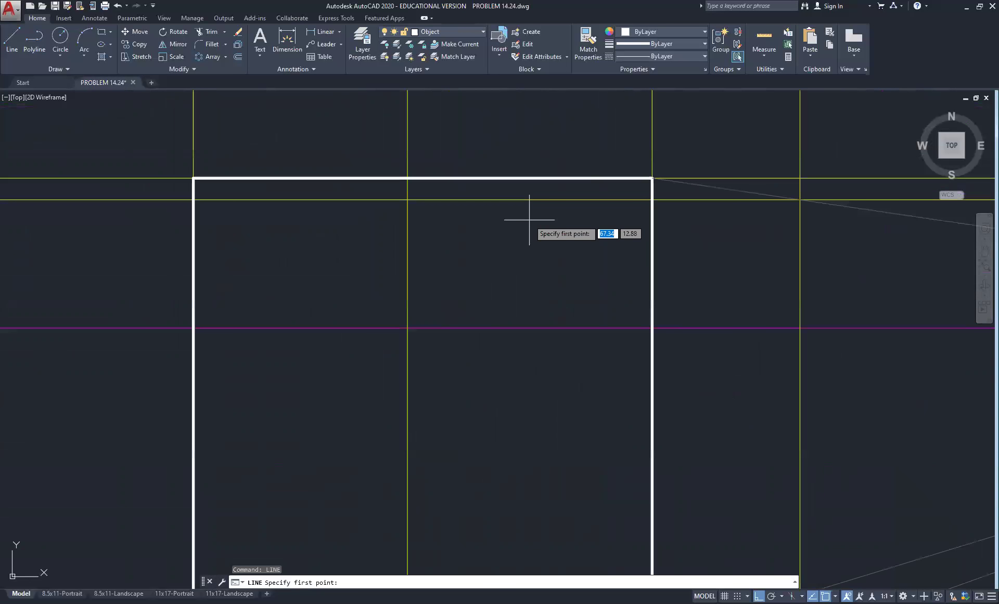
pyautogui.click(649, 178)
pyautogui.click(800, 199)
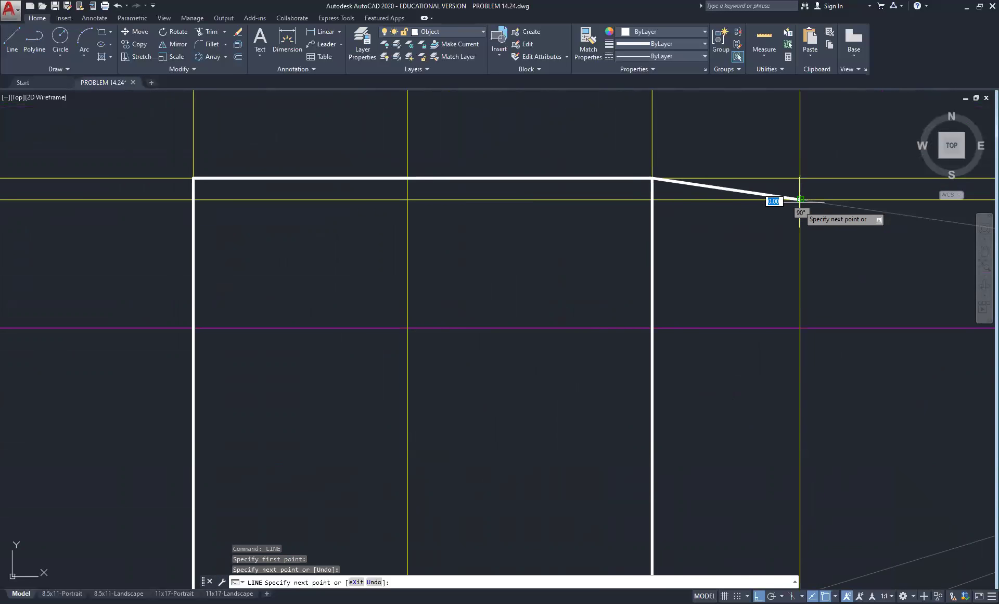
pyautogui.rightClick(834, 258)
pyautogui.click(848, 263)
pyautogui.scroll(-4, 744, 263)
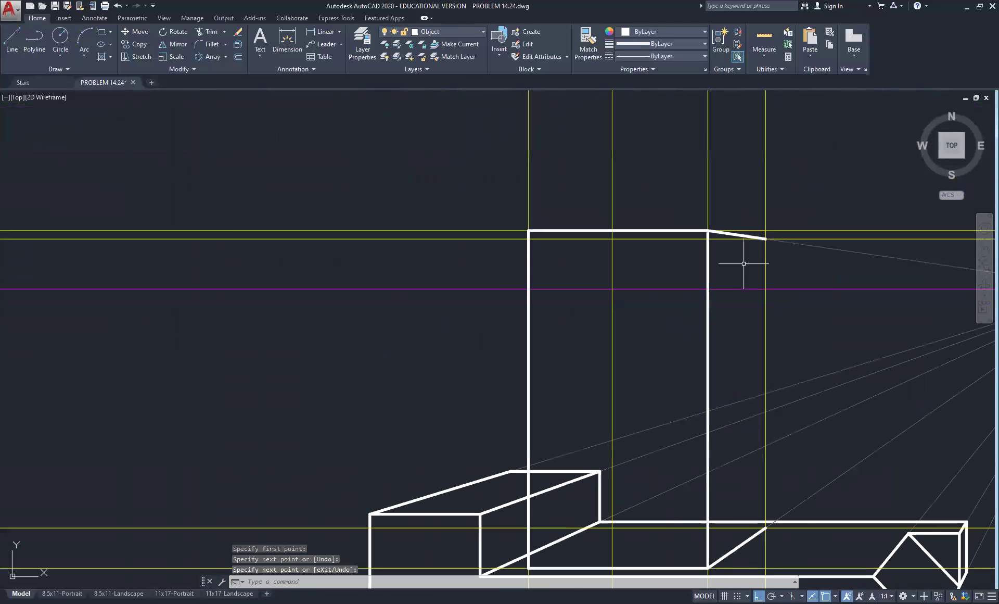
# Draw the tower's rear vertical edge from the end of the upper receding edge down to the end of the lower receding edge
pyautogui.moveTo(796, 299); pyautogui.dragTo(599, 250, button='middle')
pyautogui.rightClick(584, 216)
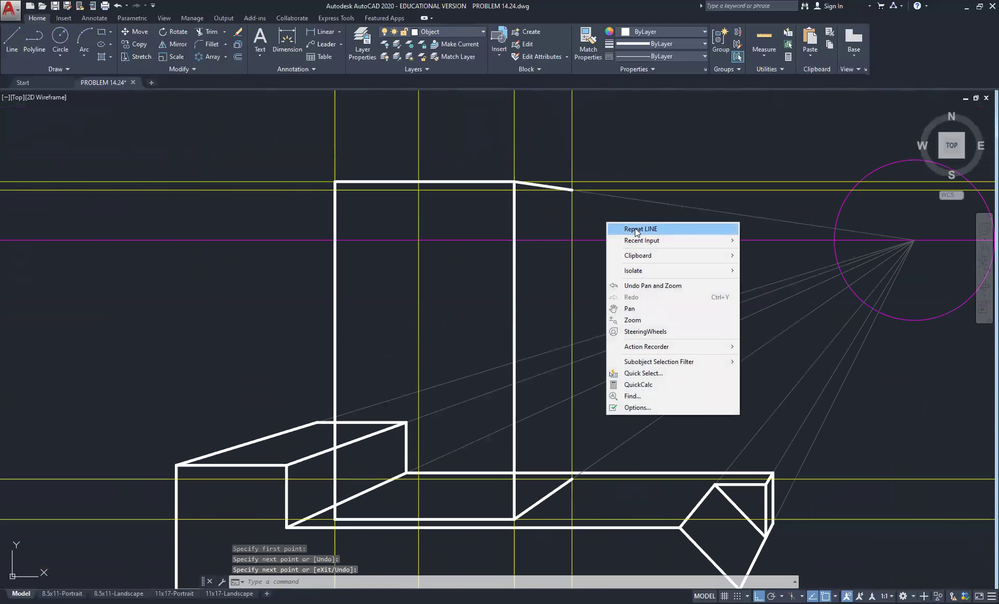
pyautogui.click(625, 228)
pyautogui.click(573, 190)
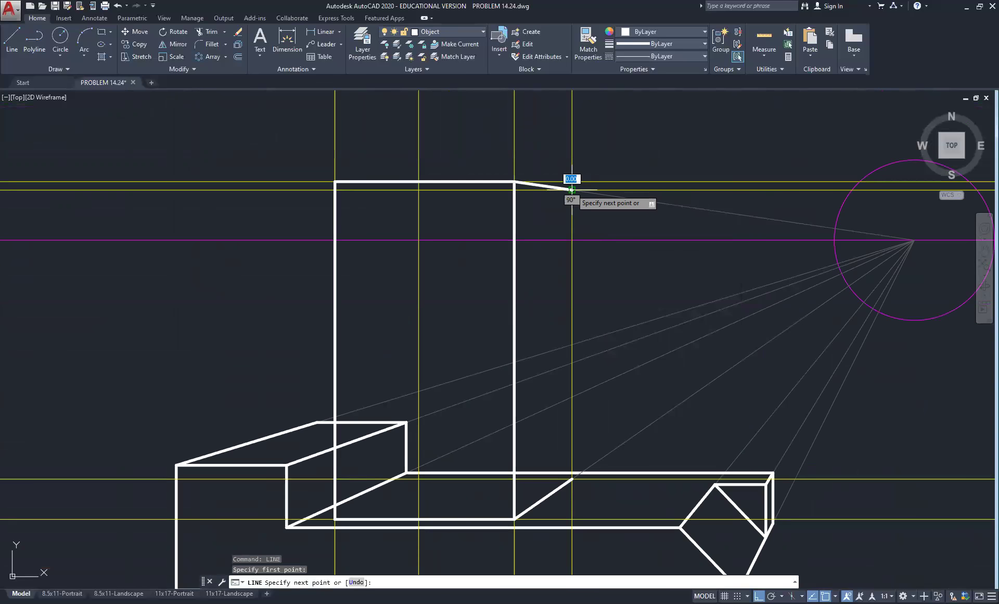
pyautogui.scroll(6, 581, 503)
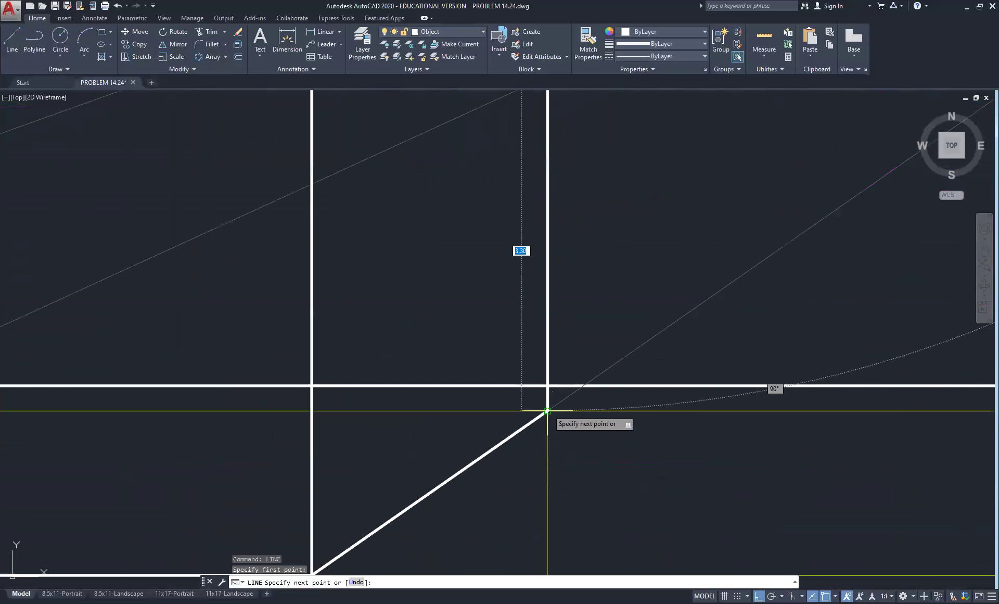
pyautogui.click(548, 411)
pyautogui.scroll(-3, 475, 480)
pyautogui.rightClick(561, 343)
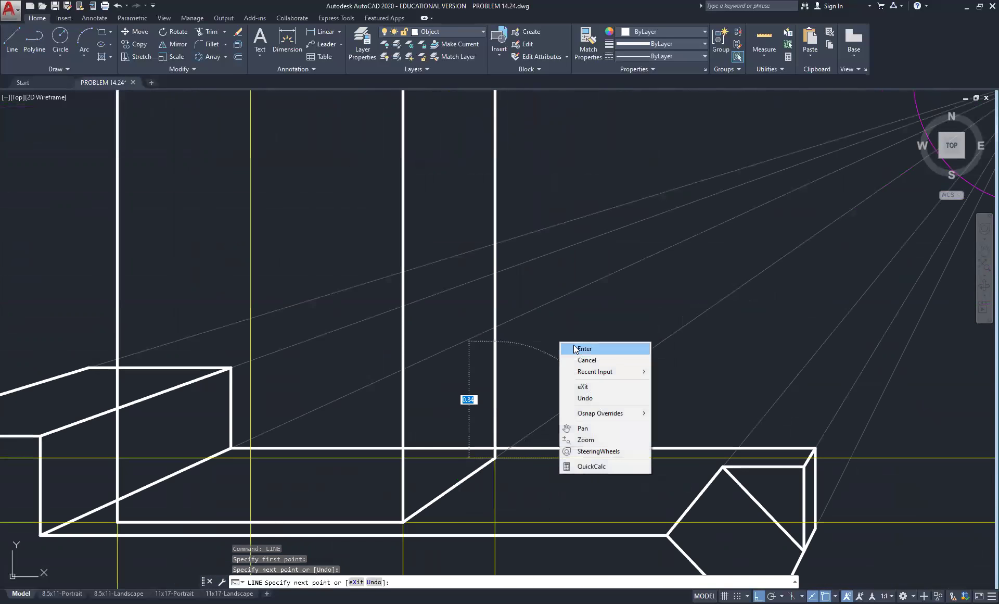
pyautogui.click(584, 348)
pyautogui.scroll(-3, 546, 380)
pyautogui.moveTo(427, 309); pyautogui.dragTo(512, 339, button='middle')
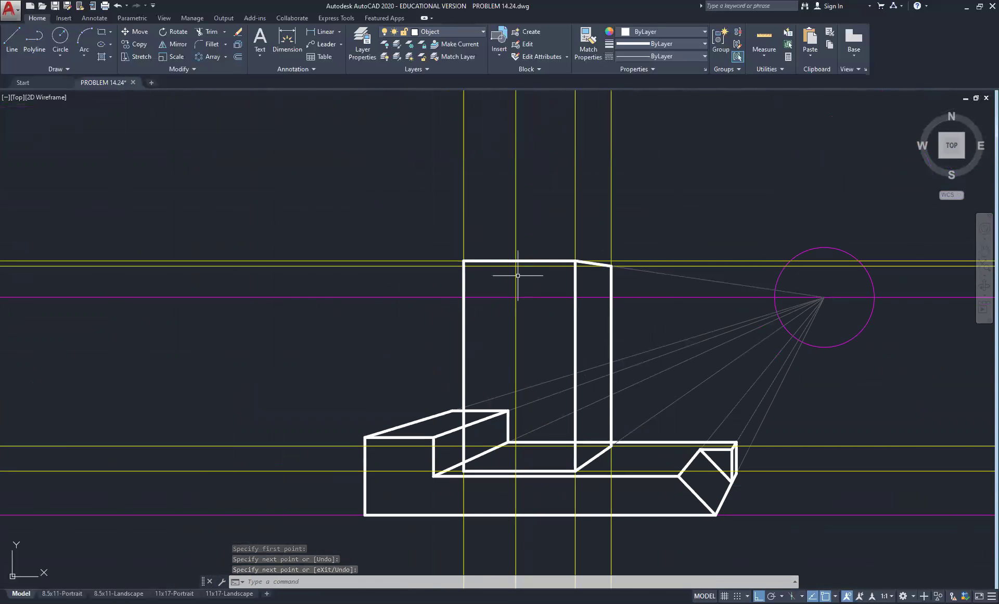
# On the Construction layer, draw a line from the lower left corner of the tower's front face to the vanishing point and check it against the rear crossing
pyautogui.scroll(6, 517, 276)
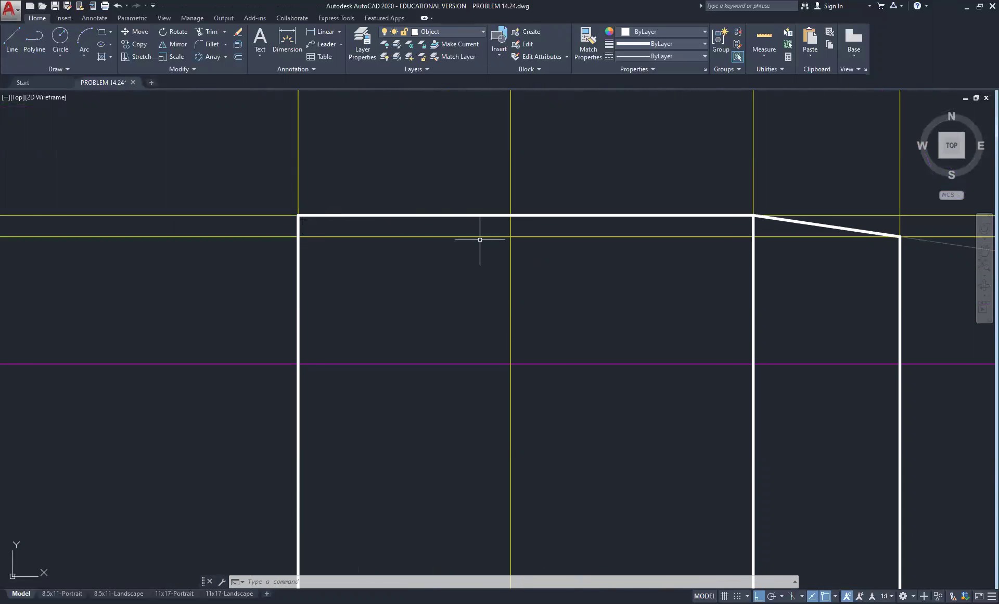
pyautogui.scroll(-5, 479, 239)
pyautogui.scroll(5, 486, 404)
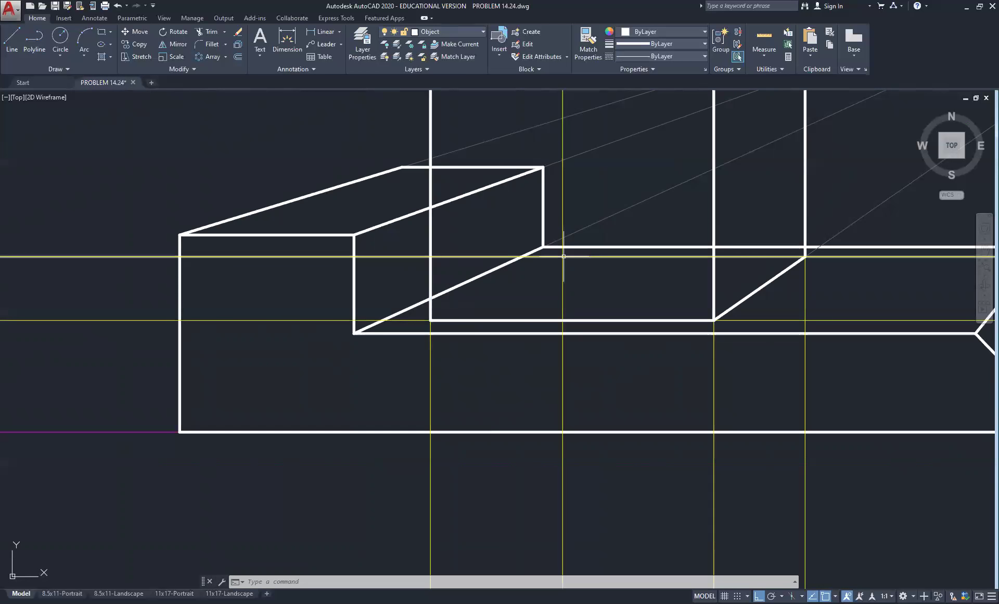
pyautogui.click(483, 32)
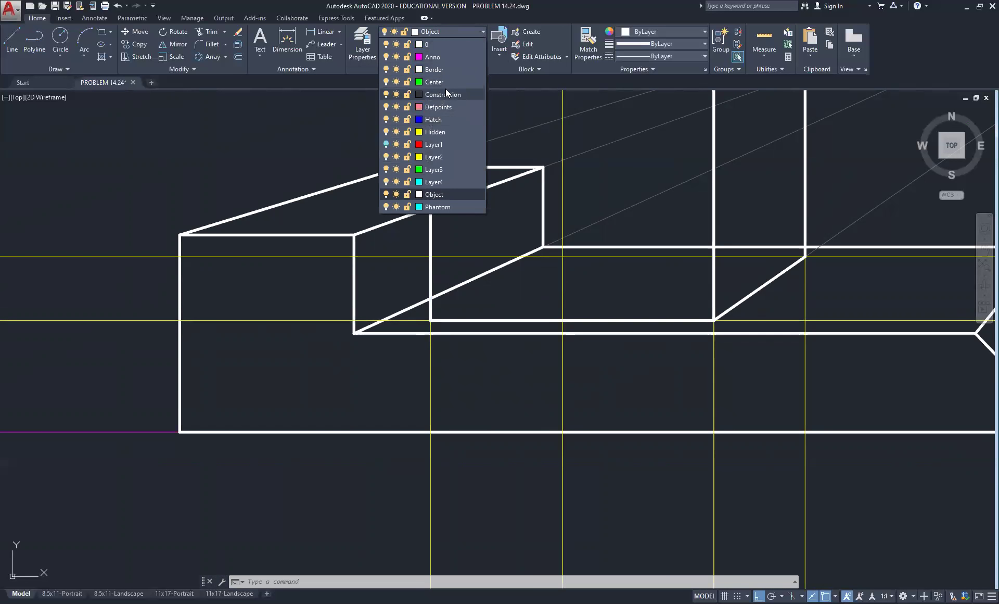
pyautogui.click(443, 94)
pyautogui.click(11, 39)
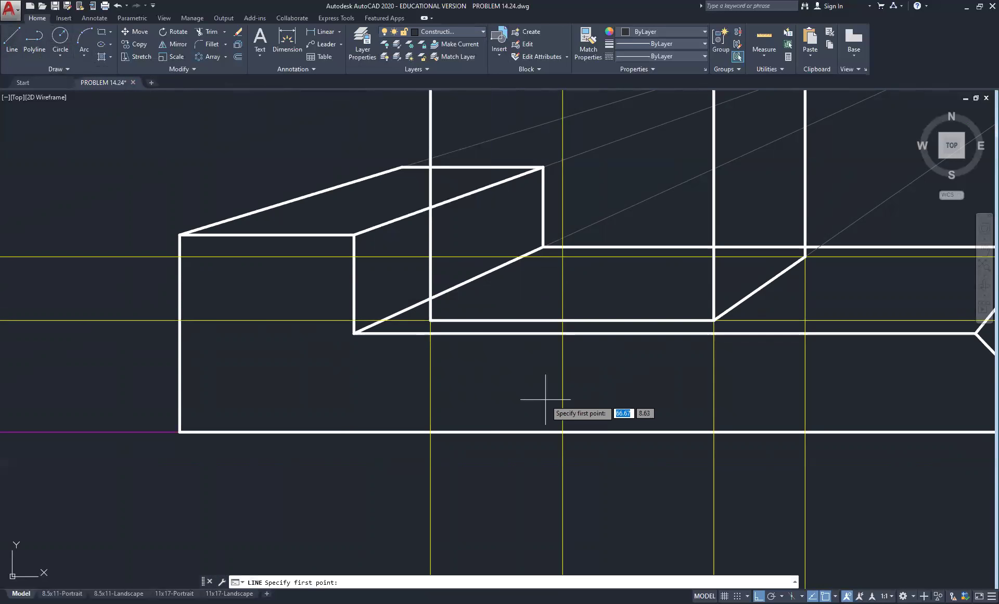
pyautogui.click(430, 332)
pyautogui.scroll(-5, 430, 332)
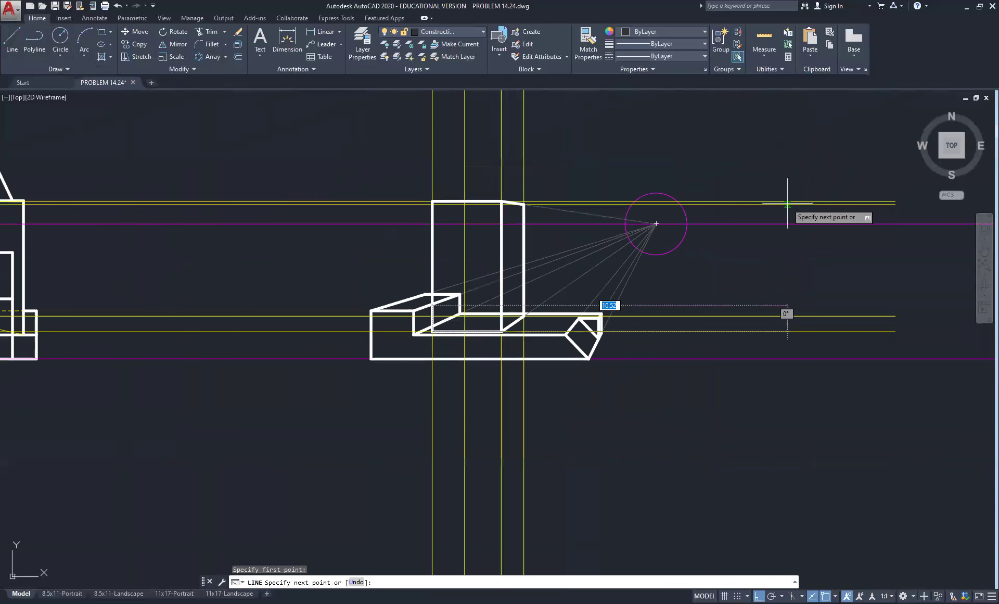
pyautogui.click(657, 223)
pyautogui.rightClick(715, 274)
pyautogui.click(734, 271)
pyautogui.scroll(5, 413, 278)
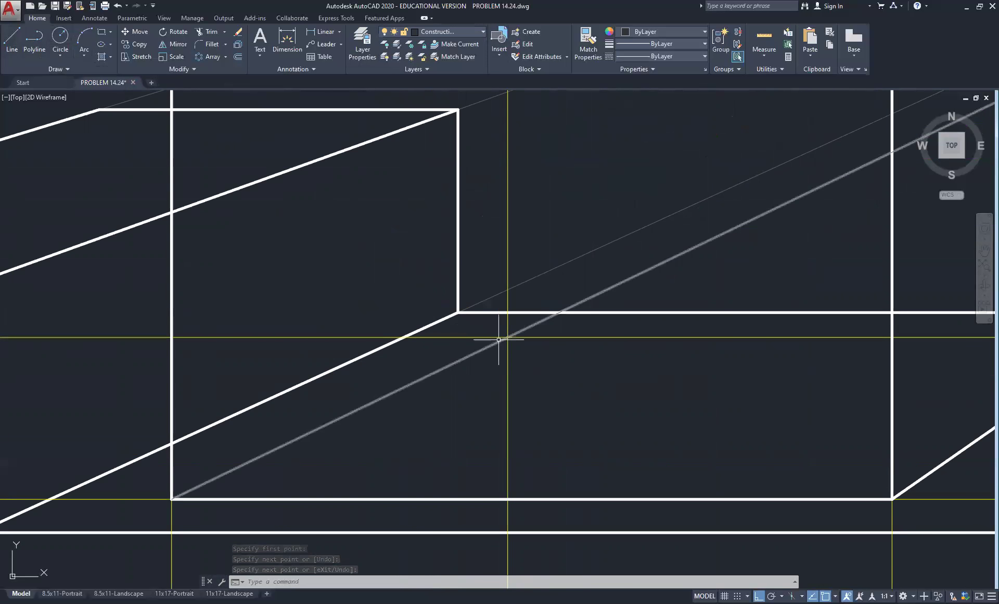
pyautogui.scroll(-4, 513, 344)
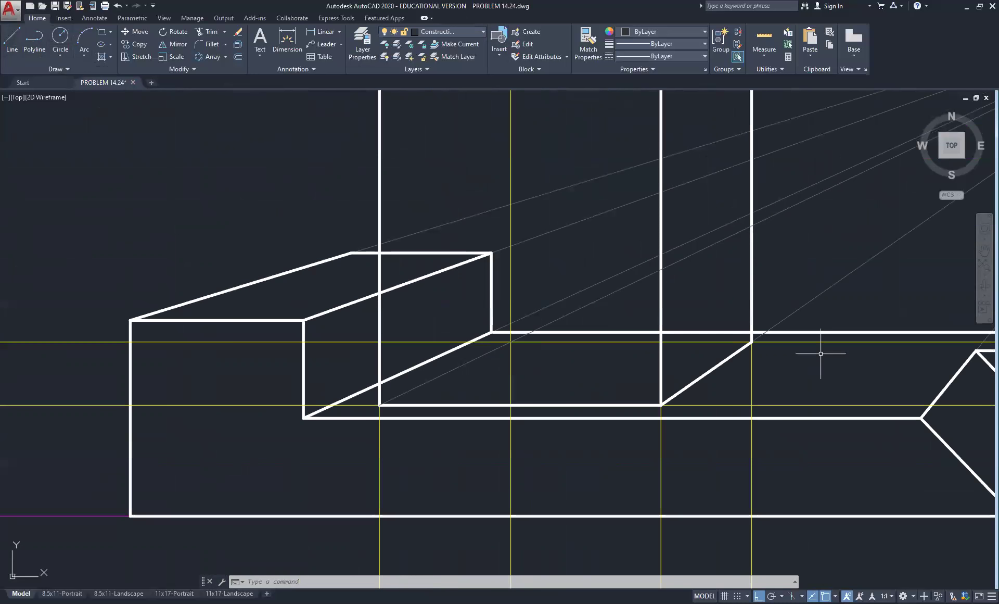
# Review the tower in the perspective view and compare it with the orthographic views and the numbered, coloured reference views
pyautogui.scroll(-6, 752, 335)
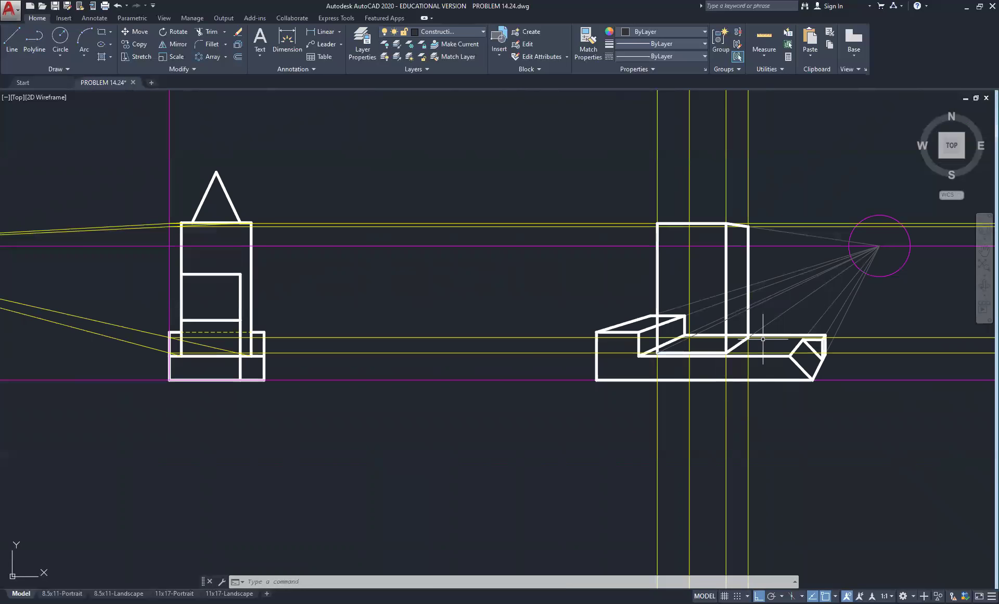
pyautogui.scroll(-2, 697, 283)
pyautogui.moveTo(758, 288); pyautogui.dragTo(486, 288, button='middle')
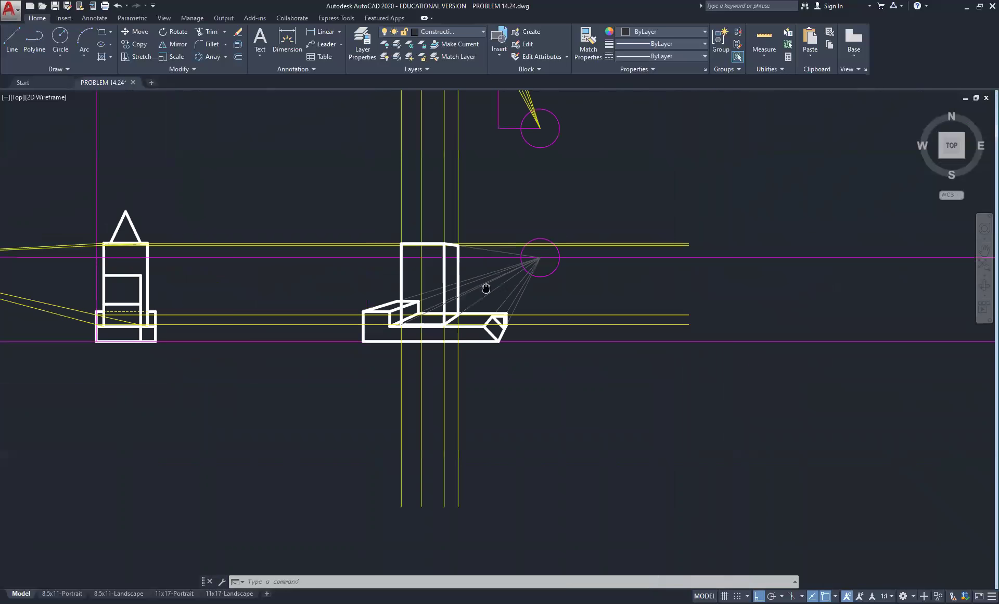
pyautogui.moveTo(406, 153); pyautogui.dragTo(406, 277, button='middle')
pyautogui.scroll(4, 447, 352)
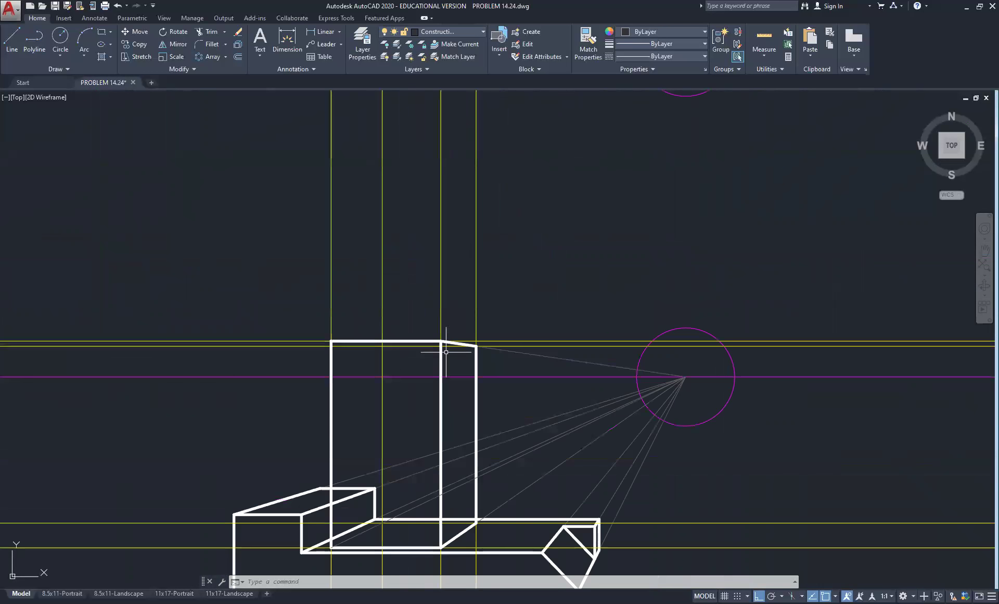
pyautogui.moveTo(465, 367); pyautogui.dragTo(474, 280, button='middle')
pyautogui.scroll(-8, 474, 279)
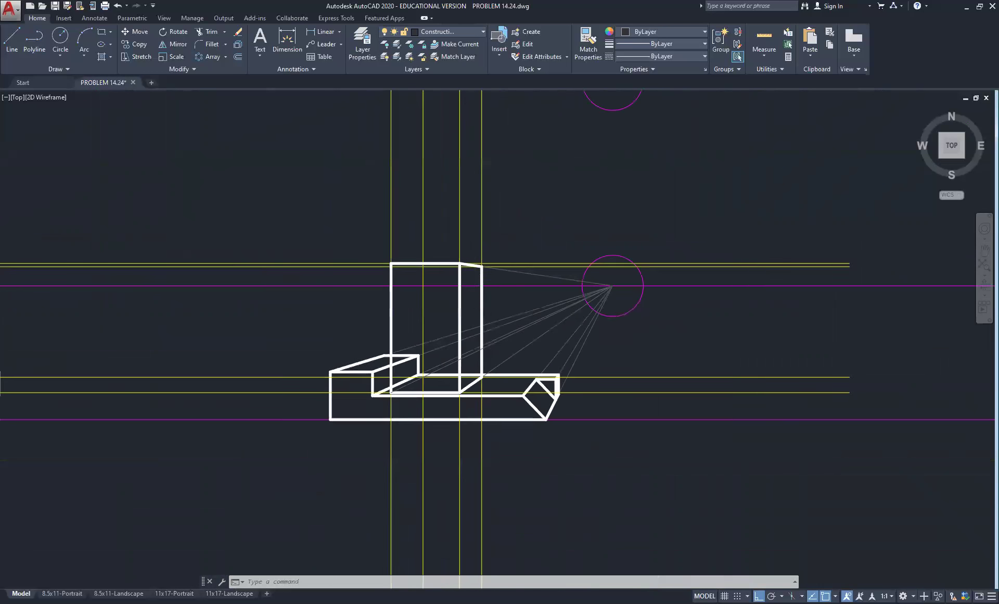
pyautogui.moveTo(297, 206); pyautogui.dragTo(399, 301, button='middle')
pyautogui.scroll(6, 293, 286)
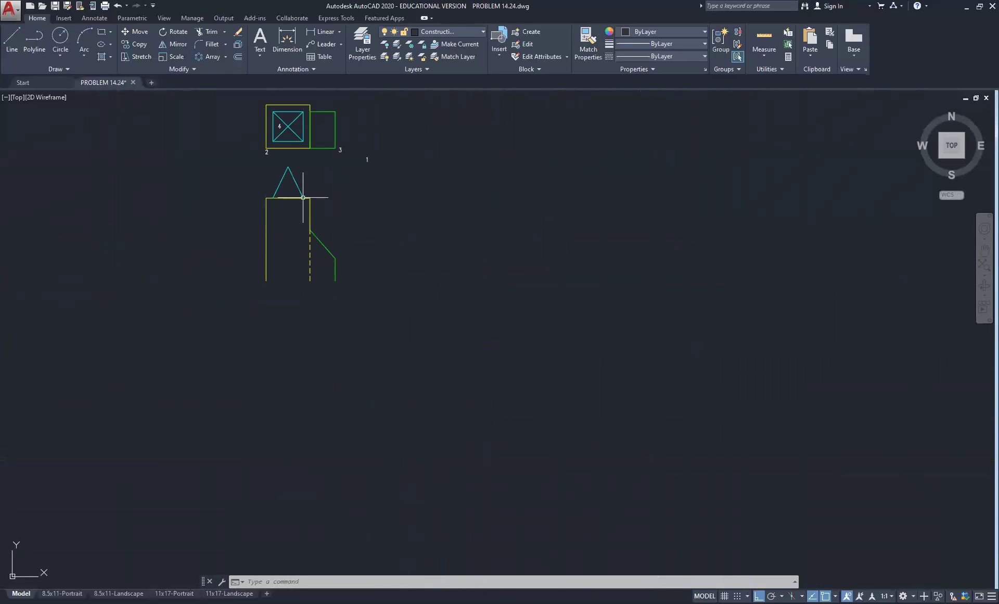
pyautogui.scroll(-4, 504, 306)
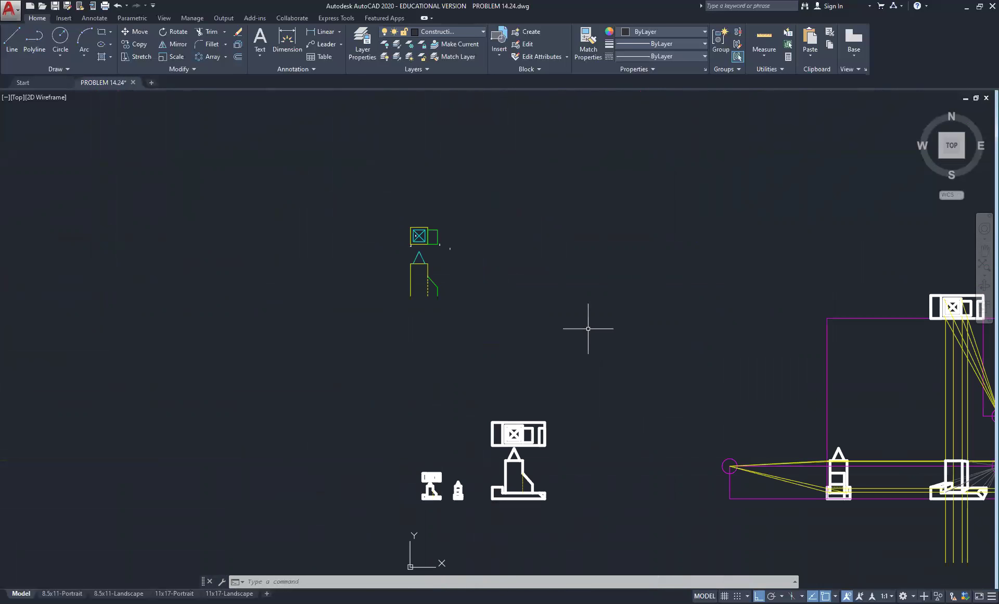
pyautogui.moveTo(588, 328); pyautogui.dragTo(457, 305, button='middle')
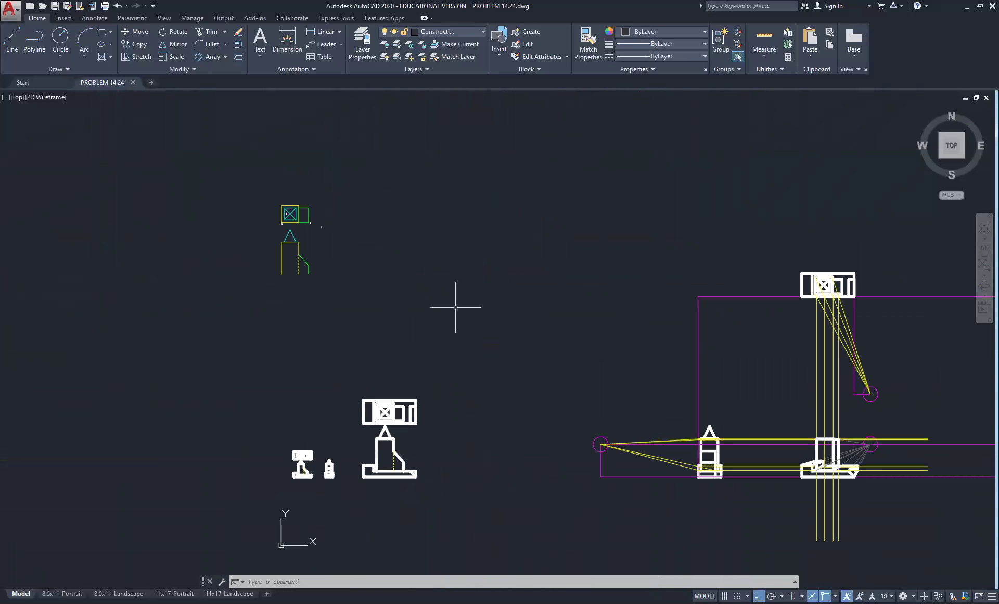
# Turn off Layer2 to hide the tower's projection lines, and look over part 3 in the numbered reference views
pyautogui.click(472, 32)
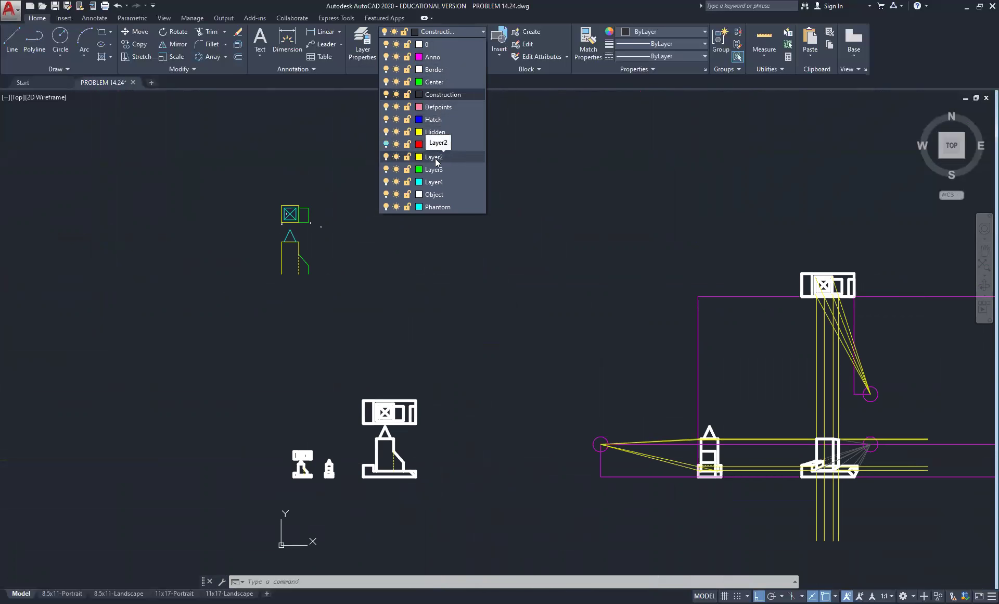
pyautogui.click(386, 157)
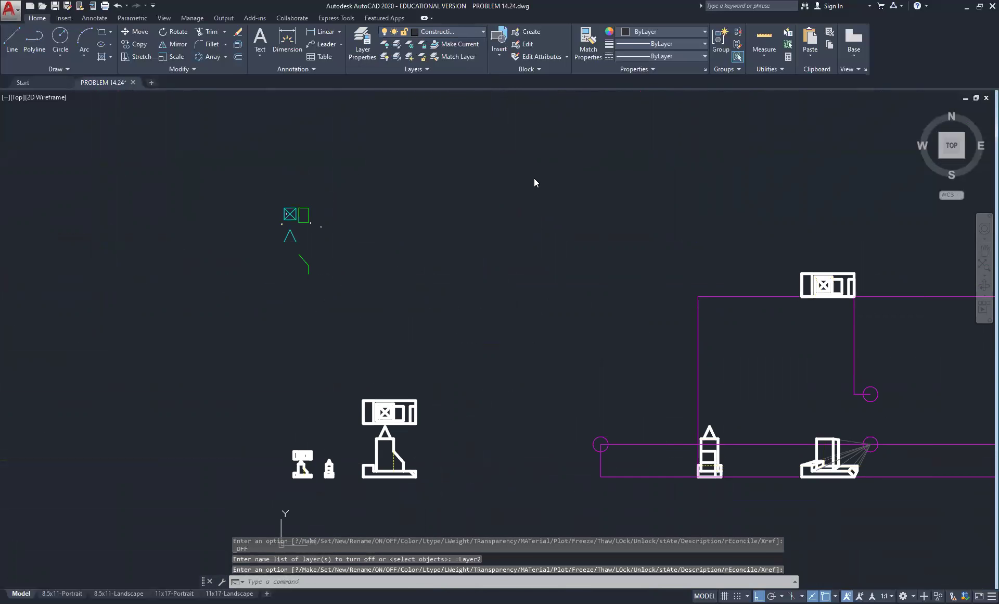
pyautogui.scroll(3, 278, 227)
pyautogui.moveTo(337, 303); pyautogui.dragTo(368, 239, button='middle')
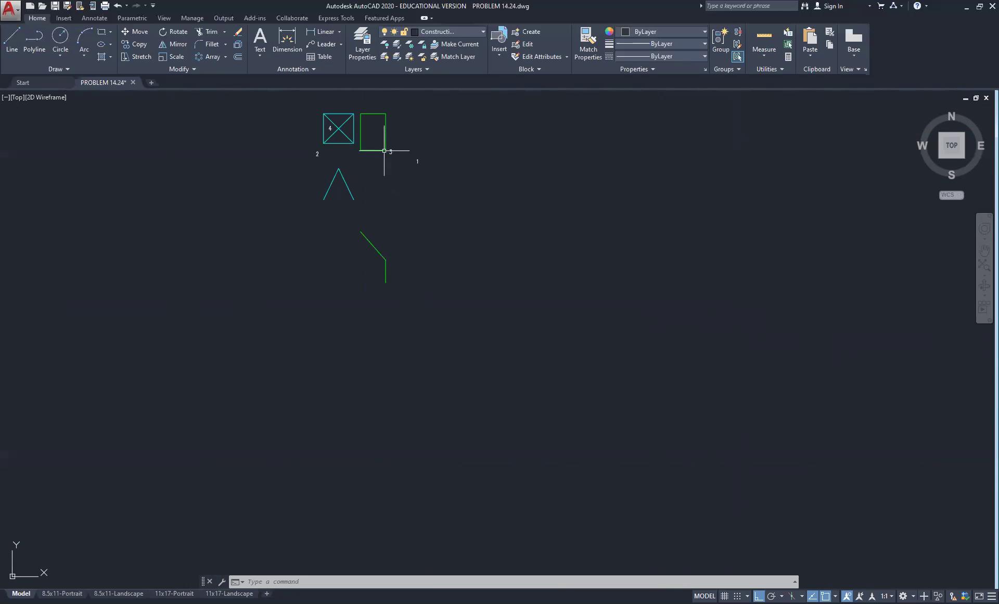
pyautogui.scroll(-3, 417, 185)
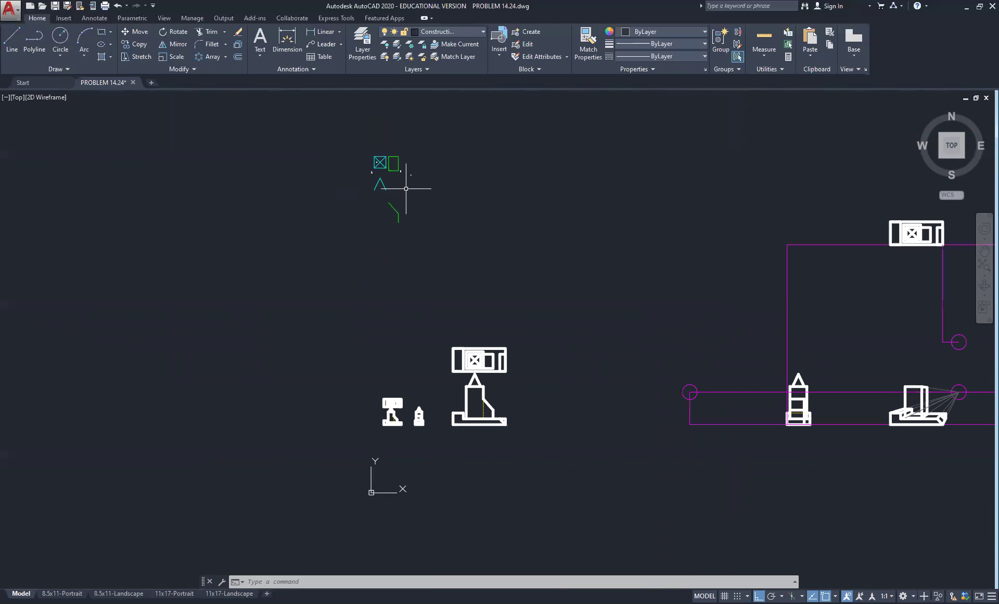
pyautogui.moveTo(672, 270); pyautogui.dragTo(281, 171, button='middle')
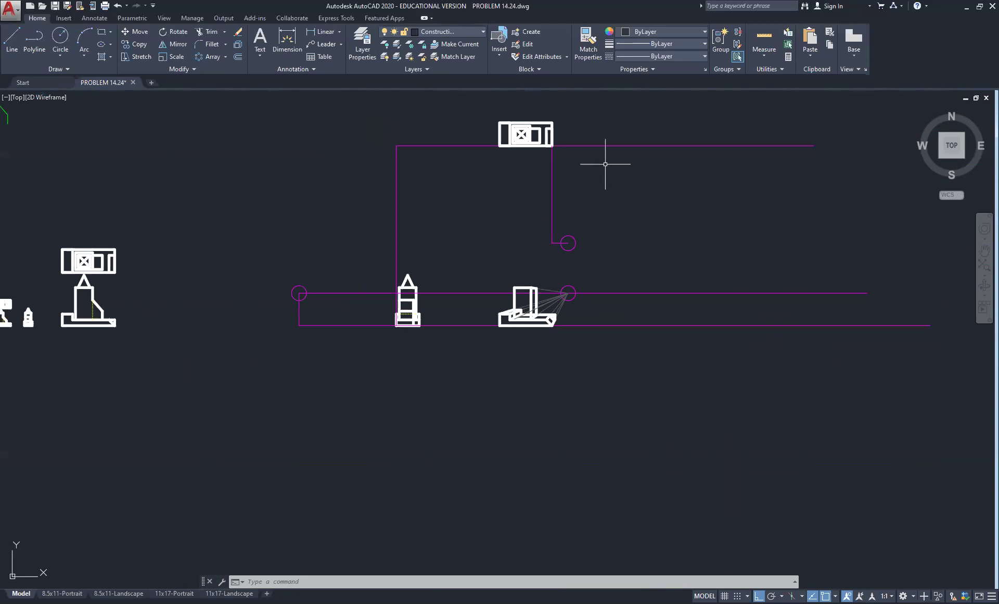
# Turn off the current Construction layer to hide the lines to the vanishing point
pyautogui.click(473, 32)
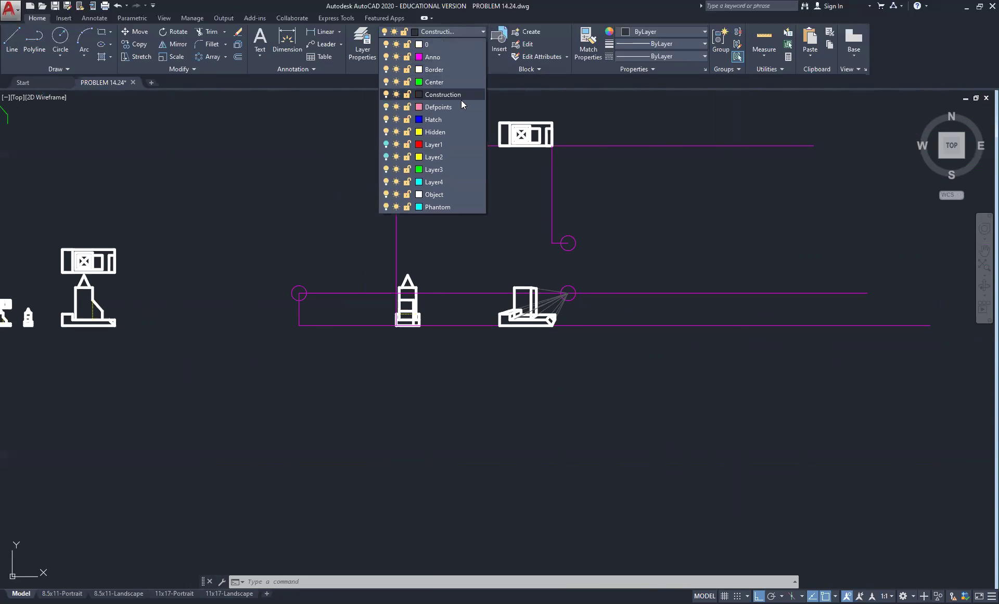
pyautogui.click(386, 95)
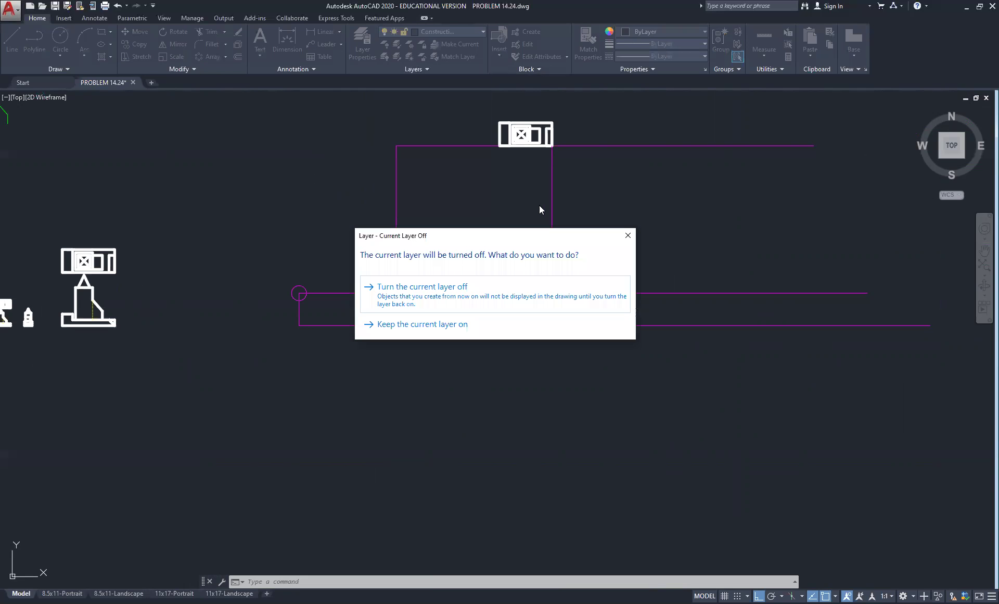
pyautogui.click(434, 293)
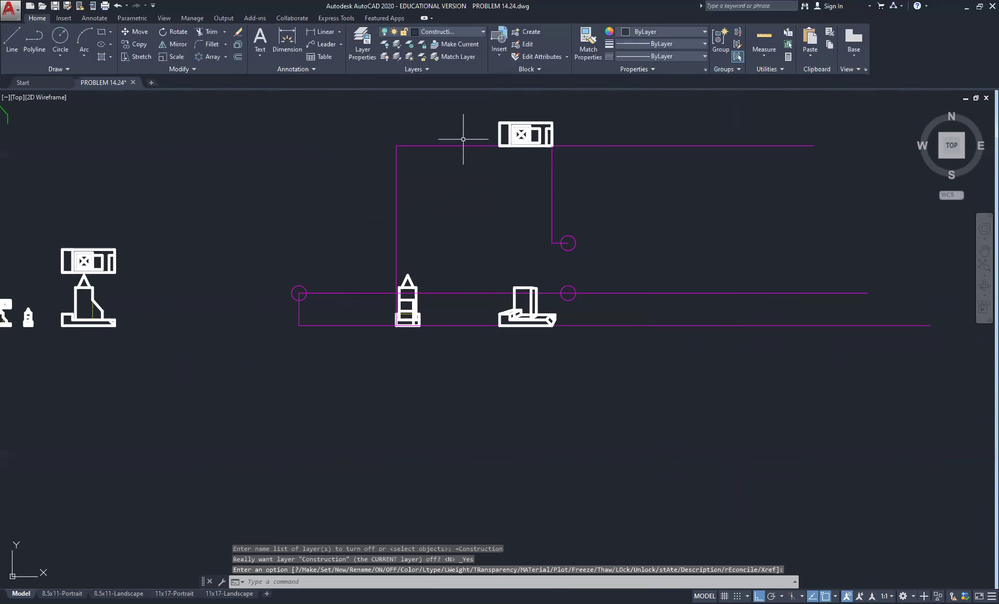
# Make Layer3 current and draw projection lines from part 3's two front corners in the top view to the station point
pyautogui.click(471, 32)
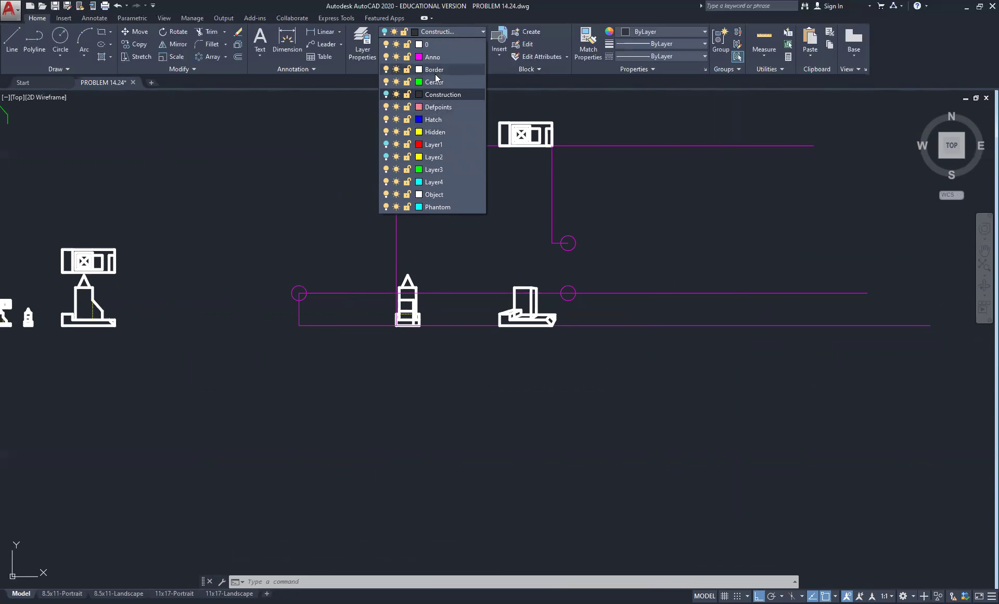
pyautogui.click(444, 169)
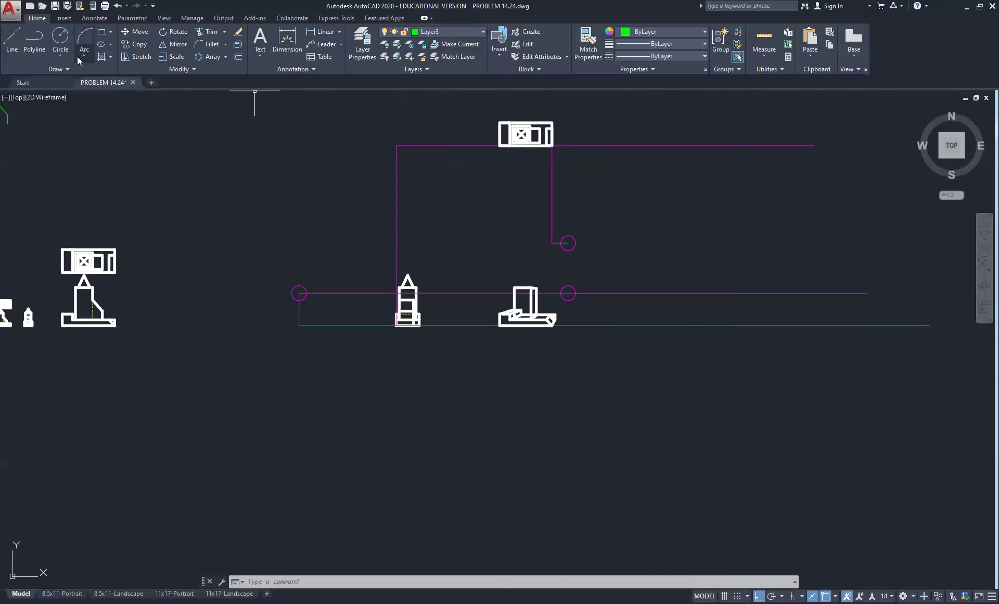
pyautogui.click(11, 40)
pyautogui.scroll(2, 616, 206)
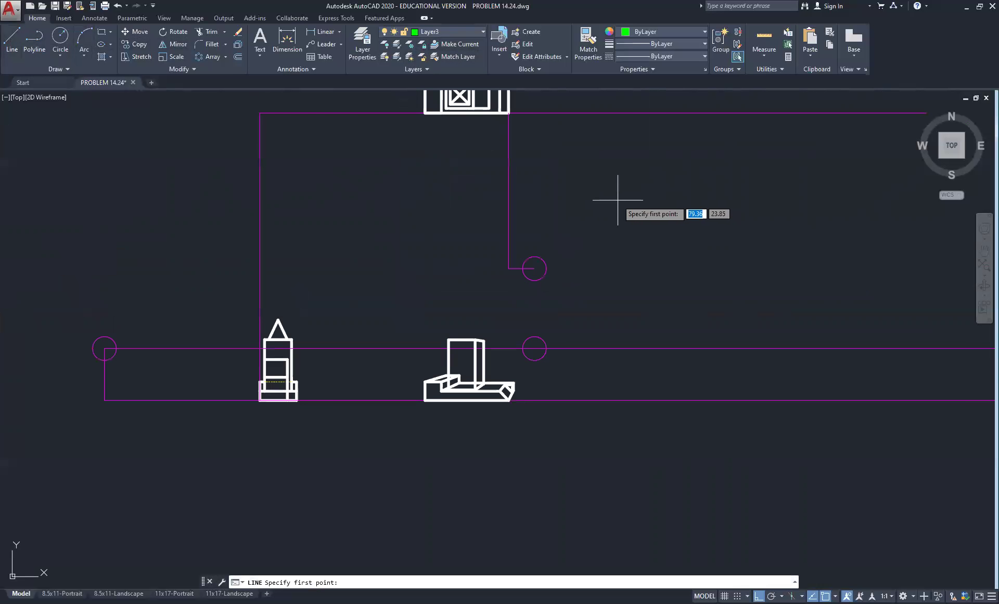
pyautogui.moveTo(598, 201); pyautogui.dragTo(229, 244, button='middle')
pyautogui.scroll(4, 241, 245)
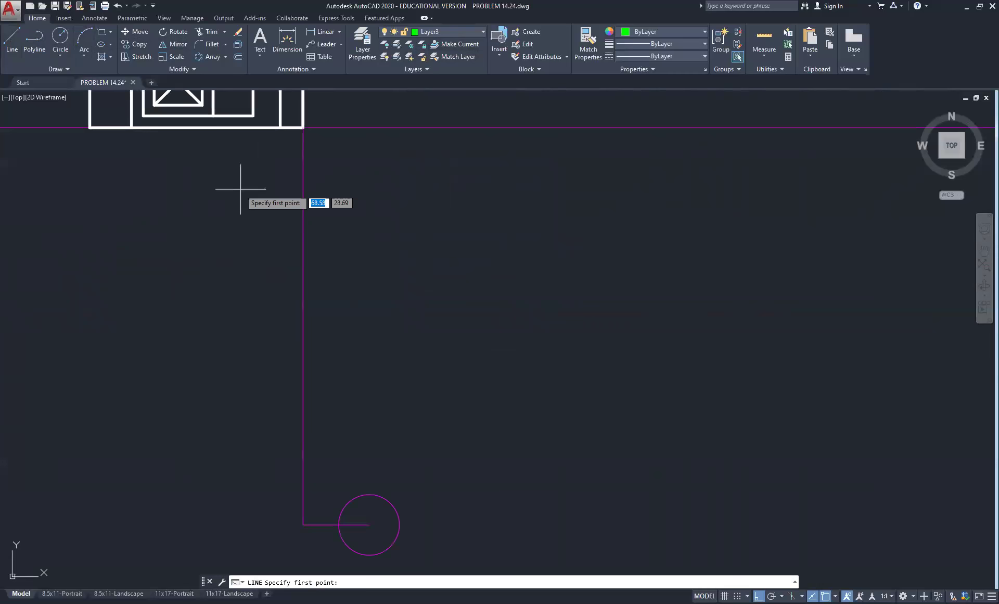
pyautogui.click(214, 128)
pyautogui.scroll(-4, 214, 128)
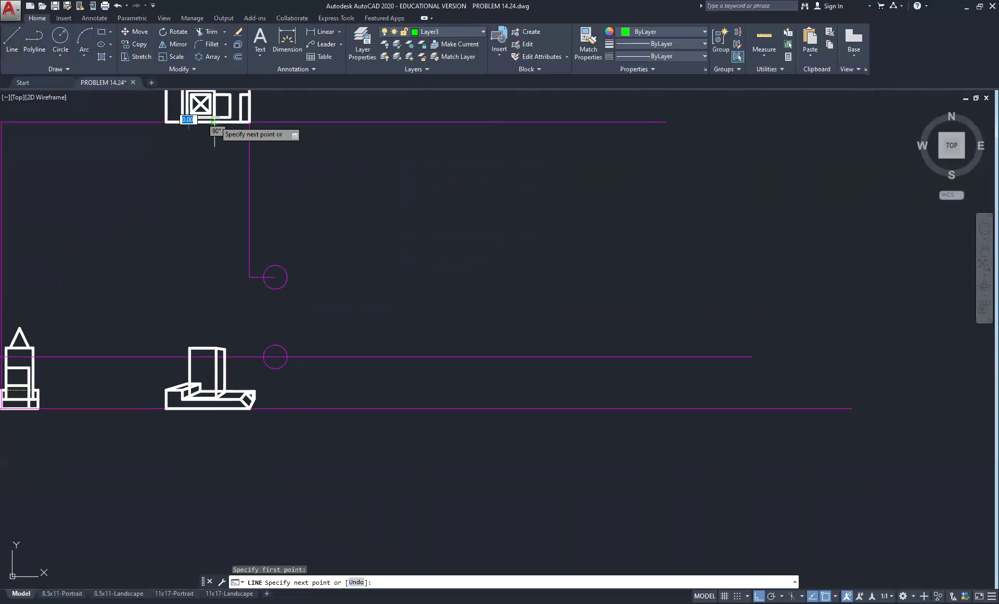
pyautogui.click(275, 276)
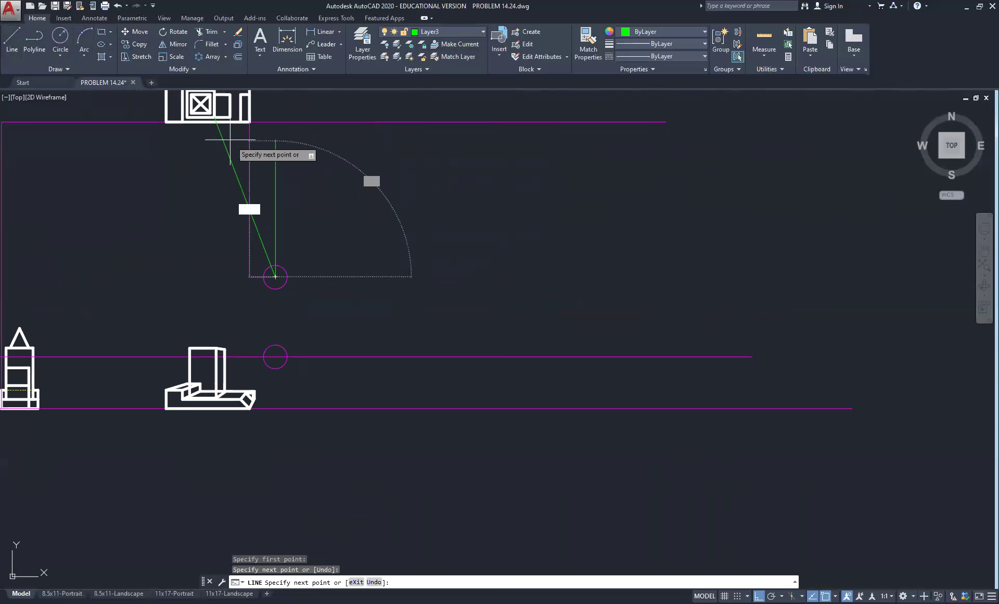
pyautogui.scroll(4, 230, 117)
pyautogui.click(231, 110)
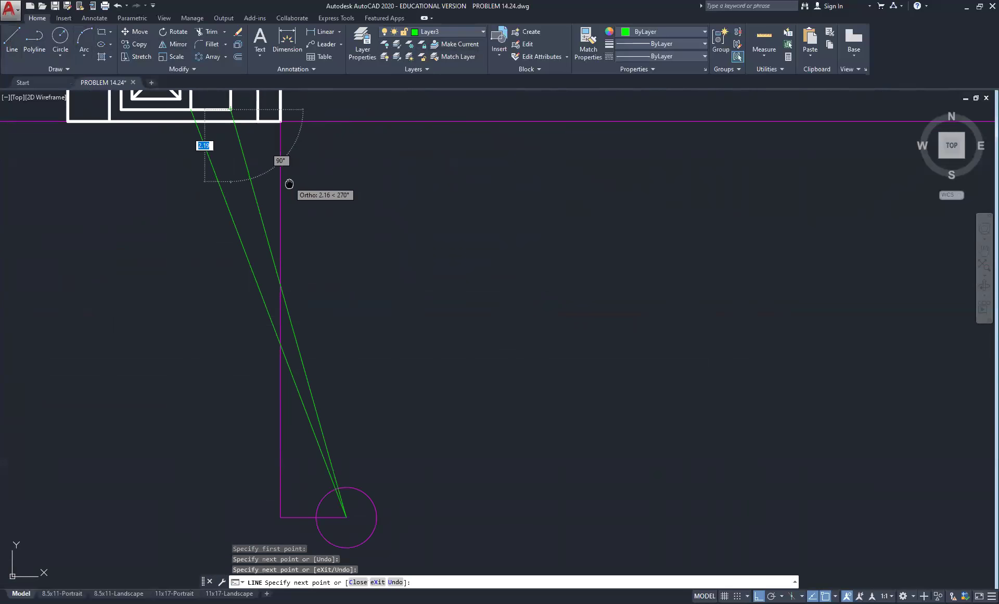
pyautogui.moveTo(290, 180); pyautogui.dragTo(371, 315, button='middle')
pyautogui.rightClick(450, 246)
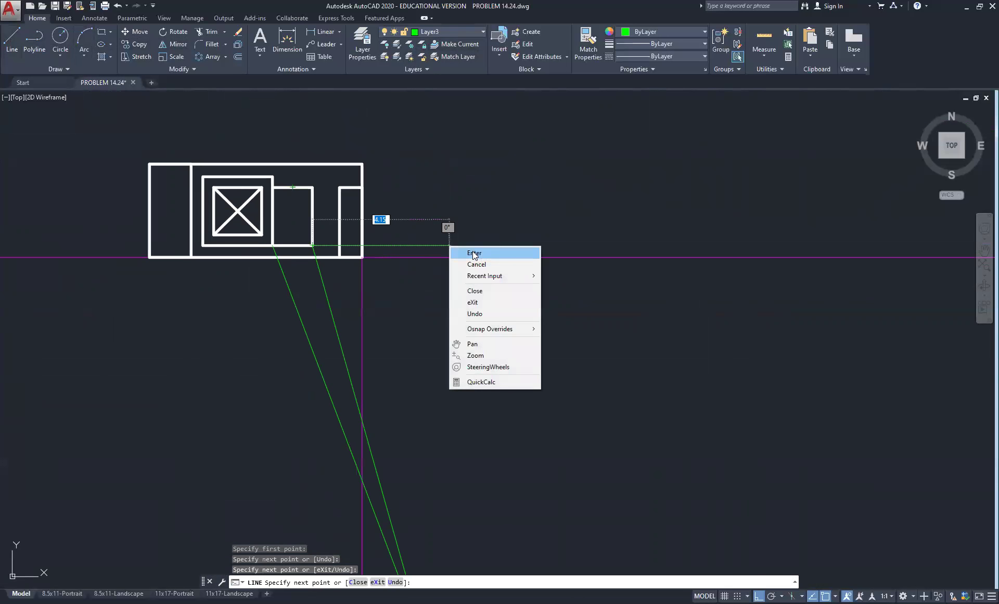
pyautogui.click(471, 252)
# Draw projection lines from part 3's two rear corners in the top view to the same station point
pyautogui.rightClick(405, 180)
pyautogui.click(438, 187)
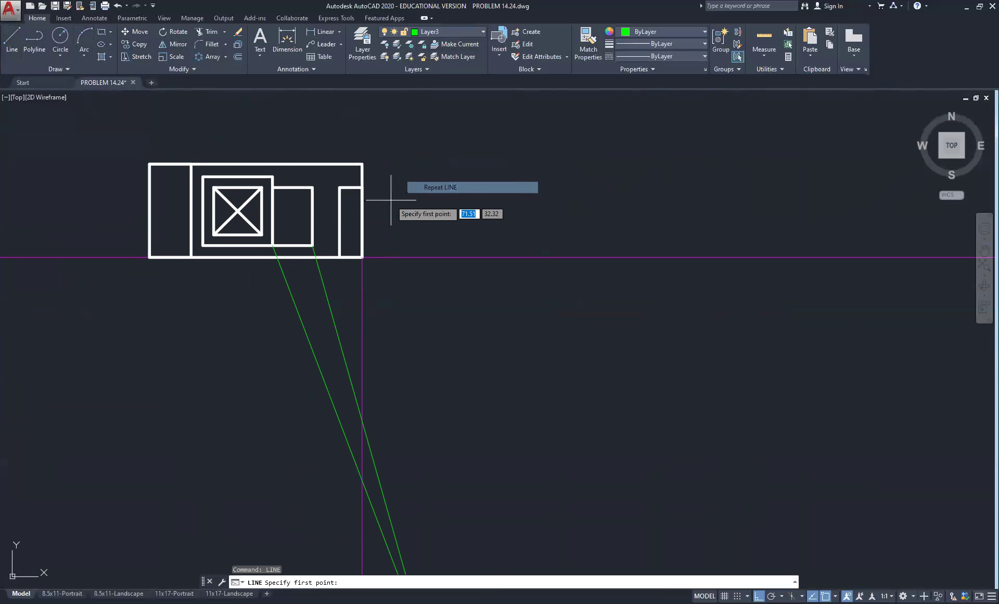
pyautogui.click(312, 187)
pyautogui.scroll(-2, 311, 199)
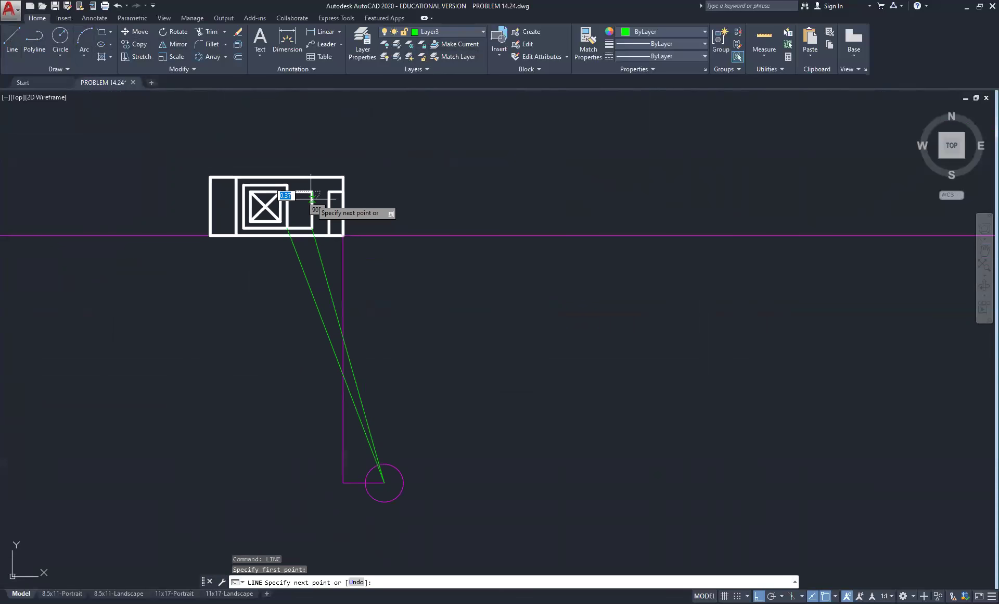
pyautogui.click(384, 482)
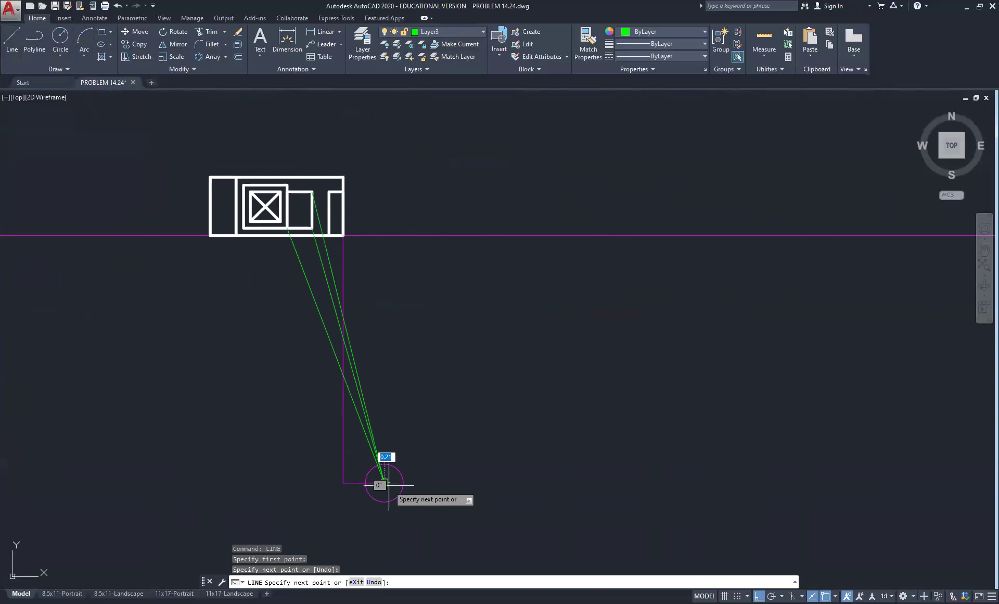
pyautogui.scroll(4, 306, 198)
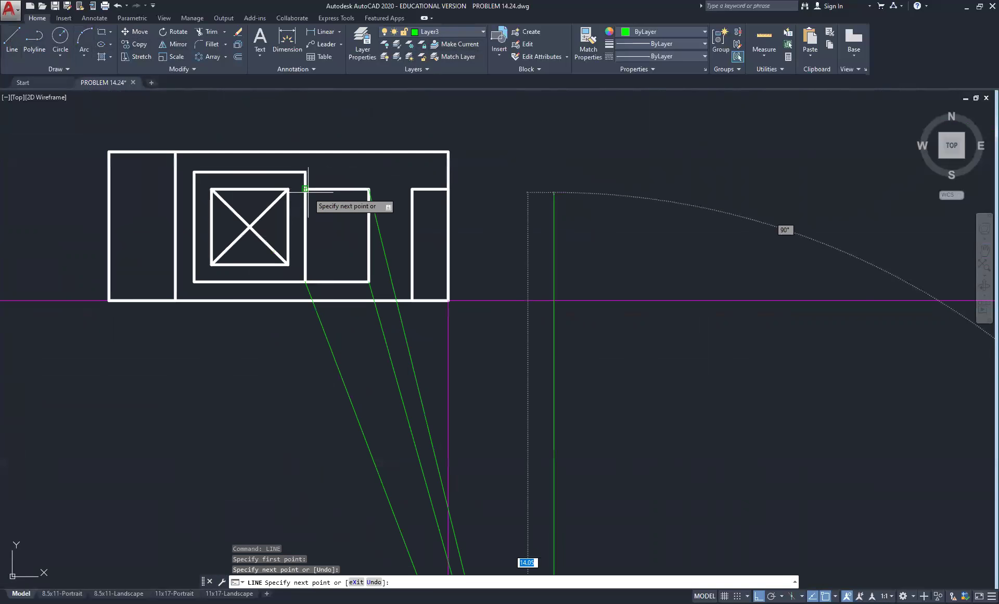
pyautogui.click(305, 188)
pyautogui.rightClick(565, 198)
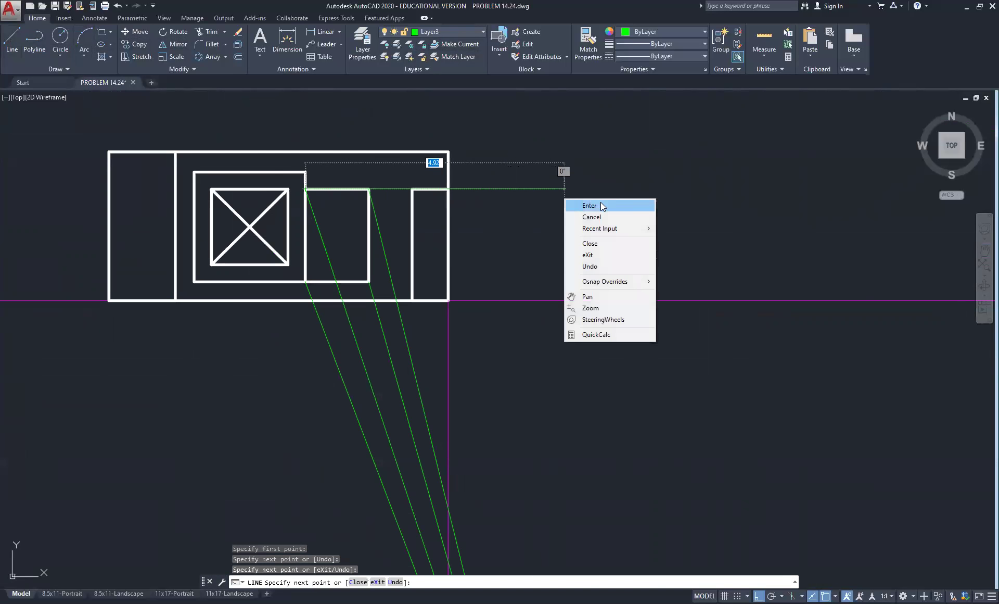
pyautogui.click(598, 204)
# In the side view, draw projection lines from the left ends of part 3's bottom and middle edges to the station point
pyautogui.scroll(-4, 465, 229)
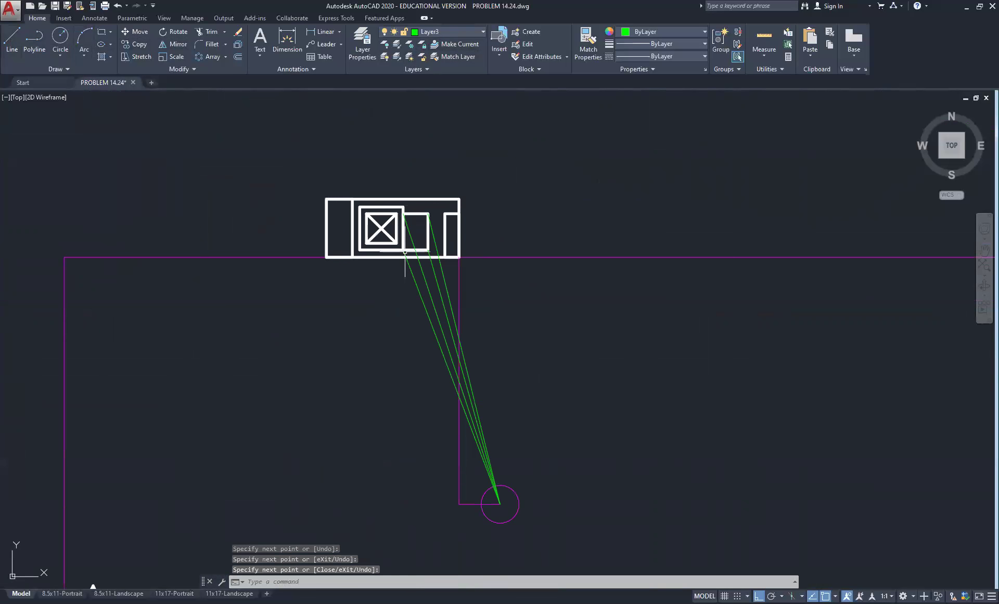
pyautogui.scroll(-4, 367, 274)
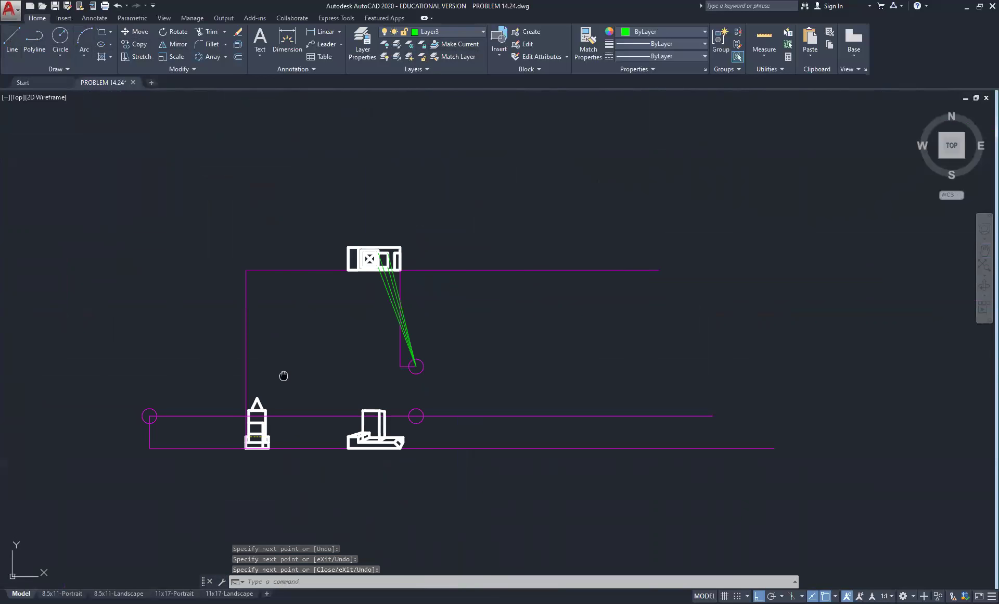
pyautogui.moveTo(283, 376); pyautogui.dragTo(325, 266, button='middle')
pyautogui.scroll(4, 326, 266)
pyautogui.scroll(2, 441, 254)
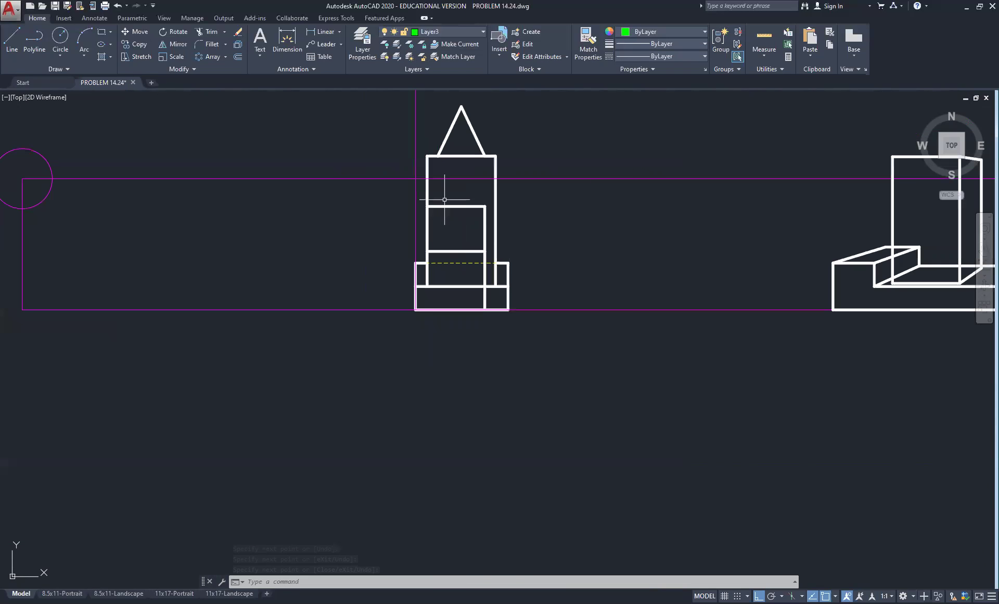
pyautogui.click(483, 205)
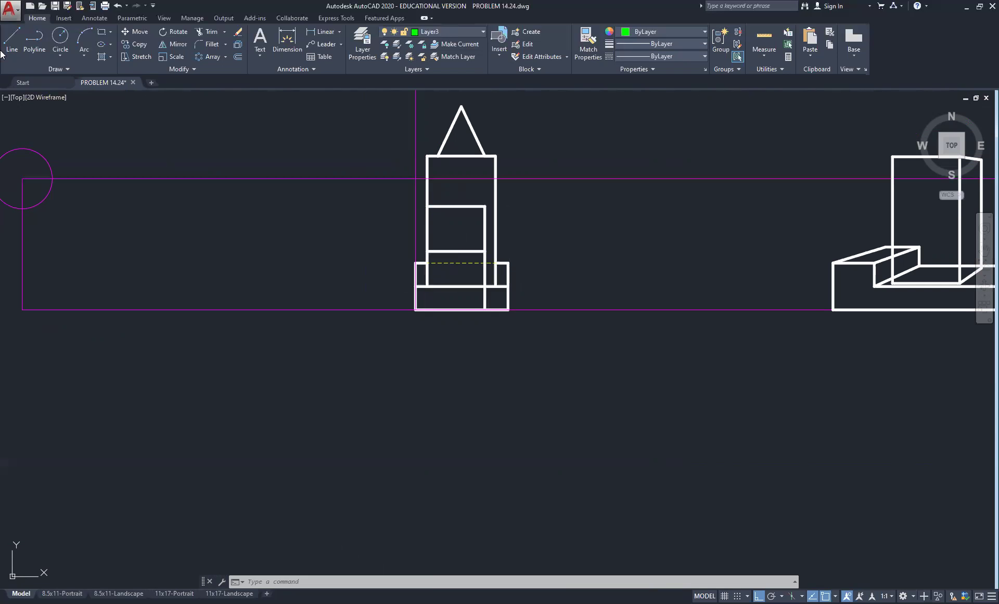
pyautogui.click(12, 39)
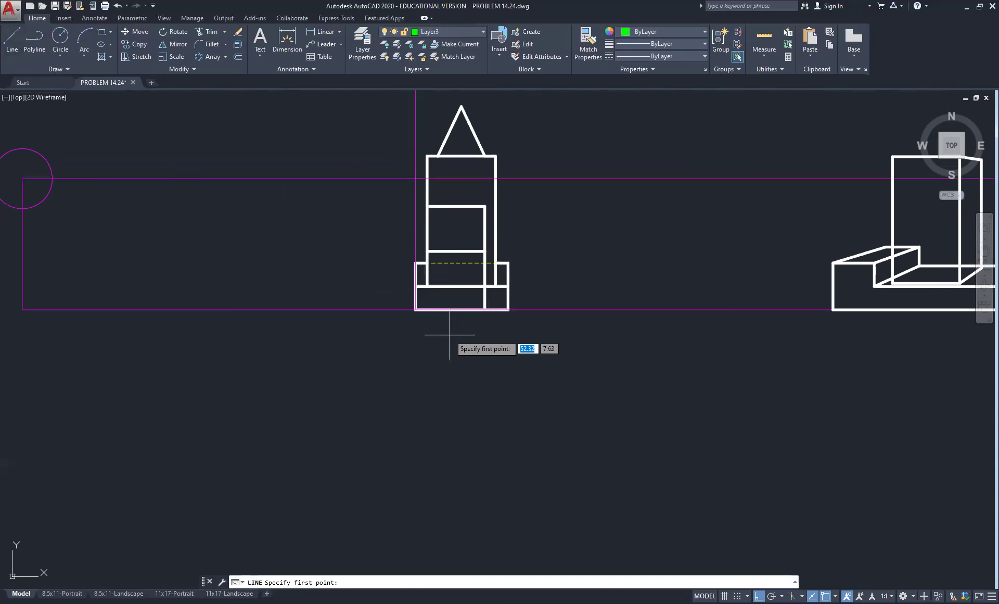
pyautogui.click(427, 287)
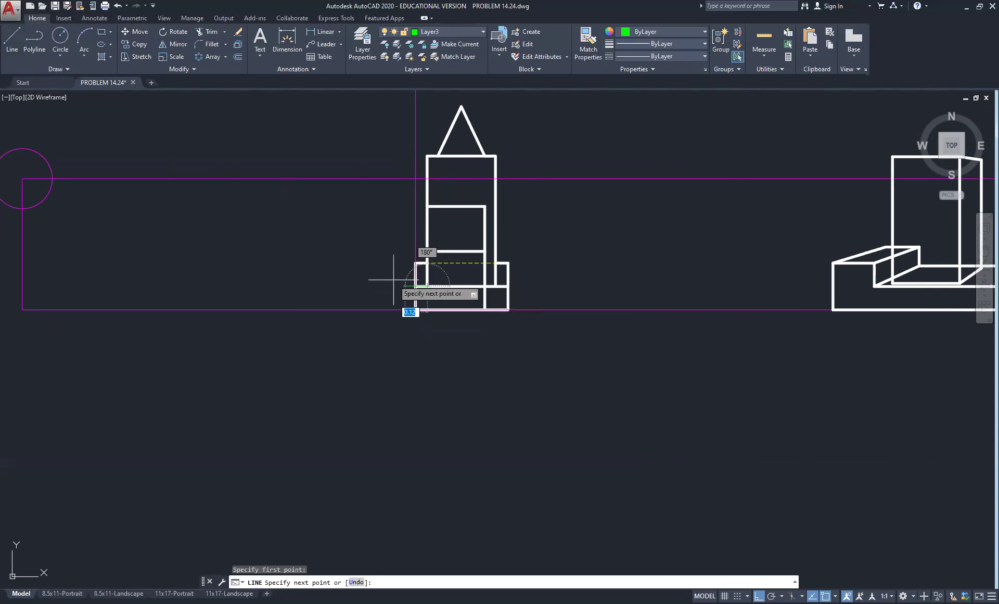
pyautogui.click(22, 178)
pyautogui.click(428, 251)
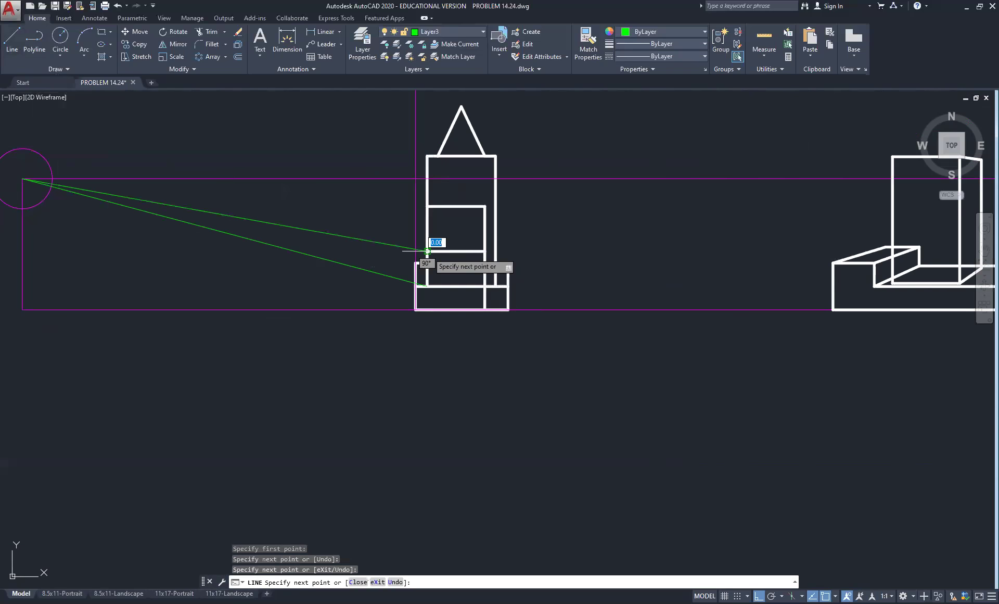
pyautogui.rightClick(387, 229)
pyautogui.click(408, 235)
# Draw projection lines from both ends of part 3's top edge in the side view to the station point
pyautogui.rightClick(395, 218)
pyautogui.click(421, 225)
pyautogui.click(428, 206)
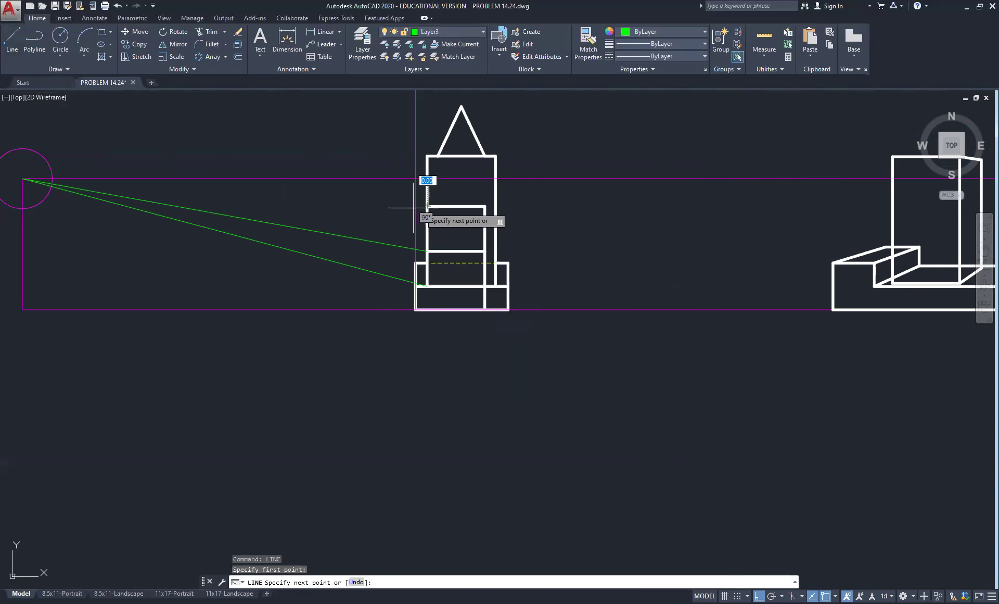
pyautogui.click(22, 179)
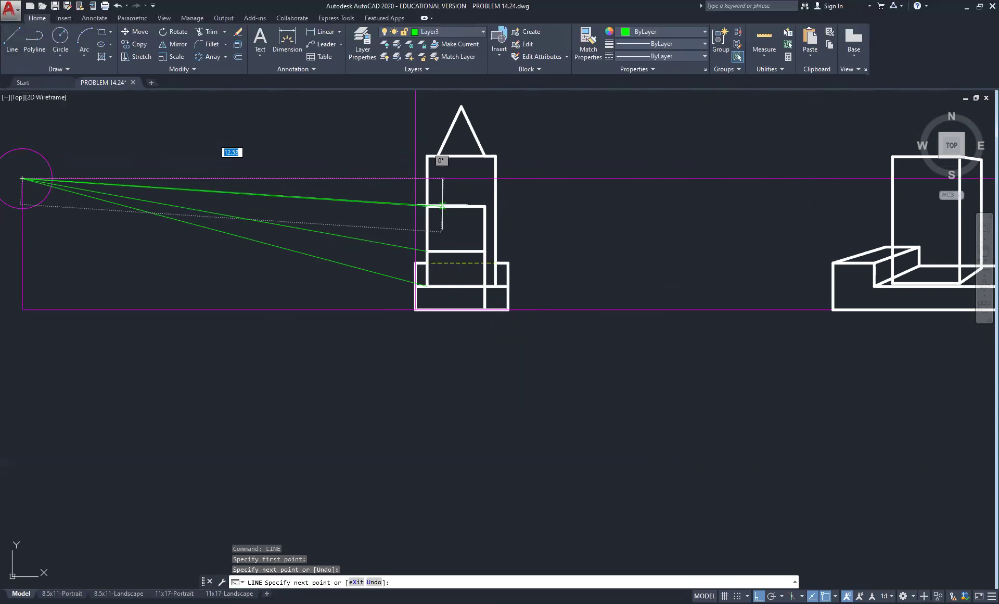
pyautogui.click(484, 206)
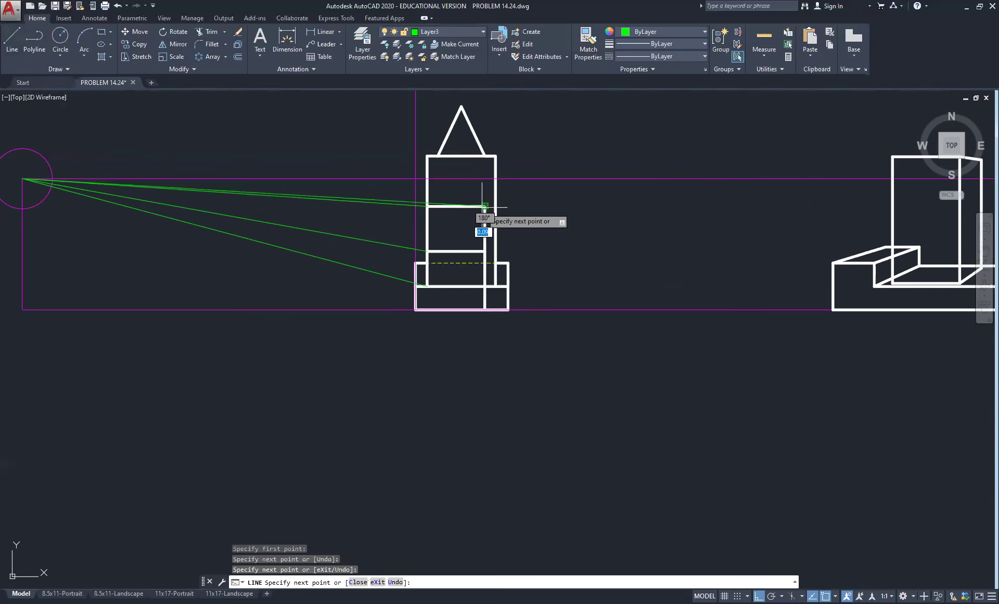
pyautogui.rightClick(588, 221)
pyautogui.click(612, 229)
# Draw a projection line from the right end of part 3's middle edge in the side view to the station point
pyautogui.rightClick(536, 235)
pyautogui.click(552, 247)
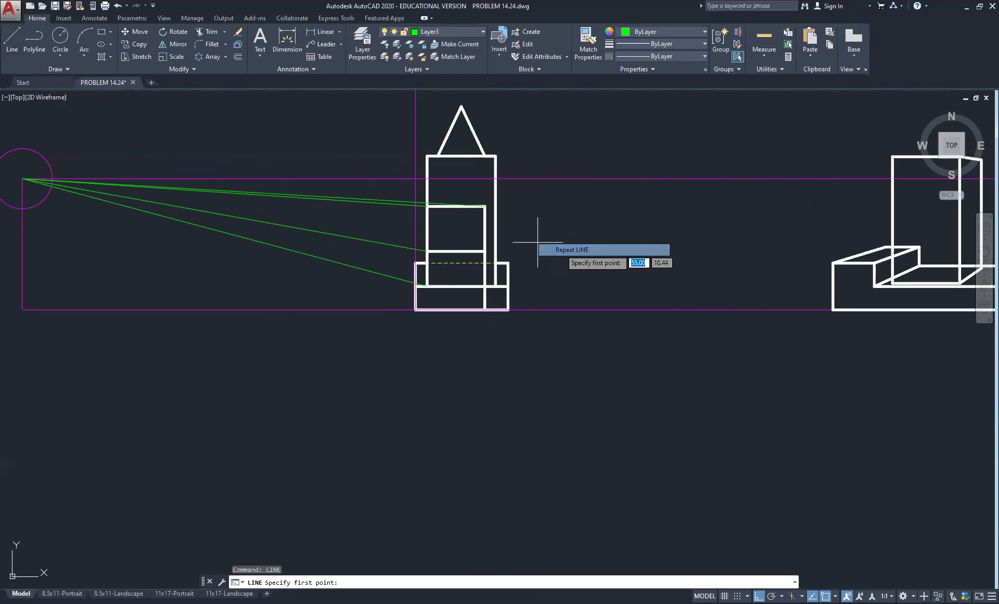
pyautogui.click(485, 251)
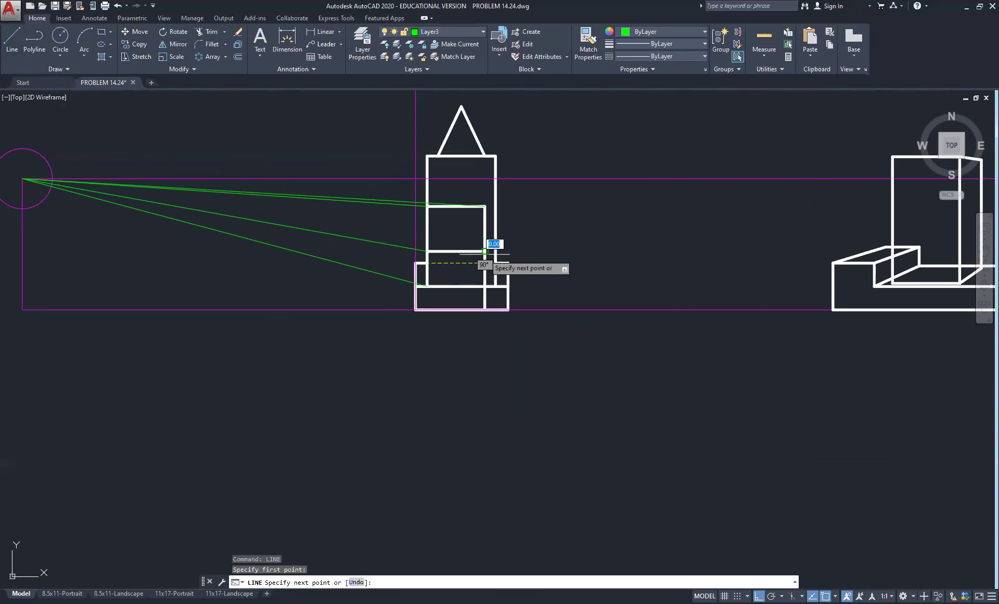
pyautogui.click(22, 178)
pyautogui.rightClick(313, 157)
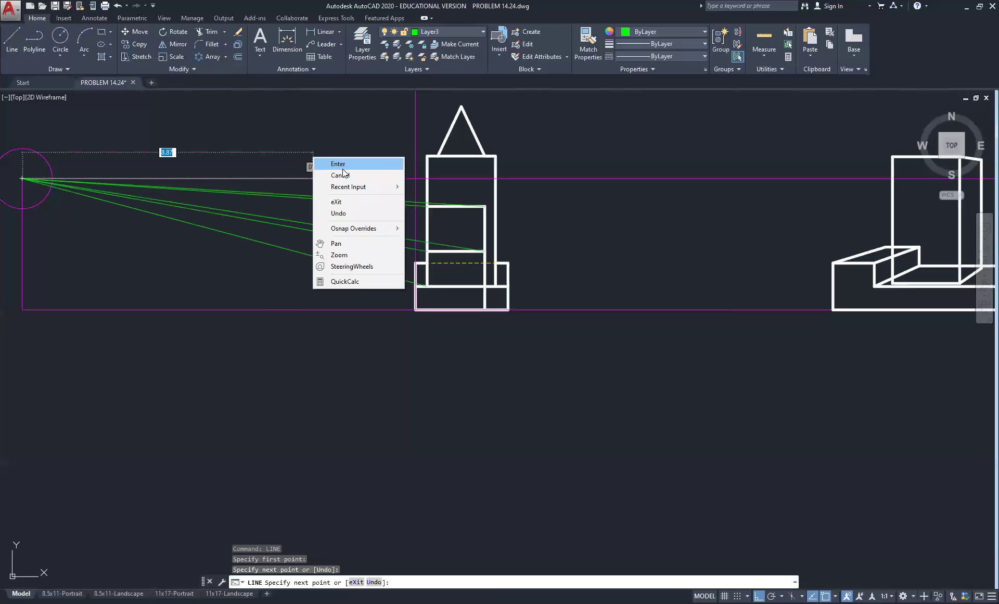
pyautogui.click(342, 164)
# Draw a projection line from the right end of part 3's bottom edge in the side view to the station point
pyautogui.rightClick(519, 301)
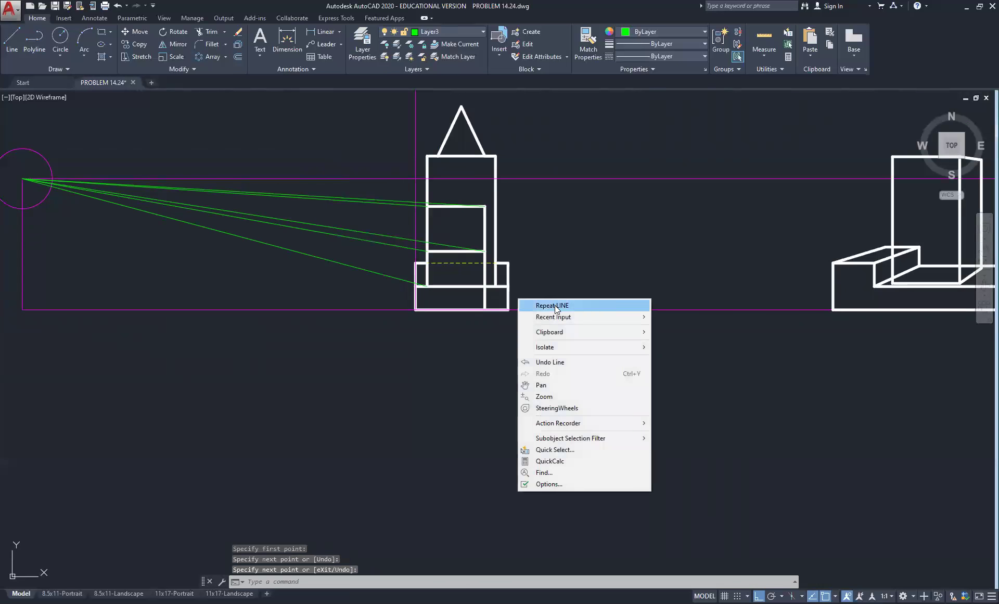
pyautogui.click(552, 305)
pyautogui.click(485, 286)
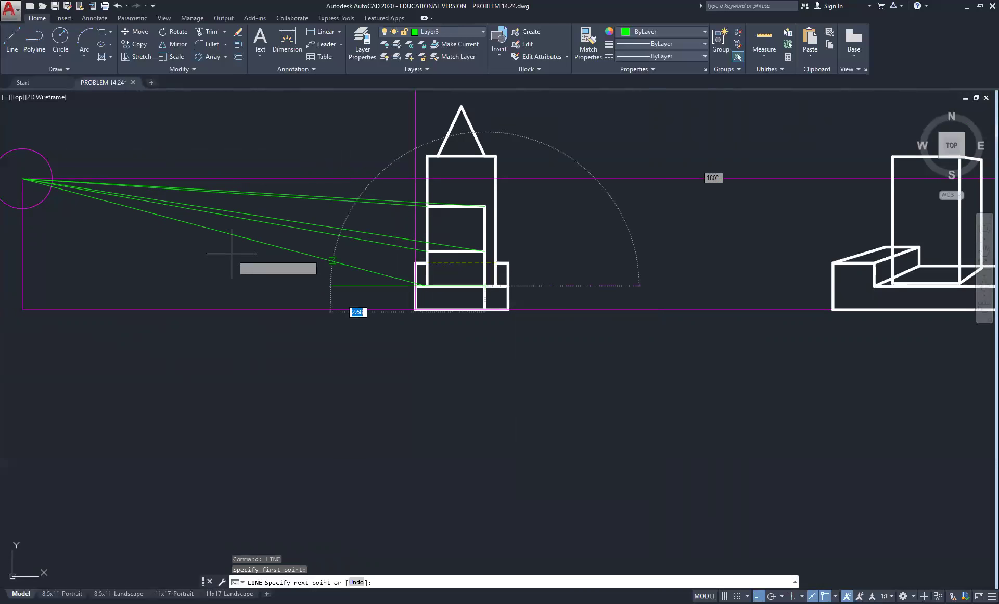
pyautogui.click(29, 179)
pyautogui.rightClick(205, 148)
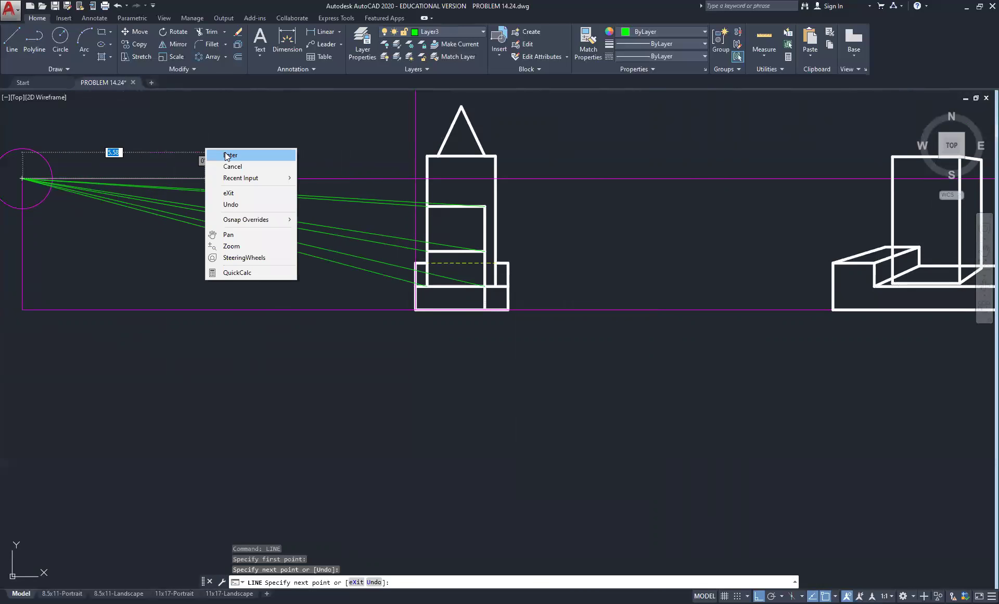
pyautogui.click(214, 153)
# Draw a horizontal line from where the uppermost projection line crosses the vertical picture plane line to beyond the perspective view
pyautogui.rightClick(209, 139)
pyautogui.click(217, 146)
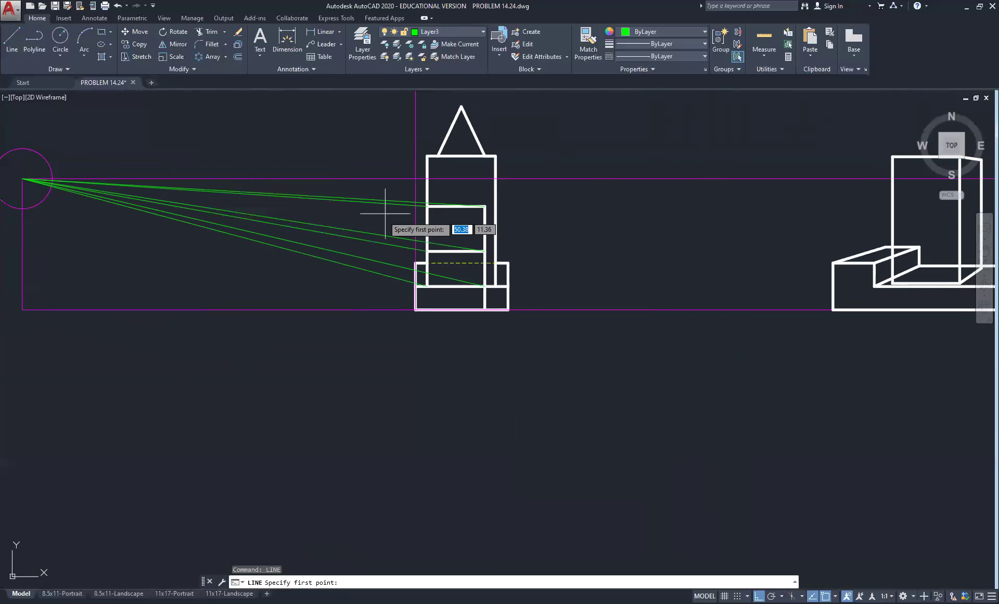
pyautogui.scroll(4, 397, 205)
pyautogui.click(443, 197)
pyautogui.scroll(-4, 443, 197)
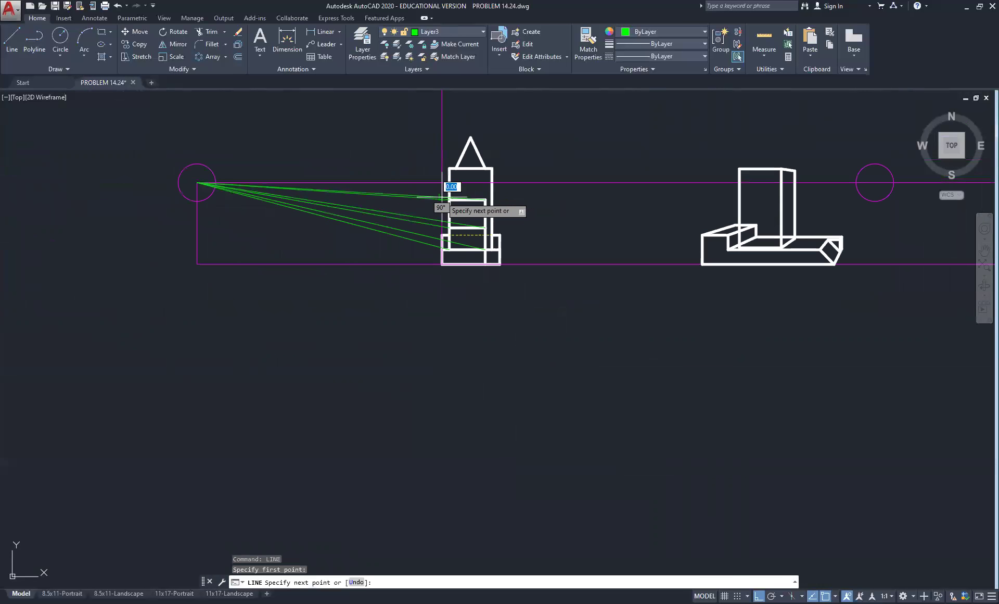
pyautogui.moveTo(843, 220); pyautogui.dragTo(458, 214, button='middle')
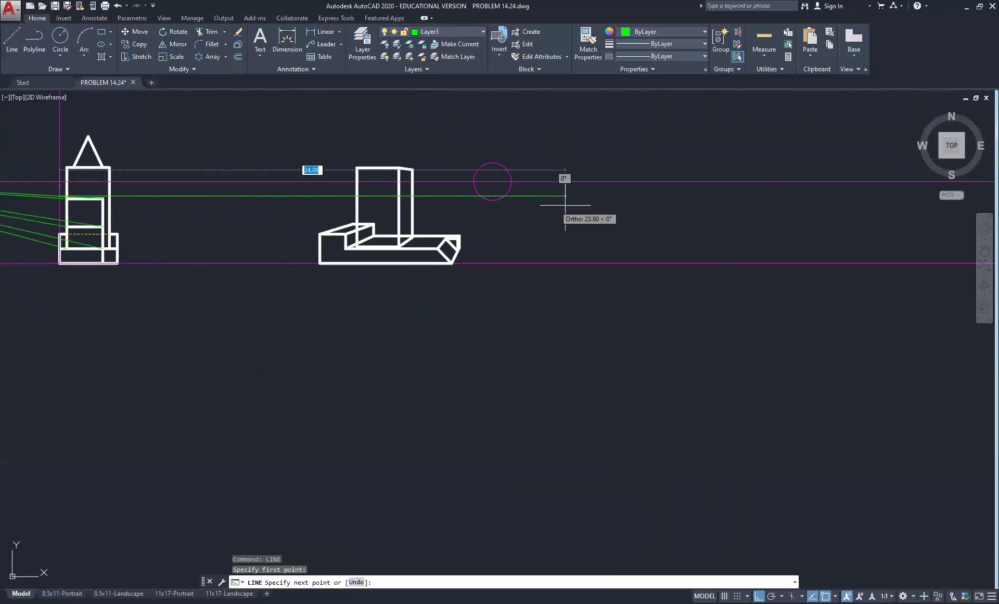
pyautogui.click(604, 204)
pyautogui.rightClick(611, 210)
pyautogui.click(636, 225)
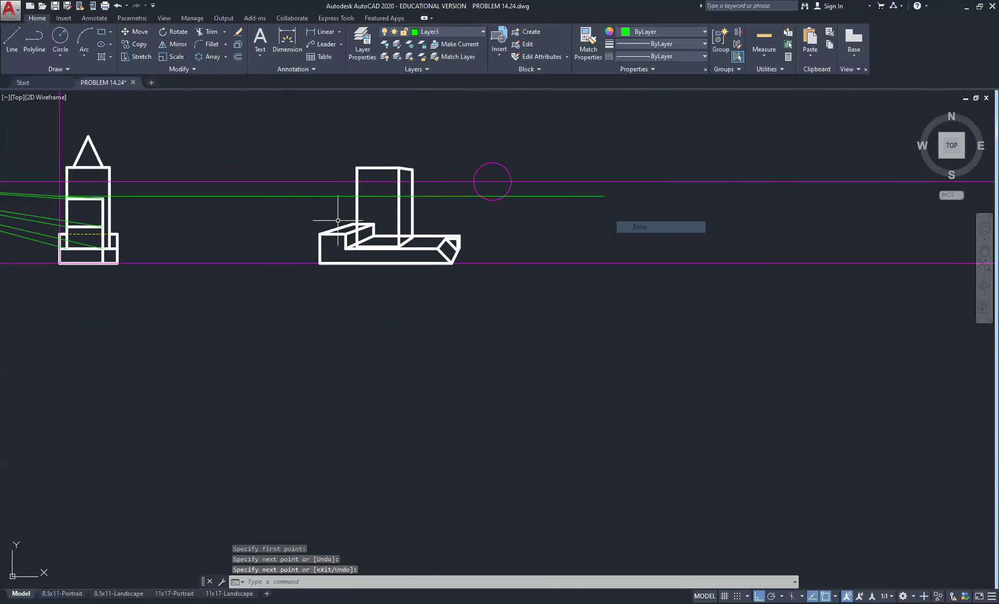
# Copy the horizontal line from its picture plane crossing down to where the second projection line crosses the vertical picture plane line
pyautogui.scroll(4, 354, 214)
pyautogui.moveTo(392, 162); pyautogui.dragTo(374, 206)
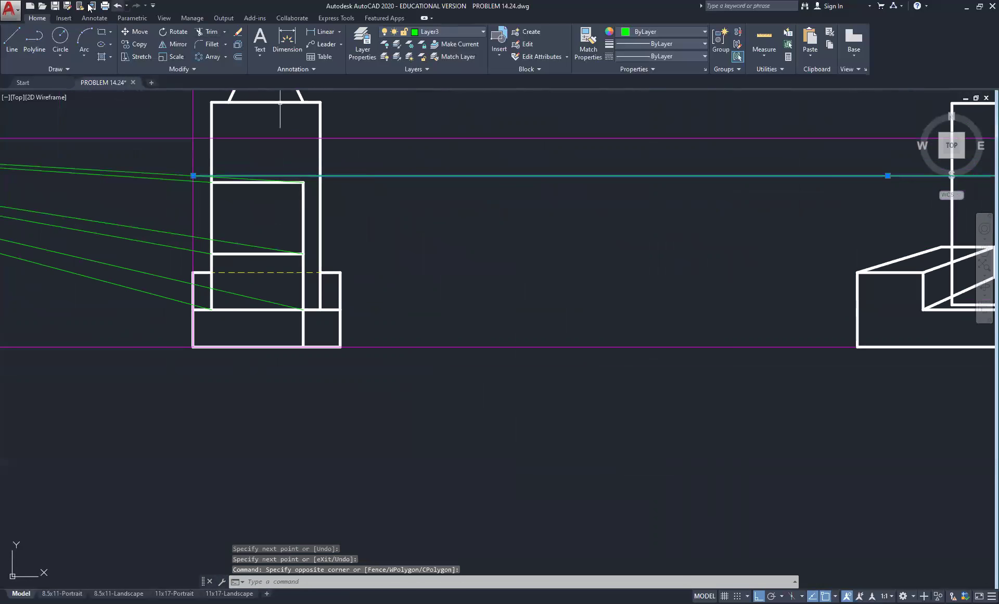
pyautogui.click(137, 45)
pyautogui.scroll(4, 190, 169)
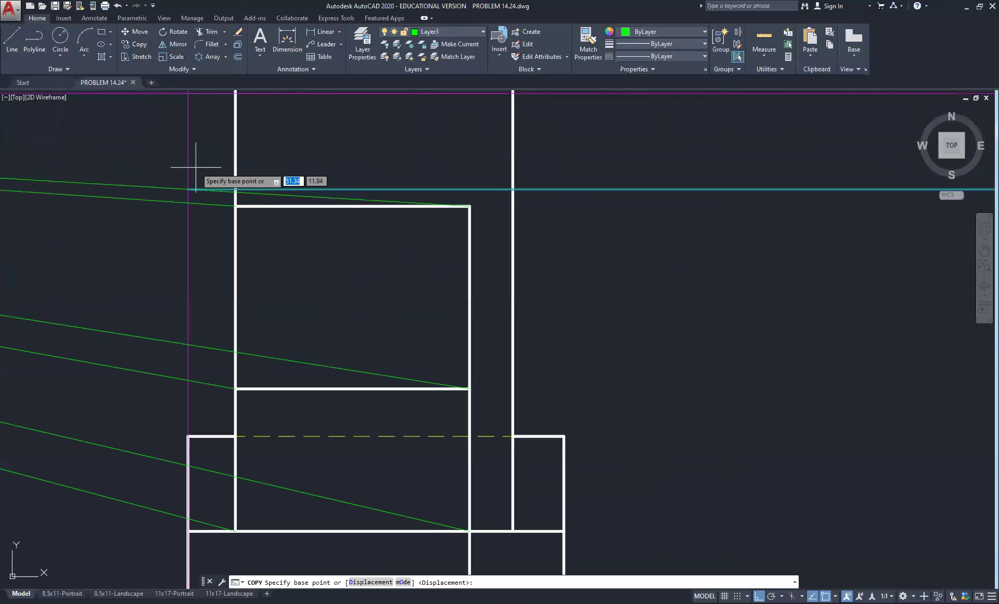
pyautogui.click(188, 189)
pyautogui.click(188, 202)
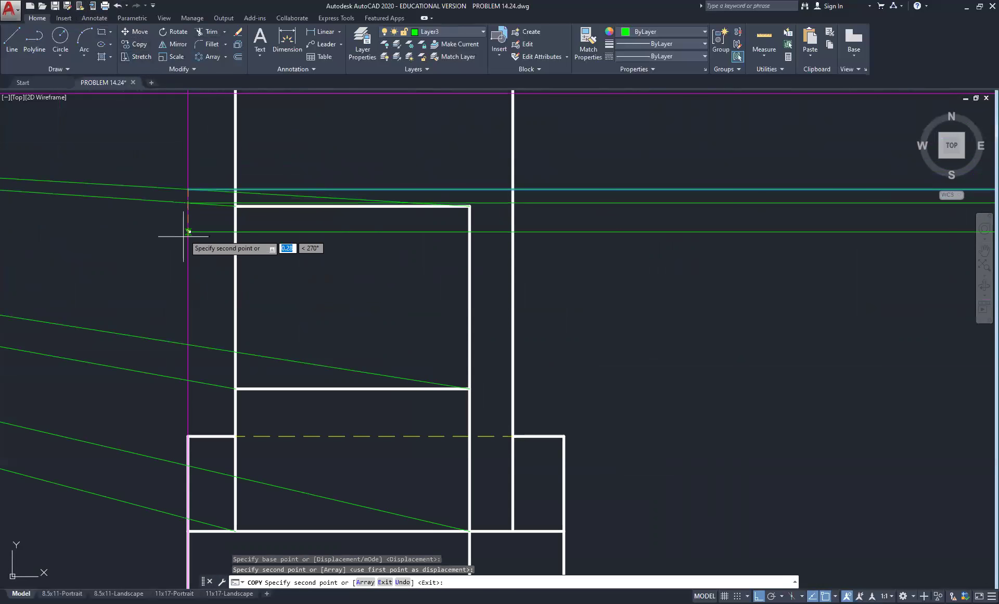
# Place further copies of the horizontal line at the four remaining crossings of projection lines with the vertical picture plane line
pyautogui.scroll(-4, 185, 229)
pyautogui.scroll(4, 182, 270)
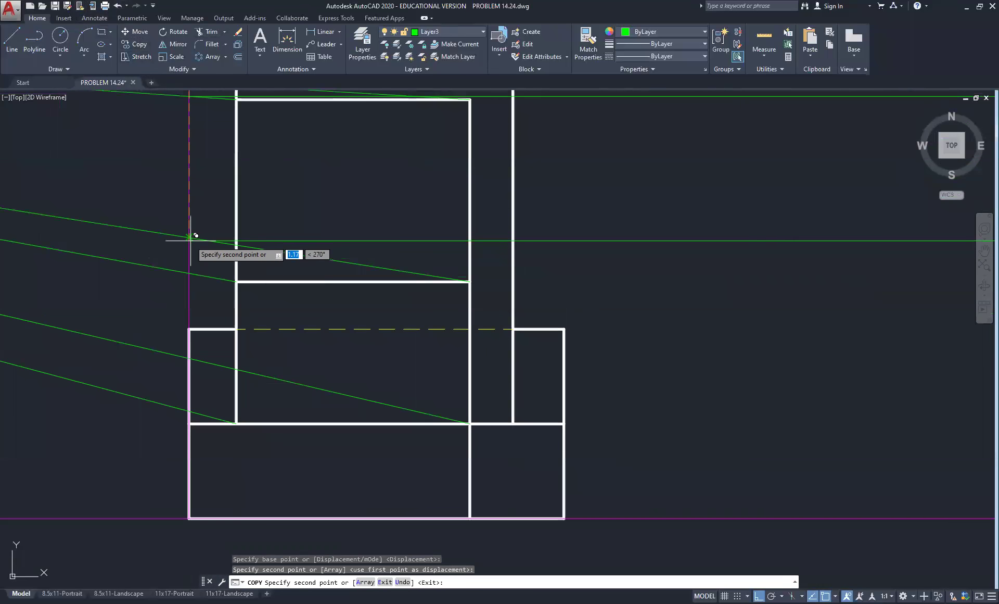
pyautogui.click(188, 237)
pyautogui.click(189, 272)
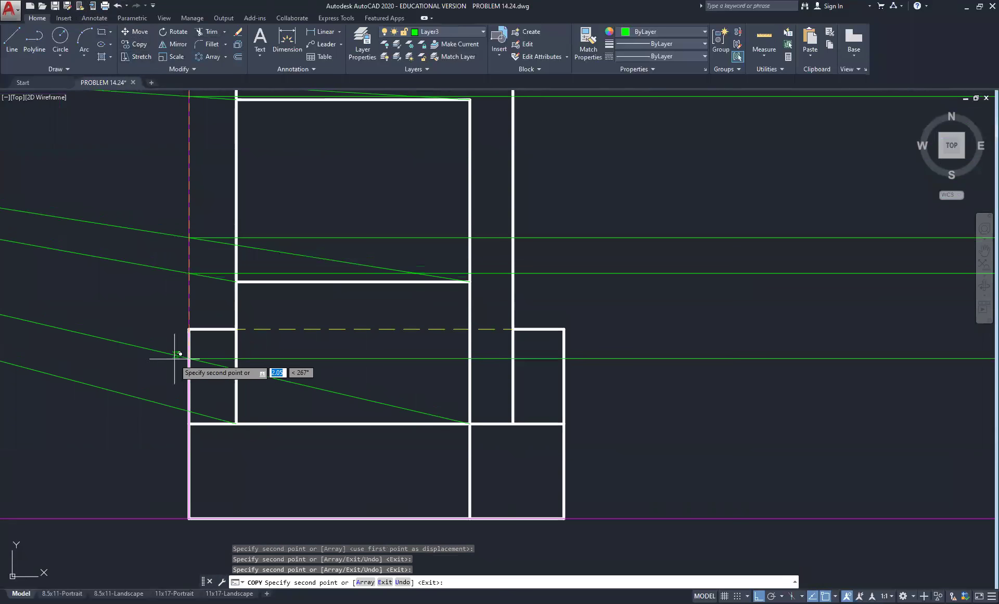
pyautogui.click(189, 359)
pyautogui.click(189, 411)
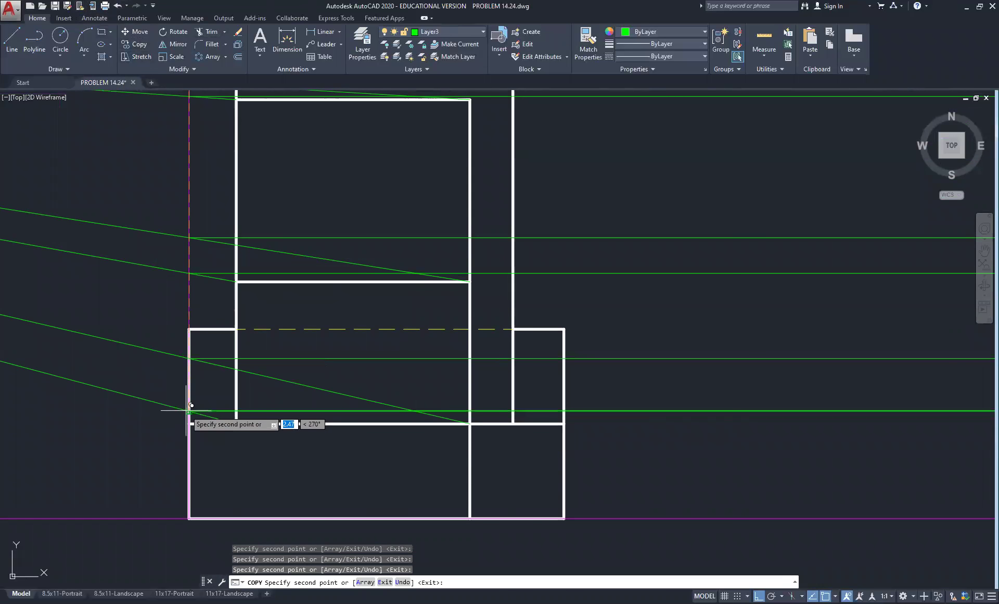
pyautogui.rightClick(155, 269)
pyautogui.click(176, 280)
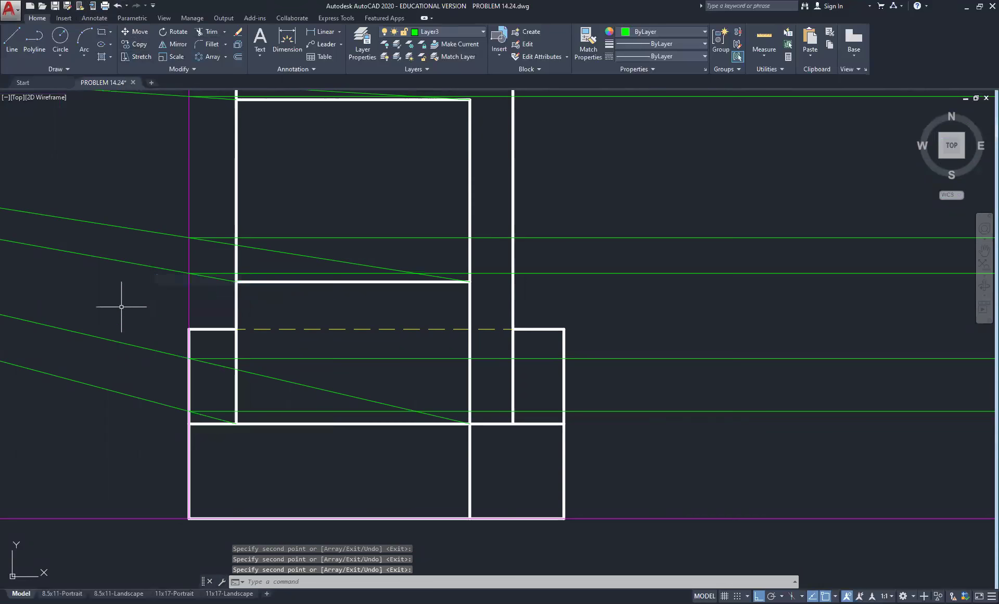
# Draw a vertical line from the leftmost projection line's crossing with the top view's picture plane line to below the perspective view
pyautogui.scroll(-8, 123, 307)
pyautogui.scroll(-3, 322, 260)
pyautogui.scroll(10, 305, 267)
pyautogui.moveTo(221, 270); pyautogui.dragTo(303, 153, button='middle')
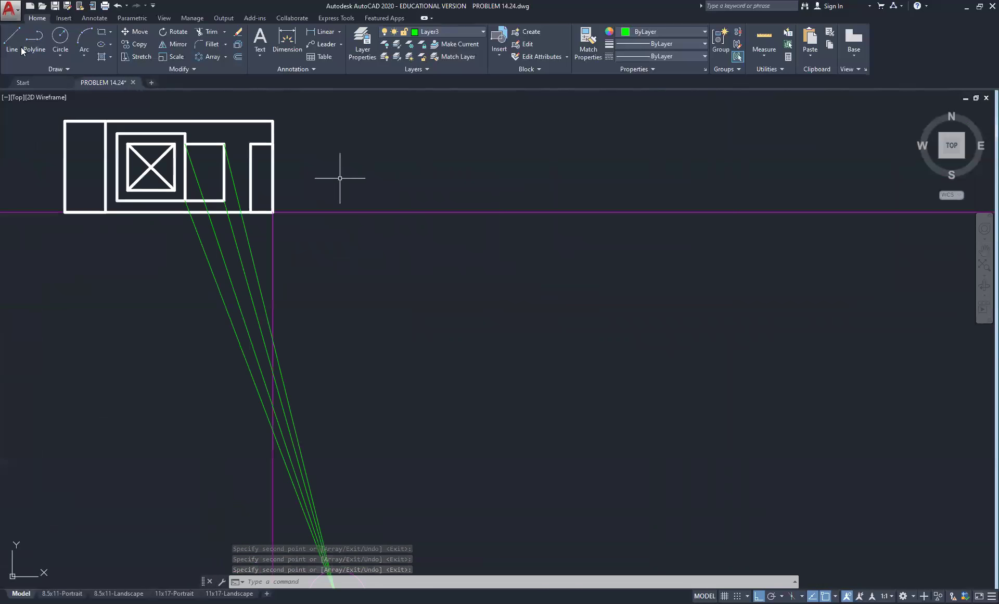
pyautogui.click(11, 40)
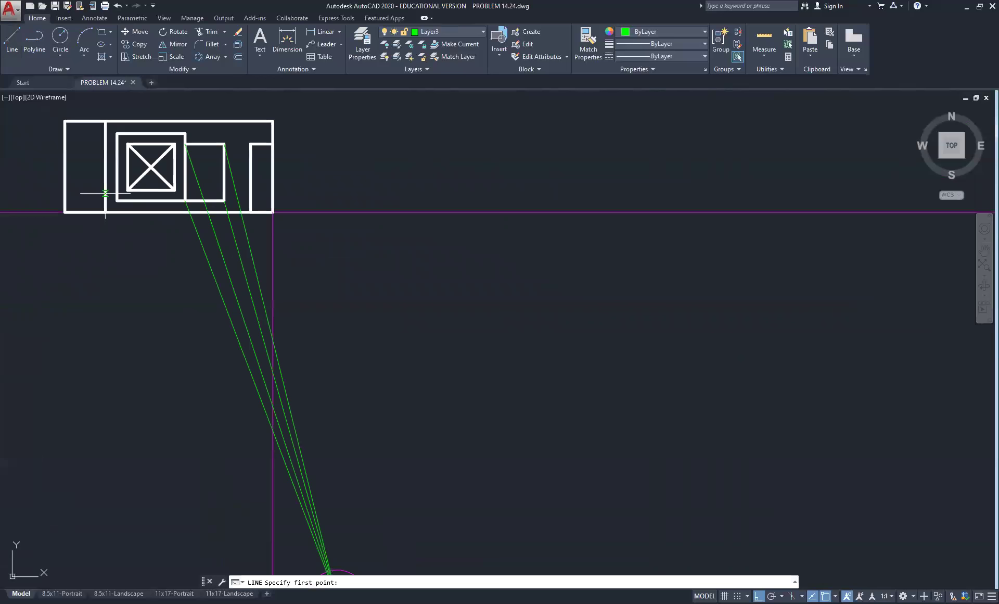
pyautogui.click(189, 215)
pyautogui.scroll(-7, 198, 310)
pyautogui.moveTo(186, 383); pyautogui.dragTo(194, 230, button='middle')
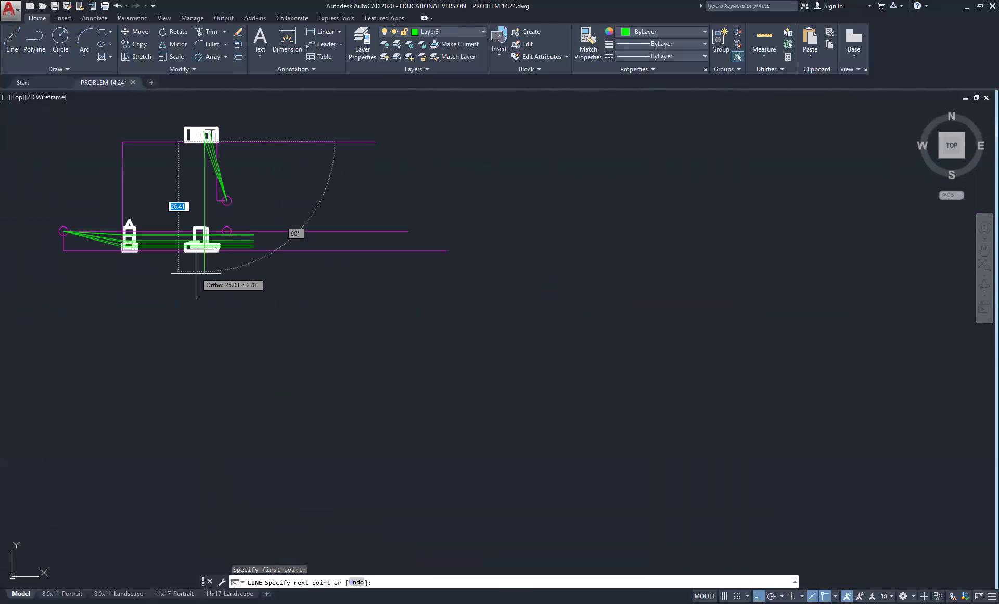
pyautogui.click(234, 284)
pyautogui.rightClick(235, 294)
pyautogui.click(260, 302)
# Draw a vertical line from the second projection line's crossing with the top view's picture plane line to below the perspective view
pyautogui.rightClick(279, 143)
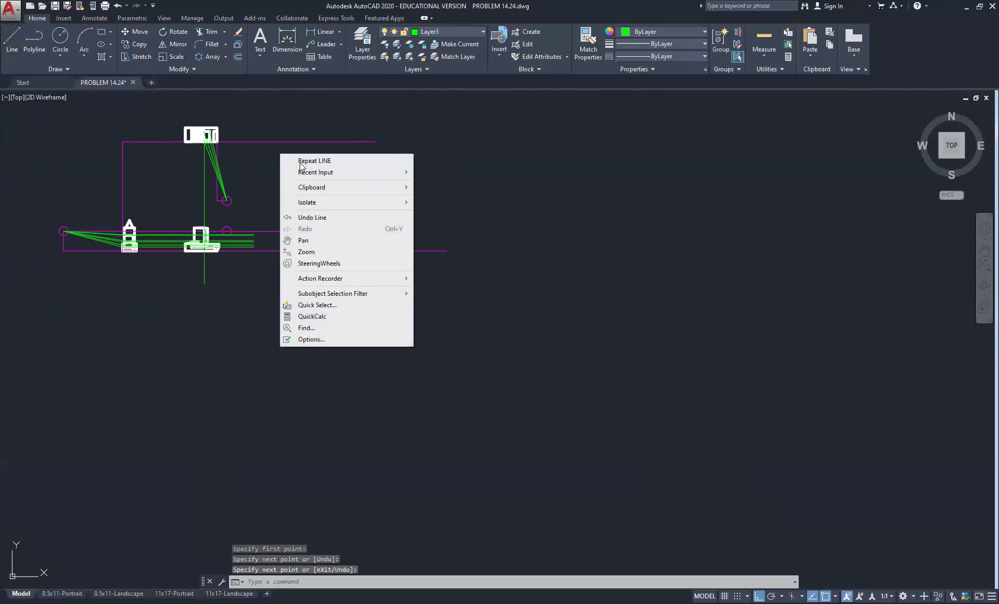
pyautogui.click(296, 153)
pyautogui.scroll(6, 207, 137)
pyautogui.scroll(5, 207, 151)
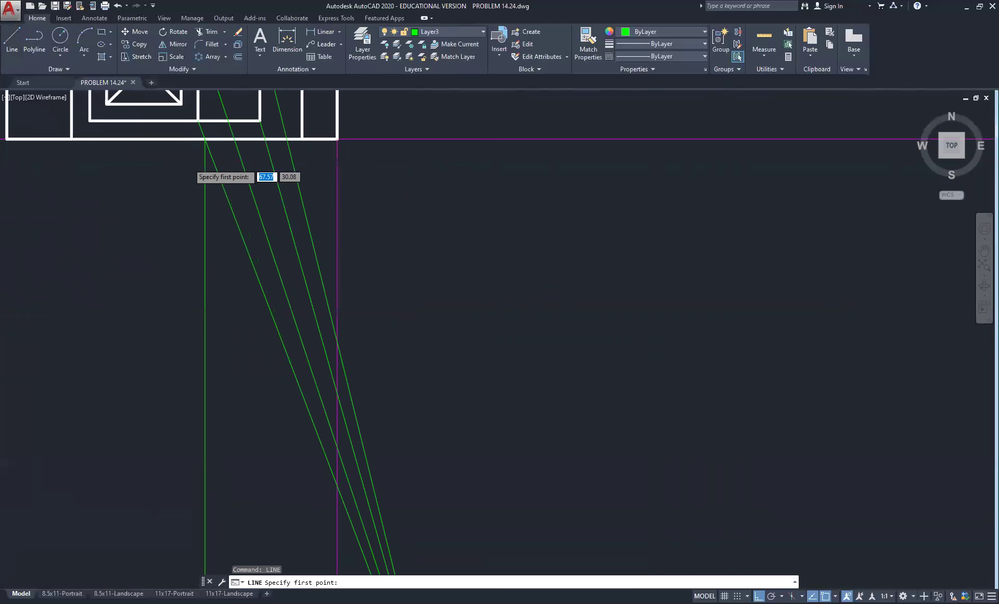
pyautogui.click(261, 125)
pyautogui.scroll(-10, 261, 125)
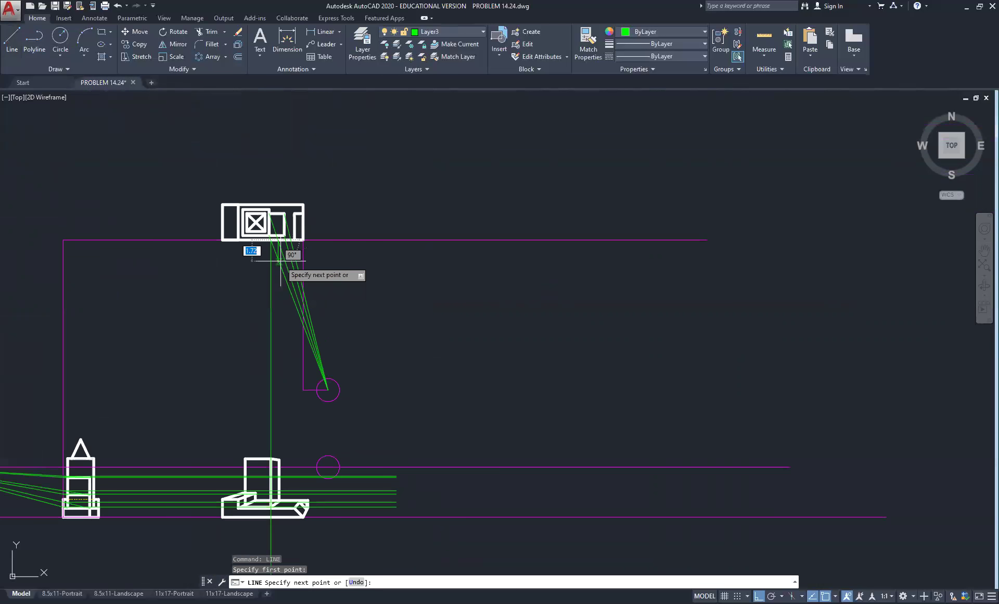
pyautogui.click(307, 394)
pyautogui.rightClick(312, 392)
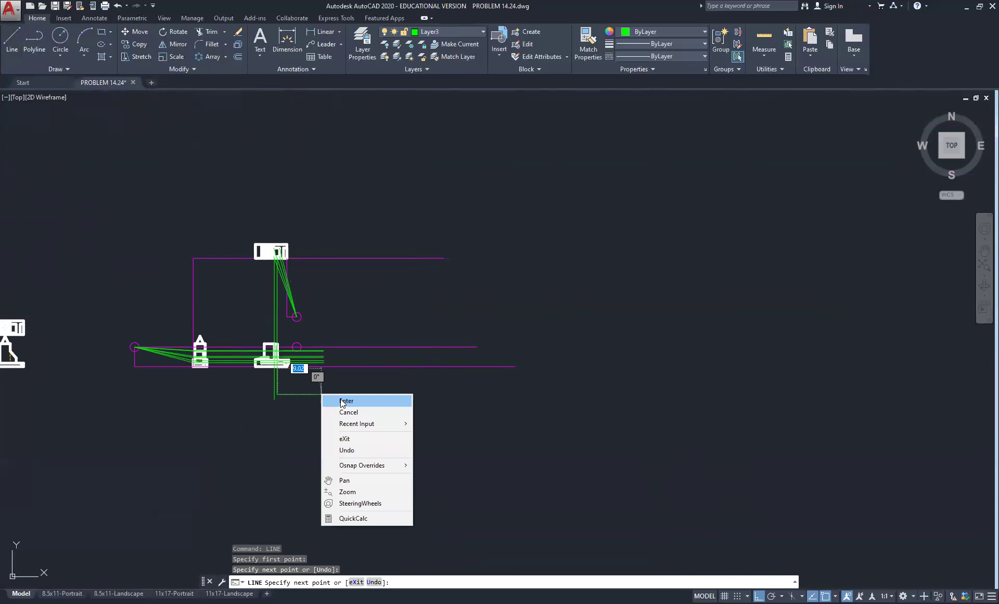
pyautogui.click(341, 401)
# Draw a vertical line from the third projection line's crossing with the top view's picture plane line to below the perspective view
pyautogui.scroll(8, 292, 257)
pyautogui.scroll(5, 221, 260)
pyautogui.rightClick(179, 239)
pyautogui.click(211, 246)
pyautogui.click(191, 238)
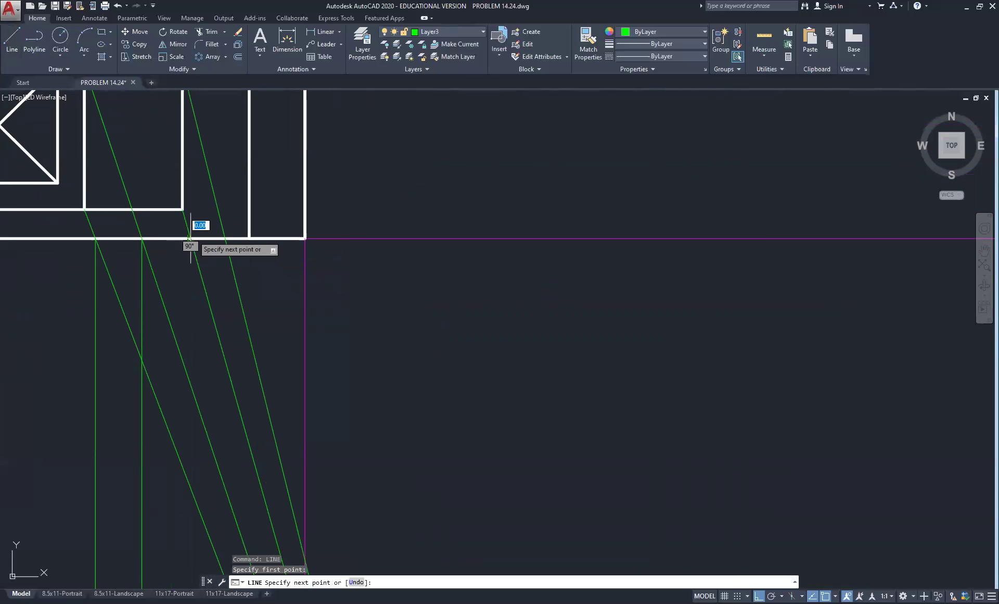
pyautogui.scroll(-6, 189, 348)
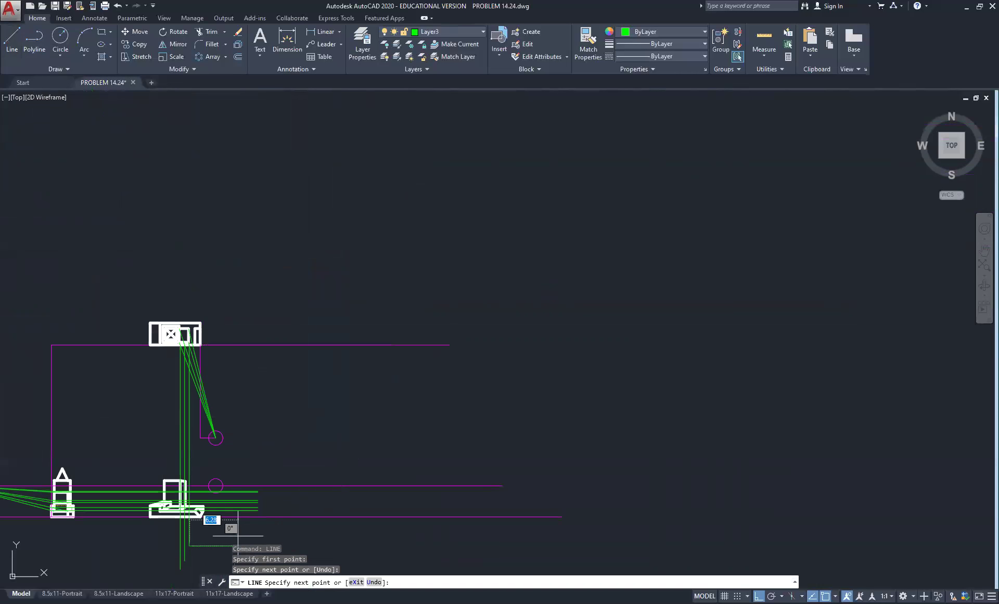
pyautogui.rightClick(241, 399)
pyautogui.click(266, 406)
# Draw a vertical line from the rightmost projection line's crossing with the top view's picture plane line to below the perspective view
pyautogui.rightClick(192, 347)
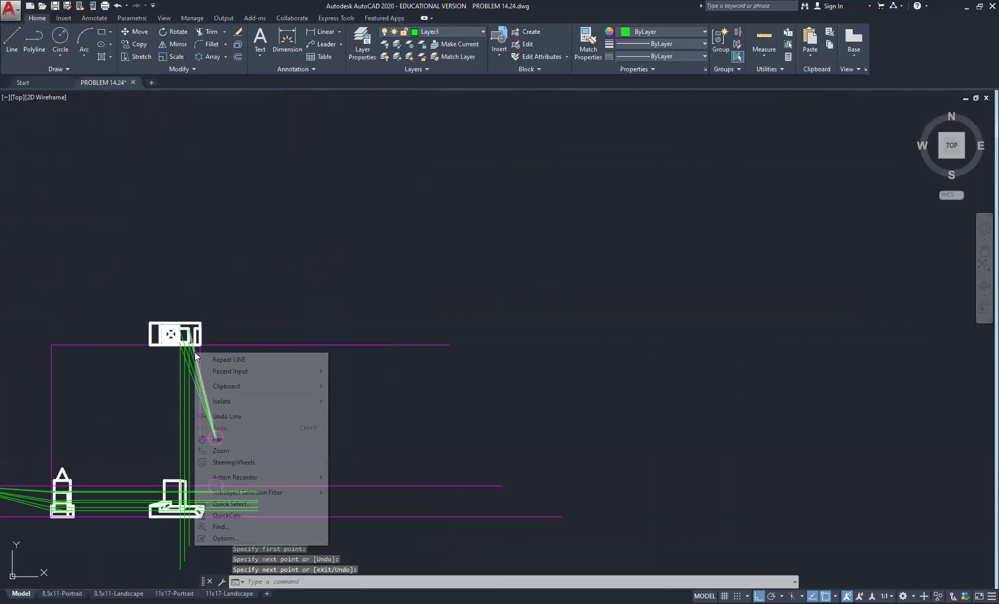
pyautogui.click(213, 353)
pyautogui.scroll(8, 166, 339)
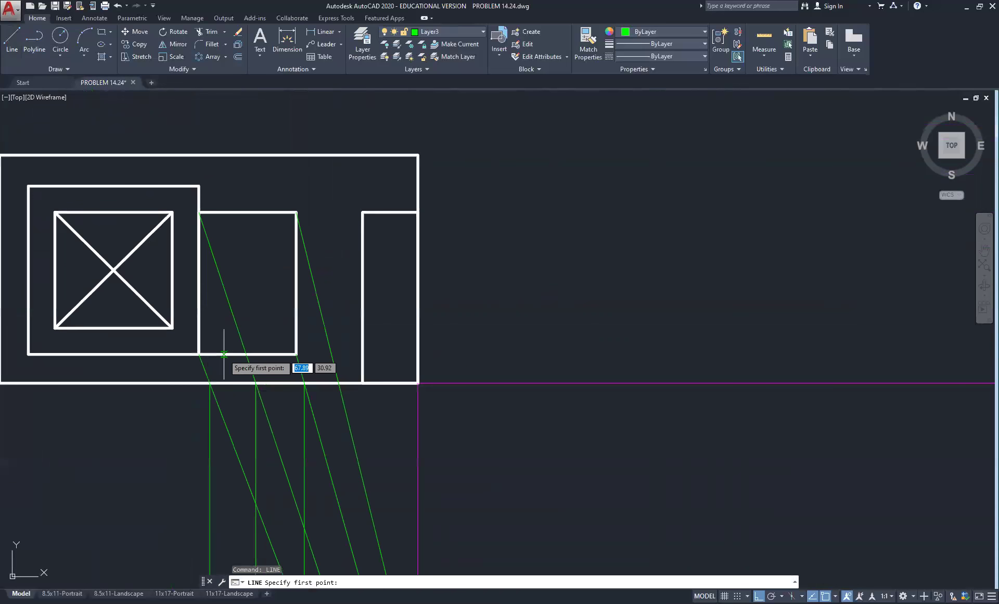
pyautogui.click(313, 384)
pyautogui.scroll(-3, 329, 442)
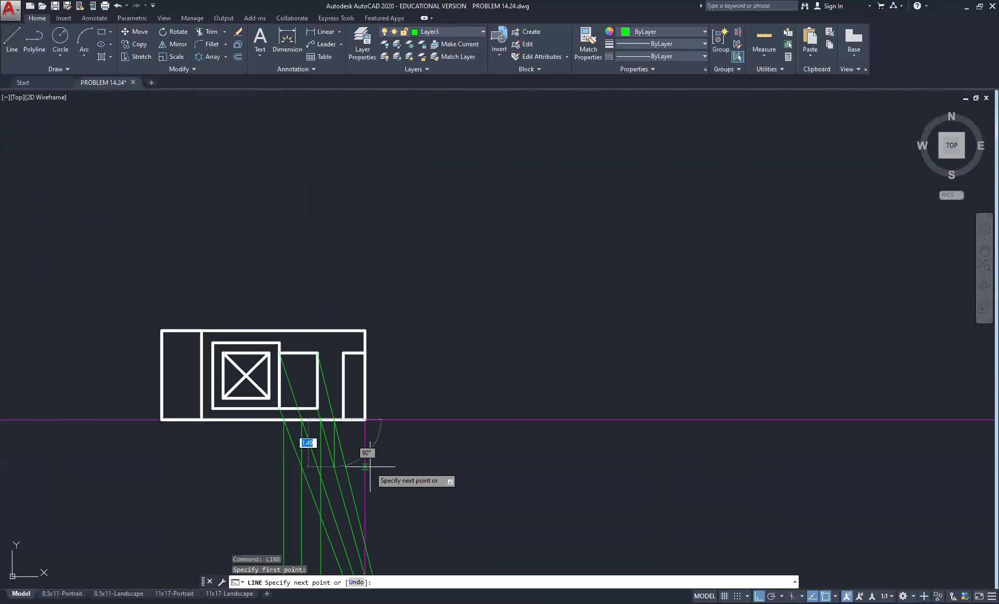
pyautogui.moveTo(368, 466); pyautogui.dragTo(317, 223, button='middle')
pyautogui.scroll(-4, 323, 219)
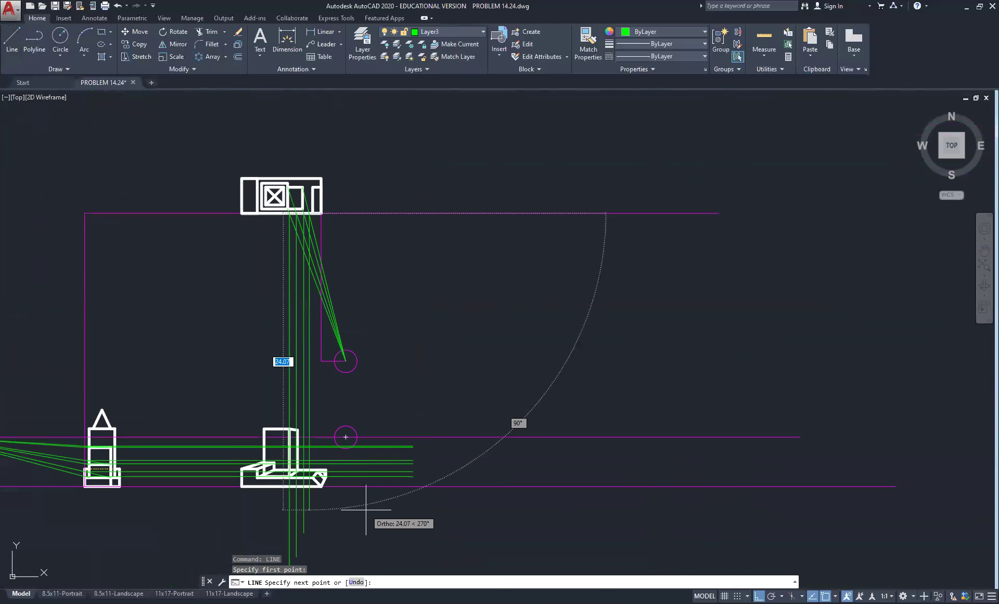
pyautogui.click(354, 493)
pyautogui.rightClick(364, 519)
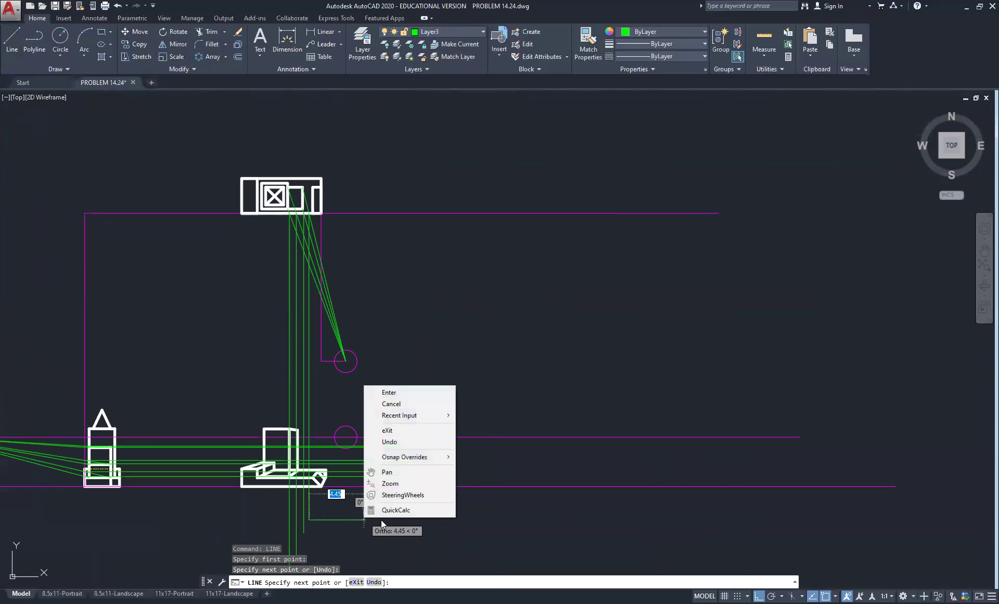
pyautogui.click(405, 391)
# Select the projection lines from part 3's two front corners in the top view together with their vertical lines
pyautogui.moveTo(335, 405); pyautogui.dragTo(392, 274, button='middle')
pyautogui.scroll(4, 362, 299)
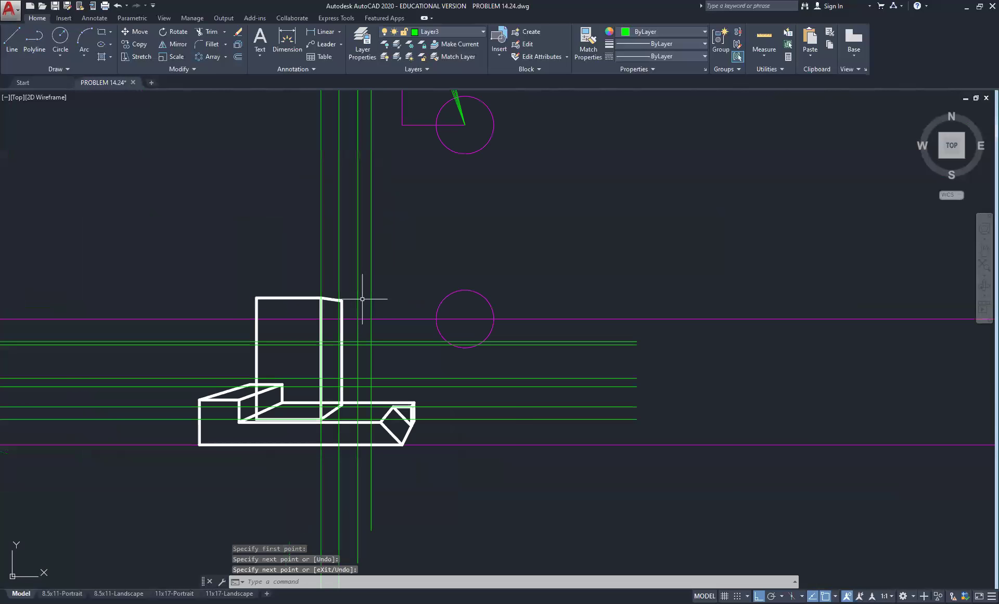
pyautogui.scroll(-5, 384, 162)
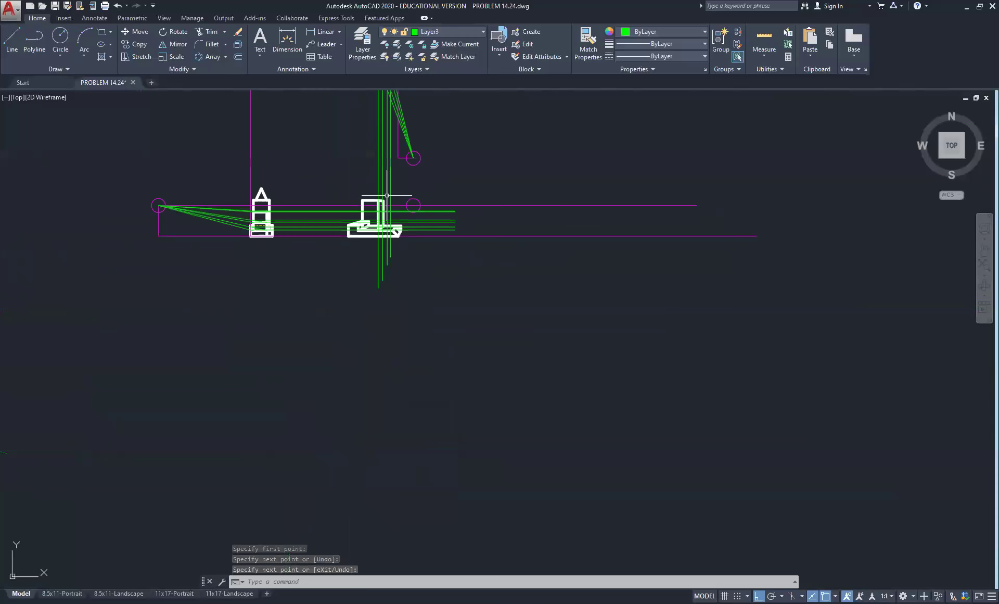
pyautogui.moveTo(384, 161); pyautogui.dragTo(383, 286, button='middle')
pyautogui.scroll(5, 380, 196)
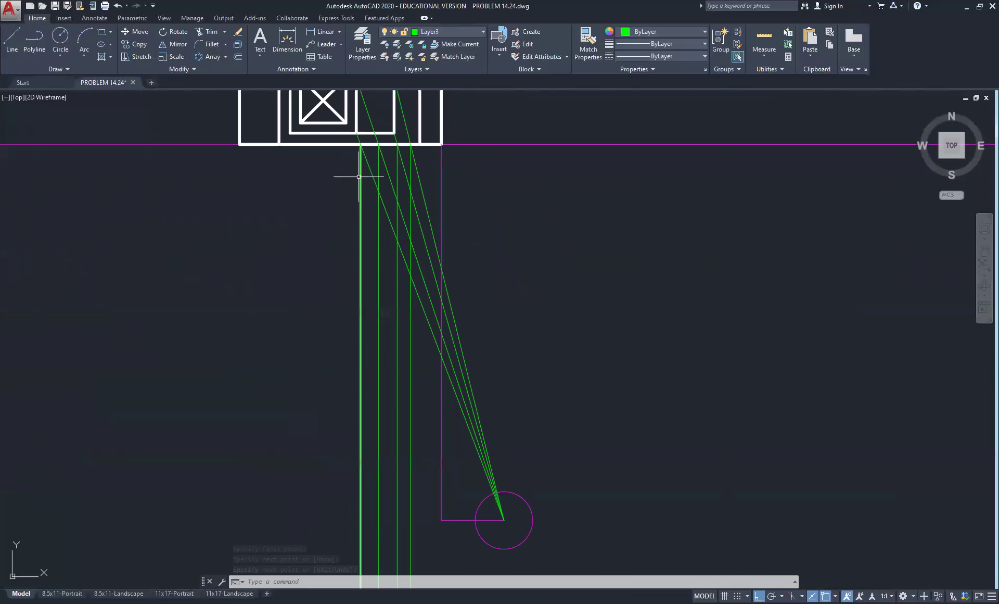
pyautogui.moveTo(350, 178); pyautogui.dragTo(336, 241, button='middle')
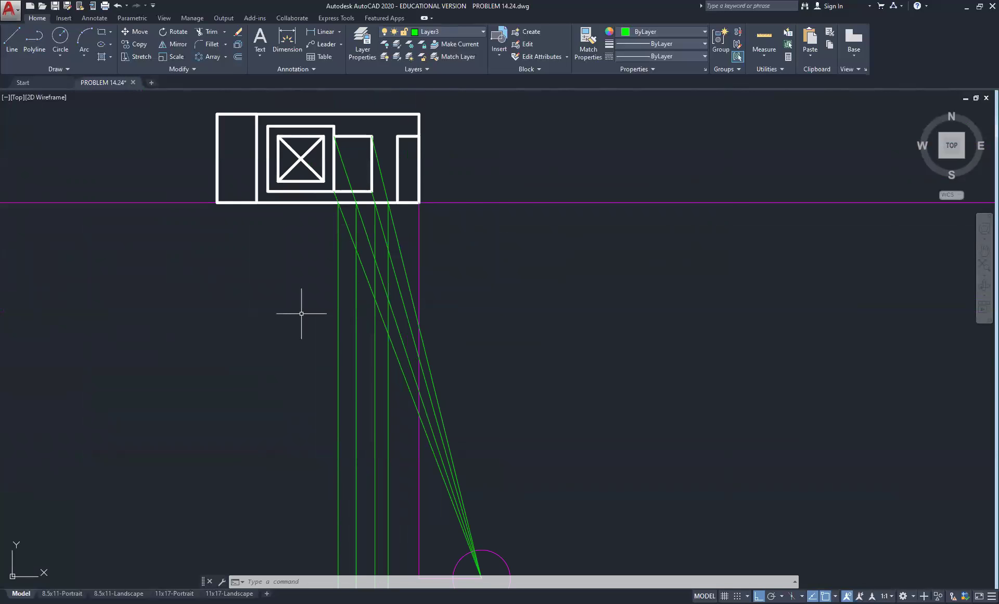
pyautogui.click(346, 213)
pyautogui.click(333, 225)
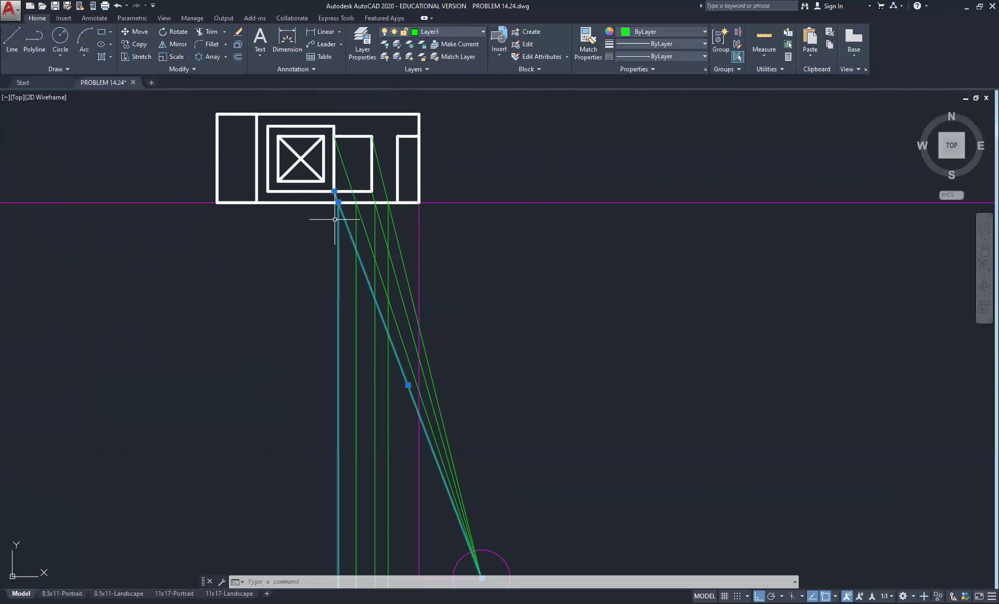
pyautogui.click(383, 207)
pyautogui.click(372, 212)
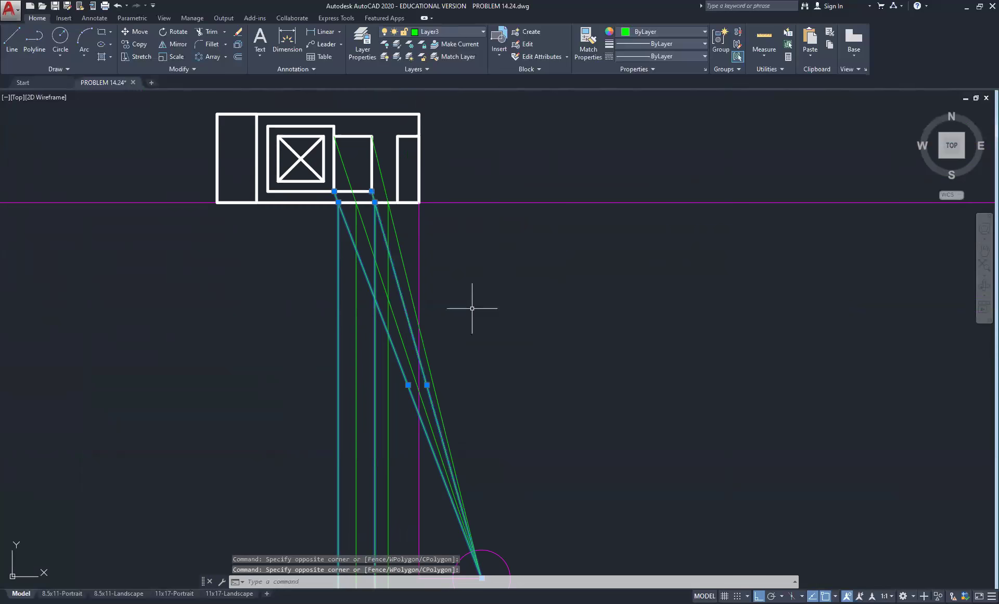
# Add to the selection the projection line from the left end of part 3's top edge in the side view and its horizontal line
pyautogui.scroll(-6, 472, 308)
pyautogui.moveTo(424, 449); pyautogui.dragTo(369, 299, button='middle')
pyautogui.scroll(7, 368, 299)
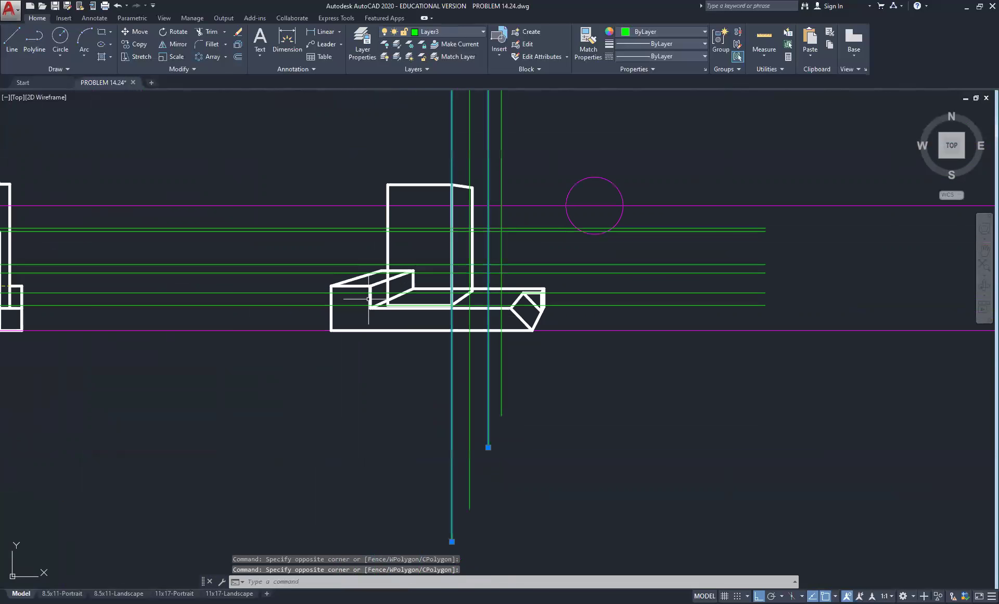
pyautogui.moveTo(216, 274); pyautogui.dragTo(466, 270, button='middle')
pyautogui.scroll(4, 163, 222)
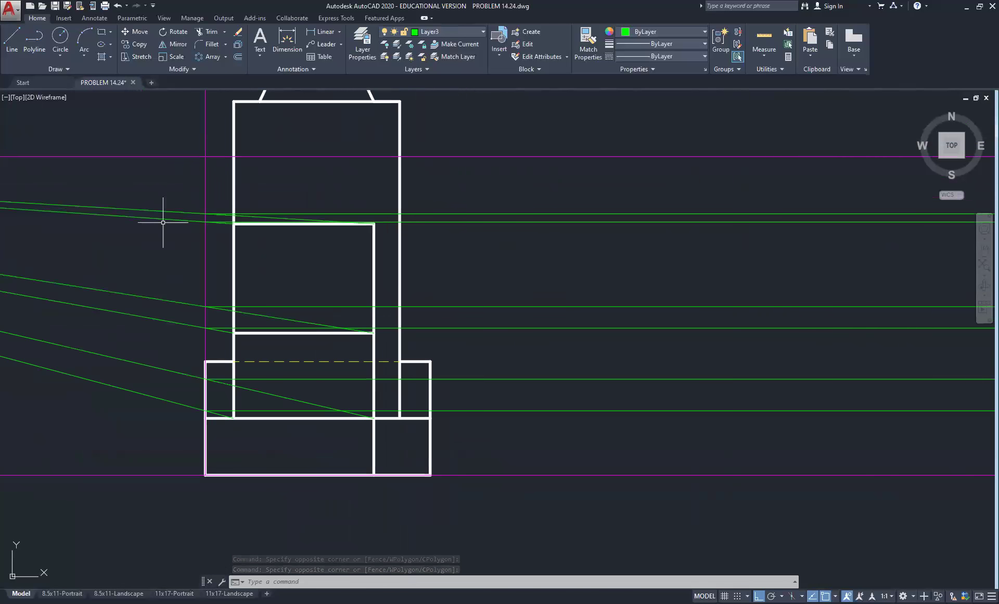
pyautogui.scroll(2, 141, 222)
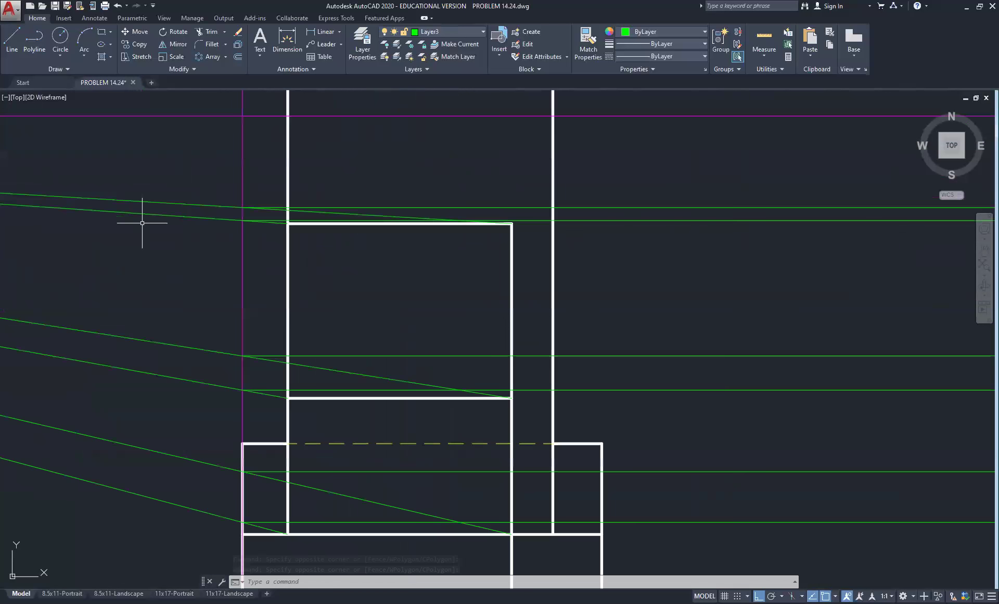
pyautogui.click(274, 227)
pyautogui.click(261, 218)
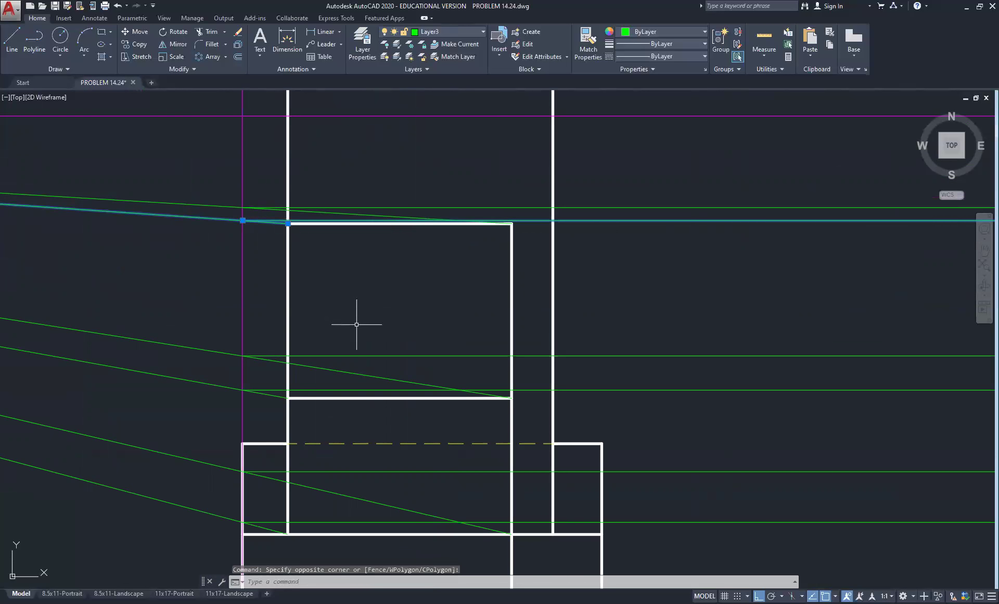
# Add to the selection the projection line from the left end of part 3's middle edge in the side view and its horizontal line
pyautogui.scroll(-2, 357, 325)
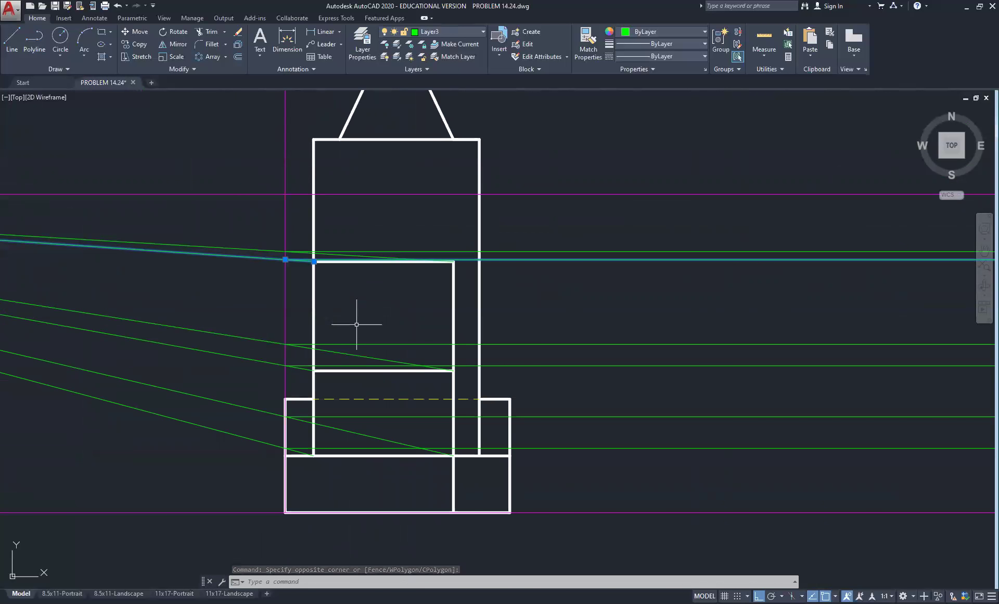
pyautogui.scroll(-3, 357, 325)
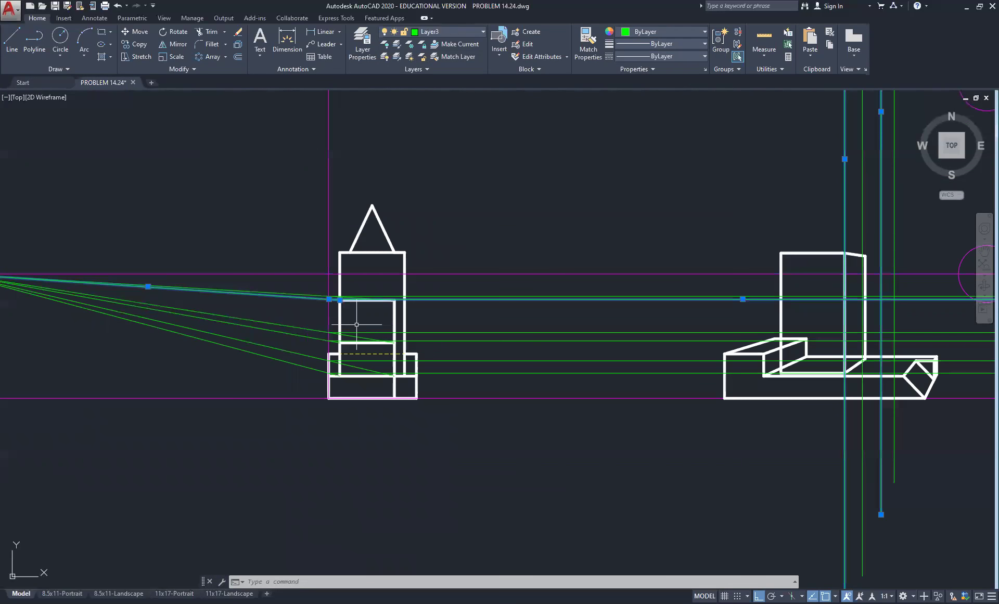
pyautogui.moveTo(385, 321); pyautogui.dragTo(374, 246, button='middle')
pyautogui.scroll(4, 322, 244)
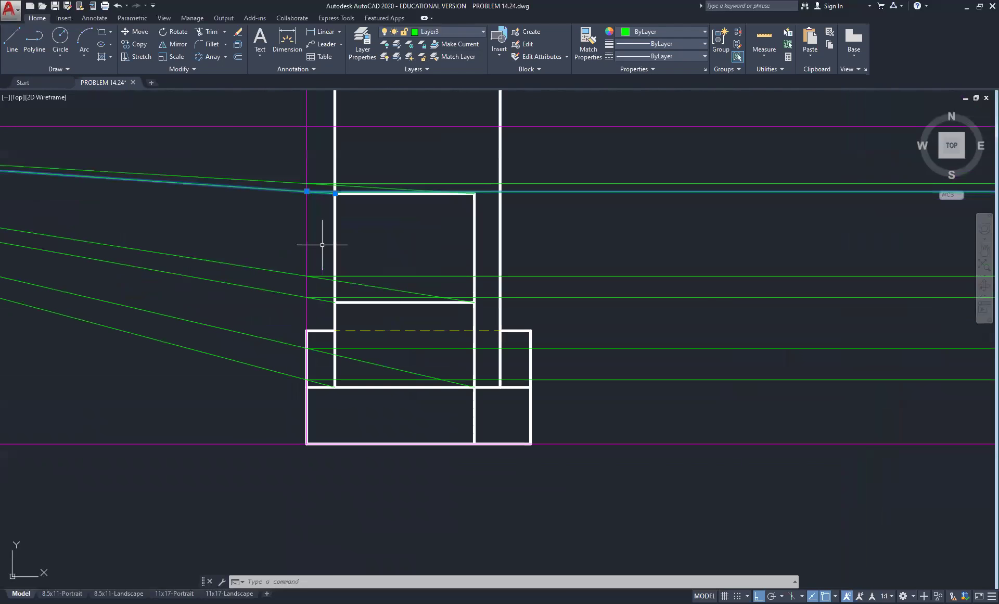
pyautogui.click(322, 289)
pyautogui.click(317, 304)
pyautogui.scroll(-4, 546, 392)
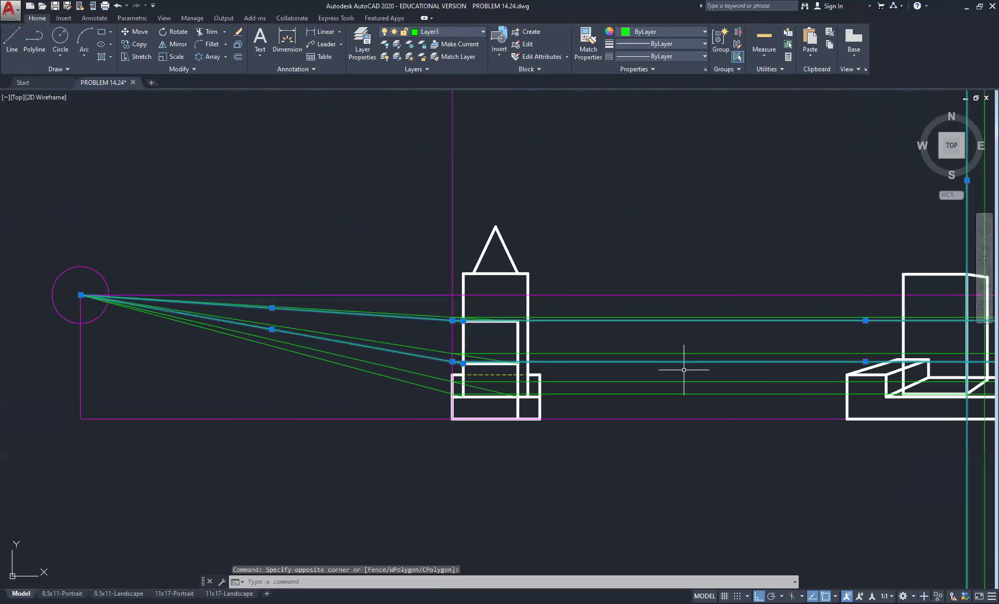
# Add to the selection the projection line from the left end of part 3's bottom edge in the side view and its horizontal line
pyautogui.moveTo(683, 370); pyautogui.dragTo(179, 301, button='middle')
pyautogui.scroll(4, 536, 259)
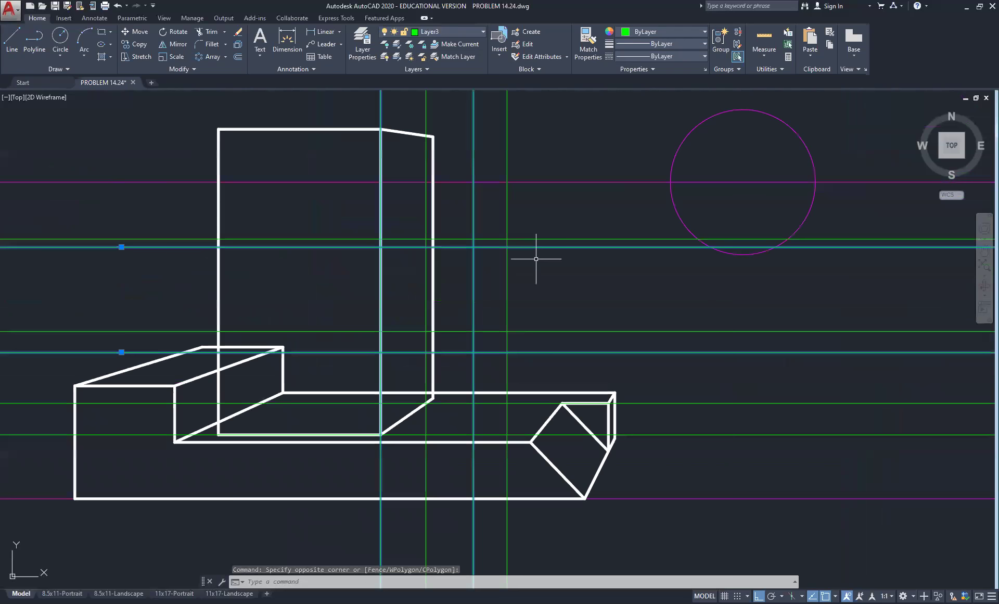
pyautogui.scroll(2, 454, 270)
pyautogui.scroll(-2, 455, 271)
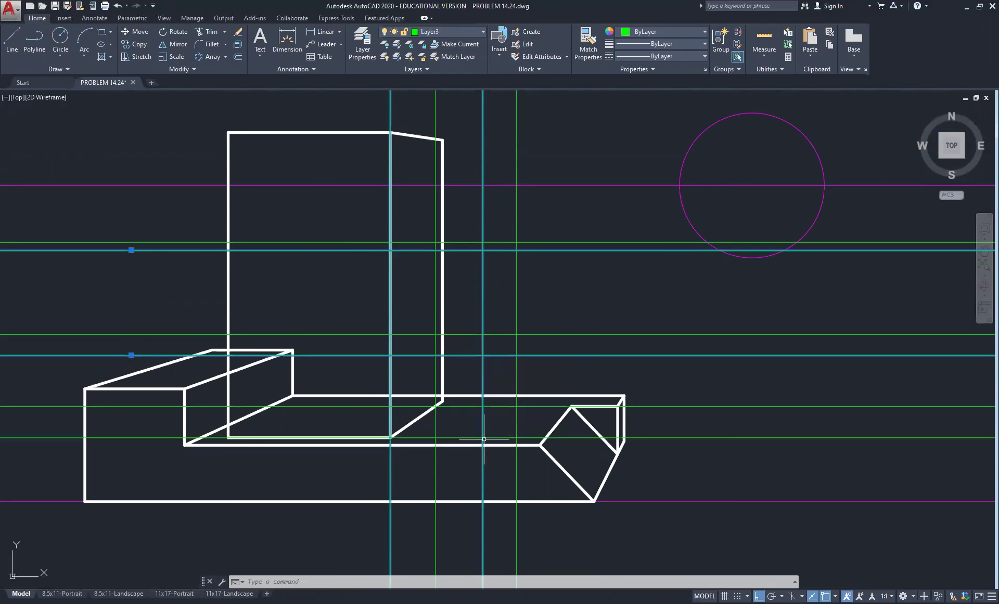
pyautogui.scroll(-6, 354, 415)
pyautogui.moveTo(222, 412); pyautogui.dragTo(455, 381, button='middle')
pyautogui.scroll(5, 253, 408)
pyautogui.scroll(2, 366, 338)
pyautogui.scroll(2, 366, 338)
pyautogui.click(351, 331)
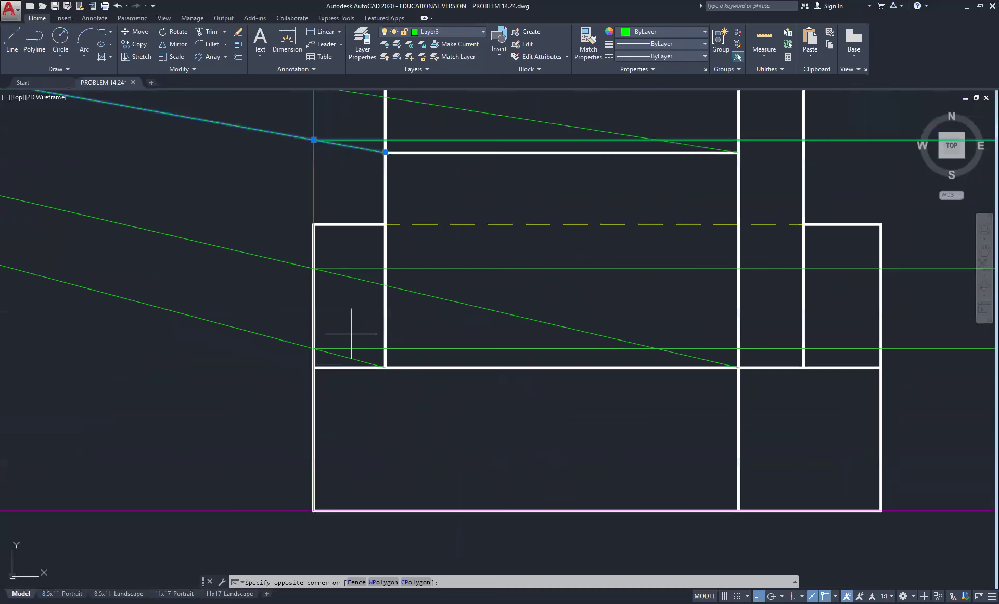
pyautogui.click(324, 359)
pyautogui.scroll(-8, 347, 342)
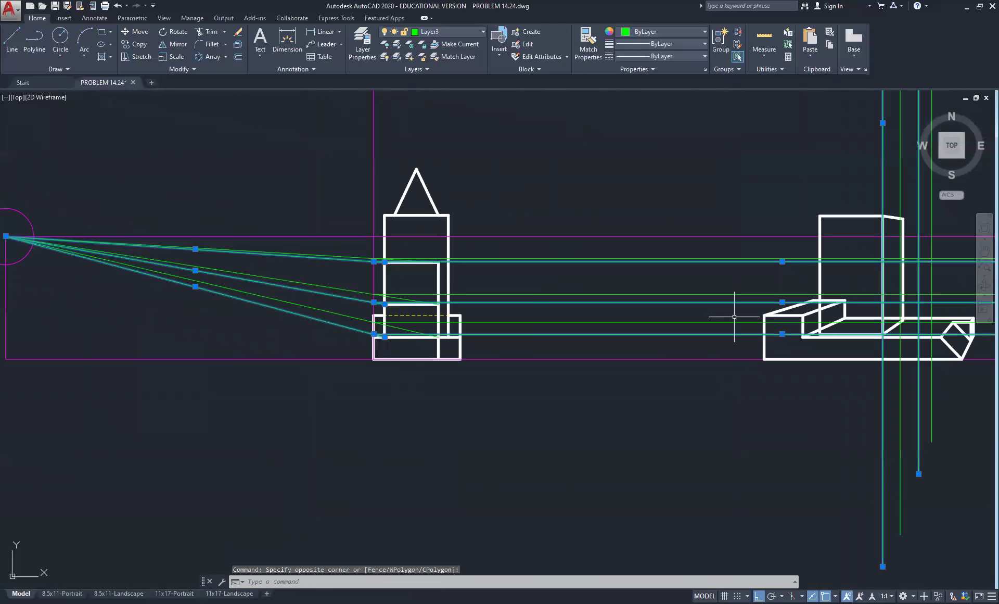
pyautogui.moveTo(733, 317); pyautogui.dragTo(350, 286, button='middle')
pyautogui.scroll(4, 500, 296)
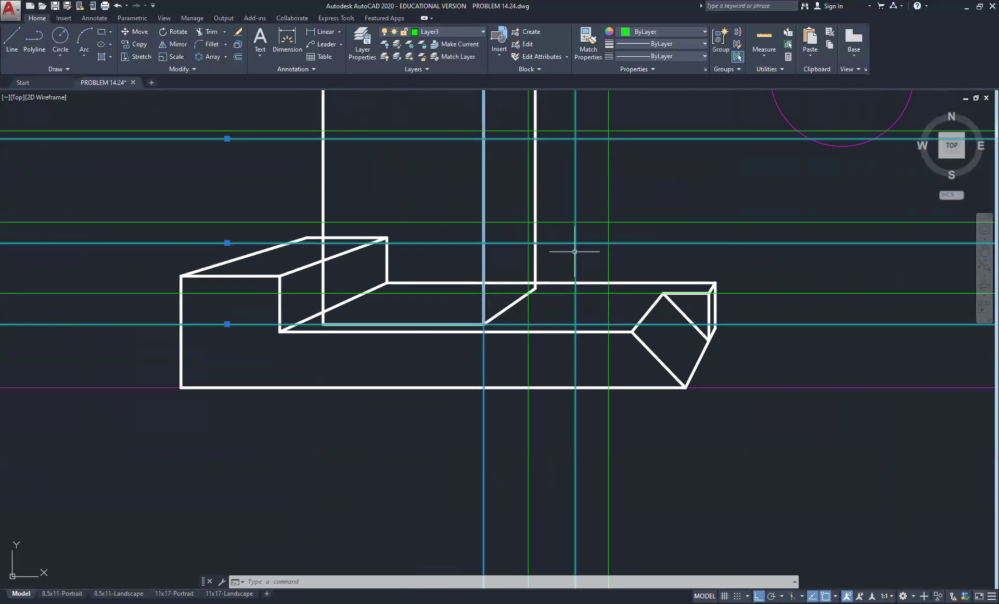
pyautogui.moveTo(576, 242); pyautogui.dragTo(634, 305, button='middle')
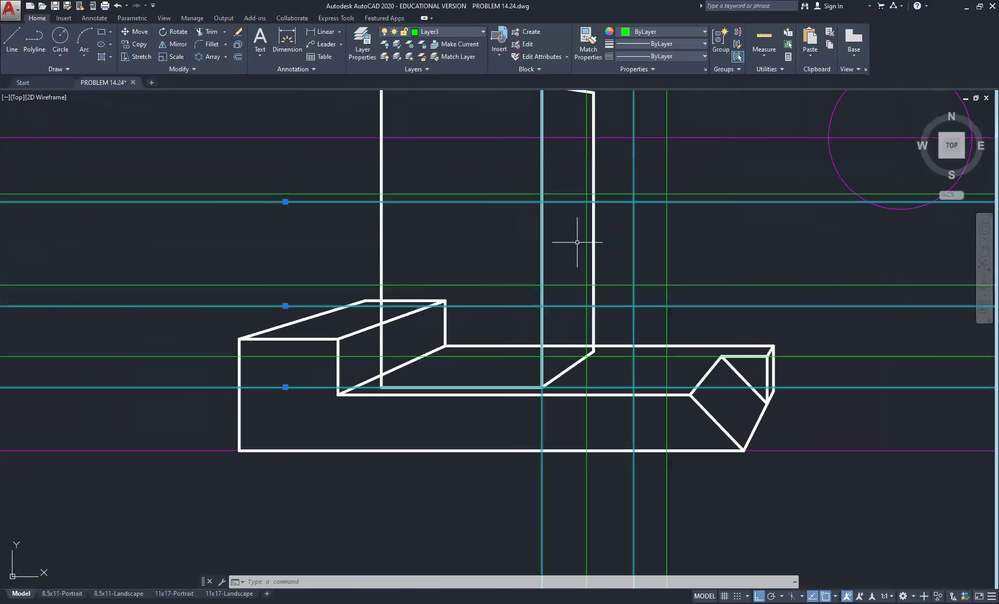
# Try the selected projection lines on the Object layer, return them to Layer3, and clear the selection
pyautogui.click(463, 31)
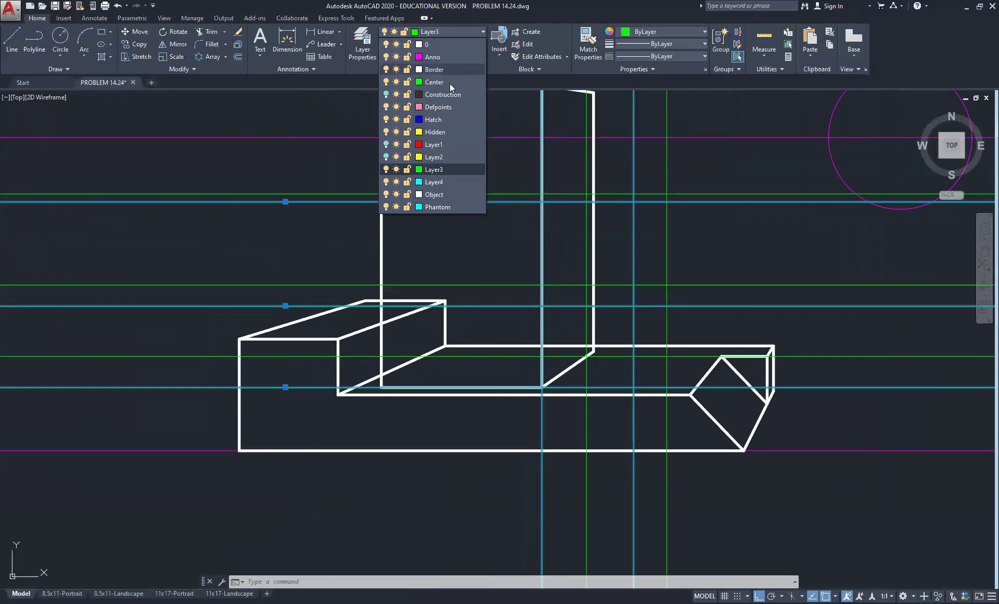
pyautogui.click(446, 195)
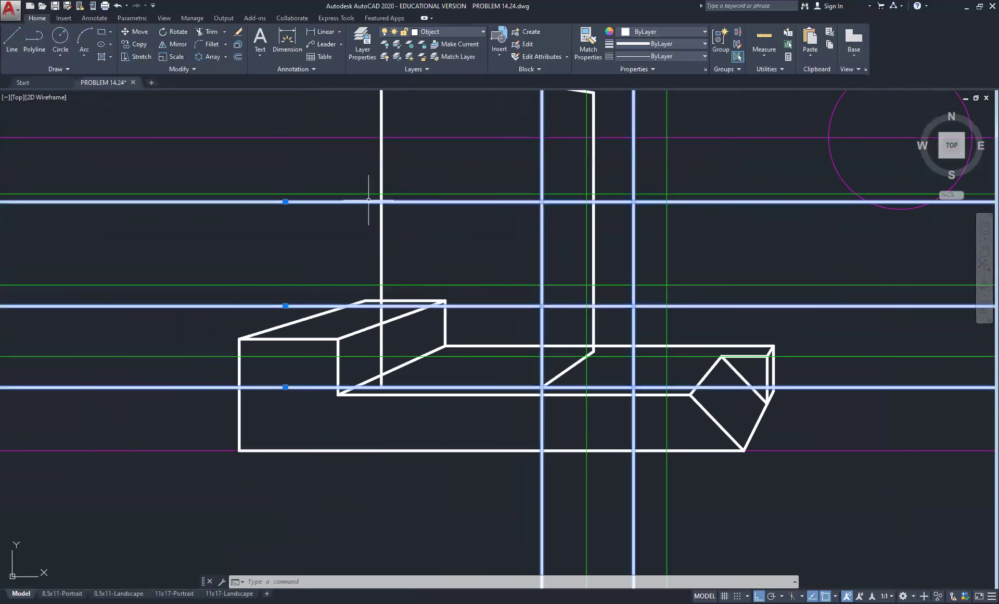
pyautogui.click(474, 31)
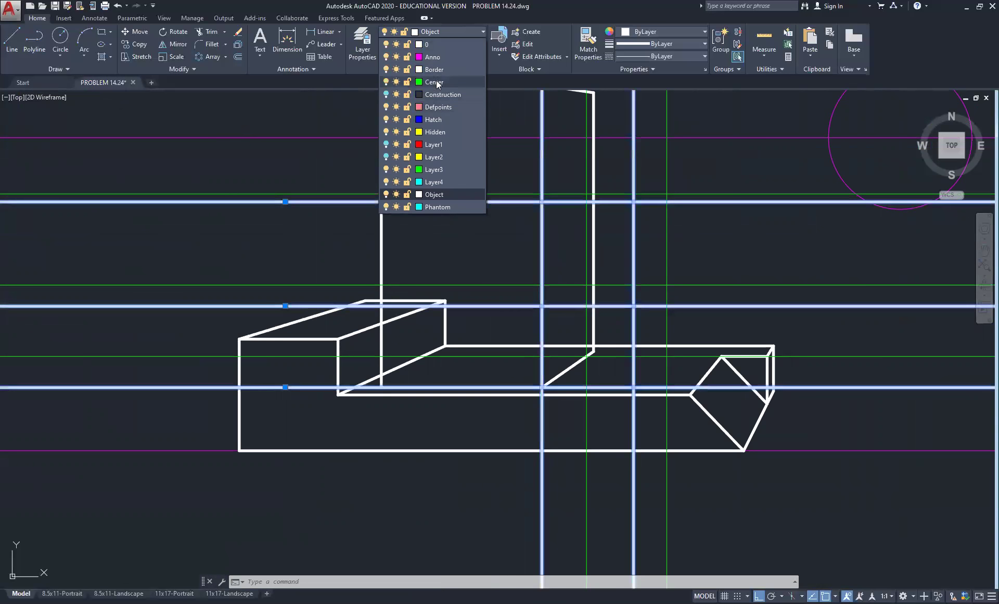
pyautogui.click(443, 168)
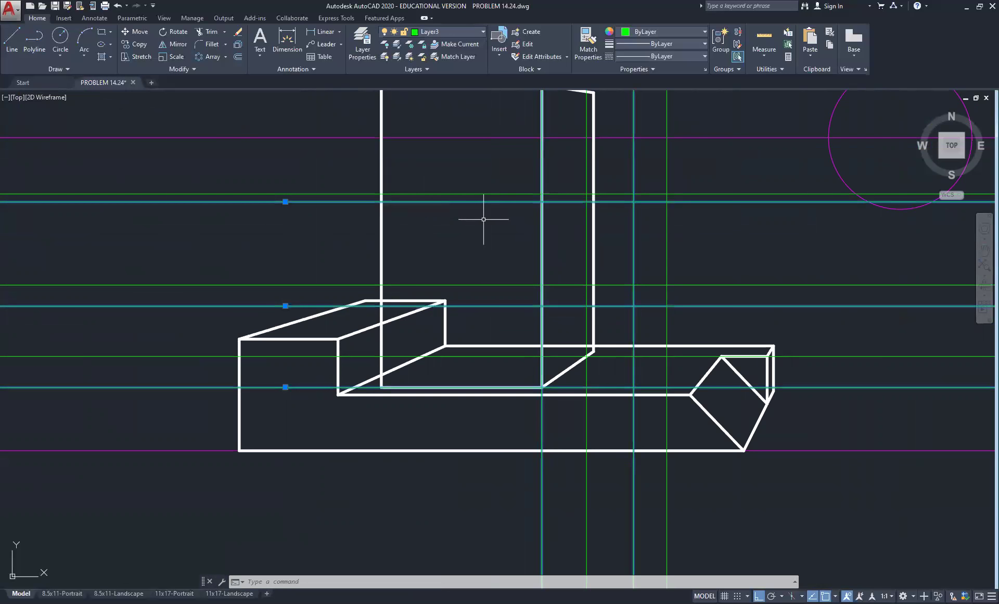
pyautogui.press('Escape')
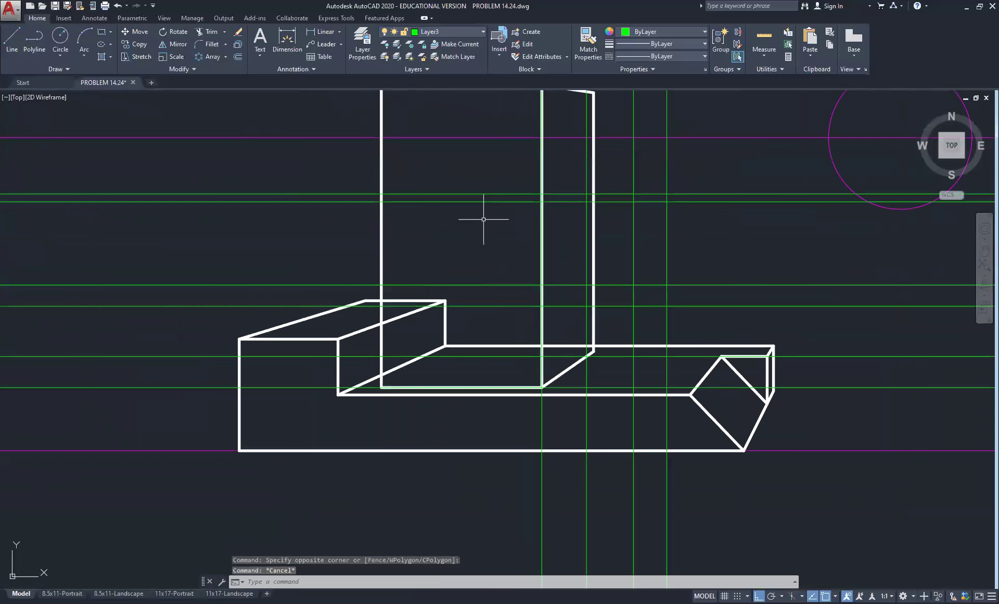
# Make Object the current layer and draw the bottom edge of part 3's front face between its two vertical projection lines in the perspective view
pyautogui.click(443, 31)
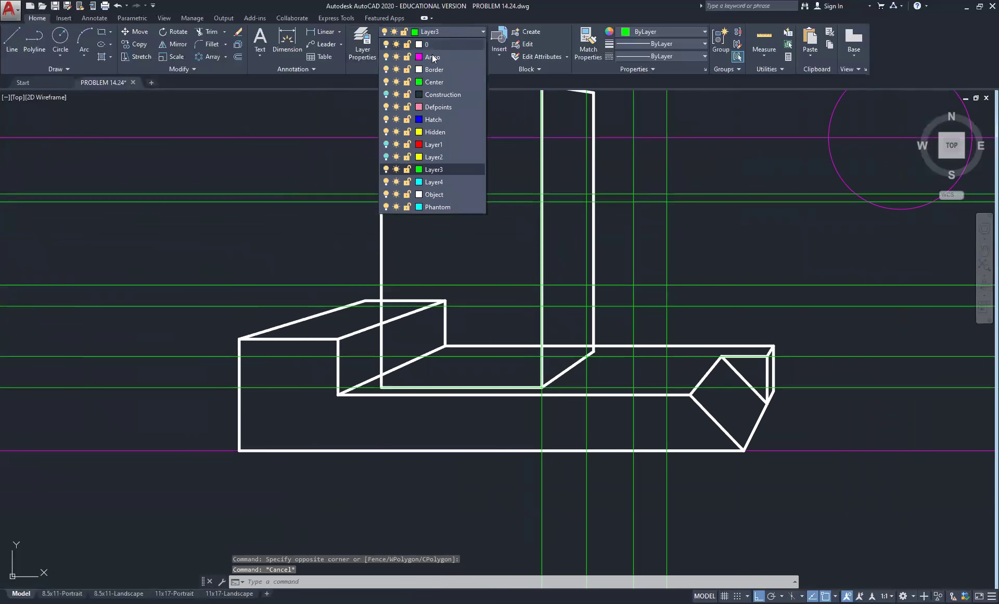
pyautogui.click(435, 194)
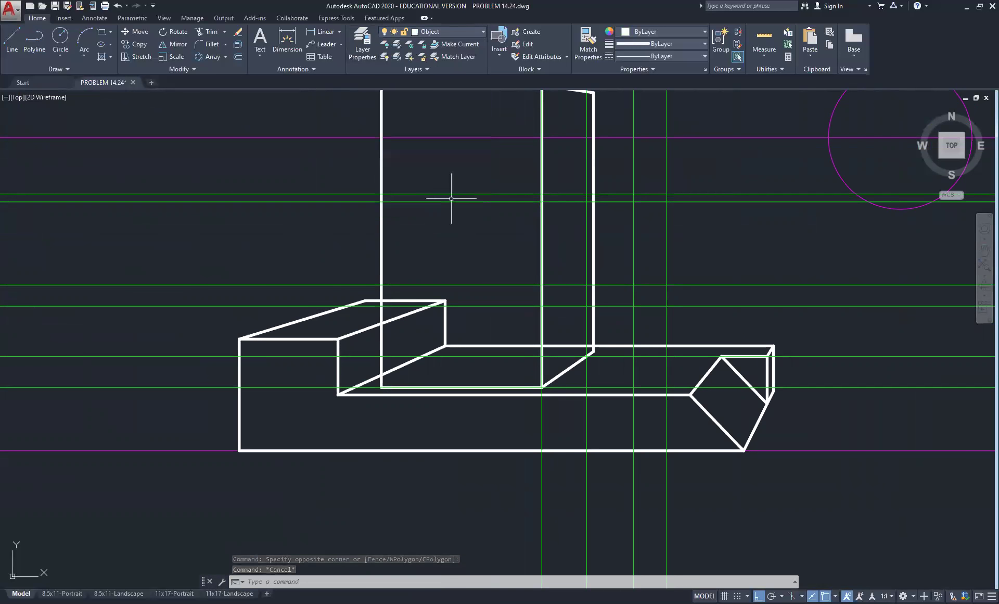
pyautogui.click(18, 38)
pyautogui.scroll(3, 663, 343)
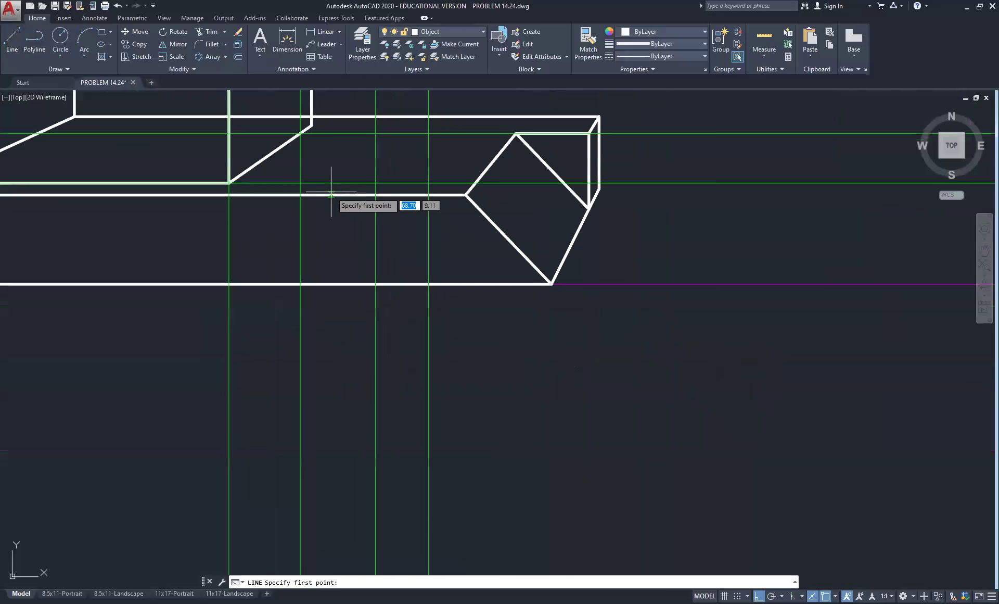
pyautogui.click(229, 183)
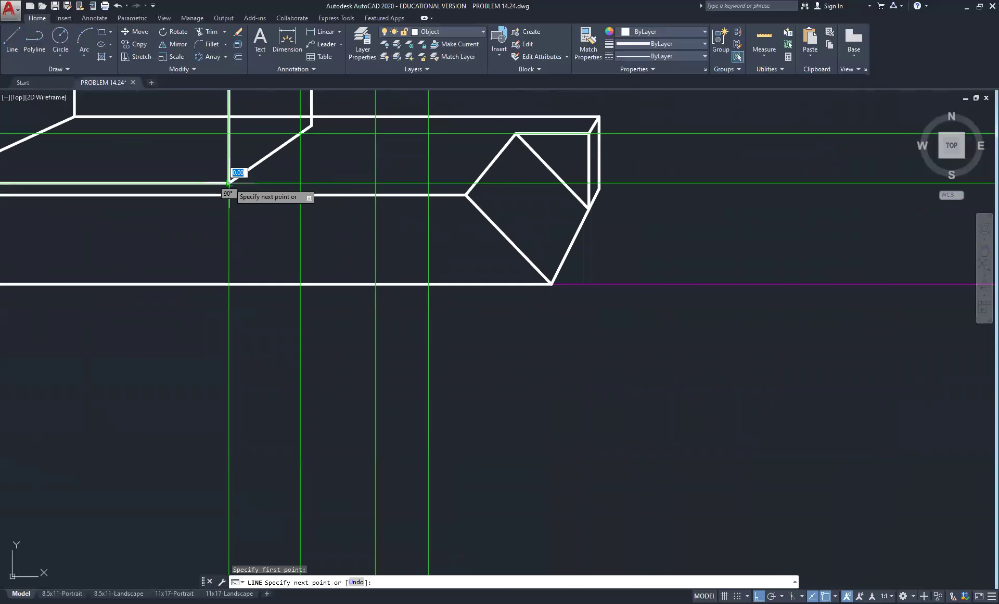
pyautogui.click(375, 183)
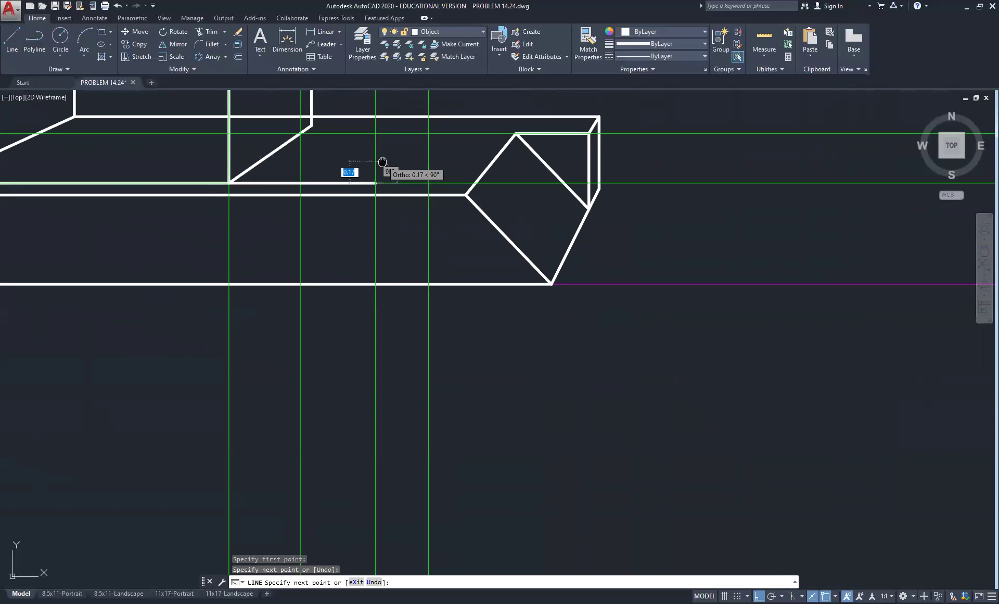
# Continue the line vertically from the bottom edge's right end to the crossing with the horizontal projection line of part 3's front middle edge
pyautogui.moveTo(382, 161); pyautogui.dragTo(380, 337, button='middle')
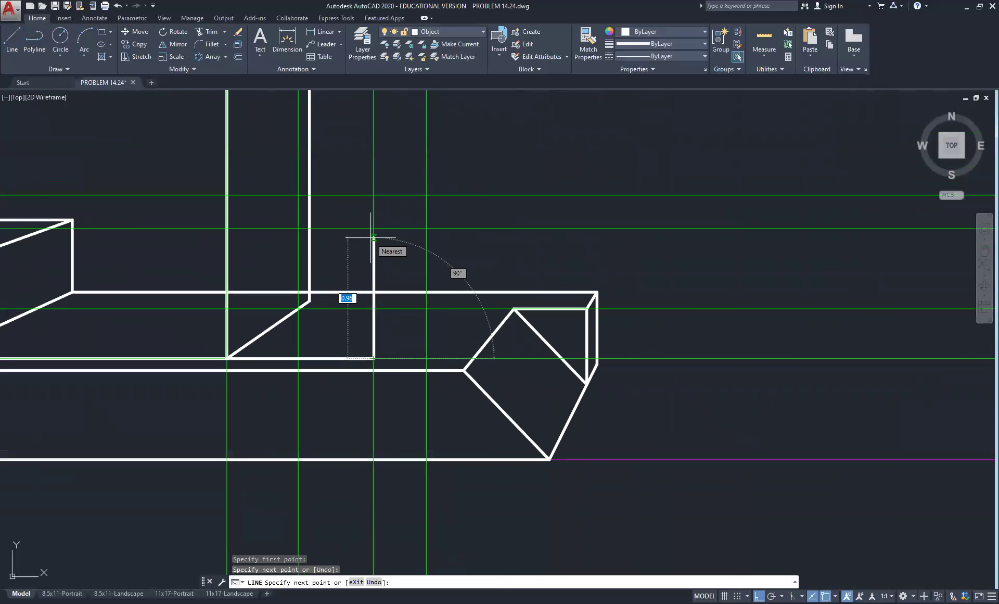
pyautogui.scroll(-2, 373, 238)
pyautogui.scroll(-3, 346, 267)
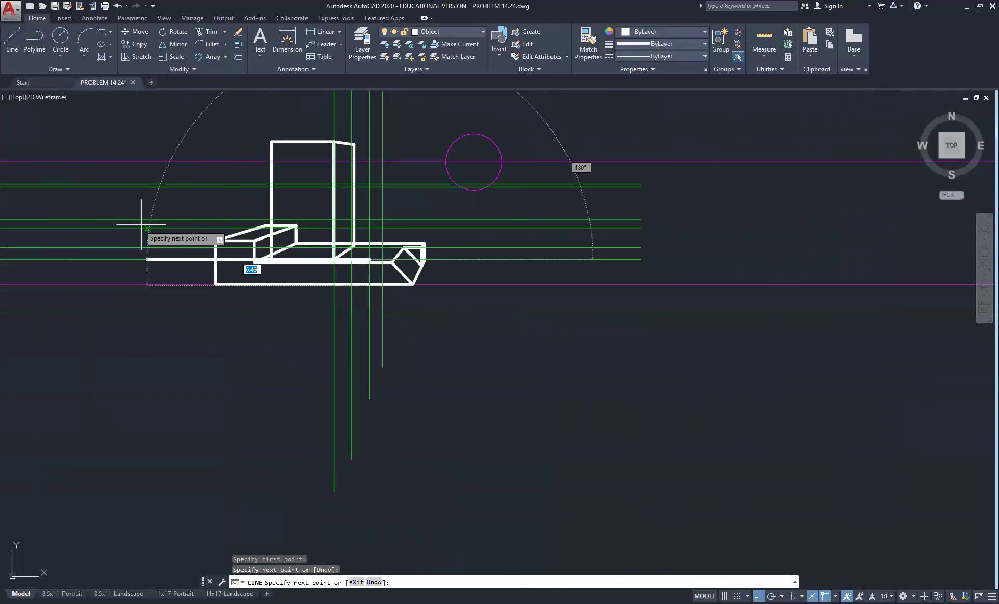
pyautogui.moveTo(141, 225); pyautogui.dragTo(702, 216, button='middle')
pyautogui.scroll(1, 606, 217)
pyautogui.scroll(4, 413, 194)
pyautogui.scroll(4, 402, 224)
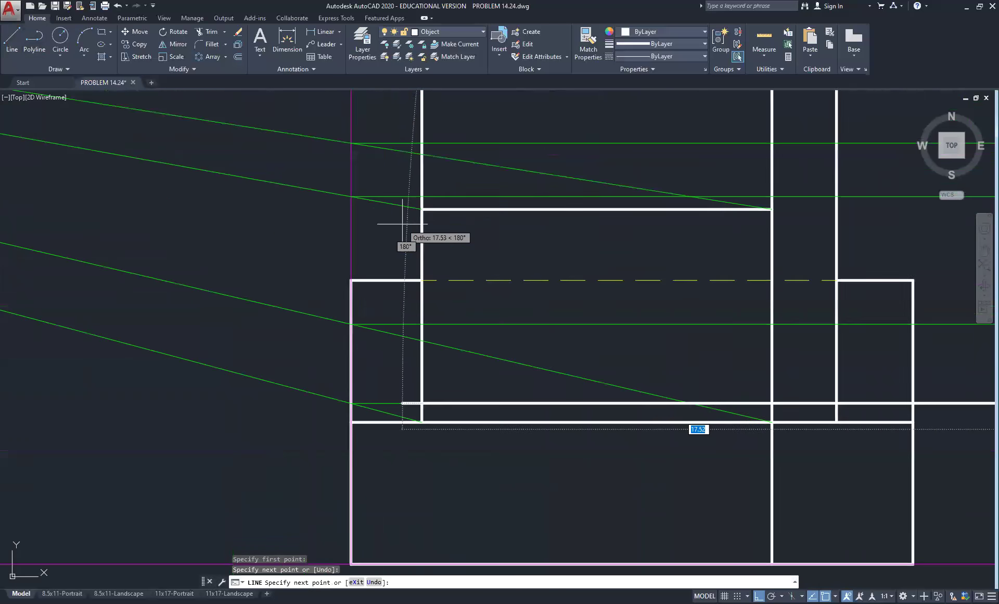
pyautogui.moveTo(912, 211); pyautogui.dragTo(196, 202, button='middle')
pyautogui.moveTo(900, 172)
pyautogui.mouseDown(button='middle')
pyautogui.moveTo(350, 187)
pyautogui.moveTo(343, 157)
pyautogui.mouseUp(button='middle')
pyautogui.moveTo(864, 171); pyautogui.dragTo(584, 183, button='middle')
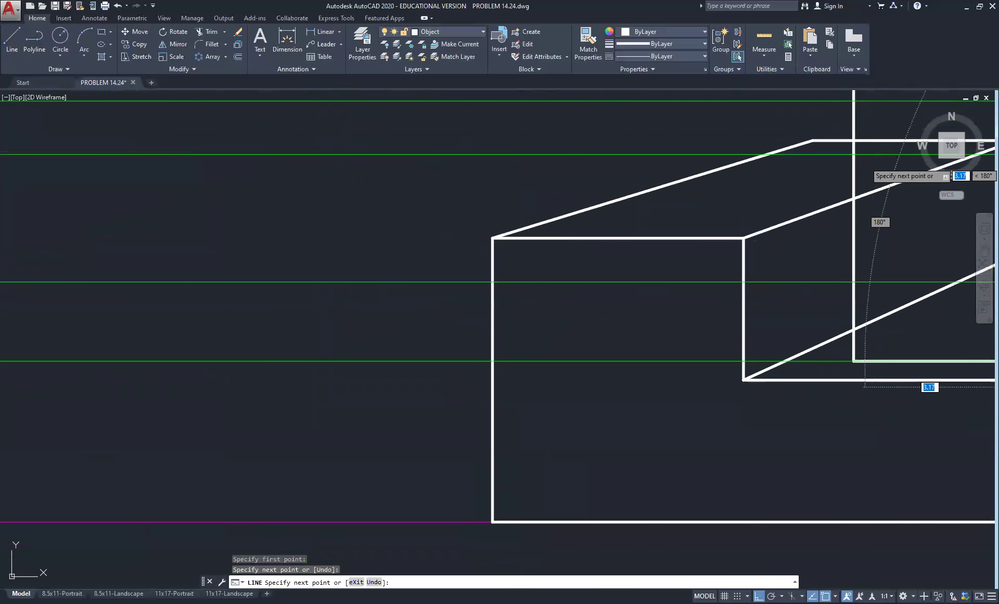
pyautogui.moveTo(867, 175); pyautogui.dragTo(334, 189, button='middle')
pyautogui.moveTo(923, 180)
pyautogui.mouseDown(button='middle')
pyautogui.moveTo(448, 178)
pyautogui.moveTo(496, 297)
pyautogui.mouseUp(button='middle')
pyautogui.click(441, 166)
# Continue with the sloped front edge to the crossing of the top edge's horizontal projection line and part 3's left vertical line, and finish the line
pyautogui.scroll(-4, 494, 292)
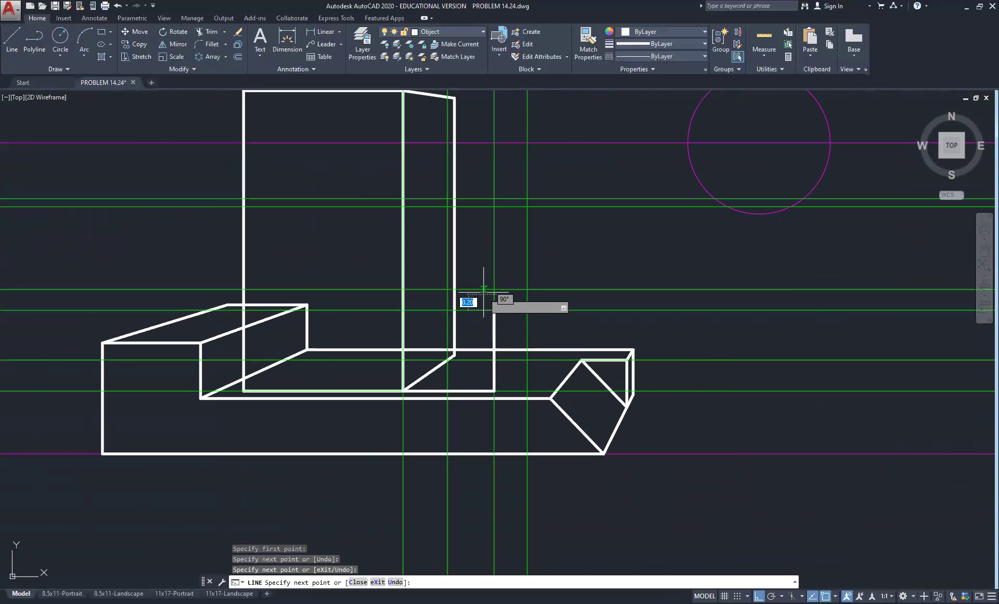
pyautogui.scroll(1, 474, 294)
pyautogui.scroll(-6, 461, 292)
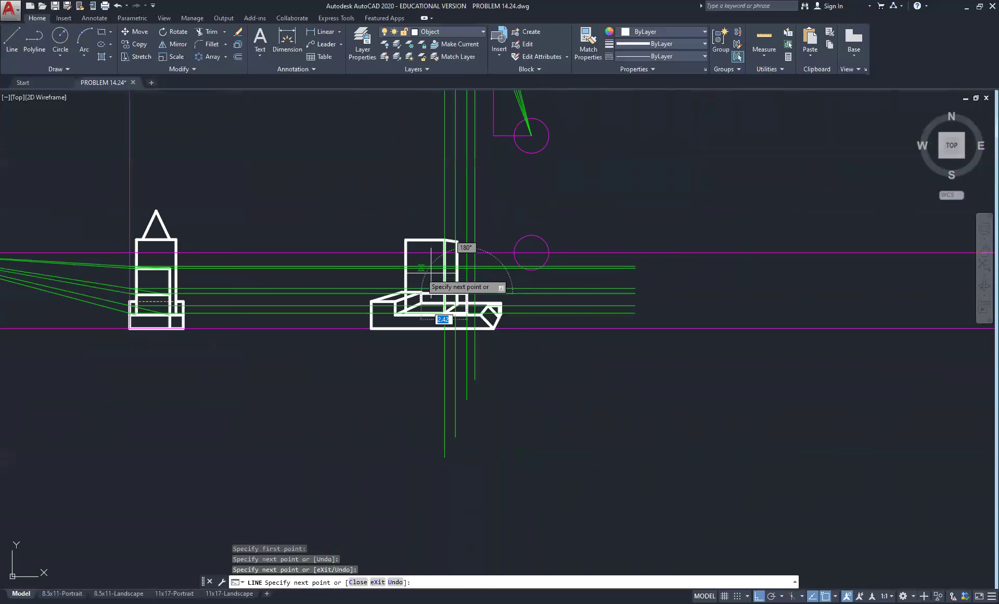
pyautogui.scroll(5, 173, 245)
pyautogui.scroll(4, 230, 230)
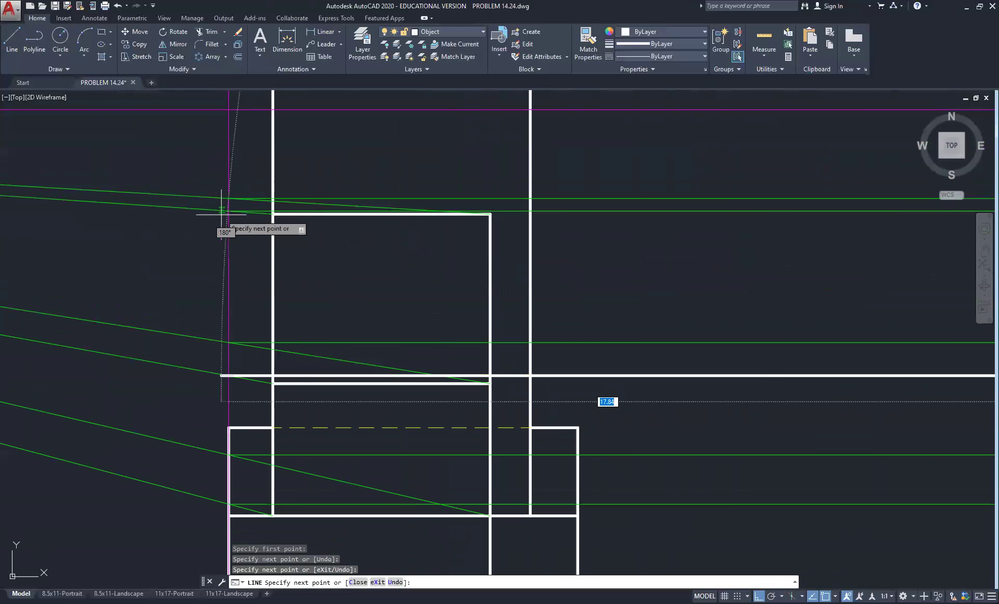
pyautogui.moveTo(845, 275); pyautogui.dragTo(100, 237, button='middle')
pyautogui.scroll(-4, 636, 252)
pyautogui.moveTo(810, 272); pyautogui.dragTo(415, 236, button='middle')
pyautogui.scroll(2, 416, 236)
pyautogui.scroll(2, 416, 236)
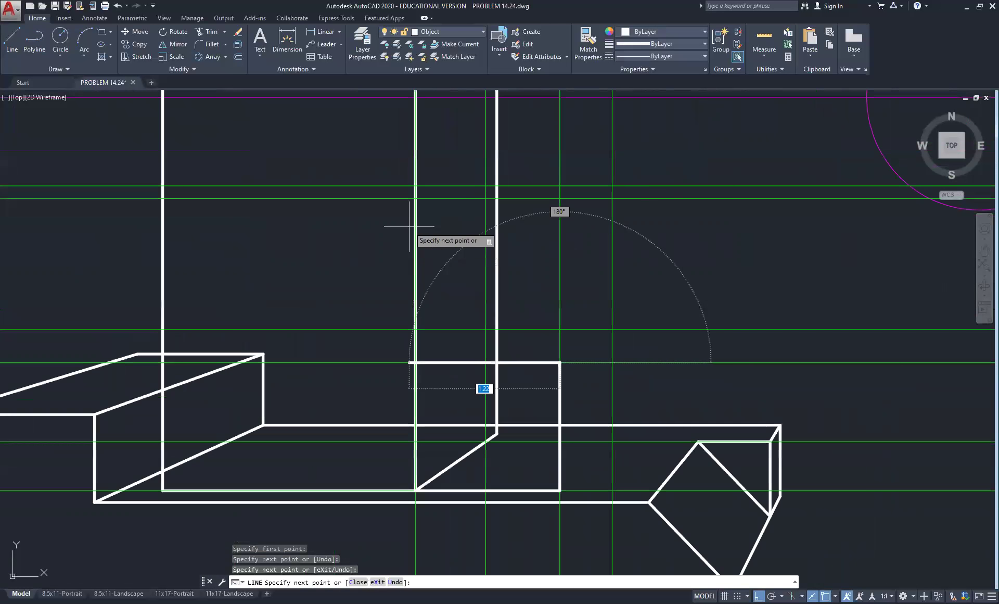
pyautogui.click(415, 198)
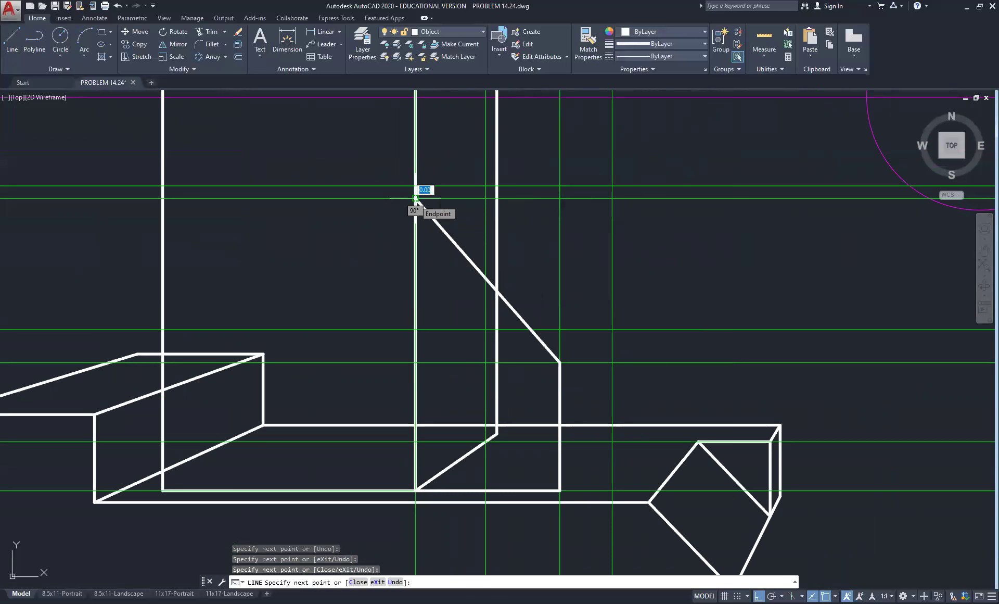
pyautogui.rightClick(723, 248)
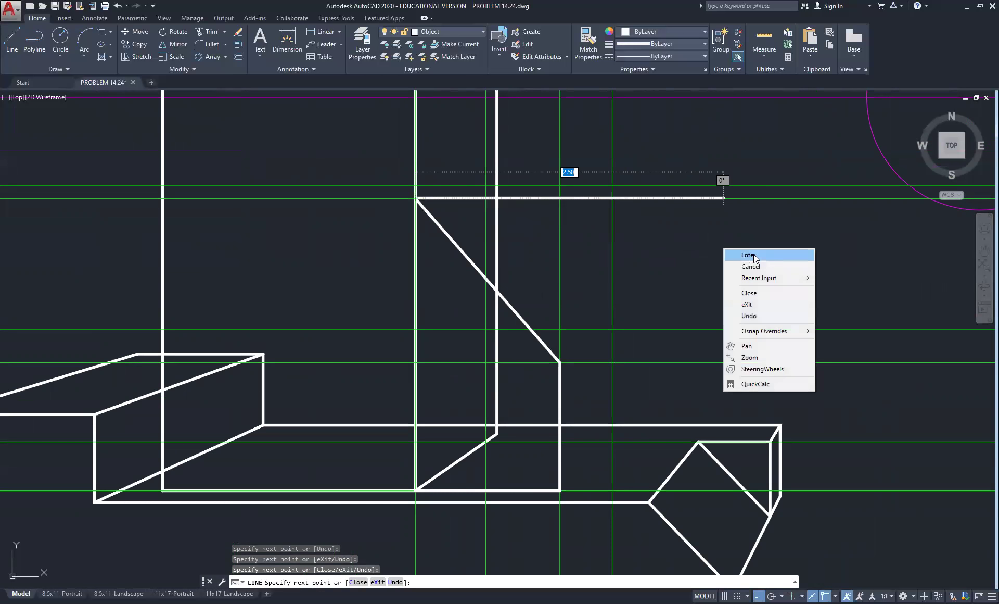
pyautogui.click(752, 255)
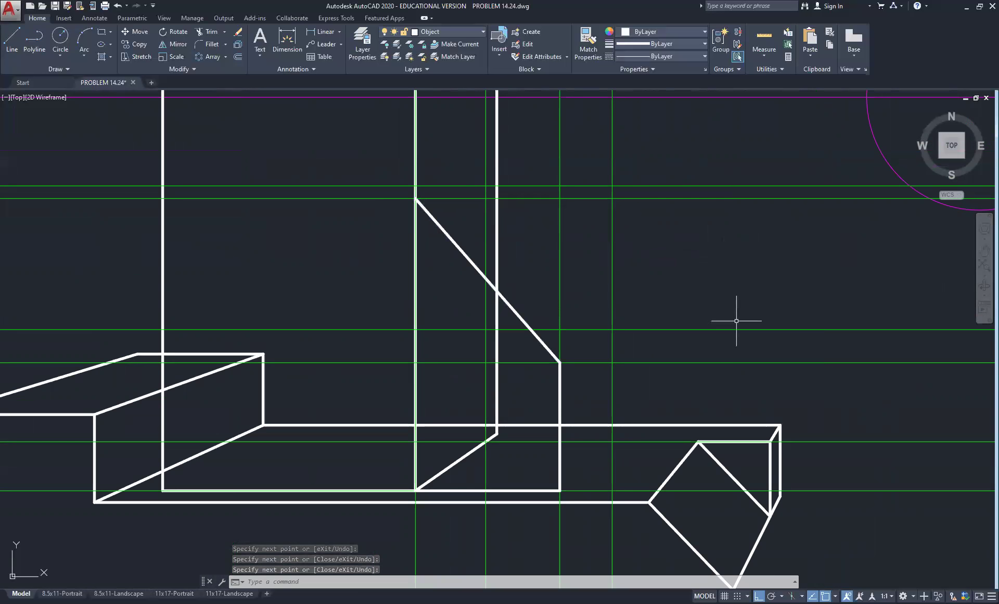
# Draw a line from the top of part 3's short vertical front edge to the vanishing point at the circle's center
pyautogui.rightClick(707, 260)
pyautogui.click(714, 264)
pyautogui.click(560, 362)
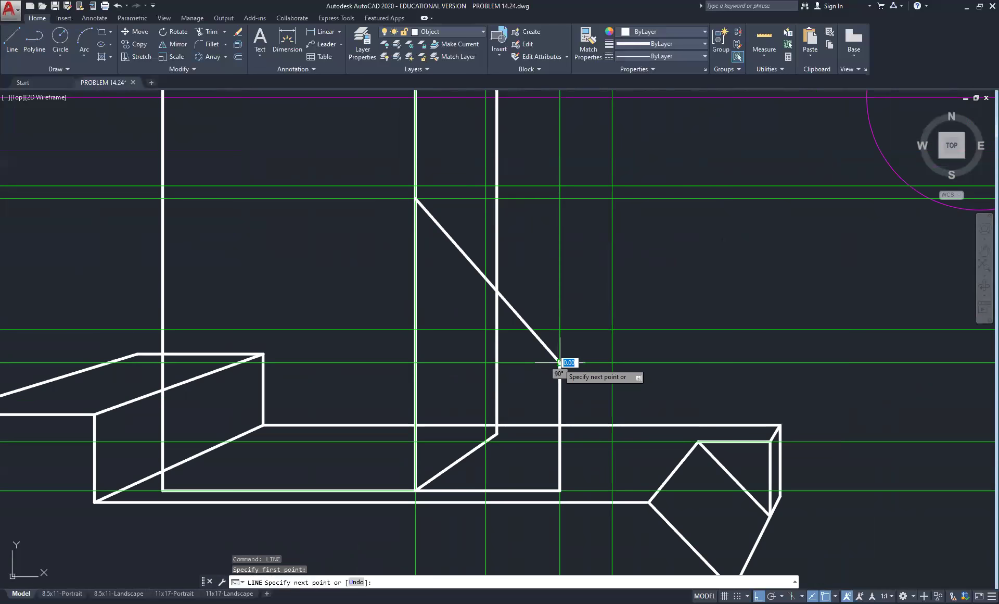
pyautogui.scroll(-4, 559, 361)
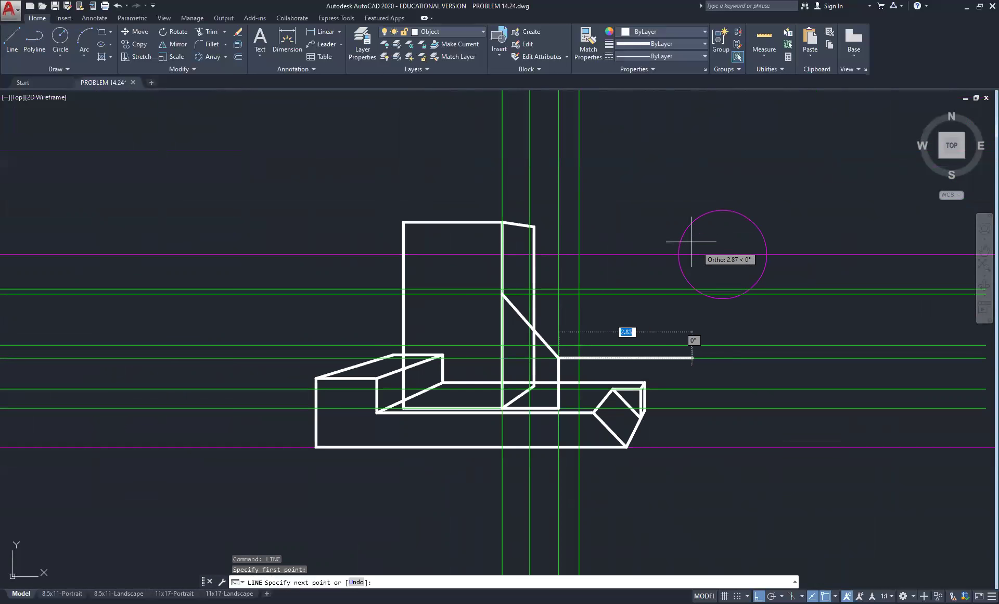
pyautogui.click(724, 256)
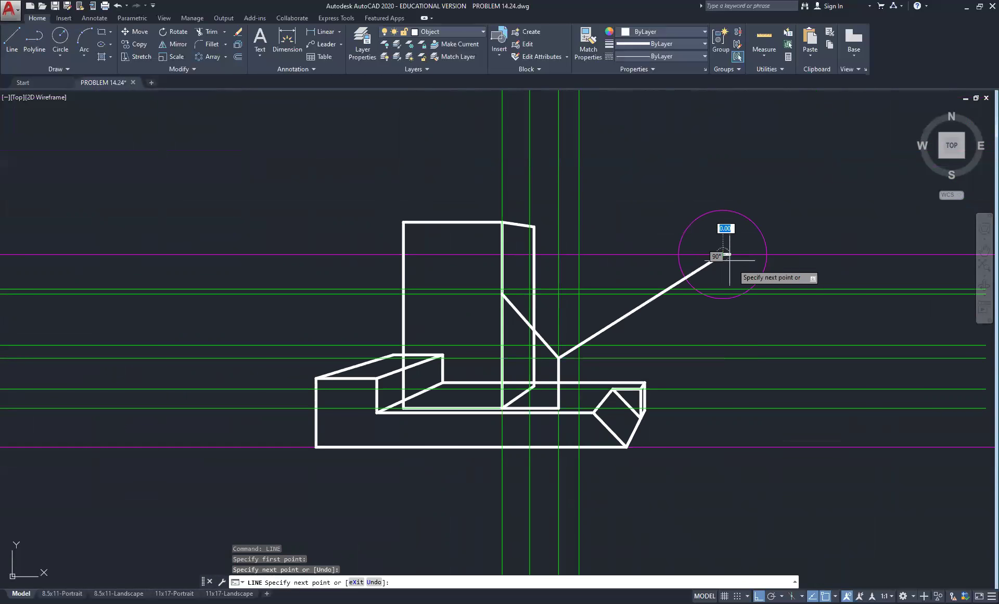
pyautogui.rightClick(633, 333)
pyautogui.click(661, 337)
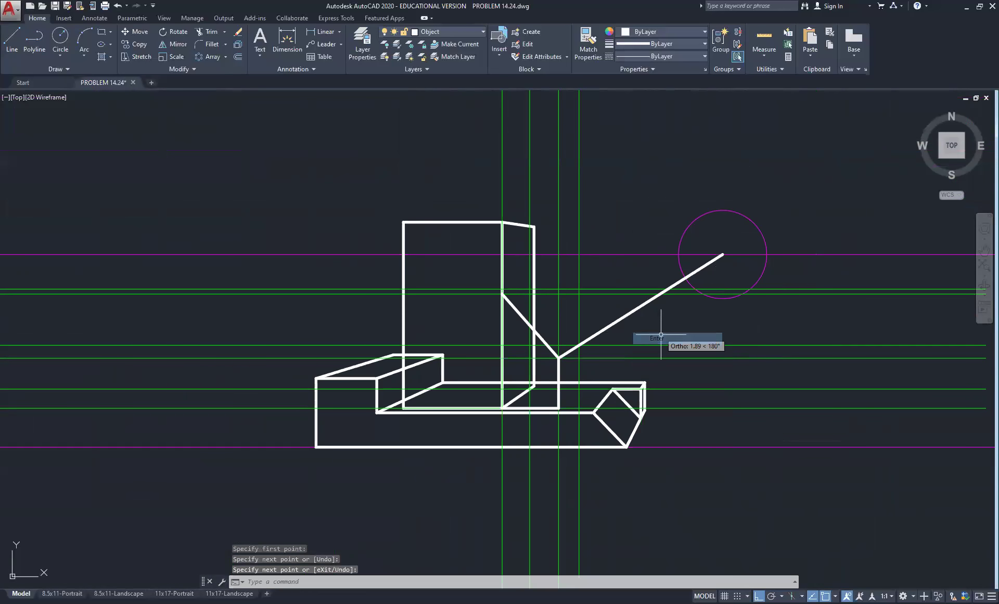
# Draw part 3's rear vertical edge from the upper receding line's projection crossing down to the crossing with the rear bottom edge's horizontal projection line
pyautogui.scroll(5, 575, 364)
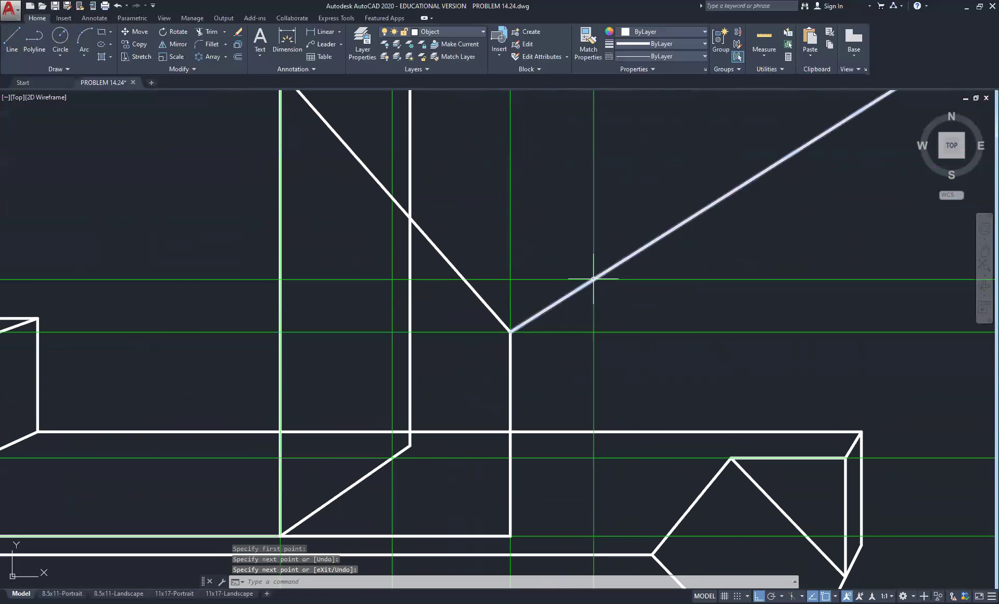
pyautogui.scroll(2, 594, 278)
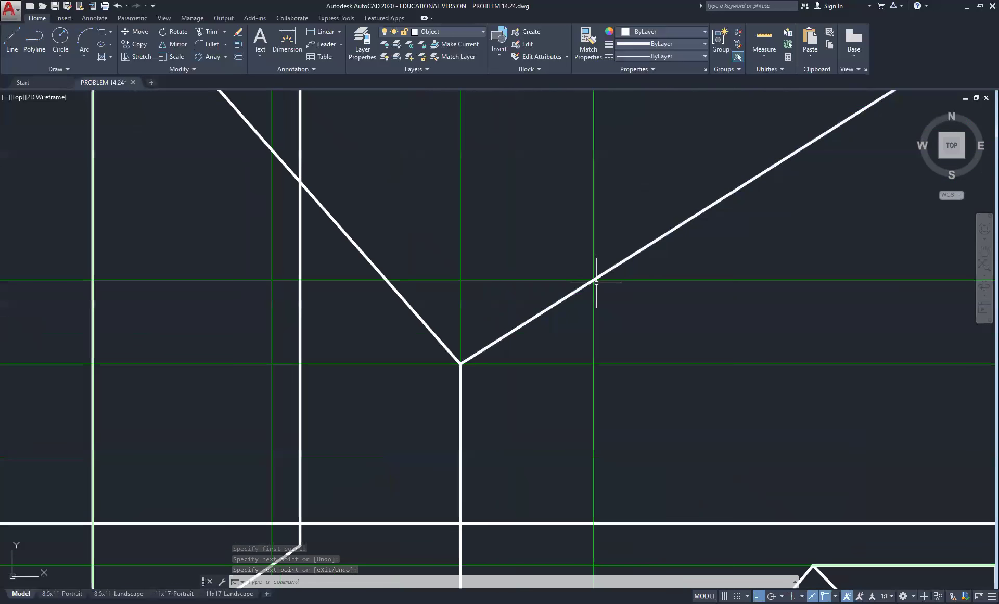
pyautogui.click(16, 40)
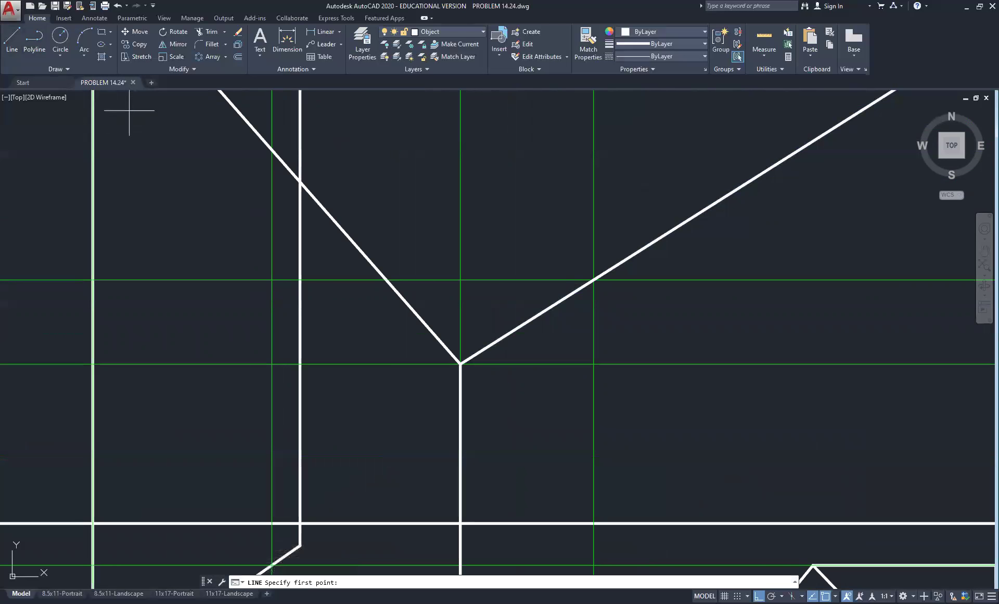
pyautogui.click(593, 280)
pyautogui.scroll(-4, 618, 403)
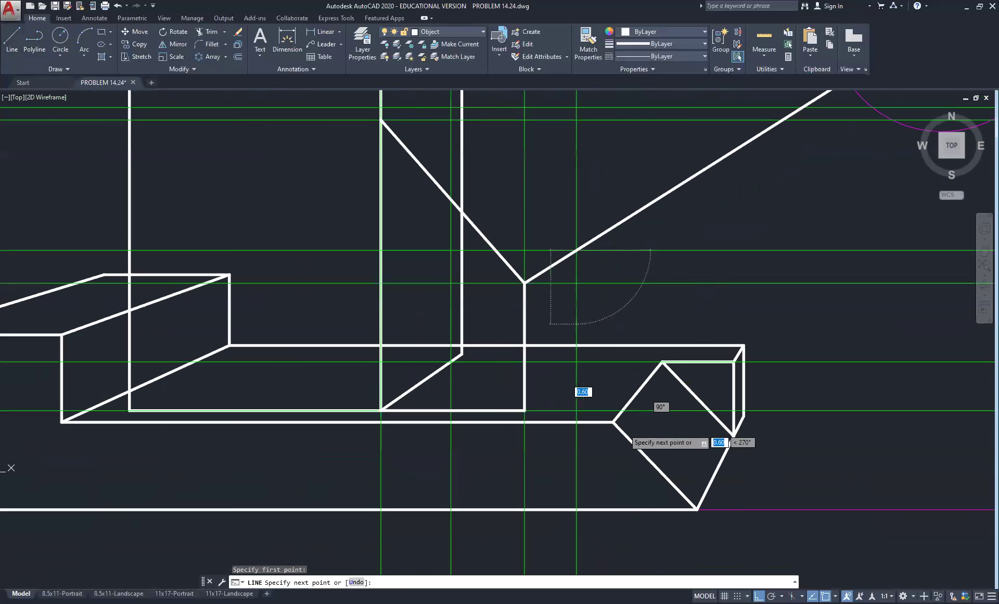
pyautogui.click(577, 361)
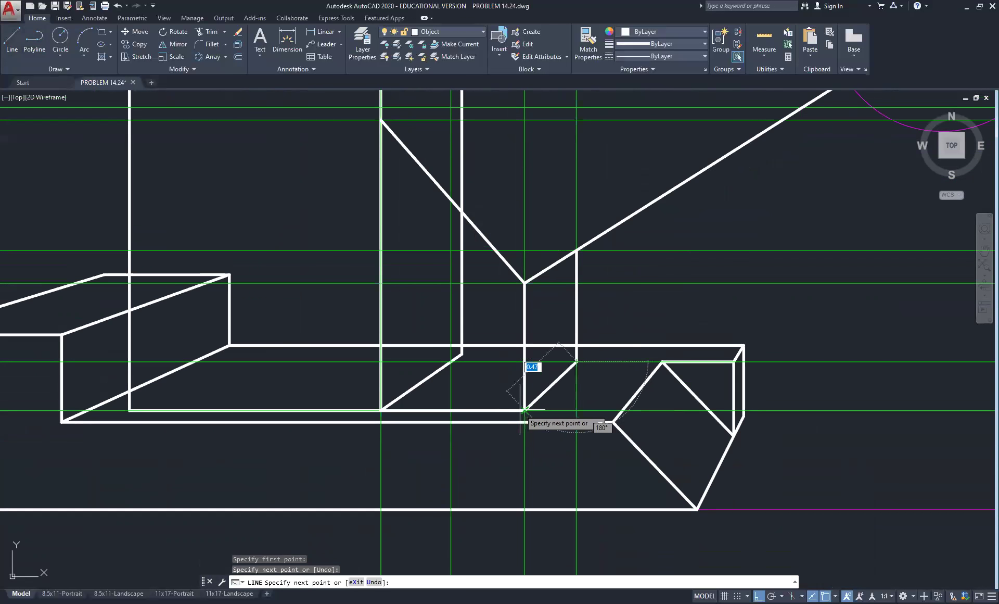
pyautogui.rightClick(666, 321)
pyautogui.click(686, 326)
# Draw a line from the lower end of part 3's short vertical front edge to the vanishing point at the circle's center
pyautogui.rightClick(541, 386)
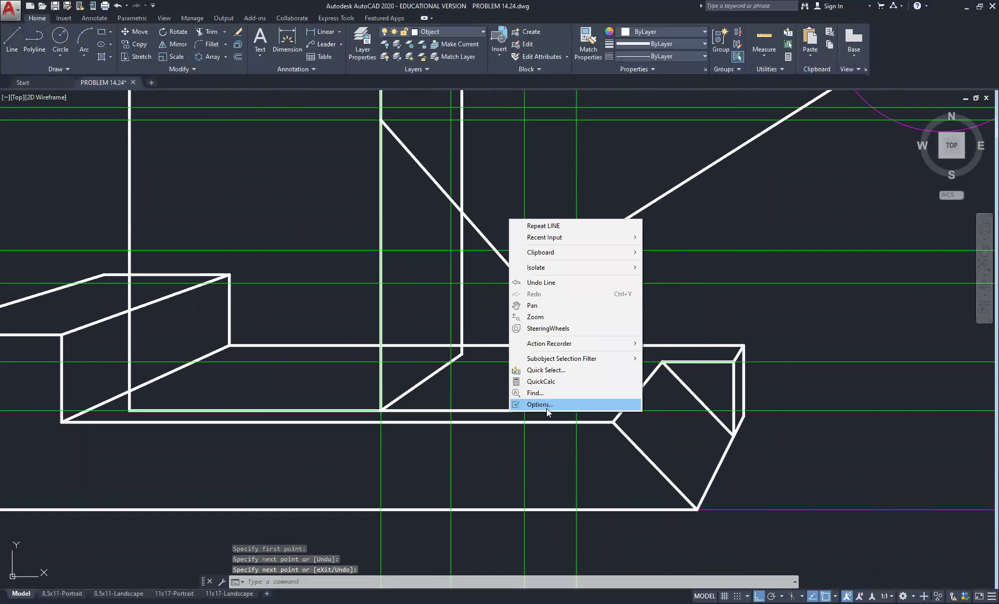
pyautogui.click(539, 229)
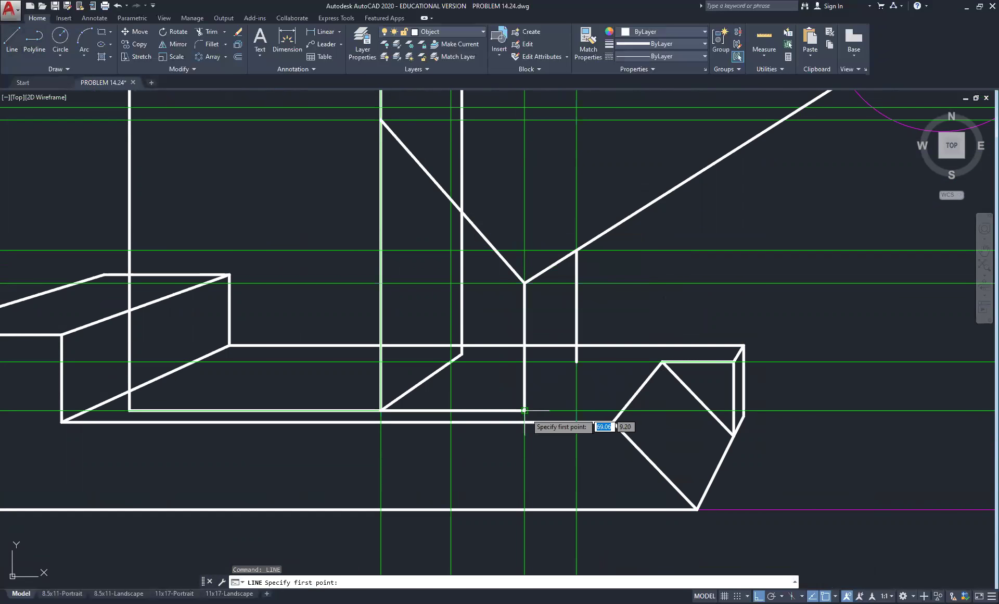
pyautogui.click(525, 411)
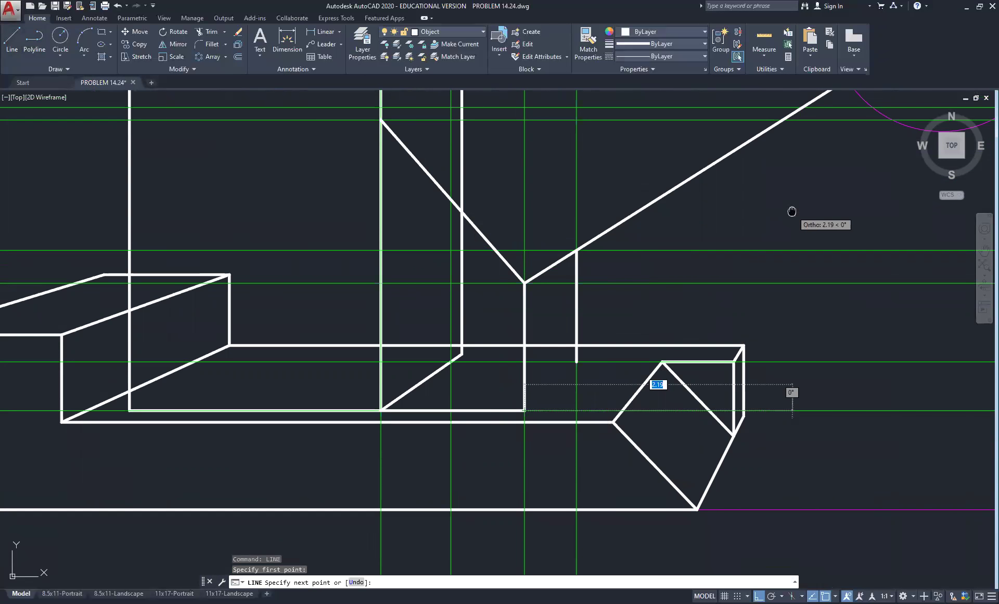
pyautogui.moveTo(791, 214); pyautogui.dragTo(563, 294, button='middle')
pyautogui.click(714, 98)
pyautogui.rightClick(477, 300)
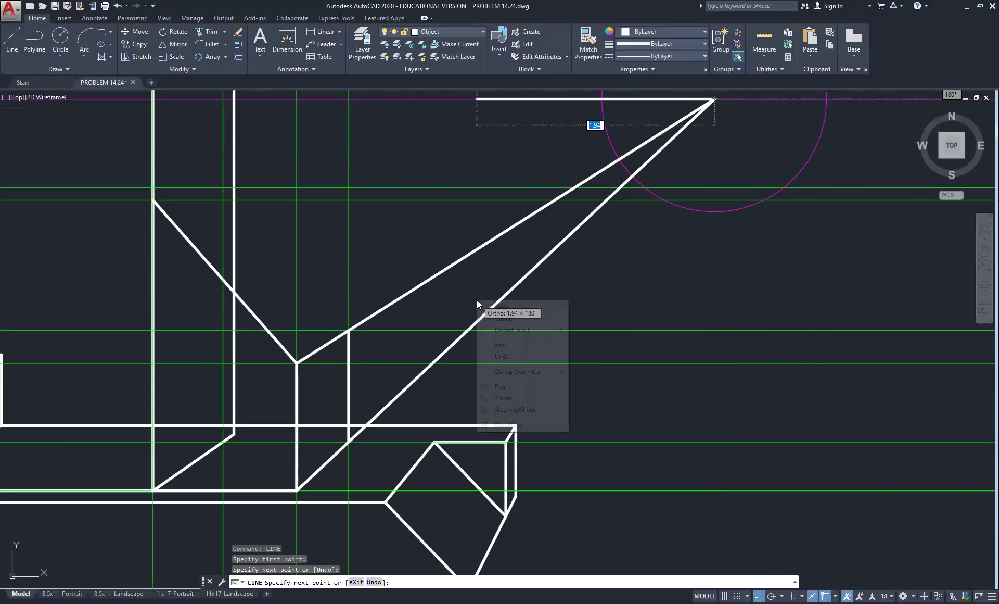
pyautogui.click(521, 306)
# Draw a line from the upper end of part 3's sloped front edge to the vanishing point at the circle's center
pyautogui.rightClick(443, 316)
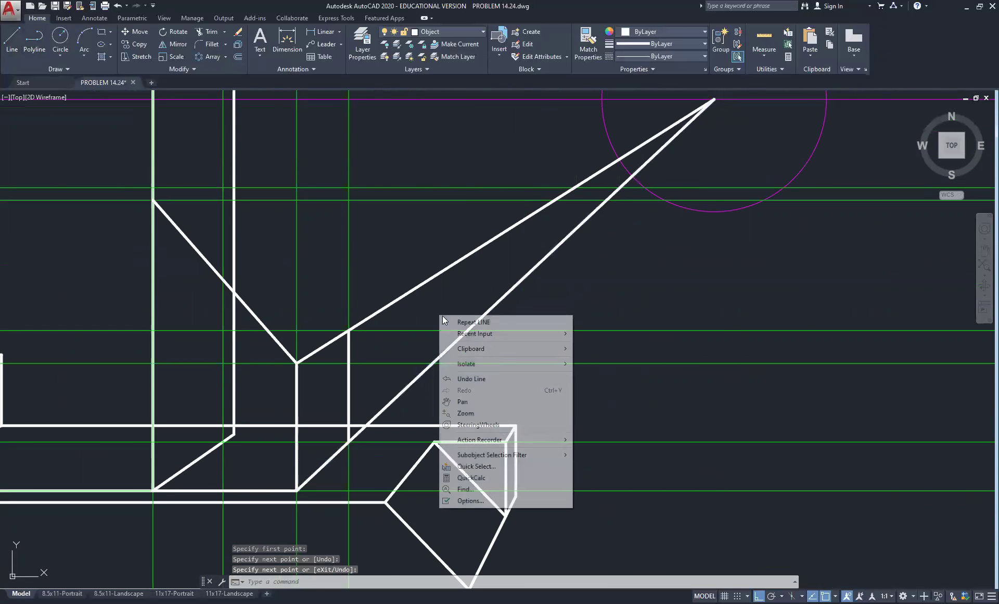
pyautogui.click(474, 323)
pyautogui.moveTo(348, 422); pyautogui.dragTo(518, 419, button='middle')
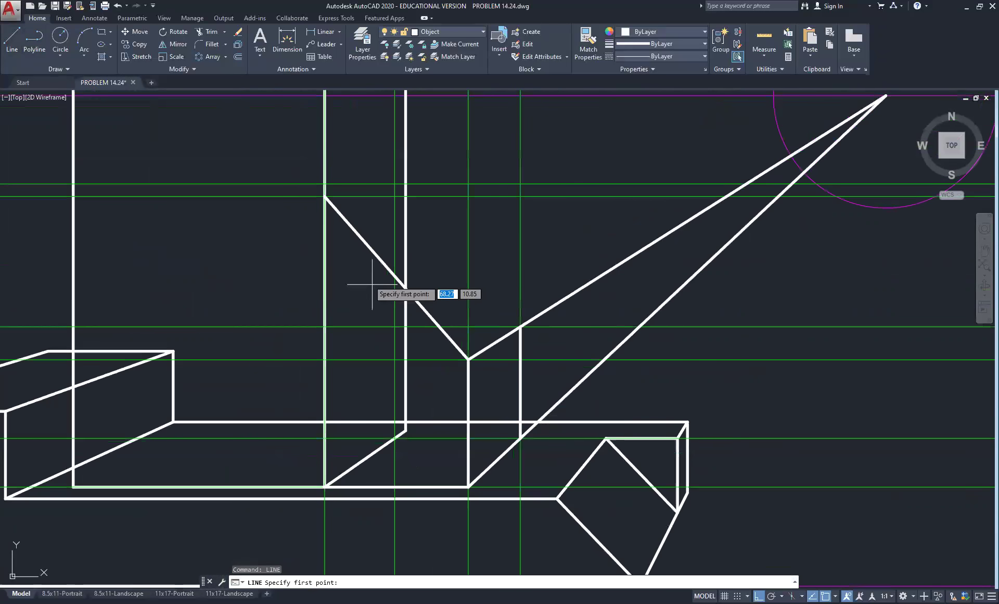
pyautogui.click(325, 197)
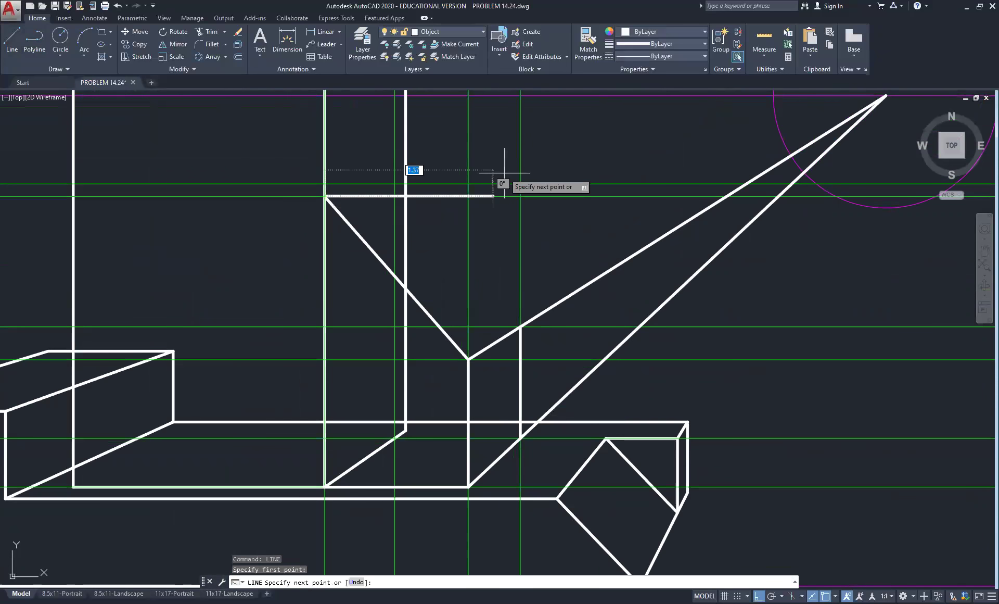
pyautogui.moveTo(876, 96); pyautogui.dragTo(719, 160, button='middle')
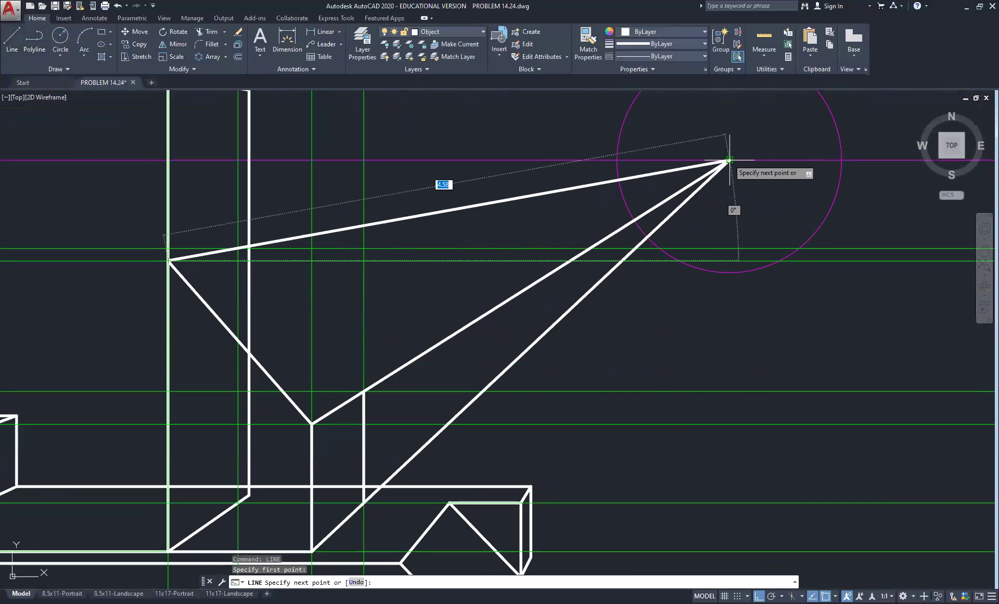
pyautogui.click(729, 160)
pyautogui.rightClick(458, 210)
pyautogui.click(491, 221)
# Draw part 3's sloped rear edge from the projection crossing on the topmost receding line to the upper end of the rear vertical edge
pyautogui.rightClick(219, 239)
pyautogui.click(242, 246)
pyautogui.scroll(4, 229, 247)
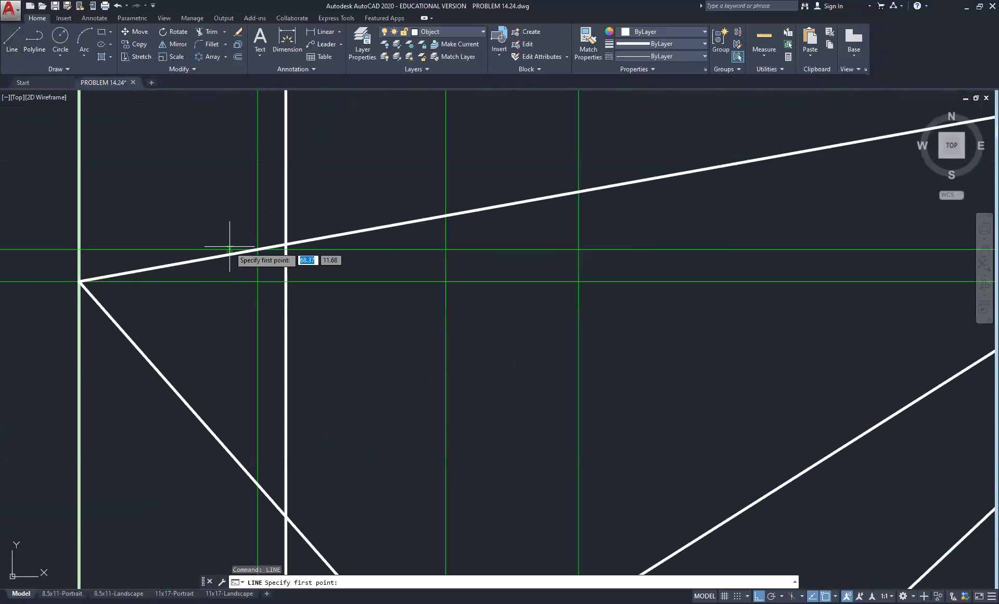
pyautogui.click(257, 249)
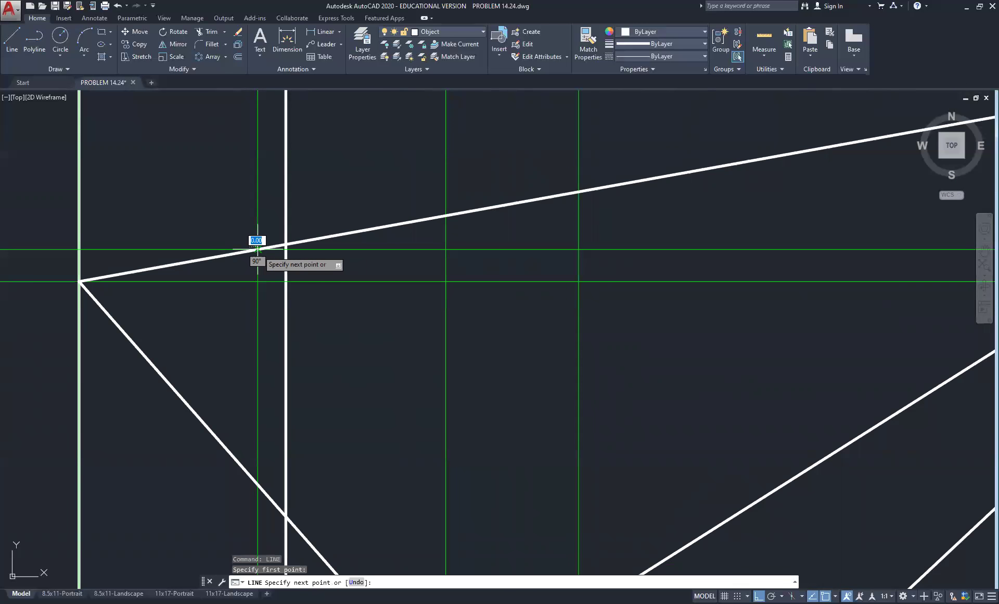
pyautogui.scroll(-4, 258, 249)
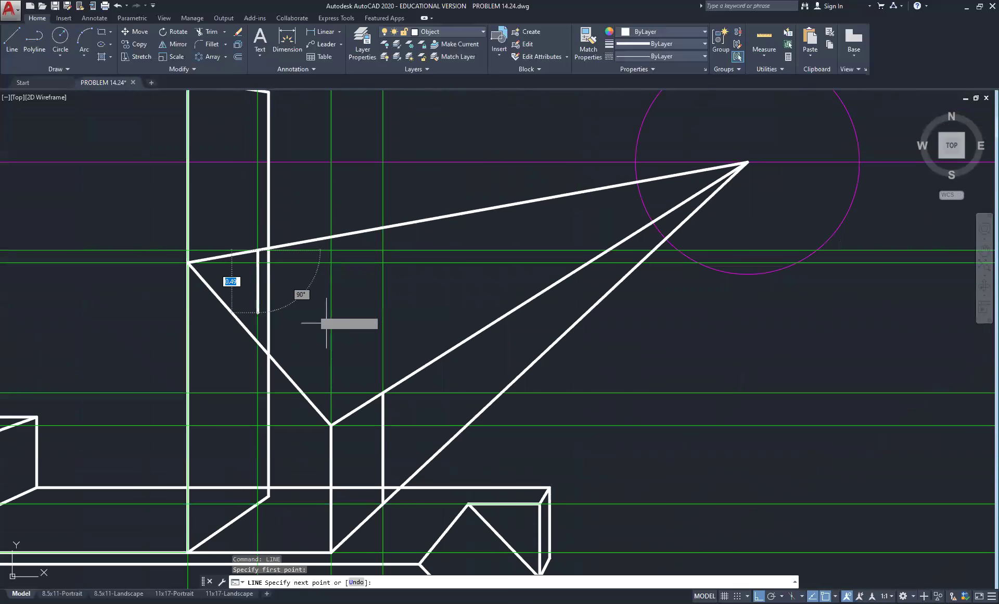
pyautogui.click(384, 392)
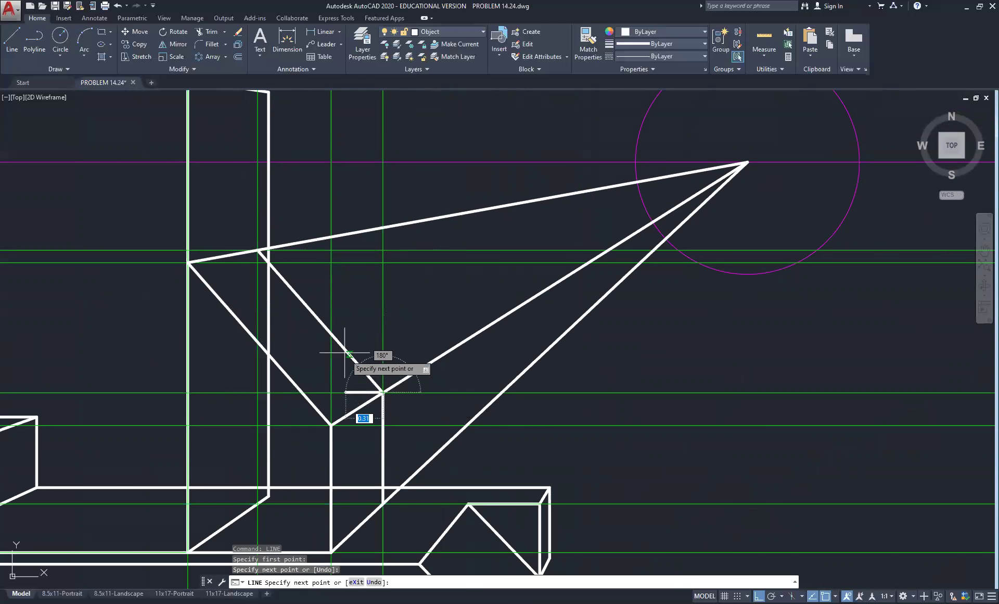
pyautogui.rightClick(341, 307)
pyautogui.click(363, 315)
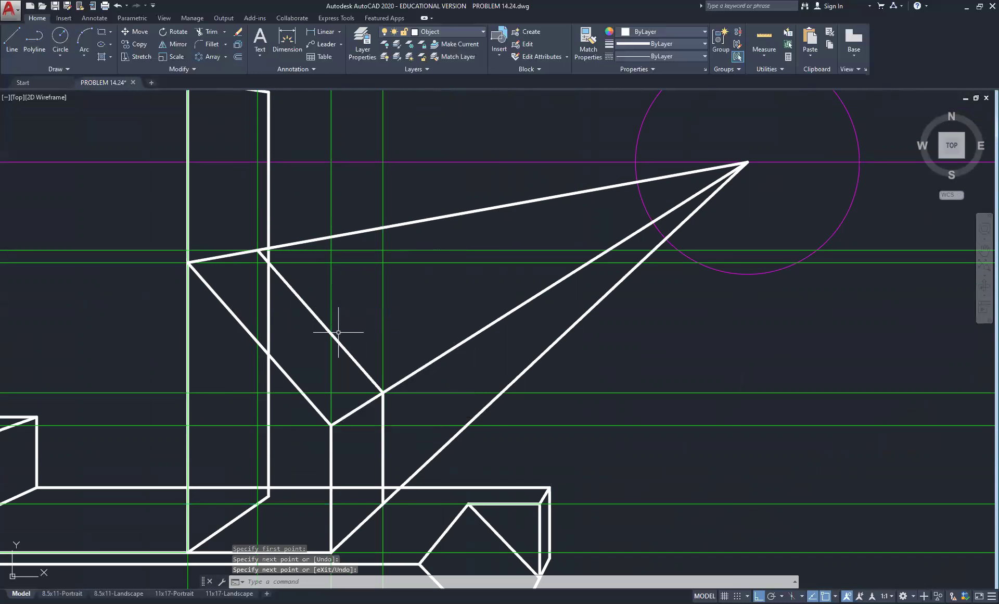
# Trim the three receding lines beyond part 3's rear edges, using the sloped and vertical rear edges as cutting edges
pyautogui.moveTo(338, 333); pyautogui.dragTo(458, 212, button='middle')
pyautogui.scroll(-2, 457, 213)
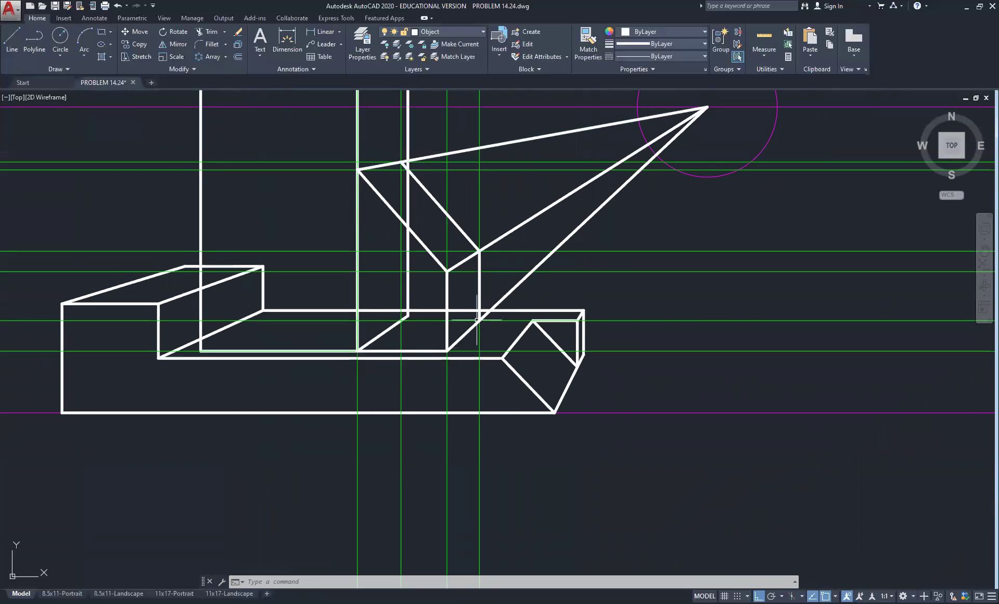
pyautogui.click(212, 32)
pyautogui.click(431, 196)
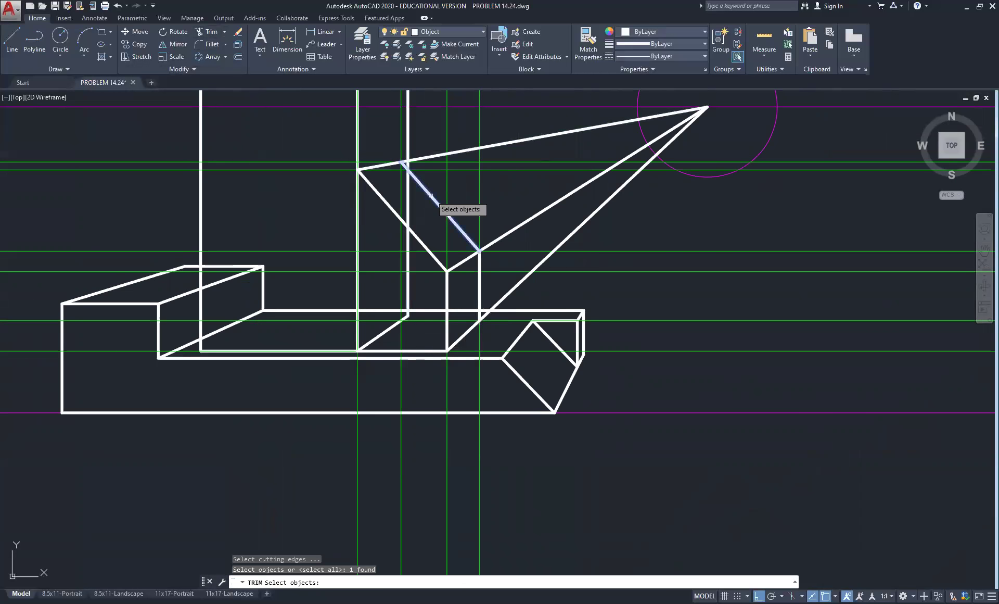
pyautogui.click(479, 266)
pyautogui.press('Return')
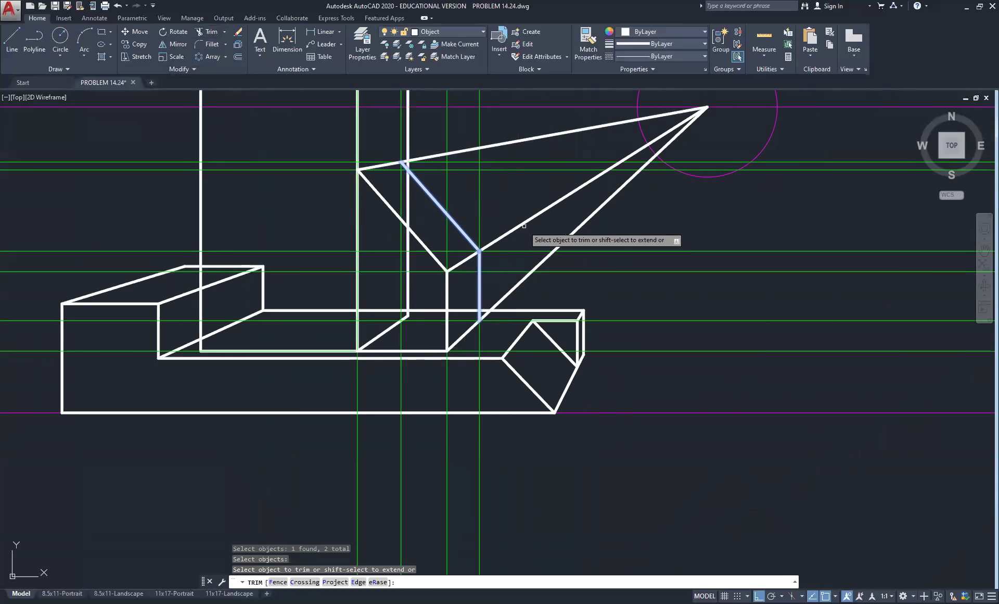
pyautogui.click(523, 225)
pyautogui.click(511, 141)
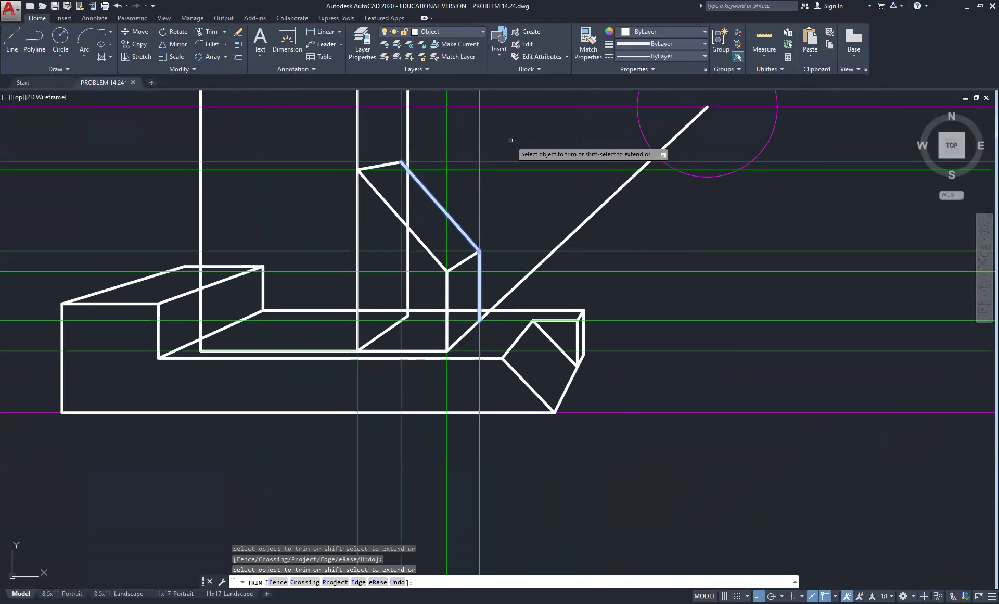
pyautogui.click(565, 240)
pyautogui.rightClick(531, 209)
# Turn on Layer2 to examine part 2's projection lines between the side view and the perspective, and turn the layer off again
pyautogui.scroll(-2, 520, 232)
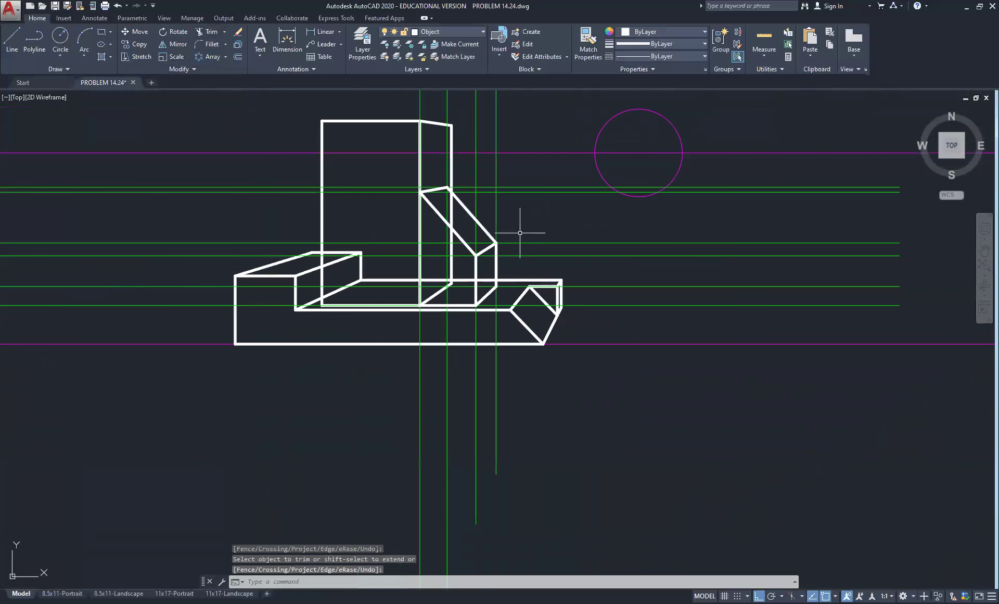
pyautogui.moveTo(521, 234); pyautogui.dragTo(522, 274, button='middle')
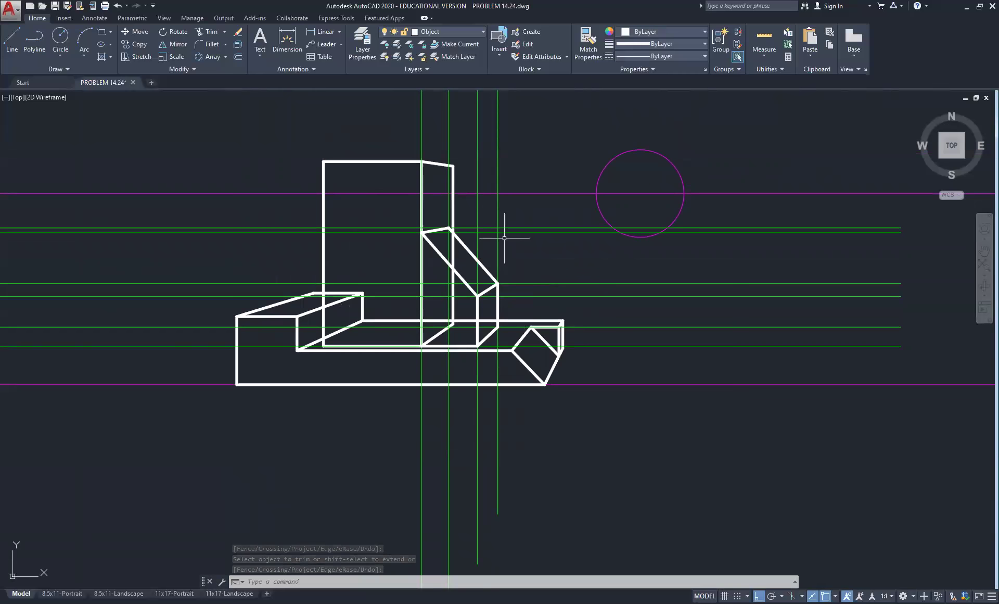
pyautogui.scroll(-4, 283, 316)
pyautogui.scroll(2, 190, 274)
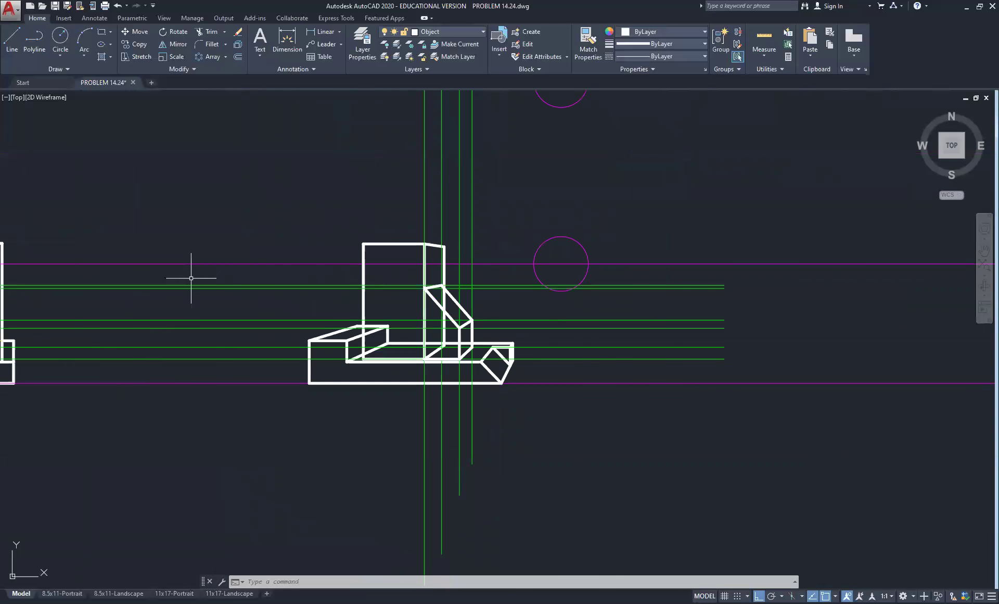
pyautogui.moveTo(191, 278); pyautogui.dragTo(399, 287, button='middle')
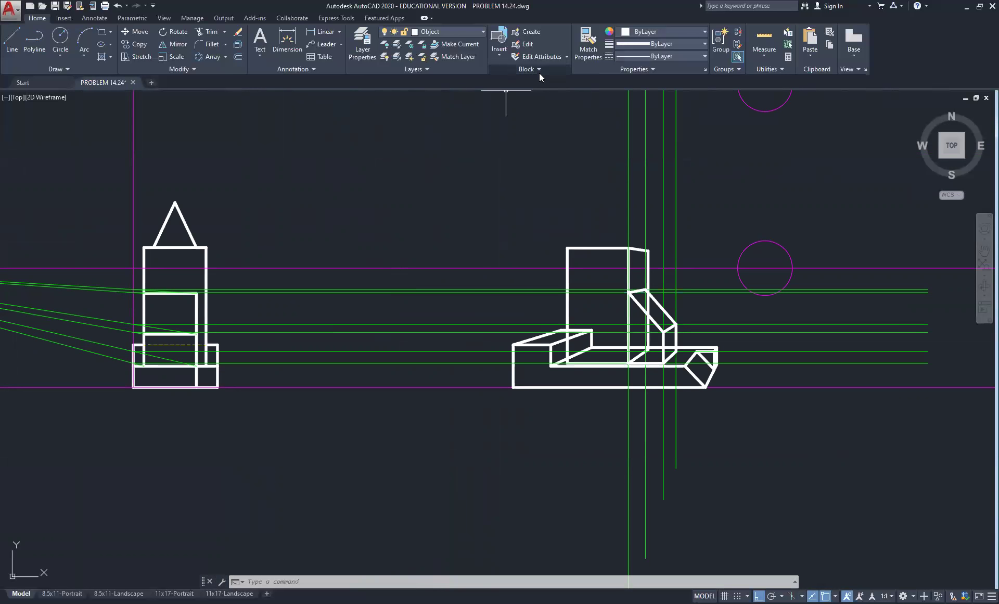
pyautogui.click(473, 31)
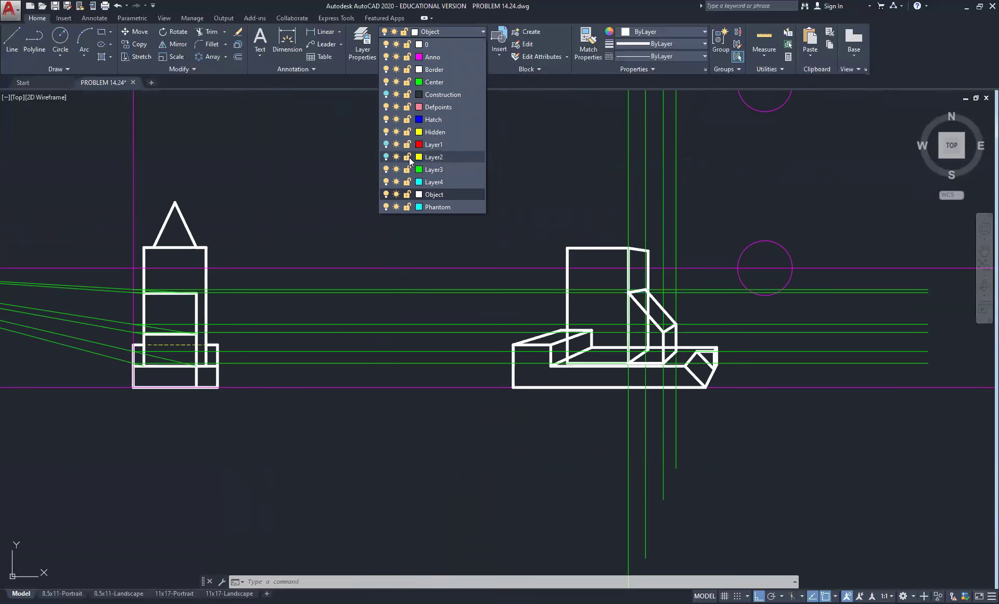
pyautogui.click(385, 157)
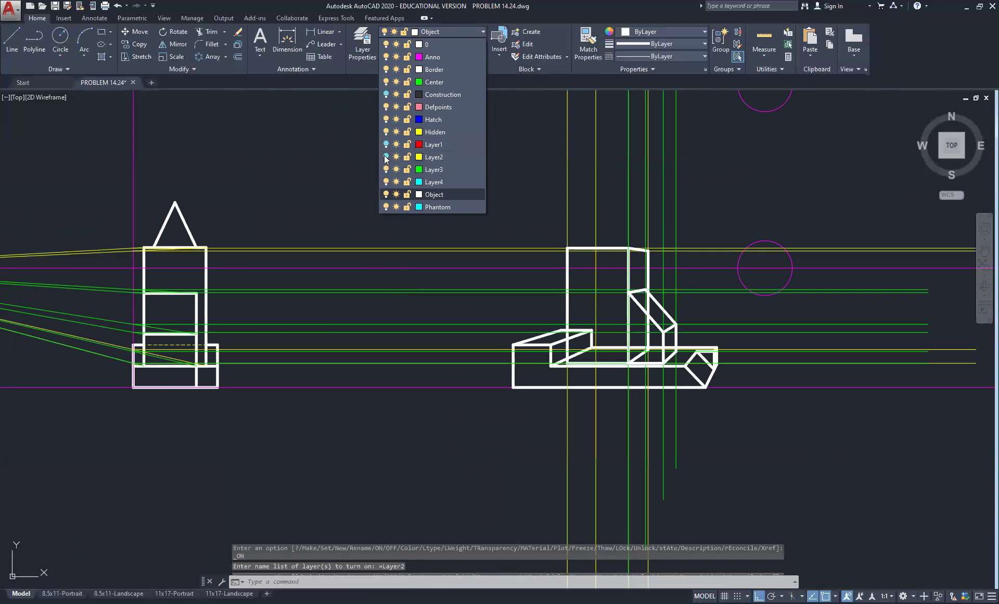
pyautogui.click(248, 226)
pyautogui.scroll(5, 136, 247)
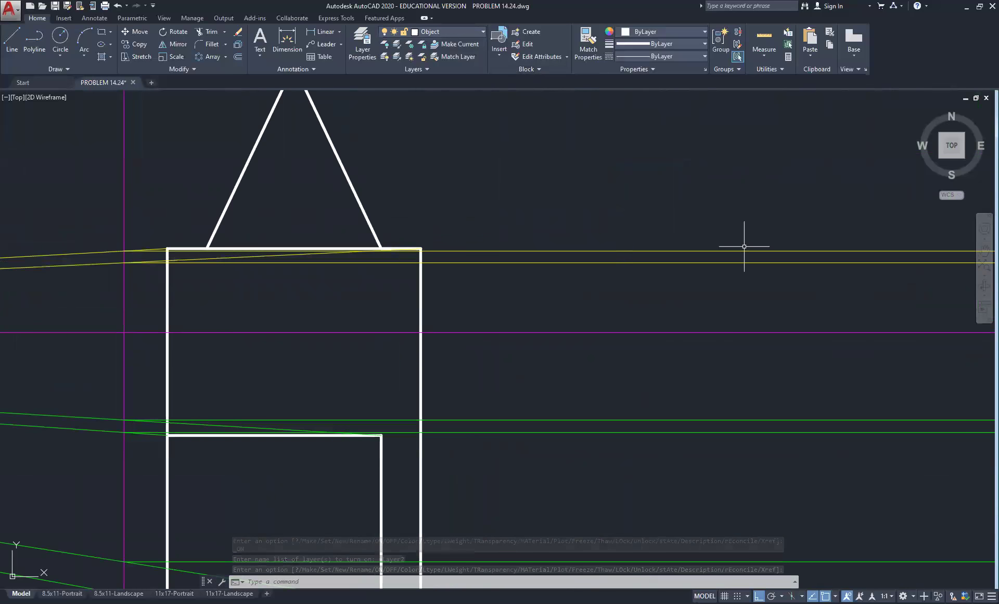
pyautogui.scroll(-3, 743, 245)
pyautogui.moveTo(813, 239); pyautogui.dragTo(363, 193, button='middle')
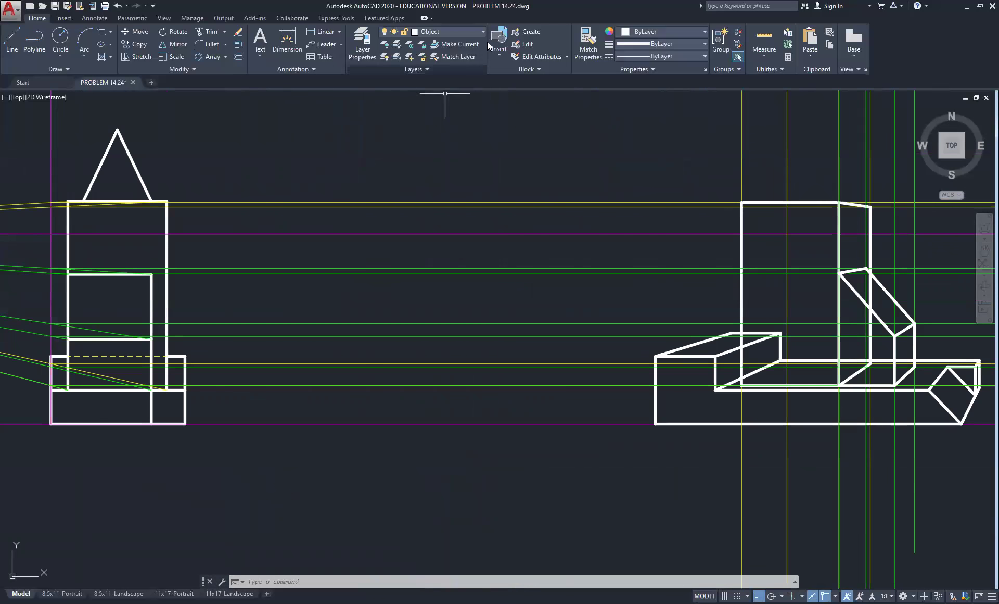
pyautogui.click(470, 35)
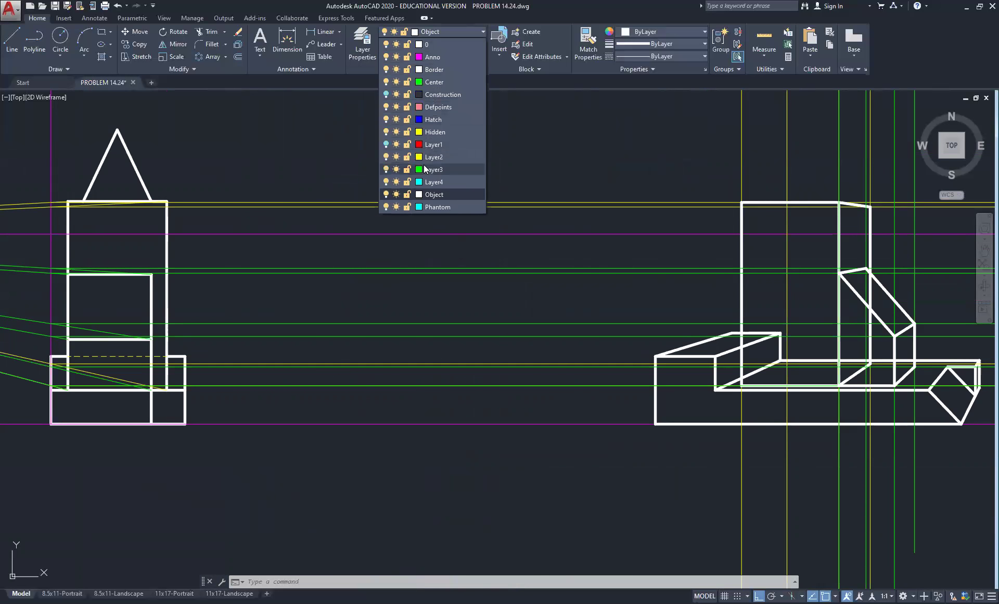
pyautogui.click(387, 157)
pyautogui.click(634, 173)
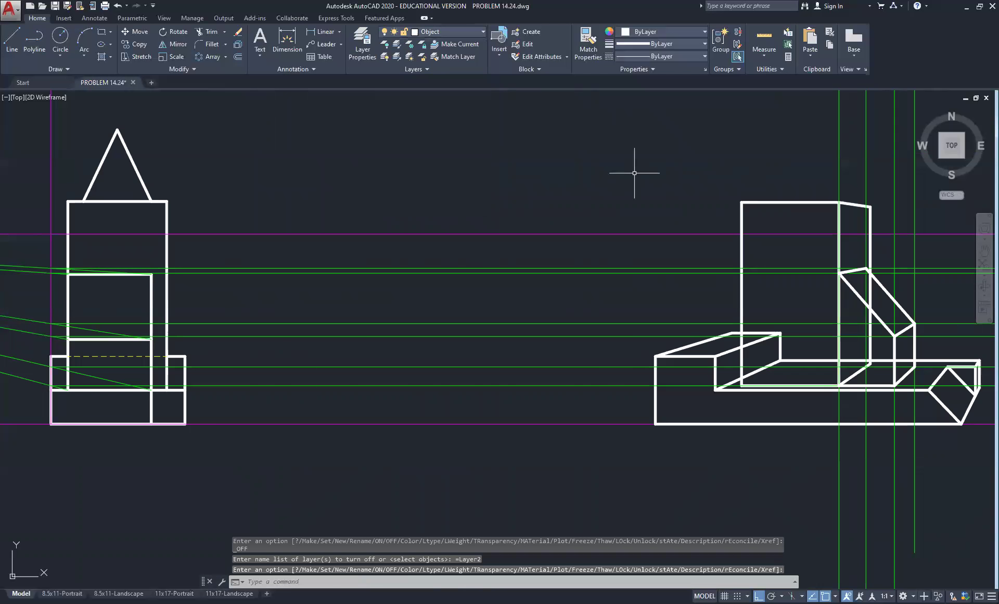
# Examine the layout of numbered, color-coded parts to locate the outlines of parts 3 and 4
pyautogui.moveTo(786, 208); pyautogui.dragTo(457, 178, button='middle')
pyautogui.scroll(-2, 498, 194)
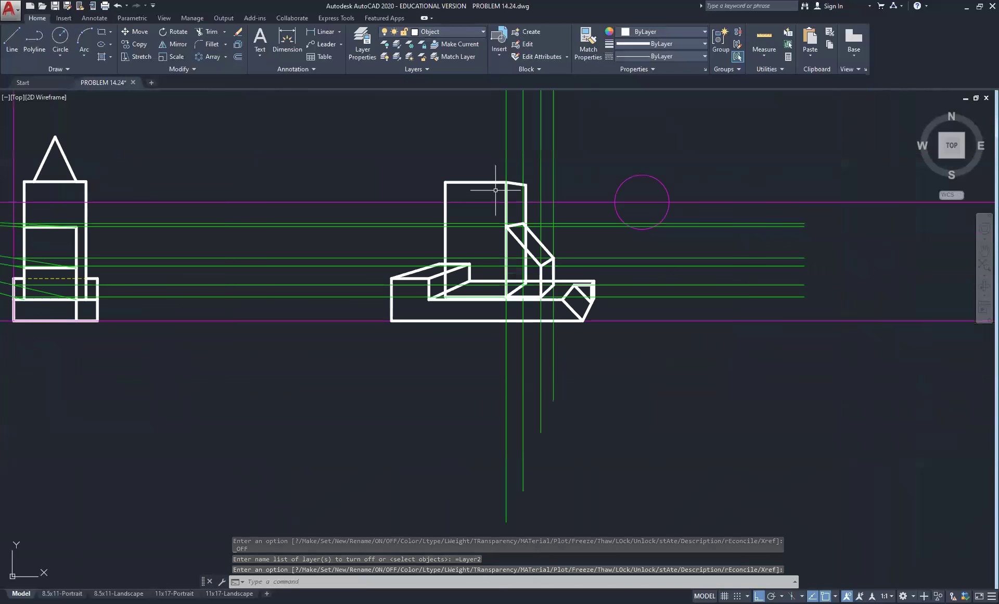
pyautogui.scroll(-2, 583, 217)
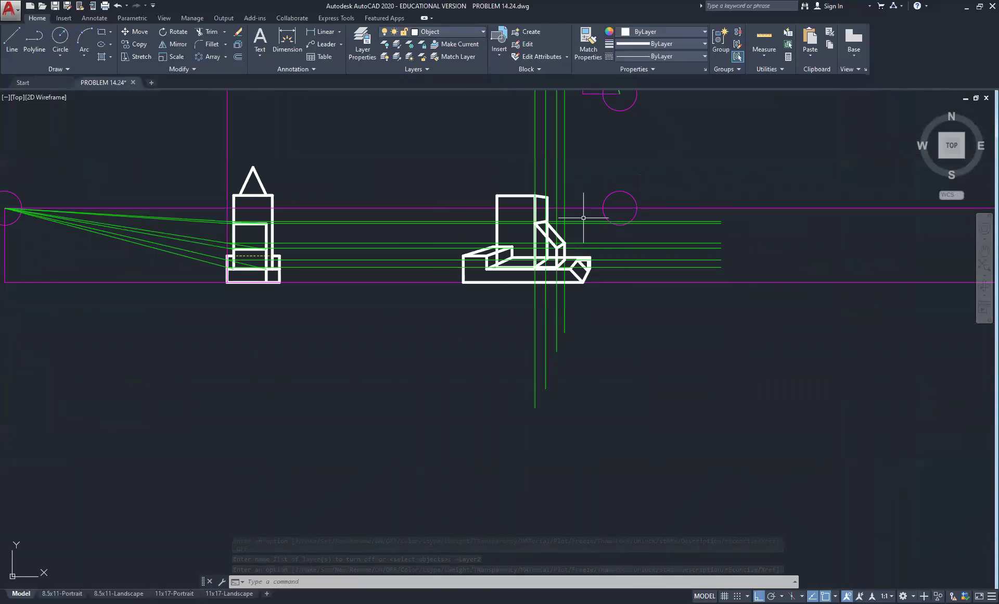
pyautogui.moveTo(382, 161); pyautogui.dragTo(538, 312, button='middle')
pyautogui.scroll(-2, 444, 263)
pyautogui.moveTo(184, 151)
pyautogui.mouseDown(button='middle')
pyautogui.moveTo(241, 201)
pyautogui.moveTo(245, 233)
pyautogui.mouseUp(button='middle')
pyautogui.scroll(3, 224, 197)
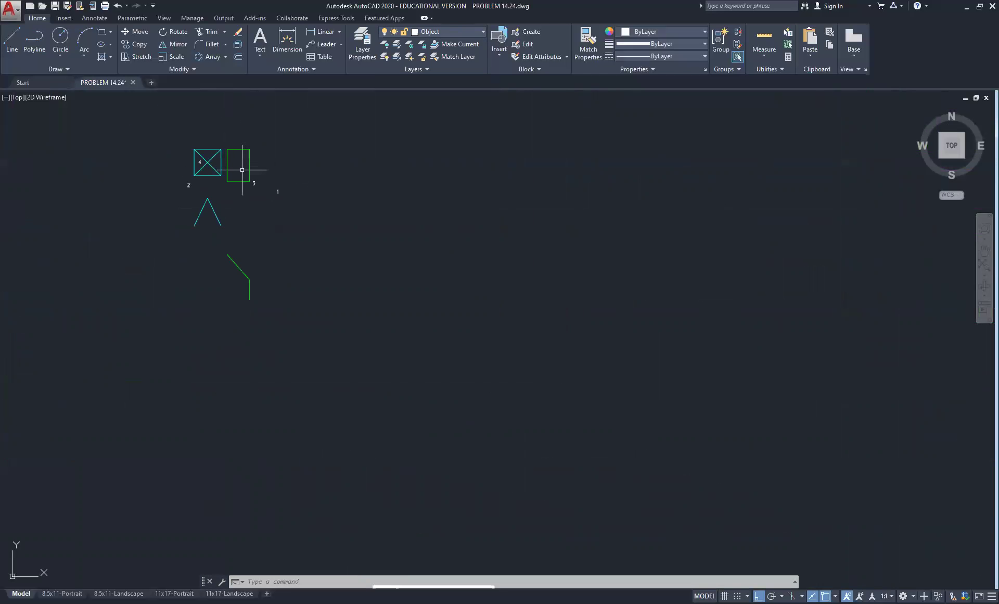
# Turn off Layer3 and make Layer4 the current layer
pyautogui.click(469, 33)
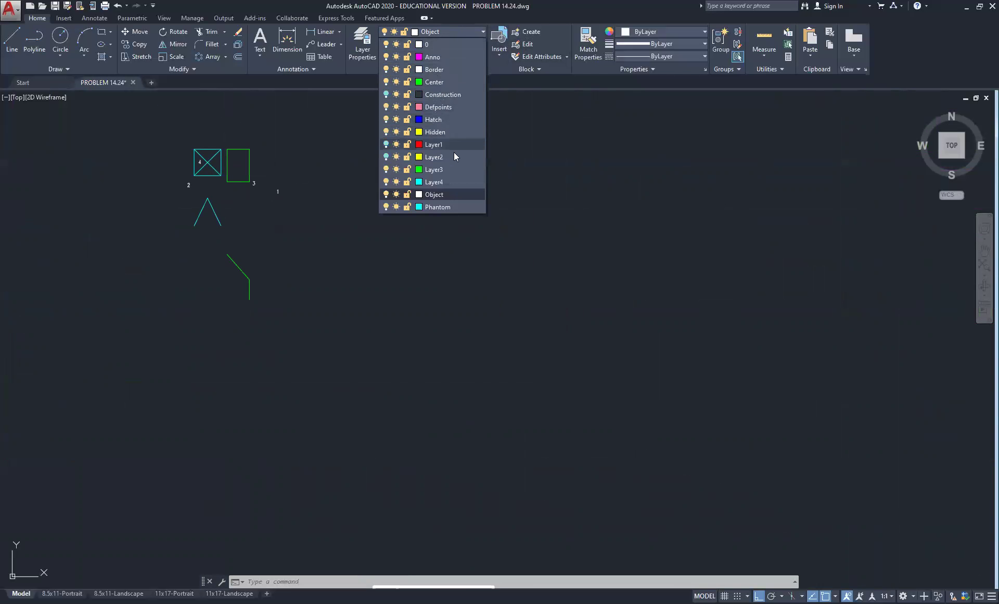
pyautogui.click(385, 170)
pyautogui.moveTo(206, 172); pyautogui.dragTo(301, 179, button='middle')
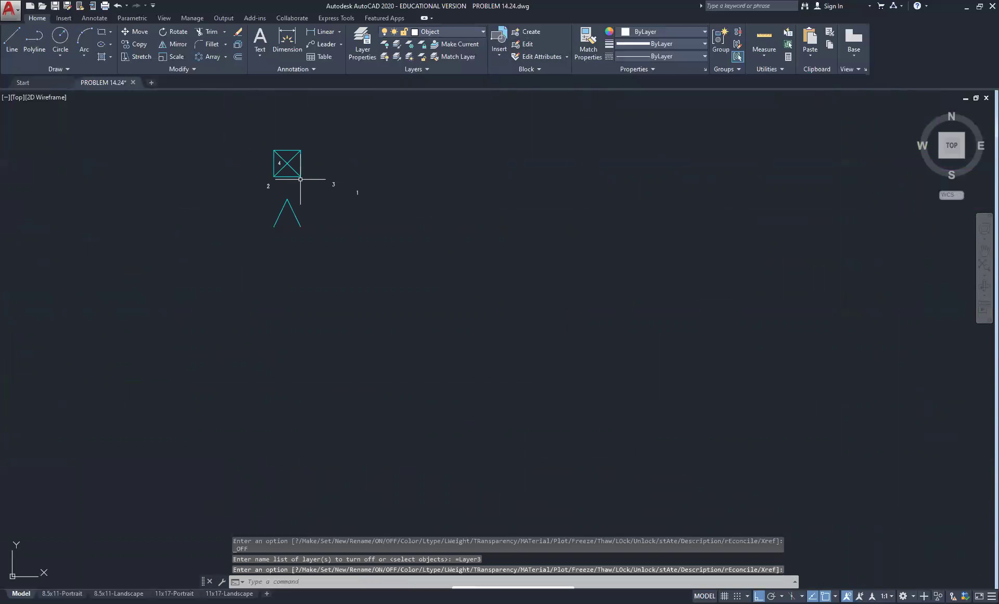
pyautogui.click(463, 32)
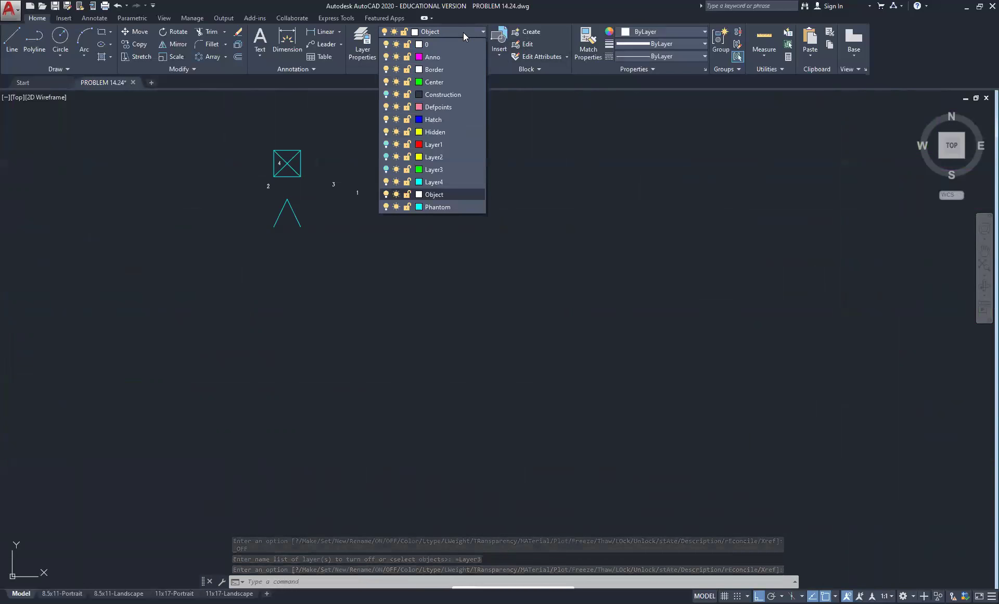
pyautogui.click(454, 182)
# Draw a sight line from the lower left corner of part 4's crossed square in the top view to the center of the upper circle
pyautogui.scroll(-4, 304, 197)
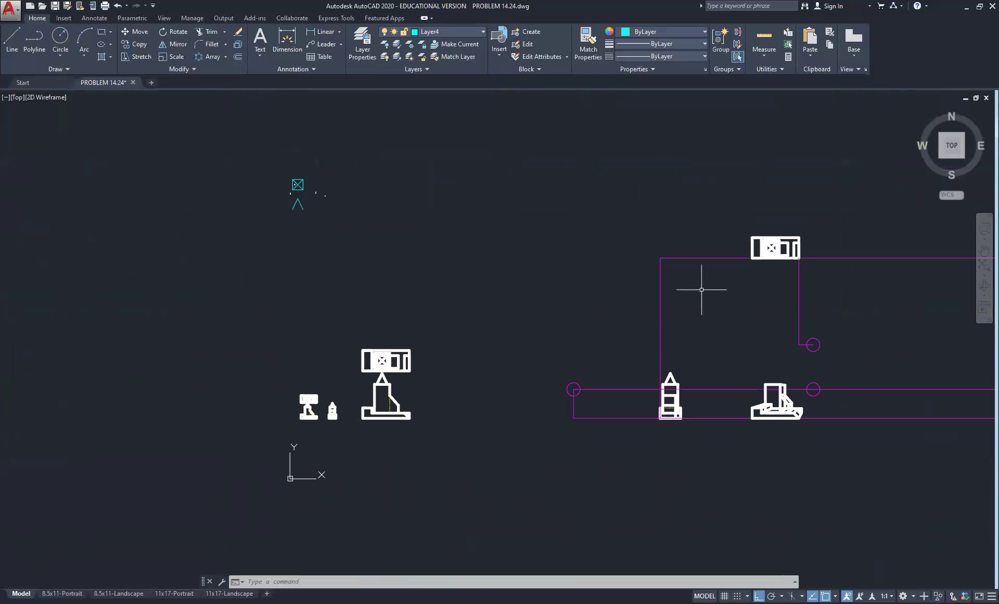
pyautogui.moveTo(753, 288); pyautogui.dragTo(372, 217, button='middle')
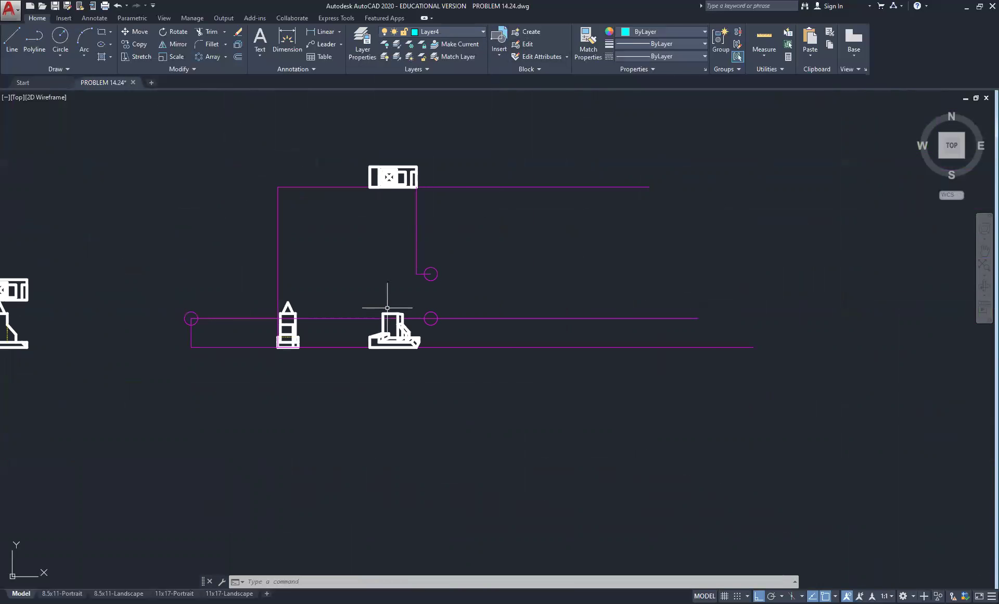
pyautogui.scroll(4, 387, 308)
pyautogui.scroll(4, 394, 330)
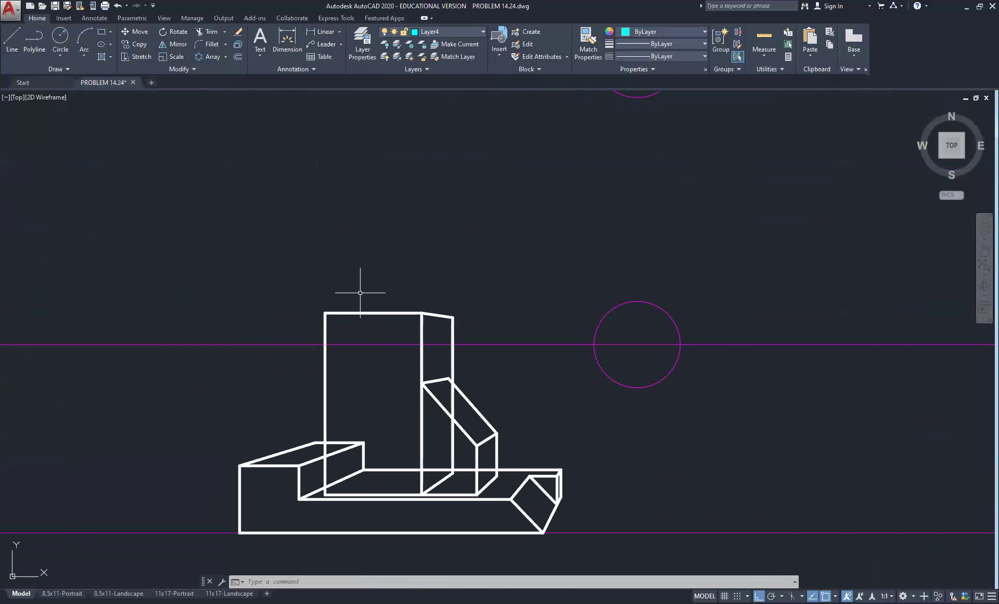
pyautogui.scroll(-4, 382, 271)
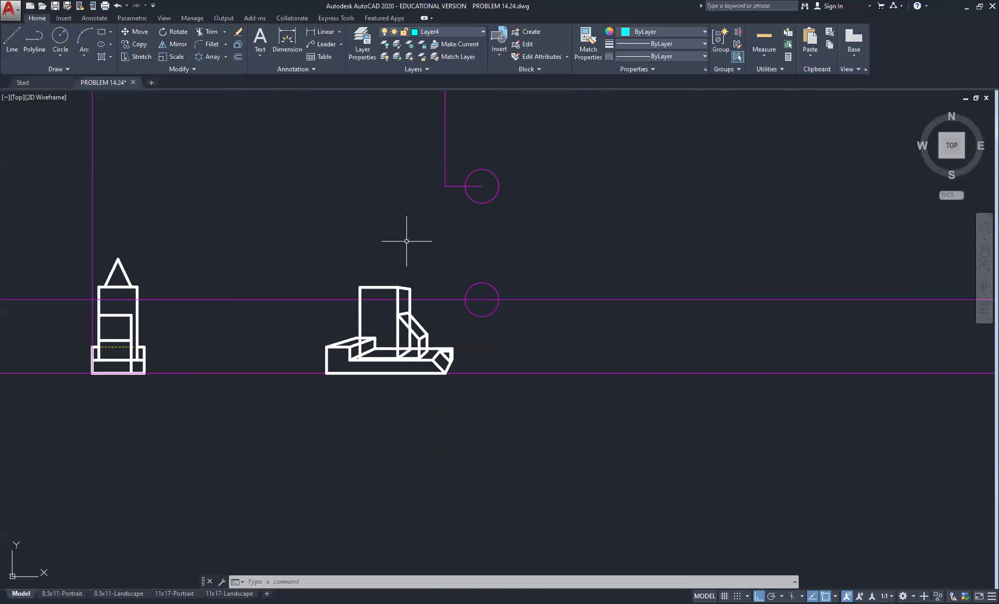
pyautogui.moveTo(413, 157); pyautogui.dragTo(397, 320, button='middle')
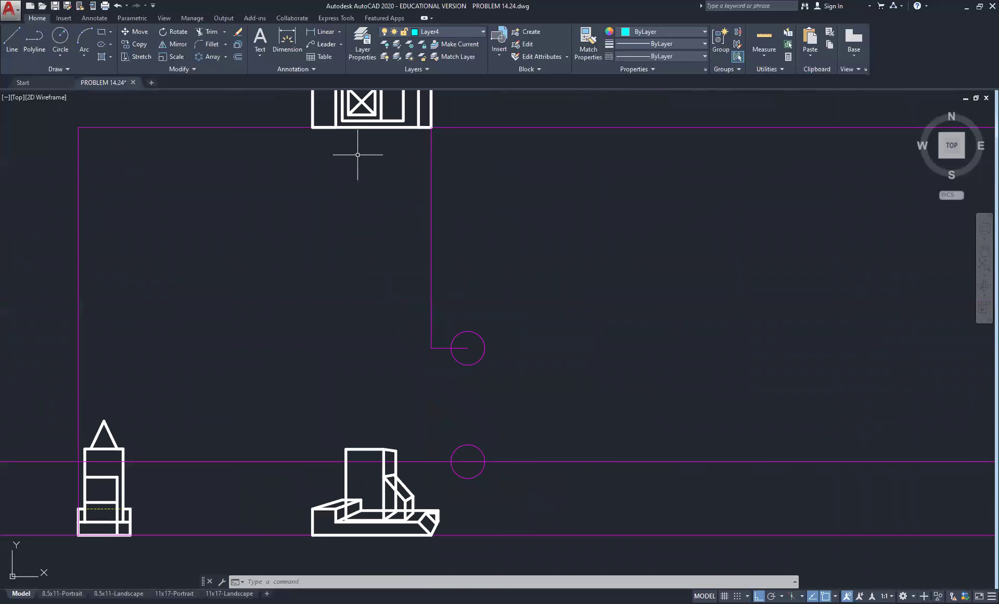
pyautogui.moveTo(358, 155); pyautogui.dragTo(364, 176, button='middle')
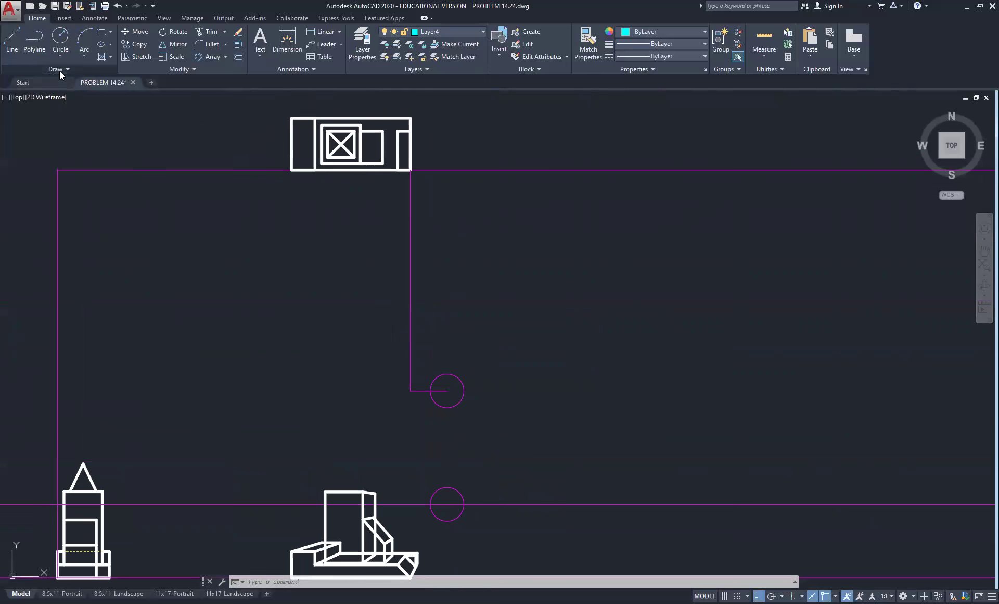
pyautogui.click(12, 37)
pyautogui.scroll(4, 333, 187)
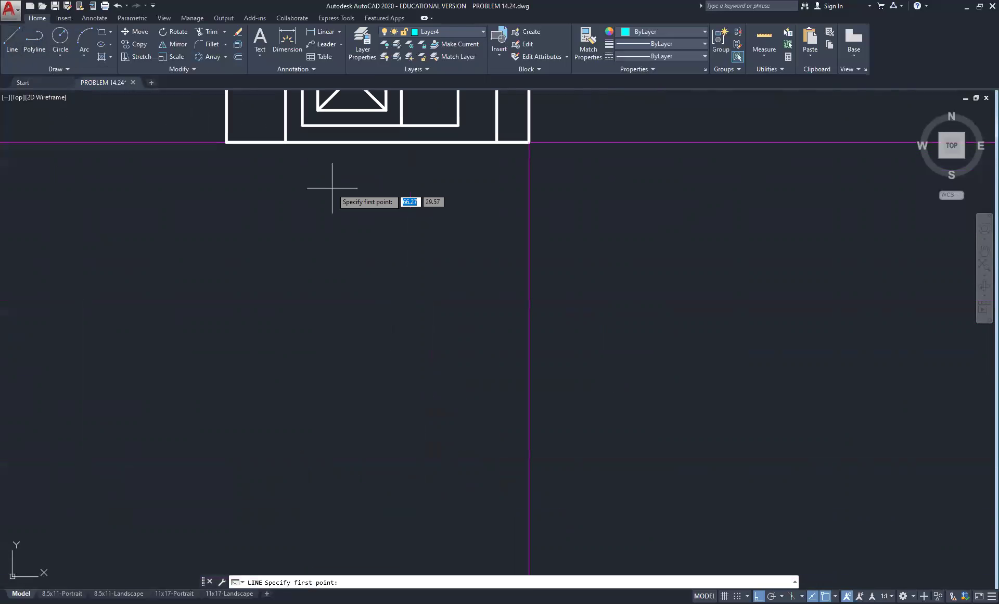
pyautogui.click(318, 109)
pyautogui.scroll(-4, 453, 252)
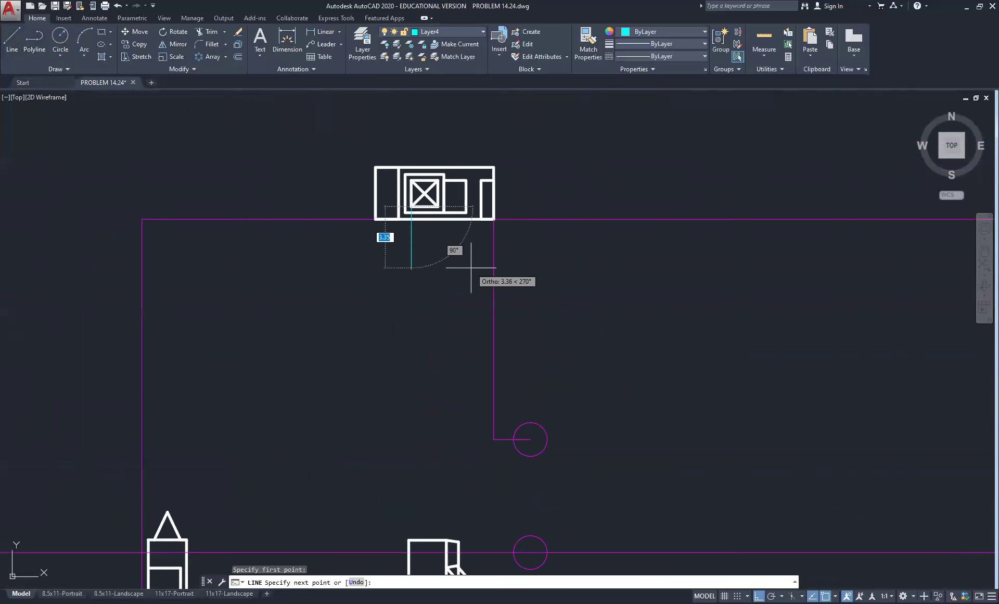
pyautogui.click(523, 436)
# Draw sight lines from the lower right and upper right corners of part 4's crossed square to the center of the upper circle
pyautogui.scroll(4, 446, 213)
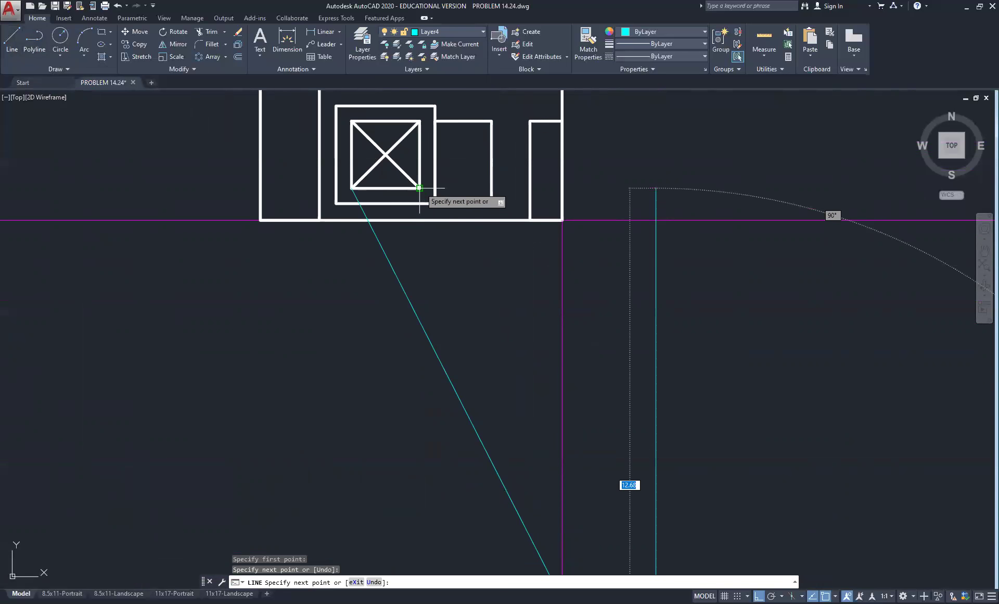
pyautogui.click(420, 187)
pyautogui.rightClick(533, 293)
pyautogui.click(557, 301)
pyautogui.rightClick(415, 112)
pyautogui.click(428, 116)
pyautogui.click(417, 154)
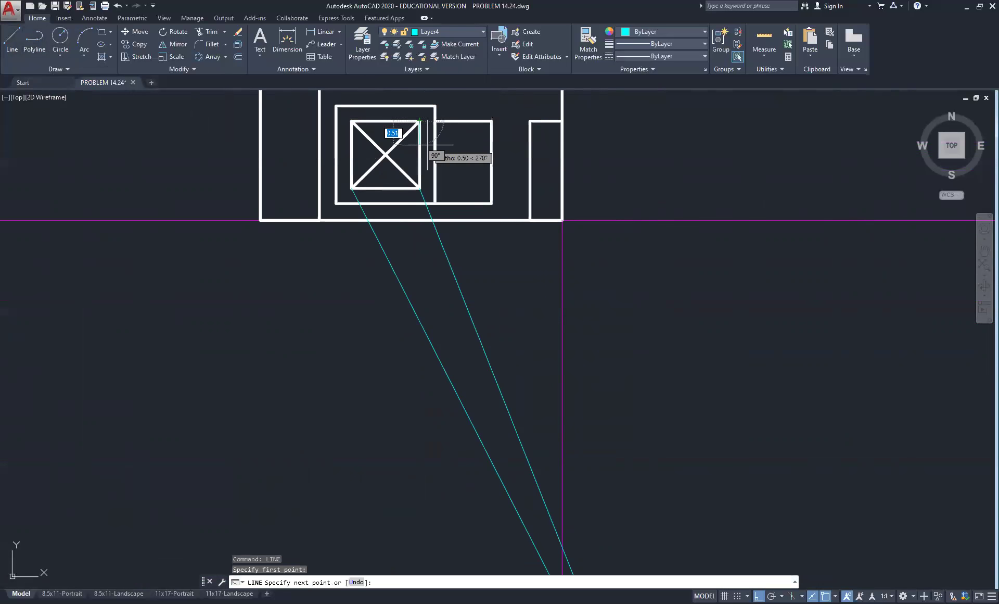
pyautogui.scroll(-4, 431, 156)
pyautogui.click(484, 308)
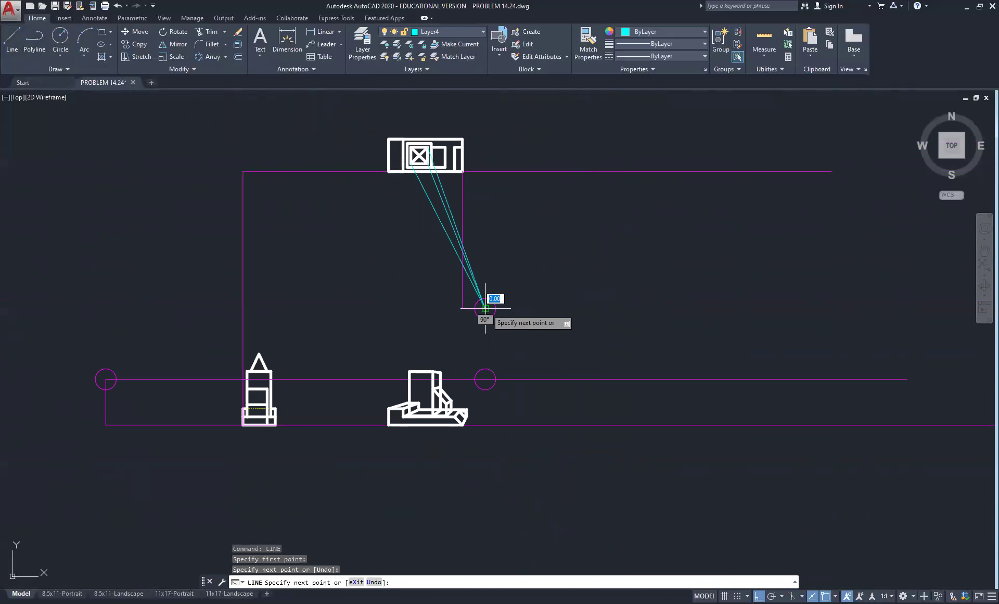
pyautogui.rightClick(492, 194)
pyautogui.click(510, 200)
# Draw a vertical projection line from where the leftmost sight line crosses the picture plane down past the base of the perspective view
pyautogui.scroll(5, 429, 146)
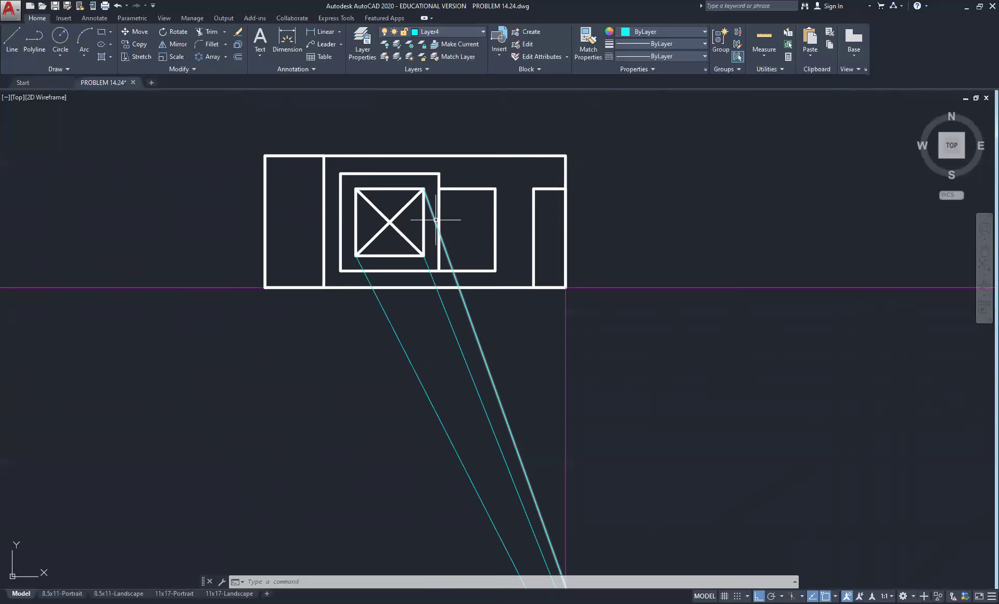
pyautogui.scroll(-4, 441, 229)
pyautogui.moveTo(467, 334); pyautogui.dragTo(423, 285, button='middle')
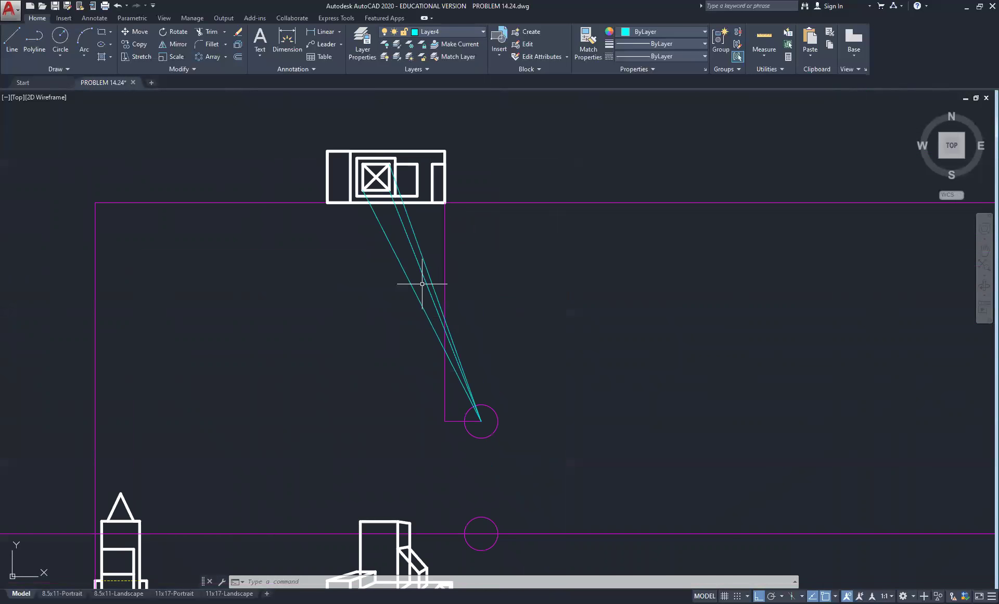
pyautogui.click(11, 39)
pyautogui.scroll(3, 373, 205)
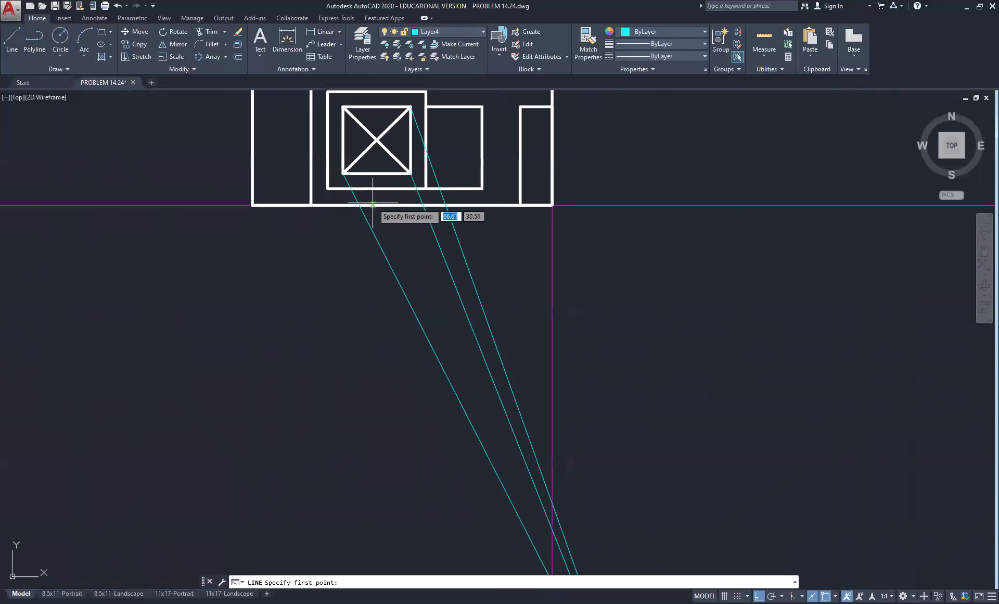
pyautogui.click(358, 205)
pyautogui.scroll(-4, 362, 306)
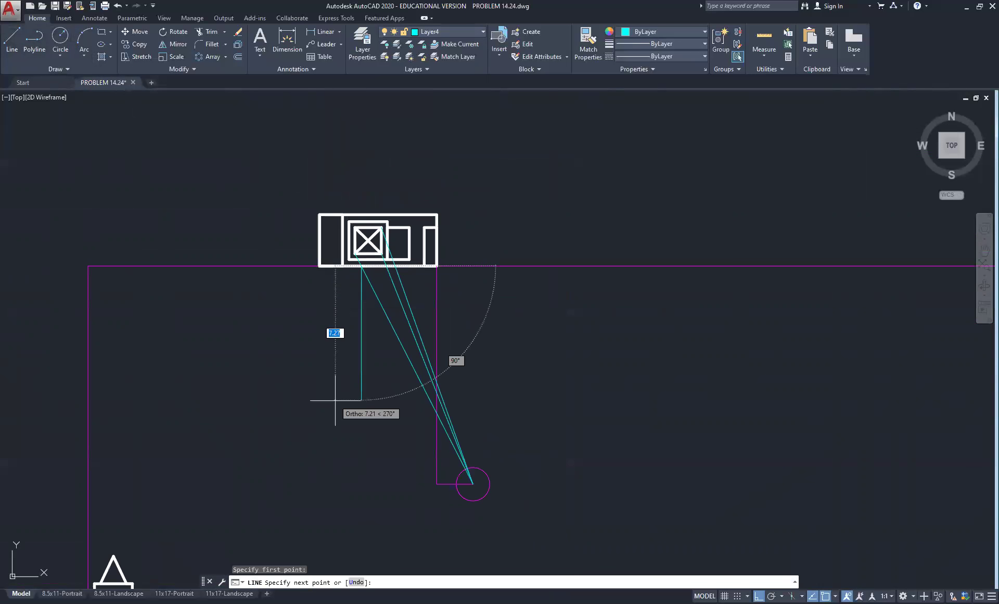
pyautogui.moveTo(333, 398); pyautogui.dragTo(316, 146, button='middle')
pyautogui.click(346, 458)
pyautogui.rightClick(367, 458)
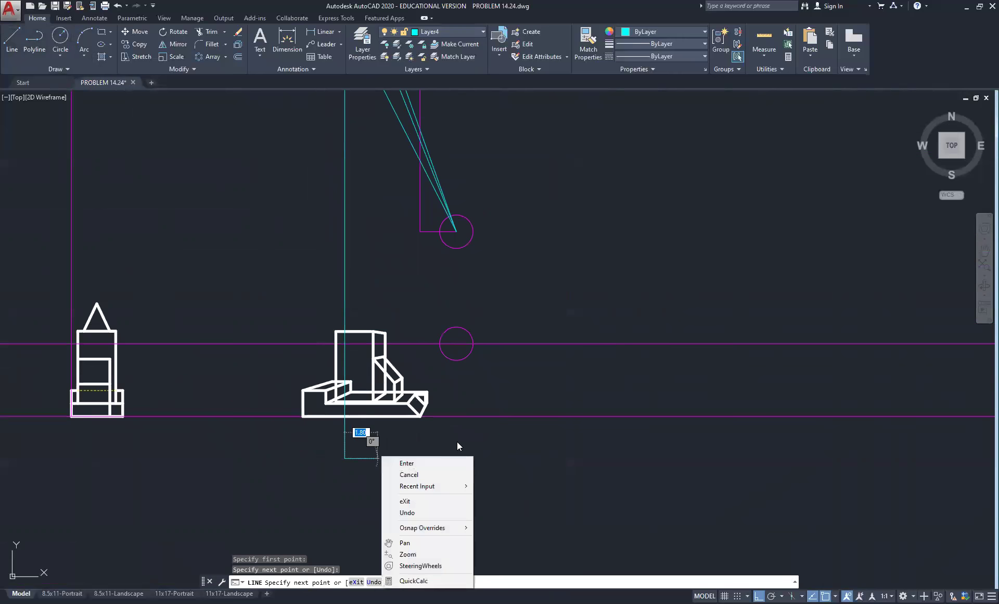
pyautogui.click(442, 463)
pyautogui.moveTo(364, 272); pyautogui.dragTo(346, 486, button='middle')
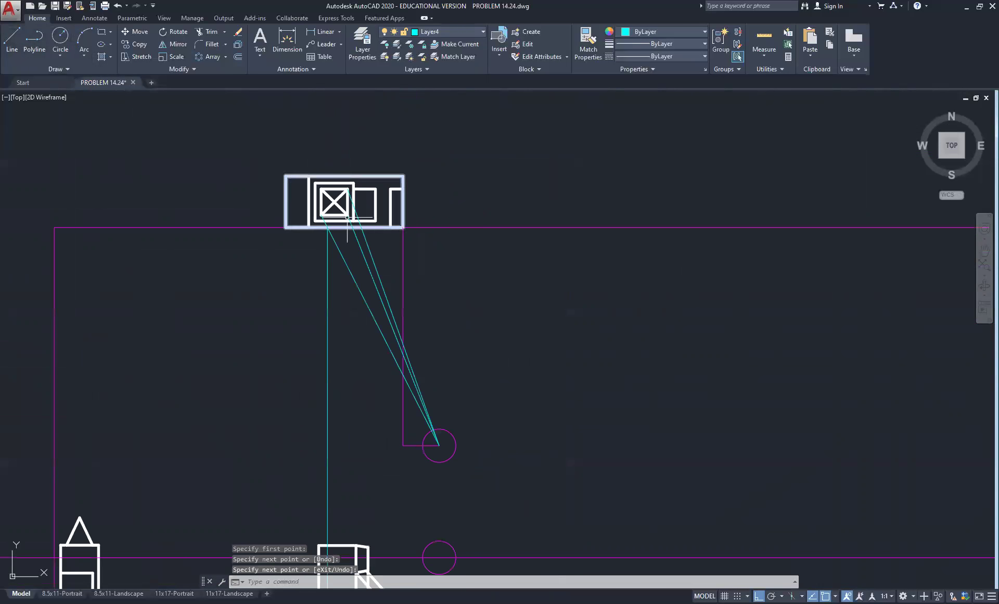
pyautogui.rightClick(347, 214)
pyautogui.click(389, 221)
pyautogui.scroll(4, 346, 234)
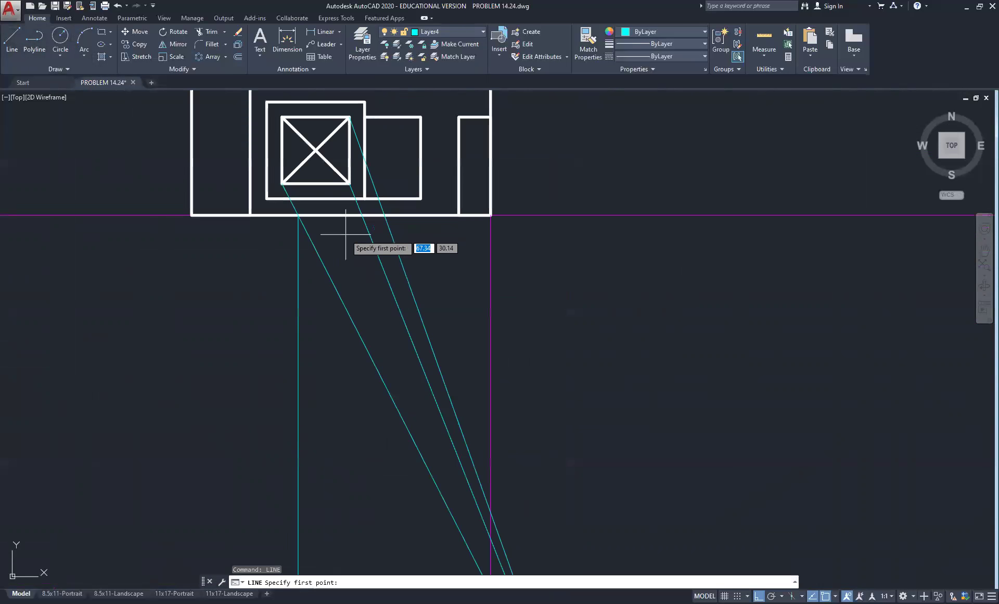
pyautogui.press('Escape')
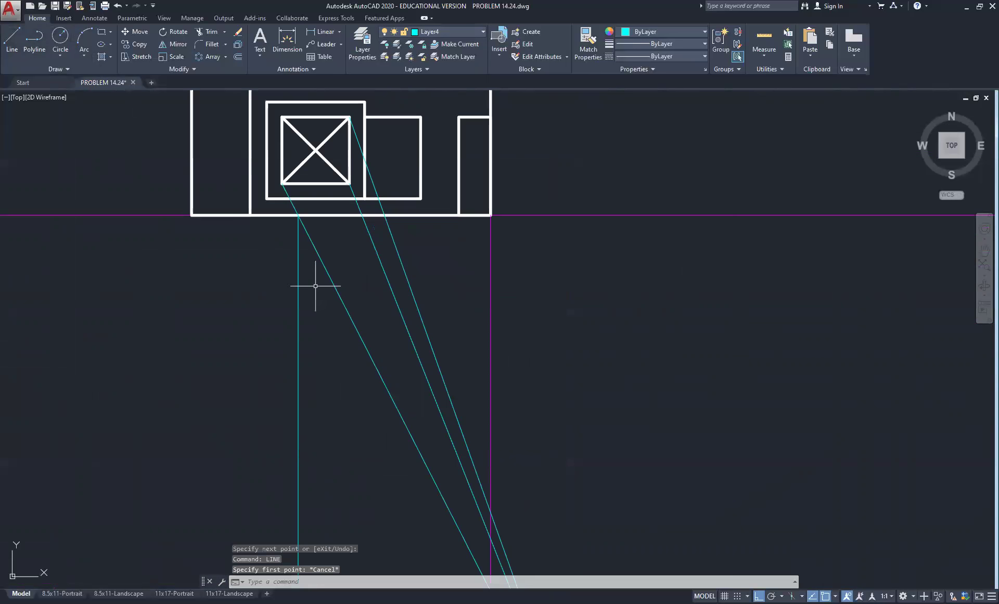
# Copy the vertical projection line to the points where the other two sight lines cross the picture plane
pyautogui.click(296, 289)
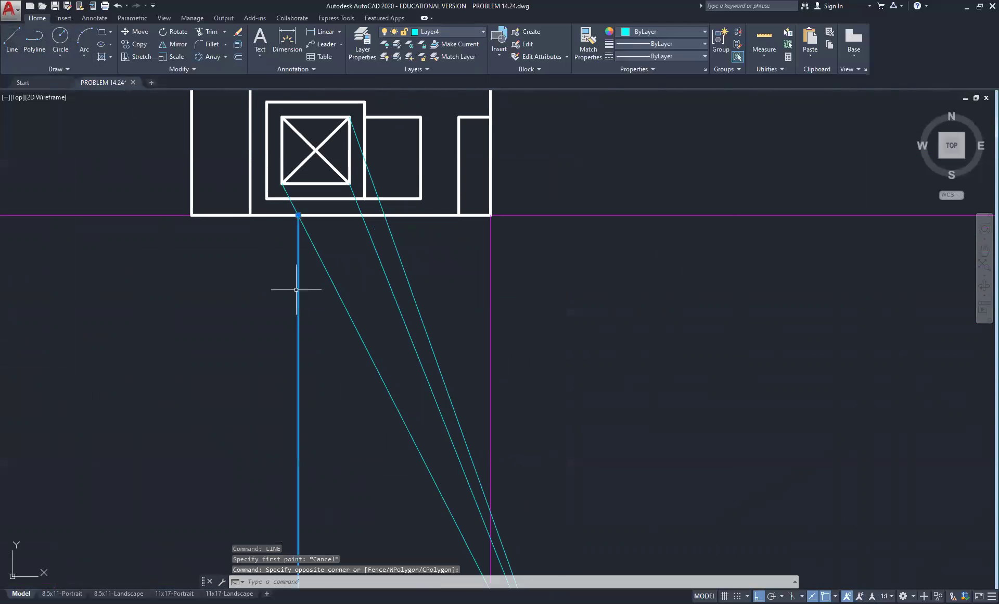
pyautogui.click(140, 45)
pyautogui.click(298, 215)
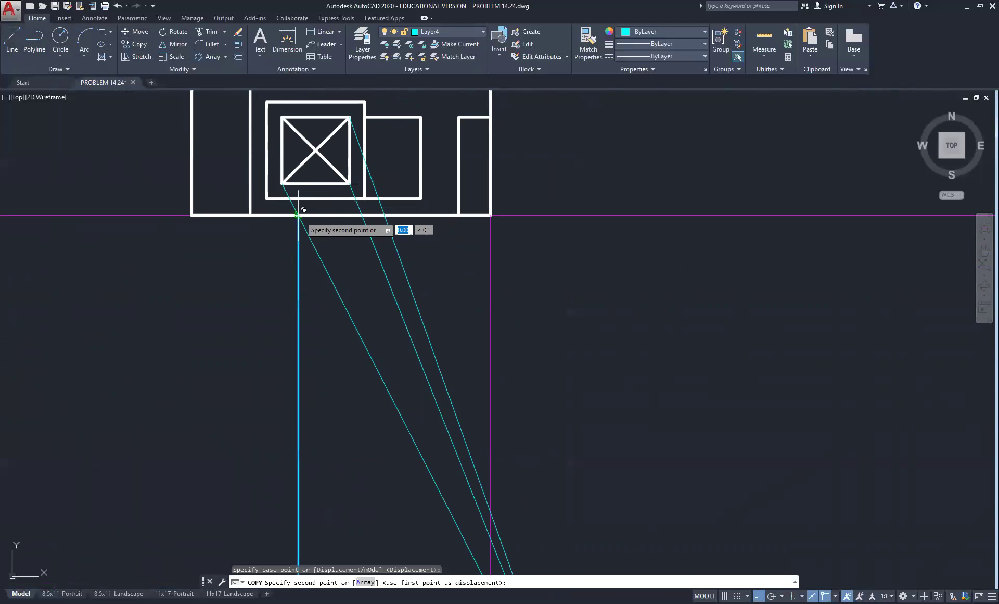
pyautogui.click(362, 214)
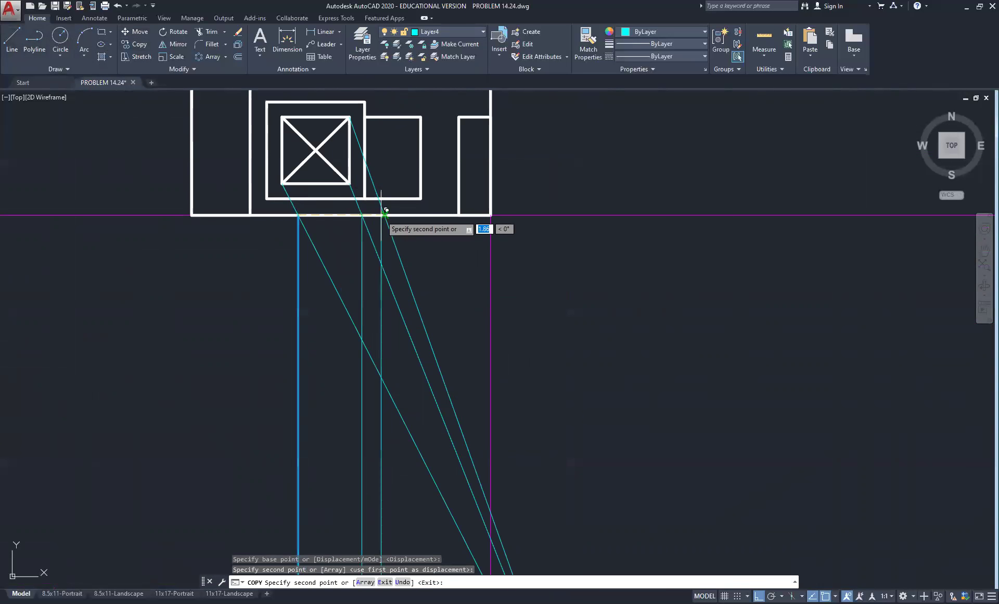
pyautogui.click(384, 214)
pyautogui.rightClick(552, 244)
pyautogui.click(577, 251)
# Draw a sight line from the left base corner of the triangle in the side view to the center of the leftmost circle
pyautogui.scroll(-4, 317, 275)
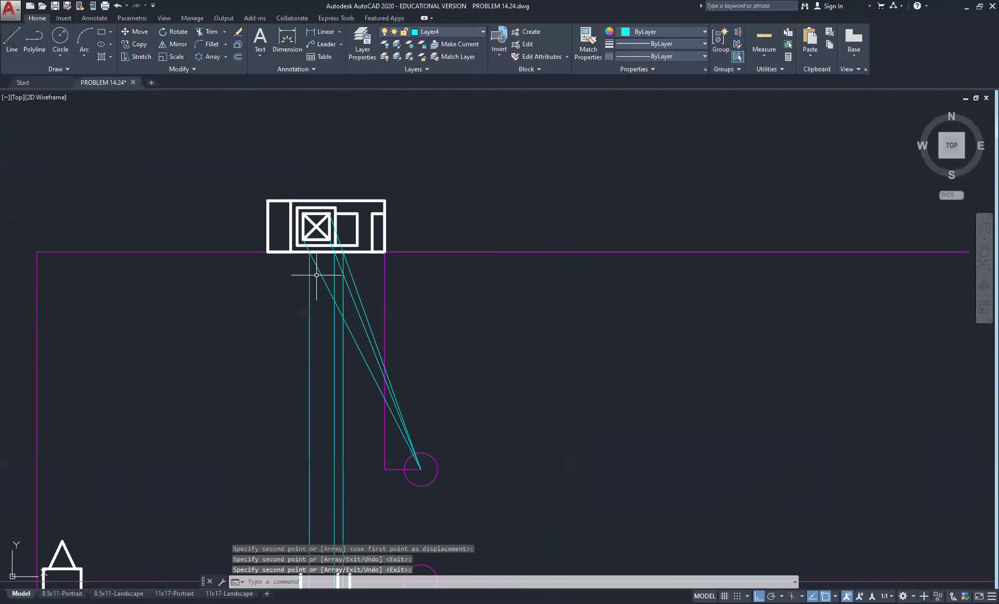
pyautogui.moveTo(317, 375); pyautogui.dragTo(294, 123, button='middle')
pyautogui.scroll(-3, 217, 221)
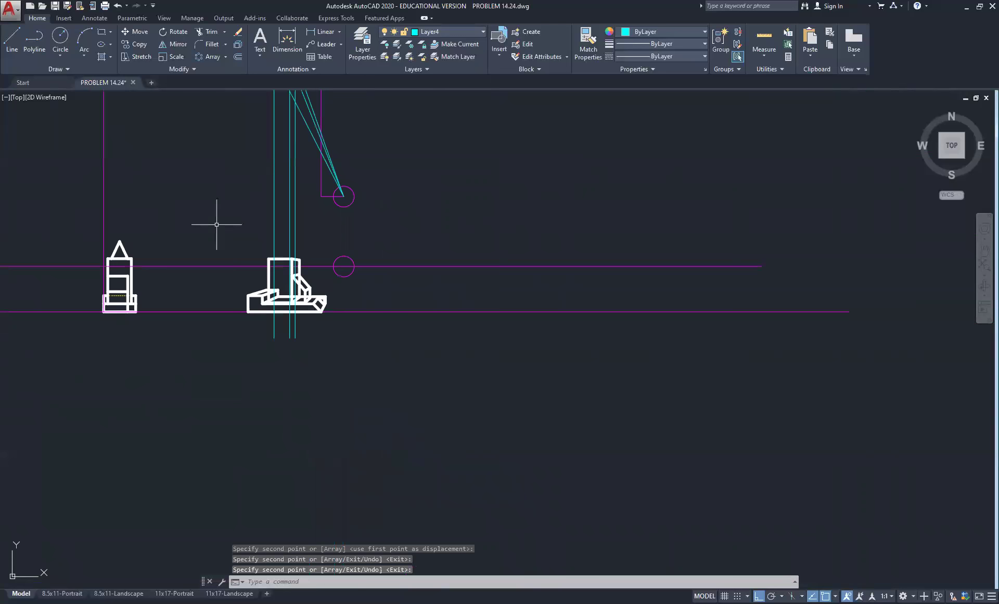
pyautogui.scroll(1, 301, 242)
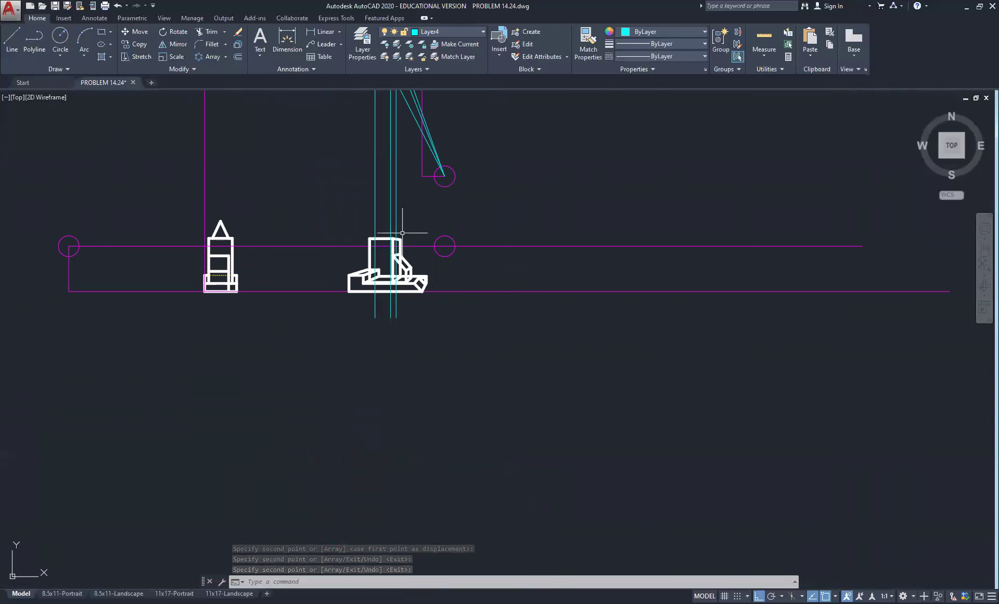
pyautogui.scroll(4, 401, 239)
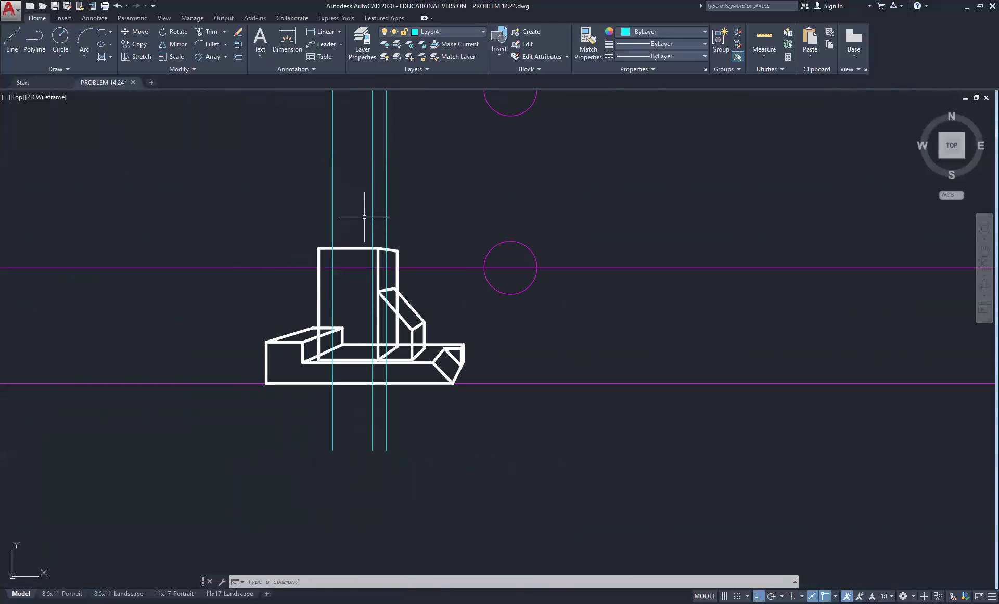
pyautogui.scroll(-4, 146, 286)
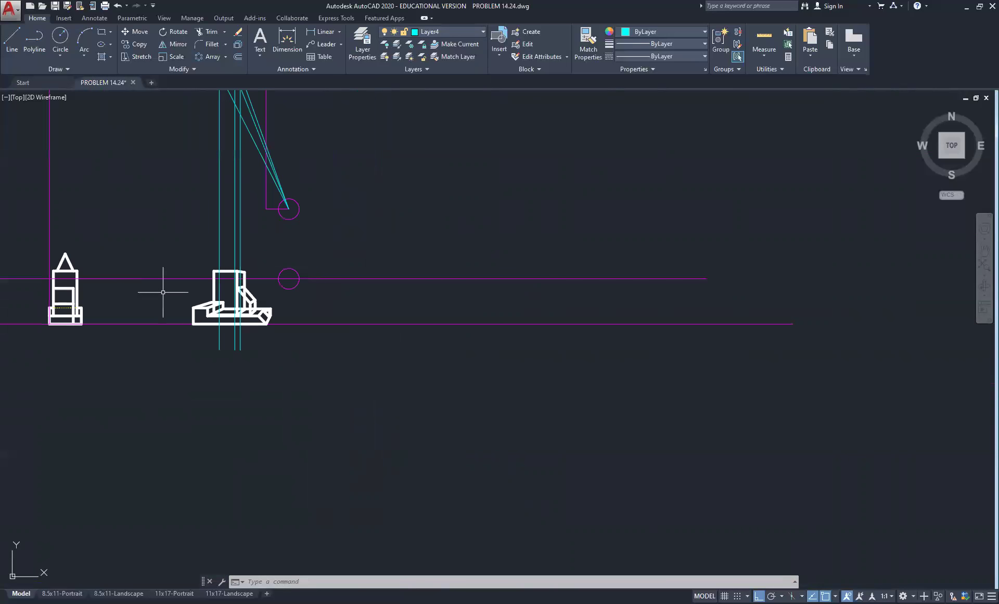
pyautogui.click(12, 39)
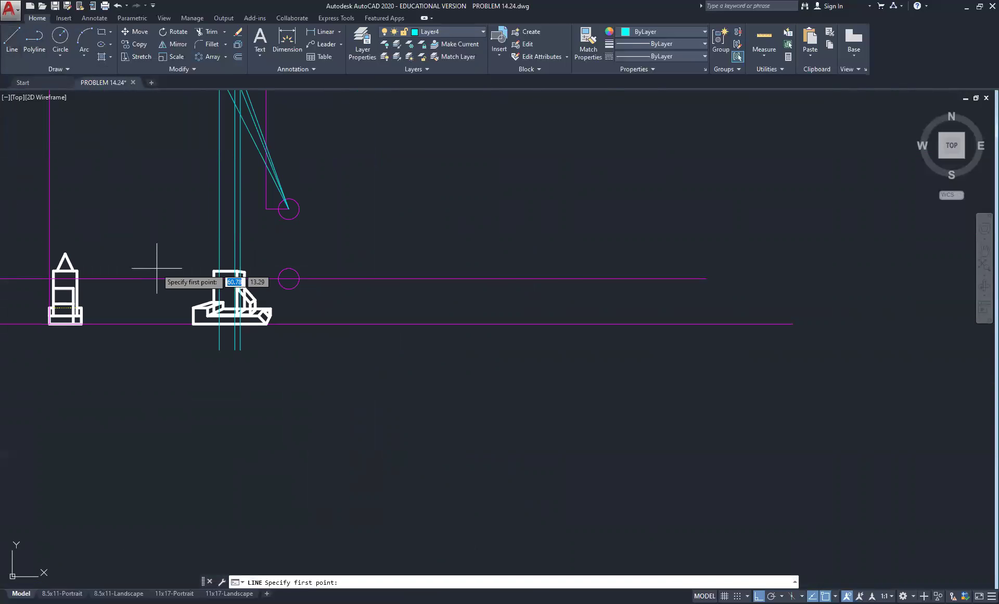
pyautogui.scroll(4, 156, 273)
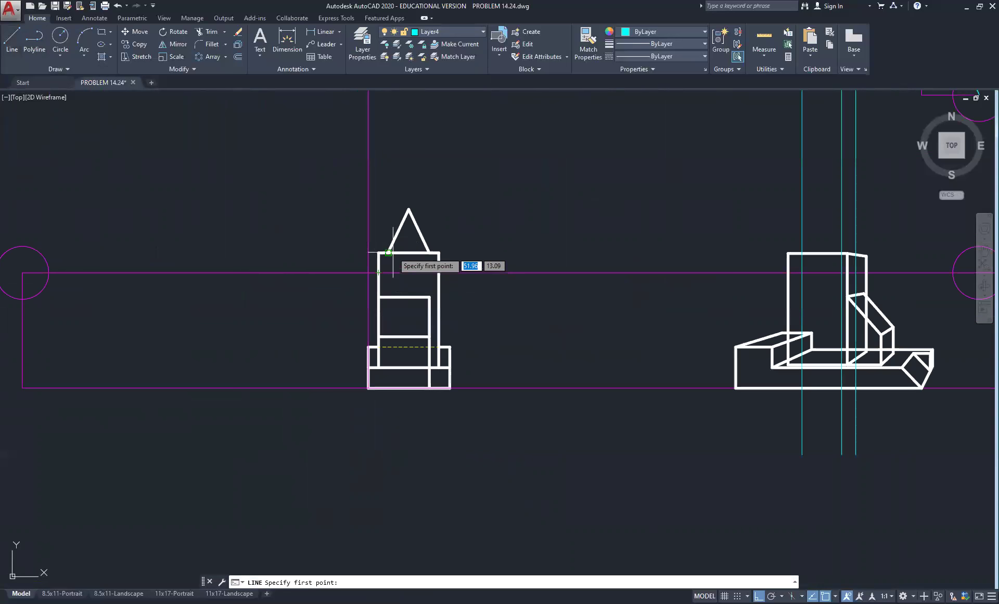
pyautogui.click(388, 252)
pyautogui.scroll(-2, 389, 252)
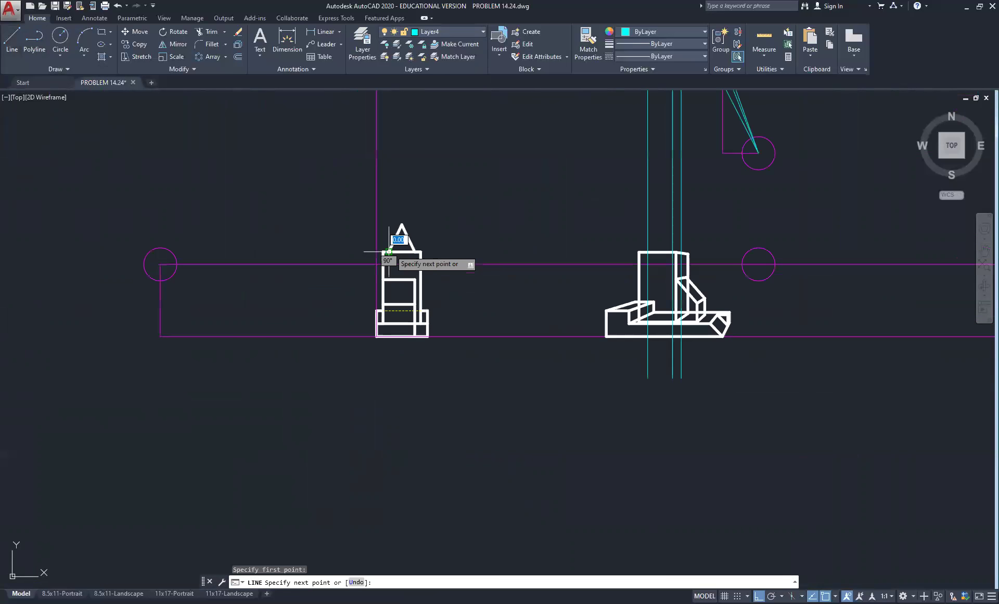
pyautogui.click(160, 264)
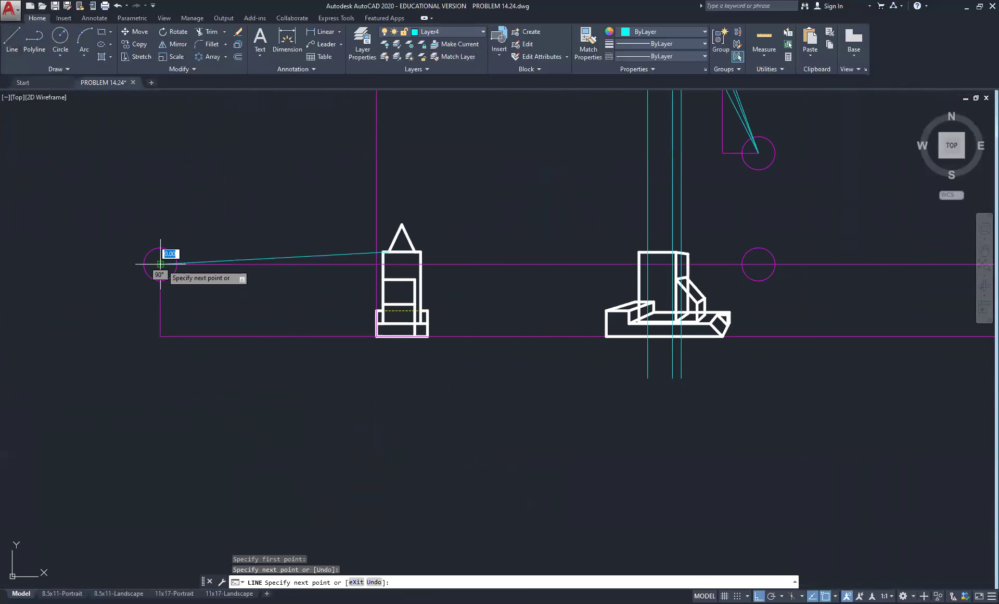
pyautogui.rightClick(350, 208)
pyautogui.click(362, 213)
# Draw a sight line from the right base corner of the triangle in the side view to the same leftmost circle center
pyautogui.rightClick(425, 210)
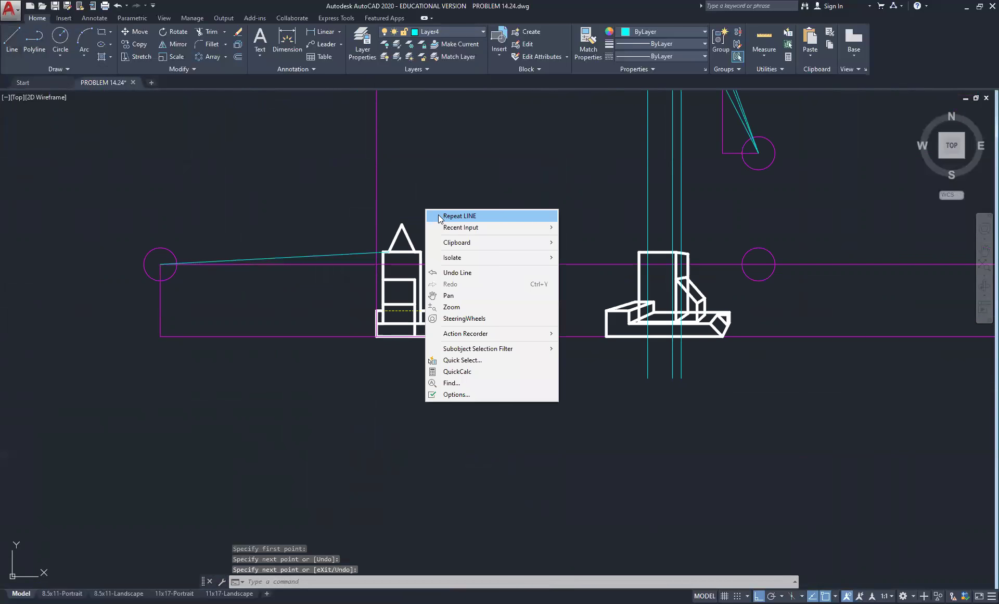
pyautogui.click(438, 215)
pyautogui.scroll(5, 424, 271)
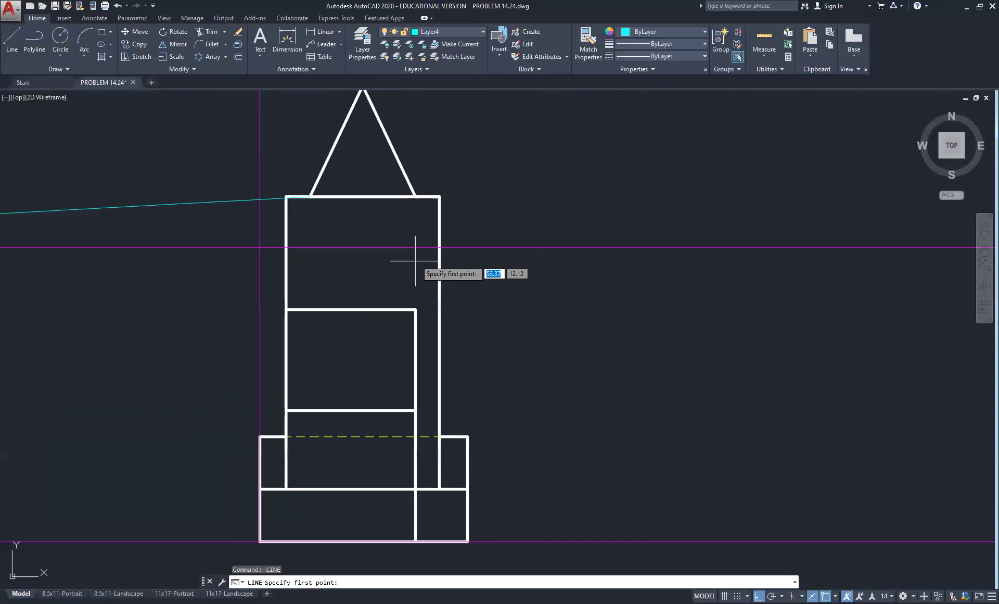
pyautogui.click(414, 197)
pyautogui.scroll(-4, 190, 268)
pyautogui.moveTo(134, 285); pyautogui.dragTo(357, 273, button='middle')
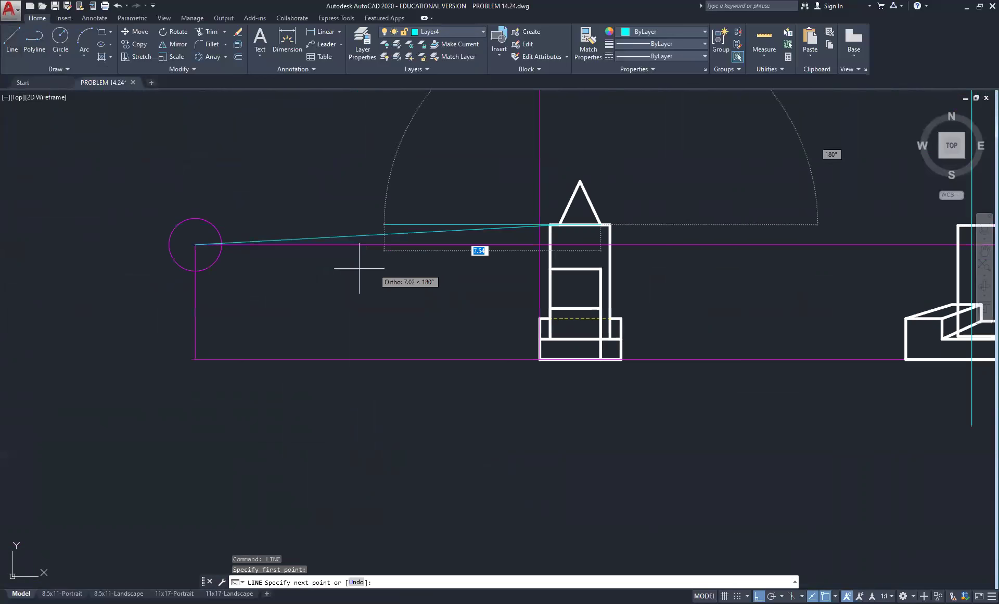
pyautogui.click(217, 244)
pyautogui.rightClick(392, 164)
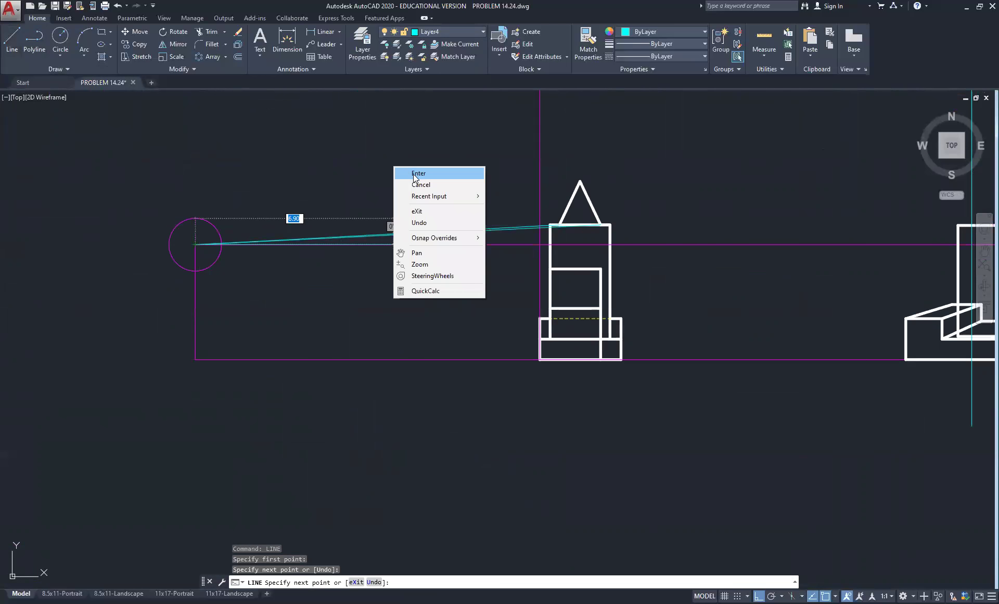
pyautogui.click(432, 169)
# Draw a horizontal projection line from where the upper sight line crosses the side view's vertical picture plane to beyond the perspective view's upright block
pyautogui.rightClick(432, 167)
pyautogui.click(468, 176)
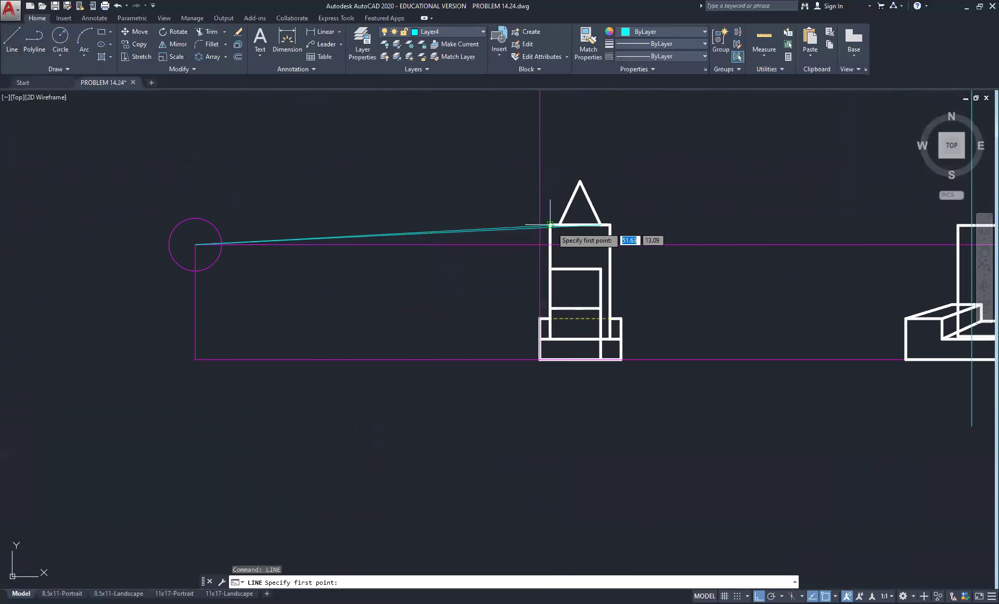
pyautogui.scroll(8, 552, 227)
pyautogui.click(472, 219)
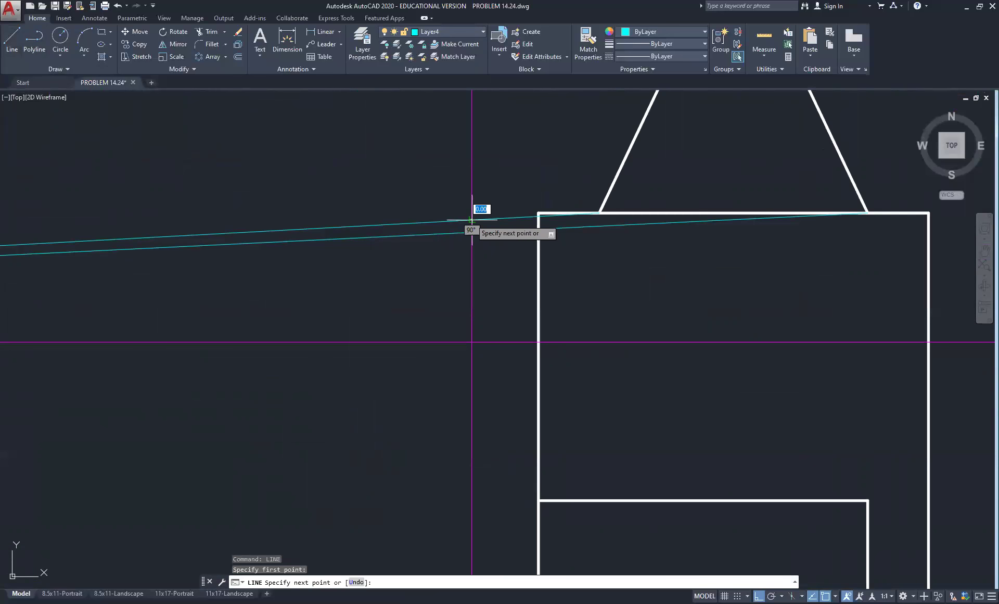
pyautogui.scroll(-4, 471, 220)
pyautogui.moveTo(782, 228); pyautogui.dragTo(193, 187, button='middle')
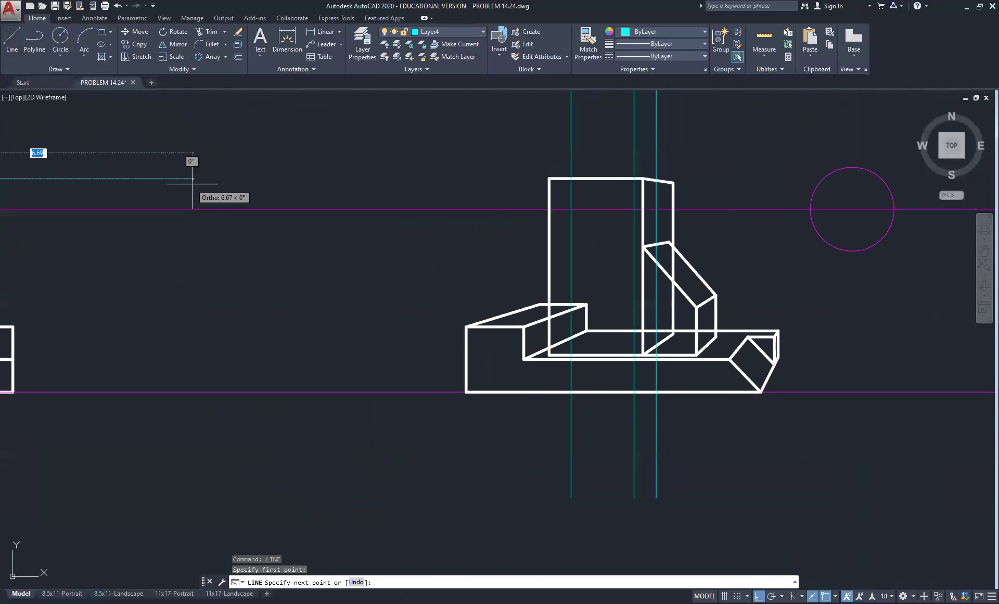
pyautogui.rightClick(756, 191)
pyautogui.click(763, 196)
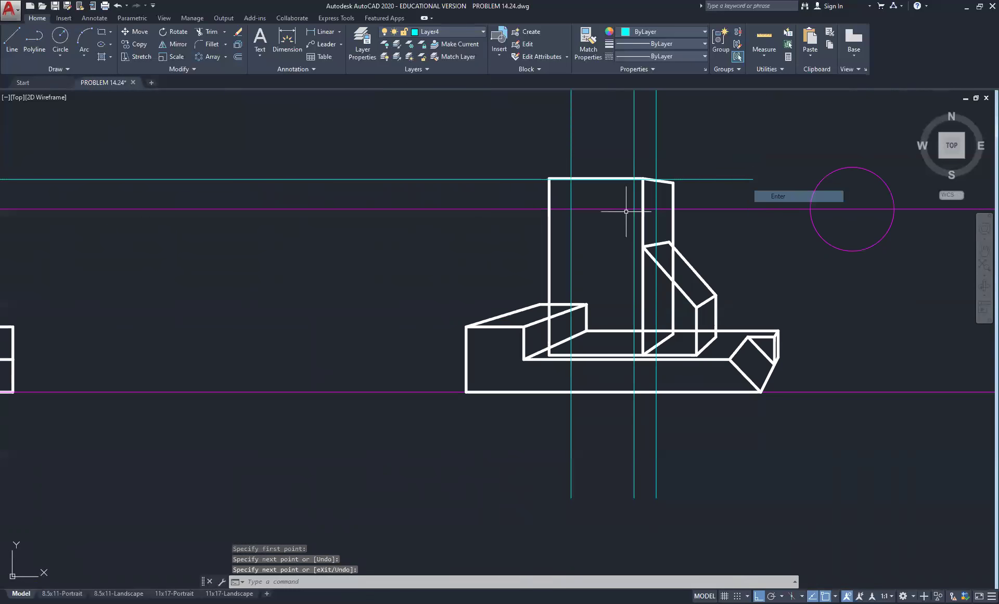
# Draw a second horizontal projection line from the lower sight line's crossing with the vertical picture plane past the perspective view's upright block
pyautogui.moveTo(279, 185); pyautogui.dragTo(553, 235, button='middle')
pyautogui.rightClick(240, 194)
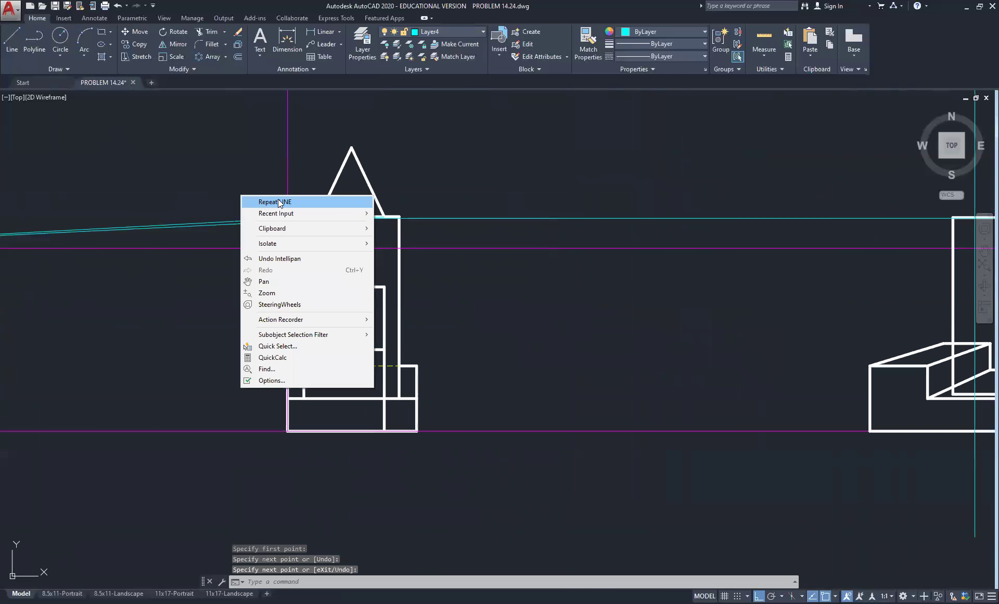
pyautogui.click(260, 200)
pyautogui.scroll(6, 281, 206)
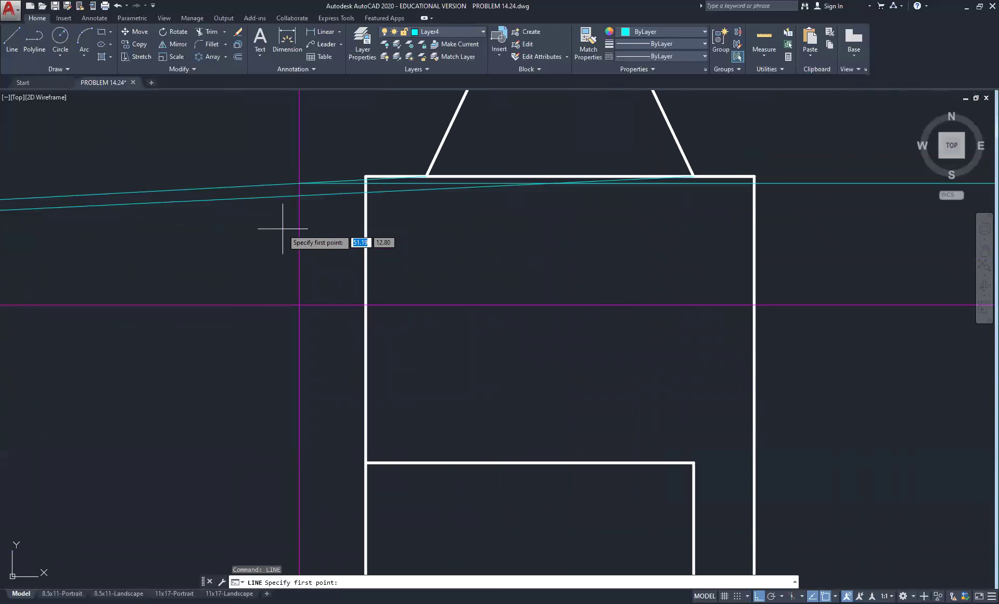
pyautogui.click(301, 194)
pyautogui.scroll(-6, 301, 194)
pyautogui.scroll(6, 833, 214)
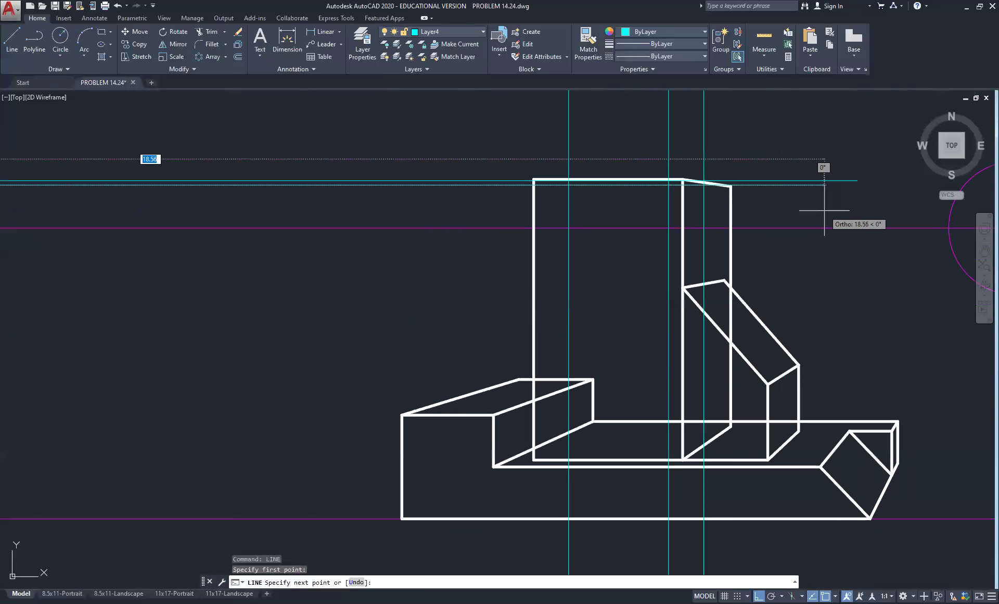
pyautogui.click(786, 179)
pyautogui.rightClick(787, 201)
pyautogui.click(812, 206)
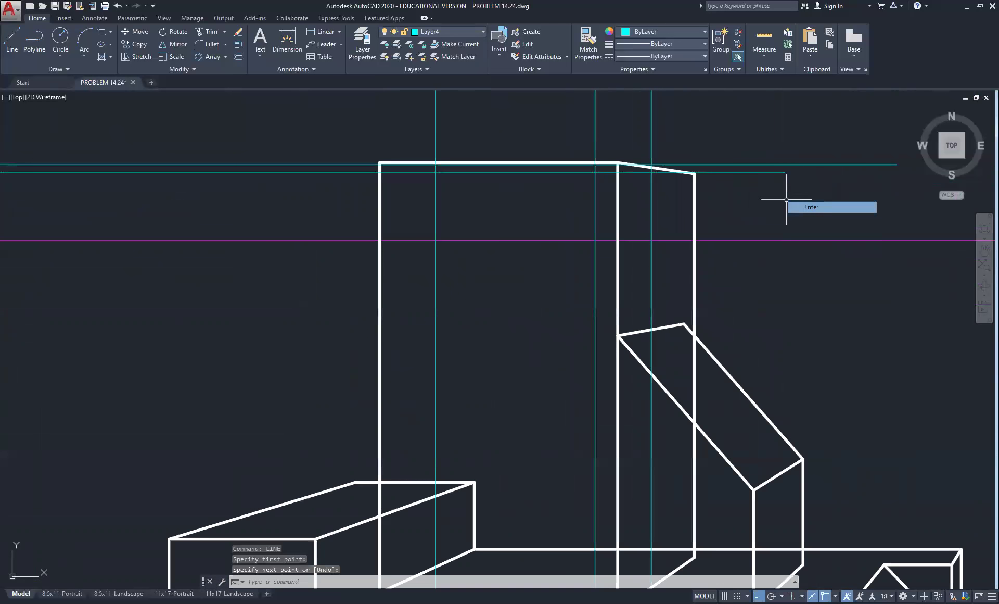
# Draw a sight line from the center of part 4's crossed square in the top view to the center of the upper circle
pyautogui.scroll(4, 629, 257)
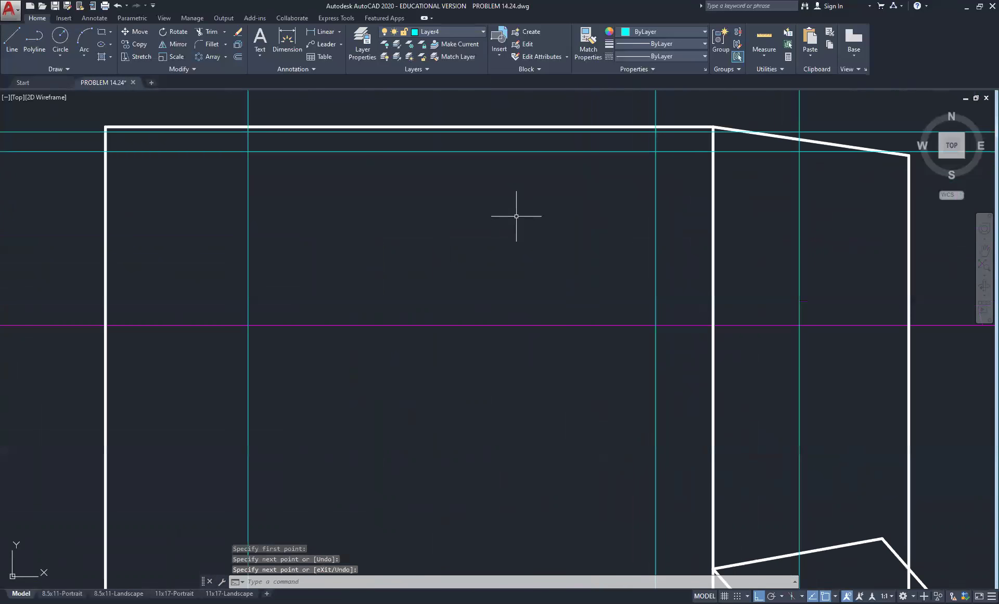
pyautogui.moveTo(516, 216); pyautogui.dragTo(452, 250, button='middle')
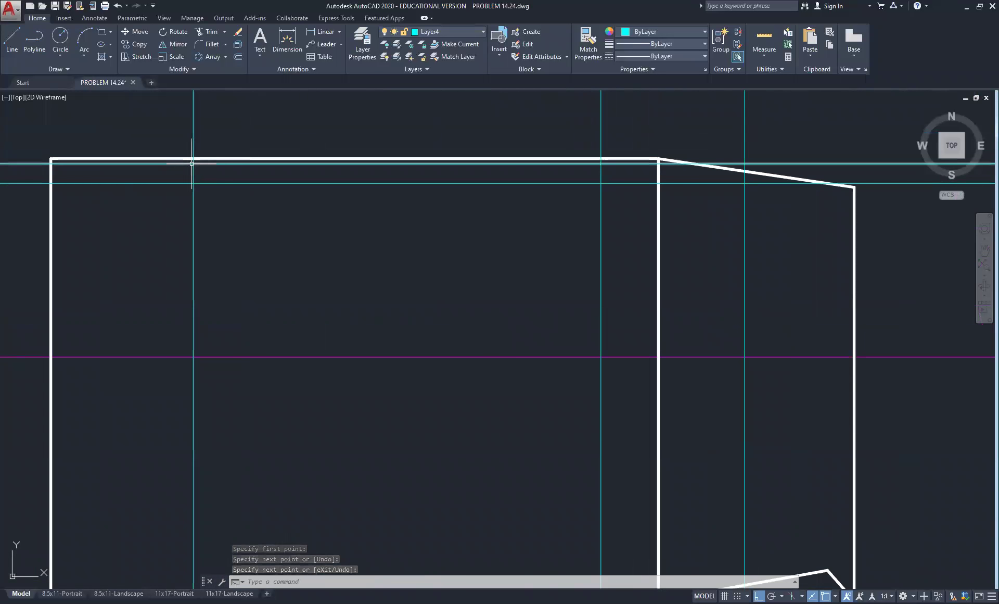
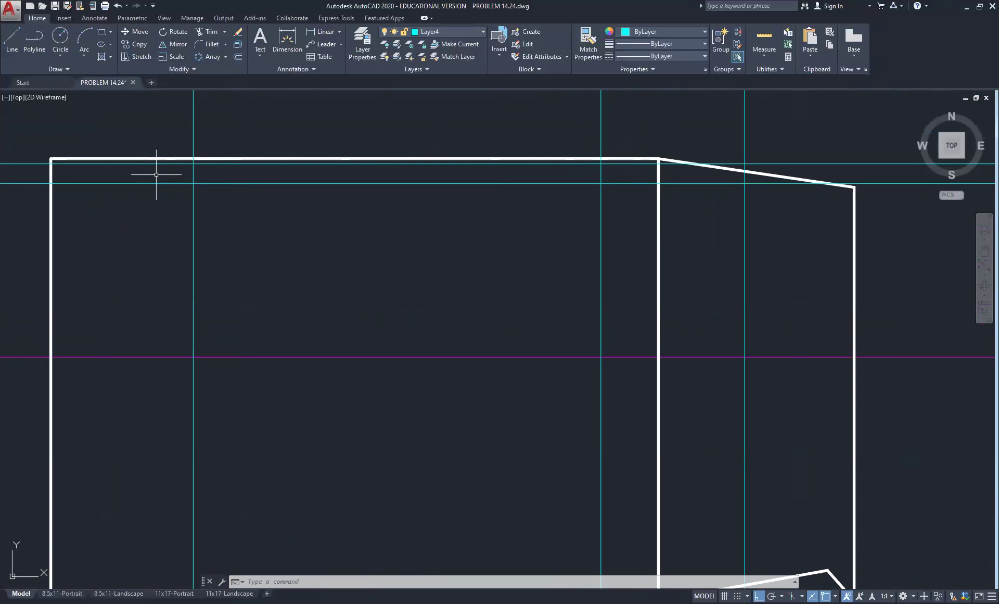
pyautogui.scroll(-8, 547, 232)
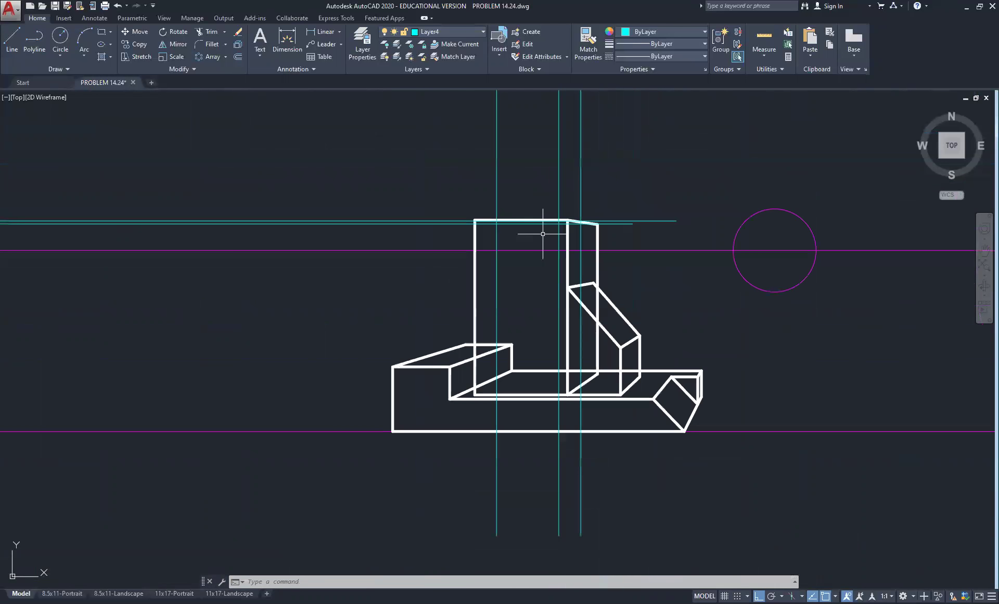
pyautogui.moveTo(535, 185); pyautogui.dragTo(527, 256, button='middle')
pyautogui.scroll(-8, 526, 257)
pyautogui.scroll(2, 506, 142)
pyautogui.scroll(4, 506, 142)
pyautogui.moveTo(566, 114); pyautogui.dragTo(444, 141, button='middle')
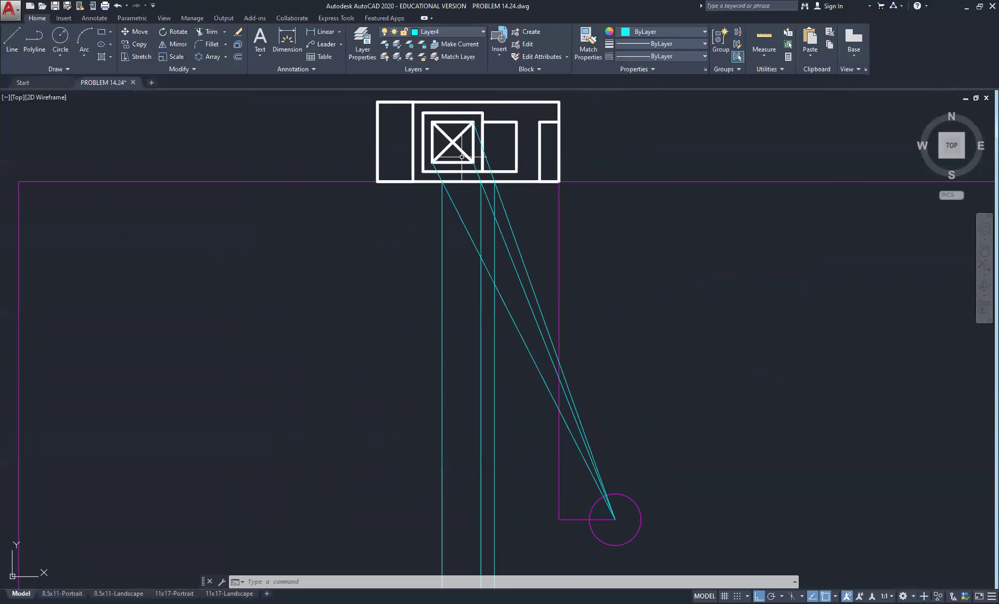
pyautogui.click(12, 37)
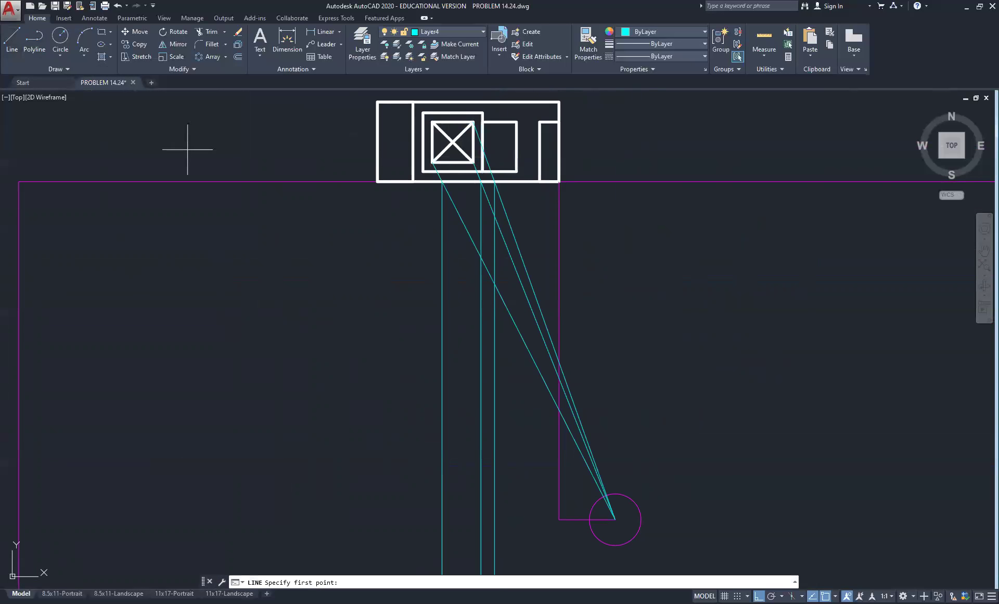
pyautogui.click(453, 142)
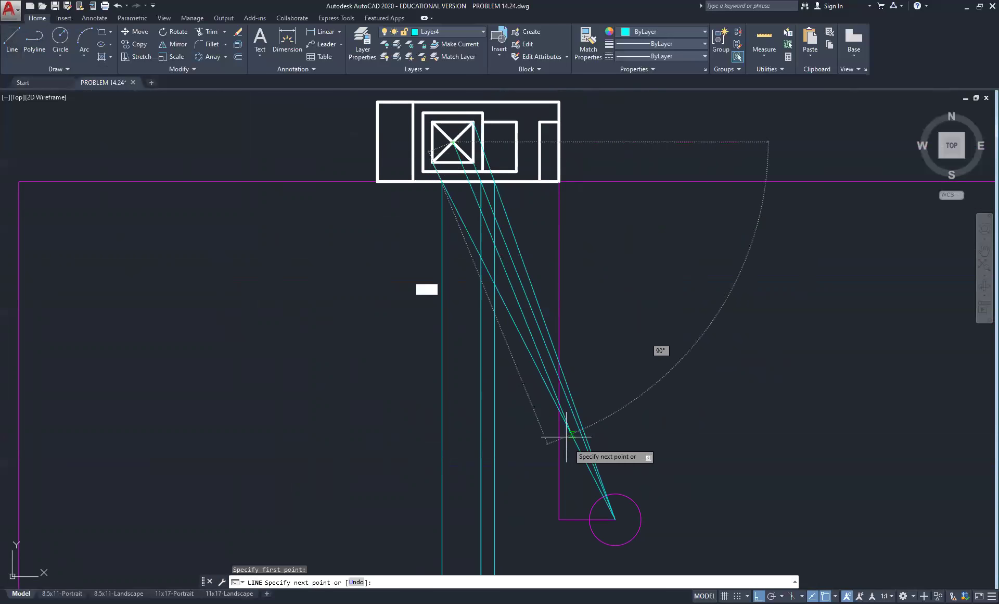
pyautogui.click(615, 519)
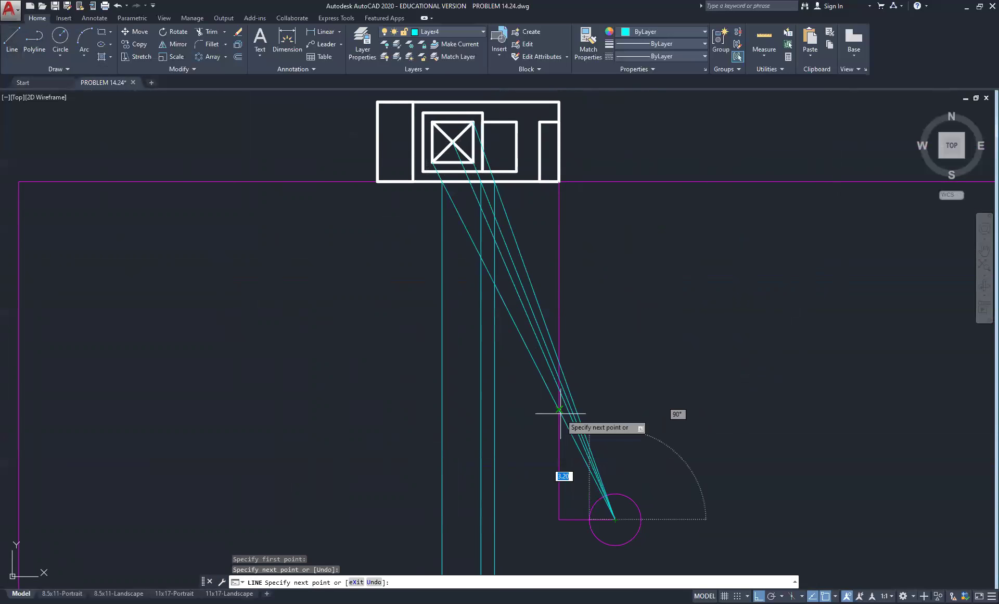
pyautogui.rightClick(668, 227)
pyautogui.click(677, 232)
# Draw a vertical projection line about 18.9 units long from the center sight line's crossing with the picture plane down into the perspective view's upright block
pyautogui.rightClick(478, 218)
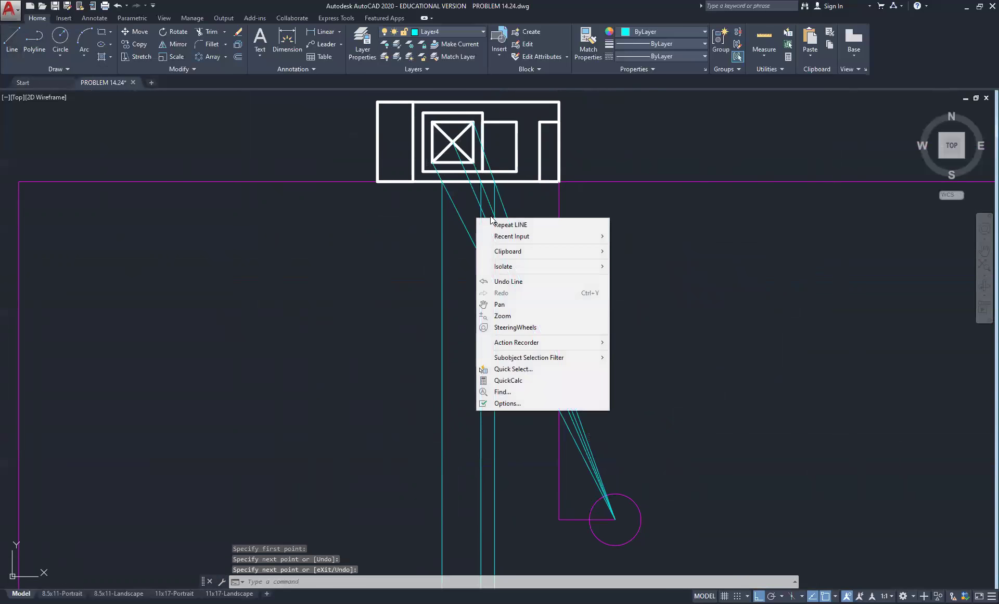
pyautogui.click(503, 225)
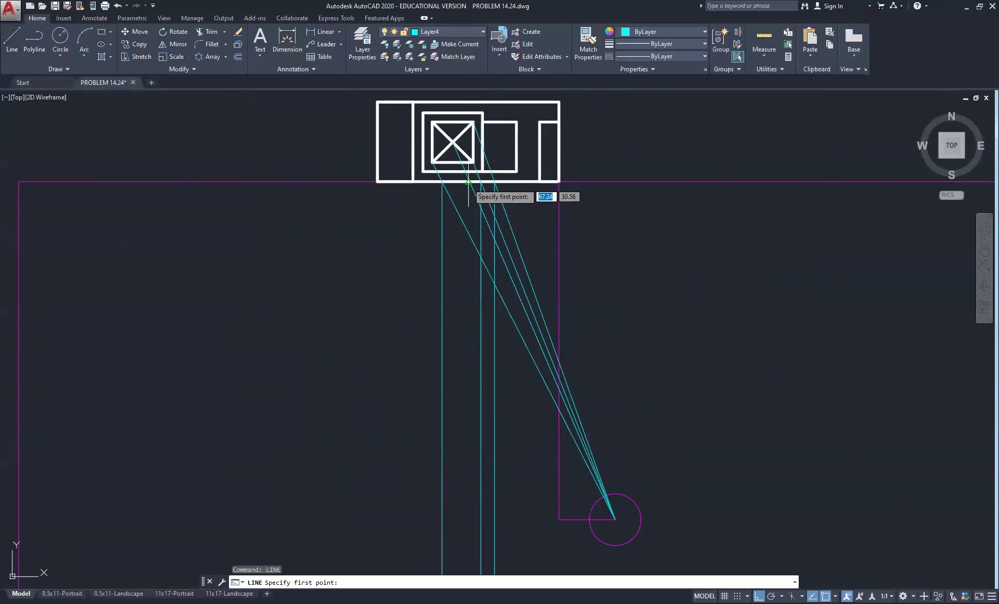
pyautogui.scroll(6, 468, 182)
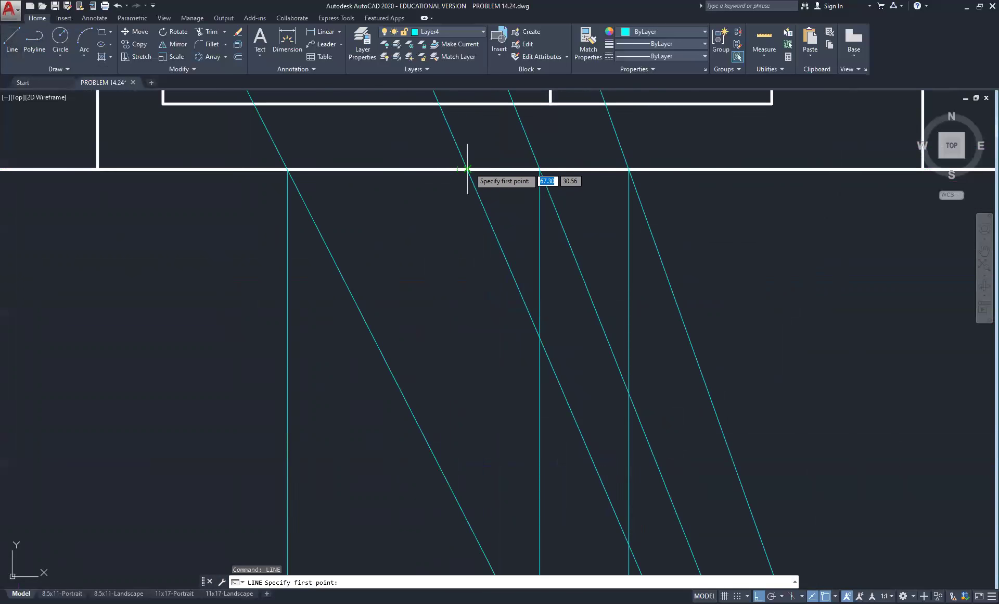
pyautogui.click(467, 170)
pyautogui.scroll(-7, 470, 338)
pyautogui.moveTo(479, 461)
pyautogui.mouseDown(button='middle')
pyautogui.moveTo(468, 391)
pyautogui.moveTo(388, 146)
pyautogui.mouseUp(button='middle')
pyautogui.scroll(2, 388, 370)
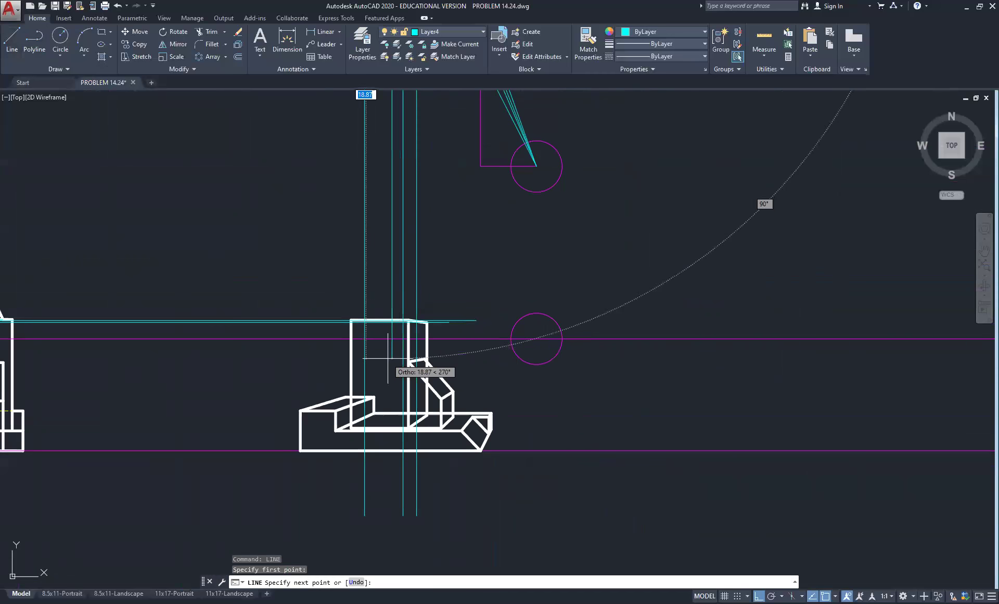
pyautogui.click(391, 358)
pyautogui.rightClick(567, 262)
pyautogui.click(617, 267)
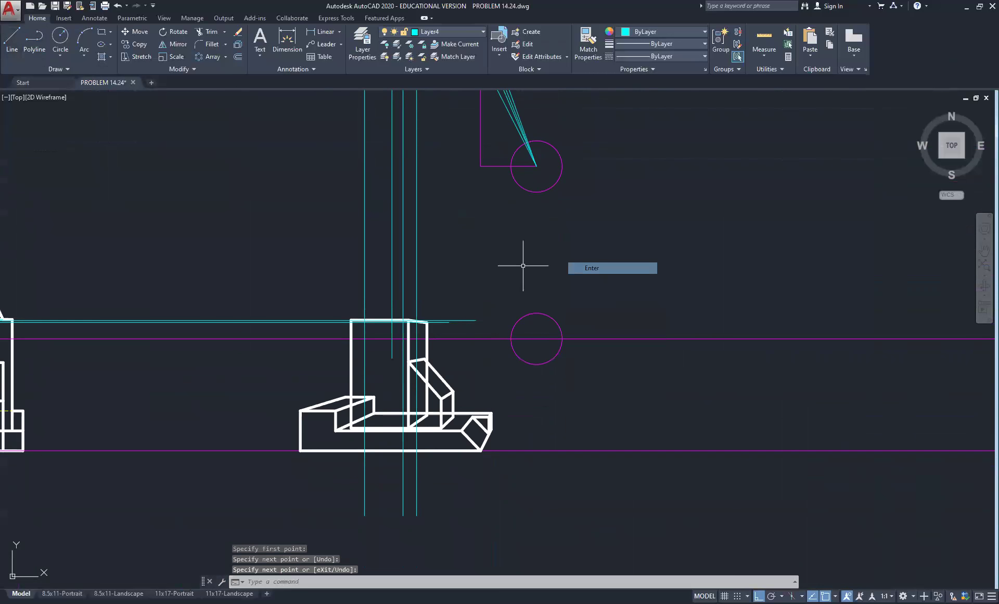
# Draw a sight line from the apex of the side view's triangle to the center of the far-side circle on the horizon line
pyautogui.moveTo(254, 282); pyautogui.dragTo(678, 252, button='middle')
pyautogui.rightClick(406, 230)
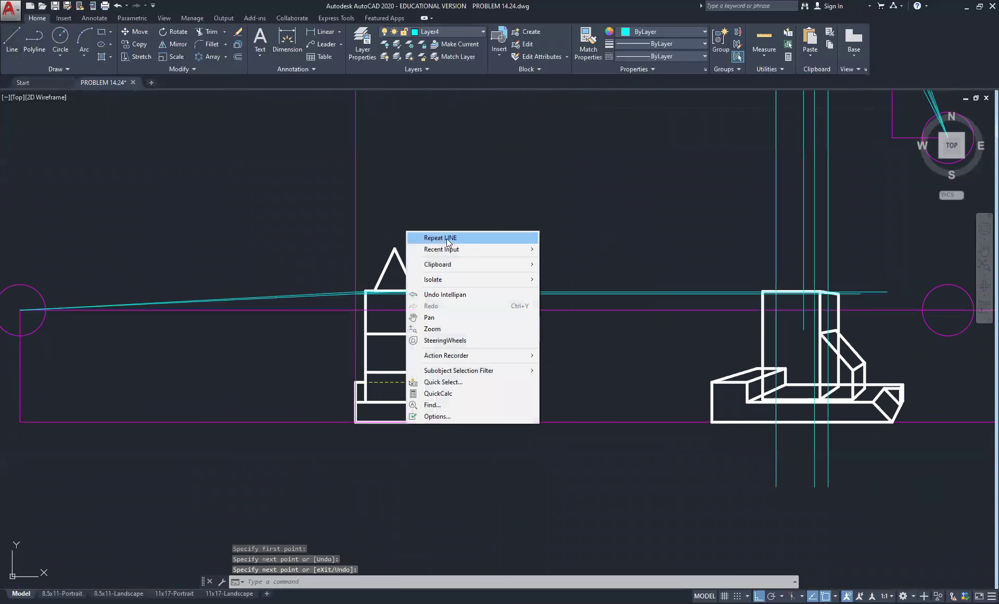
pyautogui.click(416, 236)
pyautogui.click(398, 245)
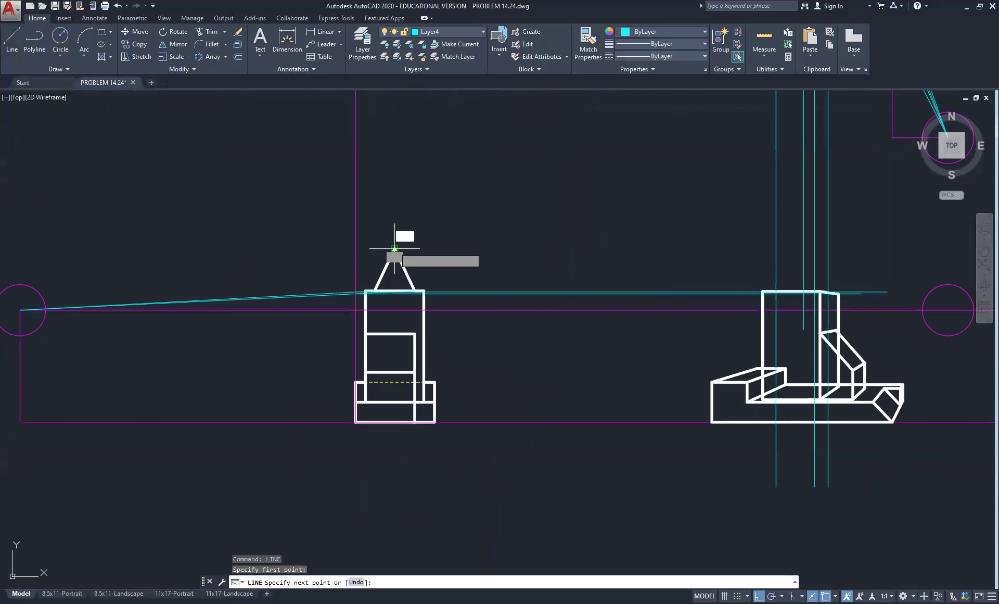
pyautogui.click(20, 309)
pyautogui.rightClick(254, 187)
pyautogui.click(271, 192)
# Draw a horizontal projection line from the apex sight line's crossing with the vertical picture plane to beyond the perspective view's upright block
pyautogui.rightClick(255, 190)
pyautogui.click(268, 192)
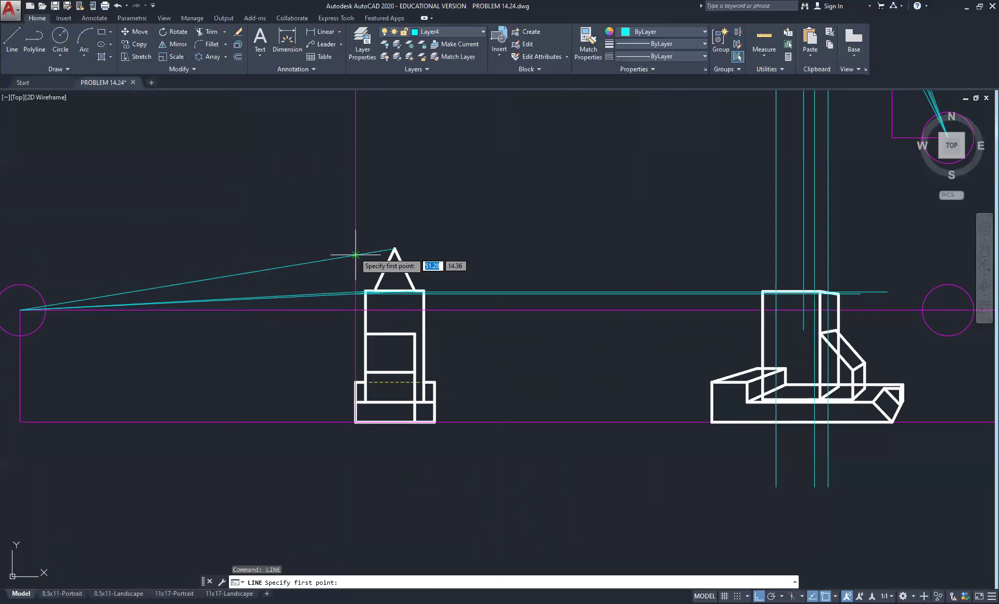
pyautogui.click(355, 255)
pyautogui.click(854, 255)
pyautogui.rightClick(855, 251)
pyautogui.click(893, 260)
pyautogui.moveTo(829, 263); pyautogui.dragTo(529, 250, button='middle')
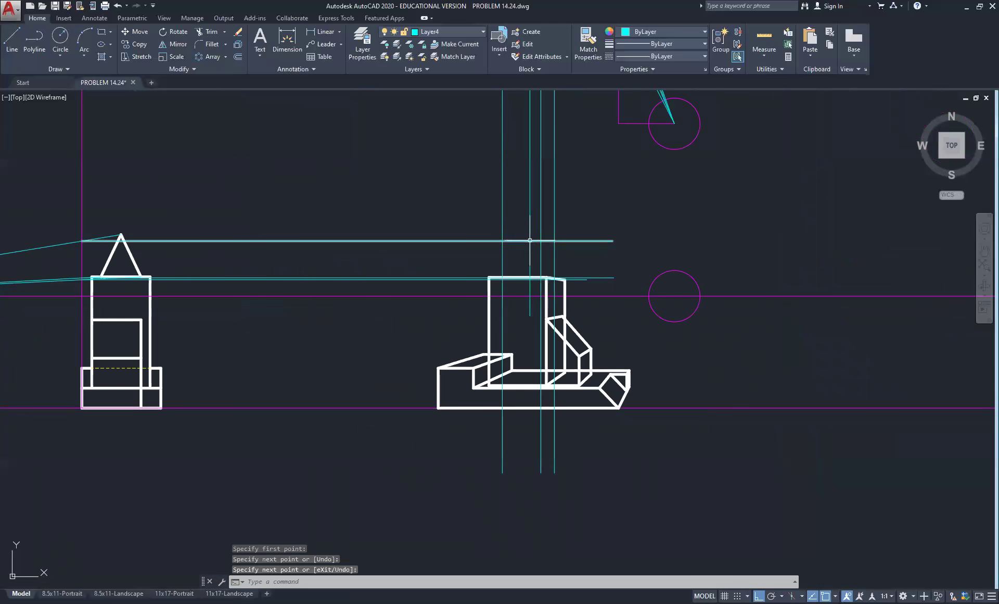
# Make Object the current layer and draw part 4's left sloping edge from its projected base corner up to the projected apex
pyautogui.click(473, 33)
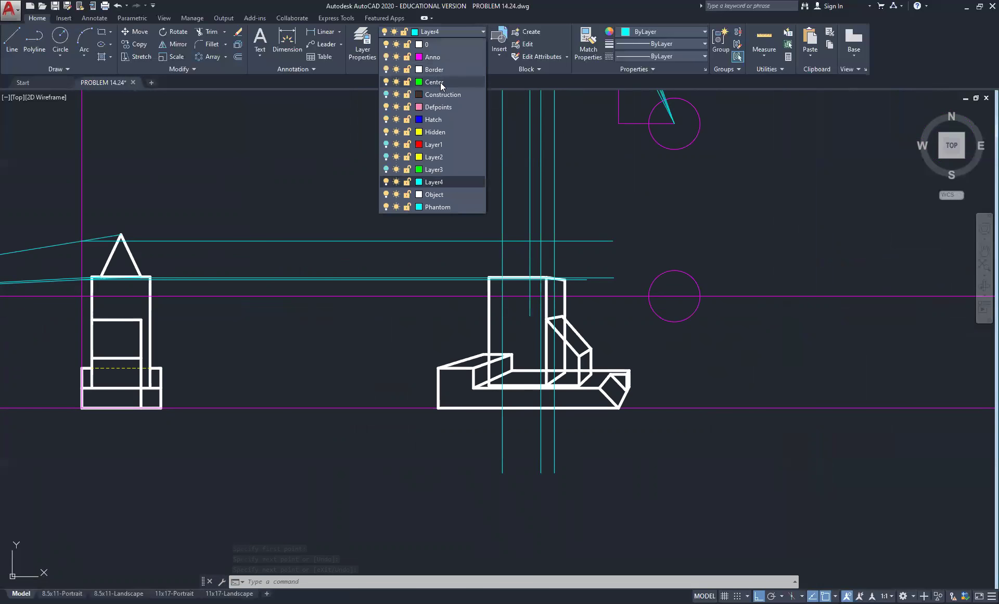
pyautogui.click(447, 193)
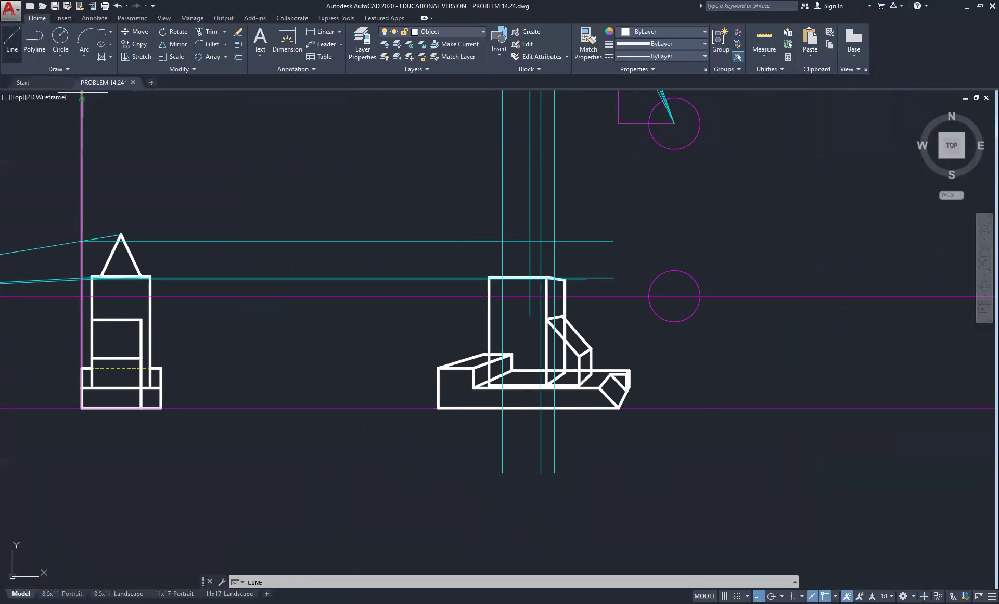
pyautogui.press('Return')
pyautogui.scroll(9, 502, 260)
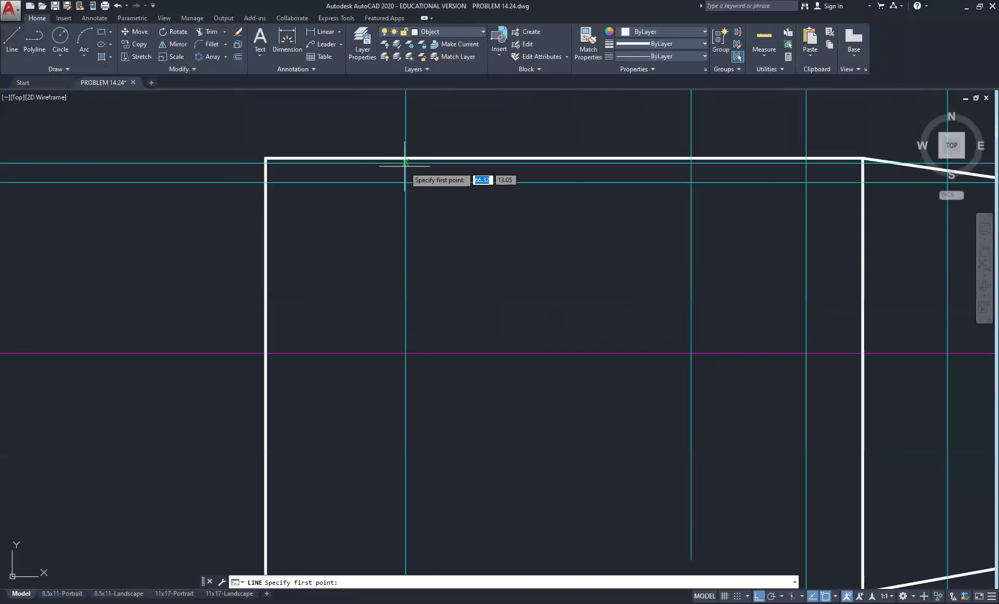
pyautogui.click(405, 162)
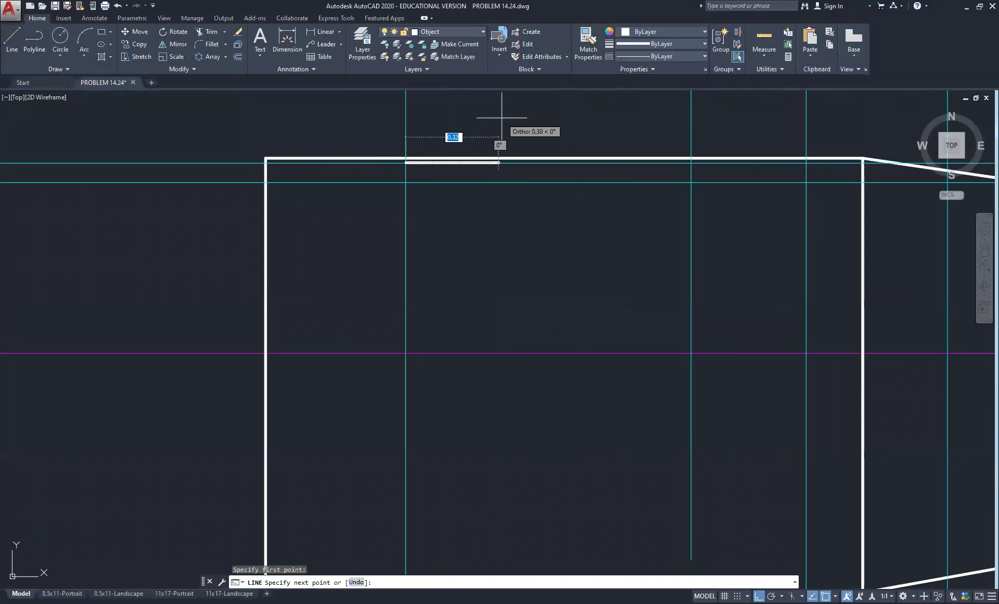
pyautogui.moveTo(502, 118); pyautogui.dragTo(430, 272, button='middle')
pyautogui.scroll(-4, 427, 274)
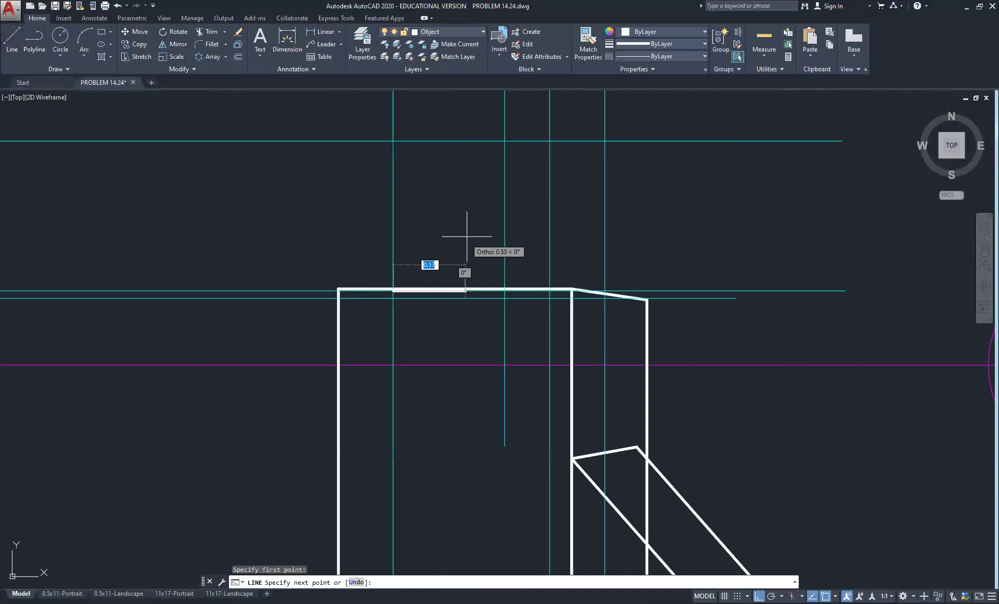
pyautogui.click(504, 146)
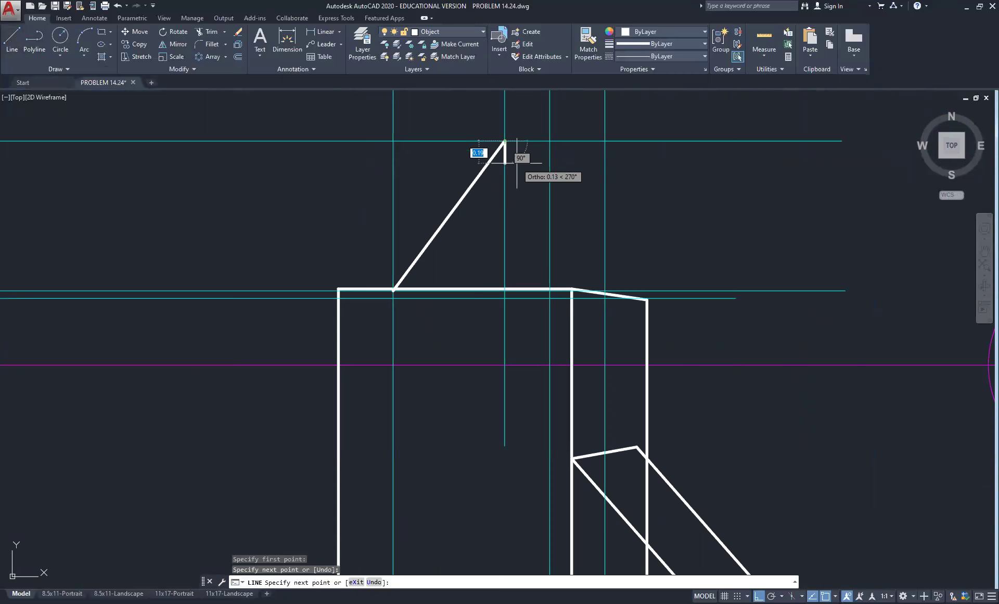
# Continue the line from the apex down to part 4's front base corner on the upper of the two base projection lines
pyautogui.scroll(4, 533, 294)
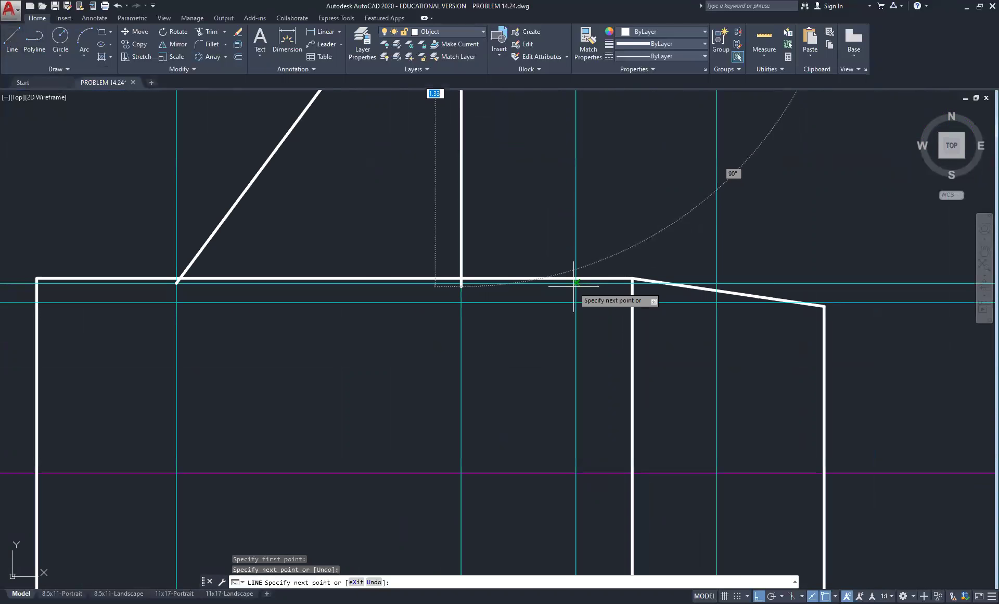
pyautogui.click(576, 283)
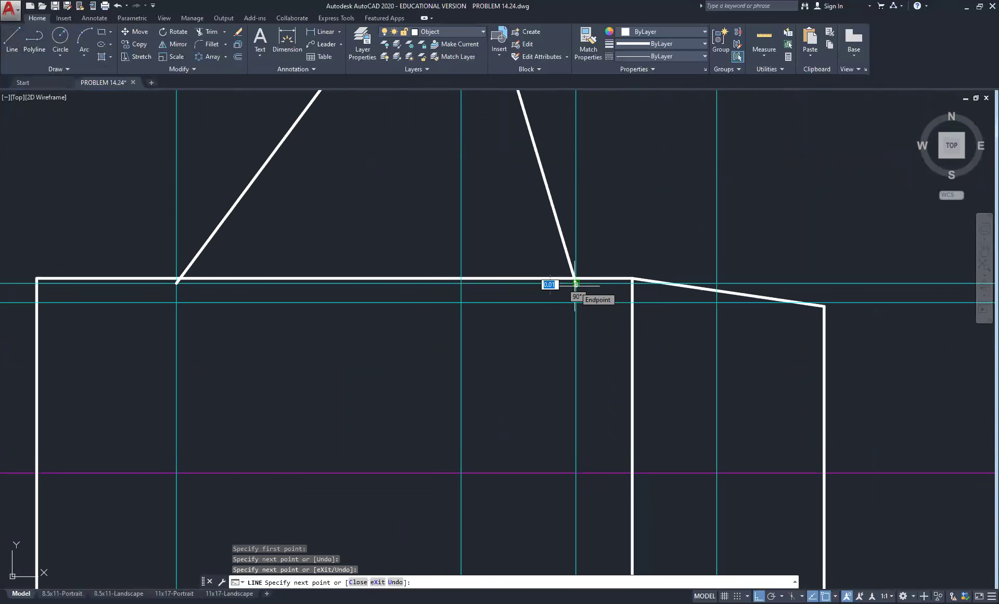
pyautogui.scroll(-2, 575, 283)
pyautogui.rightClick(622, 191)
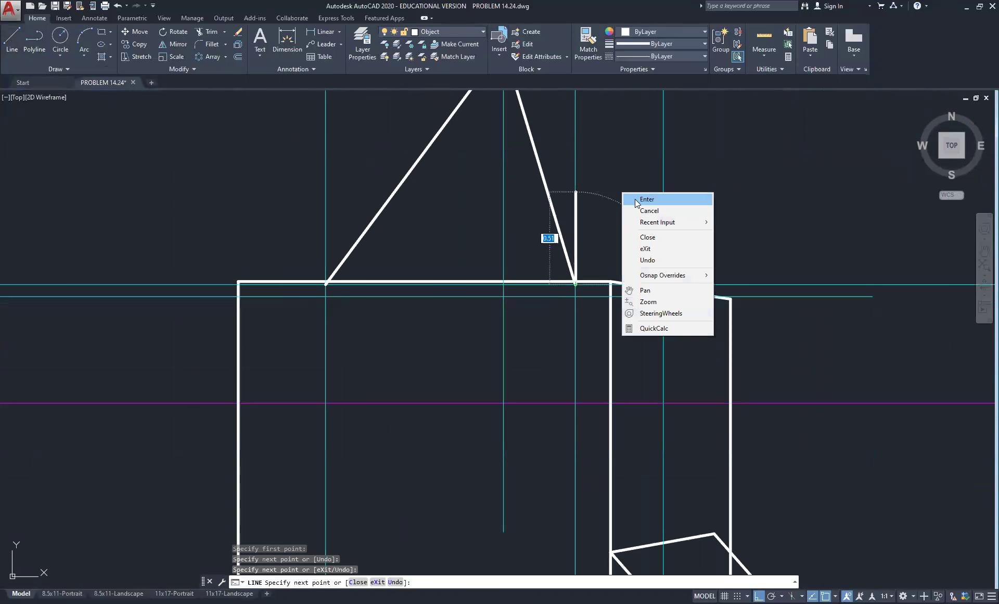
pyautogui.click(640, 201)
# Draw part 4's right sloping edge from the apex to the projected rear base corner on the lower base projection line
pyautogui.moveTo(621, 158); pyautogui.dragTo(561, 300, button='middle')
pyautogui.rightClick(551, 229)
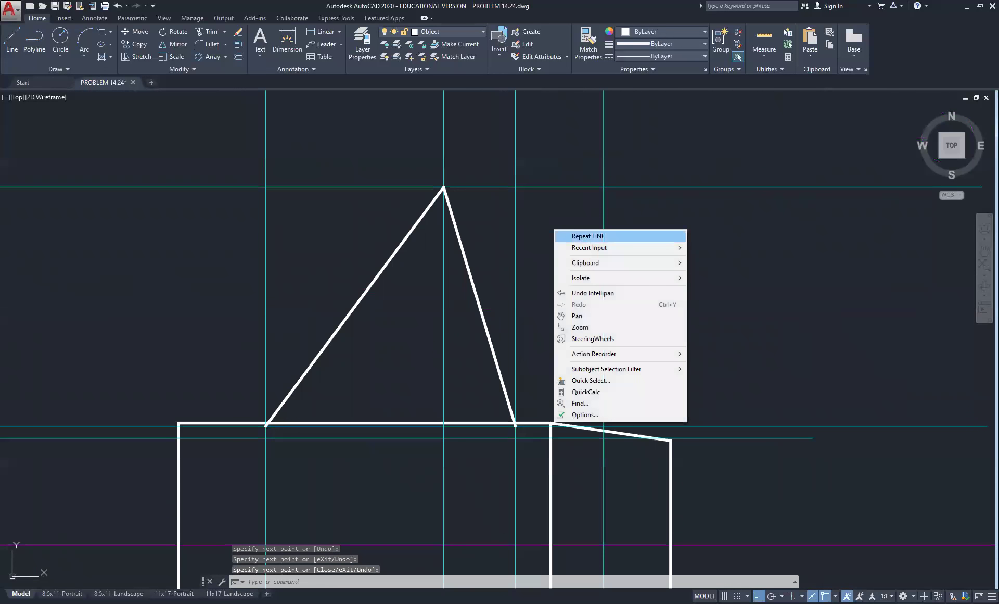
pyautogui.click(587, 237)
pyautogui.click(444, 187)
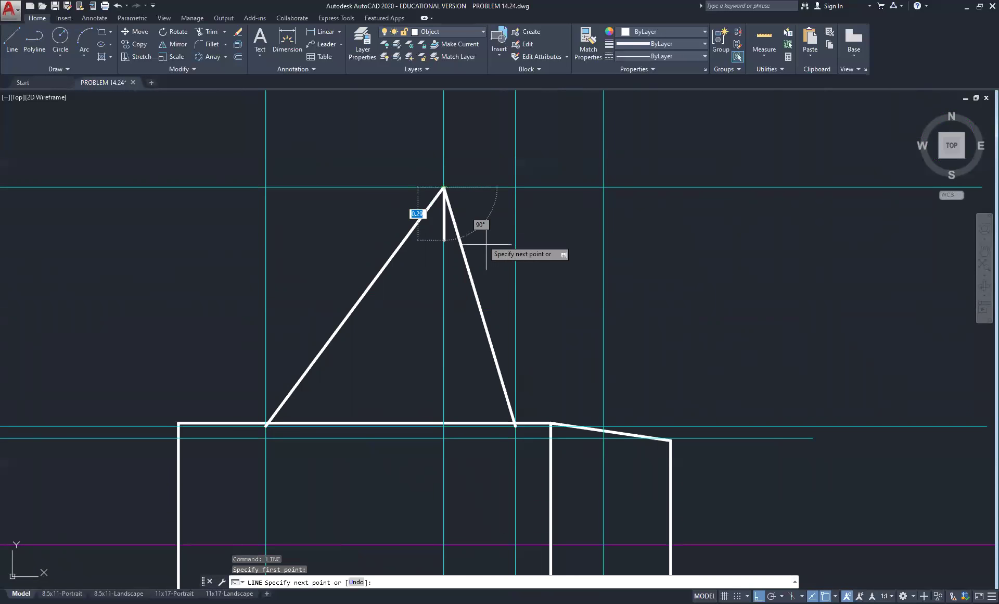
pyautogui.scroll(4, 590, 424)
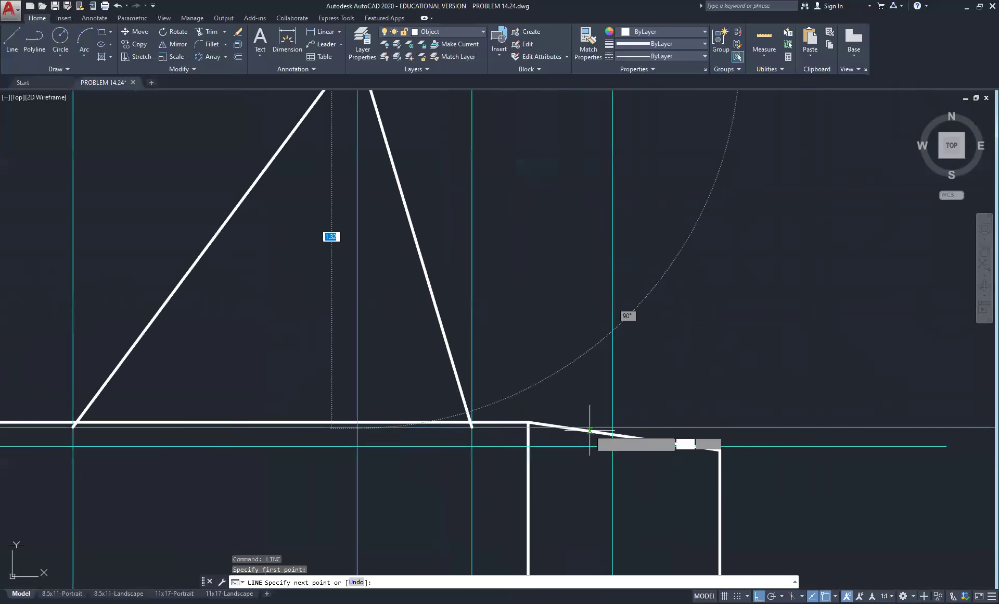
pyautogui.click(625, 452)
pyautogui.moveTo(584, 339); pyautogui.dragTo(425, 208, button='middle')
pyautogui.rightClick(538, 177)
pyautogui.click(575, 180)
pyautogui.scroll(-4, 537, 226)
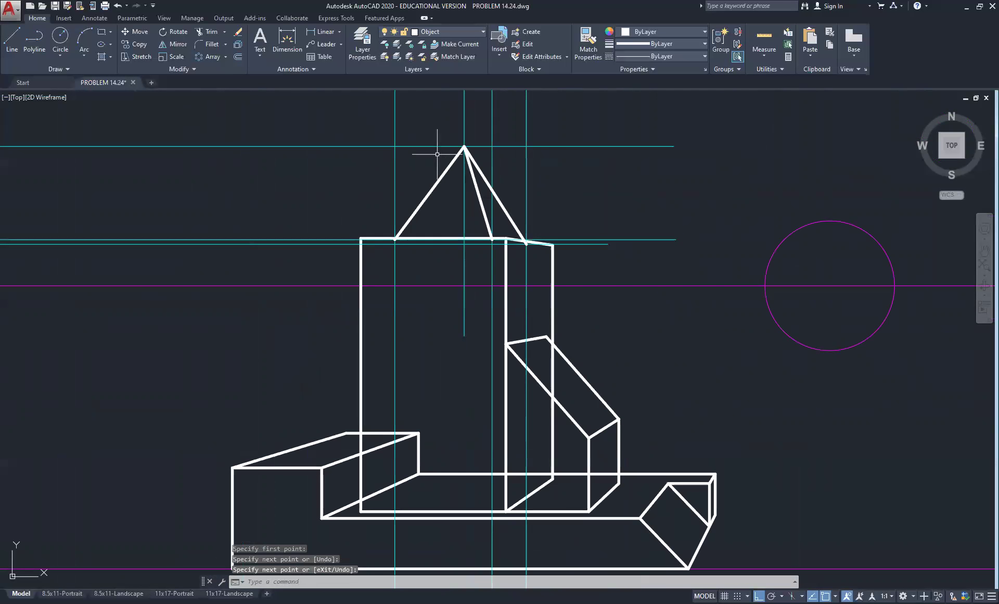
# Turn off Layer4 to hide part 4's sight and projection lines
pyautogui.click(454, 32)
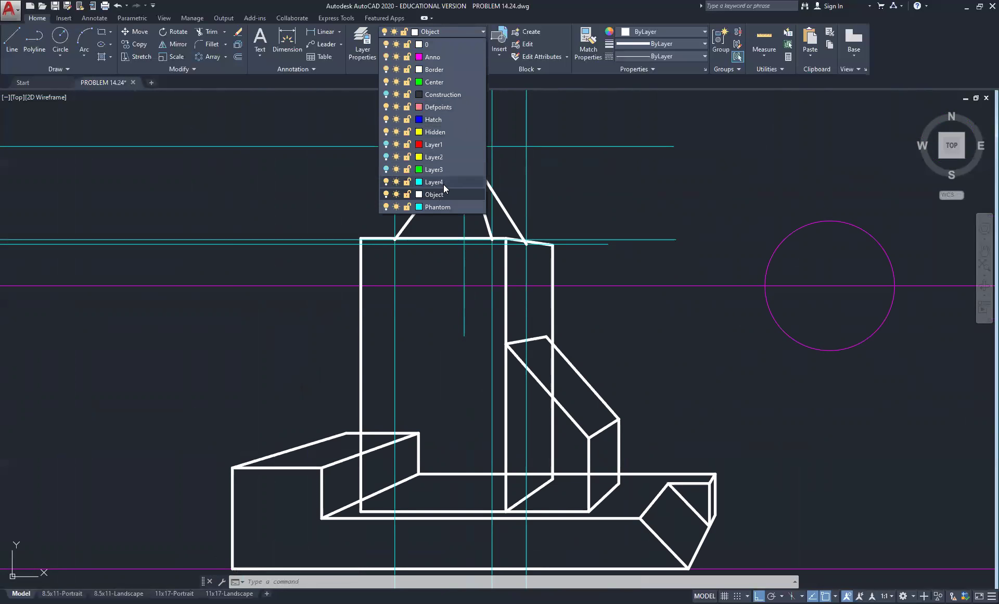
pyautogui.click(385, 181)
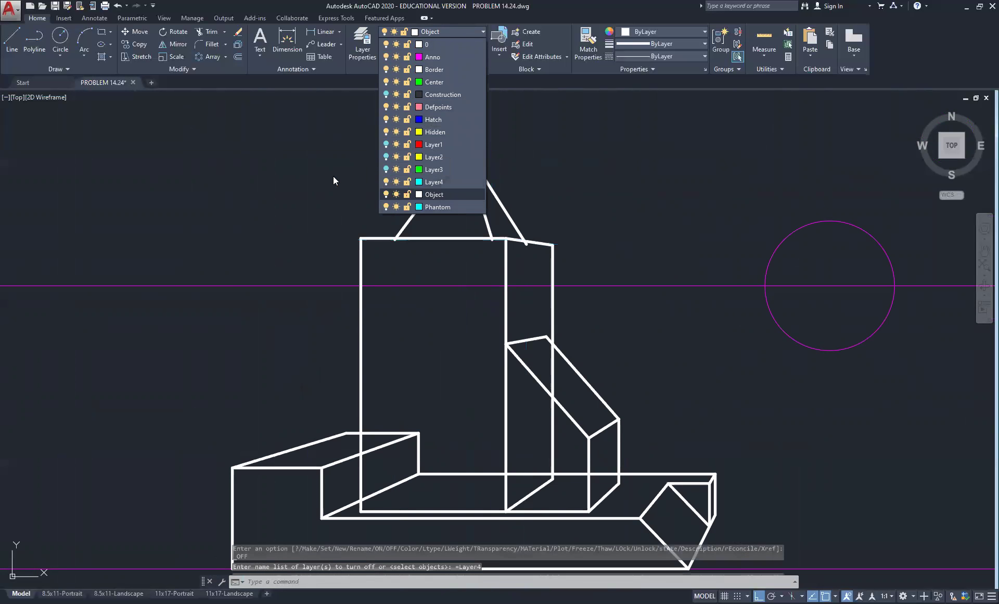
pyautogui.scroll(-4, 288, 173)
pyautogui.moveTo(289, 178)
pyautogui.mouseDown(button='middle')
pyautogui.moveTo(308, 151)
pyautogui.moveTo(272, 195)
pyautogui.mouseUp(button='middle')
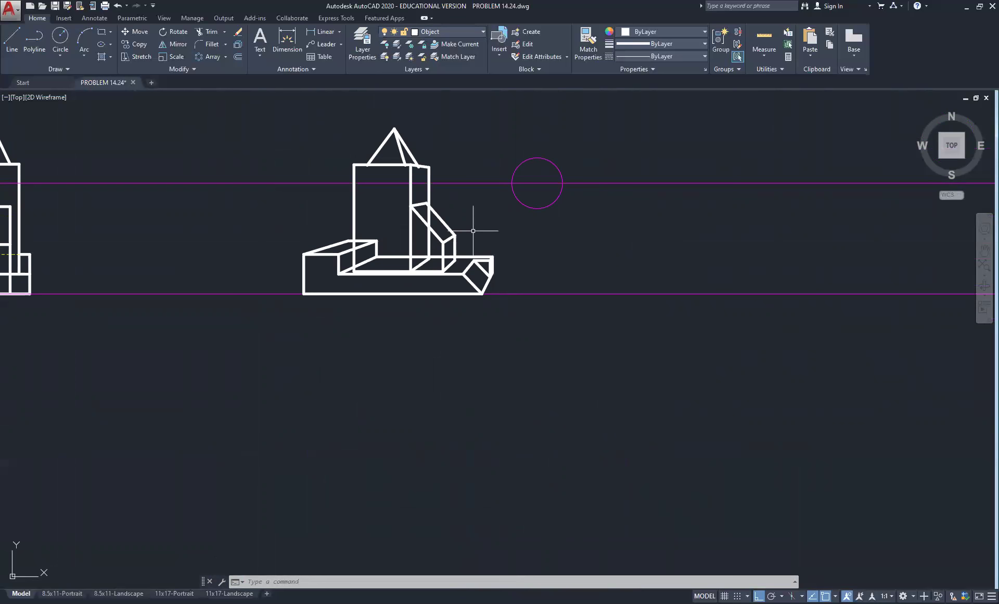
# Trim the overhang of part 4's middle sloping edge at the upright block's top front edge
pyautogui.click(207, 32)
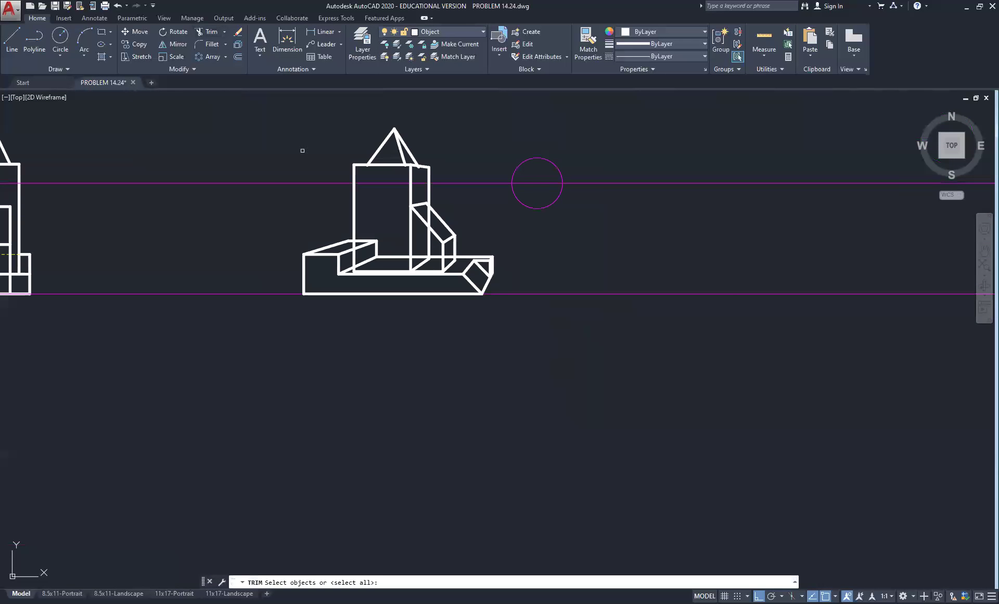
pyautogui.scroll(6, 386, 173)
pyautogui.click(427, 149)
pyautogui.press('Return')
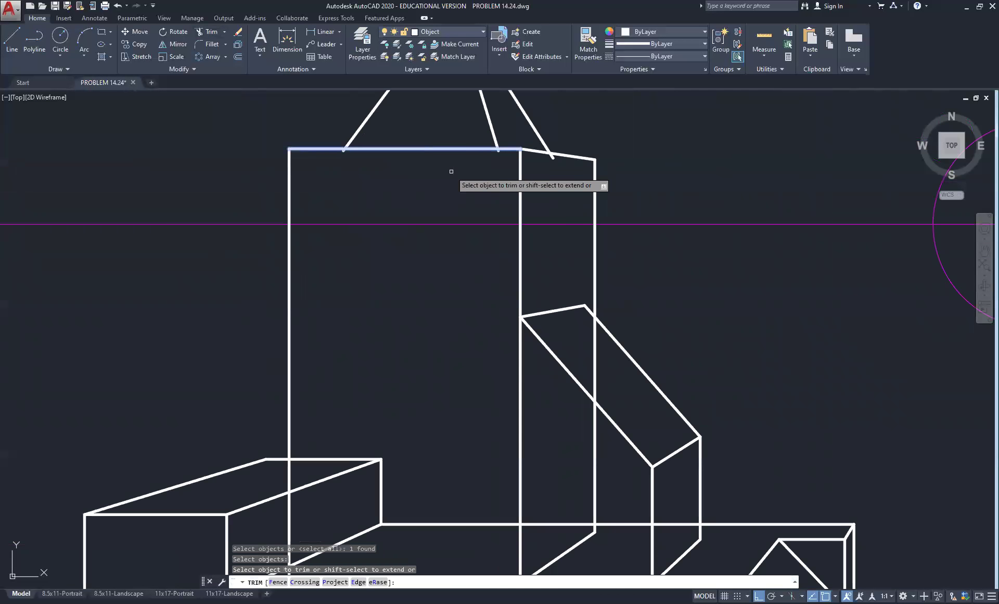
pyautogui.scroll(6, 452, 171)
pyautogui.click(486, 125)
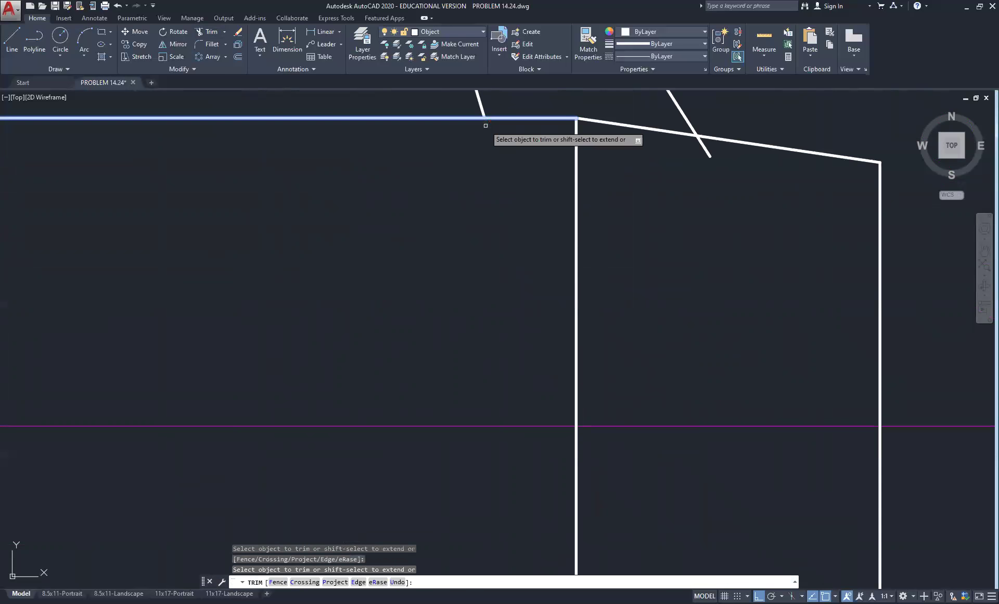
pyautogui.click(707, 150)
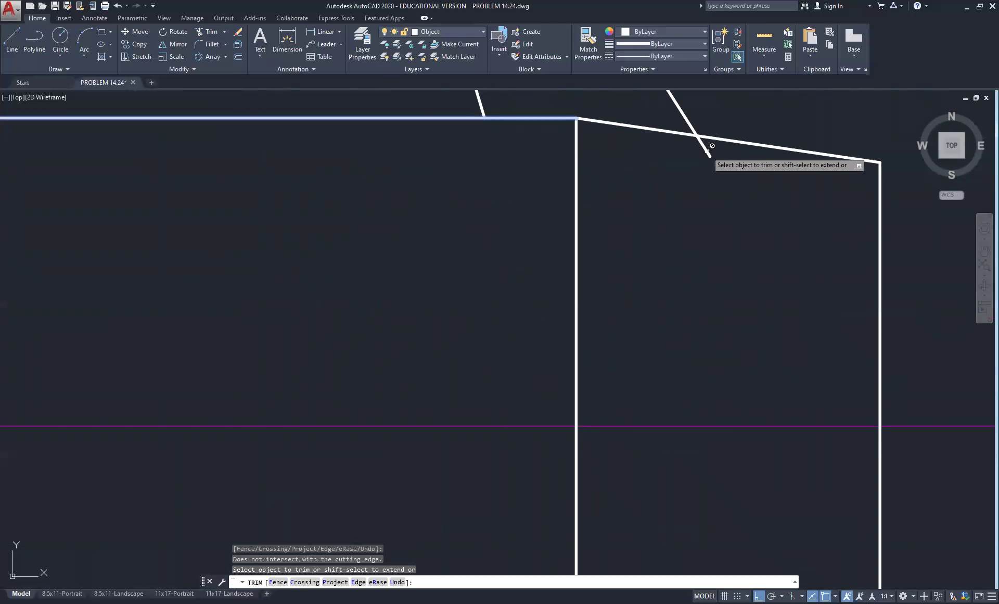
pyautogui.rightClick(706, 167)
pyautogui.click(706, 170)
# Trim the overhang of part 4's right sloping edge at the upright block's receding top edge
pyautogui.rightClick(706, 170)
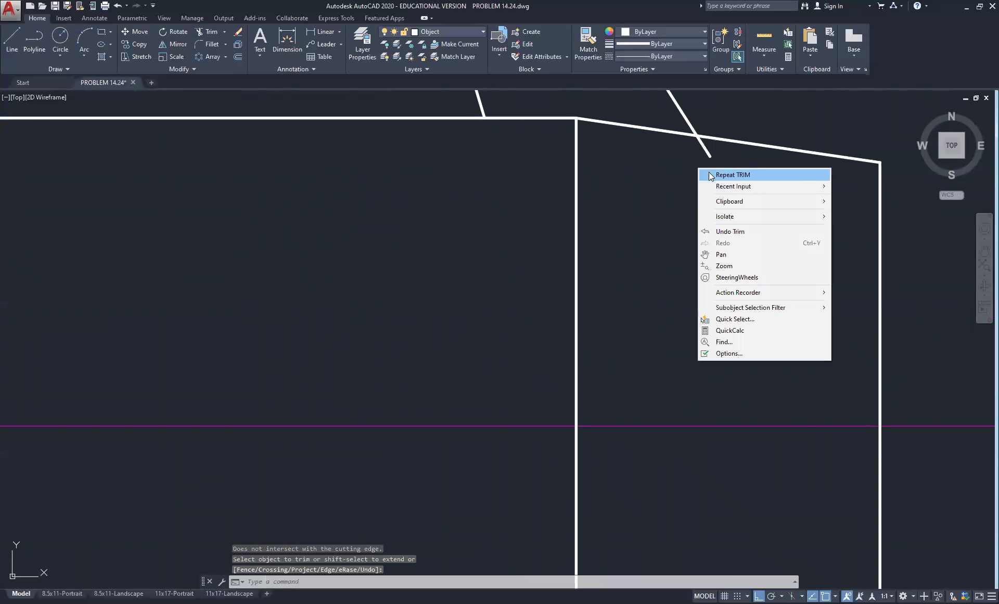
pyautogui.click(711, 175)
pyautogui.click(686, 134)
pyautogui.press('Return')
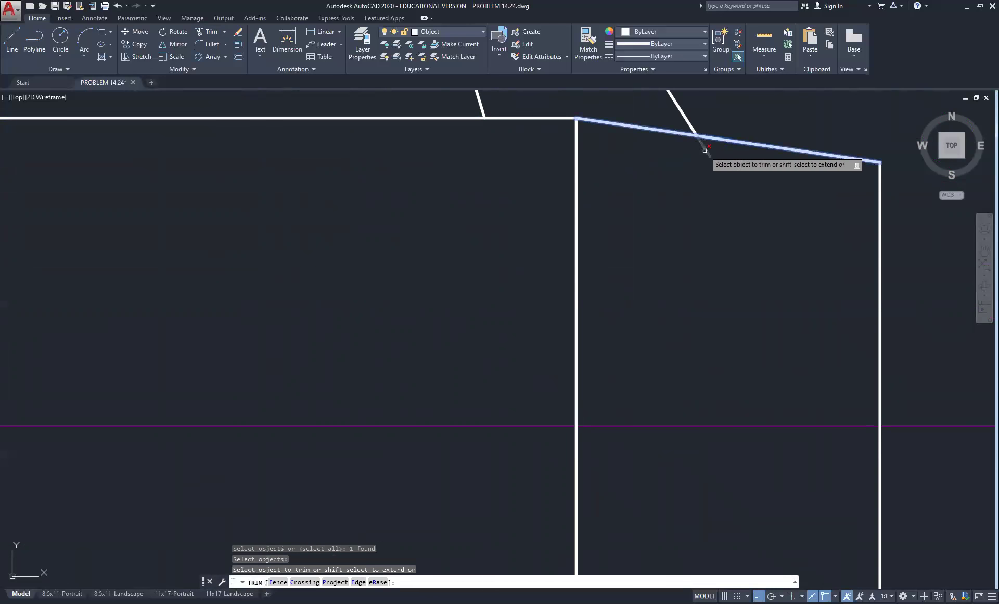
pyautogui.click(705, 151)
pyautogui.scroll(-4, 648, 190)
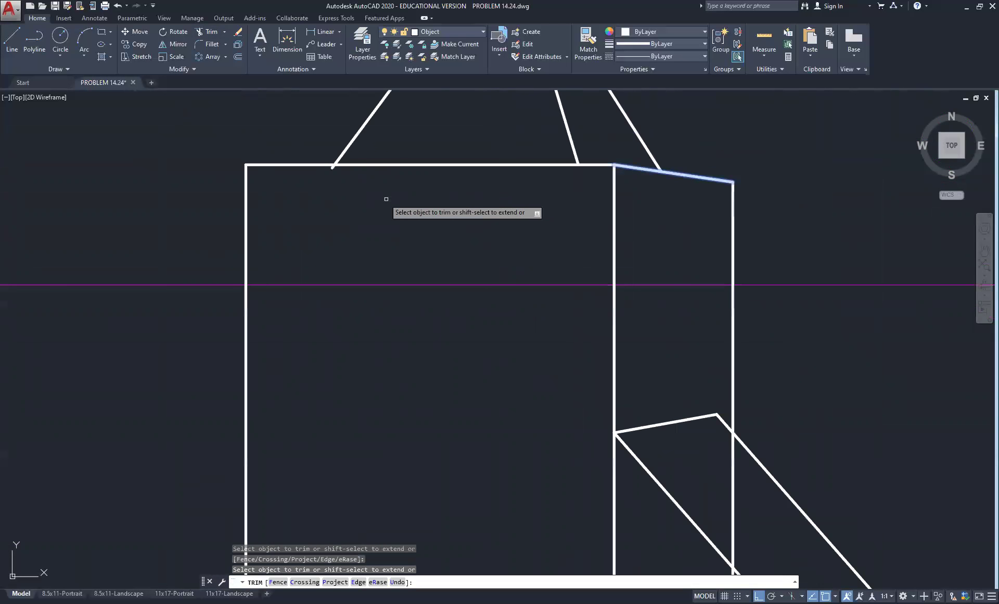
pyautogui.rightClick(363, 190)
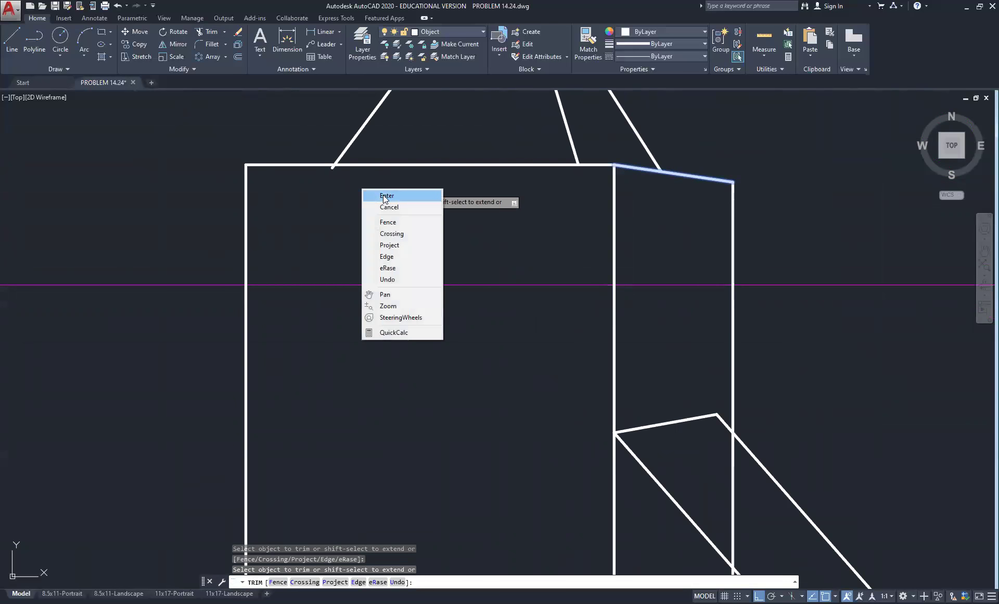
pyautogui.click(385, 196)
# Trim the overhang of part 4's left sloping edge at the upright block's top front edge
pyautogui.click(357, 165)
pyautogui.rightClick(358, 174)
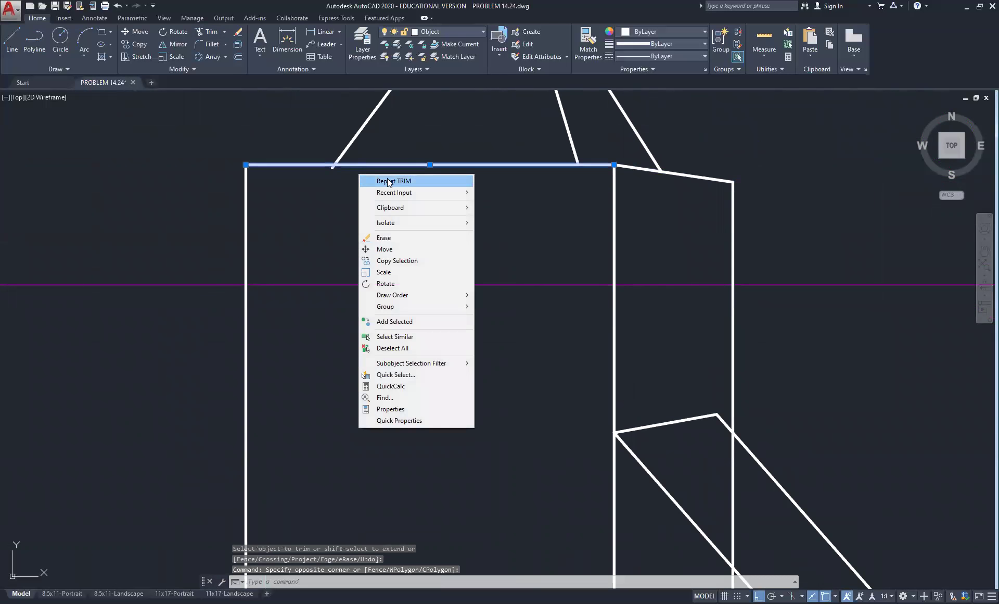
pyautogui.click(387, 181)
pyautogui.click(333, 169)
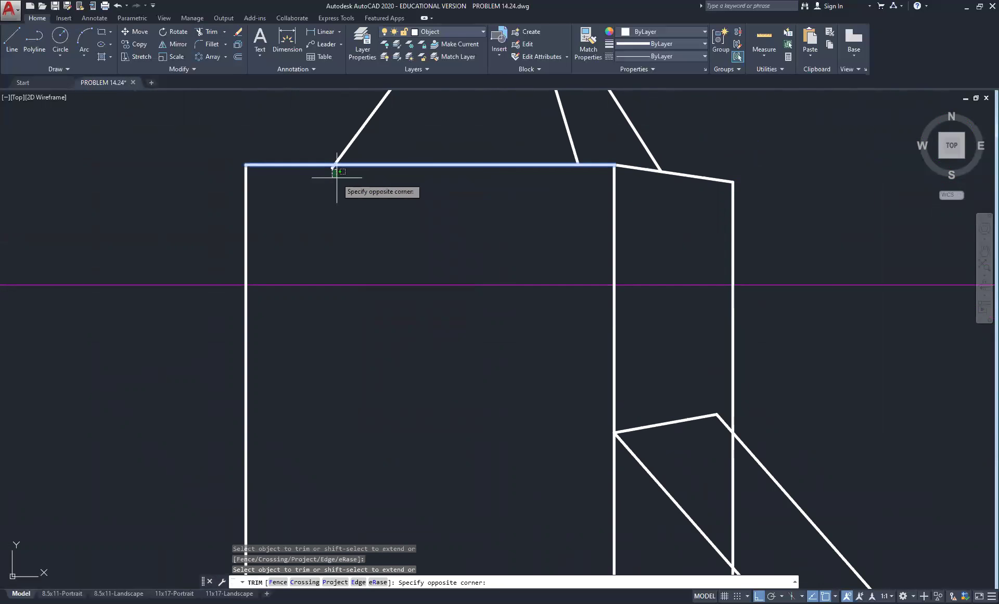
pyautogui.scroll(10, 333, 171)
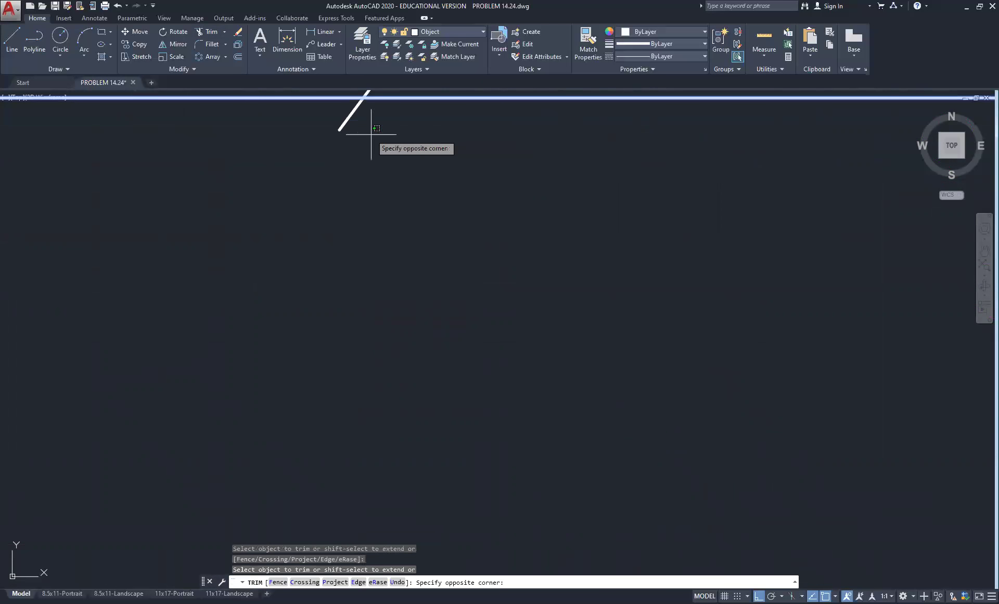
pyautogui.click(321, 108)
pyautogui.scroll(-6, 338, 136)
pyautogui.rightClick(448, 213)
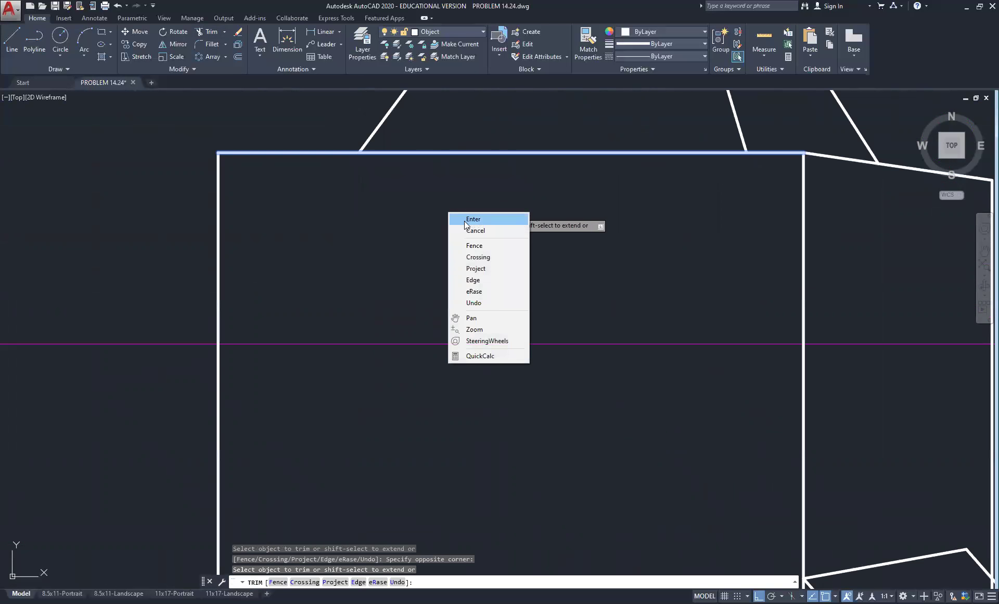
pyautogui.click(469, 219)
# Trim the upright block's rear right vertical edge below the far sloping edge of the adjoining wedge
pyautogui.scroll(-5, 428, 234)
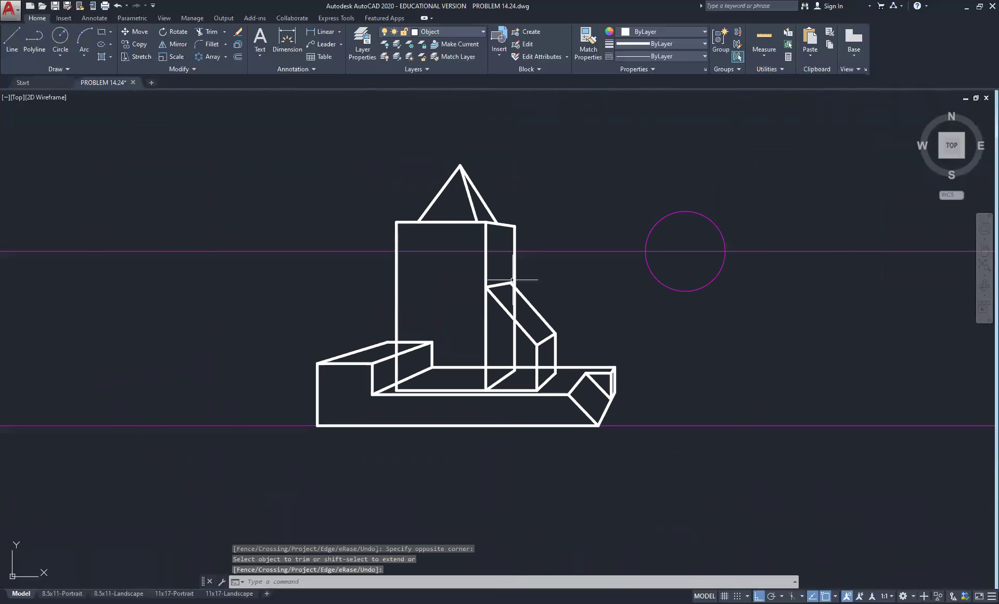
pyautogui.moveTo(525, 309); pyautogui.dragTo(404, 226, button='middle')
pyautogui.scroll(4, 384, 182)
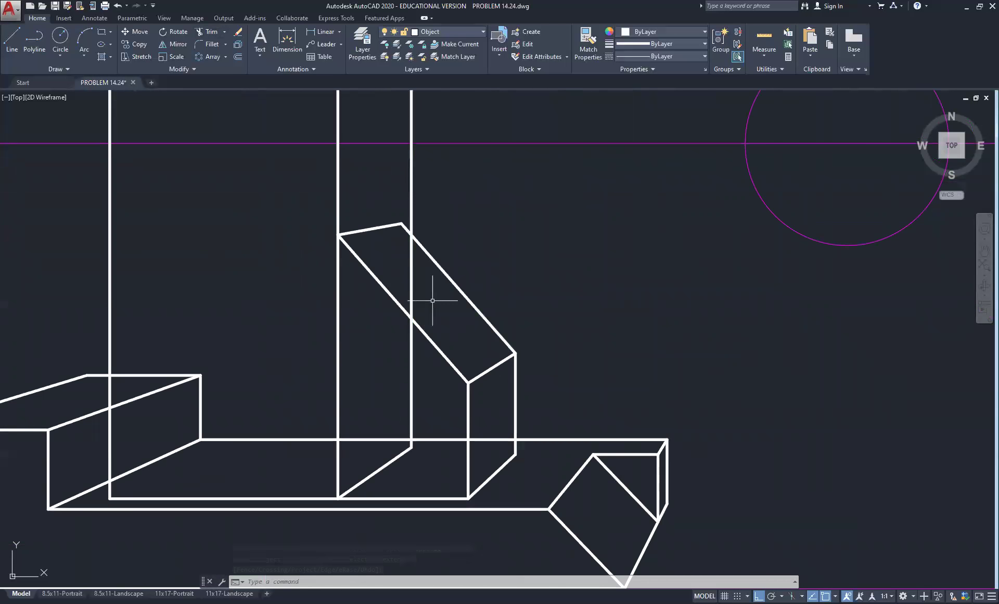
pyautogui.click(211, 33)
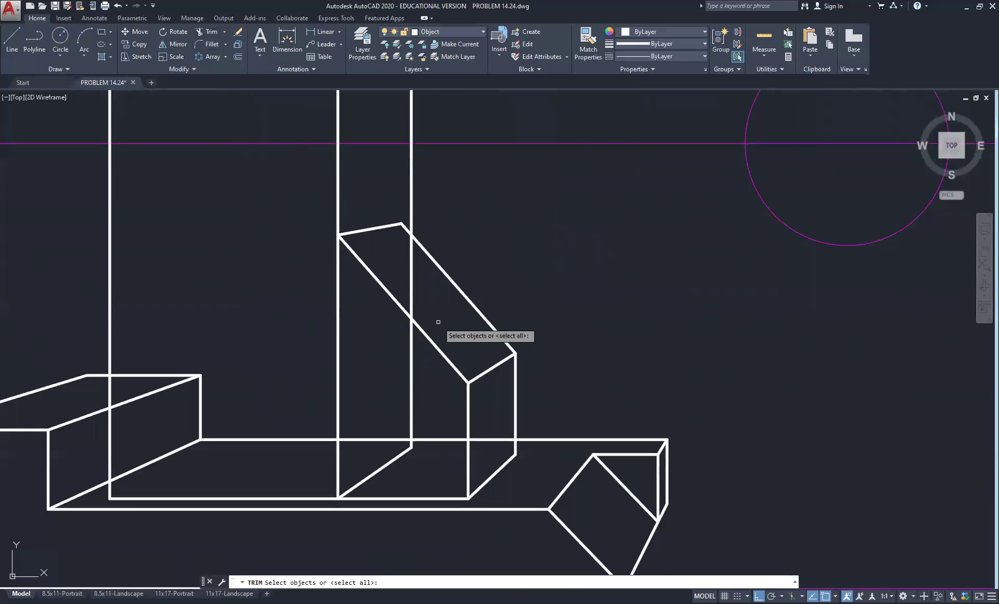
pyautogui.click(463, 276)
pyautogui.click(424, 306)
pyautogui.press('Return')
pyautogui.click(426, 294)
pyautogui.click(408, 269)
pyautogui.rightClick(397, 258)
pyautogui.click(403, 266)
# Trim the upright block's front right vertical edge below the wedge's near sloping edge
pyautogui.moveTo(384, 272); pyautogui.dragTo(469, 218, button='middle')
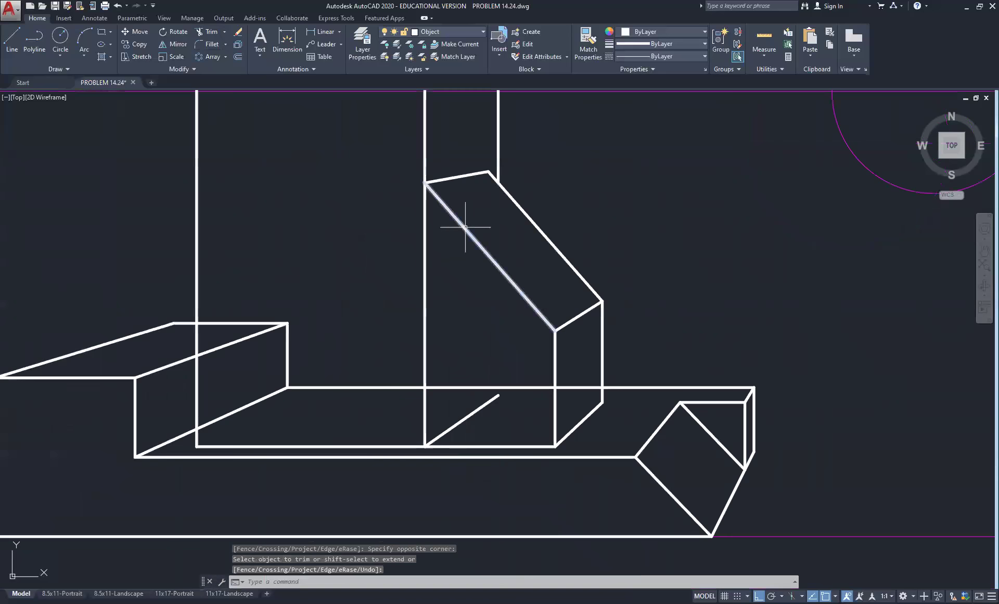
pyautogui.rightClick(476, 207)
pyautogui.click(510, 211)
pyautogui.click(464, 223)
pyautogui.click(442, 229)
pyautogui.press('Return')
pyautogui.click(435, 224)
pyautogui.click(413, 236)
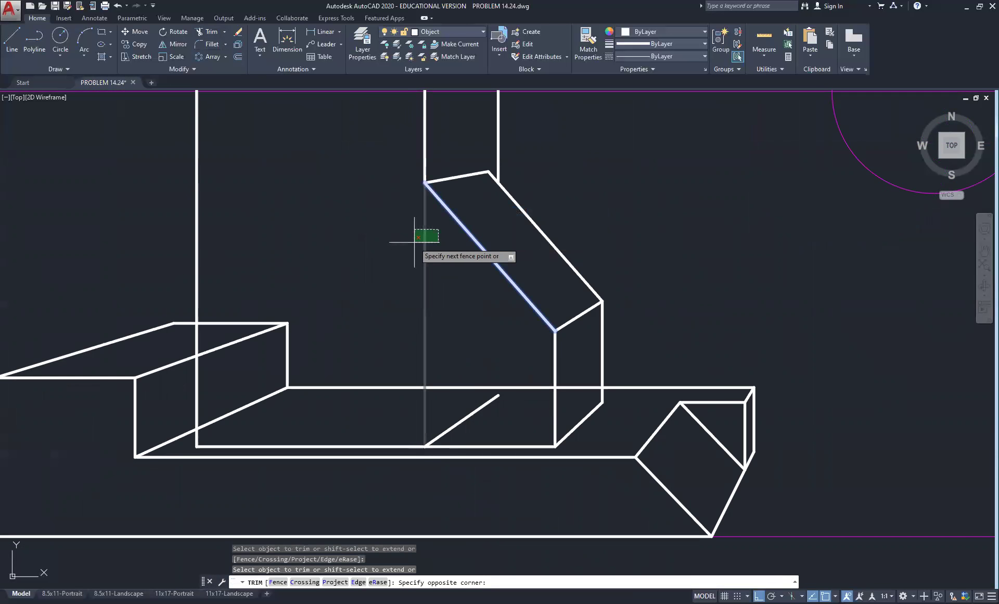
pyautogui.rightClick(373, 239)
pyautogui.press('Escape')
# Erase the leftover receding base line between the upright block and the wedge
pyautogui.click(487, 420)
pyautogui.click(457, 411)
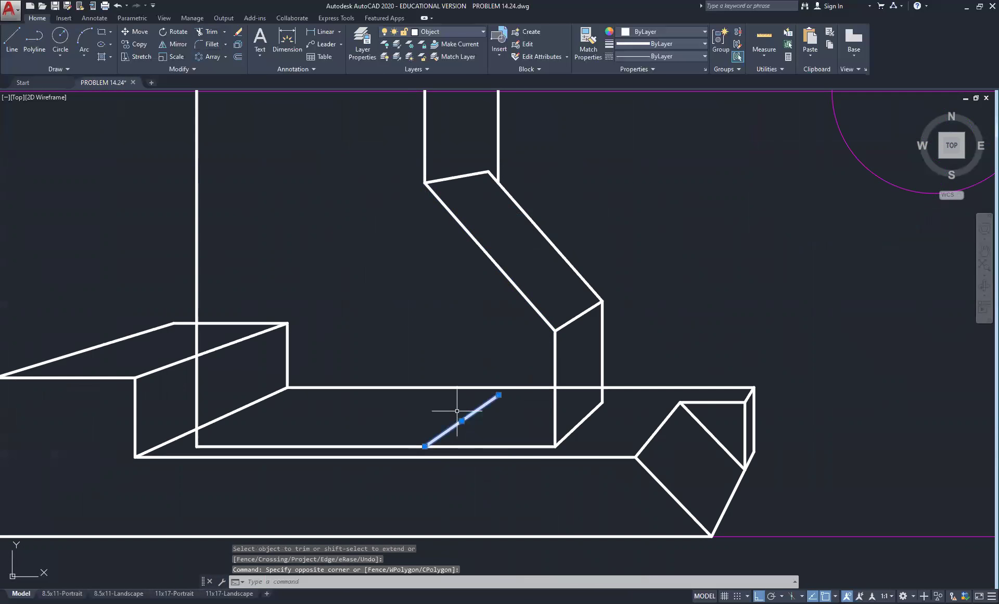
pyautogui.press('Delete')
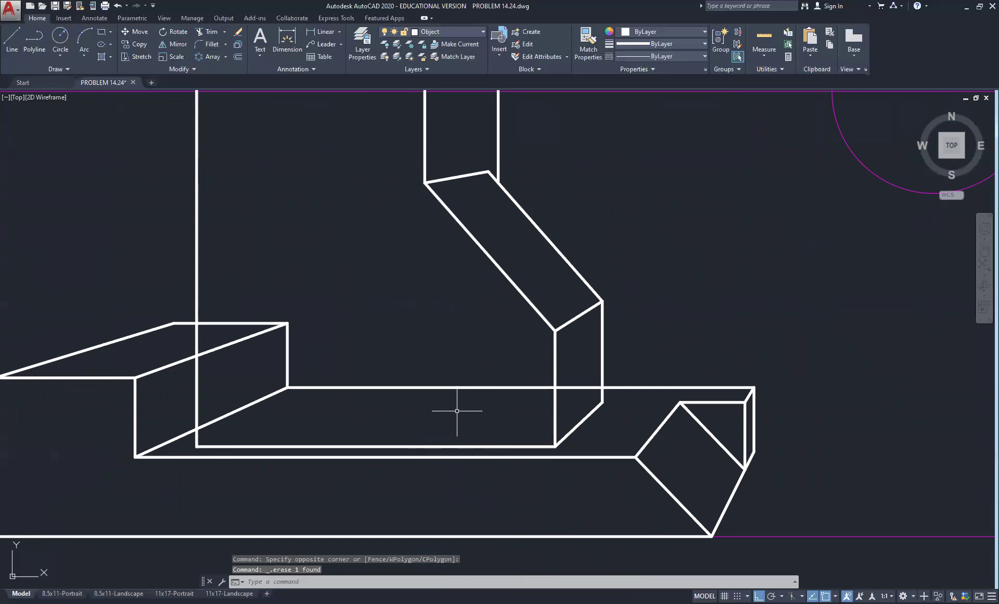
# Trim the base's hidden lines between the upright block's left front edge and the wedge's rear vertical edge
pyautogui.click(206, 31)
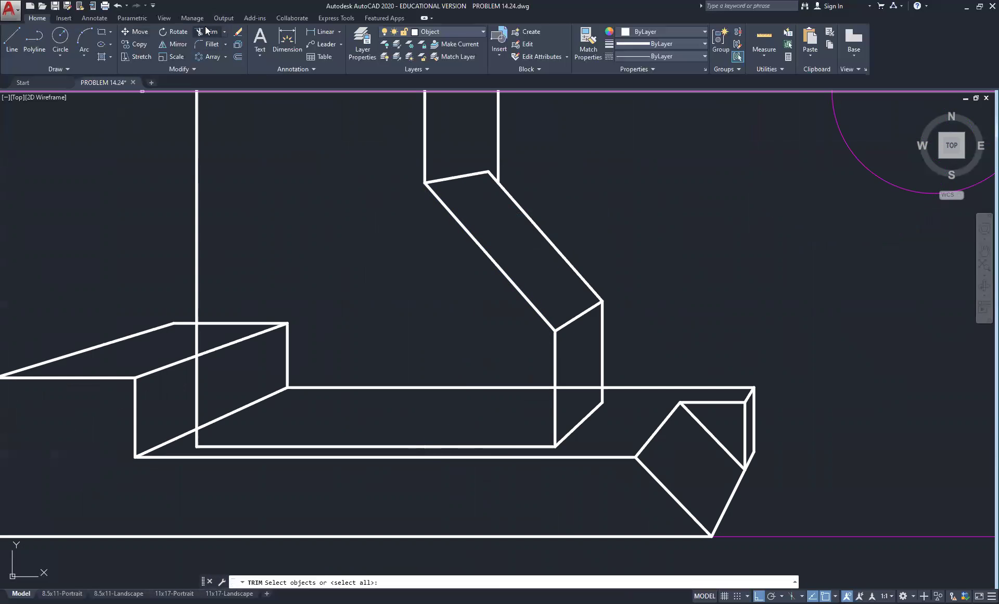
pyautogui.click(273, 163)
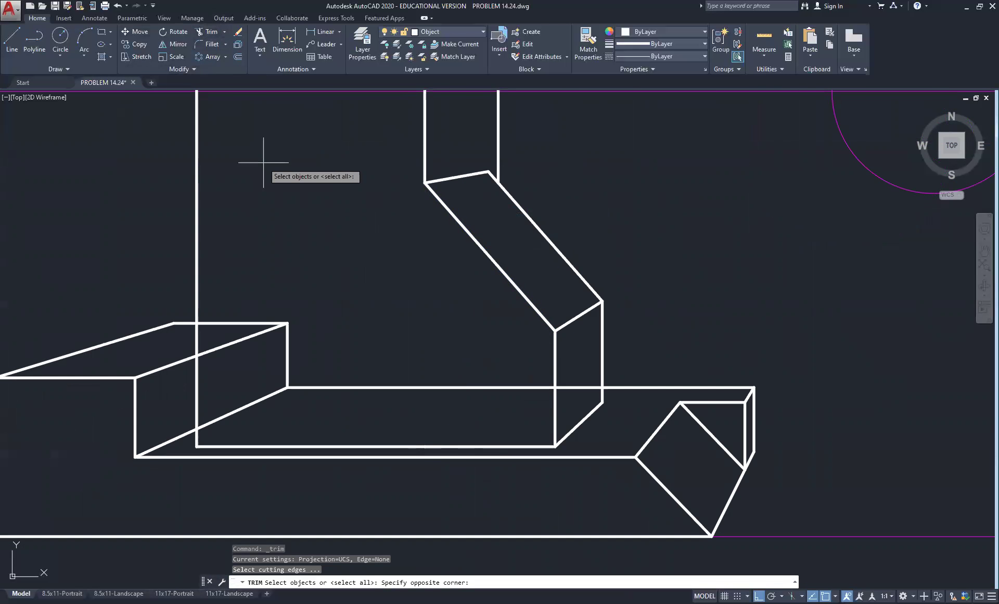
pyautogui.click(161, 227)
pyautogui.click(612, 348)
pyautogui.click(591, 359)
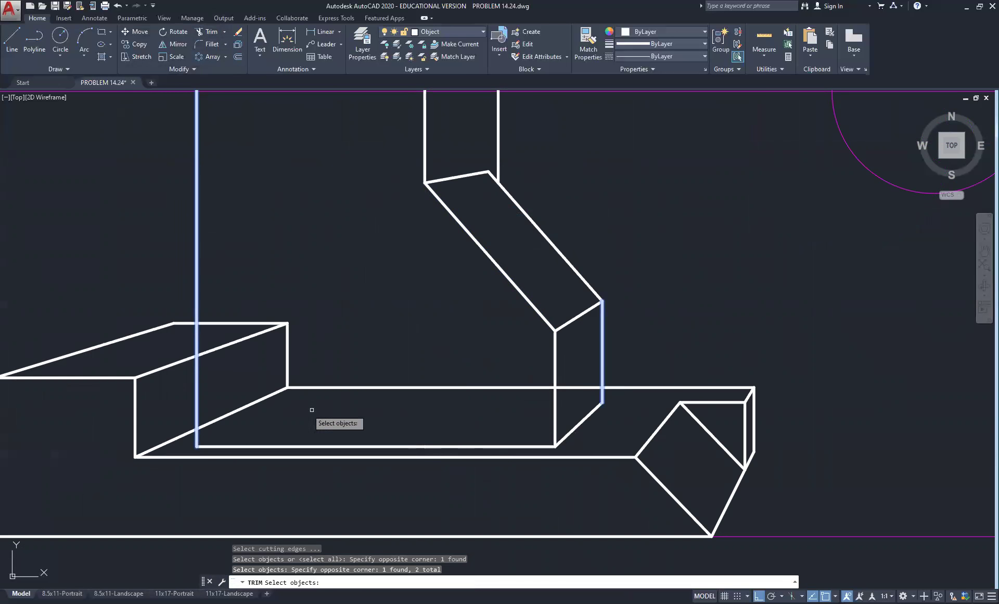
pyautogui.press('Return')
pyautogui.click(352, 266)
pyautogui.click(239, 411)
pyautogui.rightClick(316, 261)
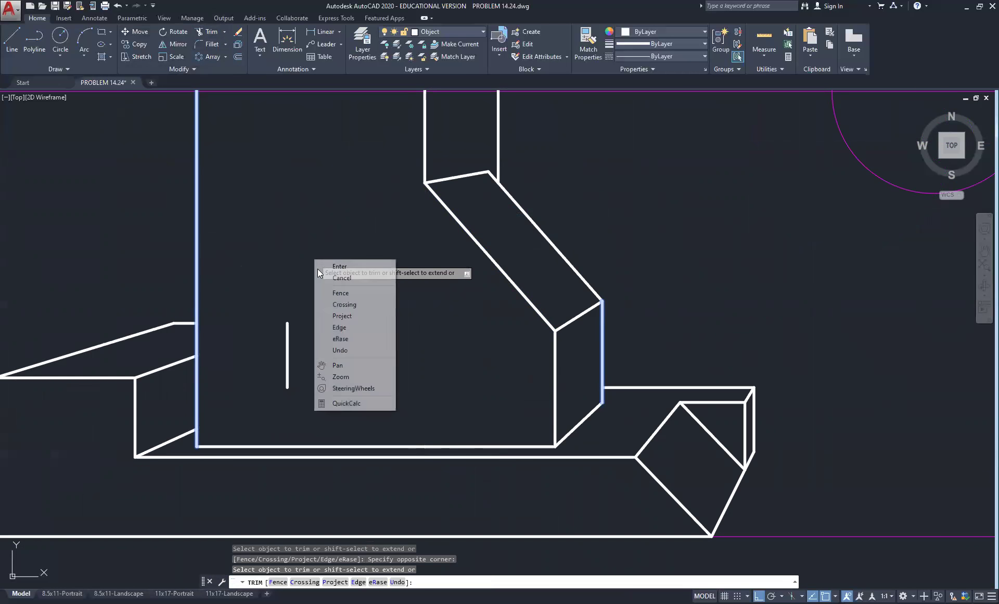
pyautogui.click(351, 267)
# Erase the isolated vertical line of the base's raised end left inside the upright block's front face
pyautogui.click(306, 302)
pyautogui.click(264, 411)
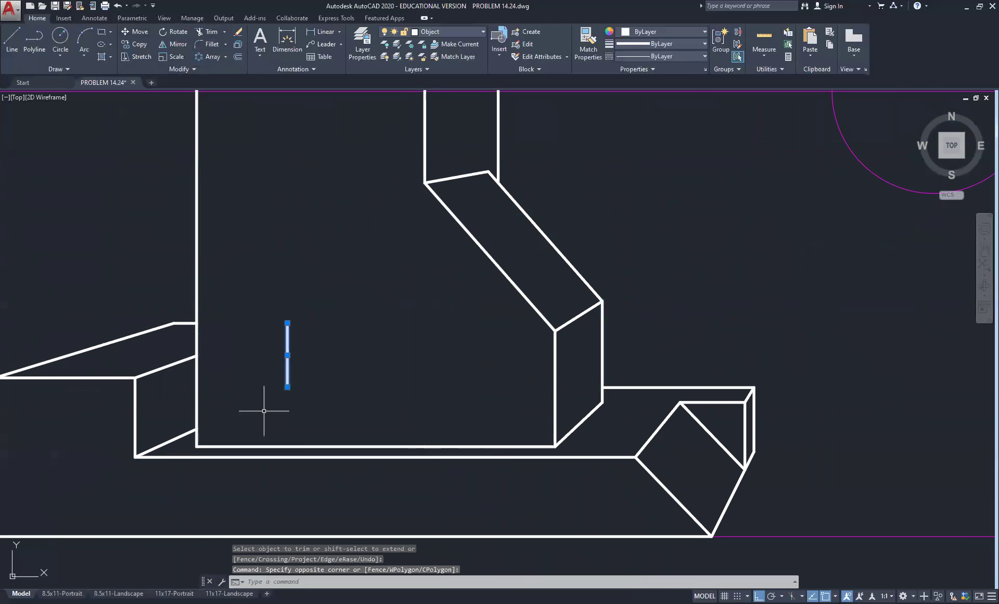
pyautogui.press('Delete')
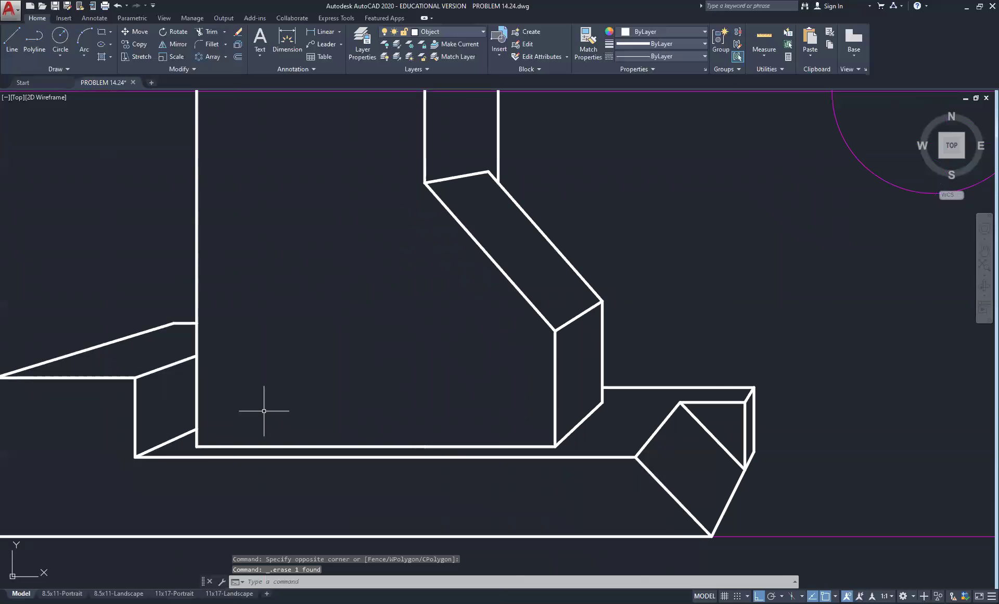
# Open the 8.5x11-Landscape layout and bring the perspective drawing into its viewport, ending in paper space
pyautogui.scroll(-3, 271, 395)
pyautogui.moveTo(344, 347)
pyautogui.mouseDown(button='middle')
pyautogui.moveTo(370, 310)
pyautogui.moveTo(382, 324)
pyautogui.mouseUp(button='middle')
pyautogui.scroll(-2, 361, 309)
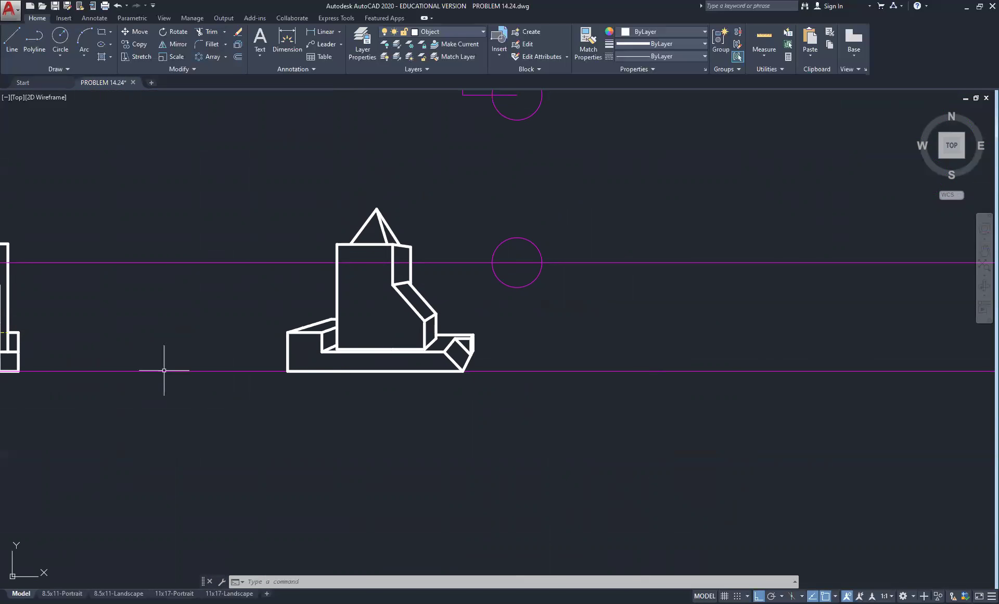
pyautogui.scroll(-2, 222, 305)
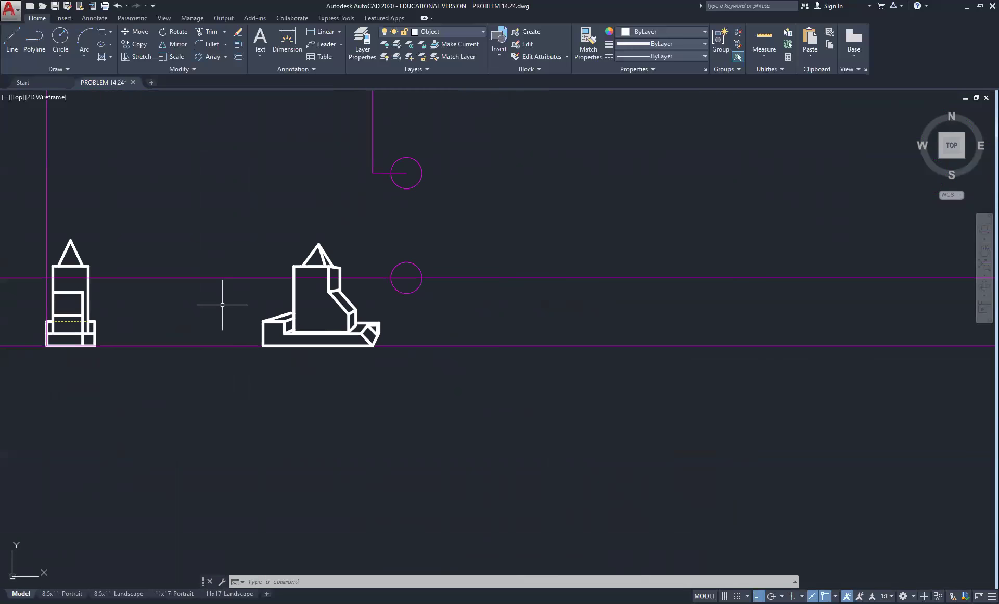
pyautogui.moveTo(225, 309); pyautogui.dragTo(319, 351, button='middle')
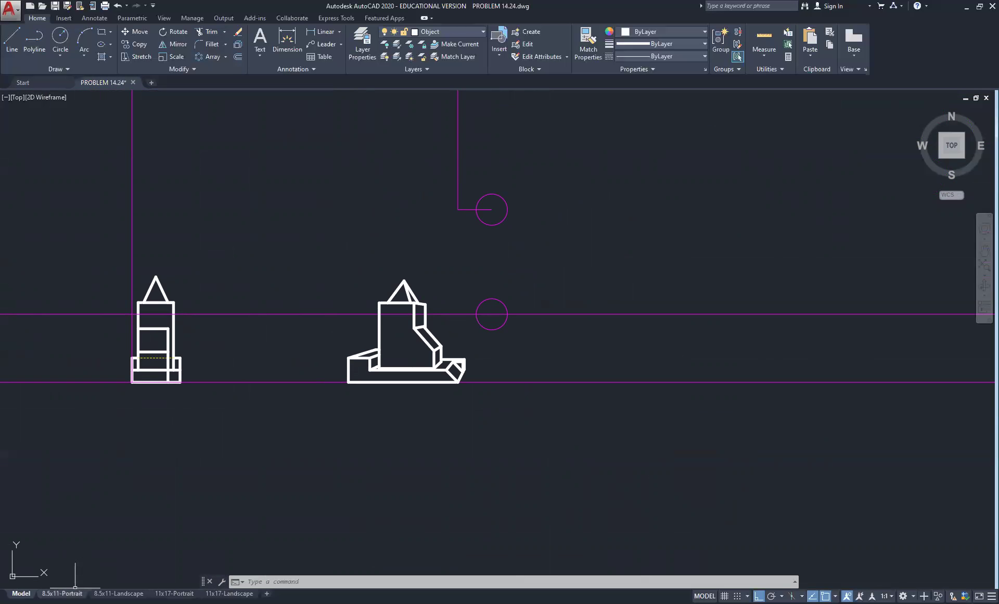
pyautogui.click(109, 594)
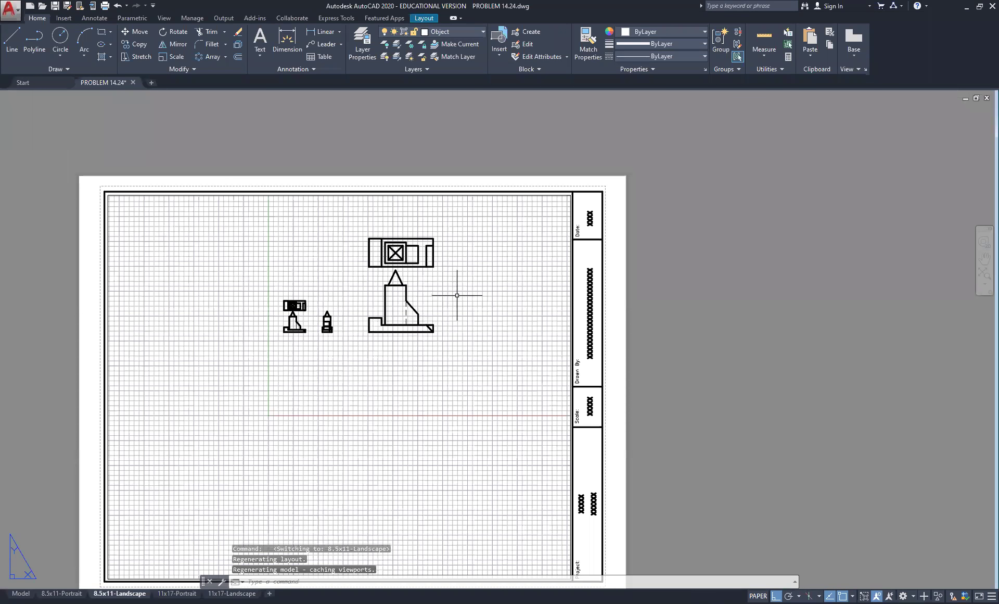
pyautogui.moveTo(453, 300); pyautogui.dragTo(340, 307, button='middle')
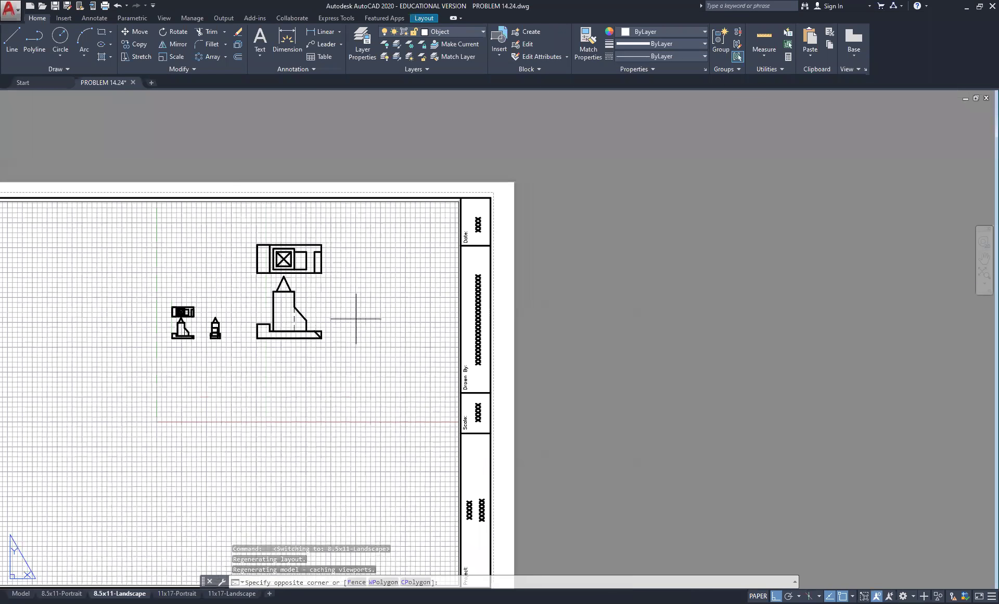
pyautogui.doubleClick(360, 321)
pyautogui.scroll(-3, 278, 377)
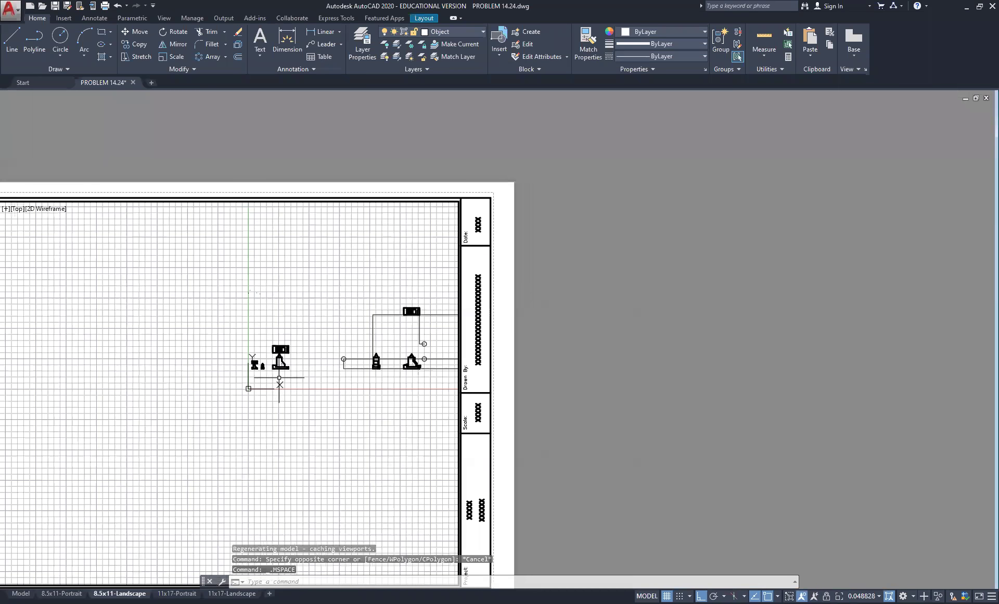
pyautogui.moveTo(335, 367); pyautogui.dragTo(136, 349, button='middle')
pyautogui.scroll(8, 179, 350)
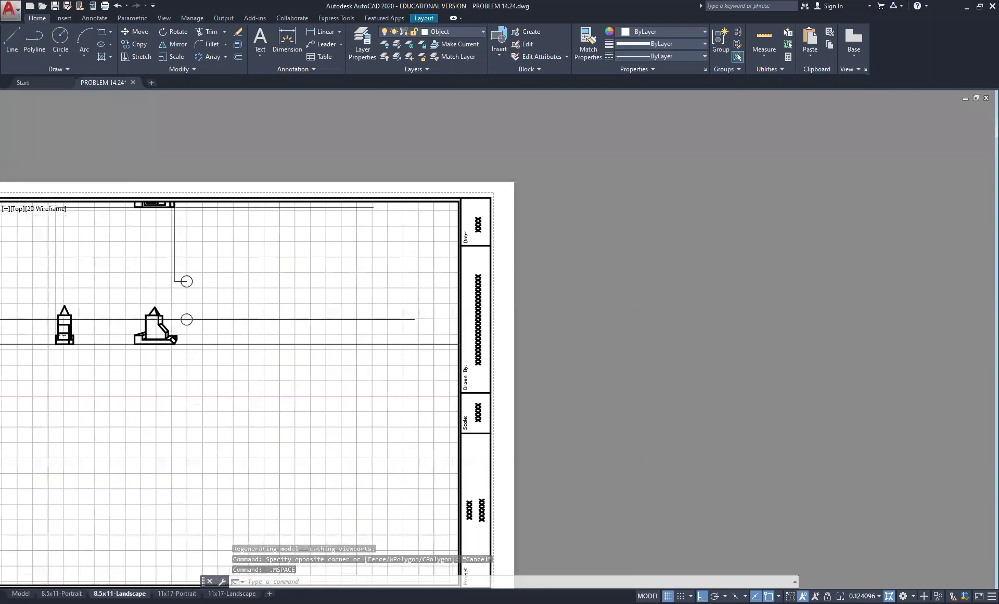
pyautogui.doubleClick(612, 310)
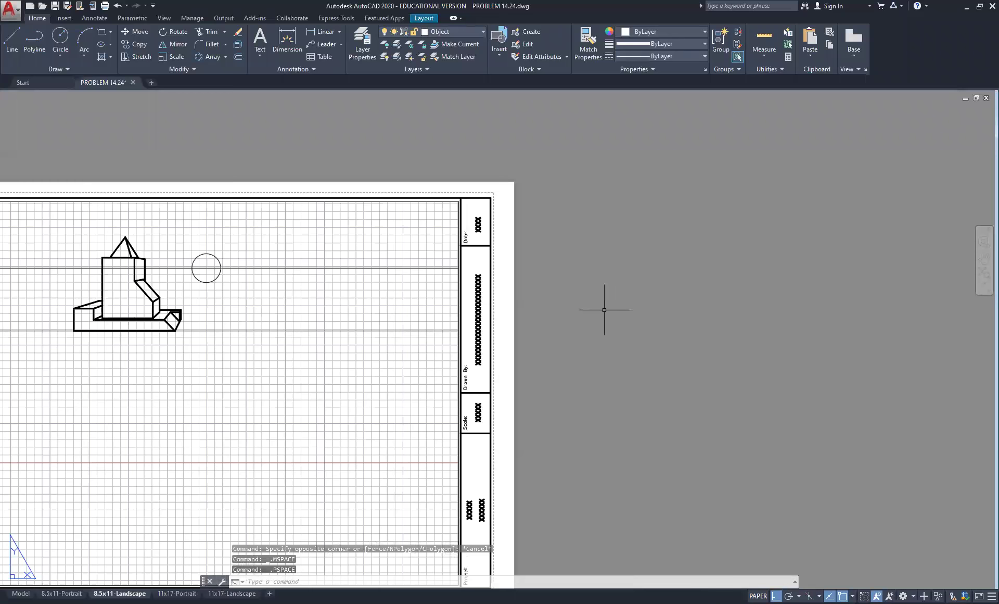
# Reactivate the layout viewport and enlarge and centre the perspective drawing in it
pyautogui.moveTo(621, 285)
pyautogui.mouseDown(button='middle')
pyautogui.moveTo(777, 205)
pyautogui.moveTo(838, 238)
pyautogui.mouseUp(button='middle')
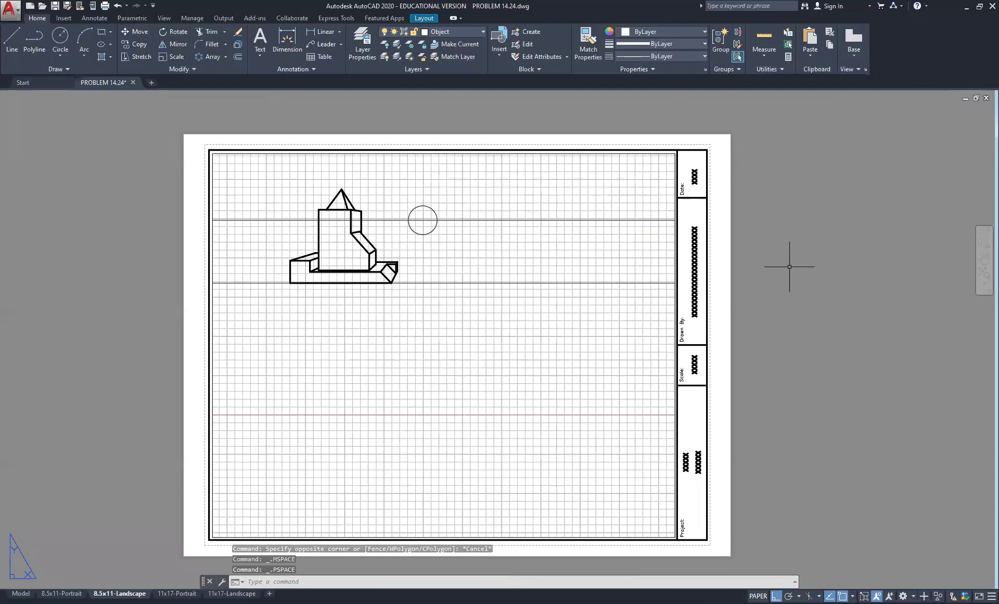
pyautogui.doubleClick(424, 262)
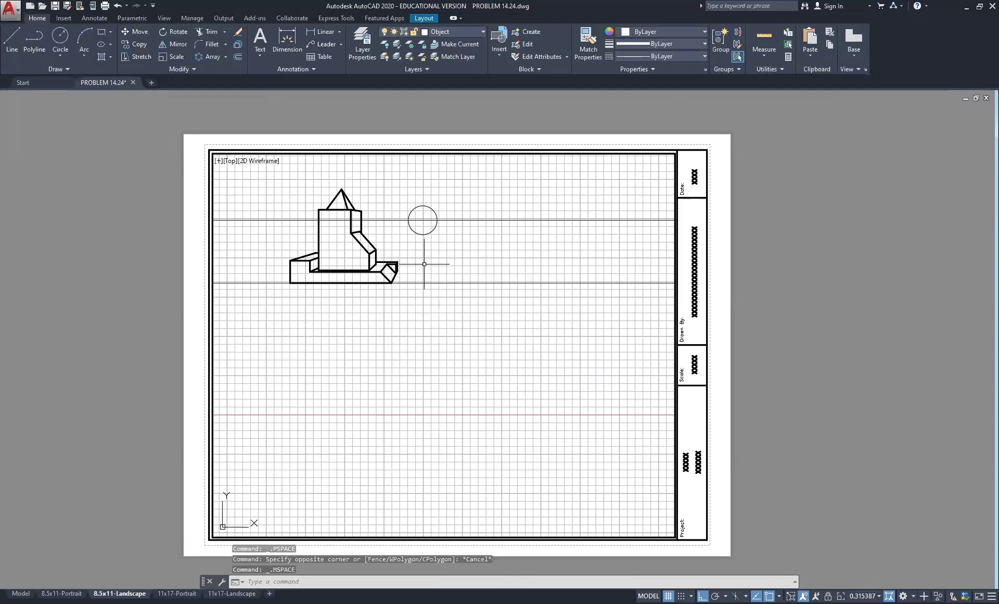
pyautogui.scroll(2, 425, 264)
pyautogui.moveTo(474, 351); pyautogui.dragTo(521, 363, button='middle')
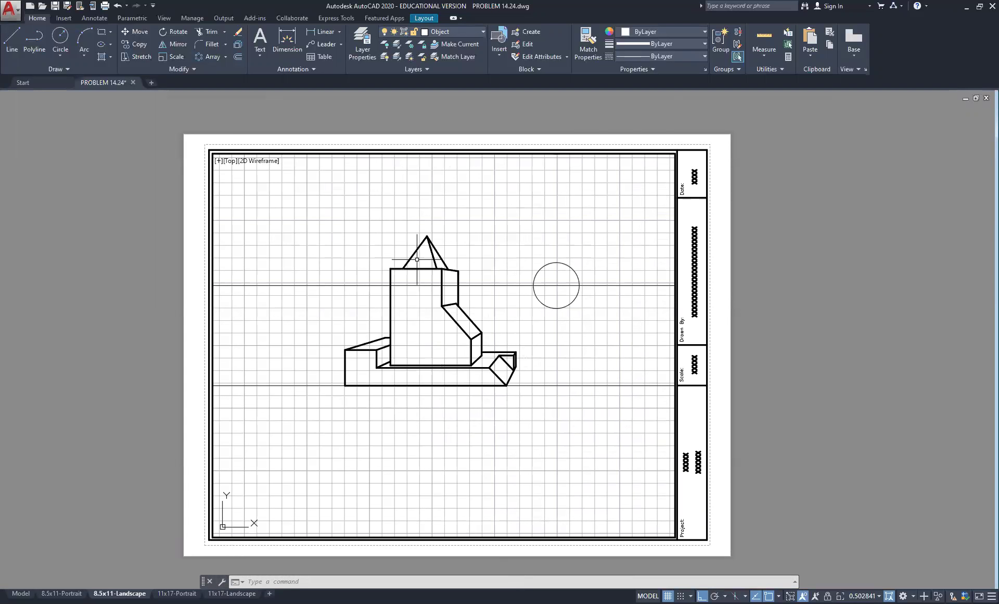
# Use ZOOM with the Window option to frame the perspective drawing in the viewport
pyautogui.write('ZOOM')
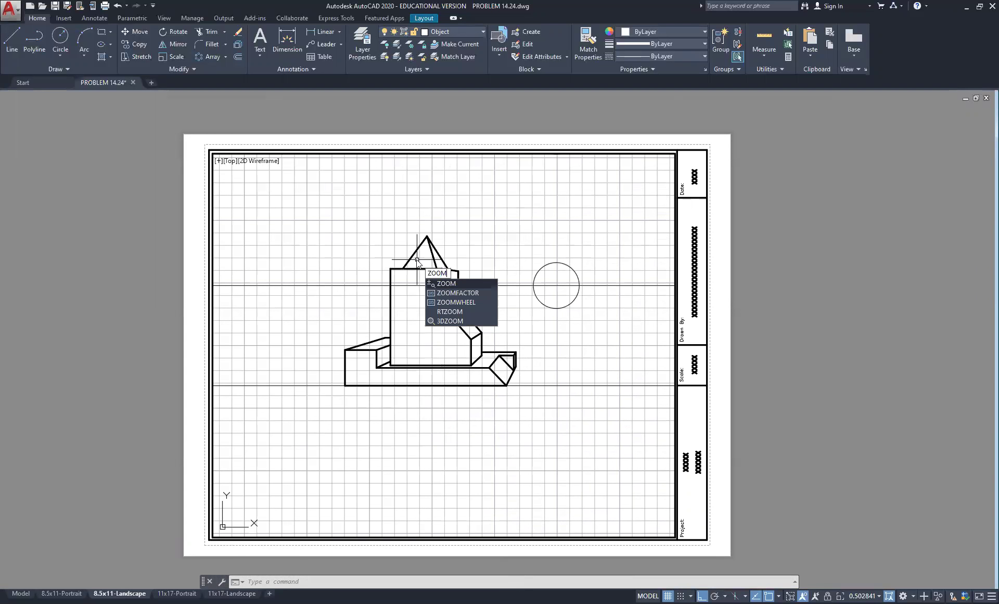
pyautogui.press('Return')
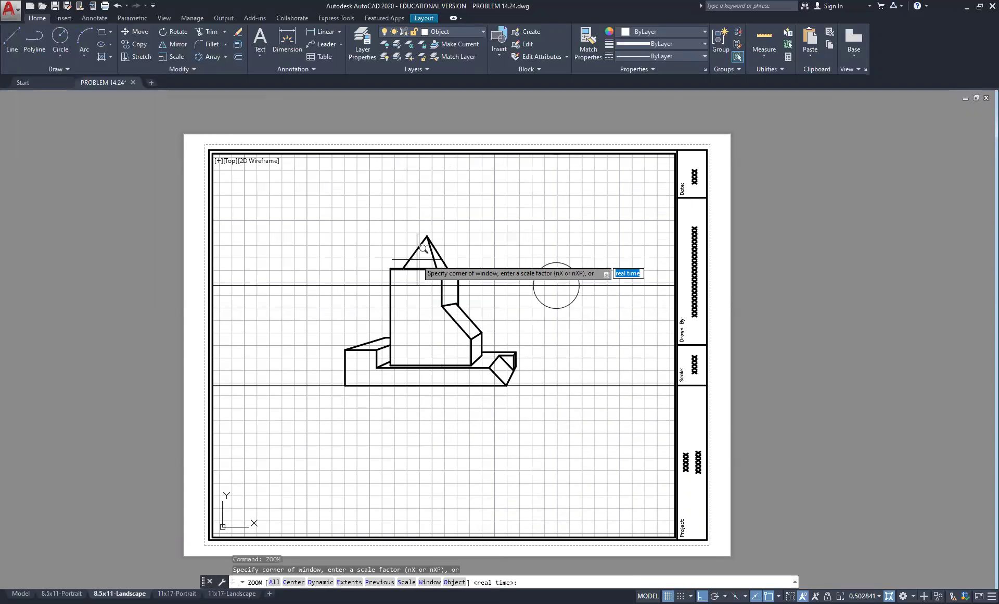
pyautogui.click(435, 582)
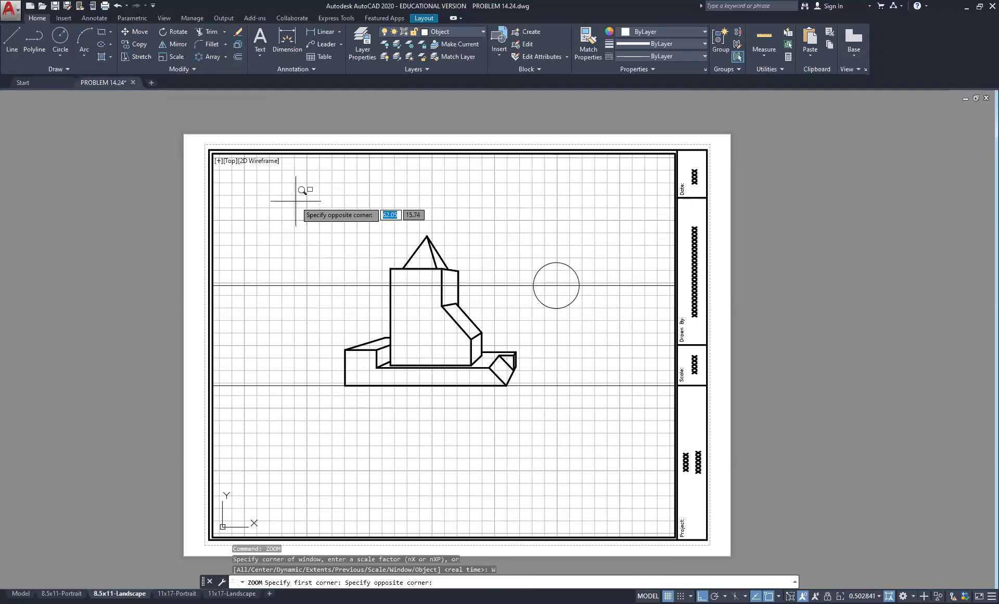
pyautogui.click(296, 201)
pyautogui.click(540, 423)
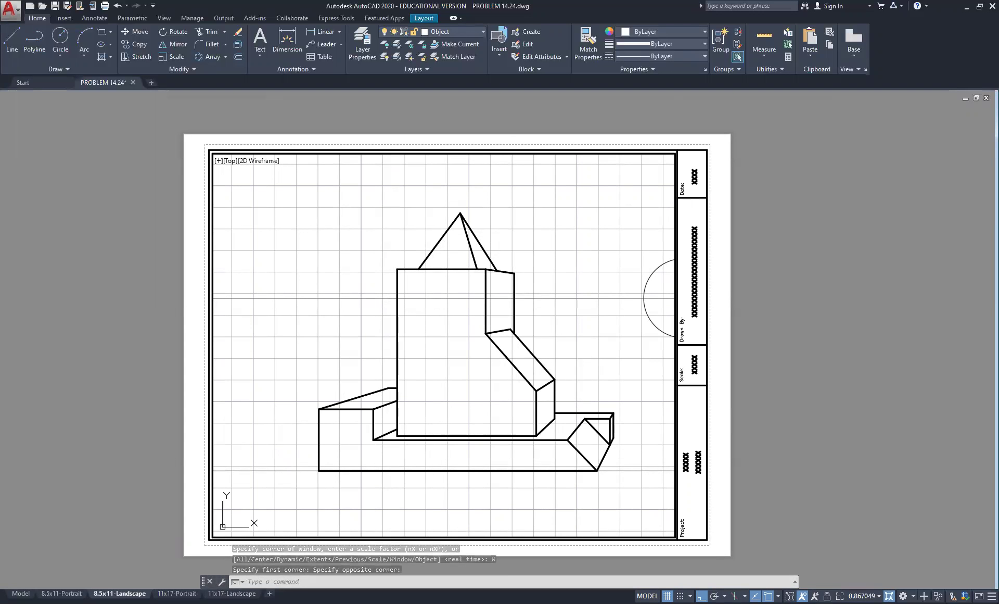
# Set the viewport scale to 1:1, reposition the perspective drawing, and zoom the viewport out
pyautogui.click(879, 596)
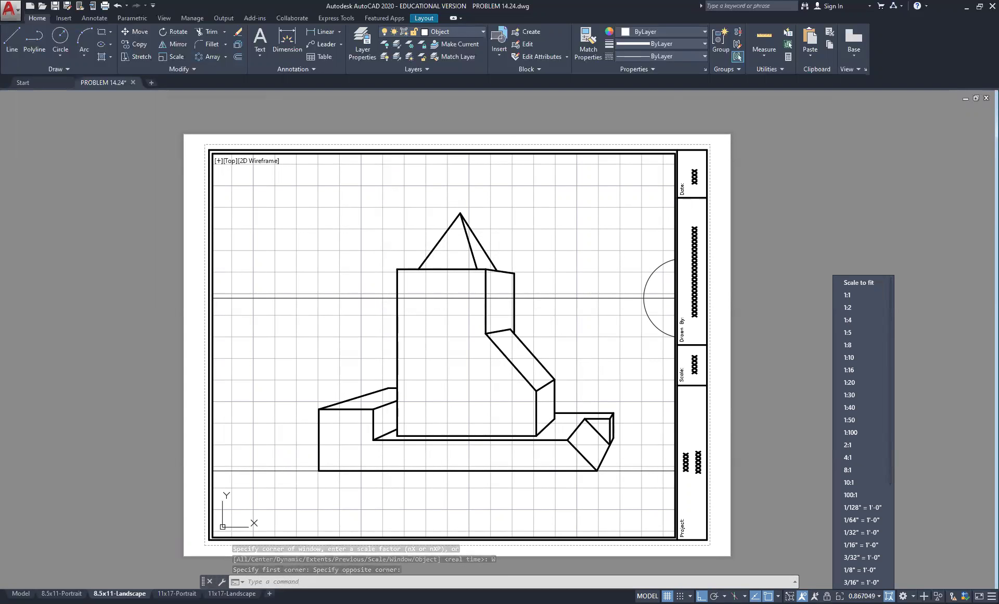
pyautogui.click(859, 293)
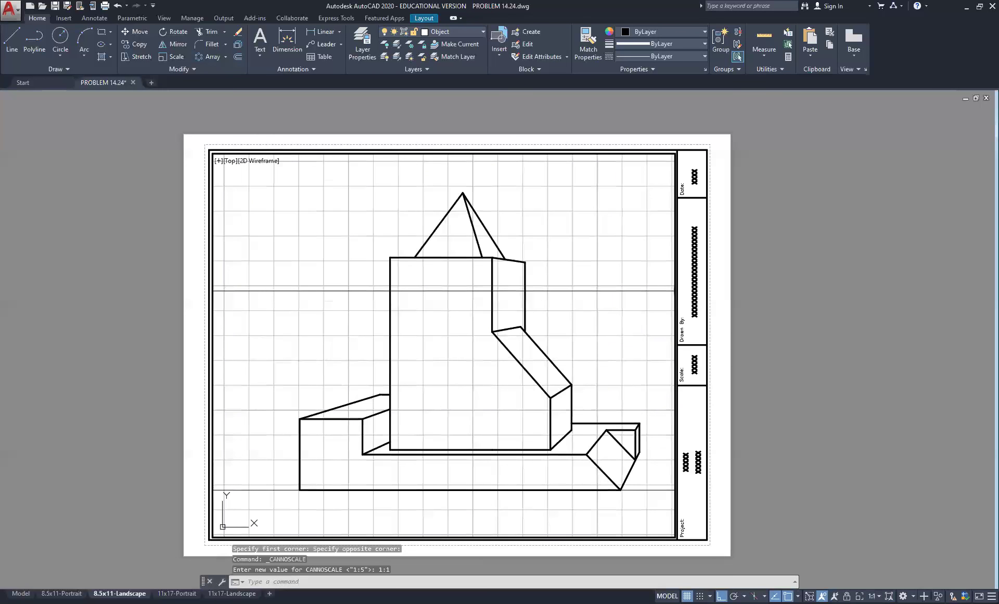
pyautogui.click(599, 329)
pyautogui.click(590, 330)
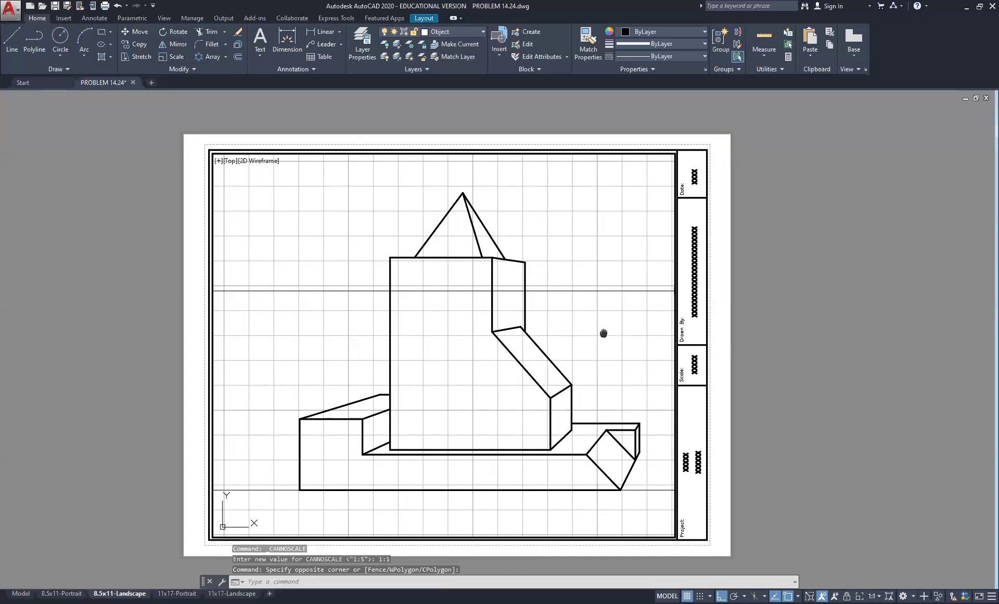
pyautogui.moveTo(603, 333); pyautogui.dragTo(563, 336, button='middle')
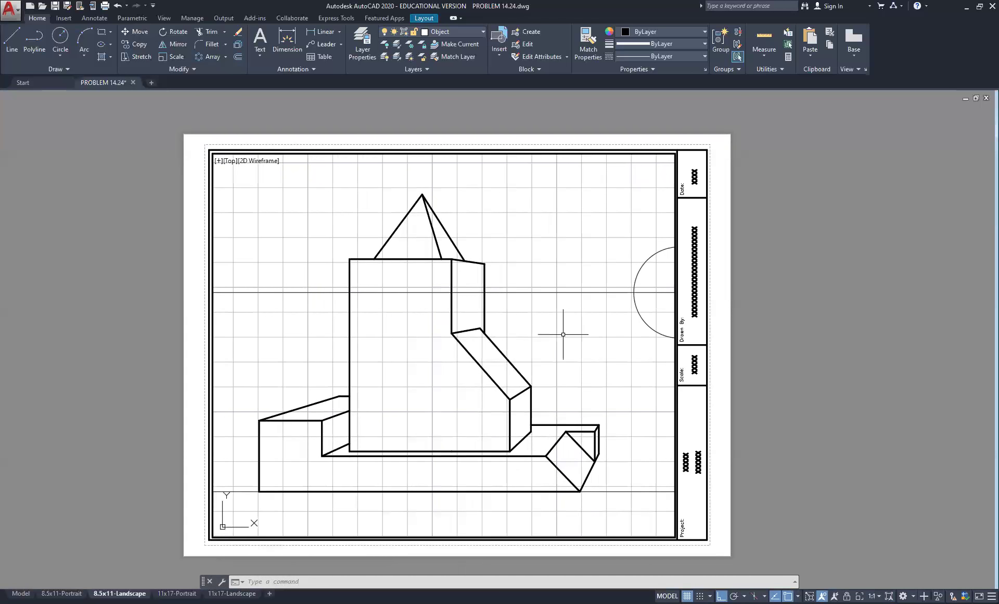
pyautogui.scroll(-2, 563, 335)
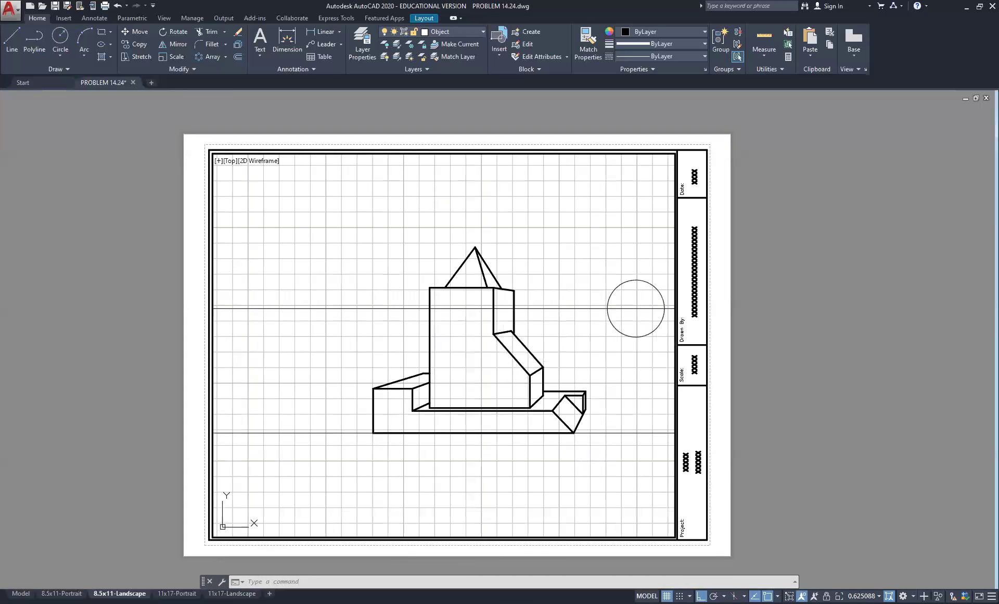
# Restore the viewport scale to 1:1 and shift the perspective drawing to centre it within the frame
pyautogui.click(878, 596)
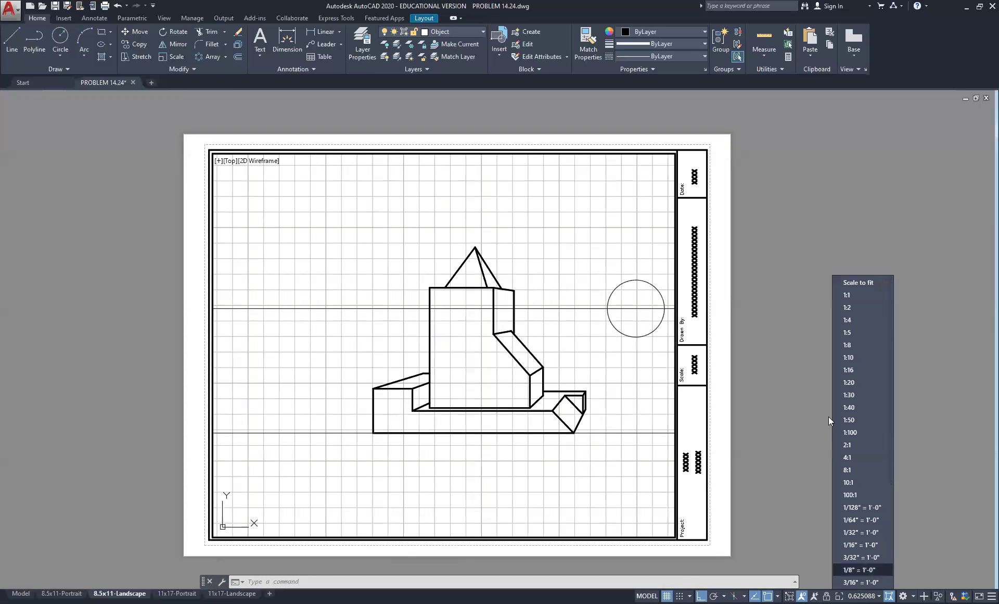
pyautogui.click(850, 292)
pyautogui.moveTo(657, 313); pyautogui.dragTo(568, 321, button='middle')
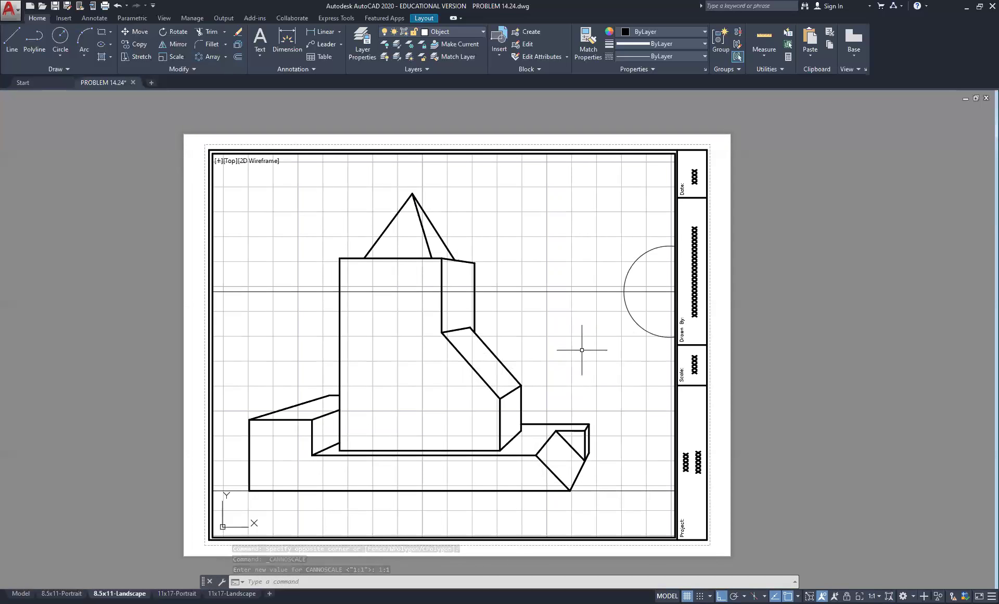
# In model space, copy the perspective drawing and its horizon line horizontally into the empty area to the right of the construction
pyautogui.press('Escape')
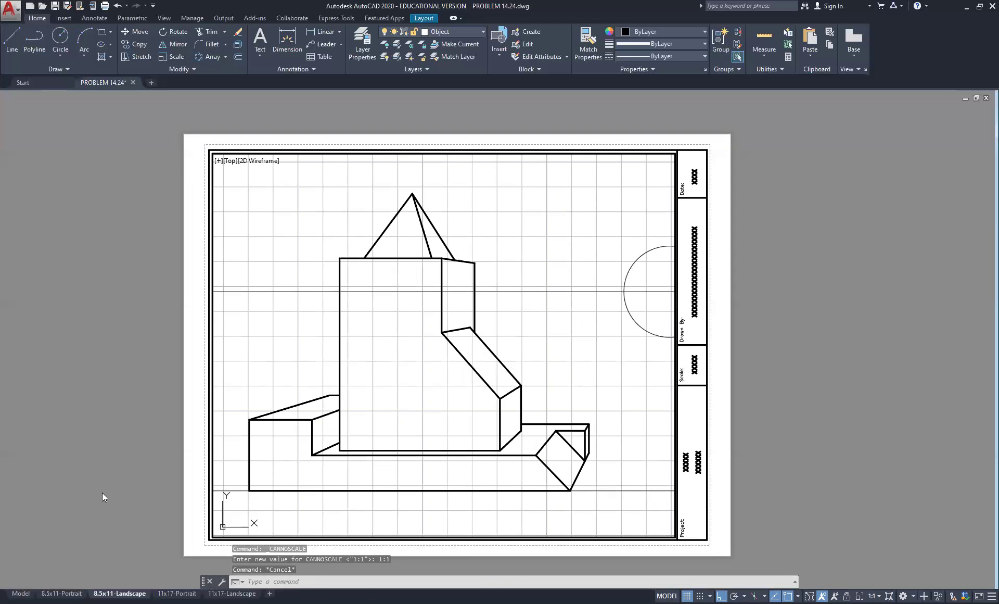
pyautogui.click(21, 593)
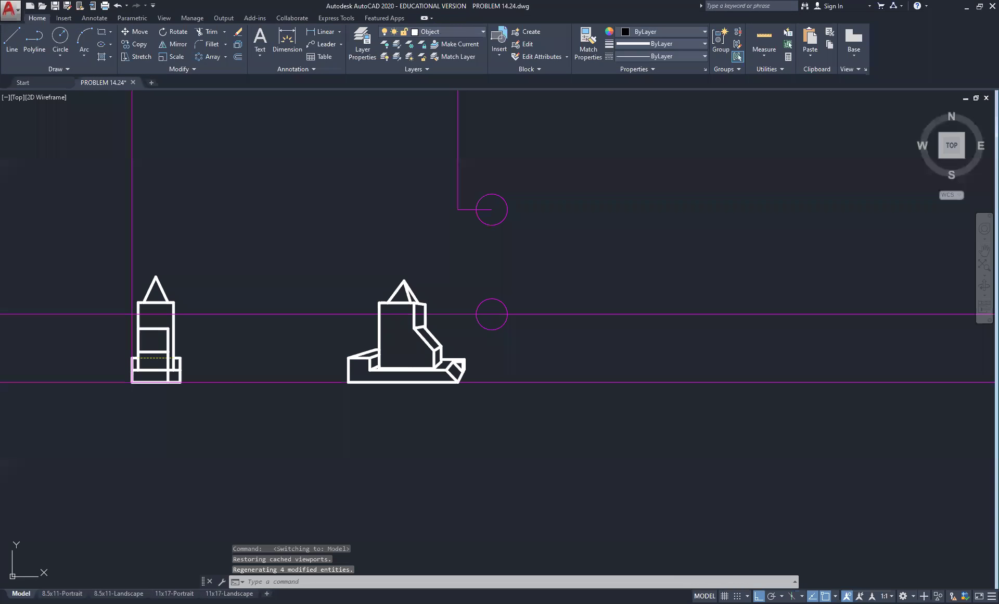
pyautogui.scroll(-2, 402, 272)
pyautogui.click(345, 264)
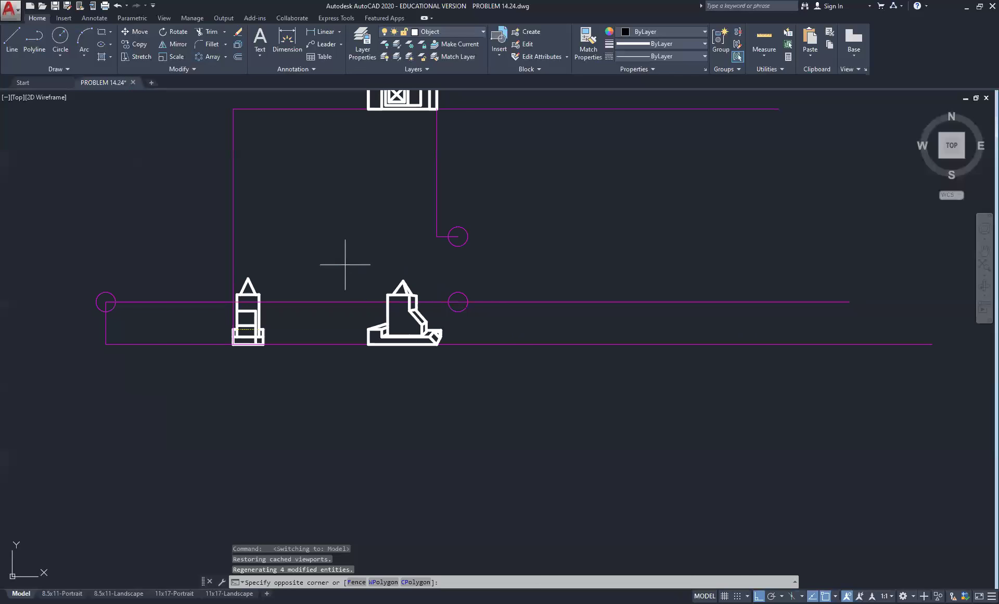
pyautogui.click(449, 379)
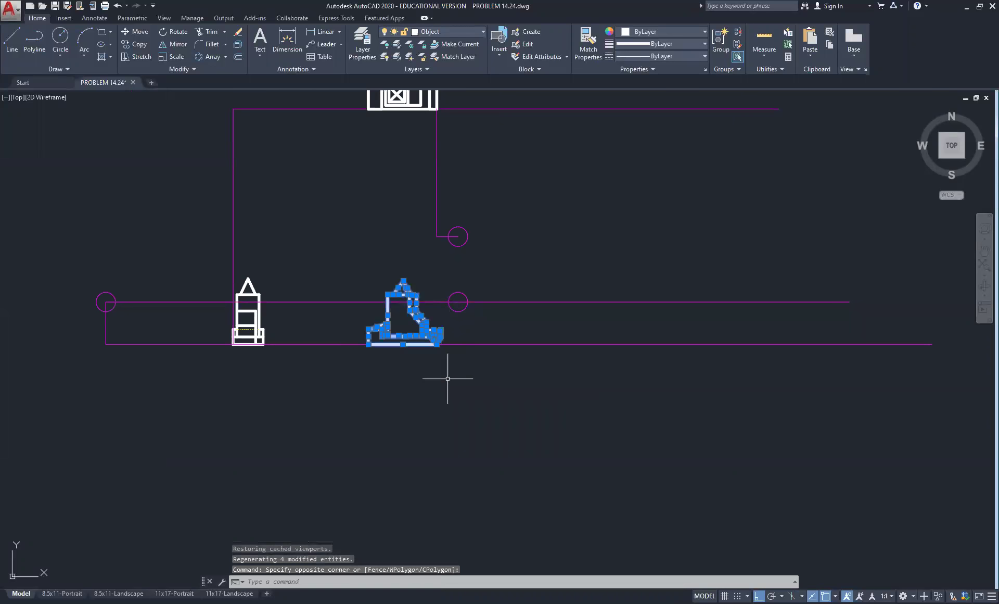
pyautogui.click(376, 314)
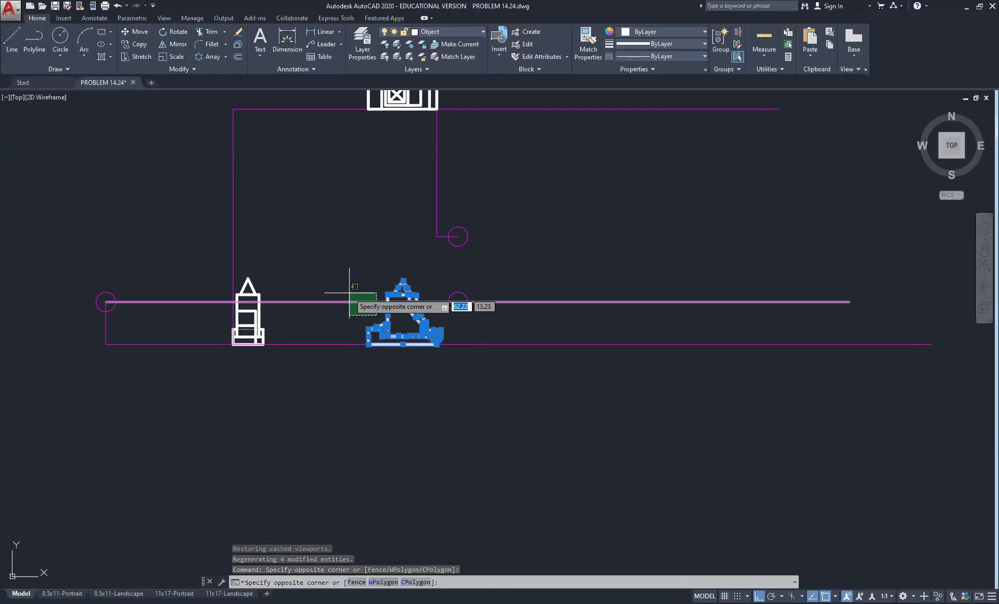
pyautogui.click(346, 292)
pyautogui.rightClick(358, 232)
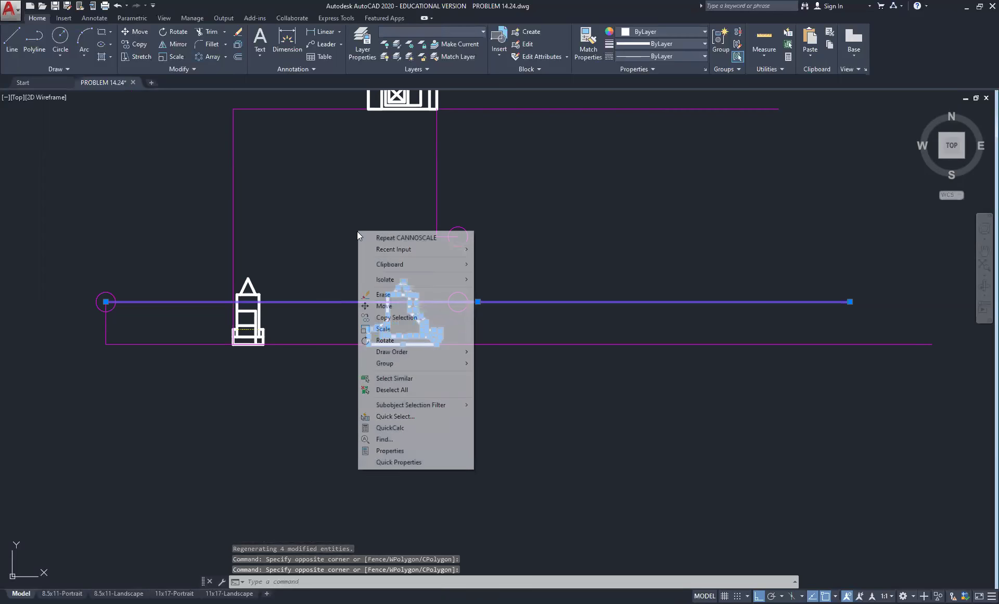
pyautogui.click(389, 317)
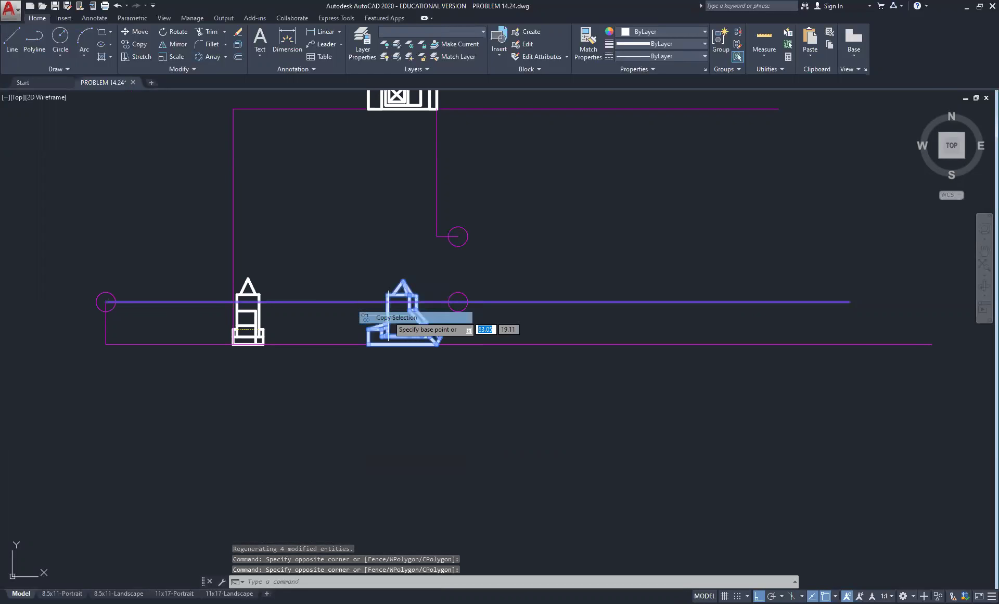
pyautogui.click(356, 252)
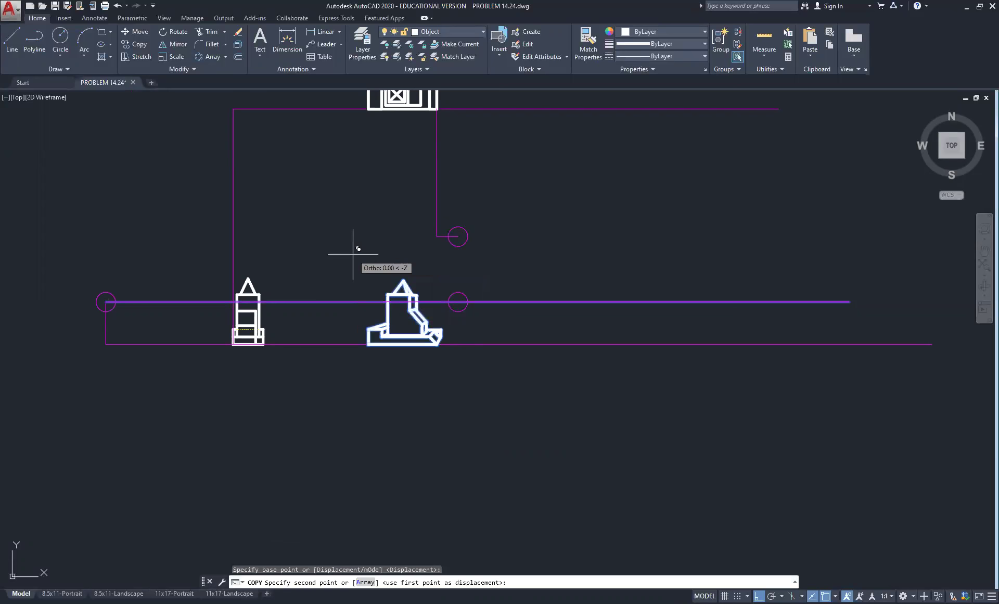
pyautogui.scroll(-4, 371, 258)
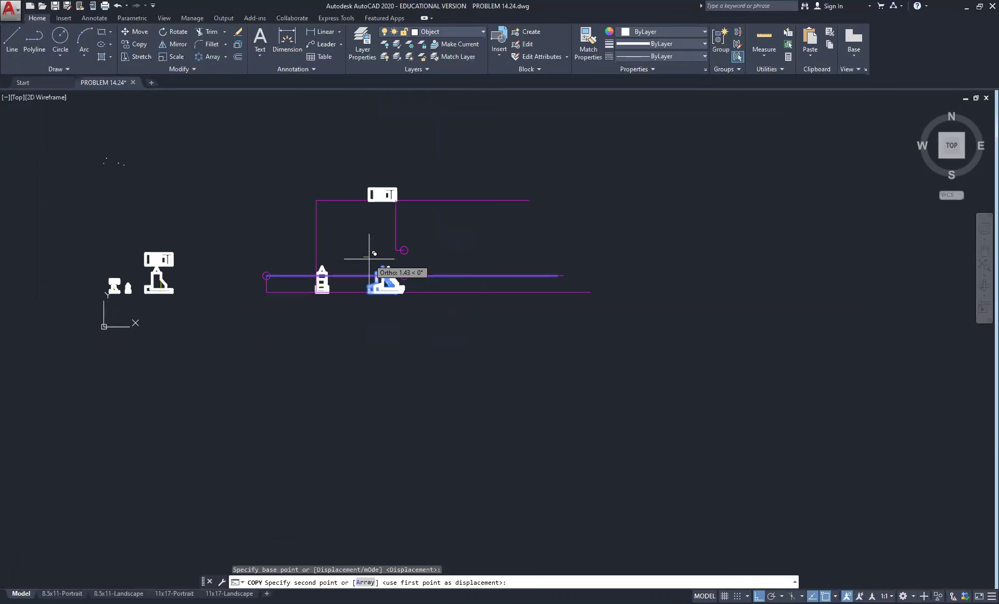
pyautogui.click(677, 223)
pyautogui.rightClick(769, 223)
pyautogui.click(771, 227)
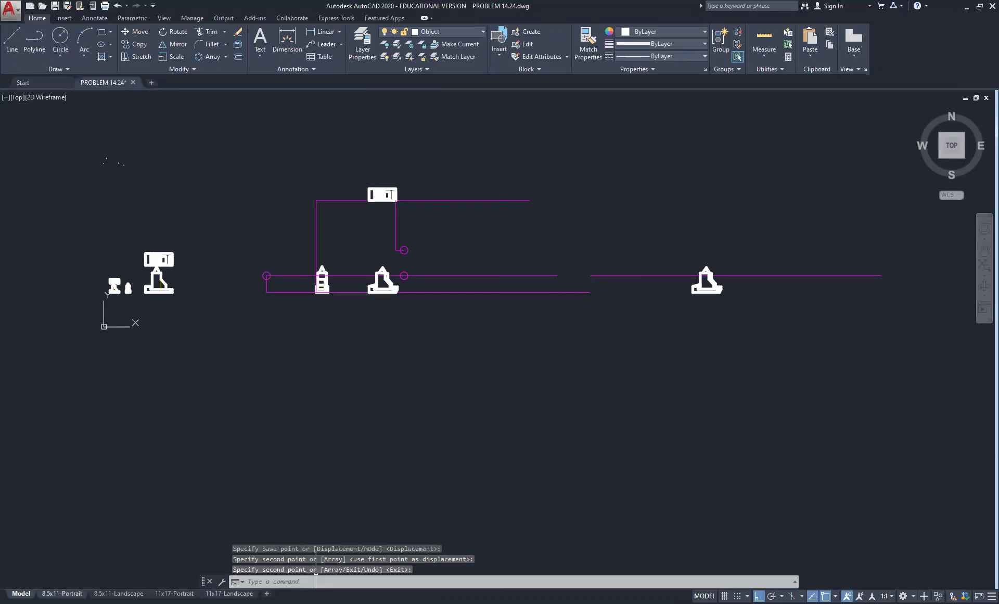
# Return to the 8.5x11-Landscape layout and frame the copied perspective drawing and its horizon line in the viewport
pyautogui.click(119, 593)
pyautogui.click(544, 364)
pyautogui.click(539, 353)
pyautogui.scroll(-10, 557, 352)
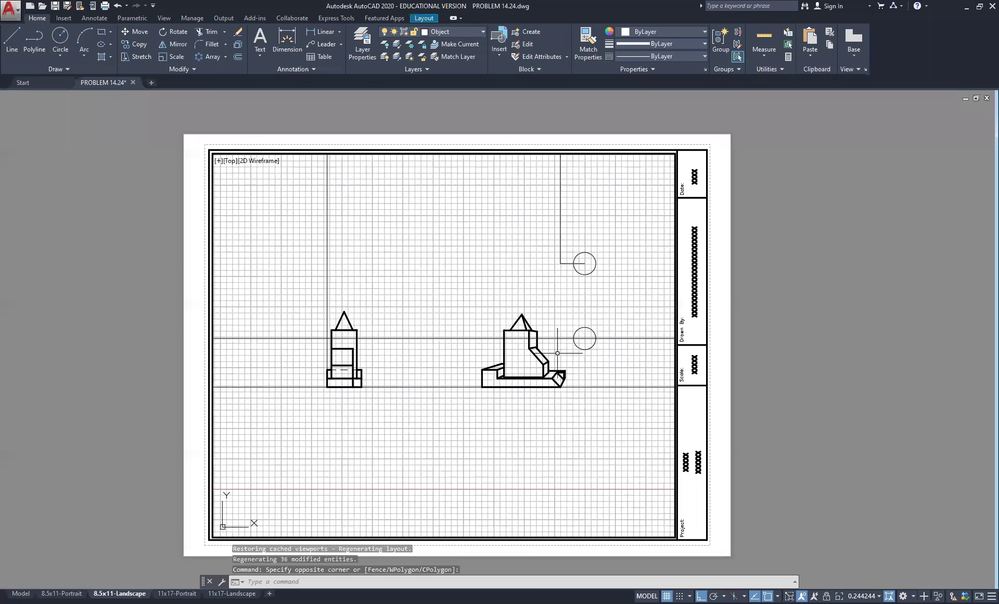
pyautogui.scroll(3, 599, 338)
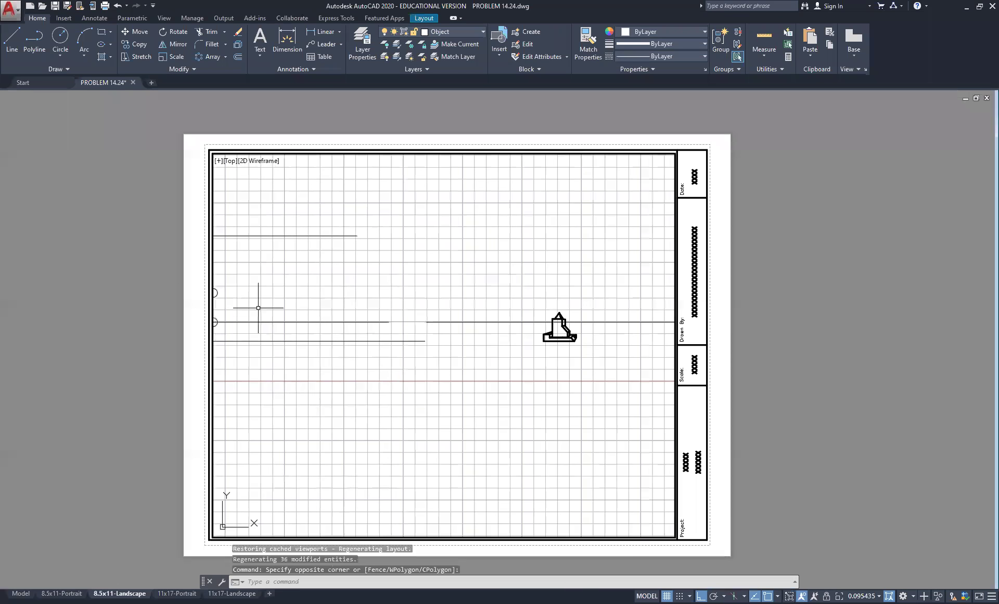
pyautogui.moveTo(557, 312); pyautogui.dragTo(403, 288, button='middle')
pyautogui.scroll(3, 345, 319)
pyautogui.scroll(2, 345, 319)
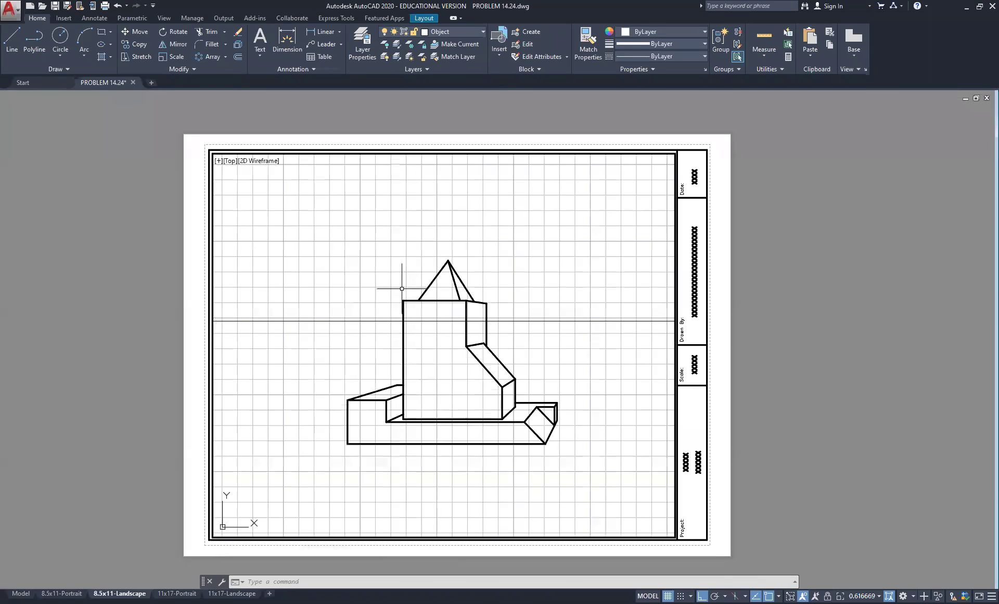
pyautogui.middleClick(441, 393)
pyautogui.middleClick(442, 393)
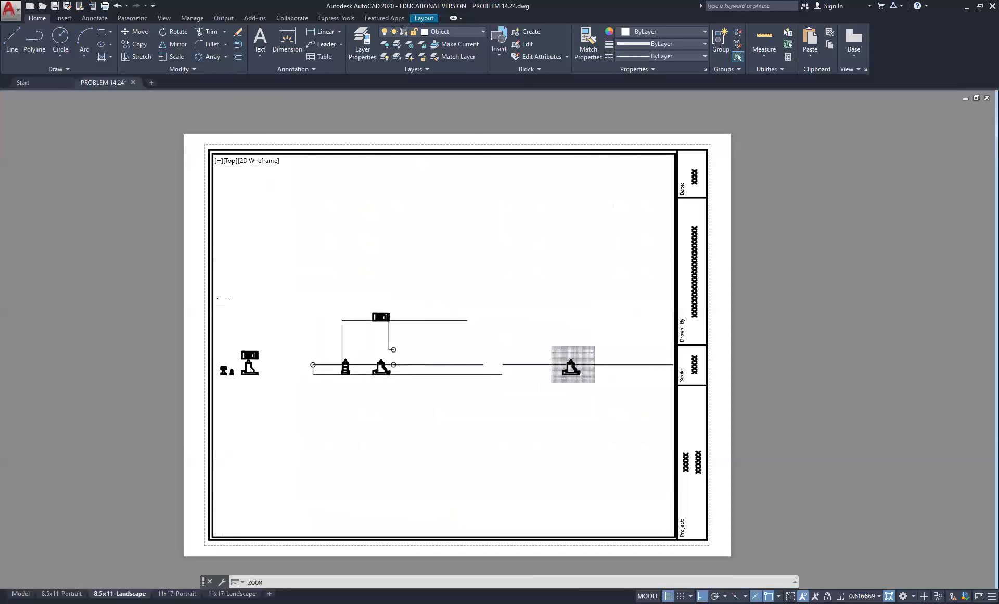
pyautogui.scroll(10, 446, 357)
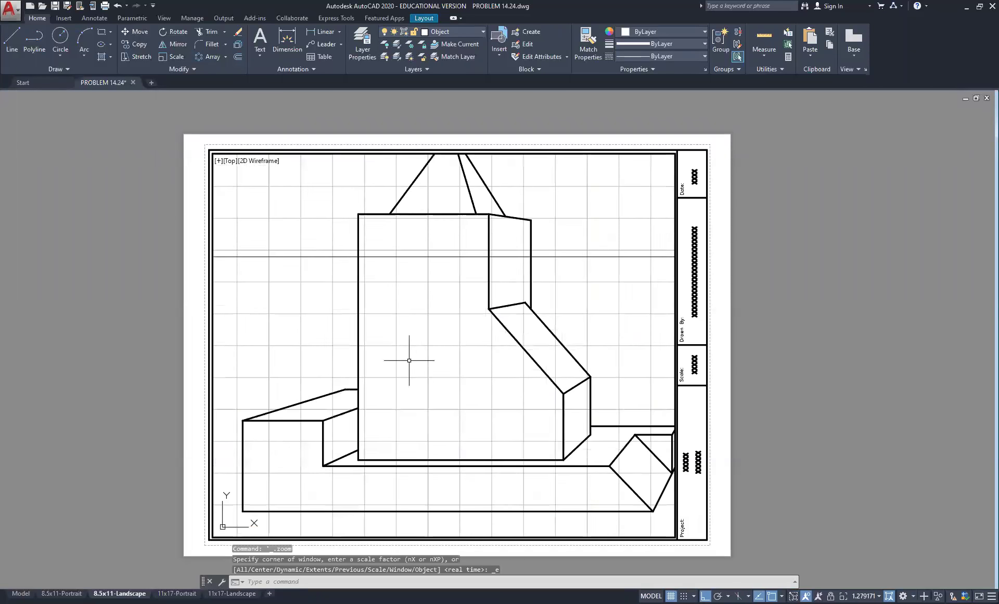
pyautogui.scroll(-3, 419, 364)
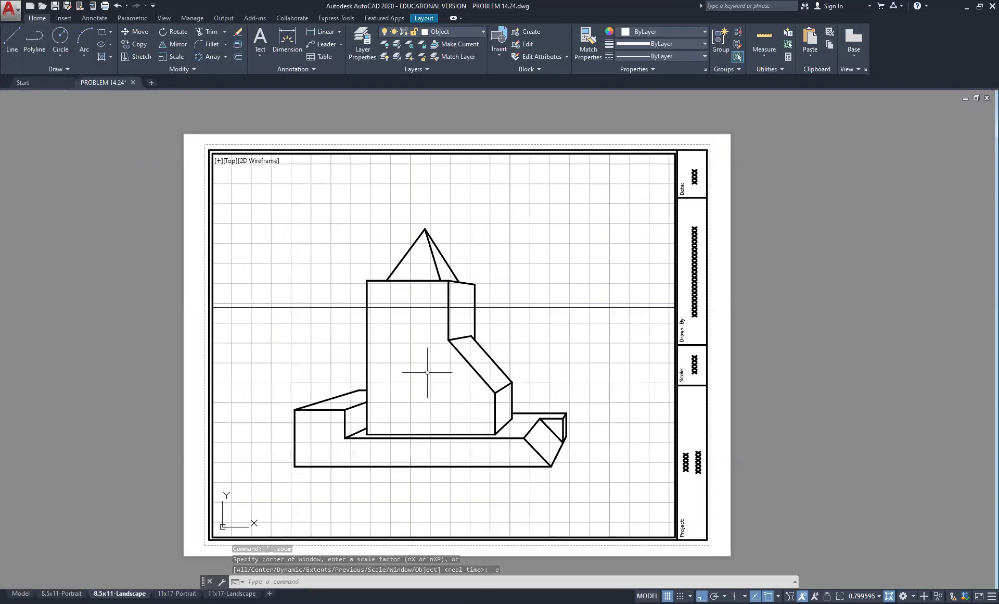
# Set the viewport scale to 1:1 and reposition the copied perspective drawing within the frame
pyautogui.click(879, 596)
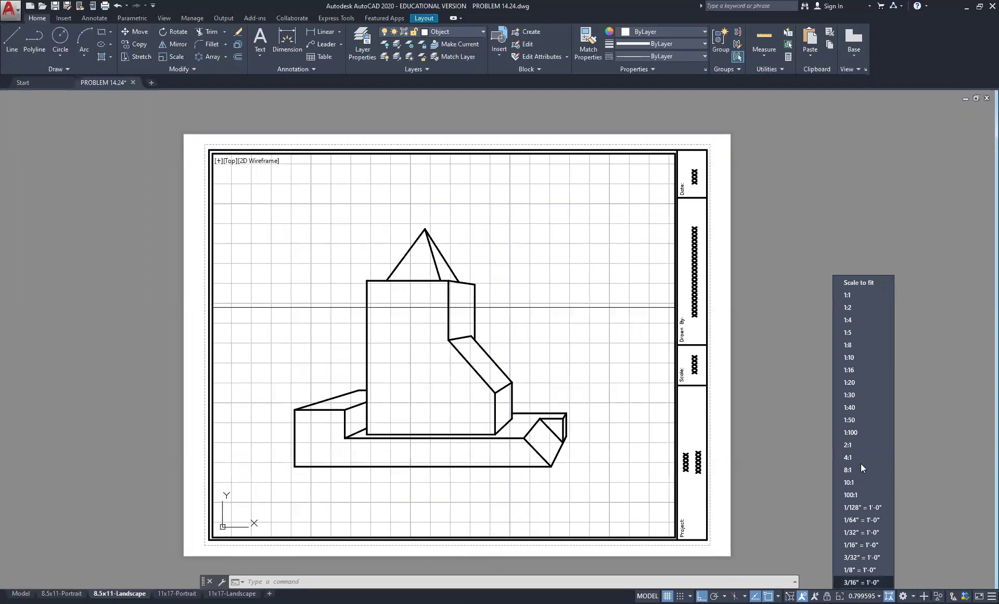
pyautogui.click(859, 295)
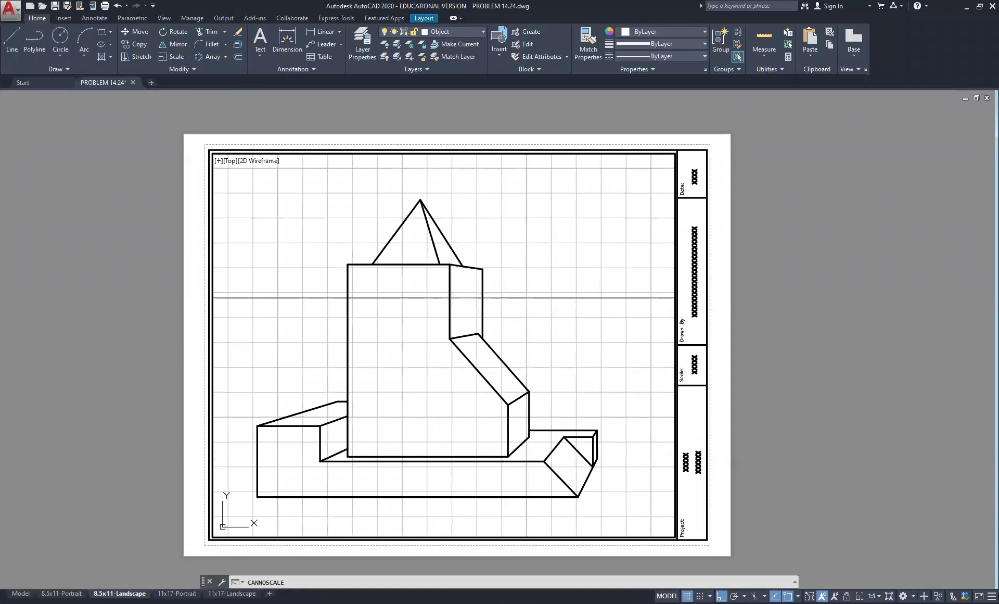
pyautogui.moveTo(564, 373); pyautogui.dragTo(587, 350, button='middle')
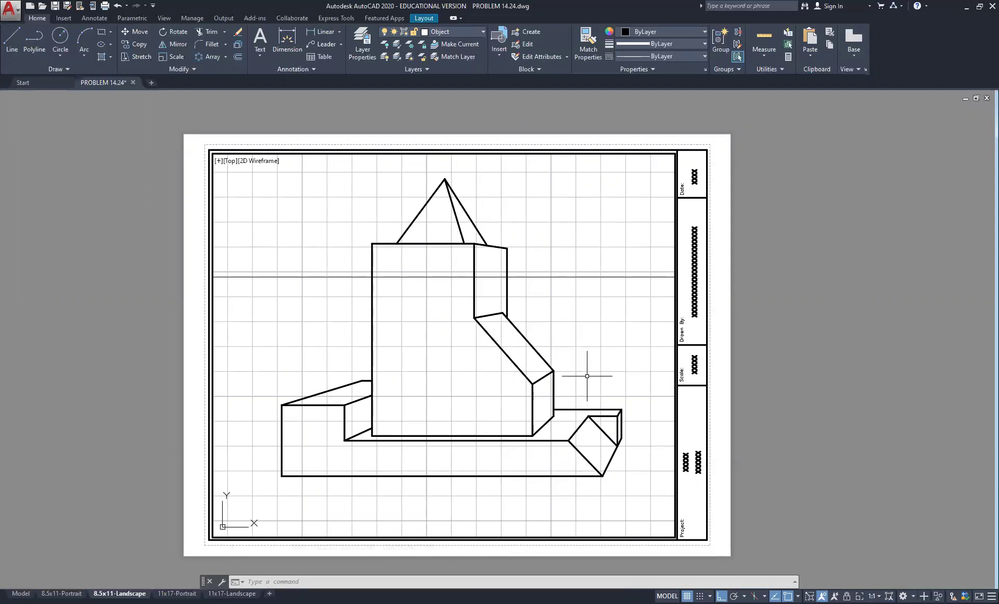
# Trim away the horizon line segment crossing the tower, using the tower's outer left and right vertical edges as cutting edges
pyautogui.click(208, 31)
pyautogui.click(390, 294)
pyautogui.click(345, 309)
pyautogui.press('Return')
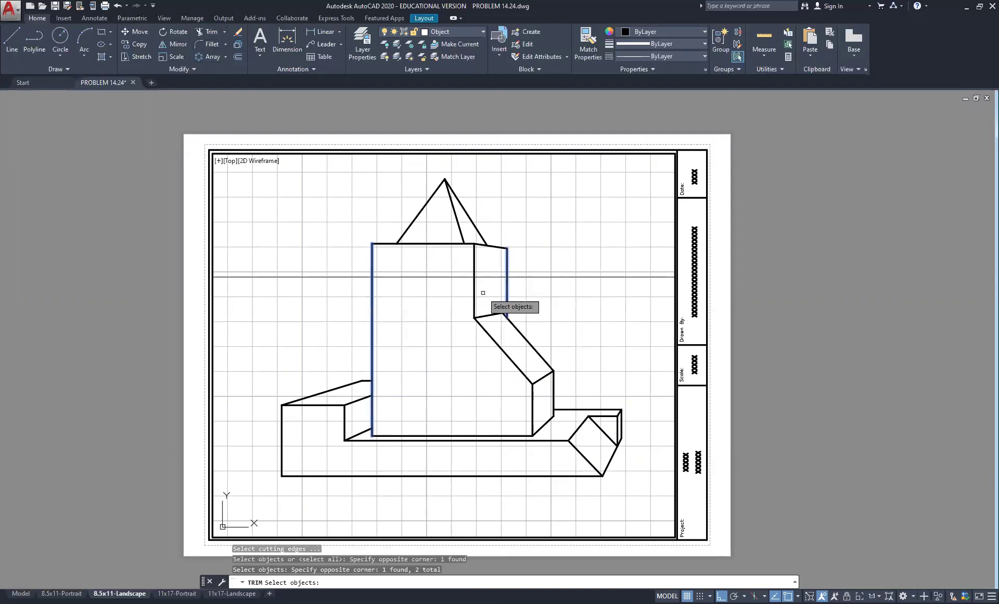
pyautogui.click(500, 275)
pyautogui.click(489, 259)
pyautogui.rightClick(489, 262)
pyautogui.click(504, 268)
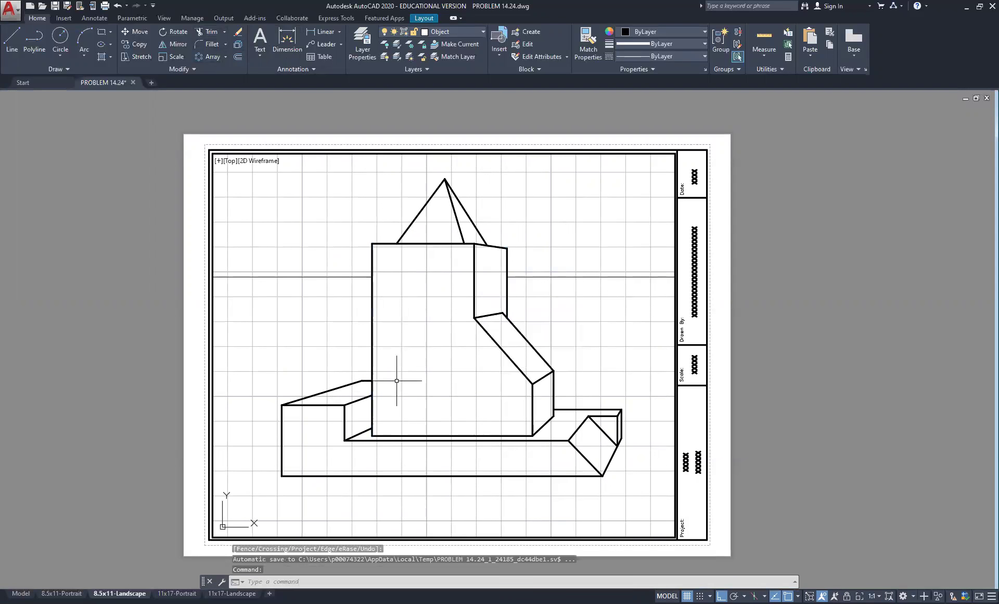